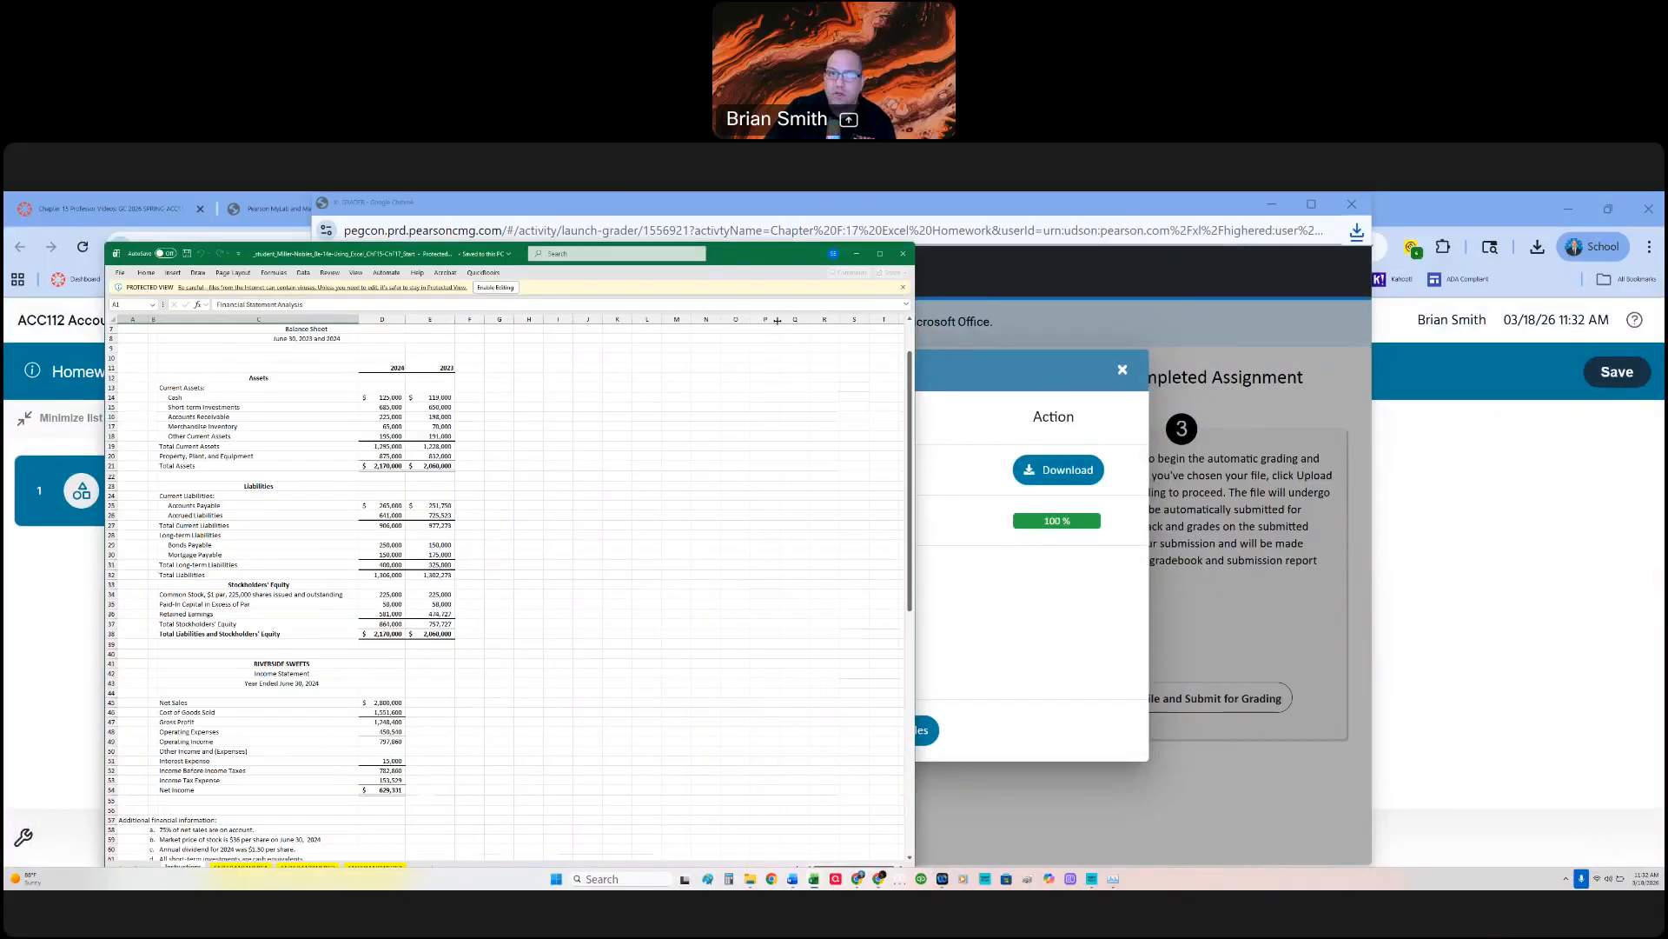
Step: Enable editing in the downloaded assignment workbook and maximize its window
click(491, 287)
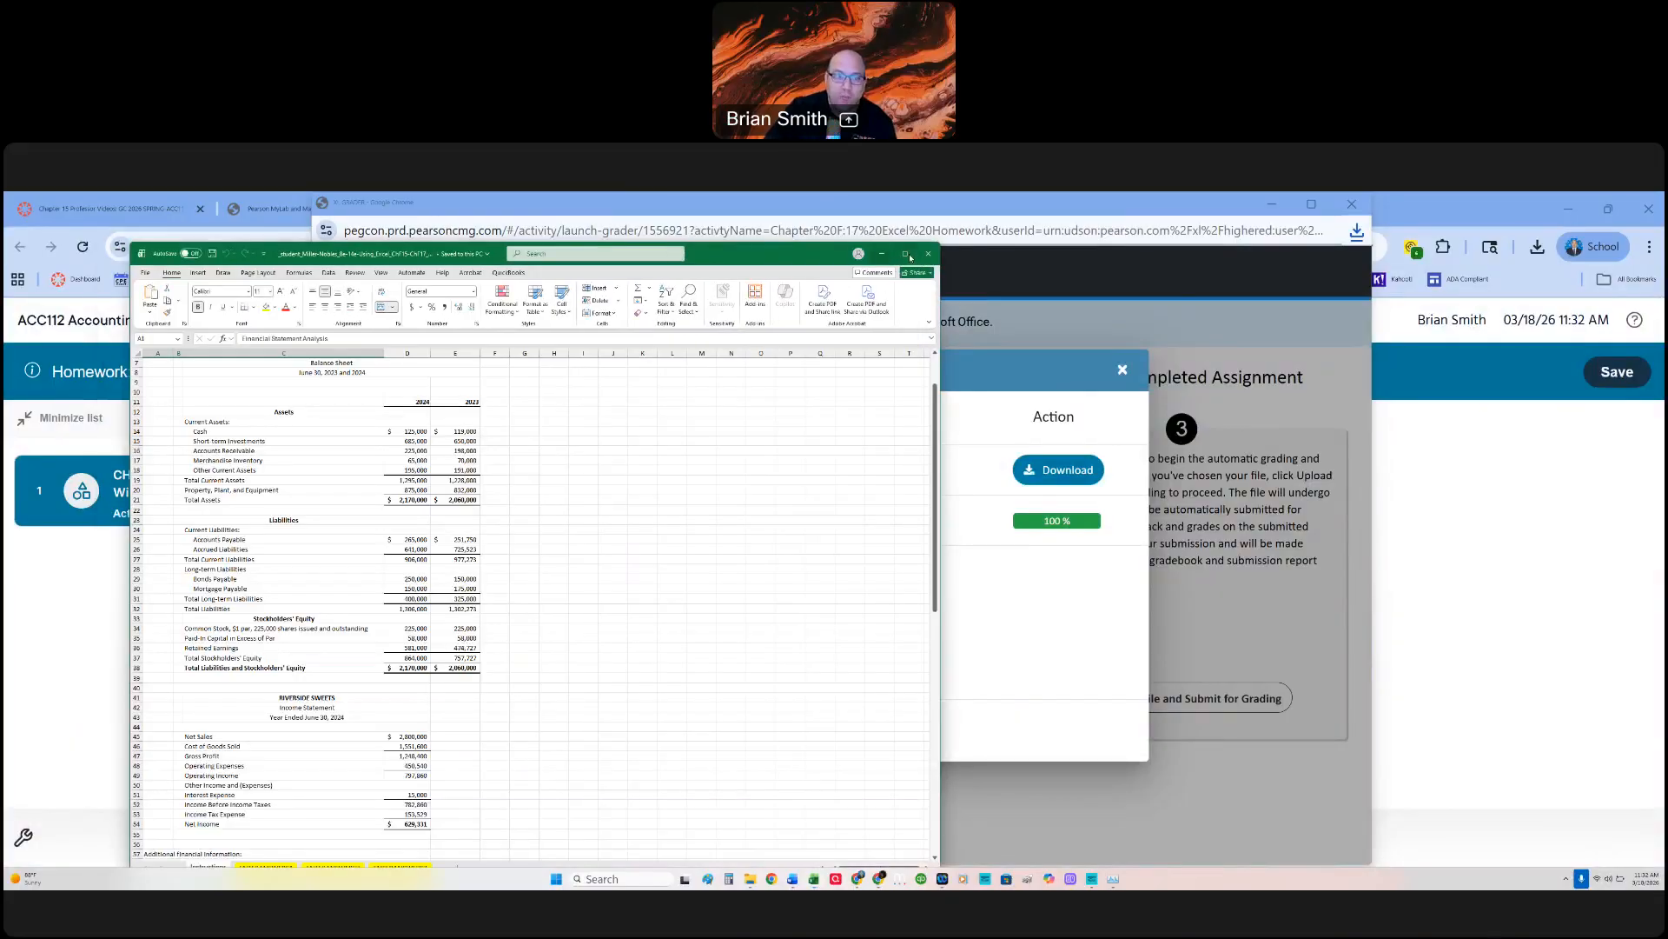
click(905, 254)
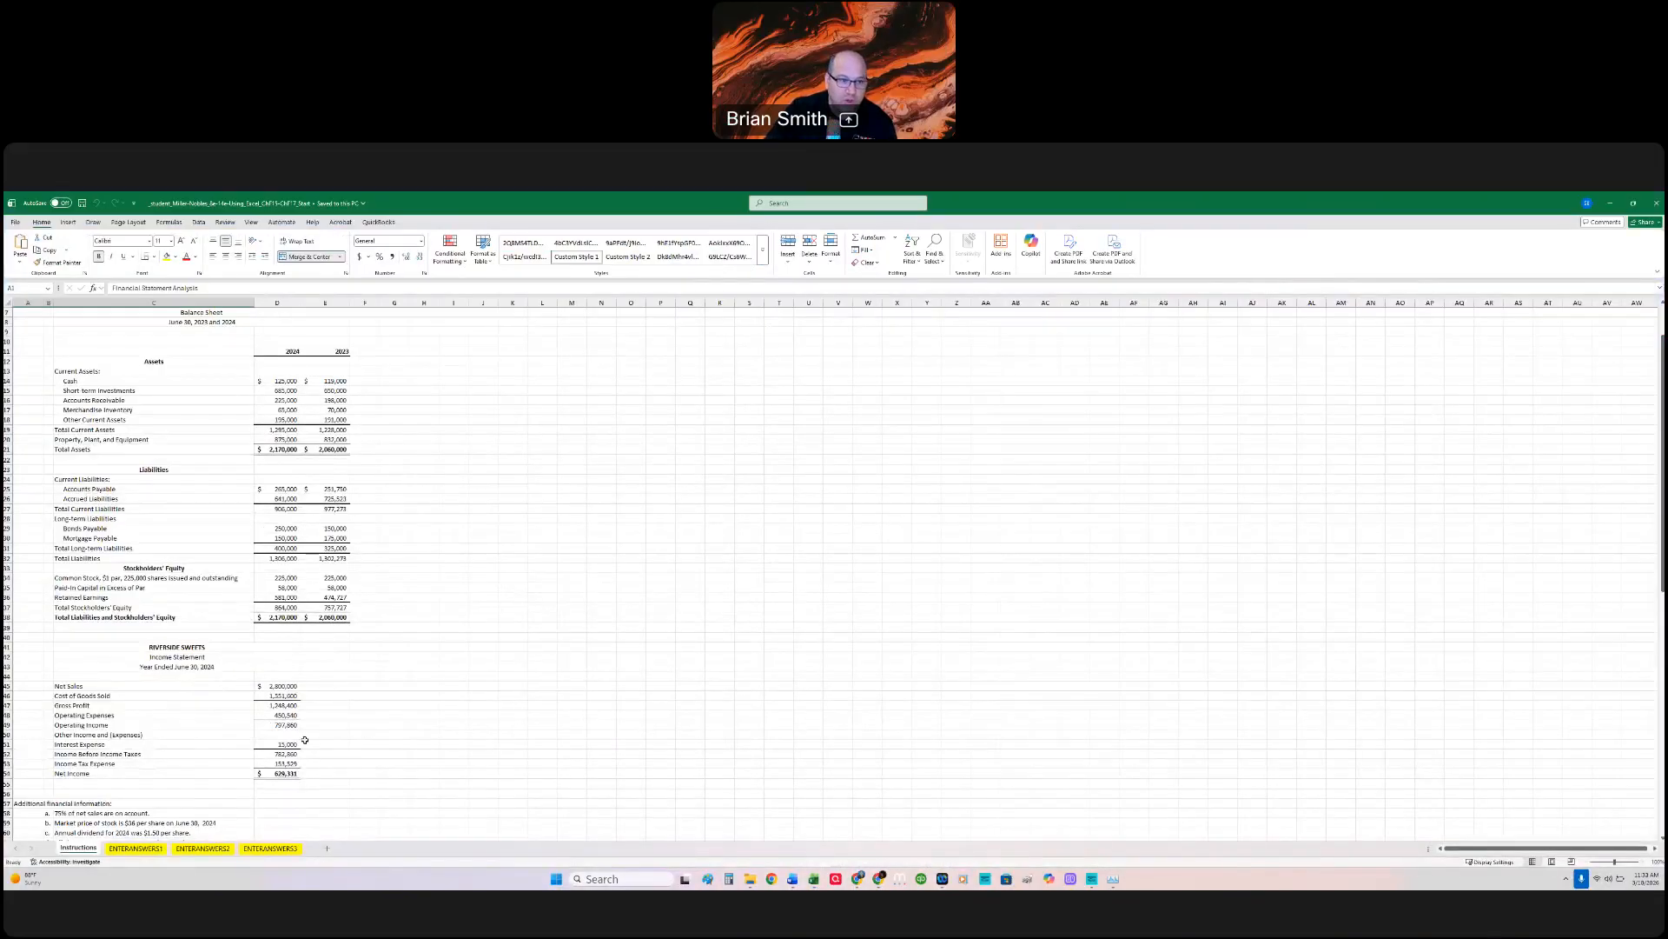
Step: Enlarge the Instructions sheet and examine the Riverside Sweets statements, additional financial information and requirements
scroll(322, 703, down, 8)
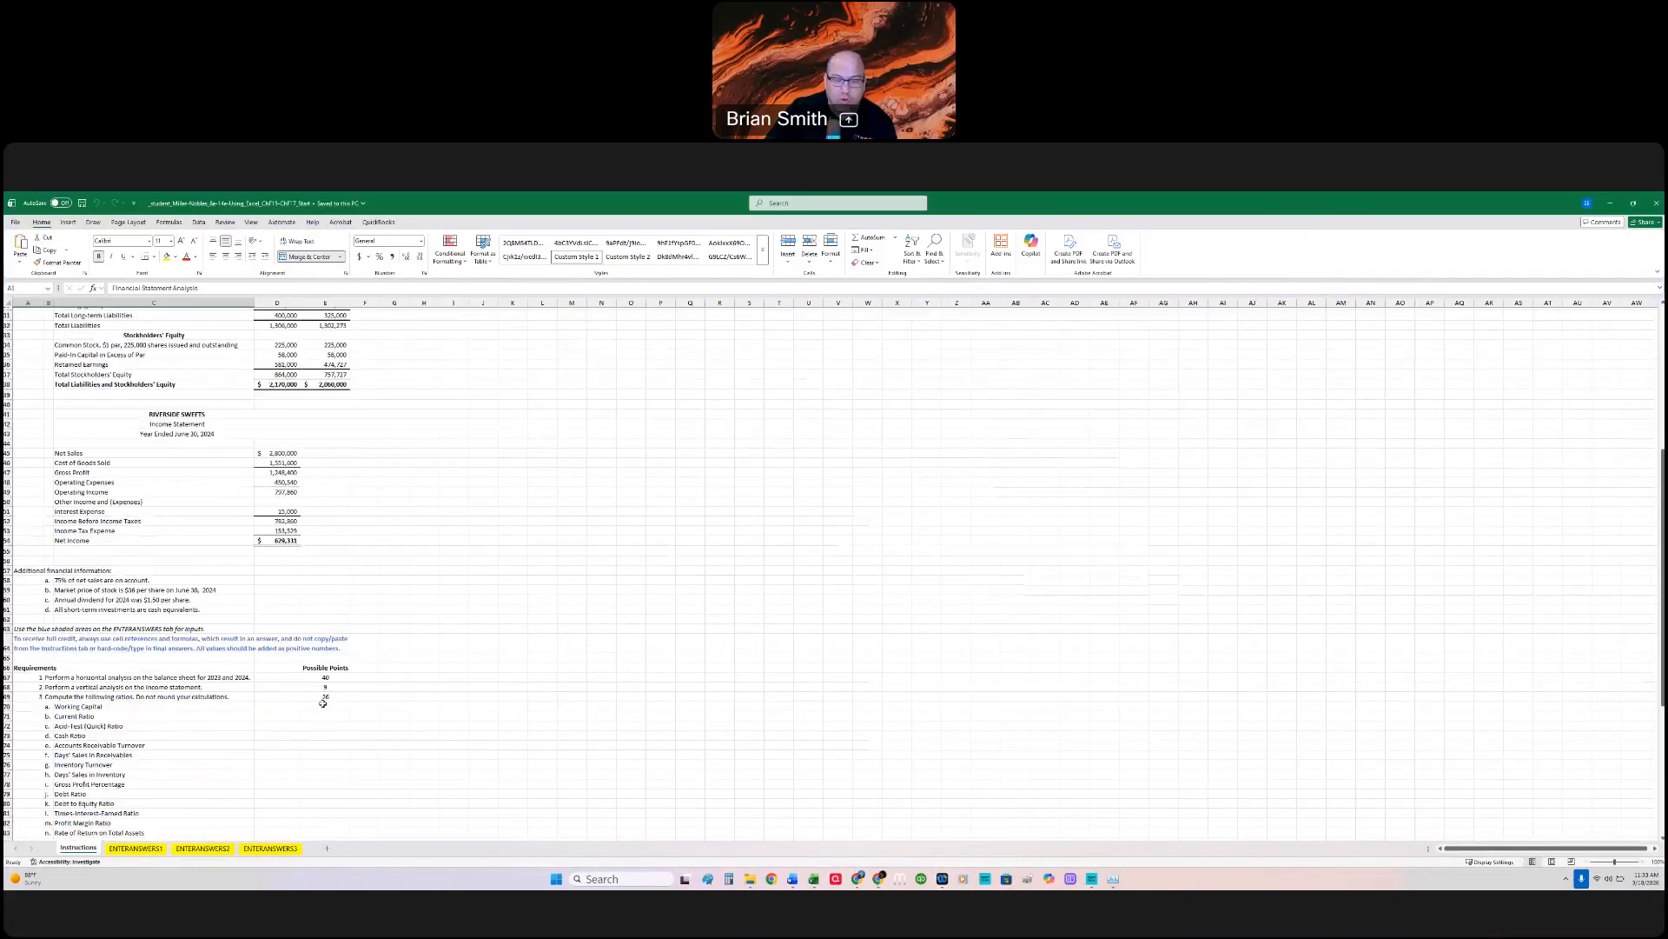
click(1645, 860)
click(1645, 860)
click(1645, 860)
click(1645, 860)
click(1645, 861)
click(1645, 860)
click(1645, 861)
click(1645, 860)
click(1645, 861)
click(1645, 861)
click(1645, 860)
click(1645, 860)
scroll(1199, 664, up, 15)
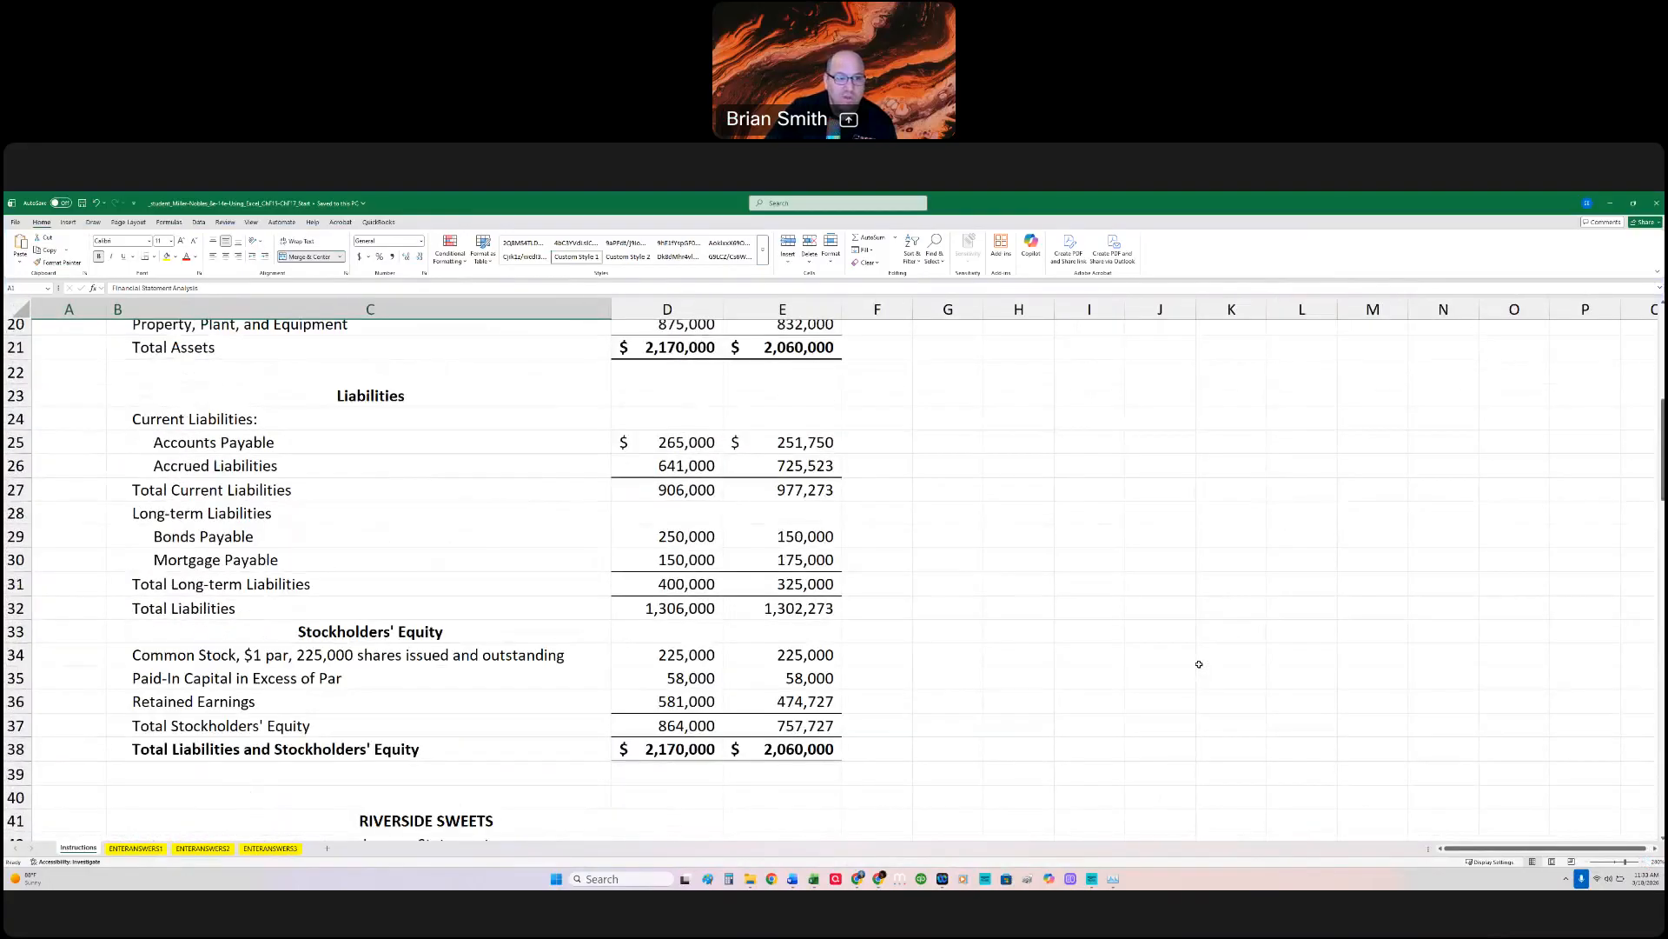
scroll(1200, 664, down, 12)
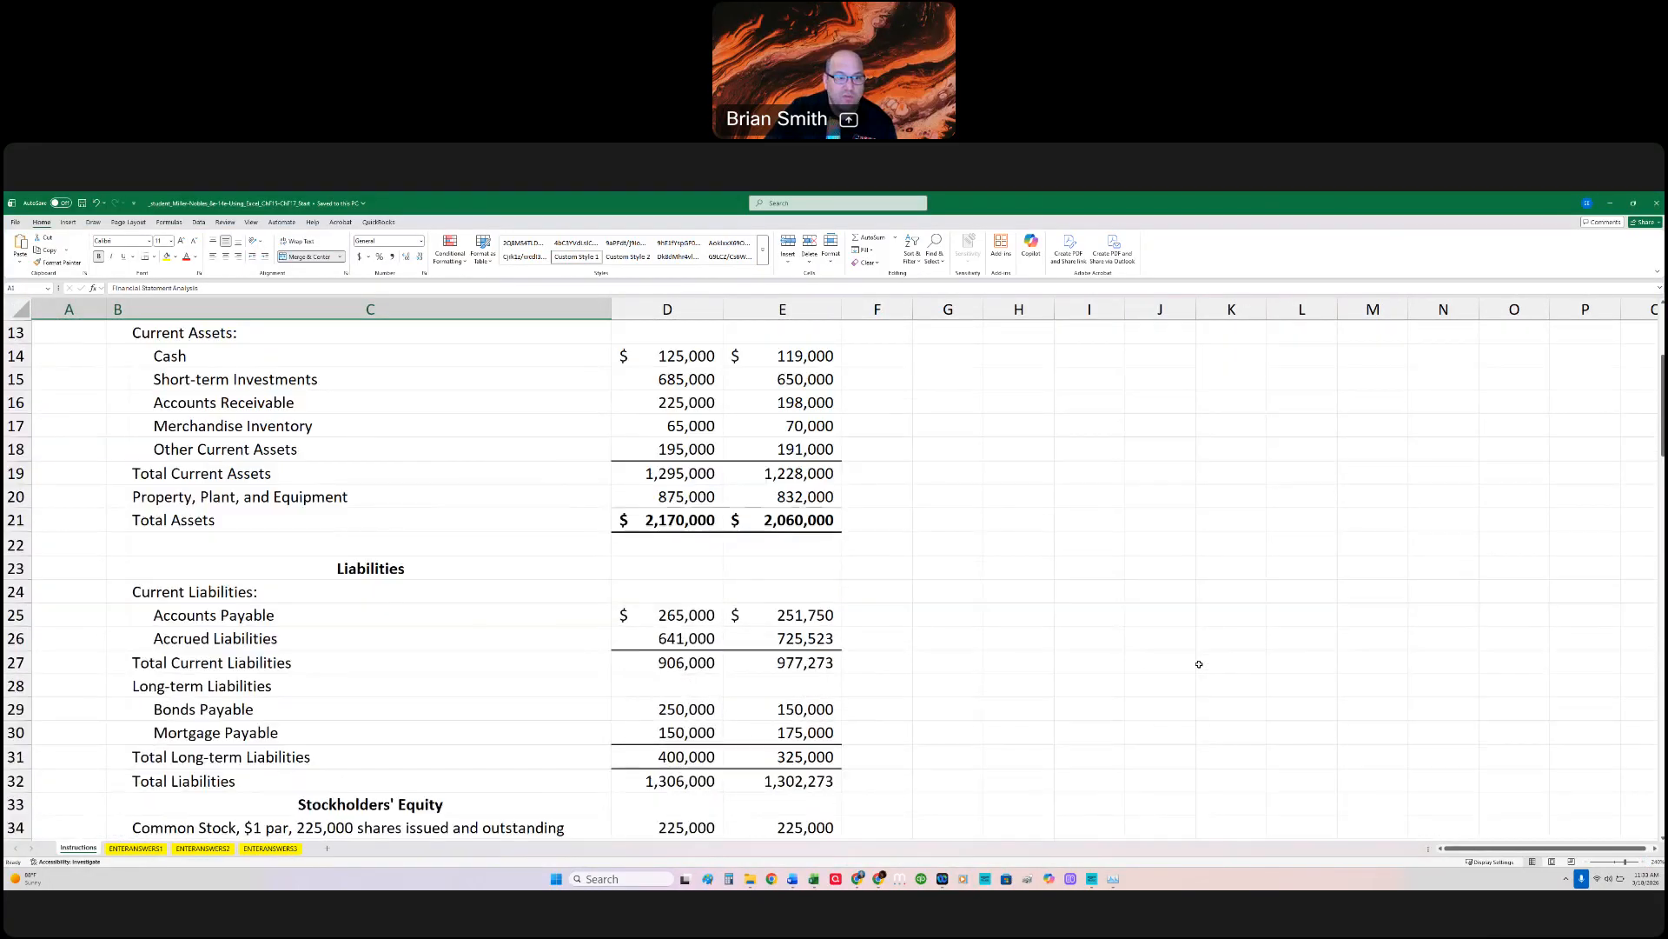
scroll(1199, 664, down, 3)
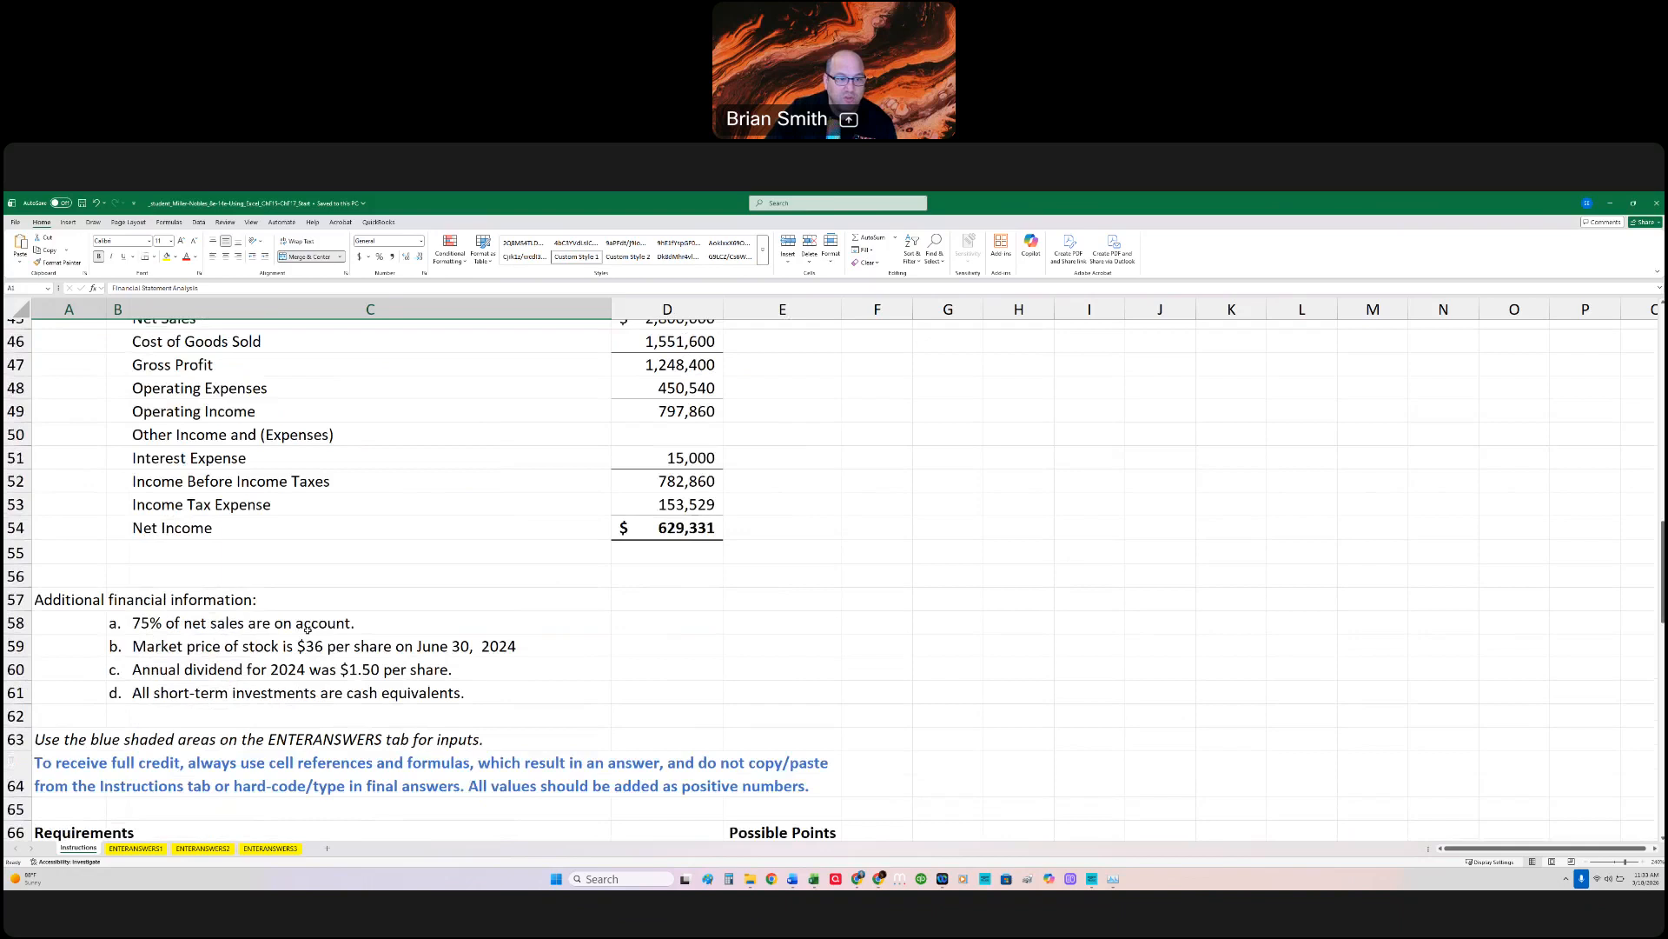
Step: Open the ENTERANSWERS1 sheet and enlarge it to read the horizontal analysis instructions and shaded answer areas
click(159, 850)
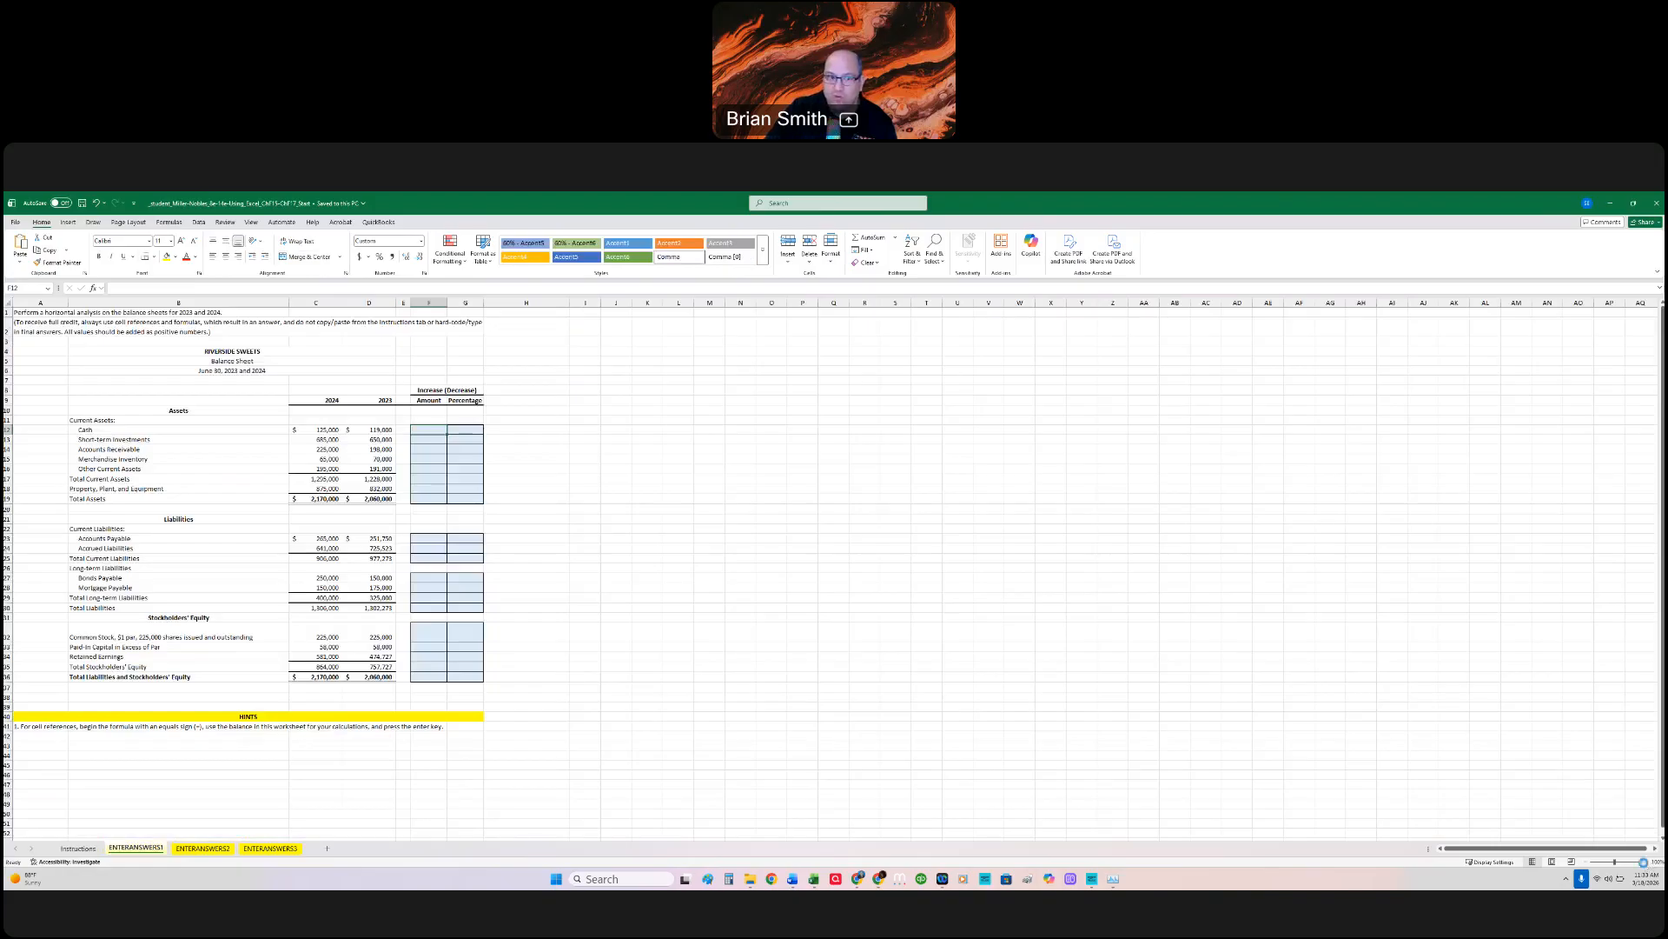
click(1643, 862)
click(1643, 862)
click(1644, 862)
click(1643, 863)
click(1643, 862)
click(1643, 862)
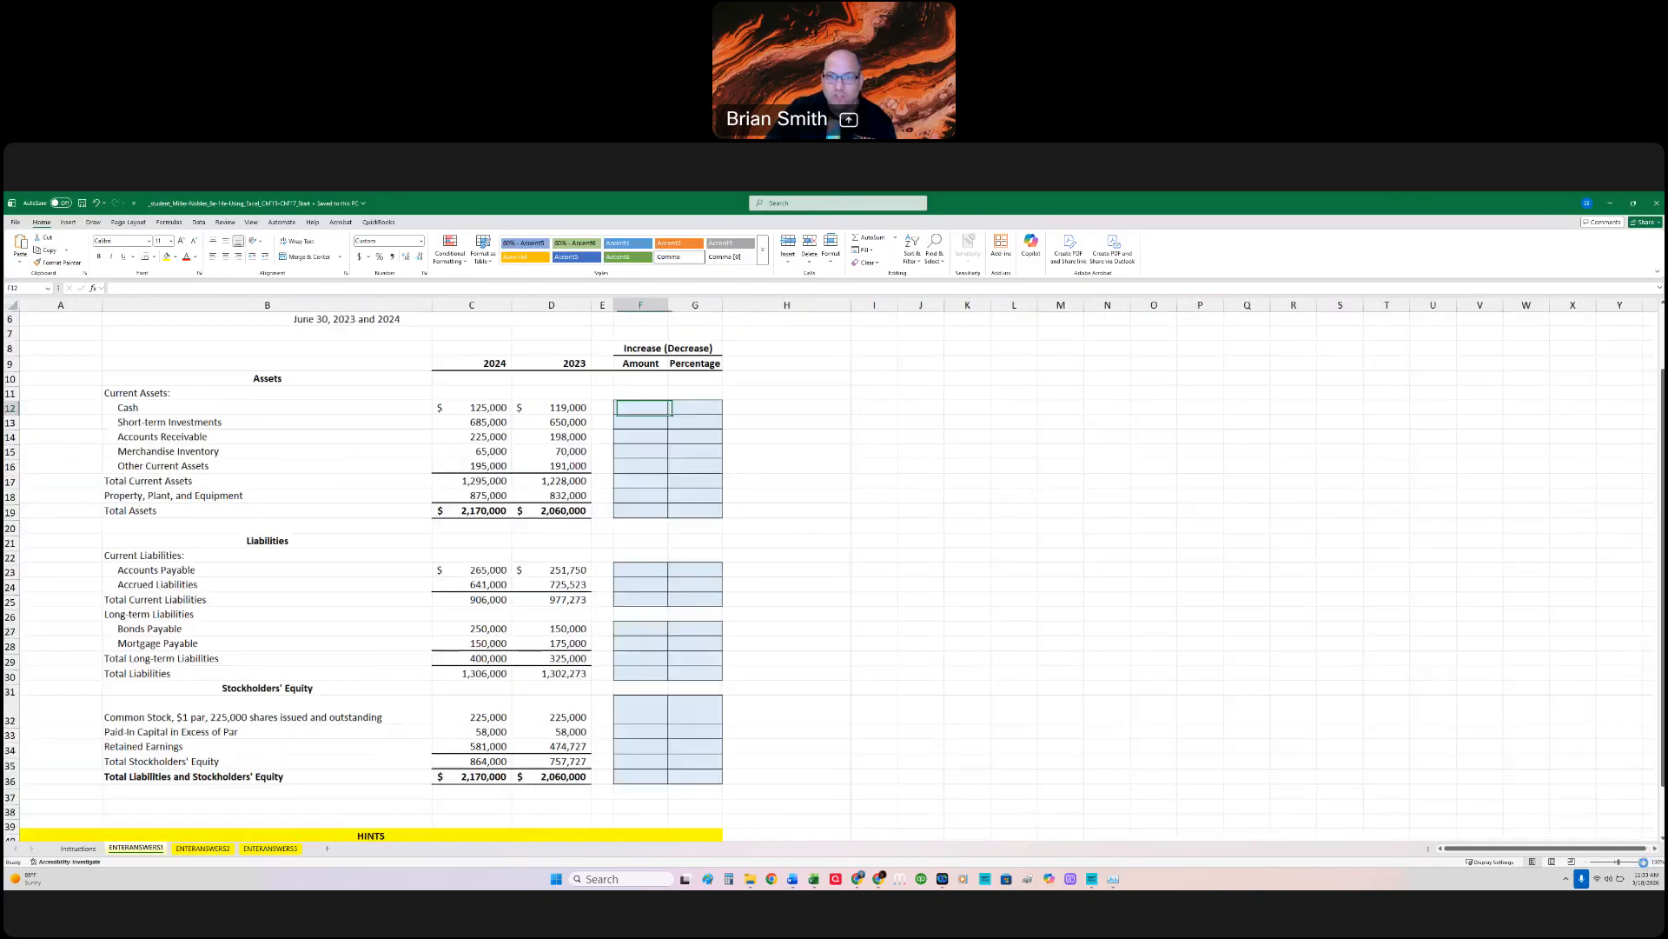
scroll(1114, 540, up, 2)
scroll(1114, 541, down, 1)
scroll(1114, 540, down, 1)
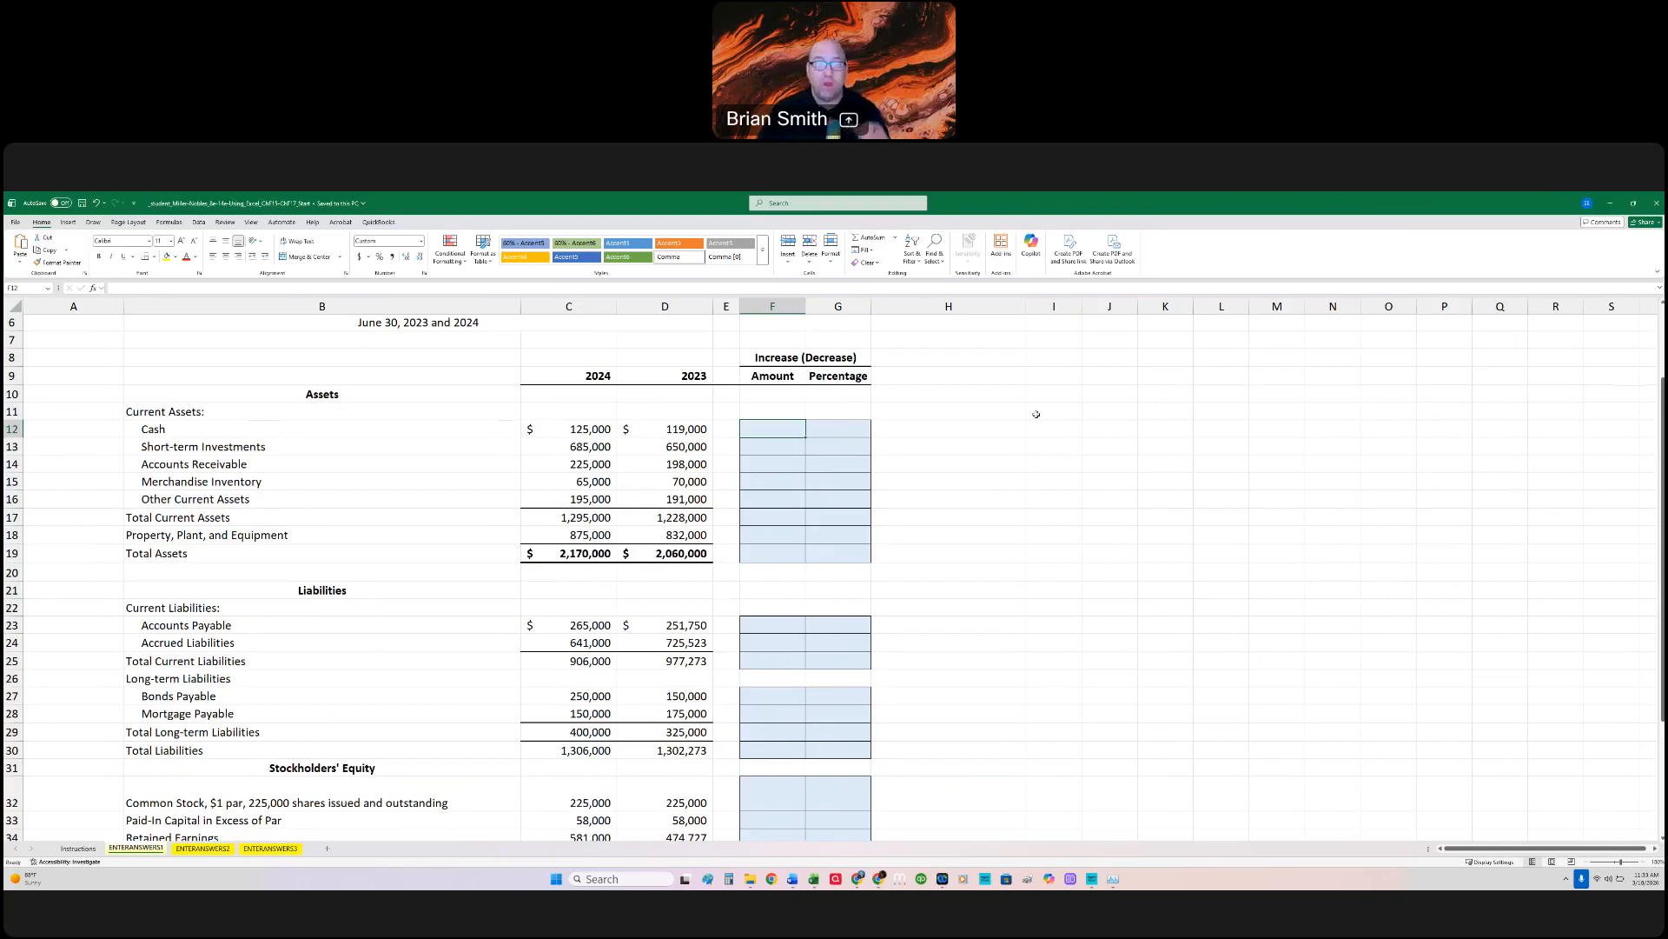
scroll(924, 402, up, 2)
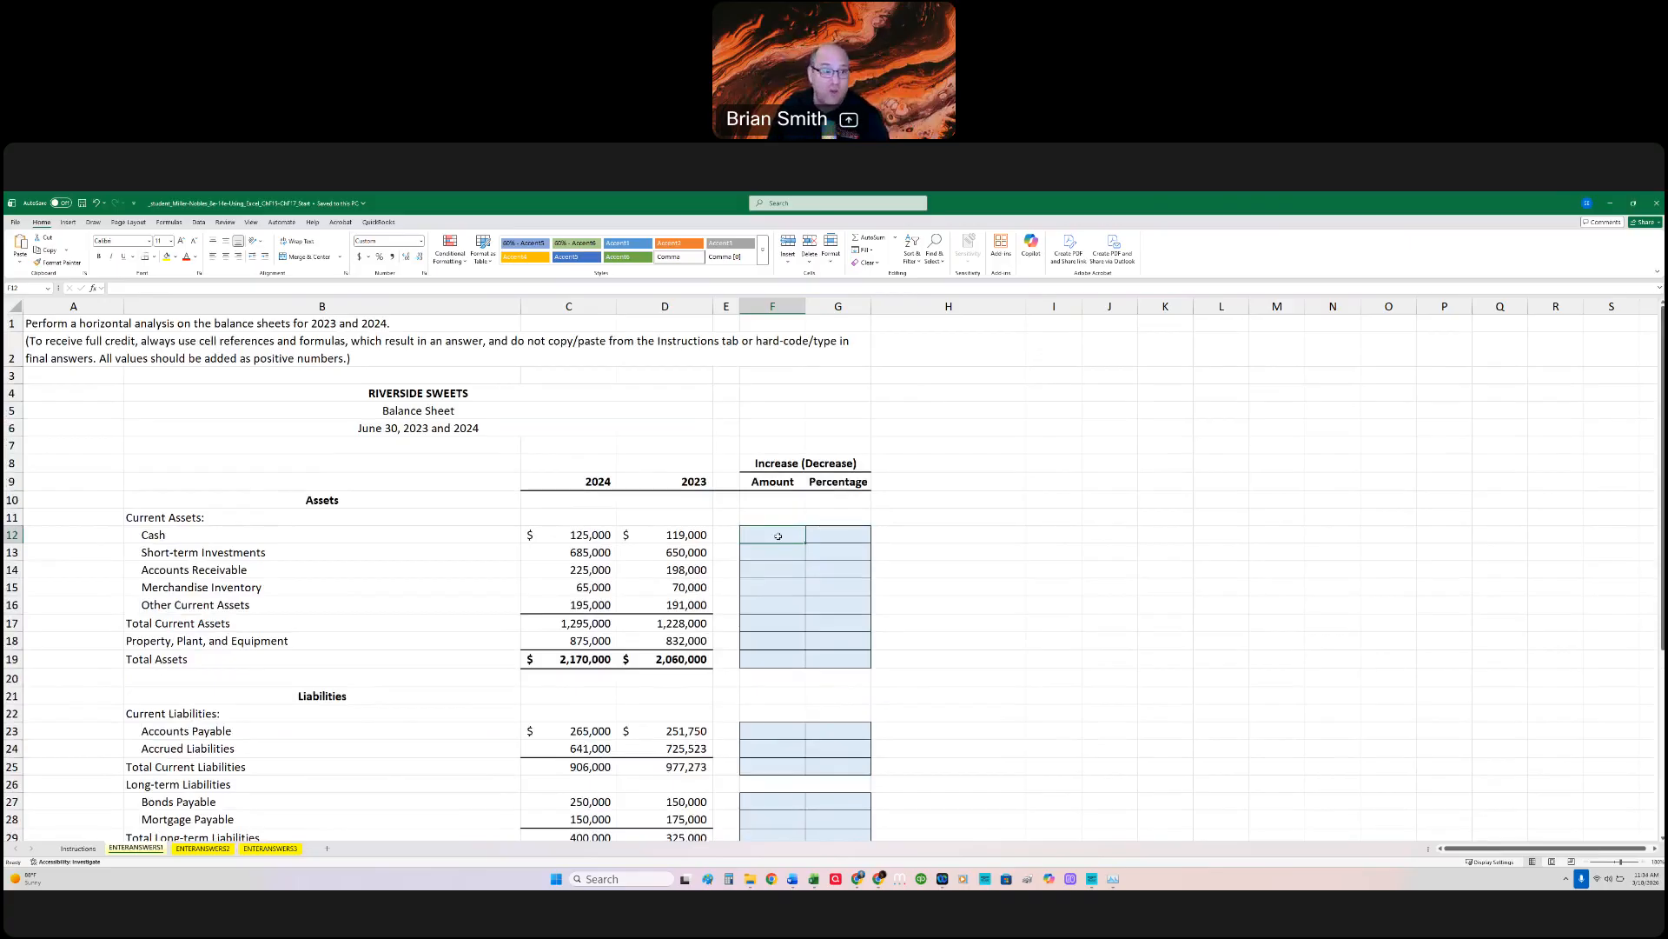
Step: Calculate the increase or decrease amount for Cash in F12 with the formula =C12-D12
text(=)
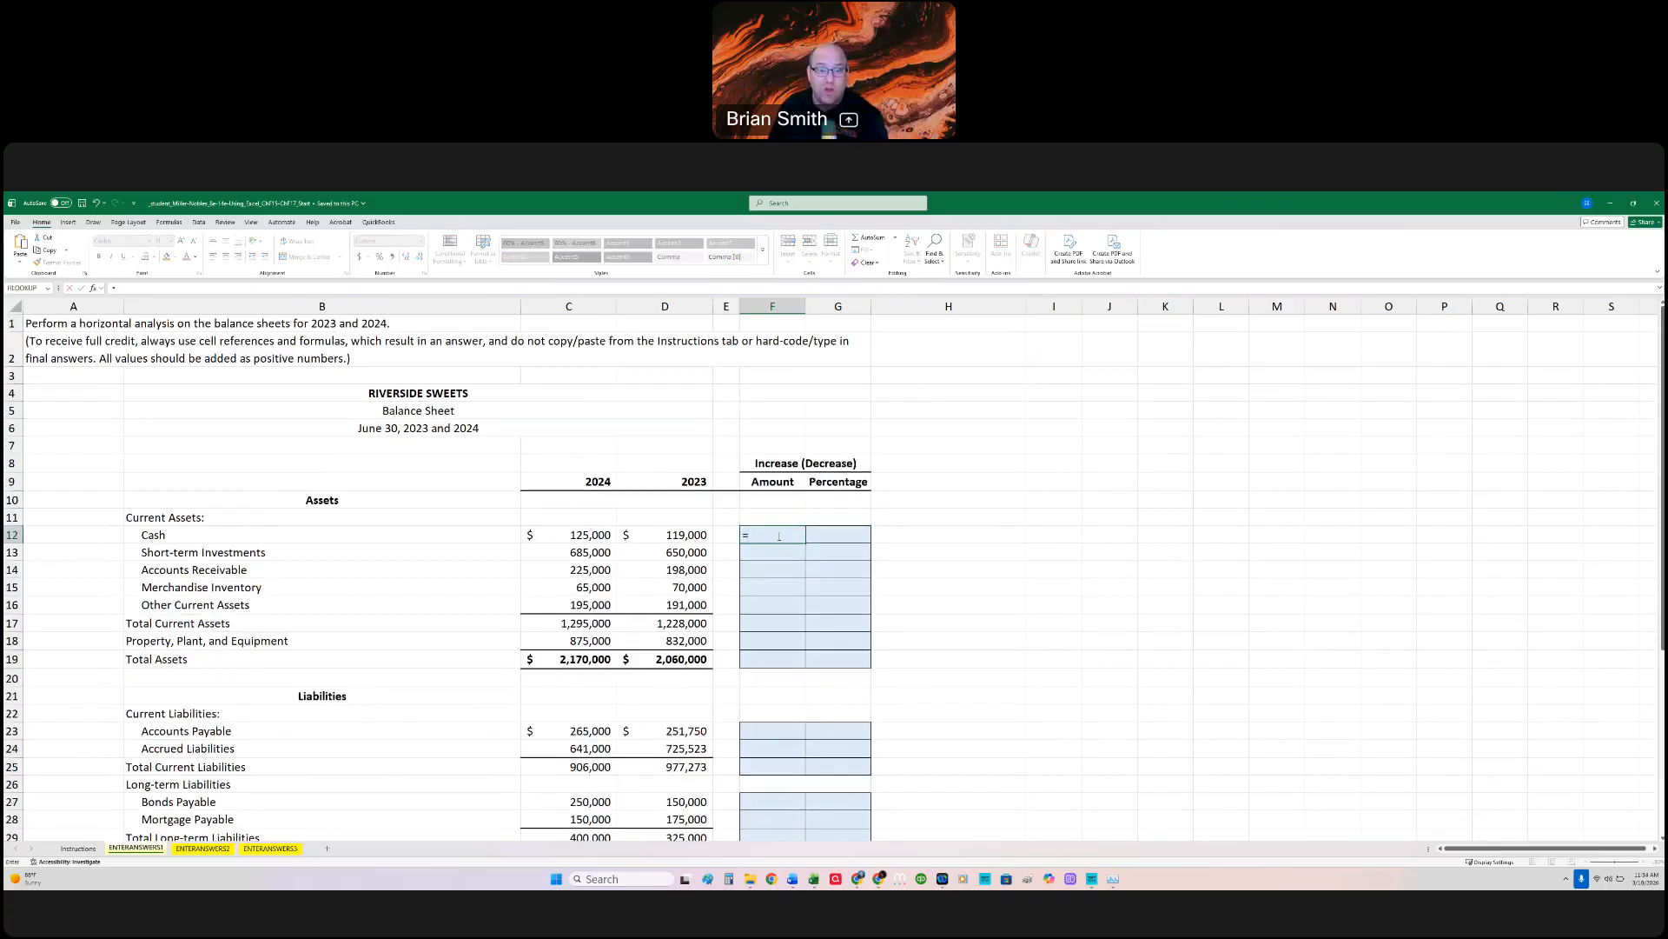
key(Left)
key(Left)
key(Left)
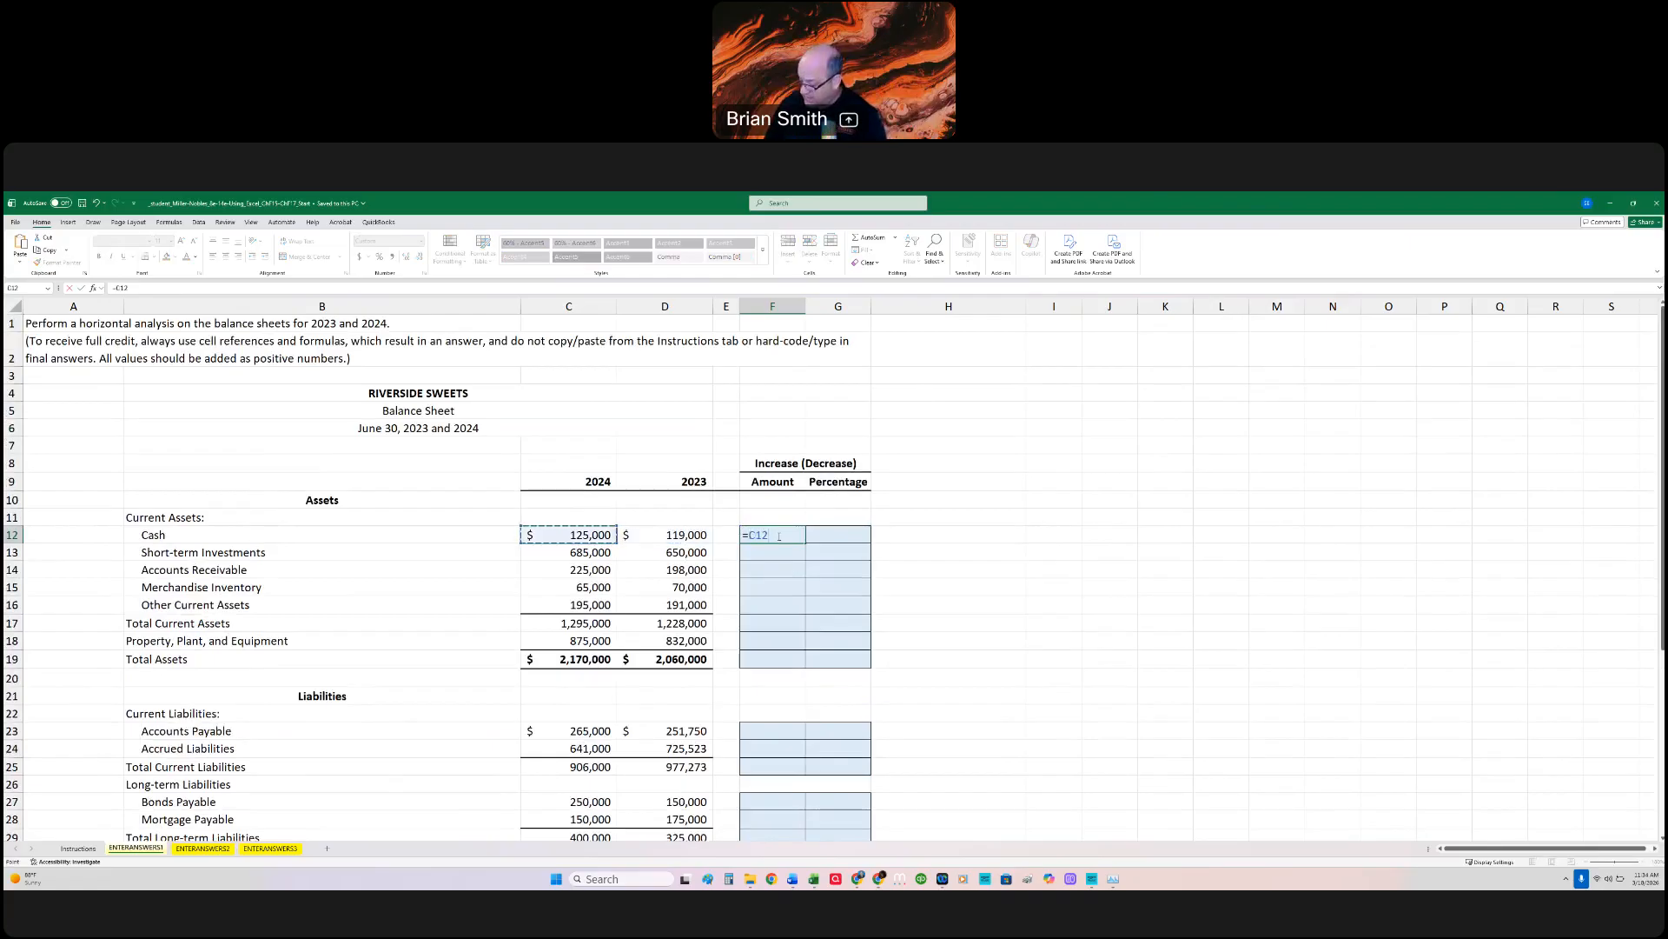
text(-)
key(Left)
key(Left)
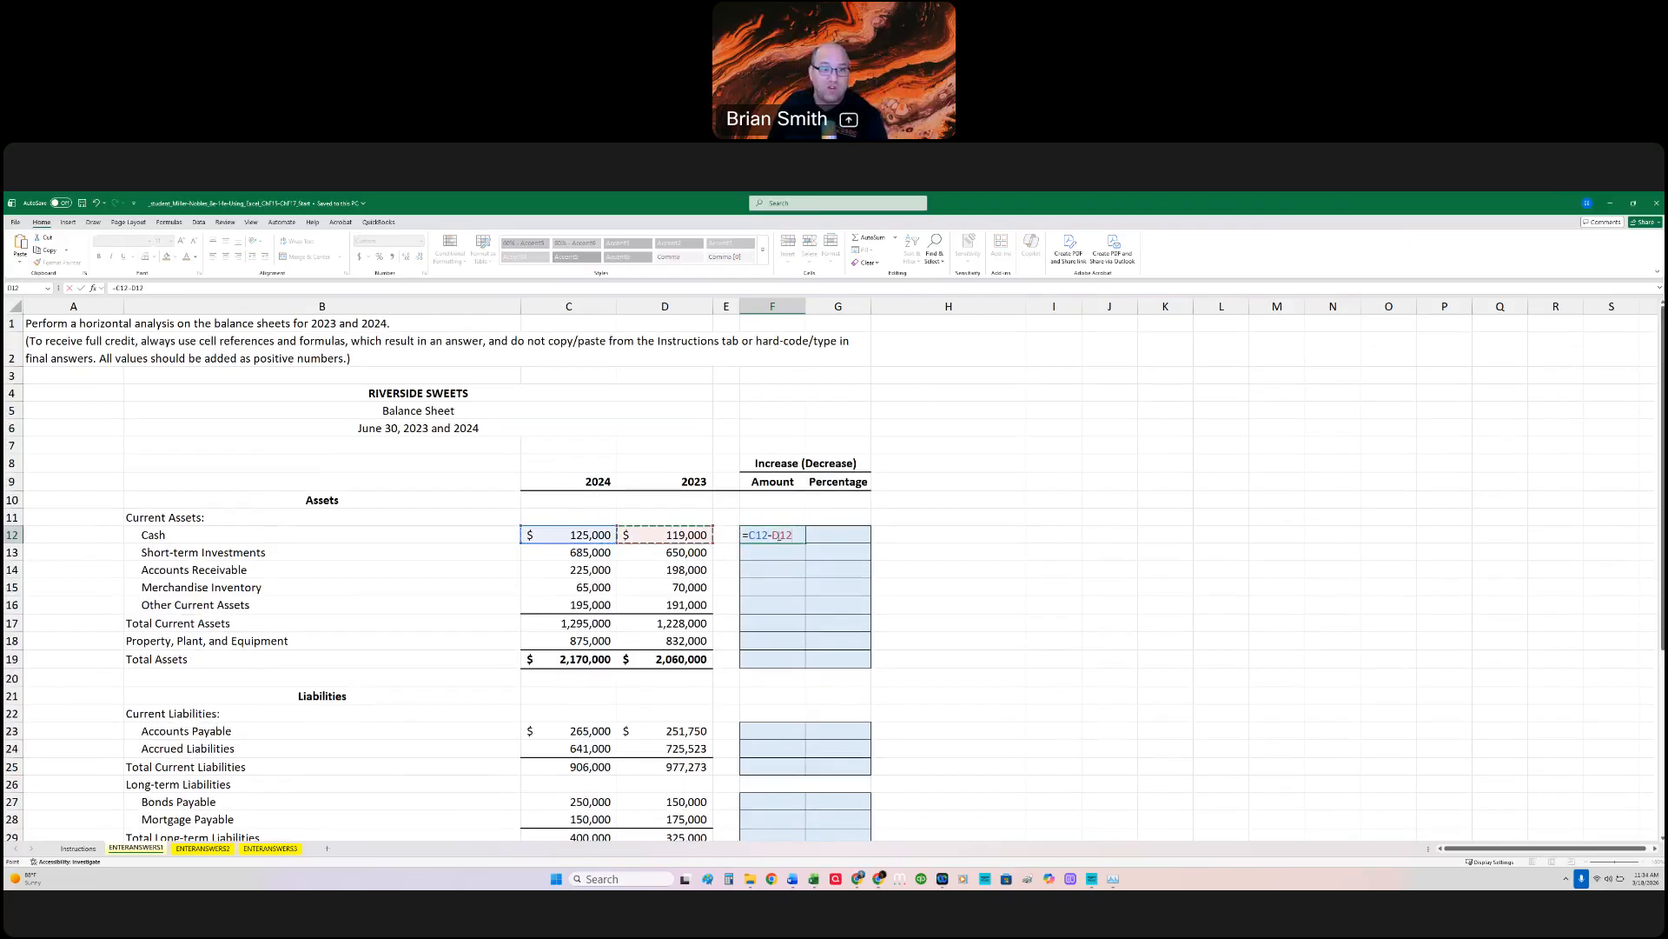
key(Return)
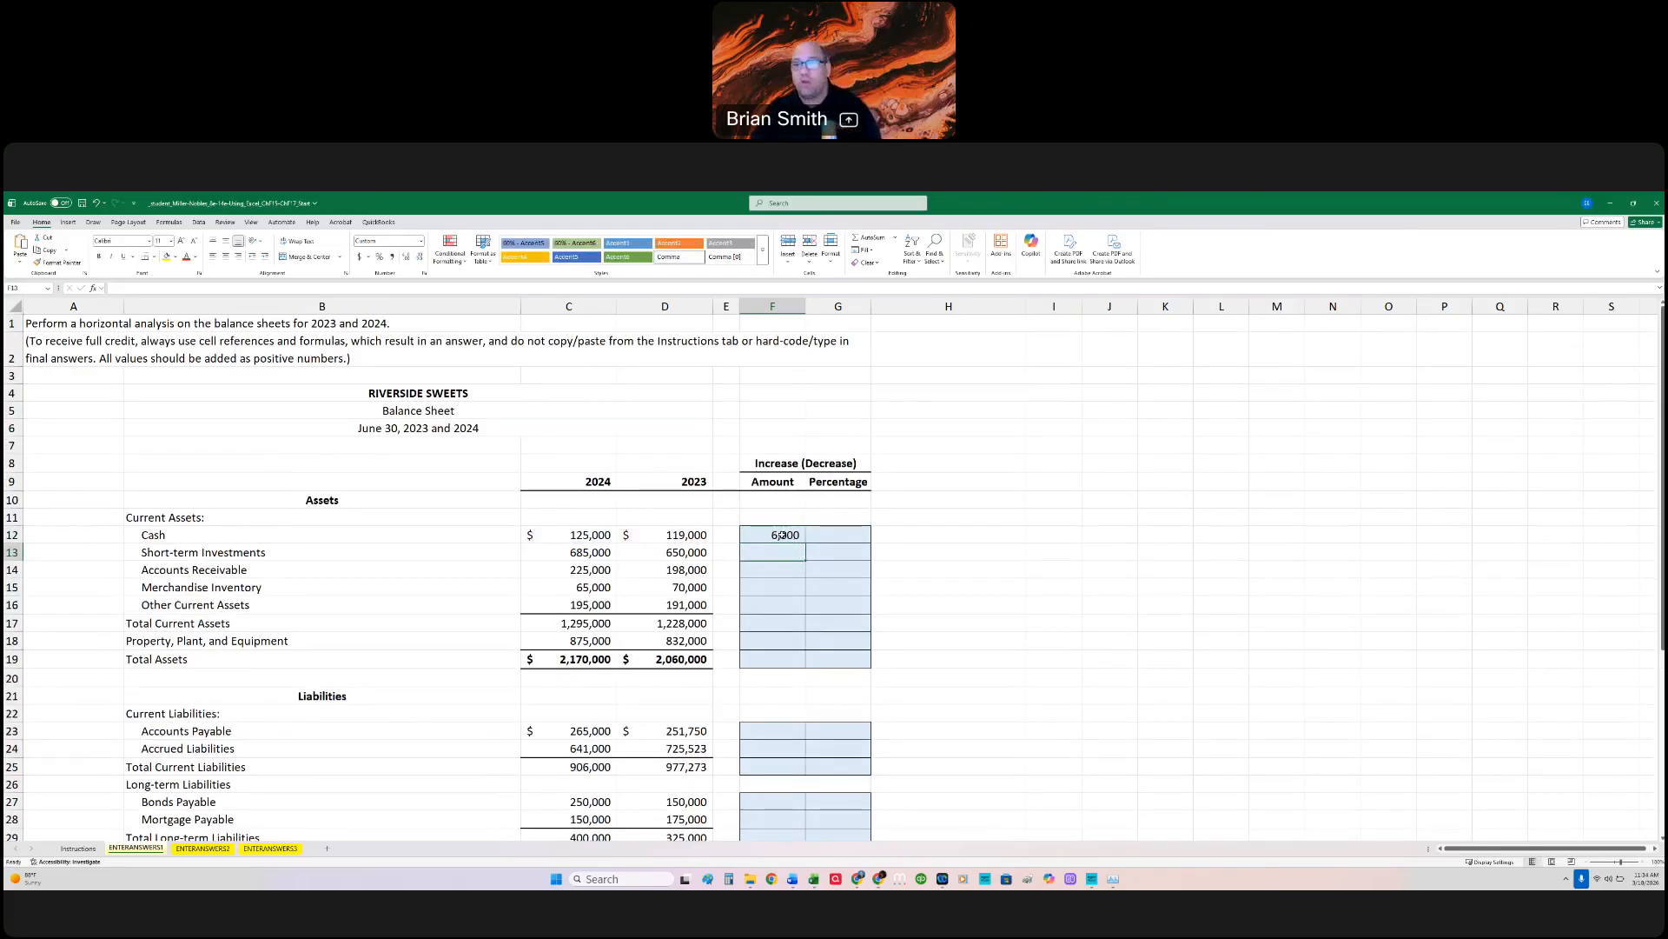
Step: Fill the Cash amount formula from F12 down through Total Assets in F19 and check the Merchandise Inventory cell
click(785, 537)
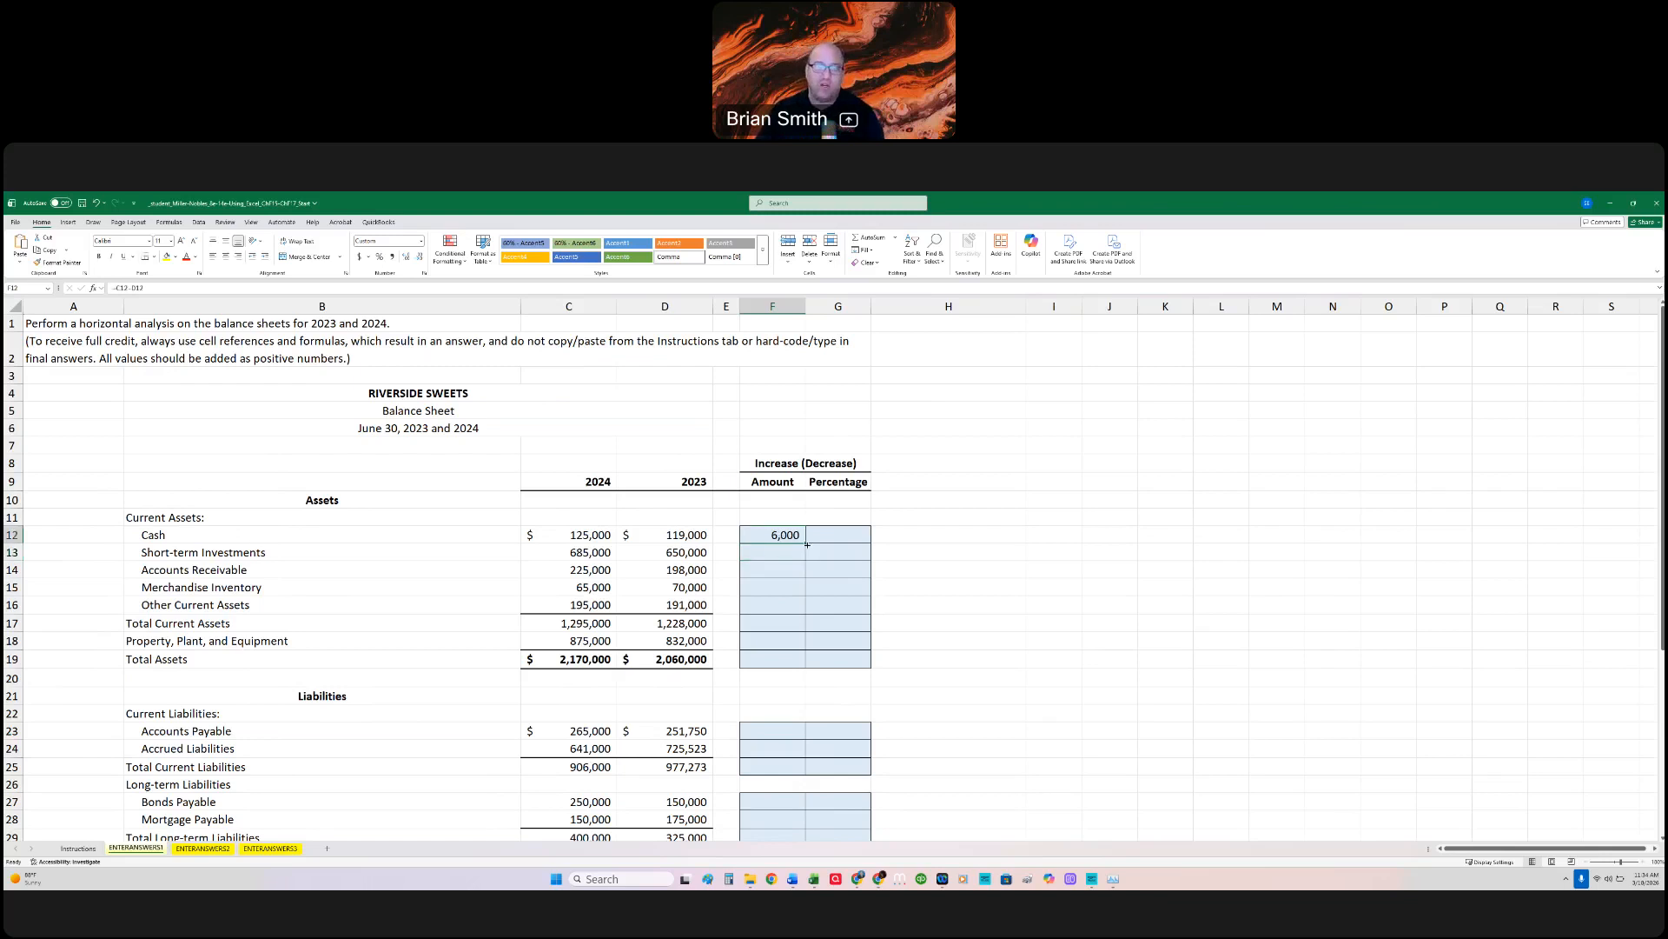
drag(806, 545, 798, 665)
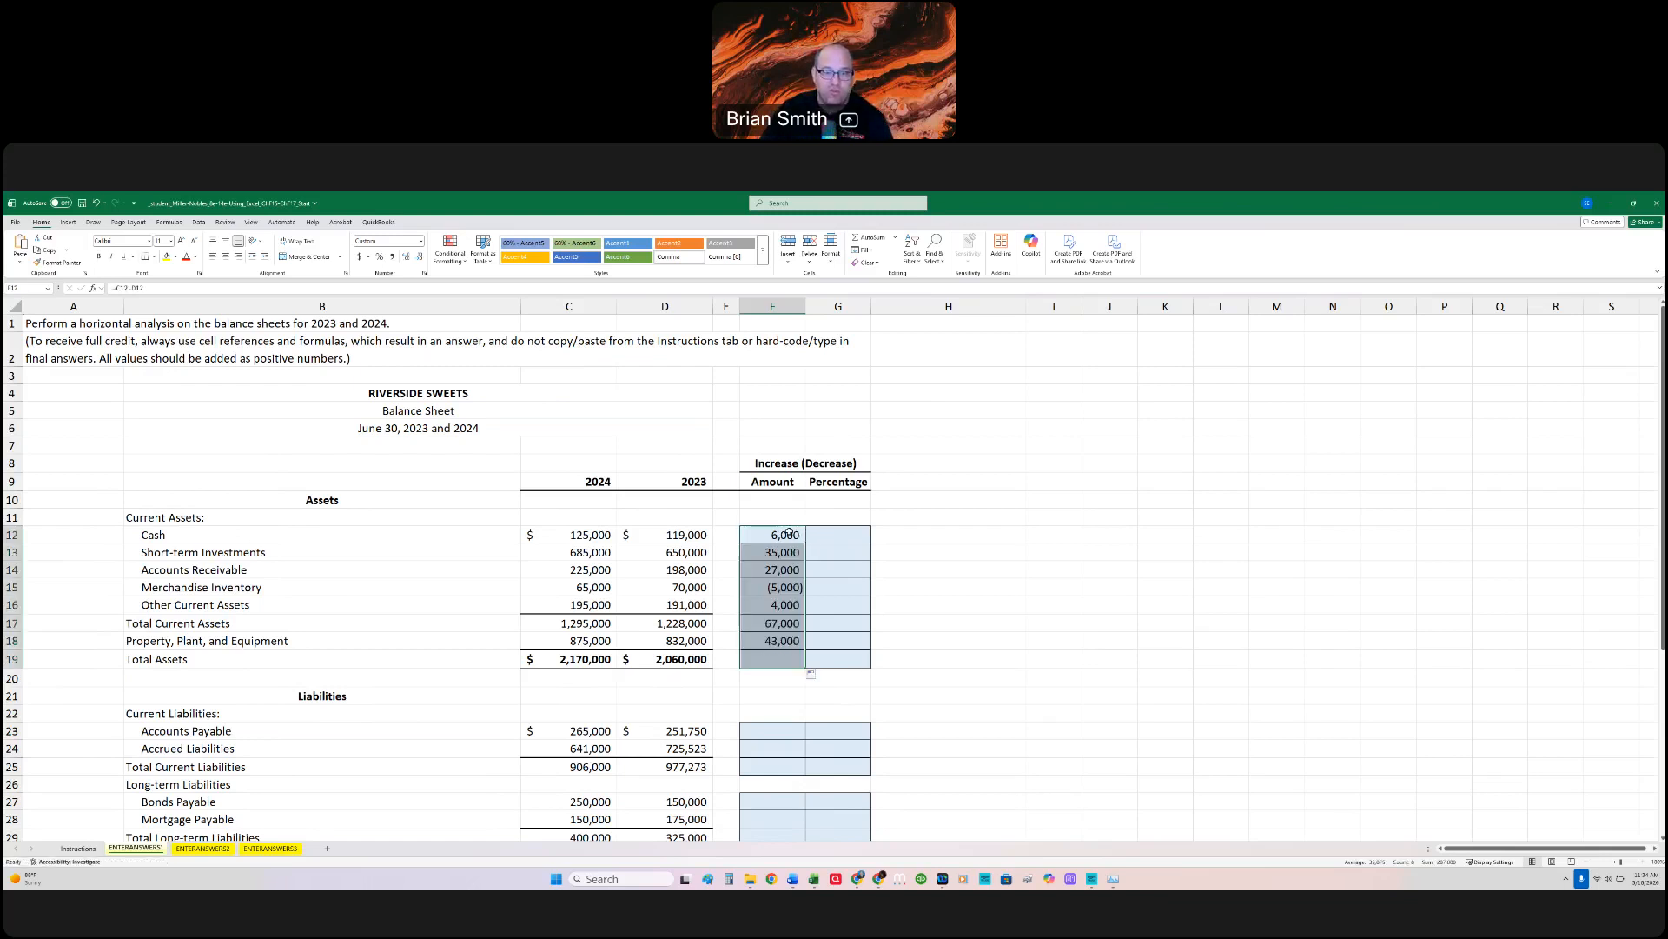
click(794, 587)
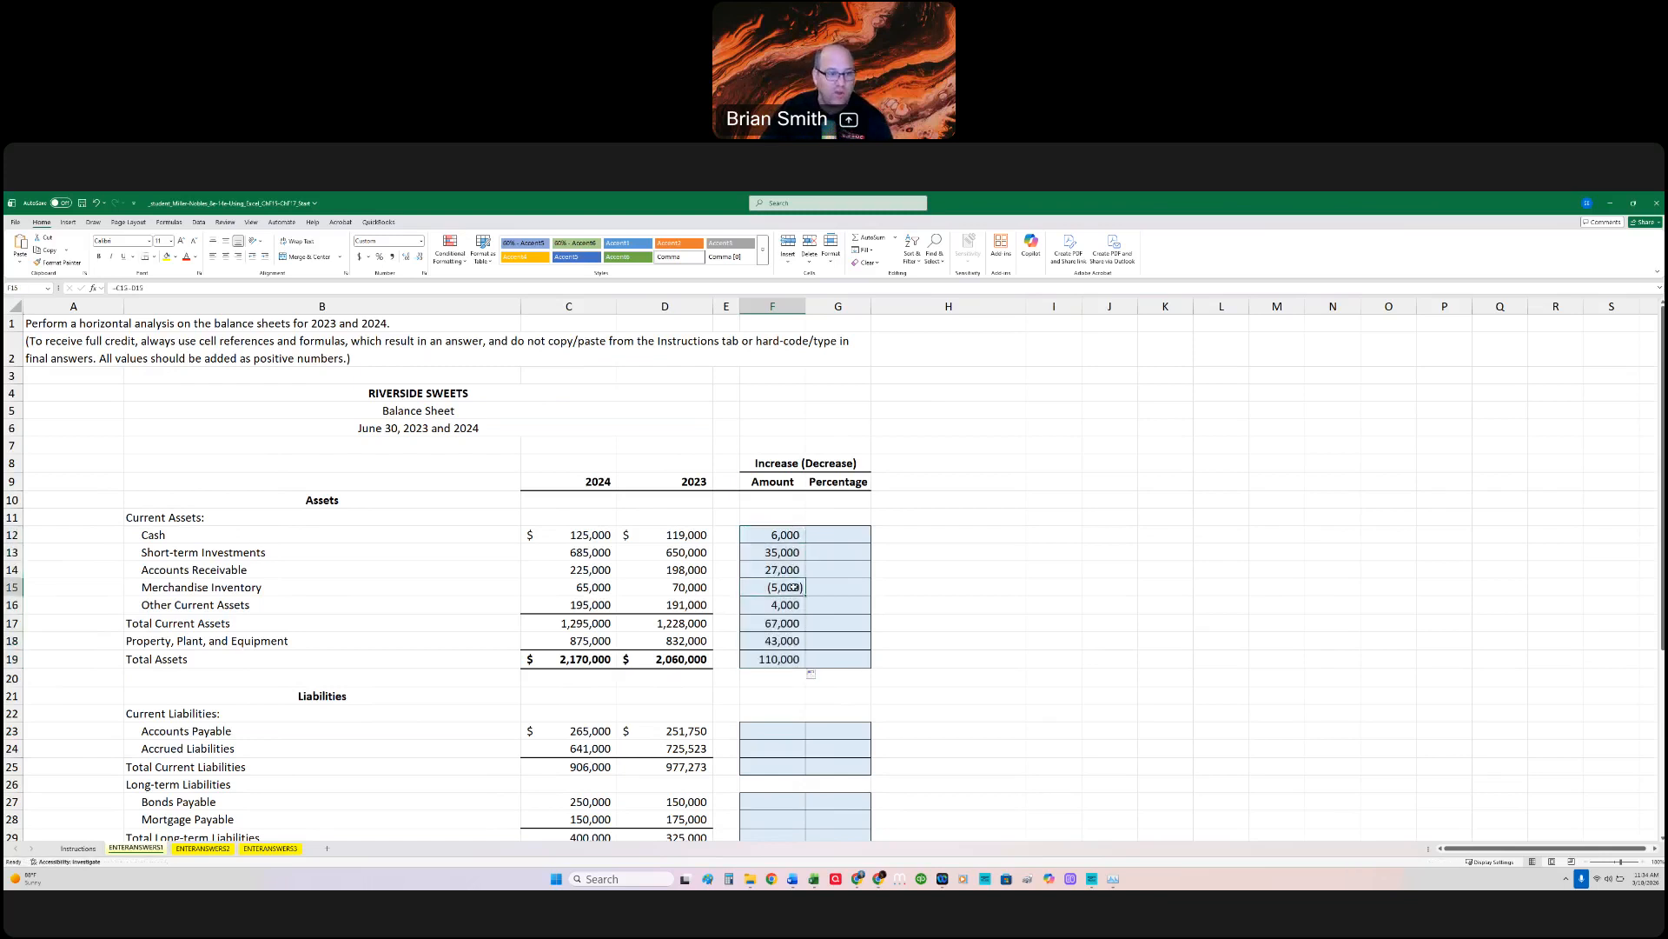
Step: Calculate the Cash percentage change in G12 as =F12/D12 and fill the formula down through Total Assets in G19
click(834, 533)
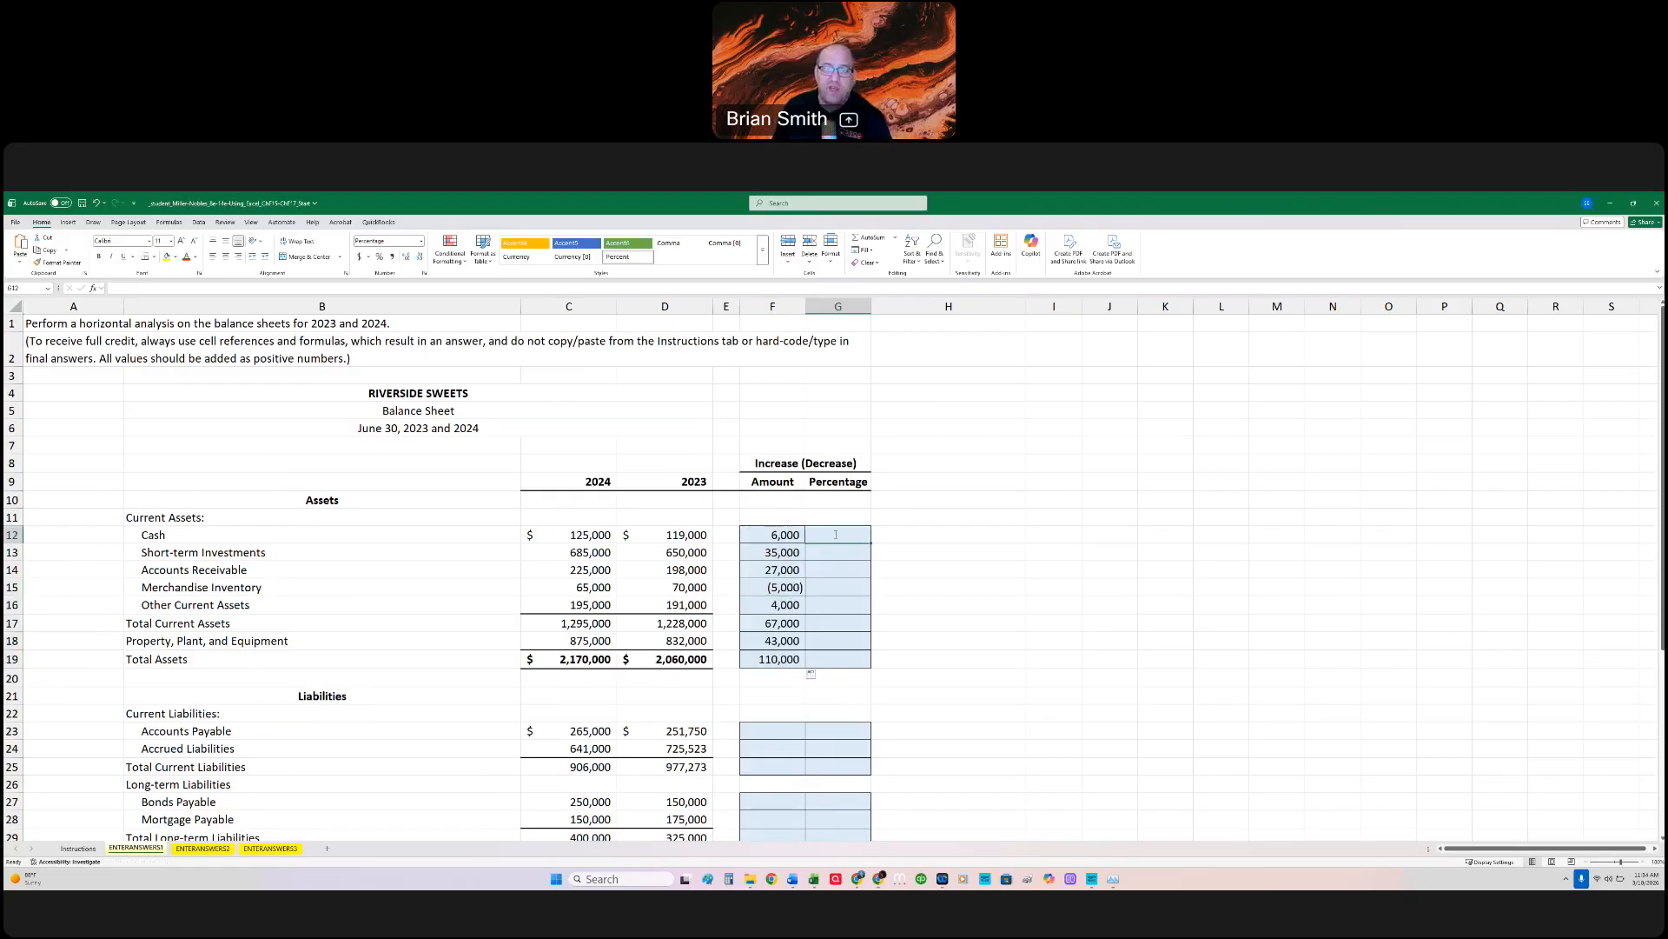
text(=)
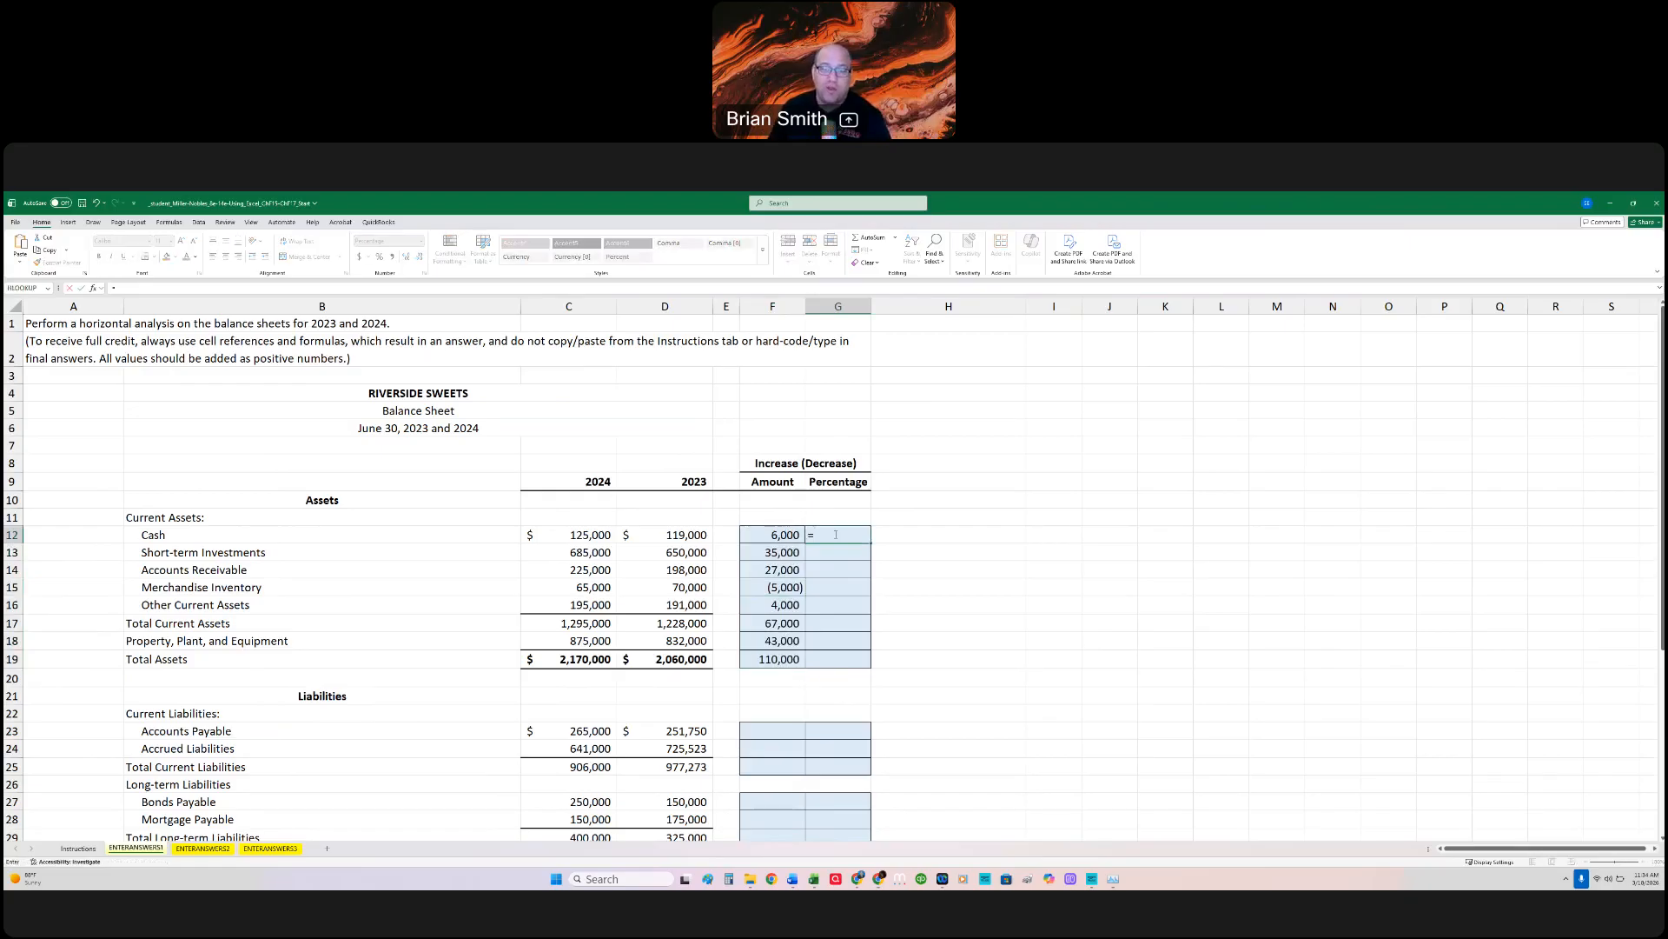
click(784, 535)
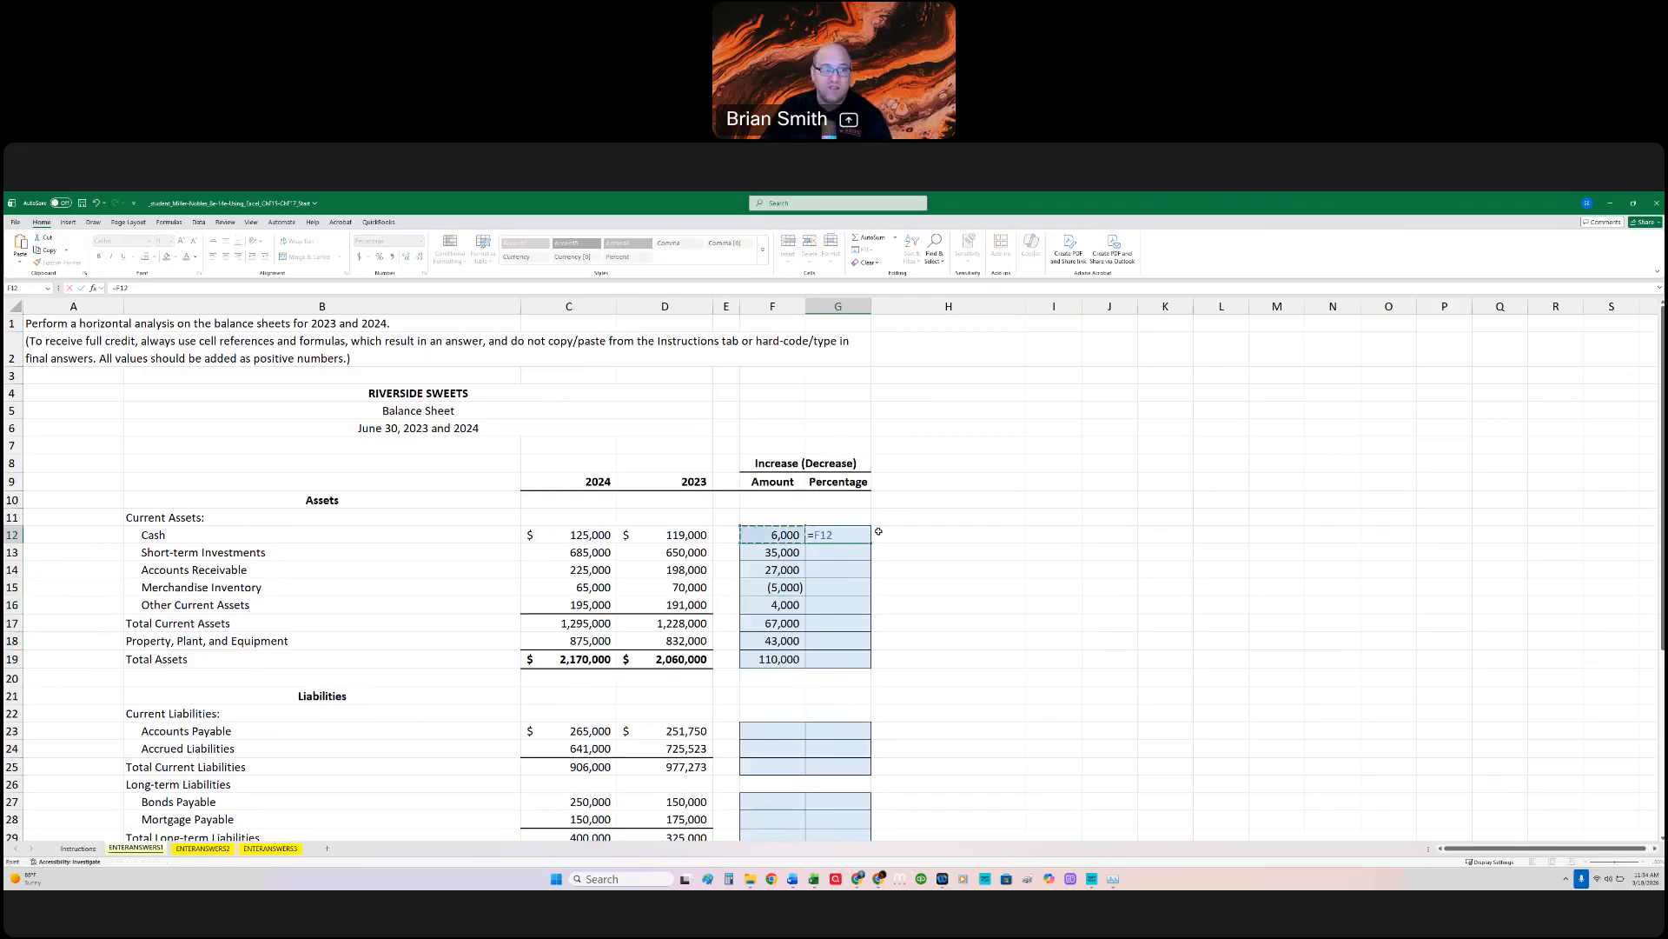
text(/)
click(683, 534)
key(Return)
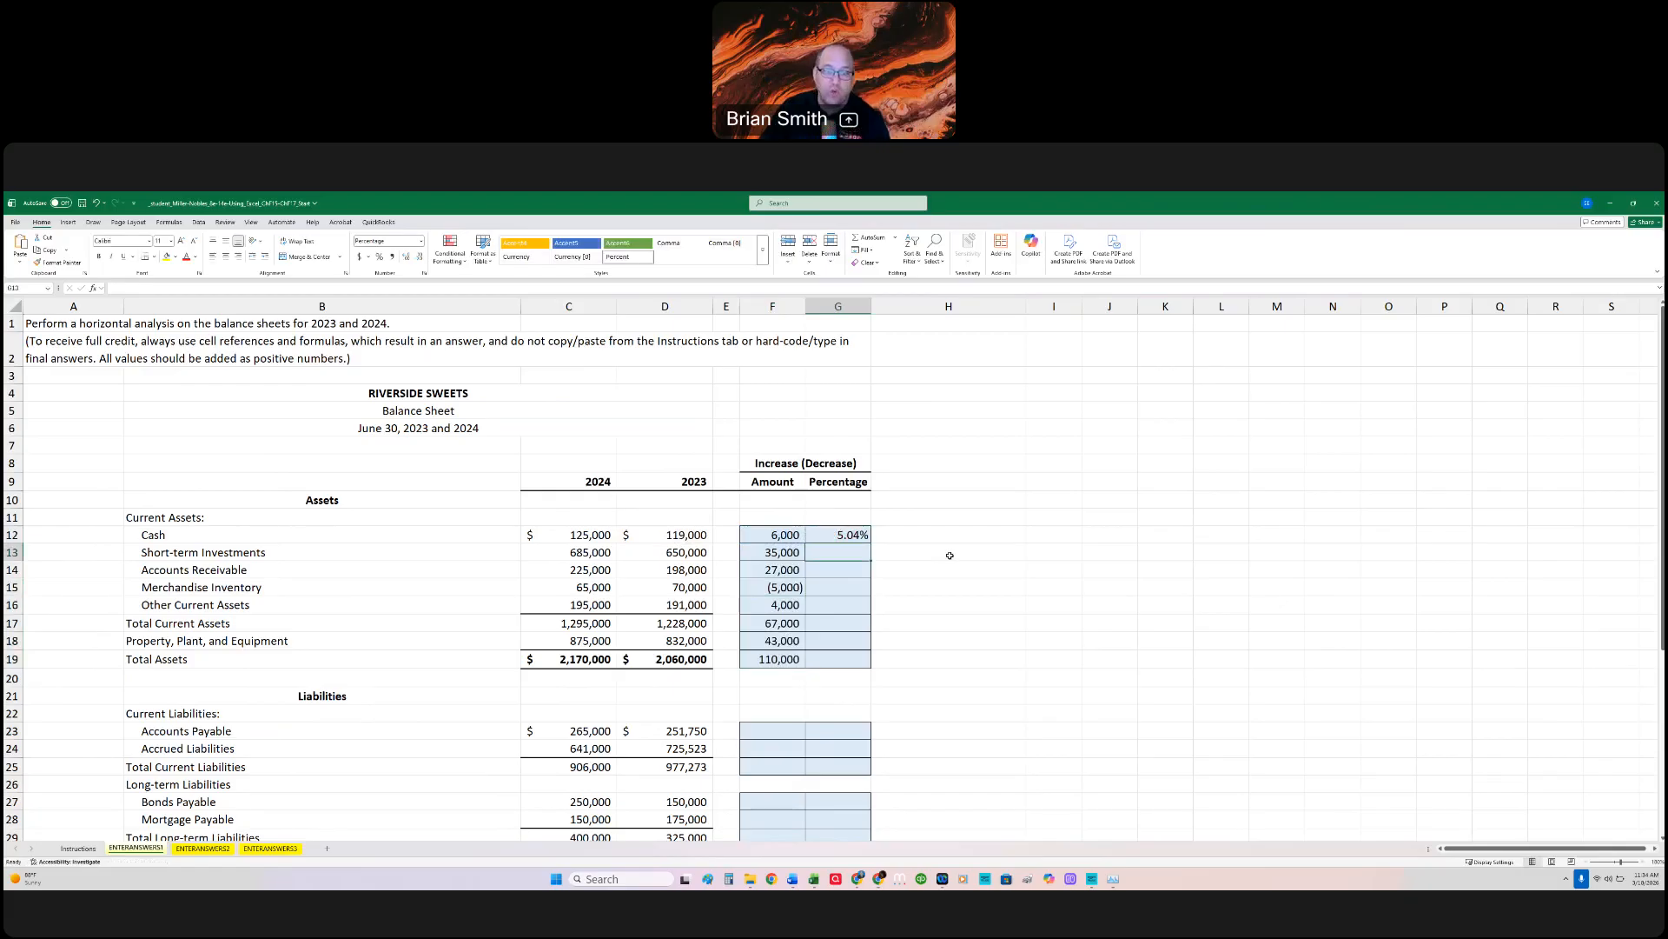
click(846, 536)
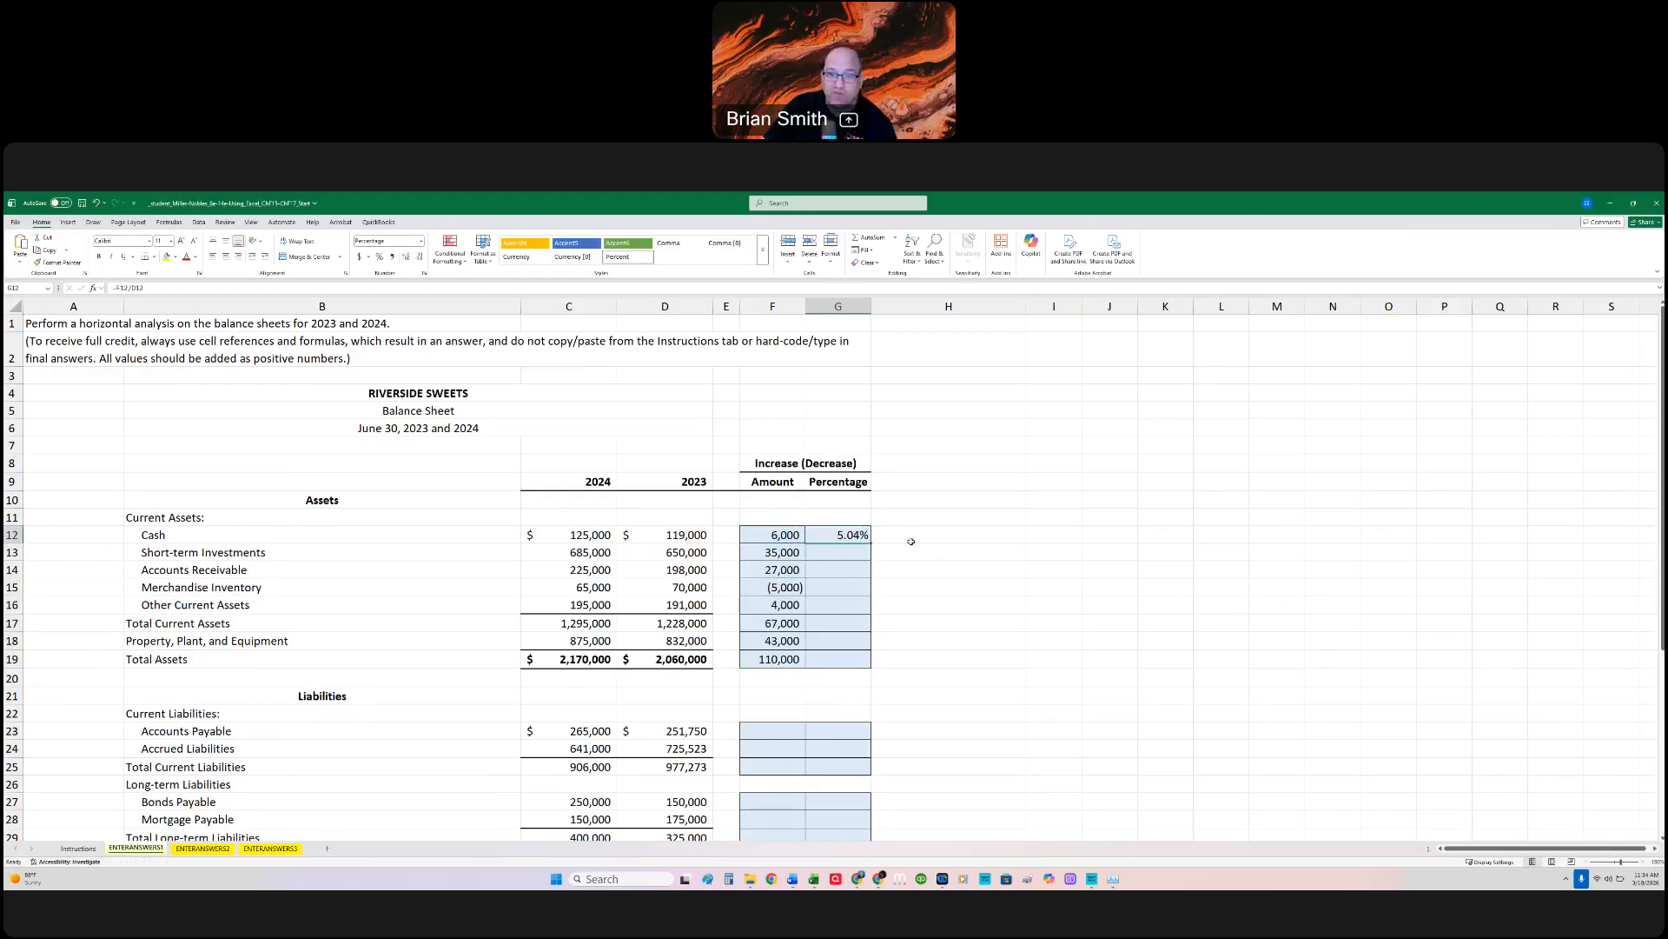
drag(871, 544, 863, 660)
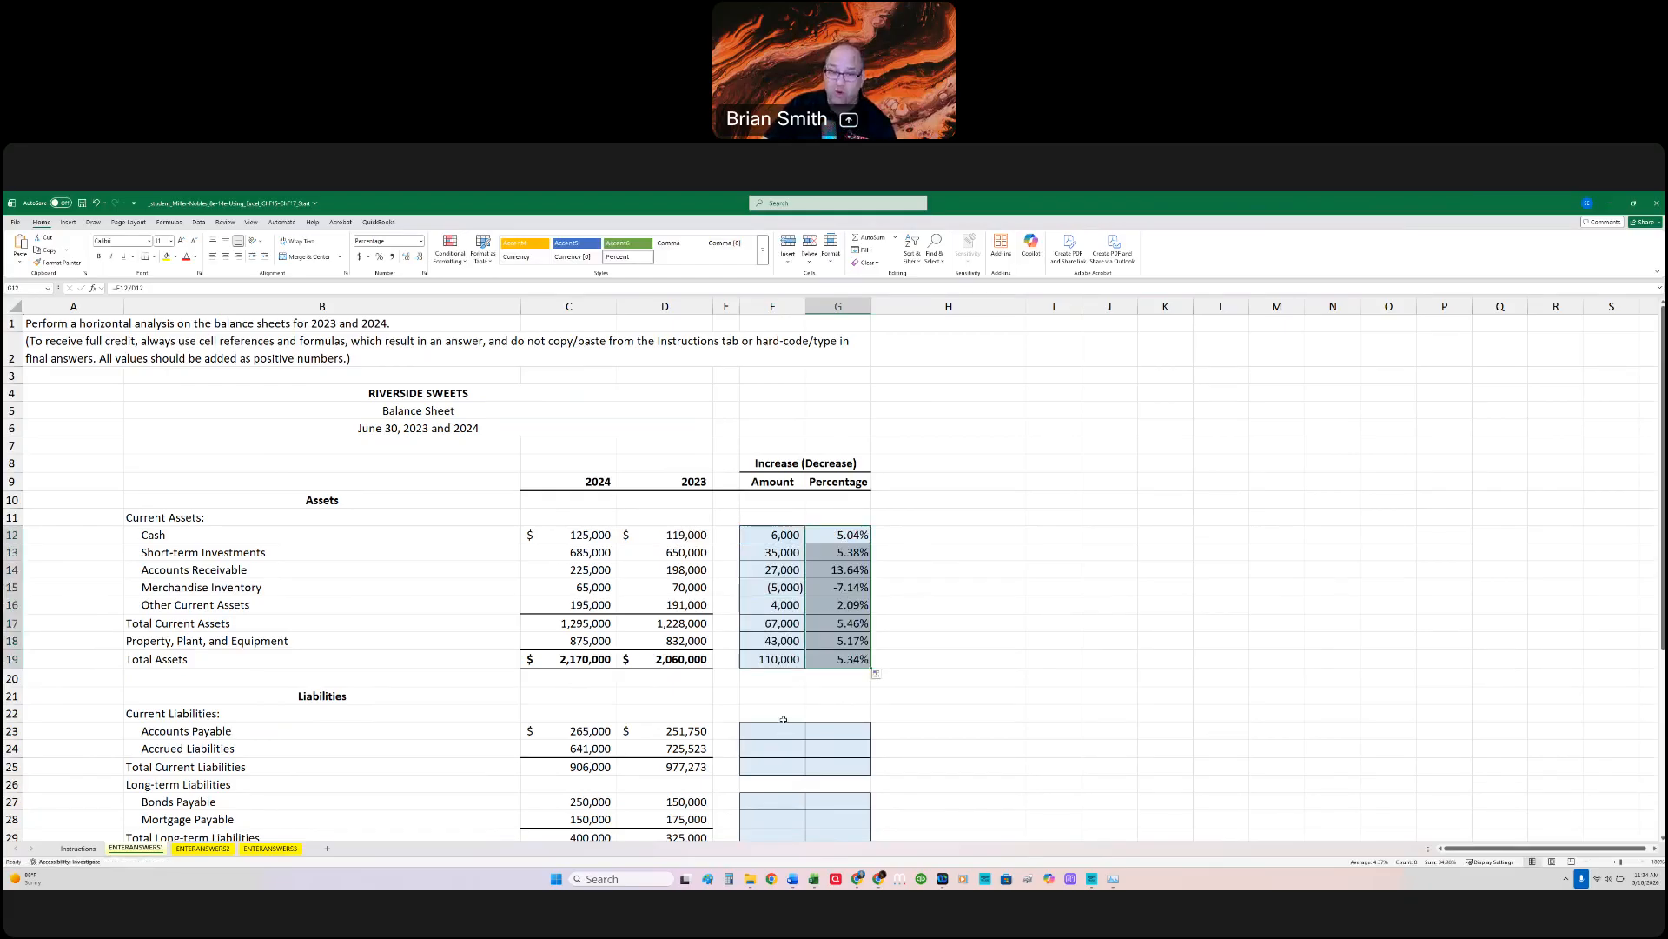
Step: Copy the Total Assets formulas in F19:G19 to the Accounts Payable row, check them, and fill down through Total Current Liabilities
scroll(783, 720, down, 2)
drag(780, 554, 816, 558)
key(ctrl+c)
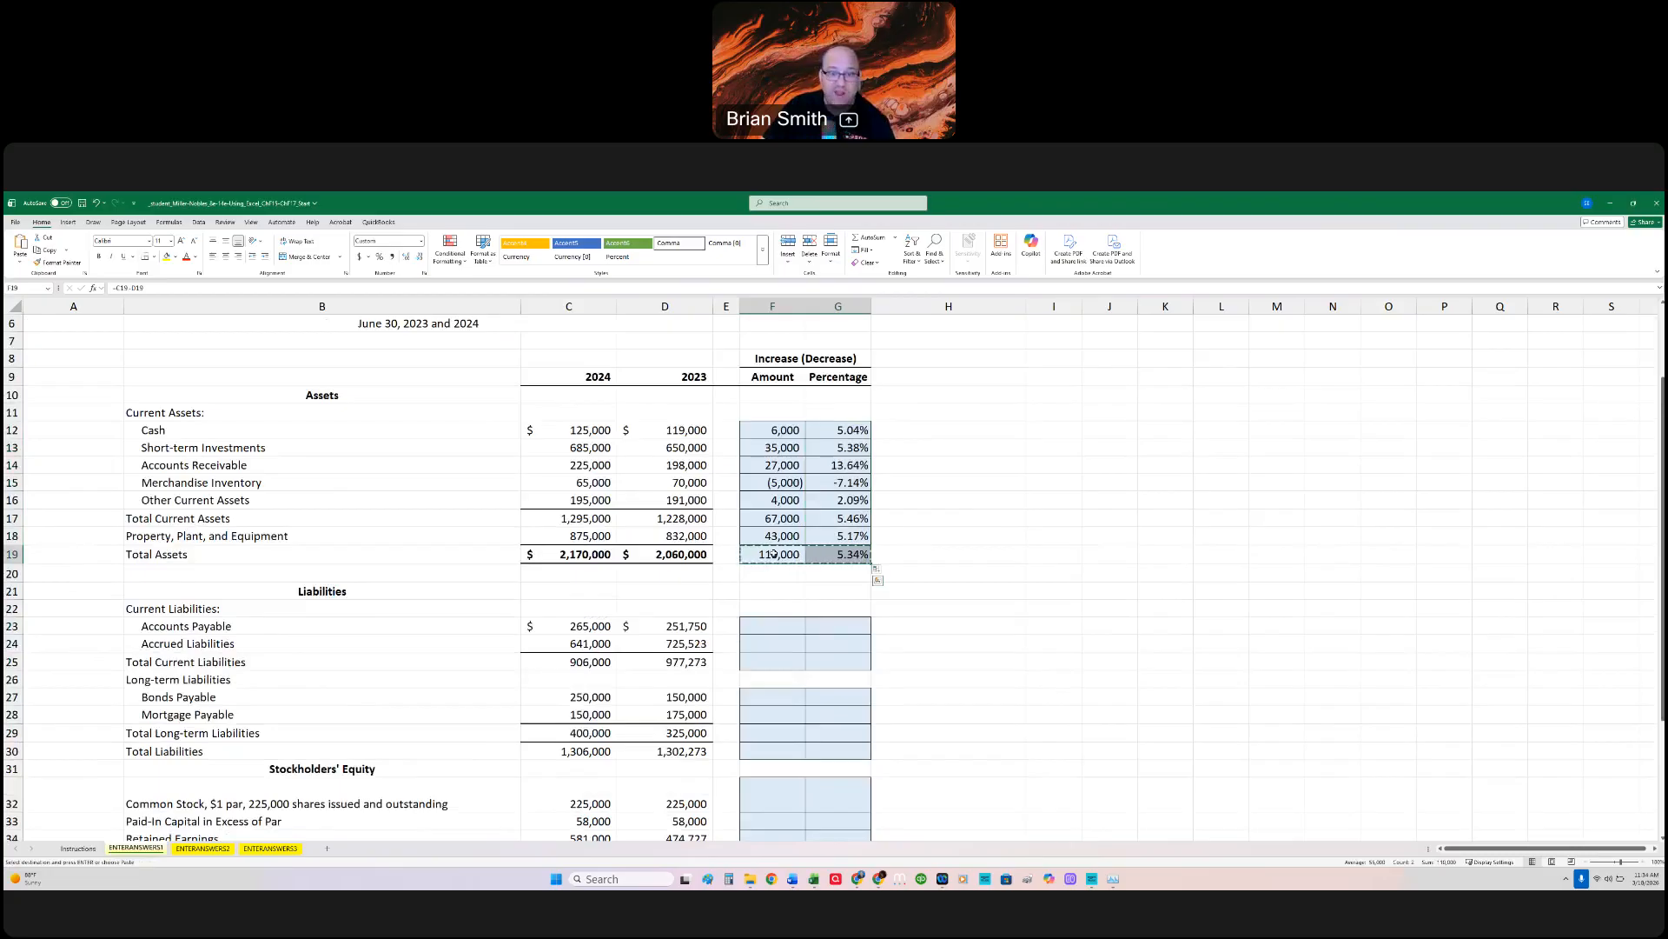
click(787, 627)
key(ctrl+v)
double_click(771, 625)
key(Escape)
double_click(837, 625)
key(Escape)
drag(789, 626, 838, 662)
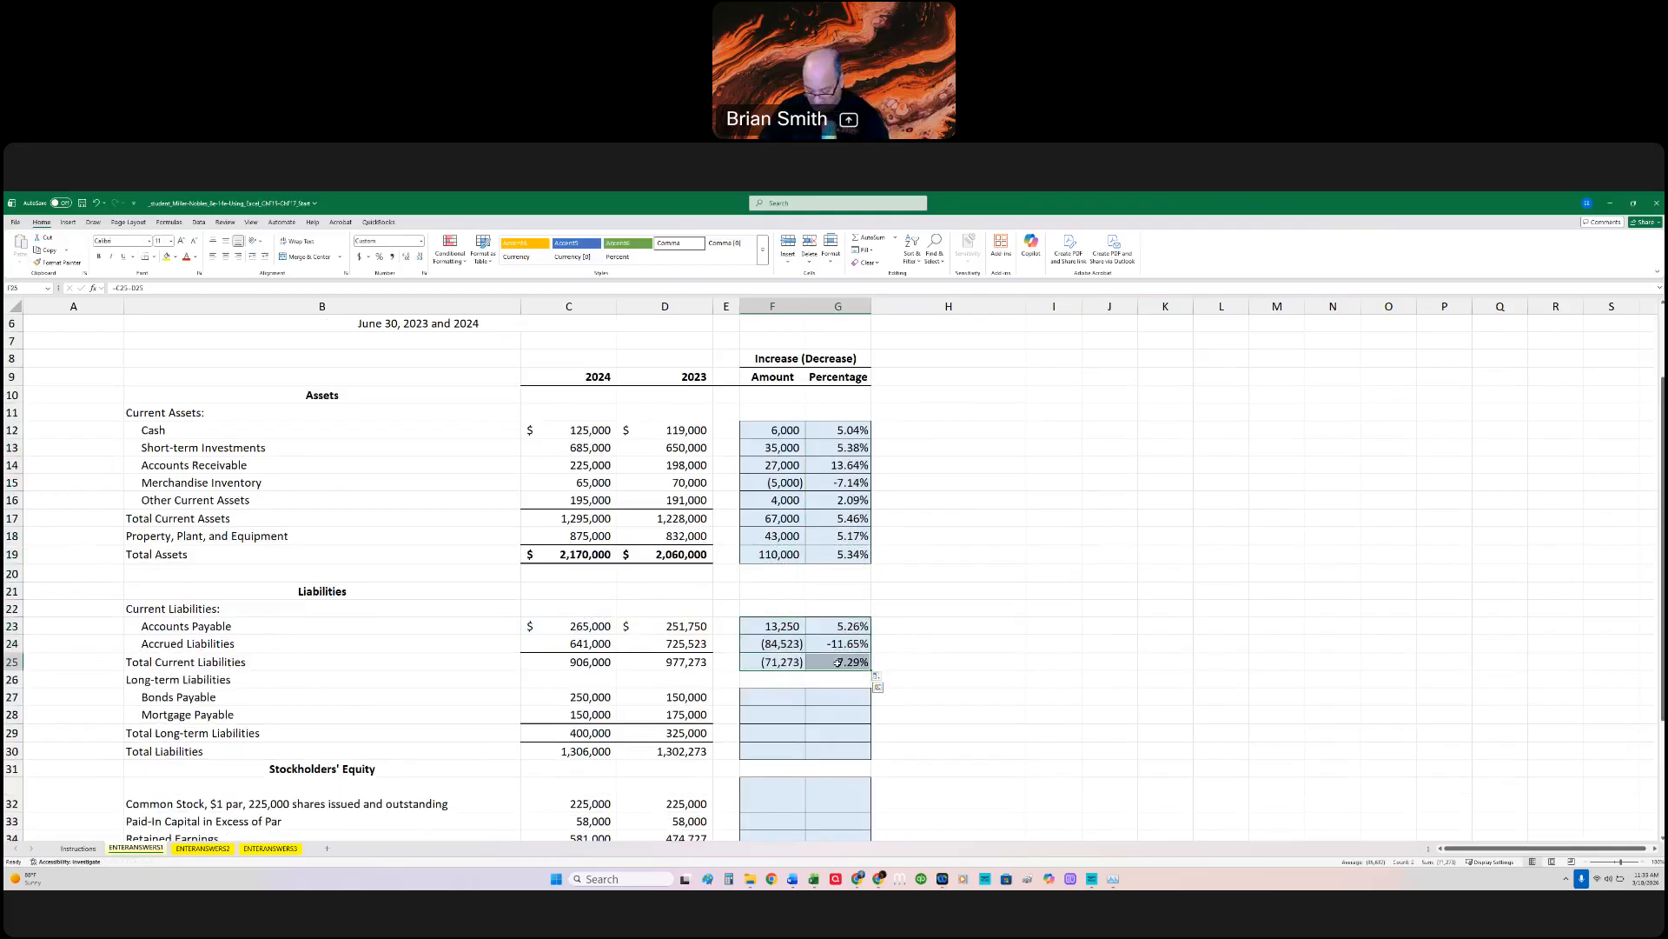
Step: Copy the Total Current Liabilities formulas to the Bonds Payable row and fill them down through Total Liabilities in row 30
key(ctrl+c)
click(791, 697)
key(ctrl+v)
drag(870, 705, 867, 759)
Step: Copy the Total Liabilities formulas to the Common Stock row and fill them down through Total Liabilities and Stockholders' Equity in row 36
scroll(866, 759, down, 2)
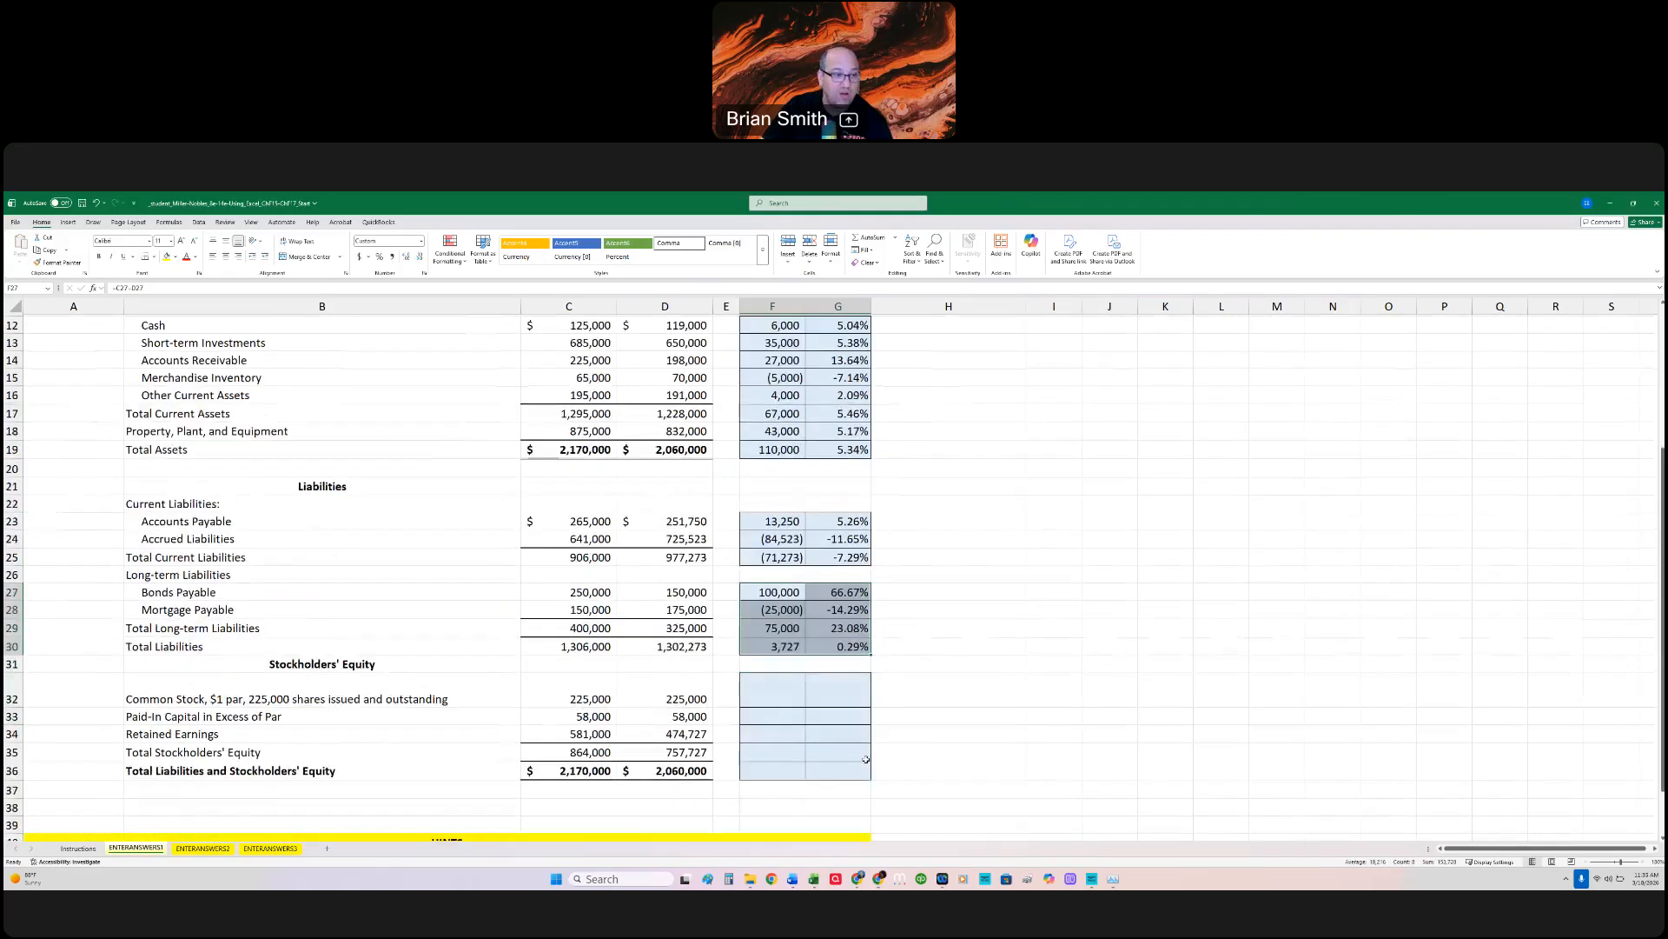
drag(774, 648, 838, 647)
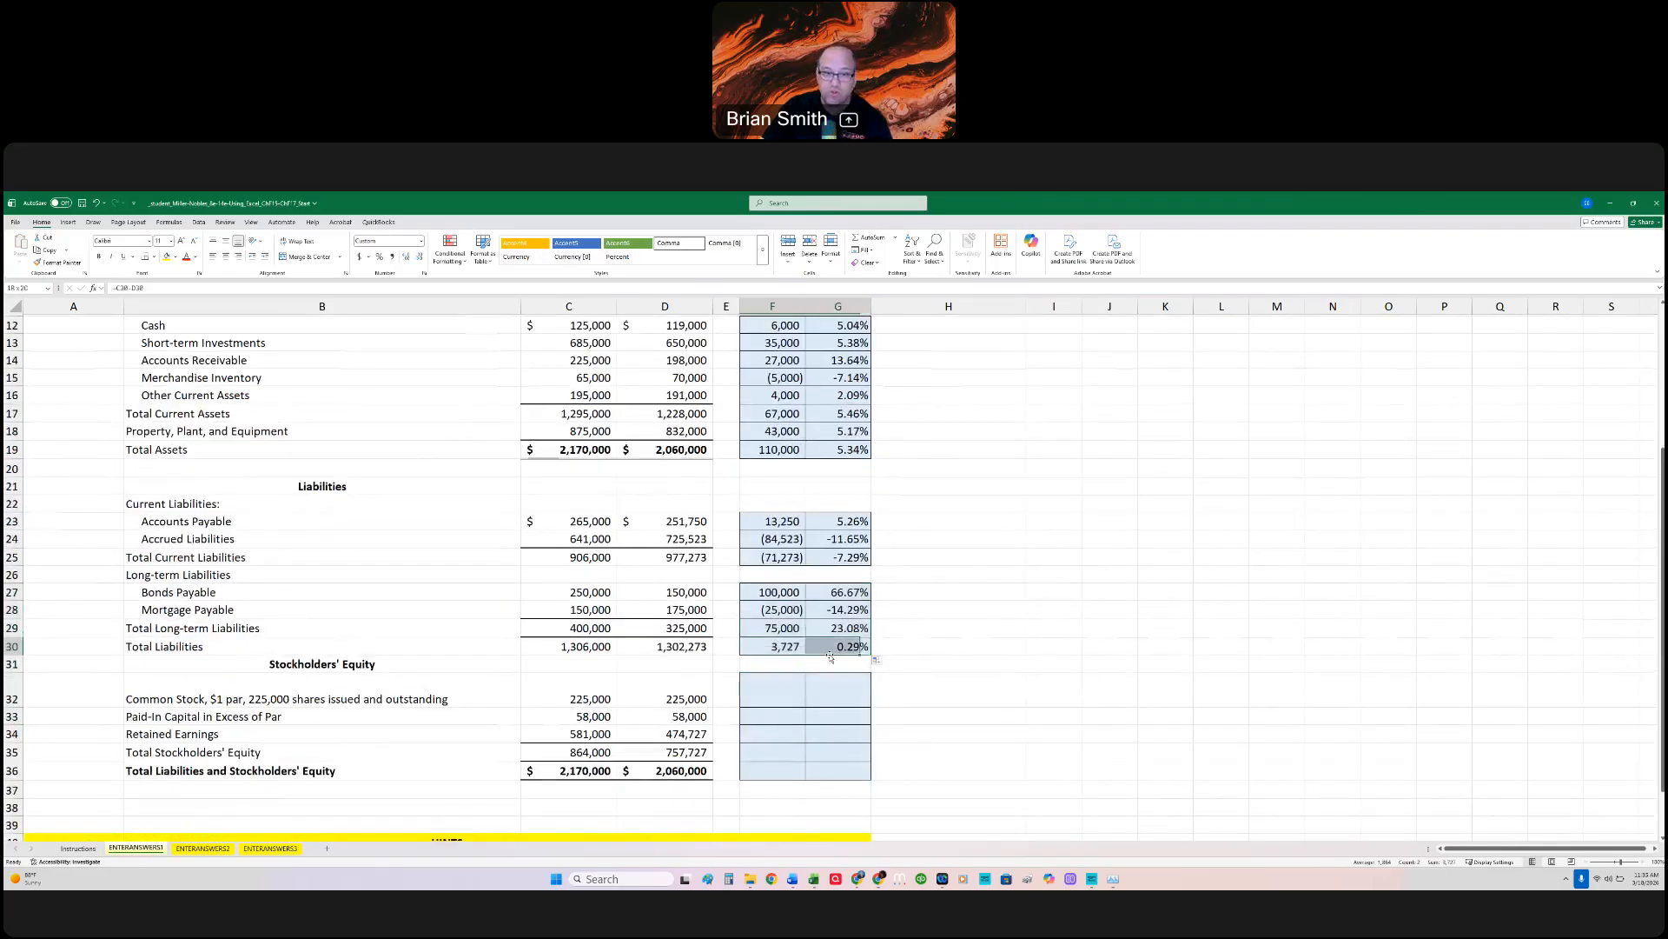
key(ctrl+c)
click(793, 692)
key(ctrl+v)
drag(871, 706, 866, 771)
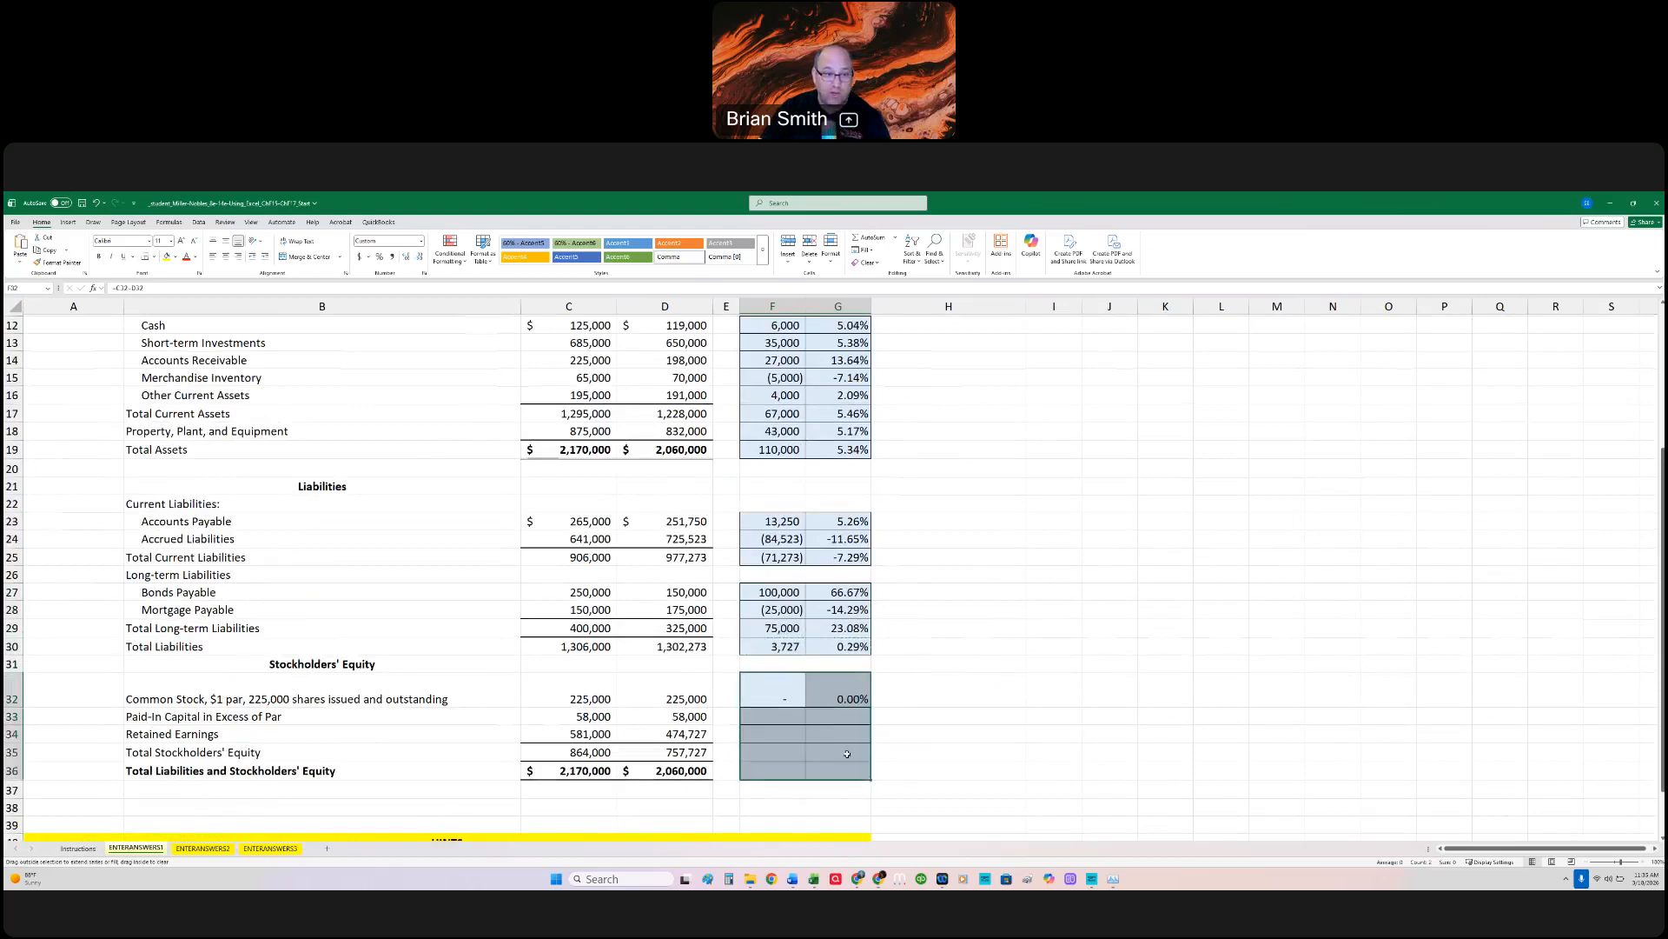
click(953, 704)
Step: Review the hint and the completed horizontal analysis, checking the percentage cells for Accrued Liabilities and Retained Earnings
scroll(938, 686, down, 4)
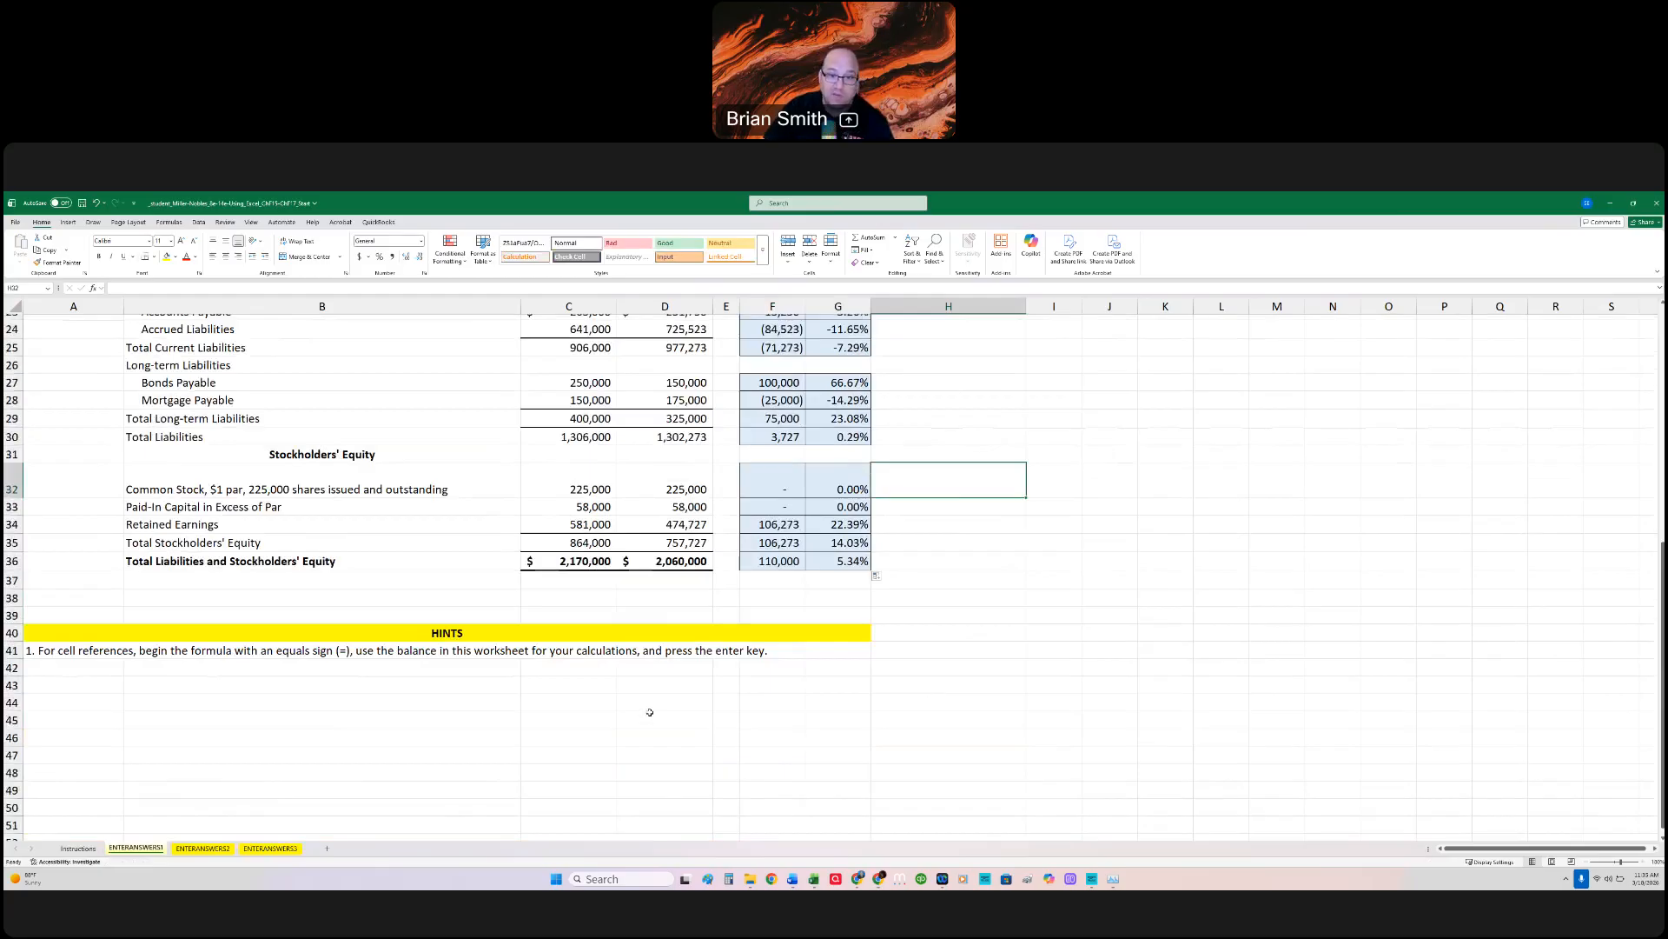
scroll(649, 712, up, 2)
scroll(649, 712, up, 3)
scroll(649, 712, up, 1)
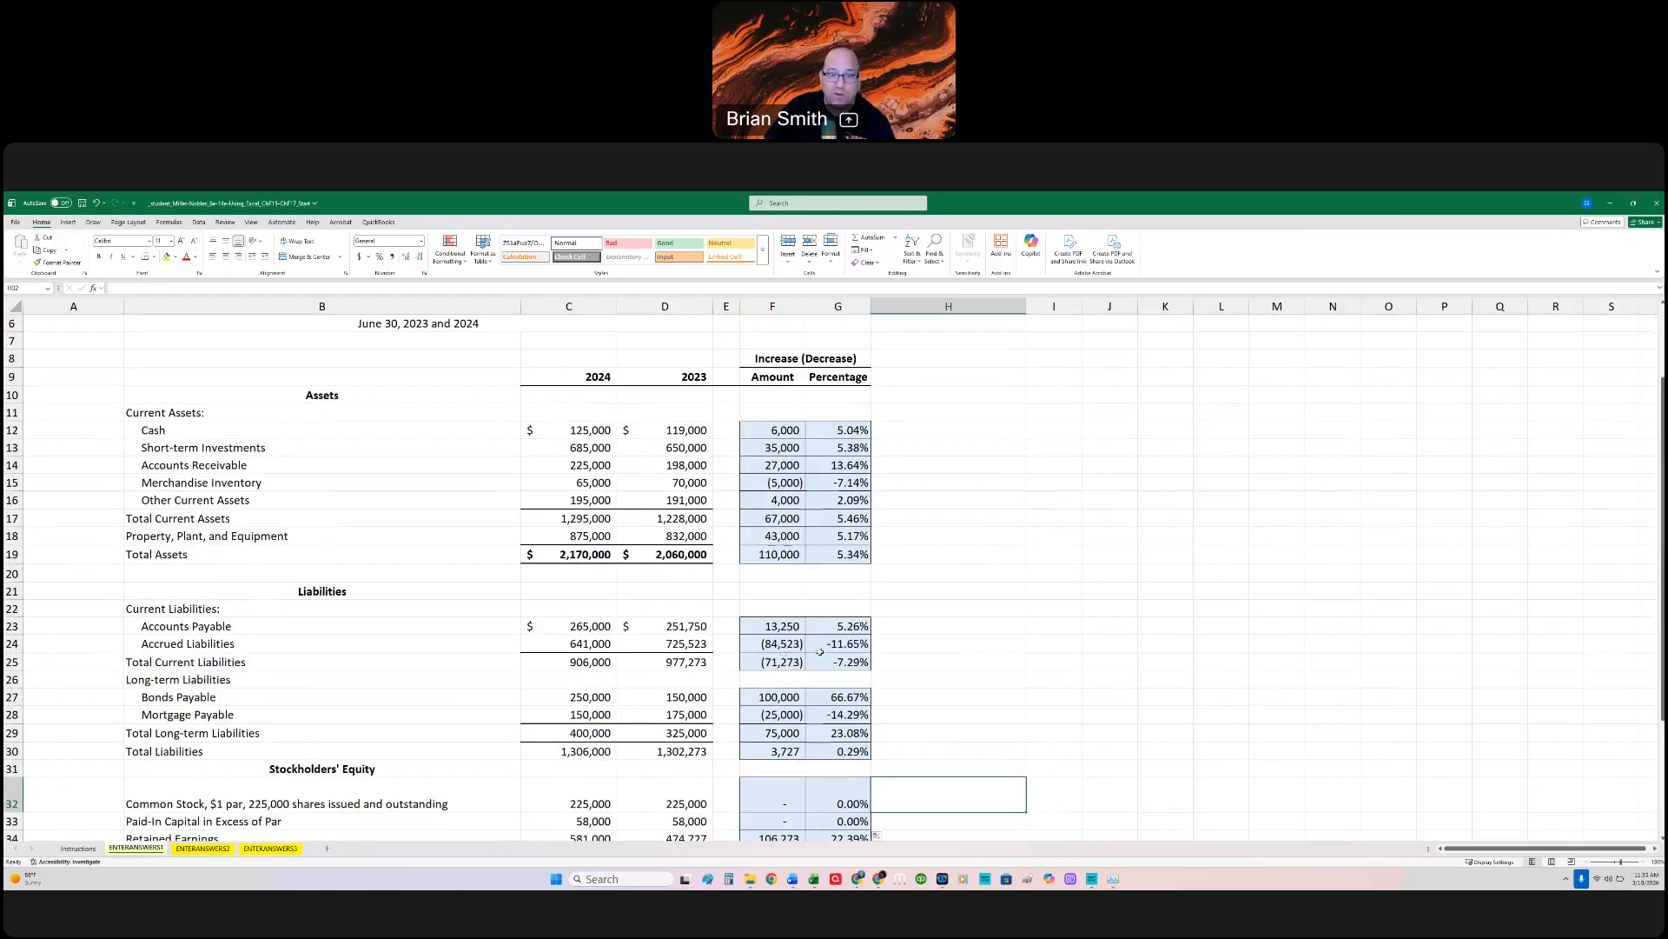
click(821, 648)
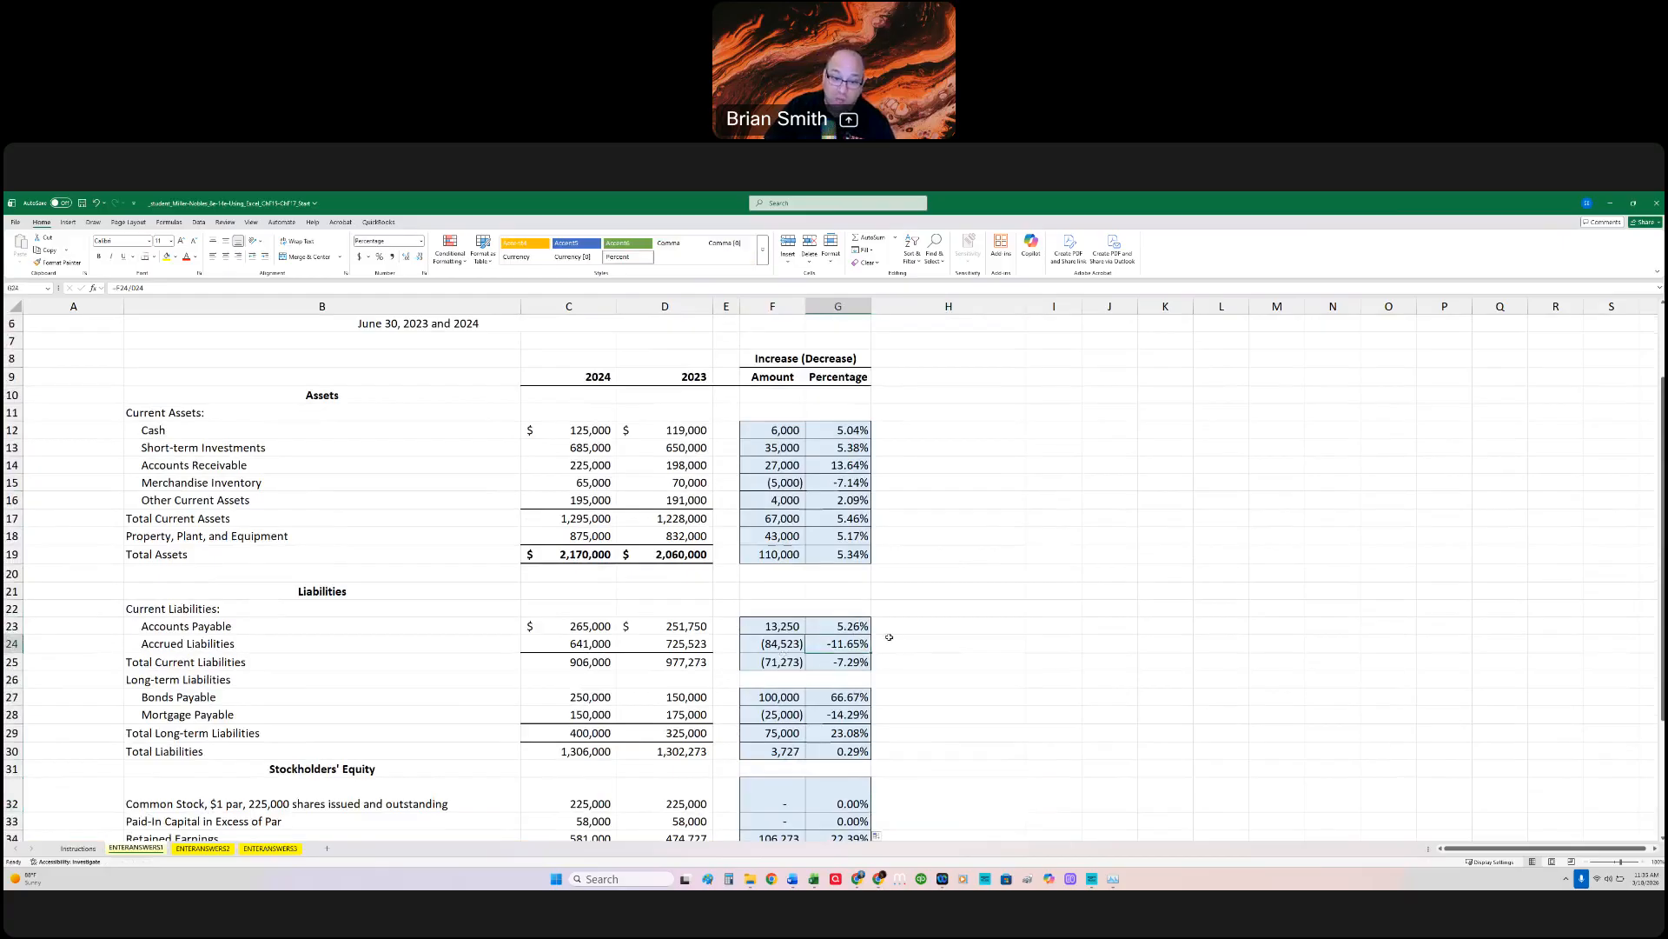
scroll(889, 637, down, 3)
click(847, 683)
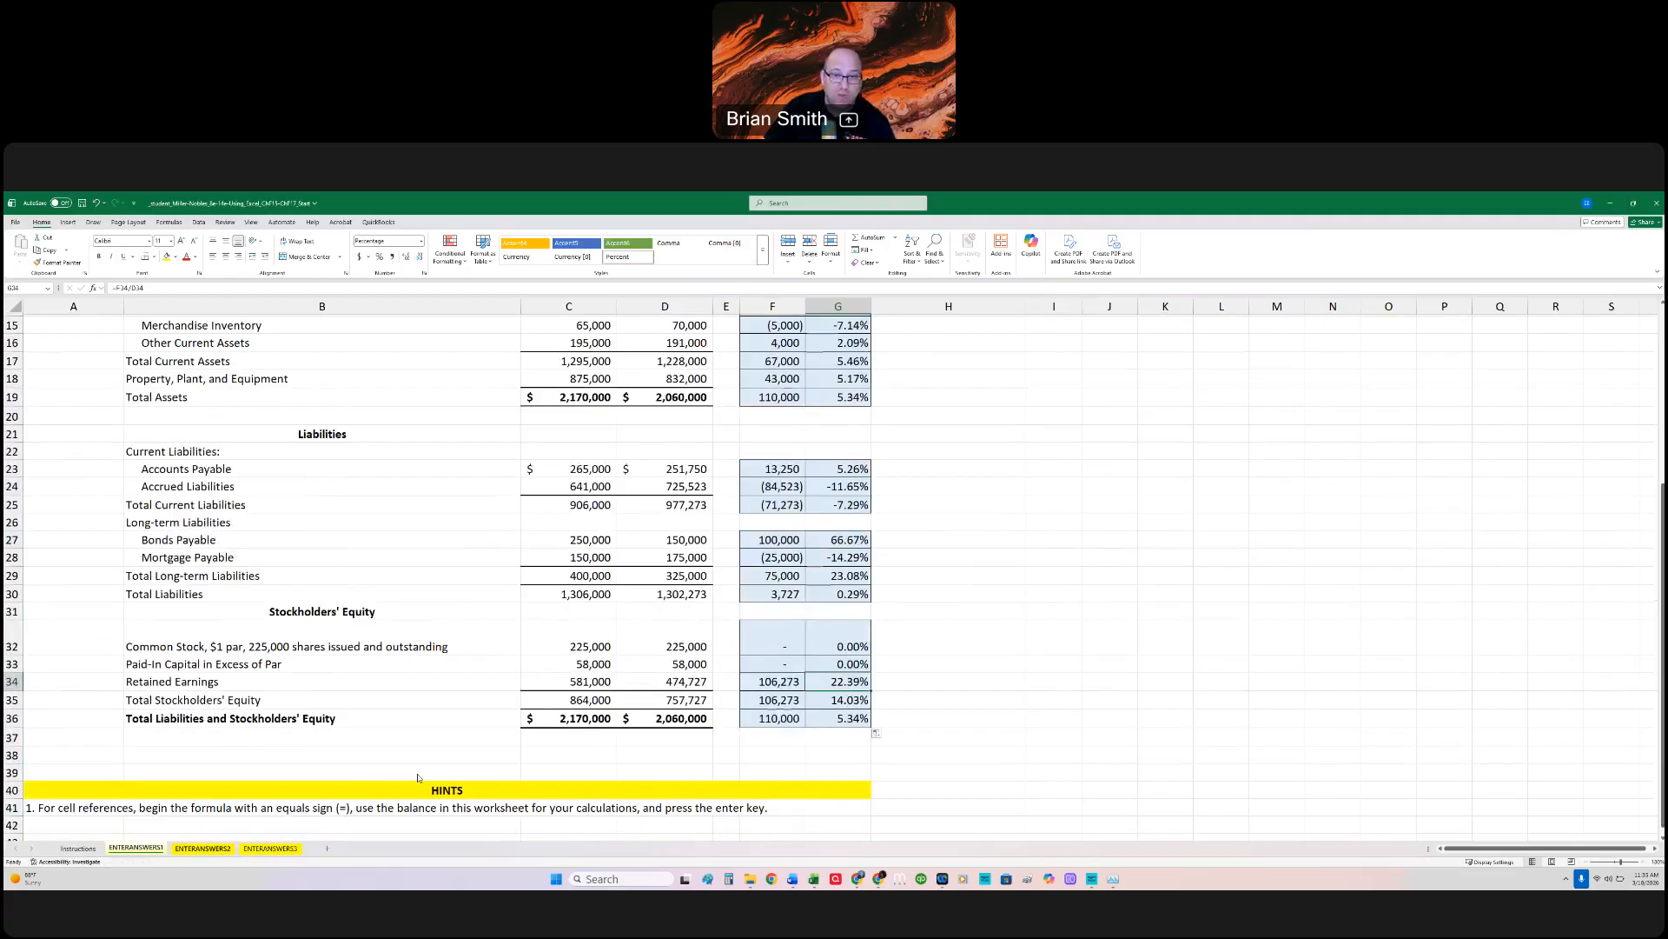
Step: Open the ENTERANSWERS2 sheet and enlarge the income statement for the vertical analysis
click(203, 848)
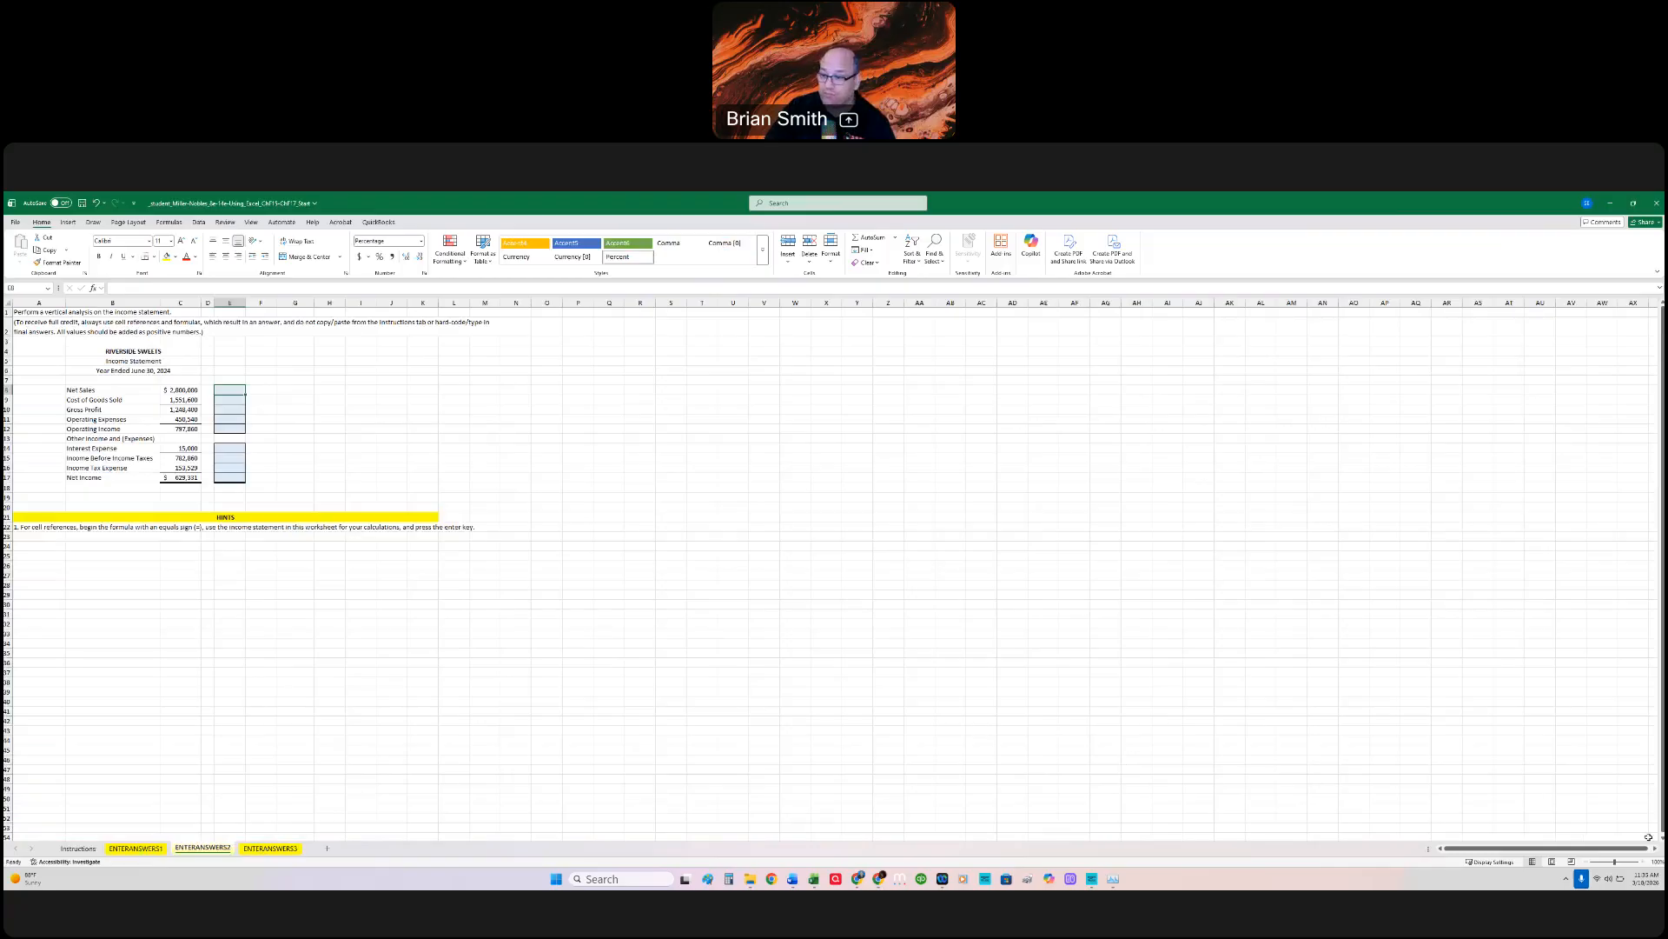
click(1641, 863)
click(1641, 862)
click(1641, 863)
click(1641, 863)
click(1641, 863)
click(1642, 862)
click(1641, 863)
click(1642, 863)
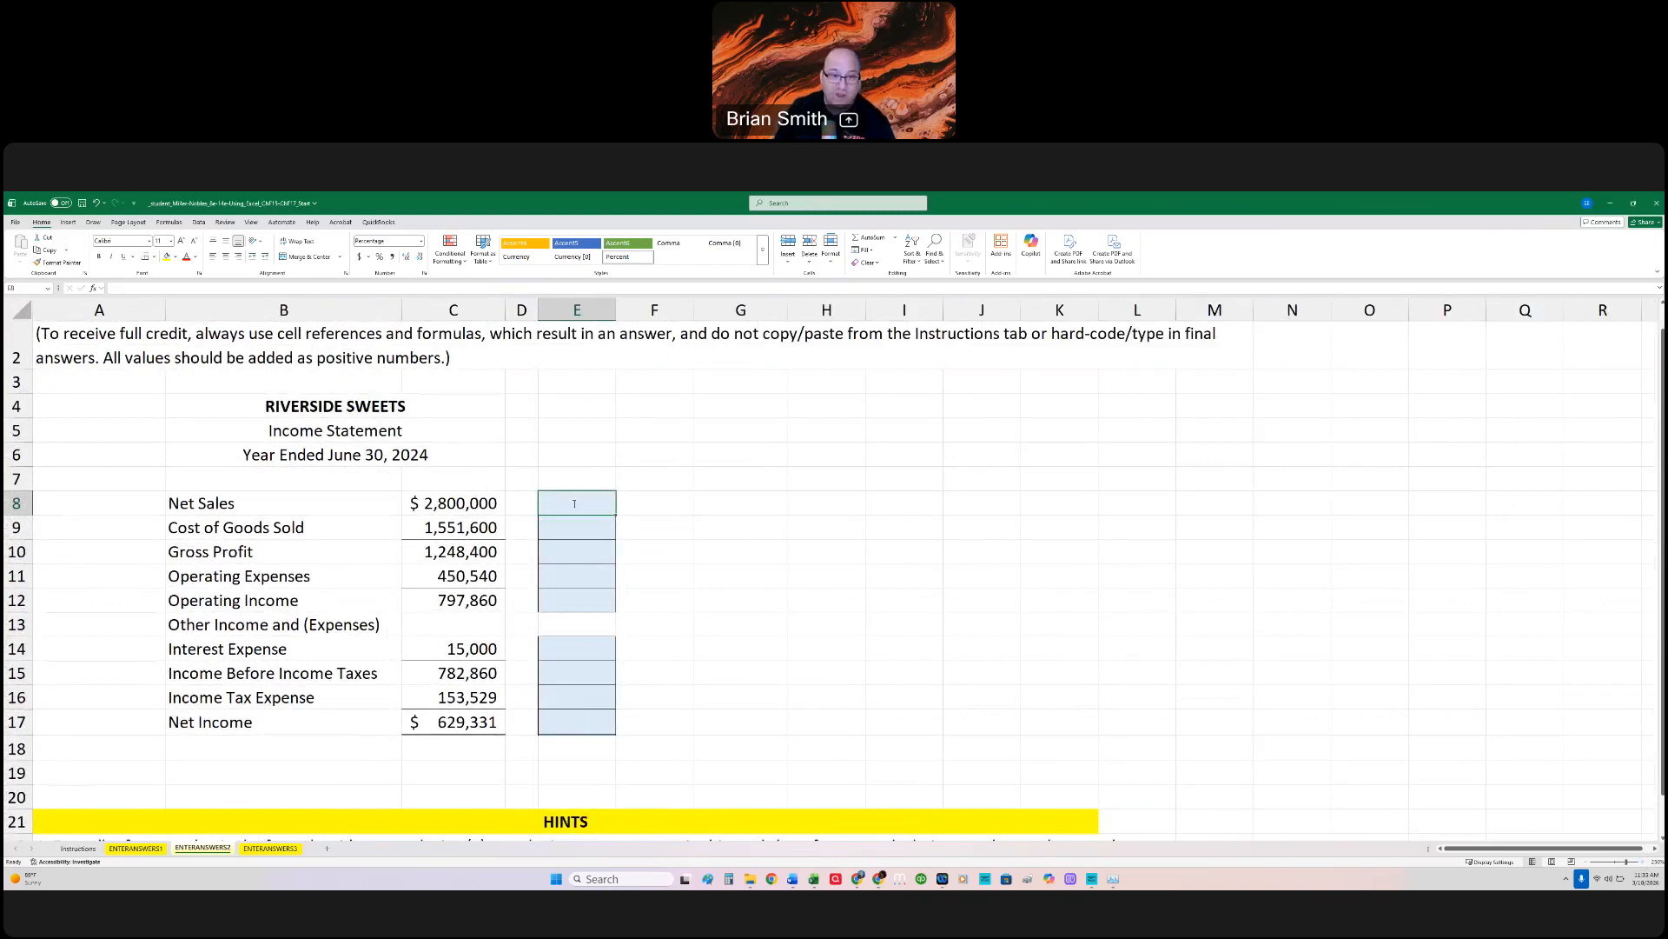
Step: Enter =C8/$C$8 as the Net Sales percentage in E8 and fill it down through Operating Income in row 12
text(=)
key(Left)
key(Left)
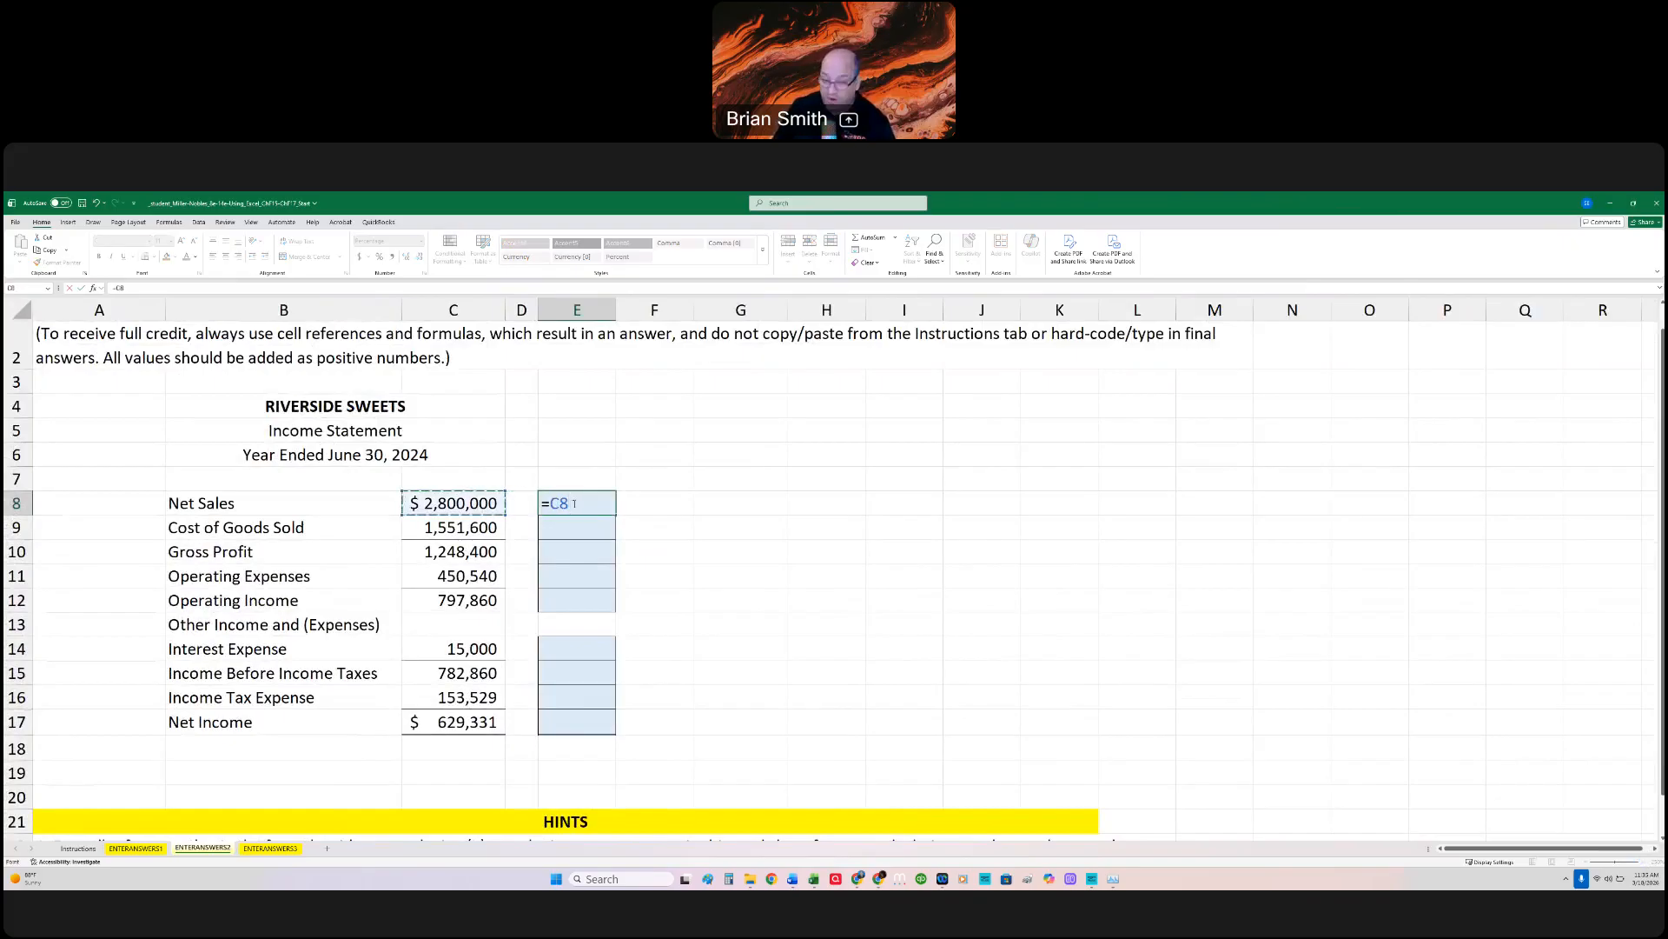
text(/)
key(Left)
key(Left)
click(578, 503)
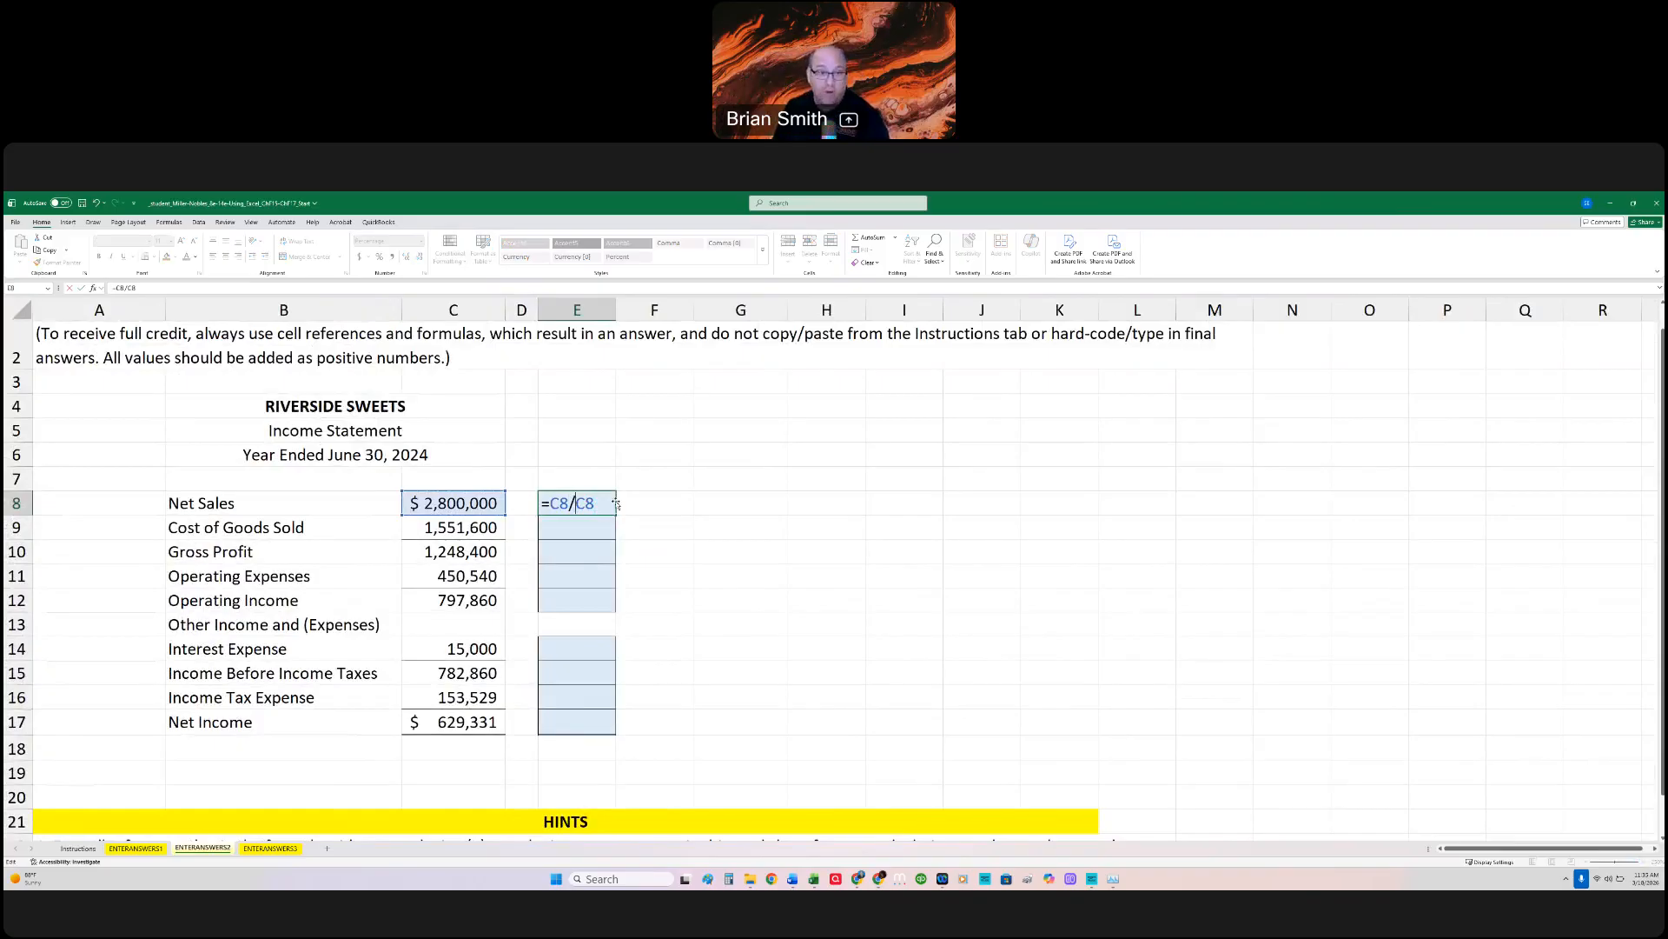
key(F4)
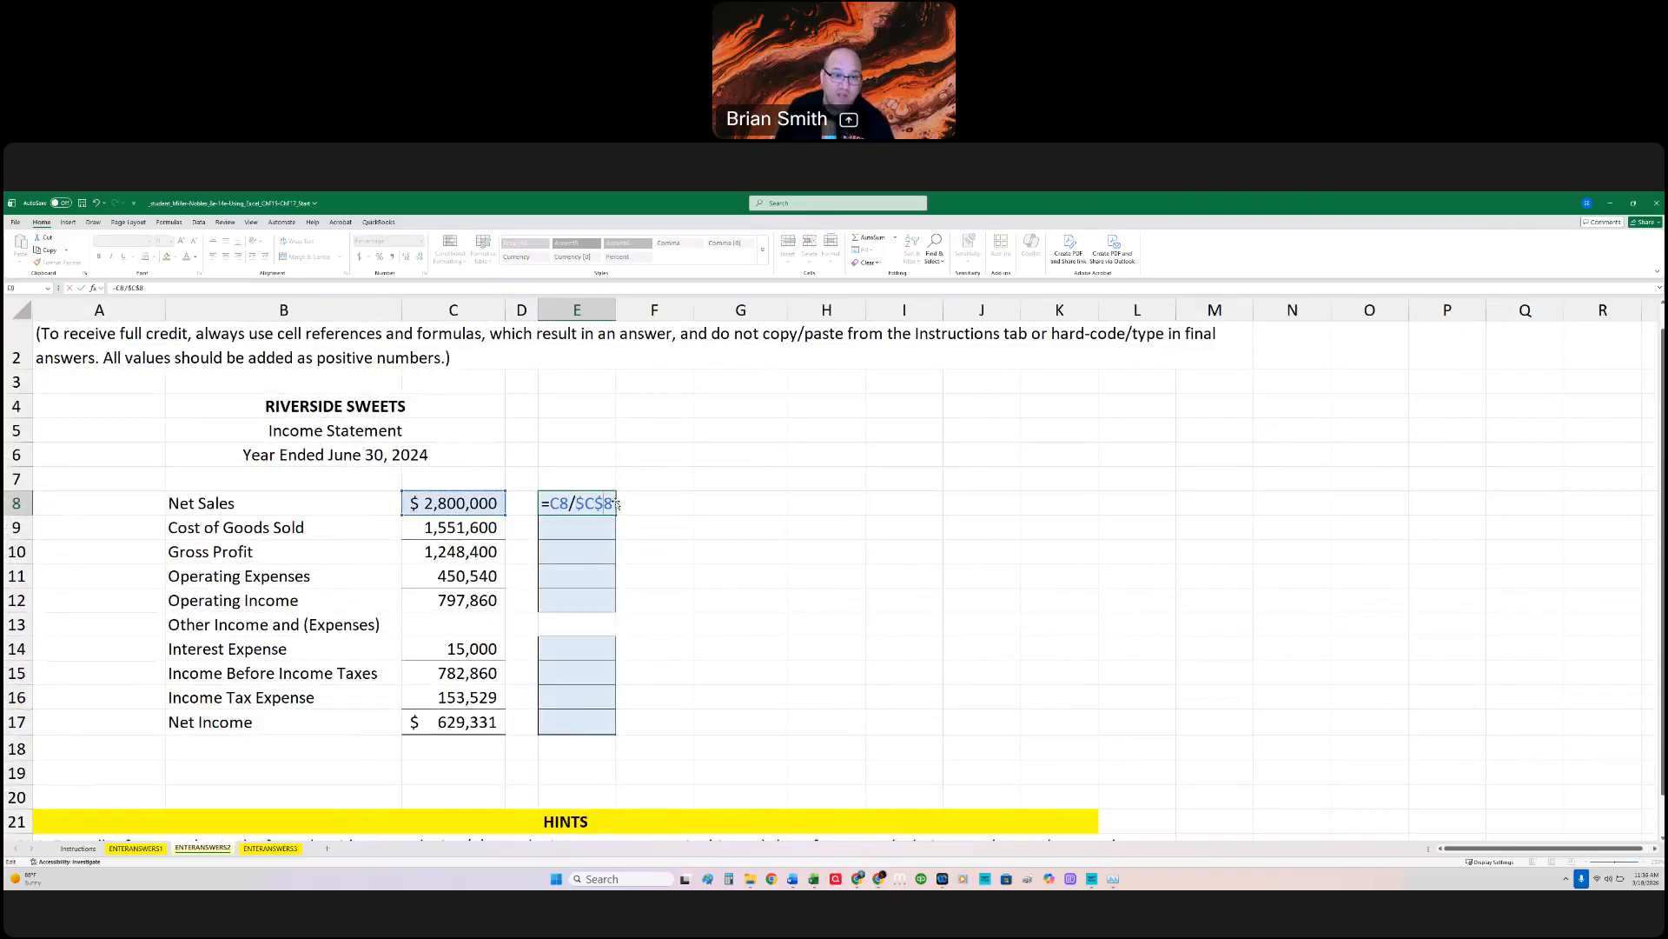
key(ctrl+Return)
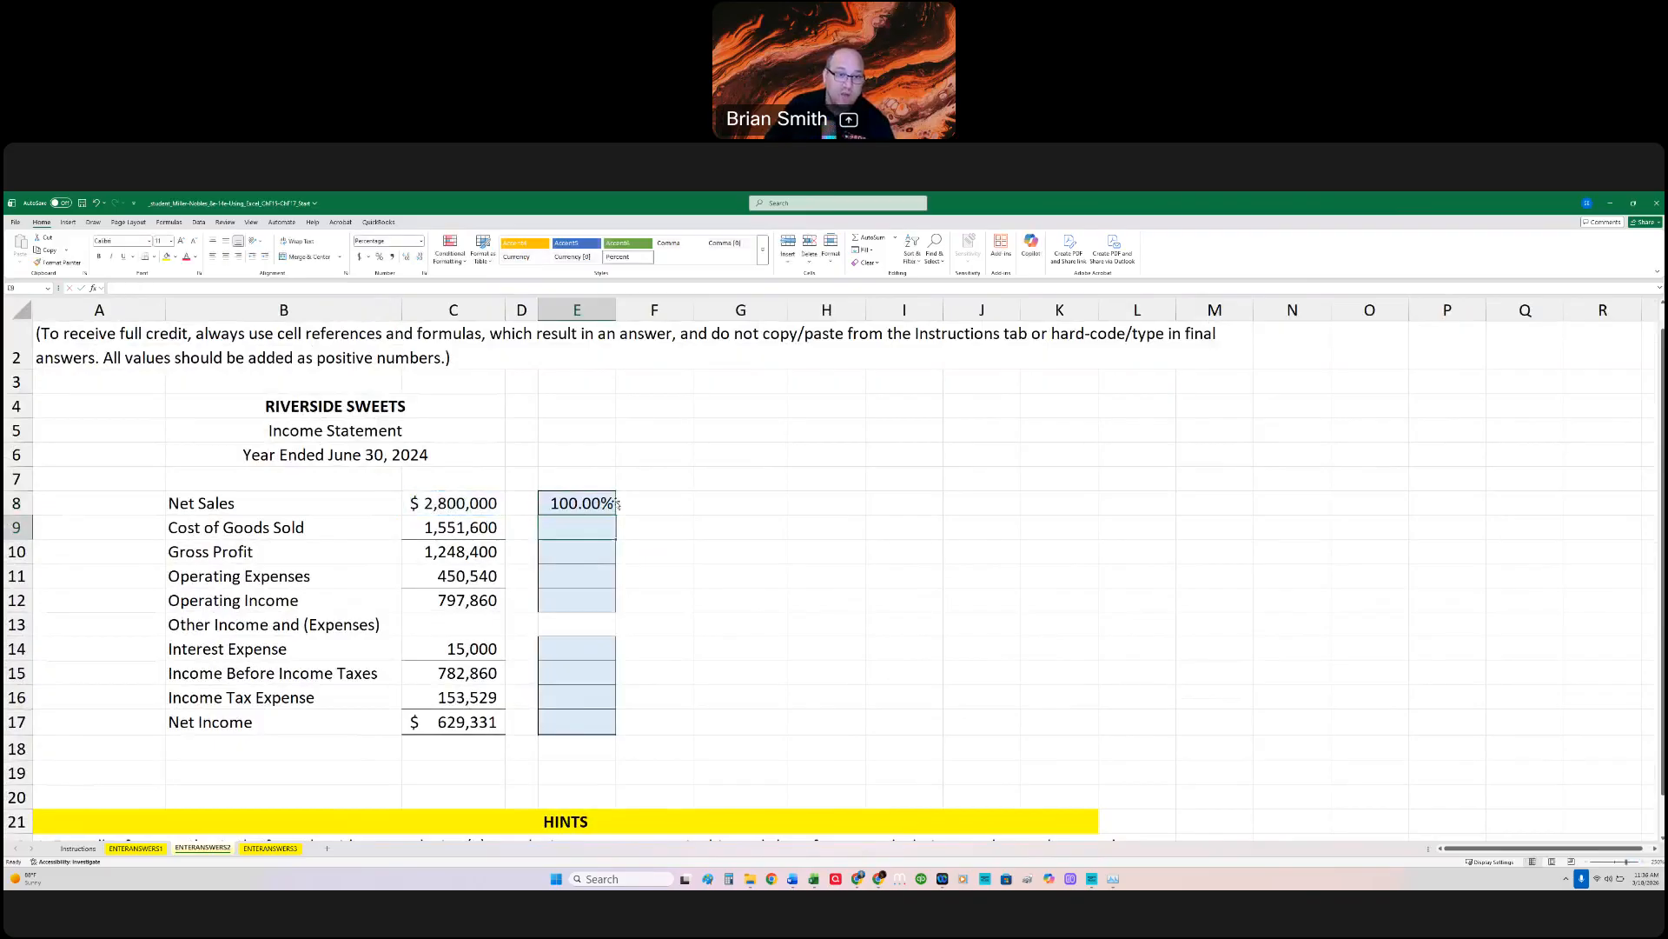
drag(616, 520, 608, 600)
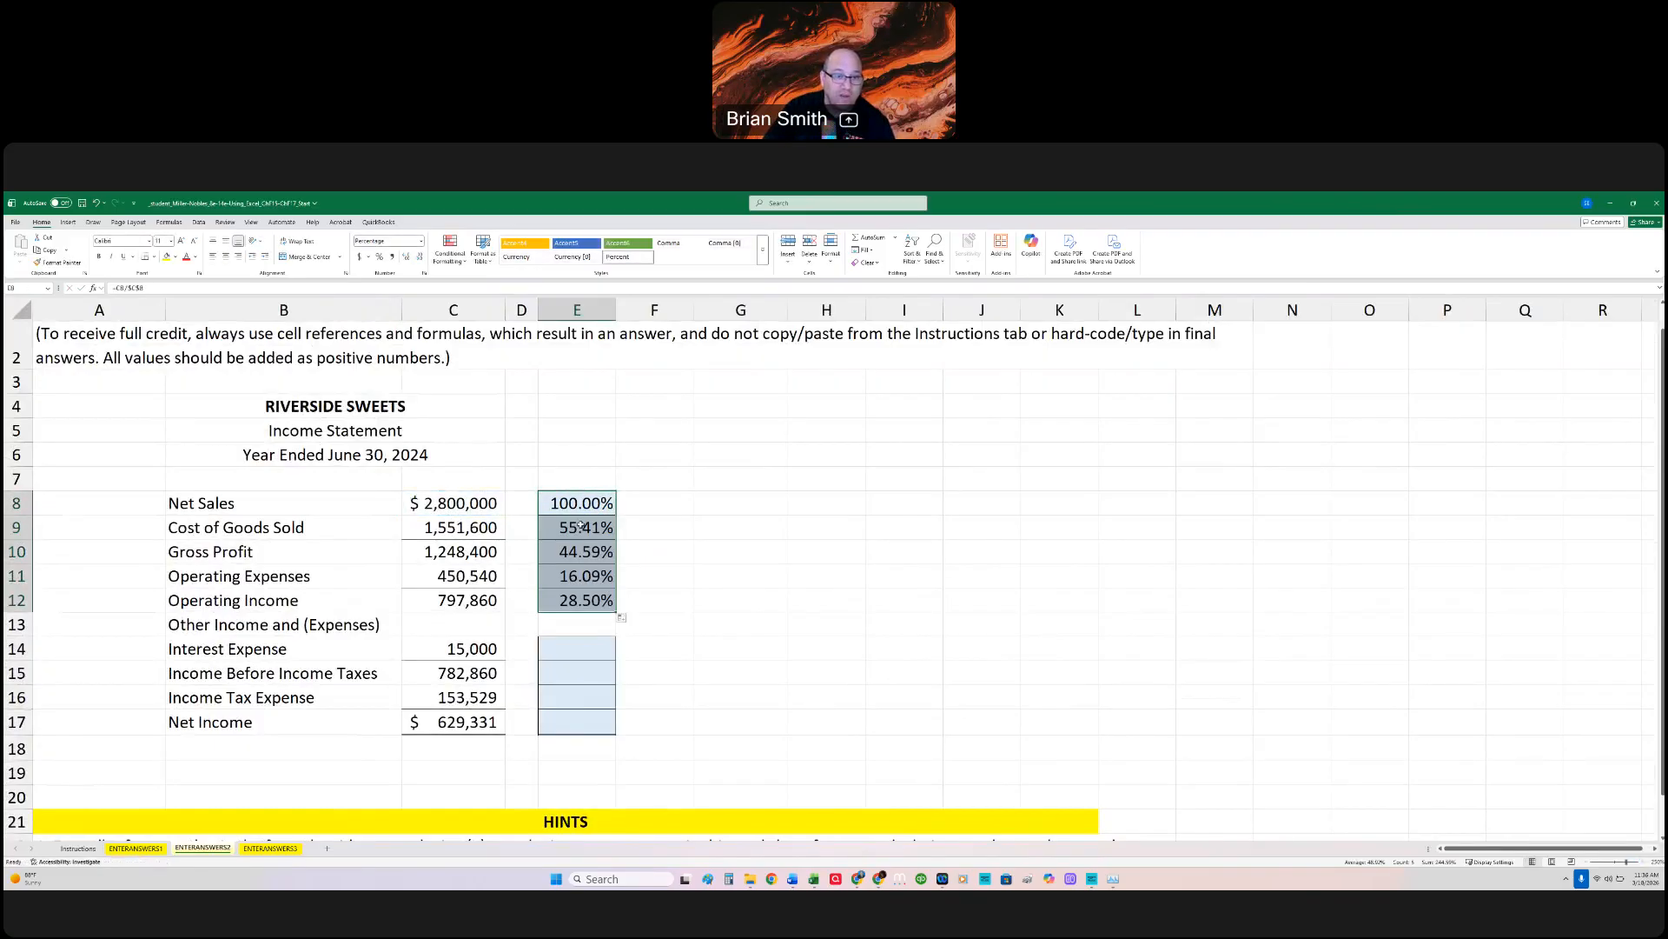
click(582, 525)
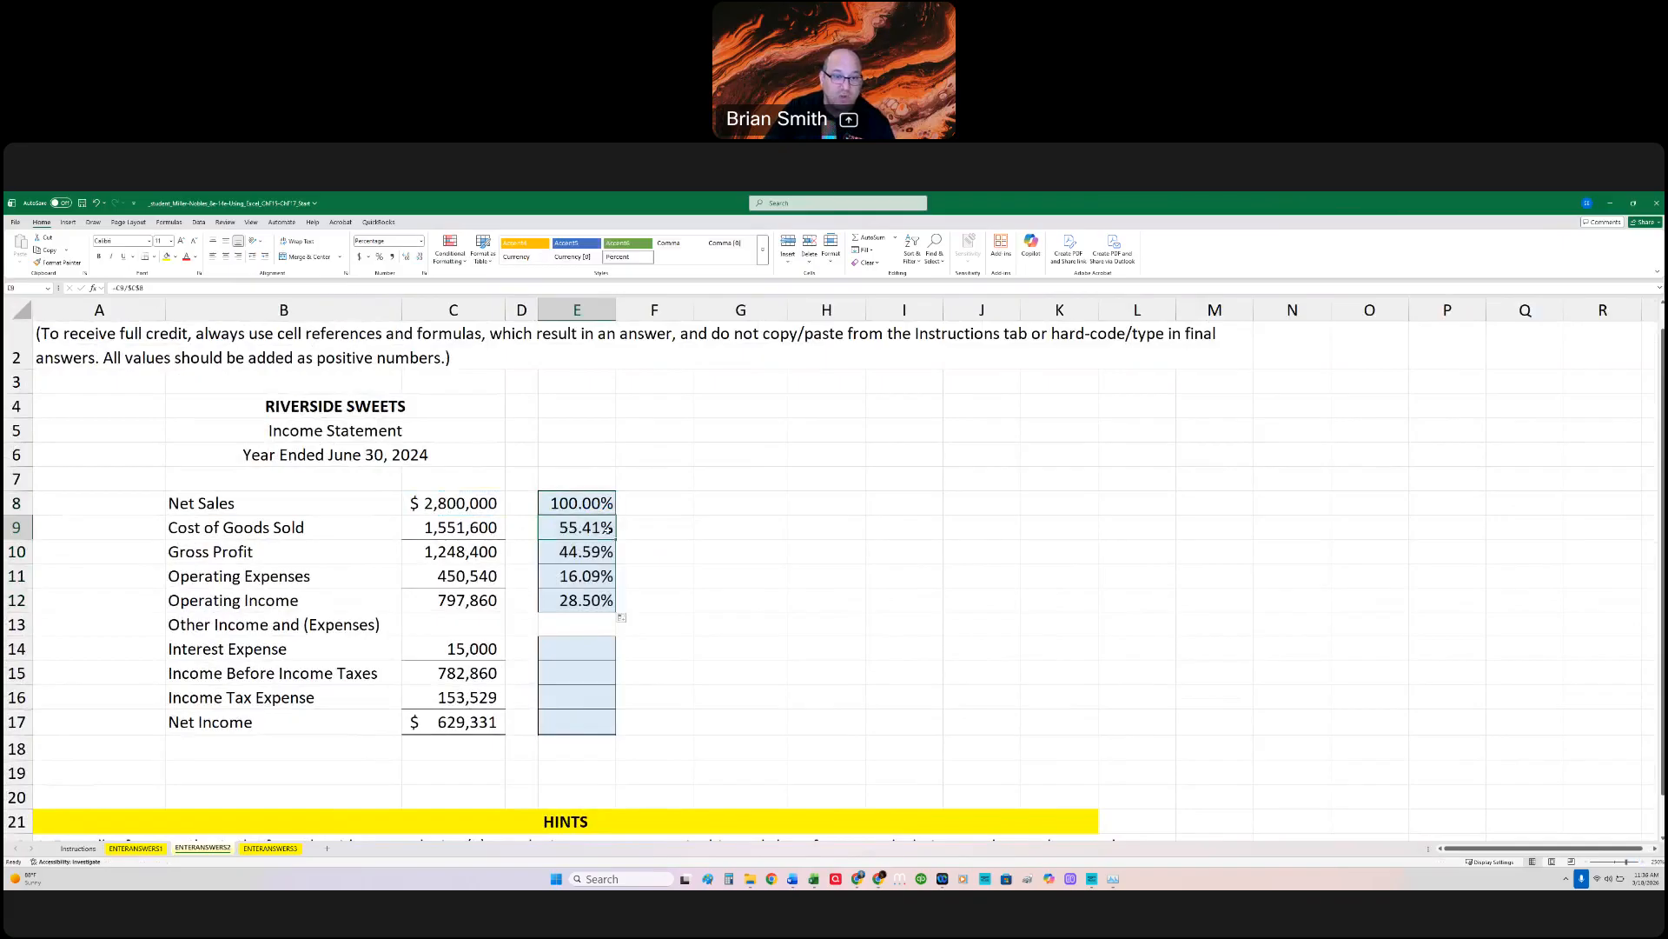
Step: Copy the Operating Income percentage formula to the Interest Expense row and fill it down through Net Income in row 17
click(591, 600)
key(ctrl+c)
click(558, 647)
key(ctrl+v)
drag(617, 662, 609, 726)
click(625, 723)
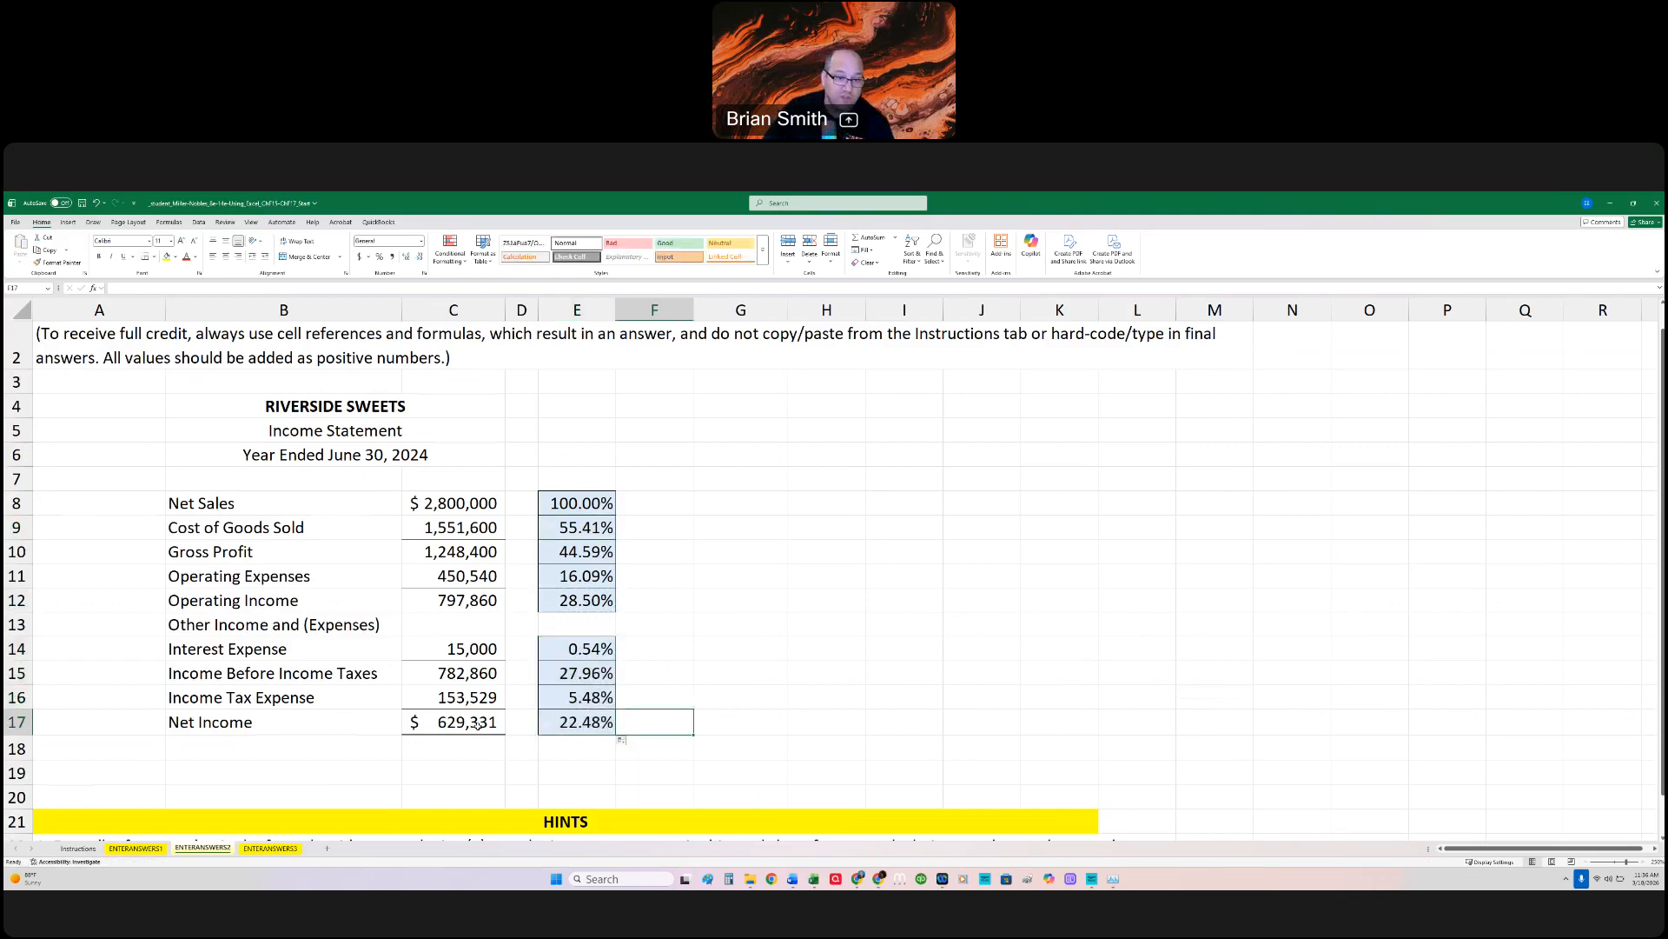
Step: Review the vertical analysis percentage formulas for Net Income, Cost of Goods Sold, Net Sales, Operating Income, Interest Expense and Gross Profit
click(584, 722)
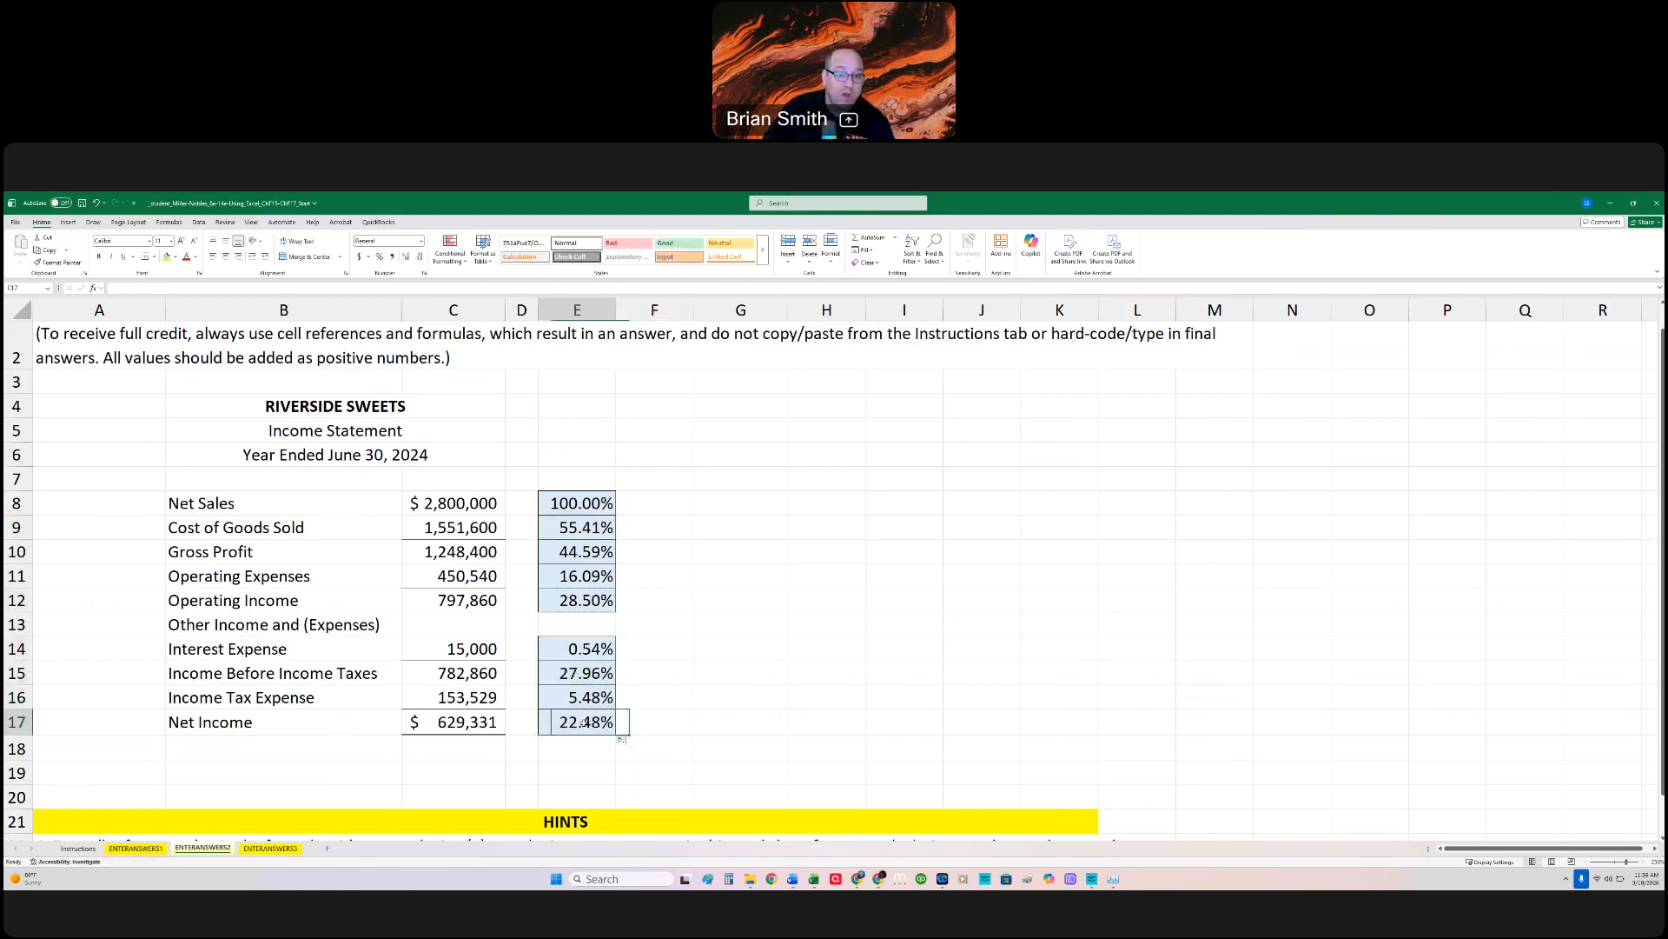
right_click(585, 722)
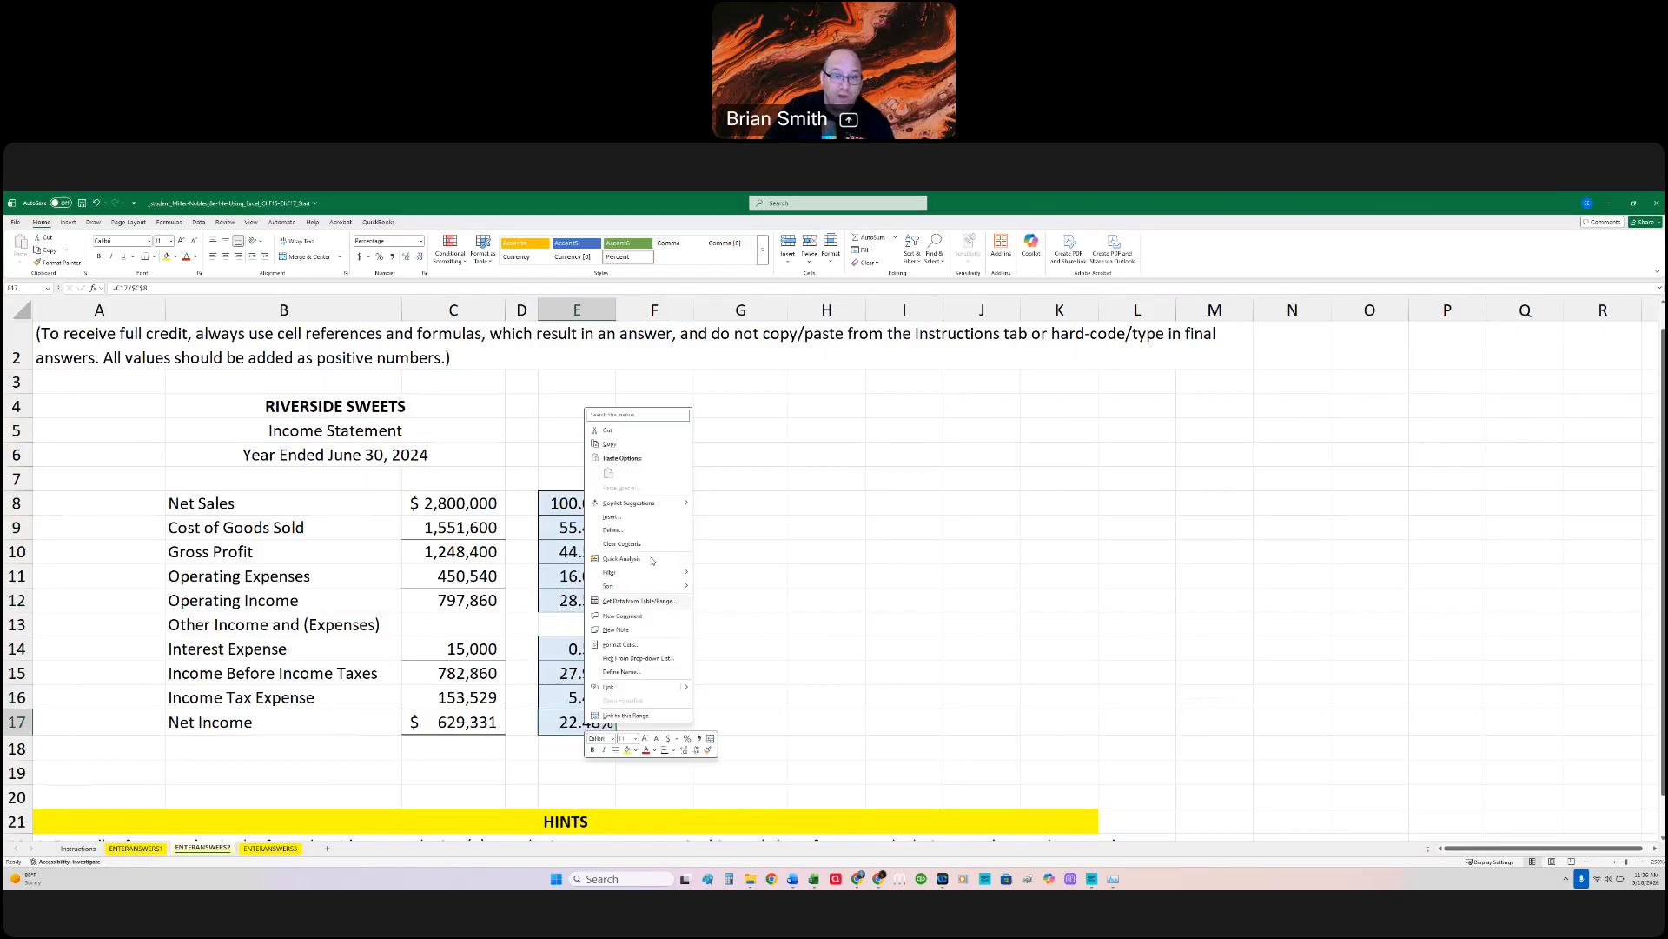
scroll(707, 634, down, 3)
scroll(712, 625, up, 2)
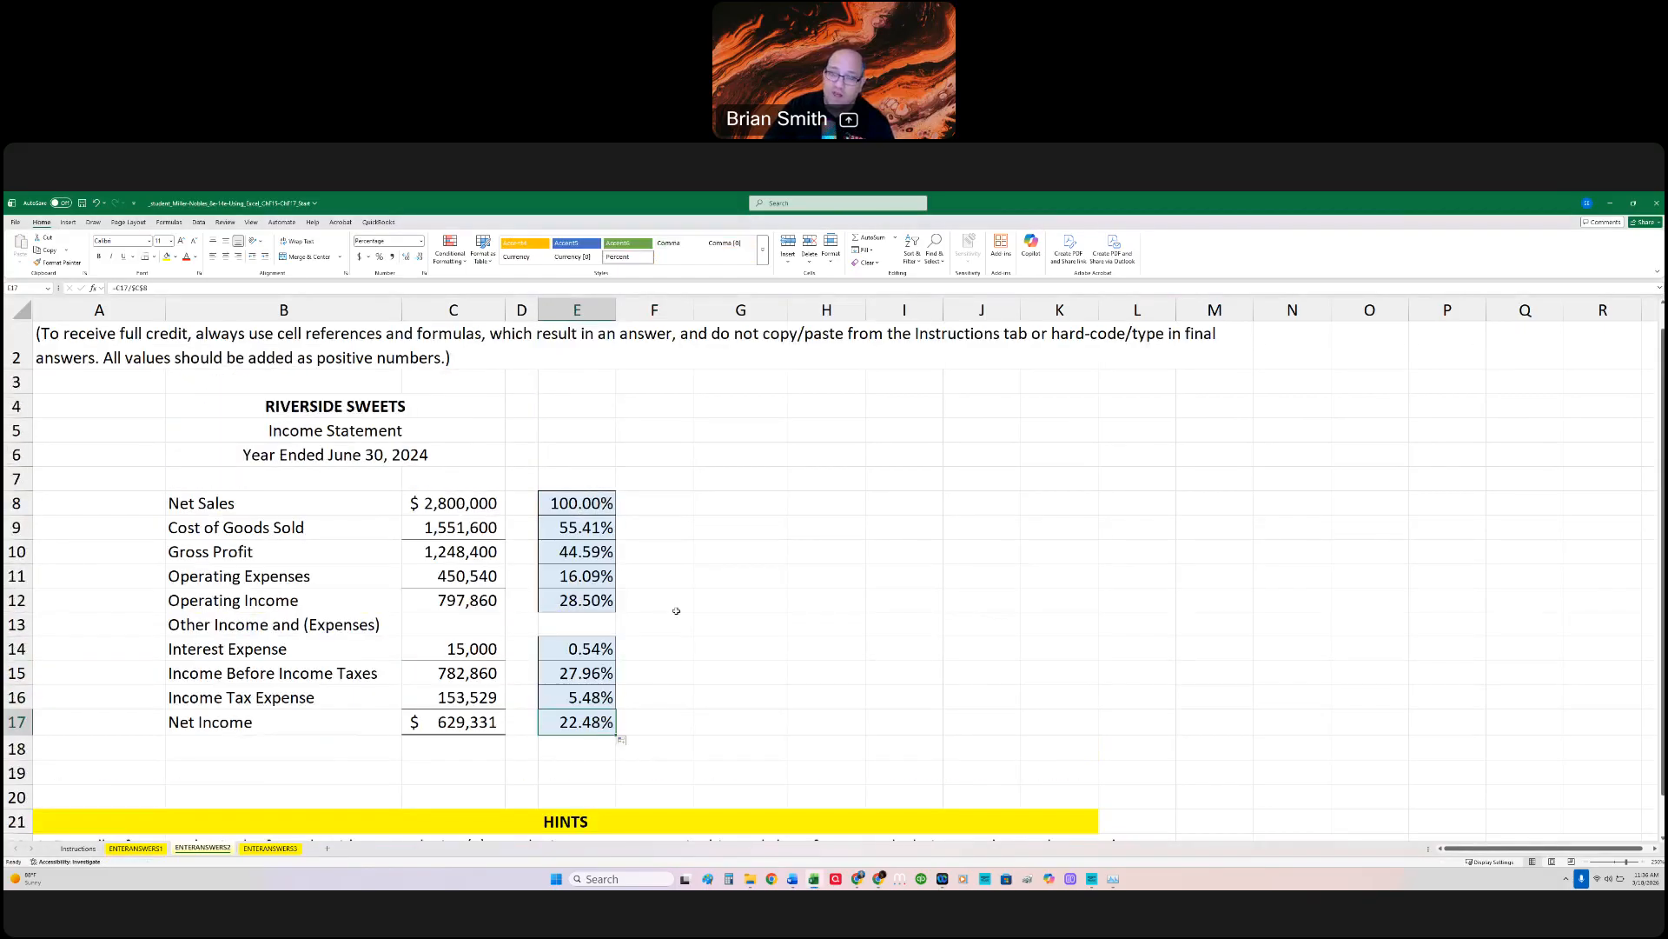
click(587, 527)
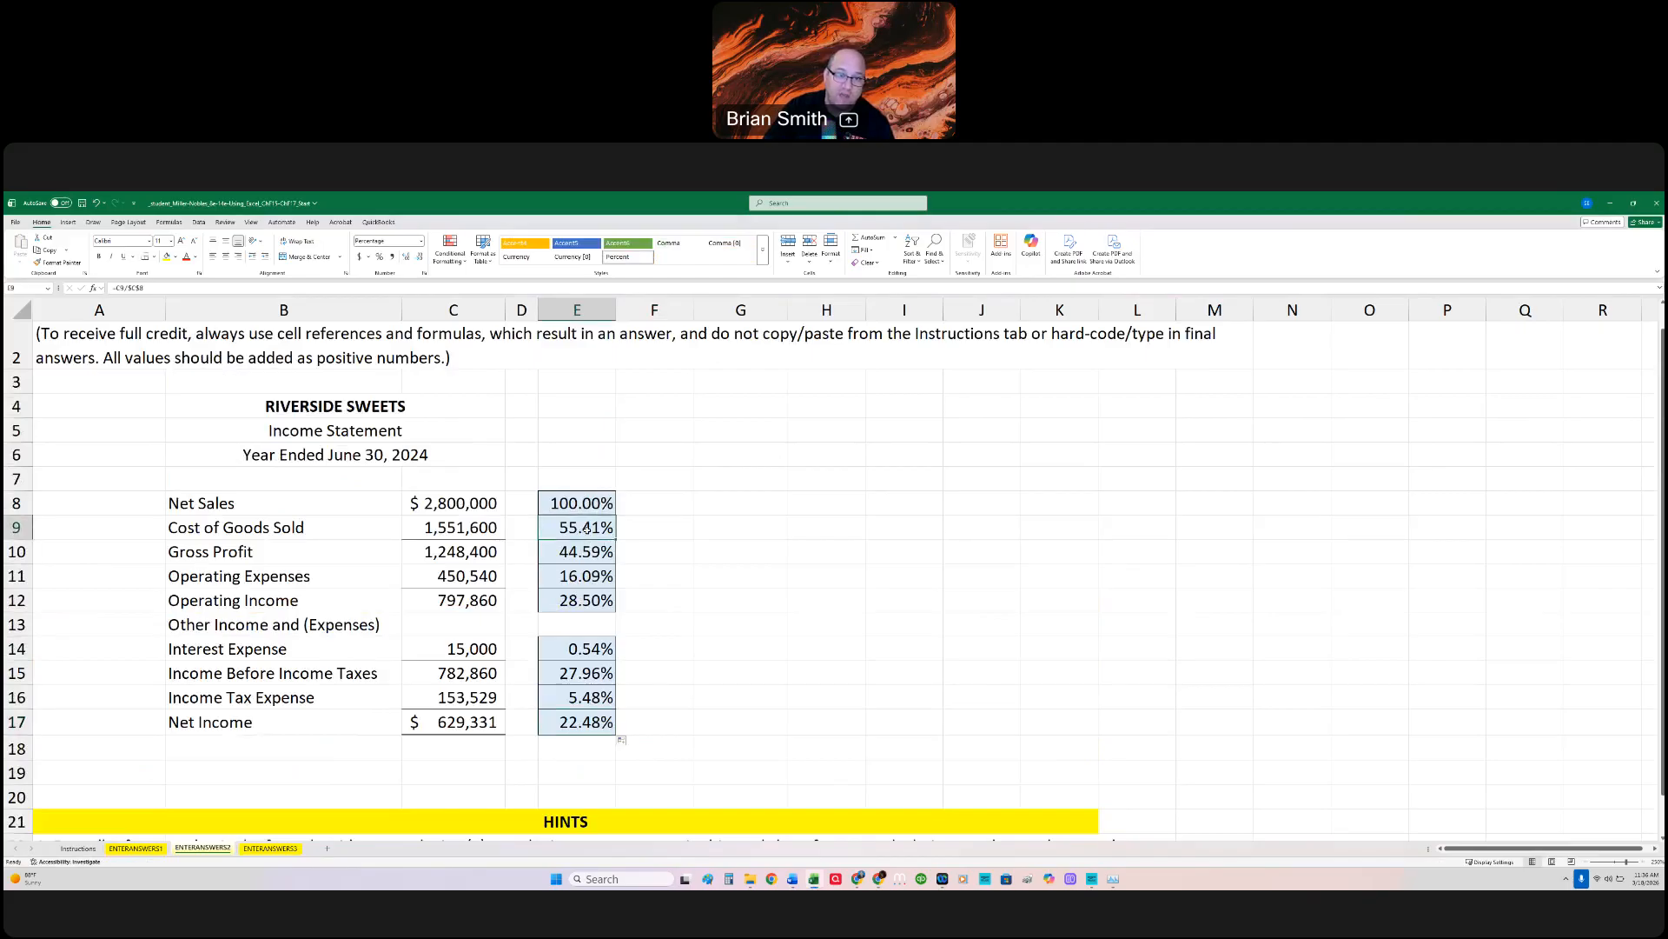
click(585, 503)
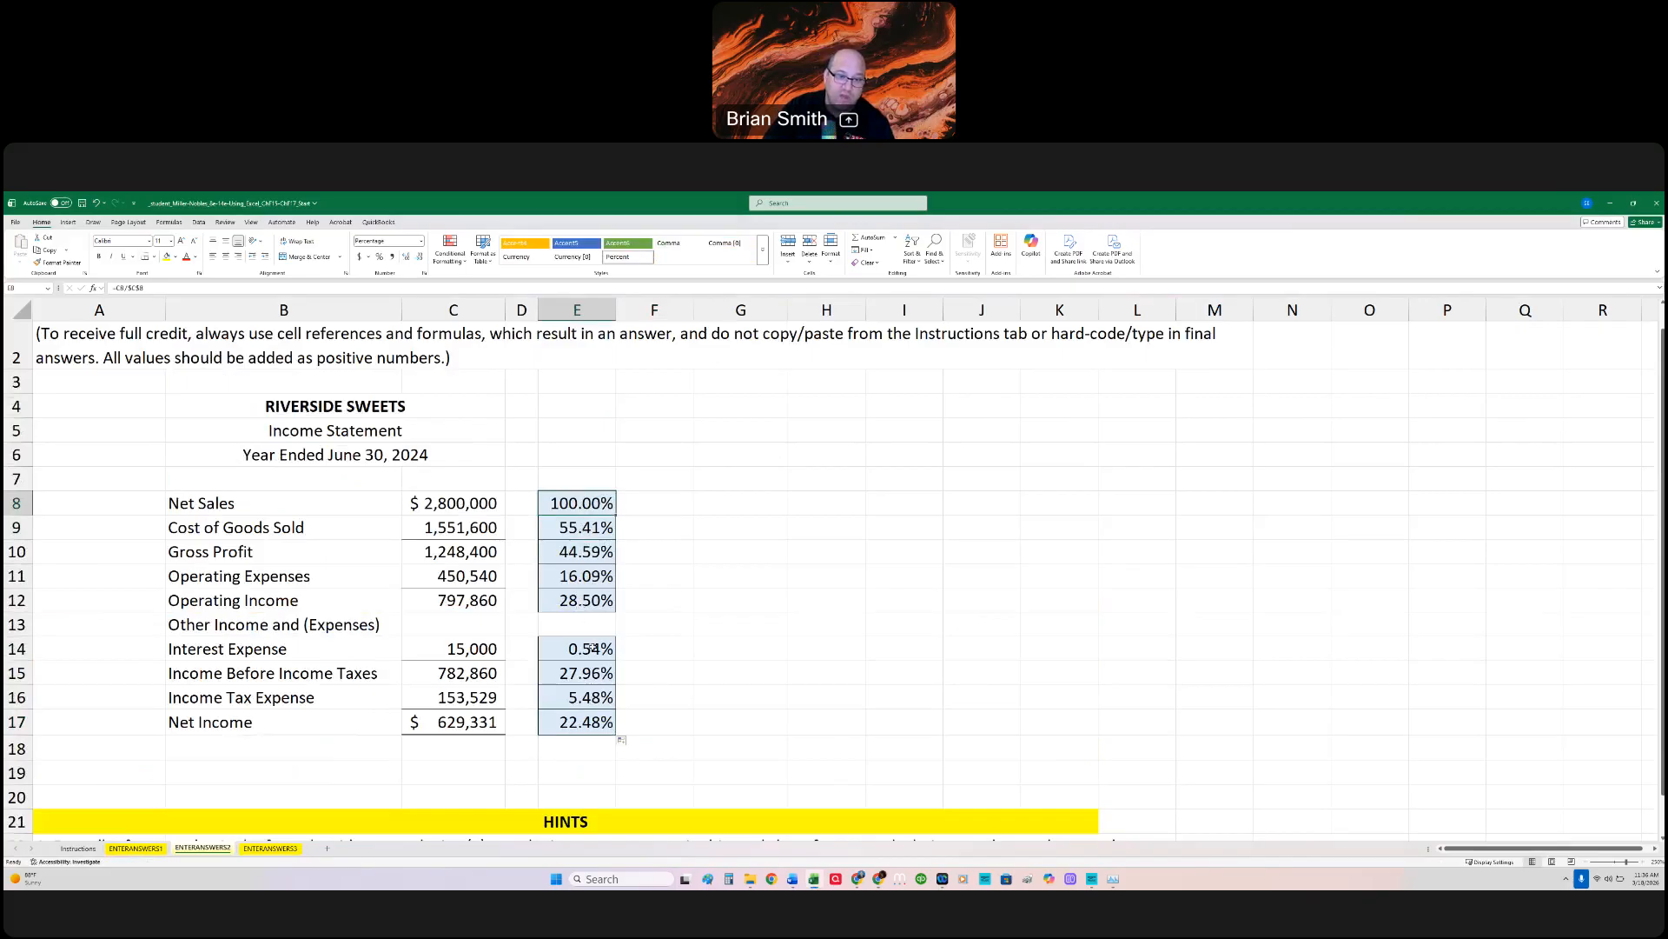
click(590, 608)
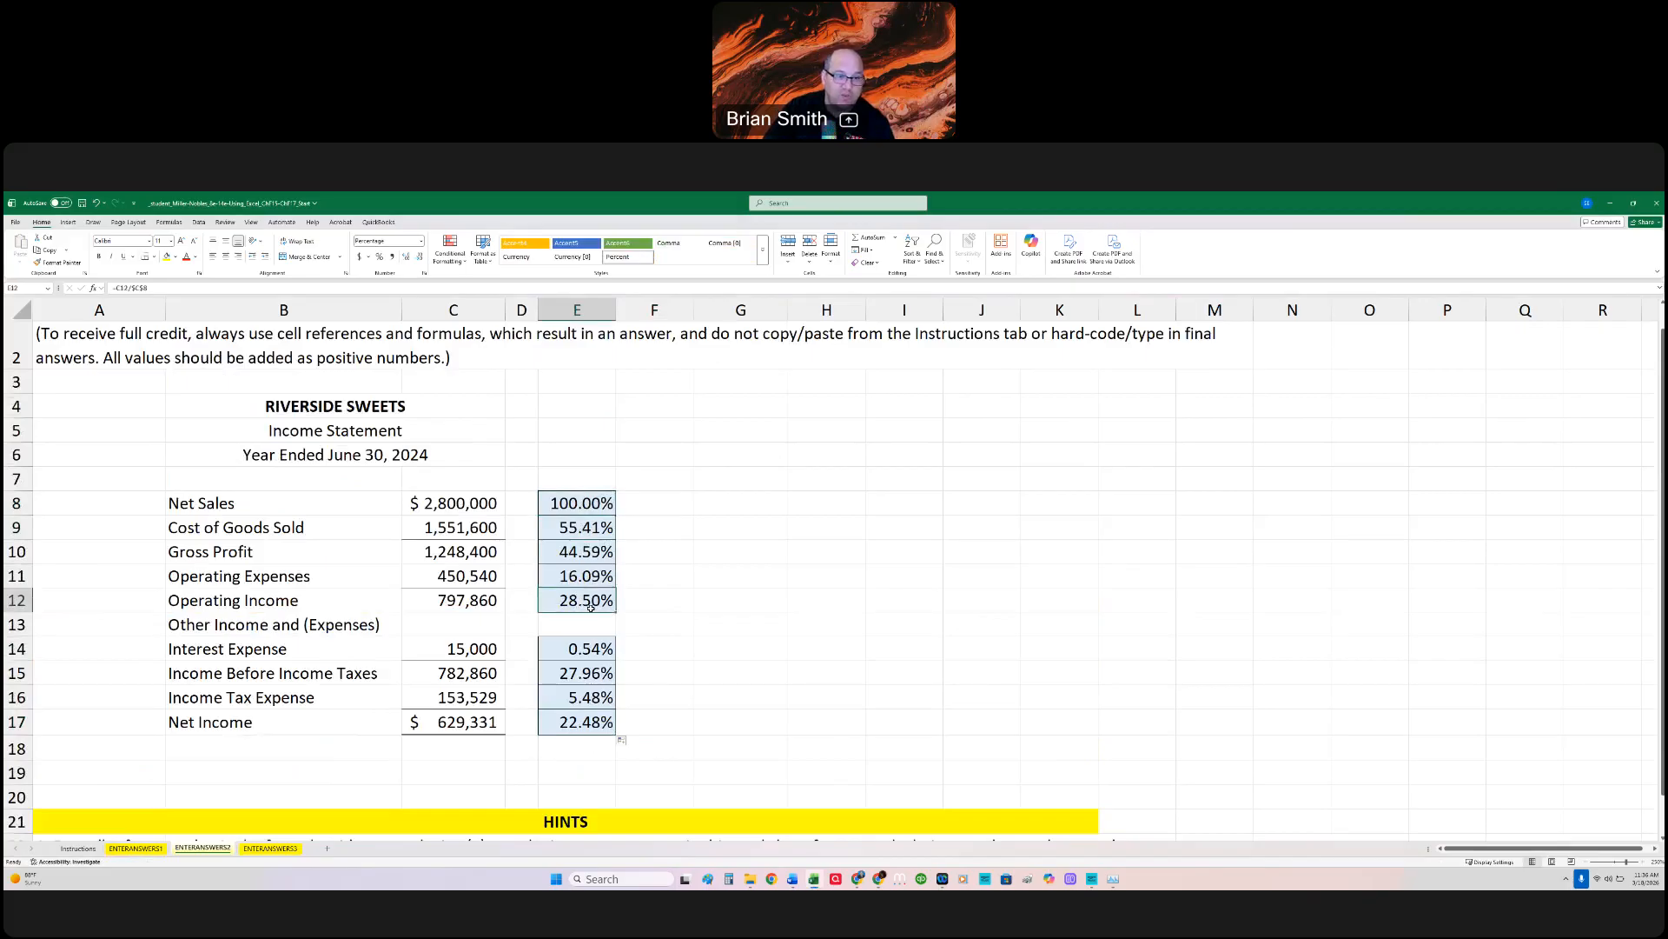
click(596, 648)
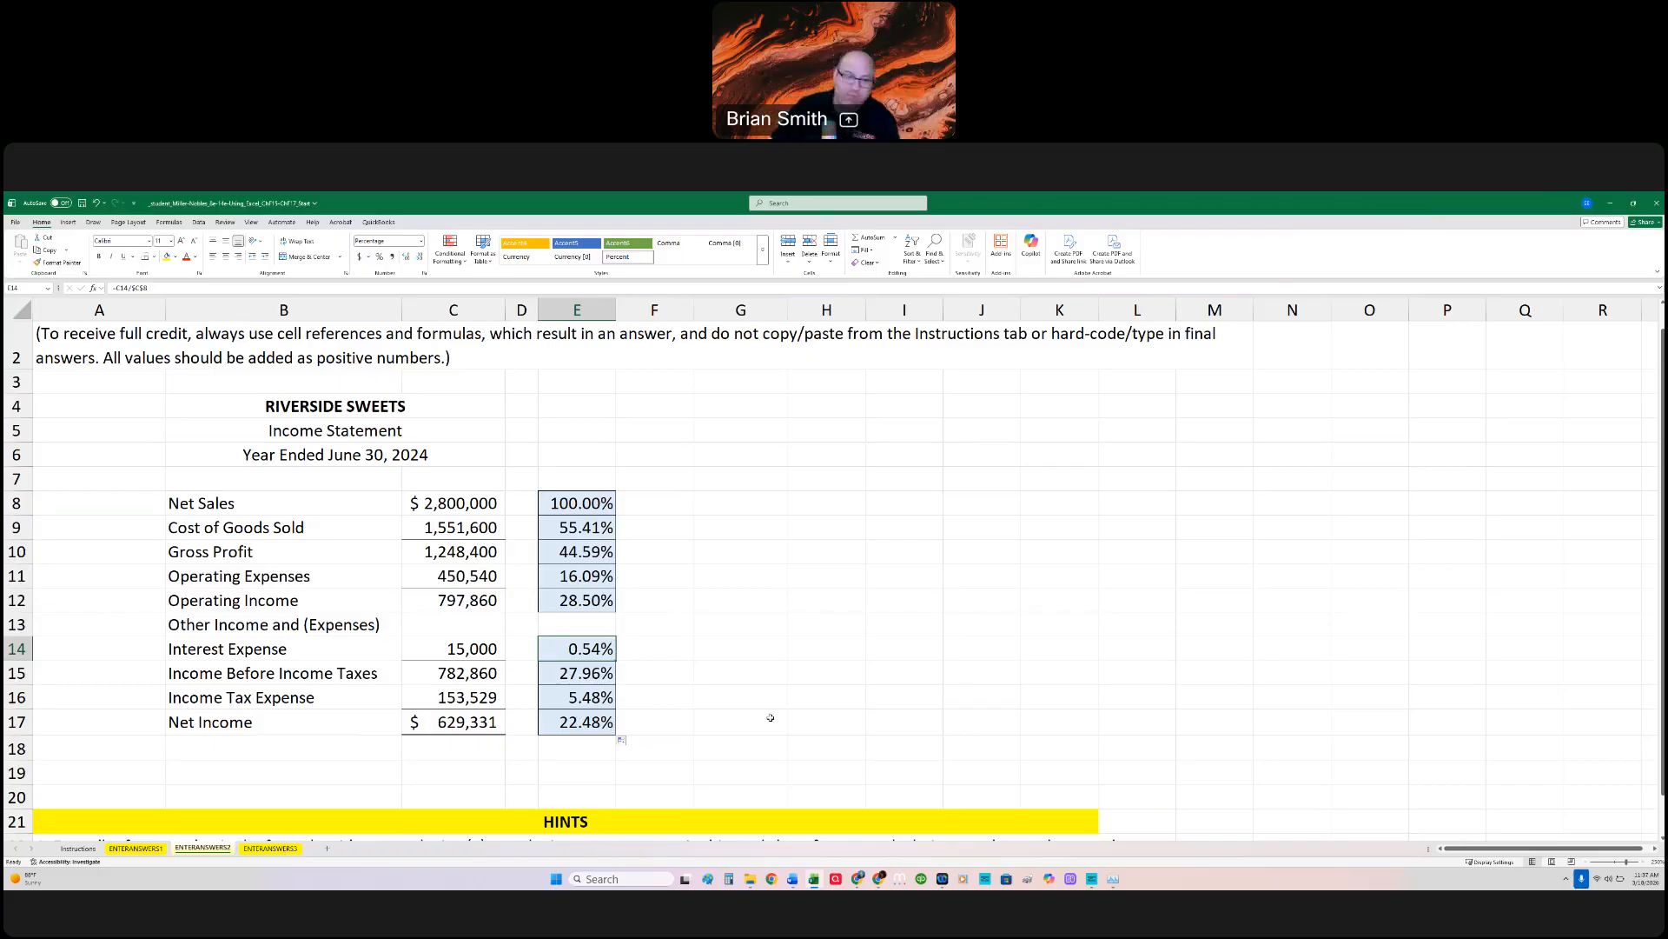
click(581, 552)
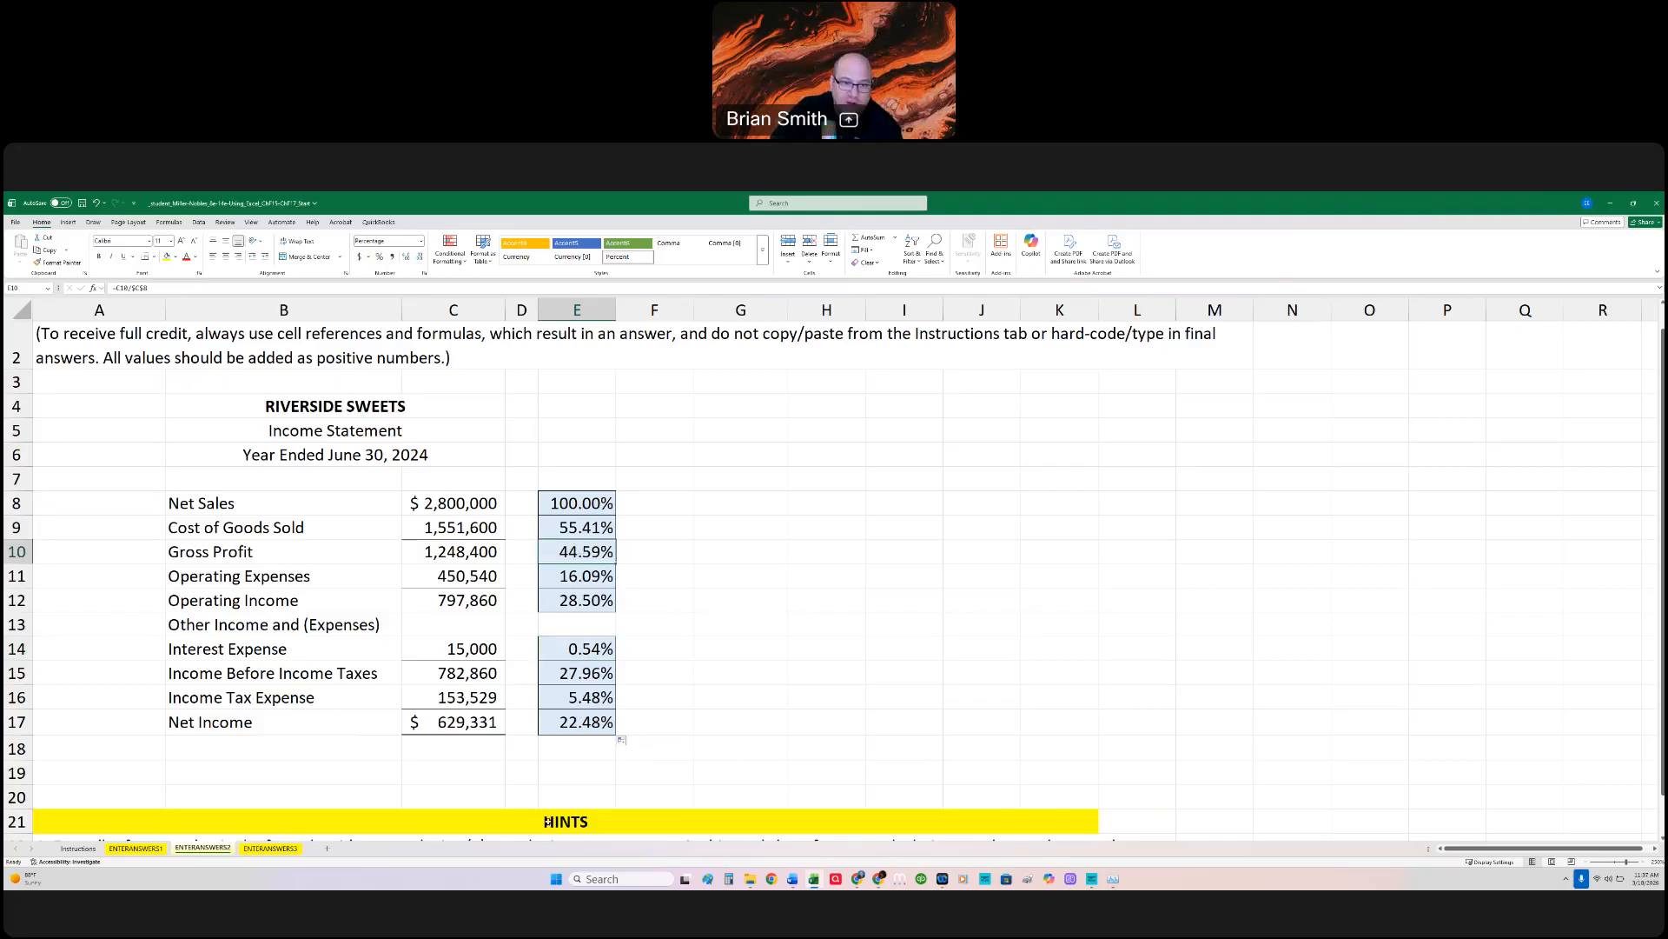
Step: Open the ENTERANSWERS3 sheet and enlarge the ratio table, starting from its instructions
click(270, 849)
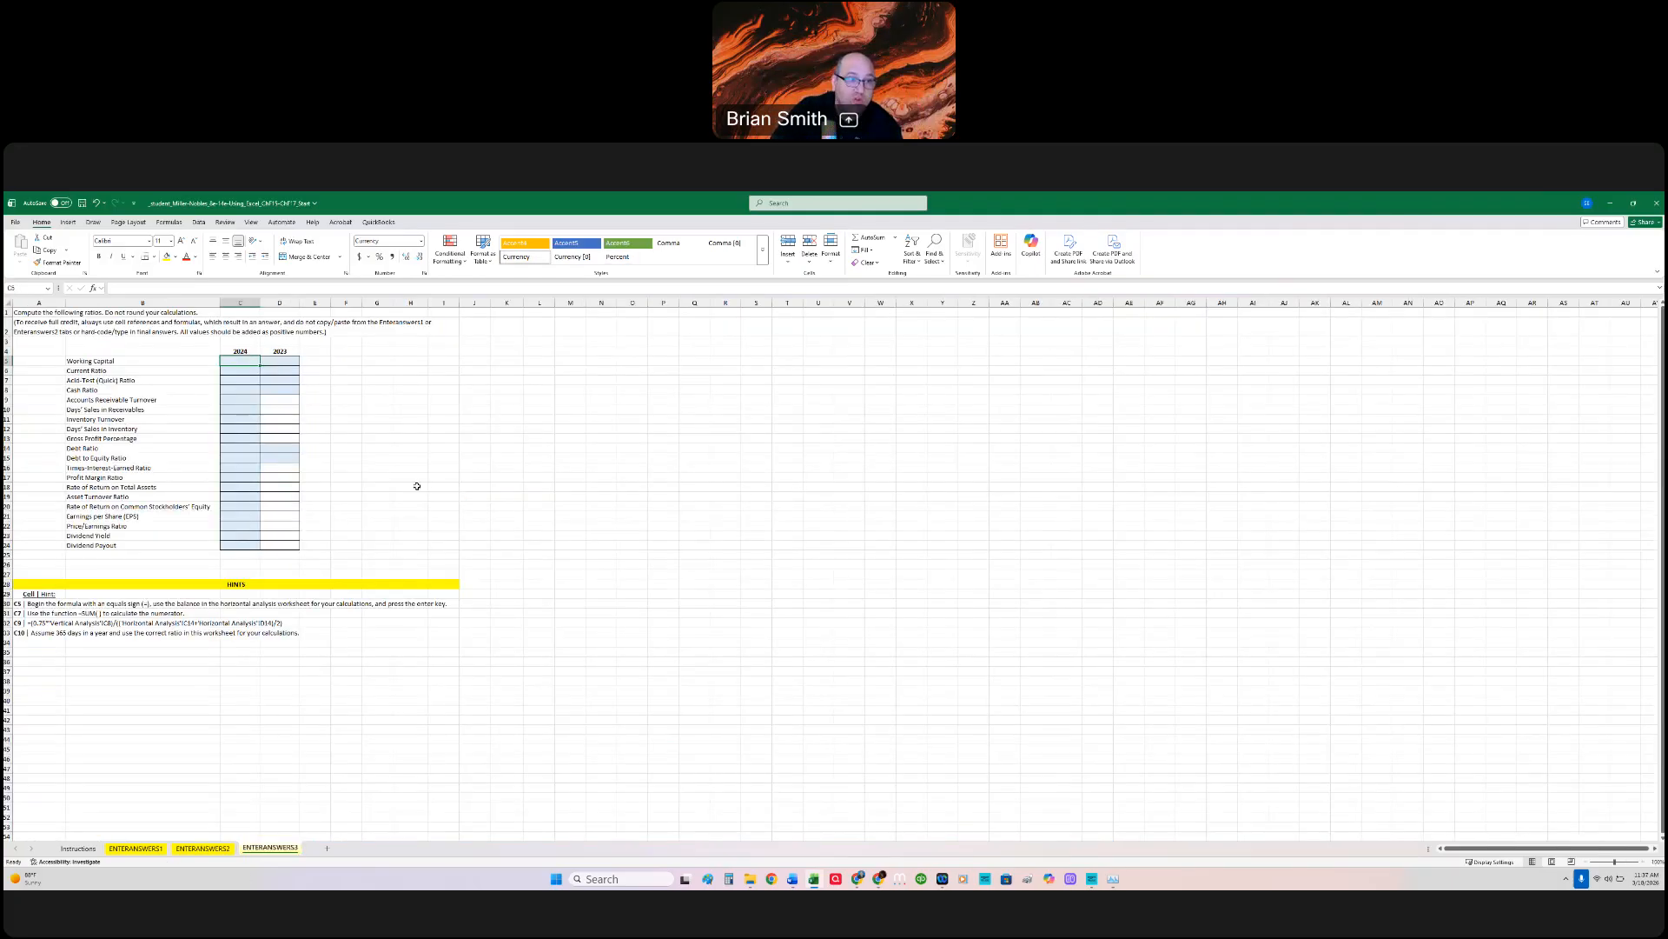
click(1643, 862)
click(1643, 862)
click(1643, 862)
click(1643, 862)
click(1643, 862)
click(1643, 862)
click(1643, 862)
click(1643, 863)
click(1643, 862)
click(1643, 862)
click(1643, 862)
click(1643, 862)
click(1643, 863)
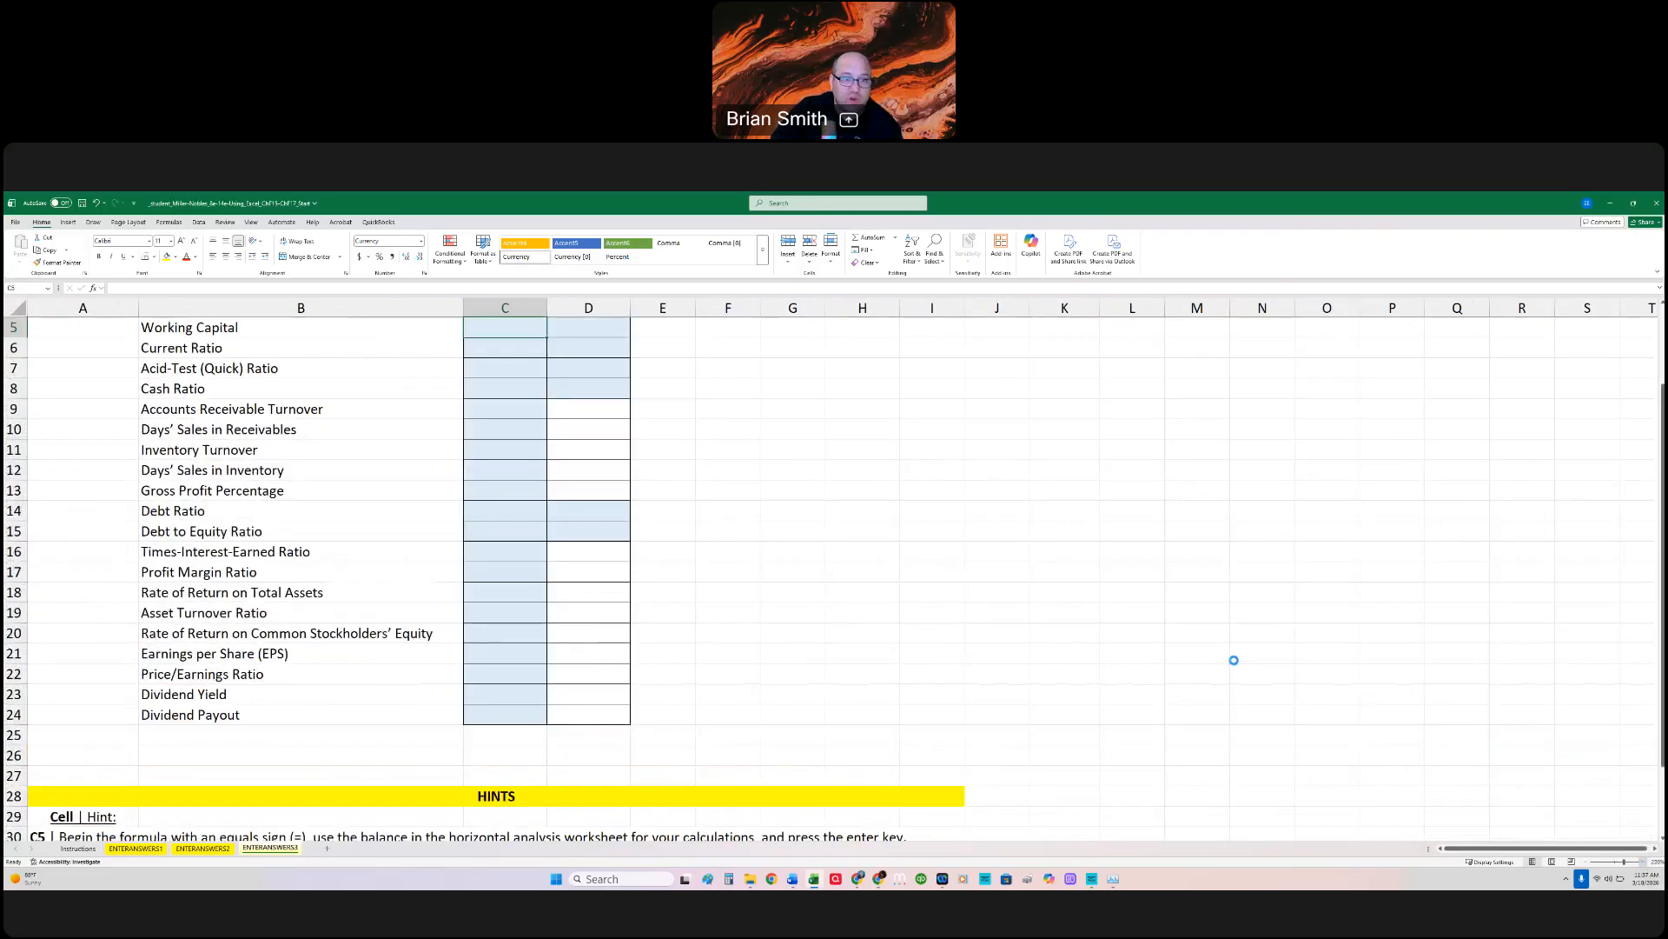
scroll(827, 565, up, 2)
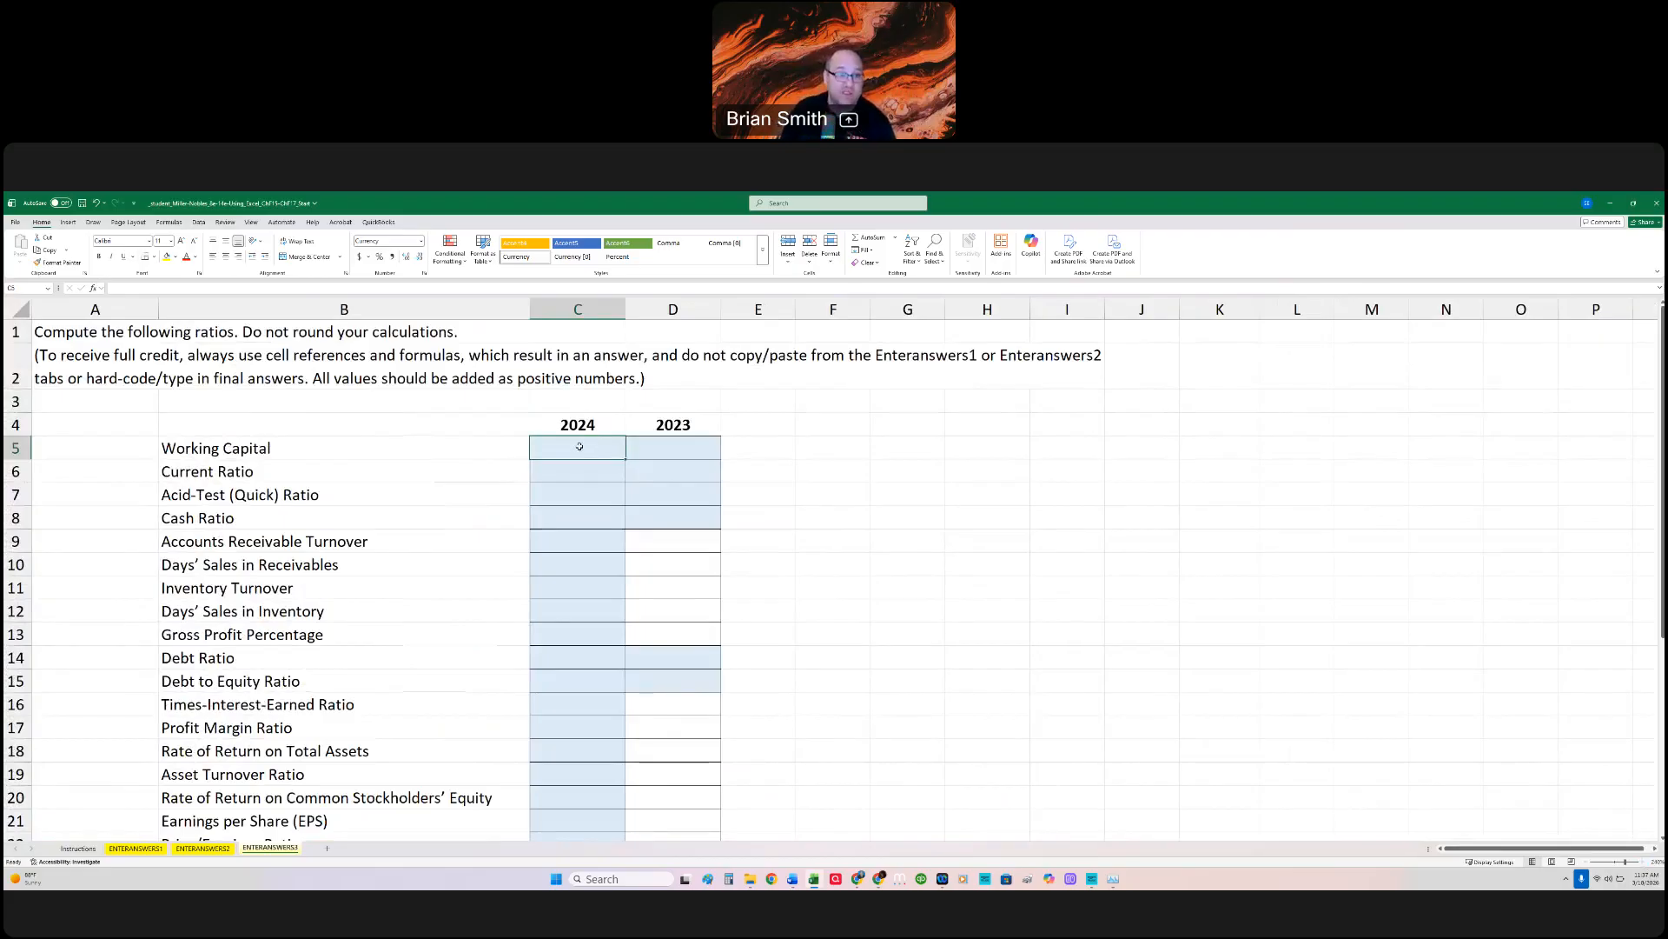
Step: Calculate 2024 Working Capital in C5 as =ENTERANSWERS1!C17-ENTERANSWERS1!C25, subtracting Total Current Liabilities from Total Current Assets
text(=)
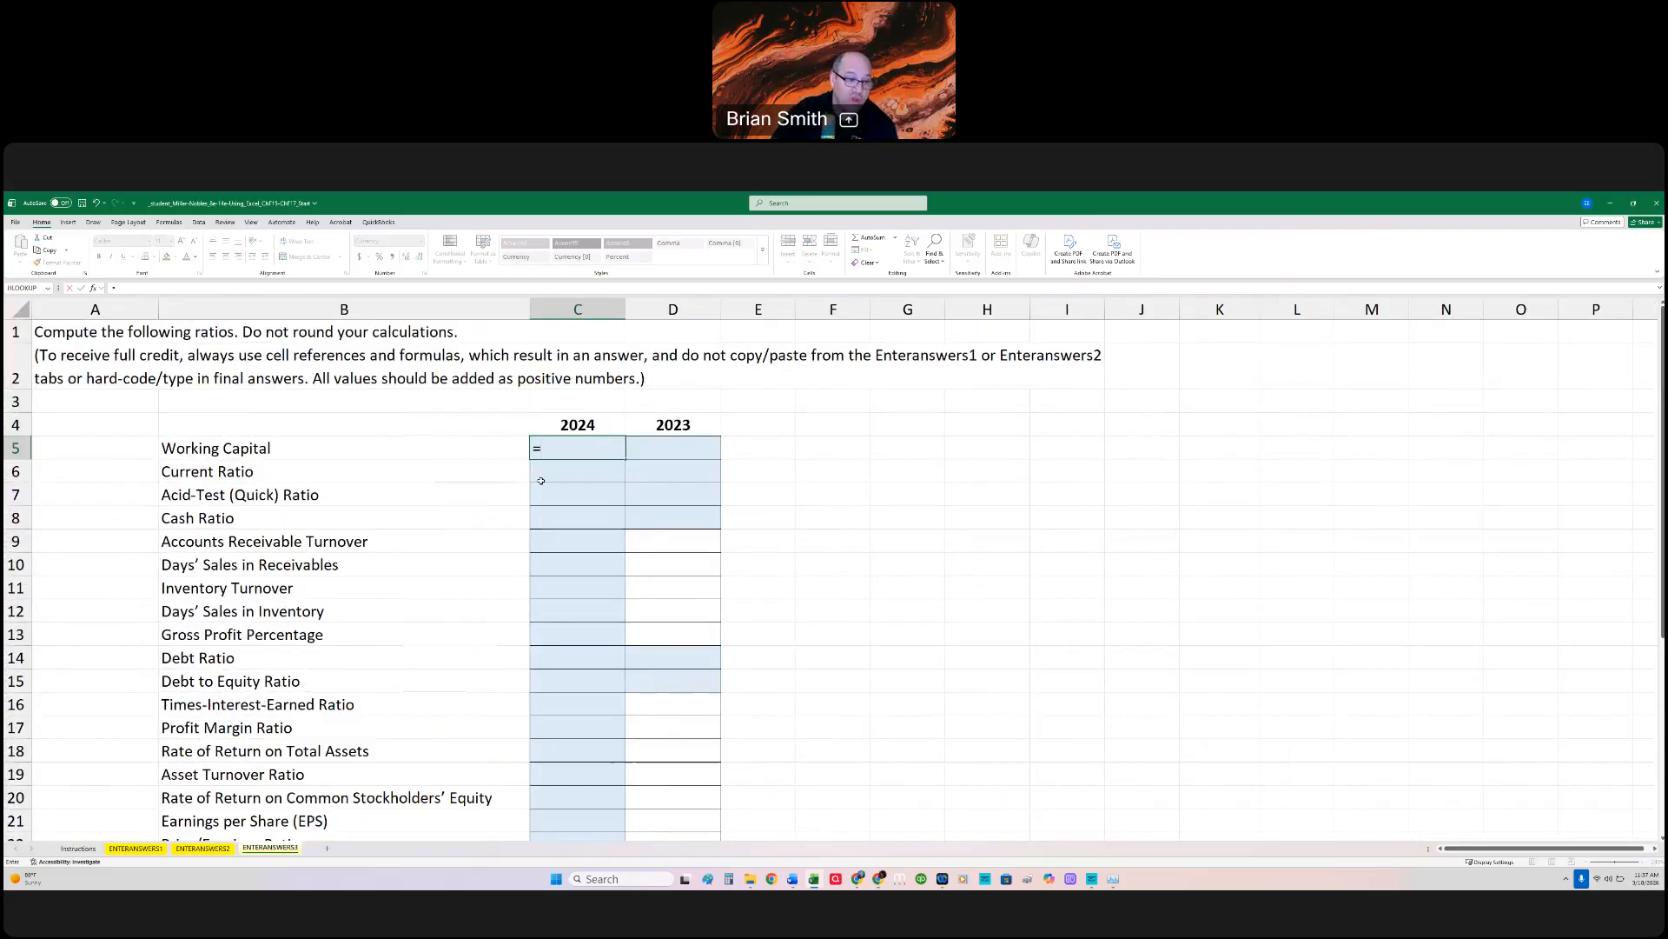
click(156, 850)
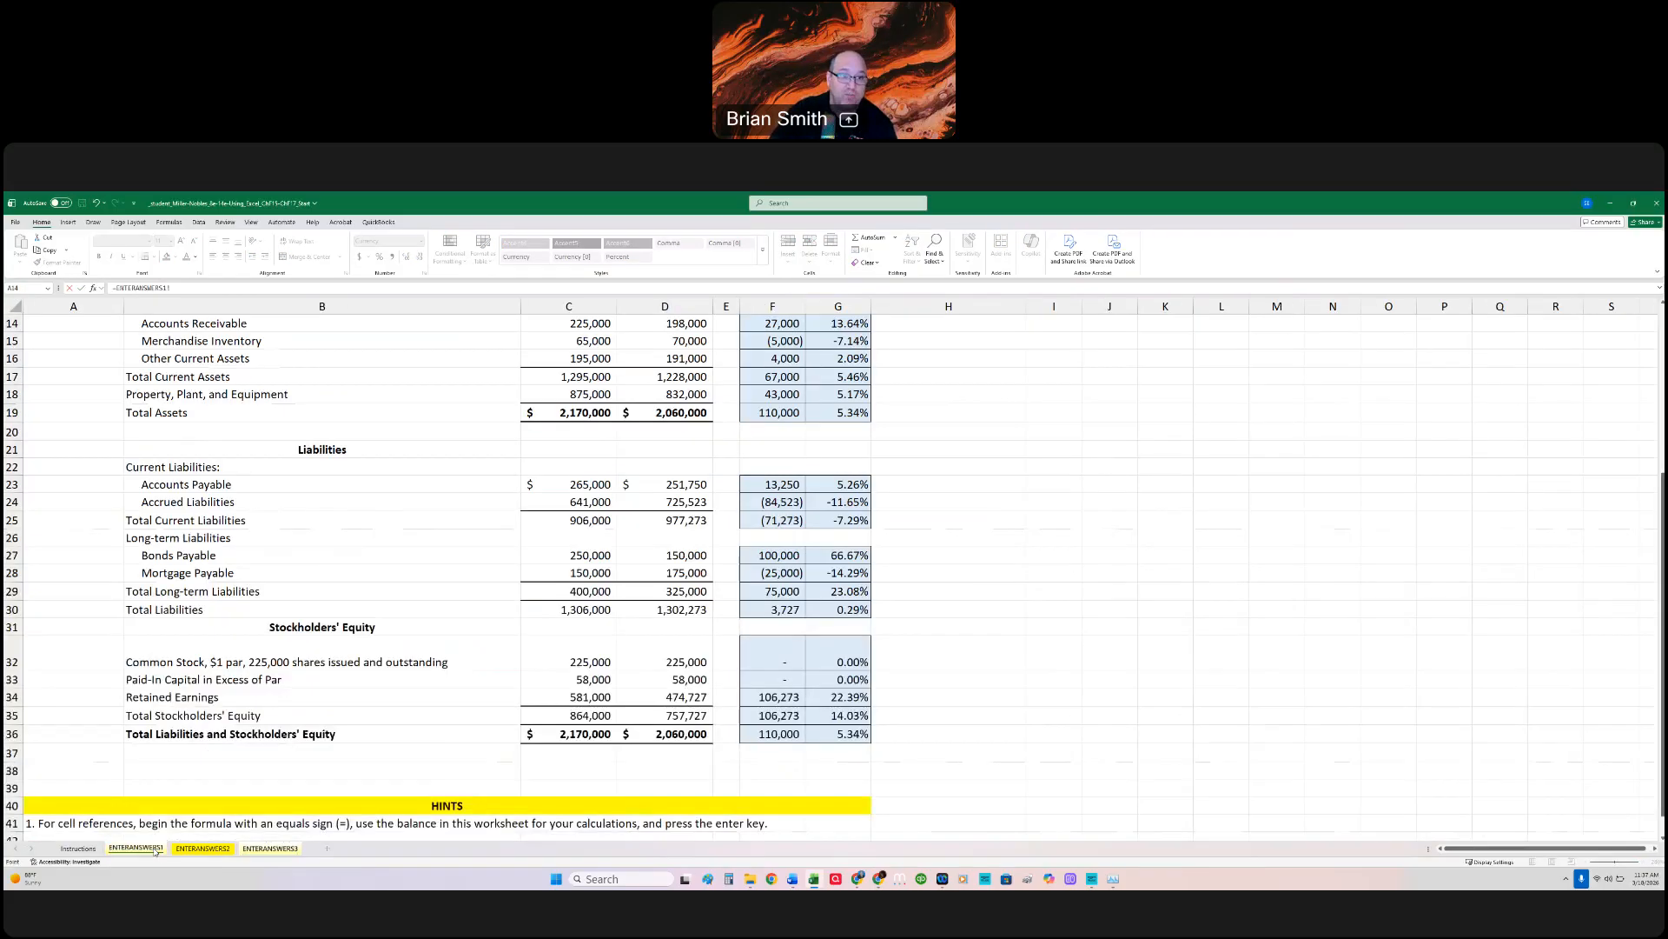
scroll(410, 590, up, 5)
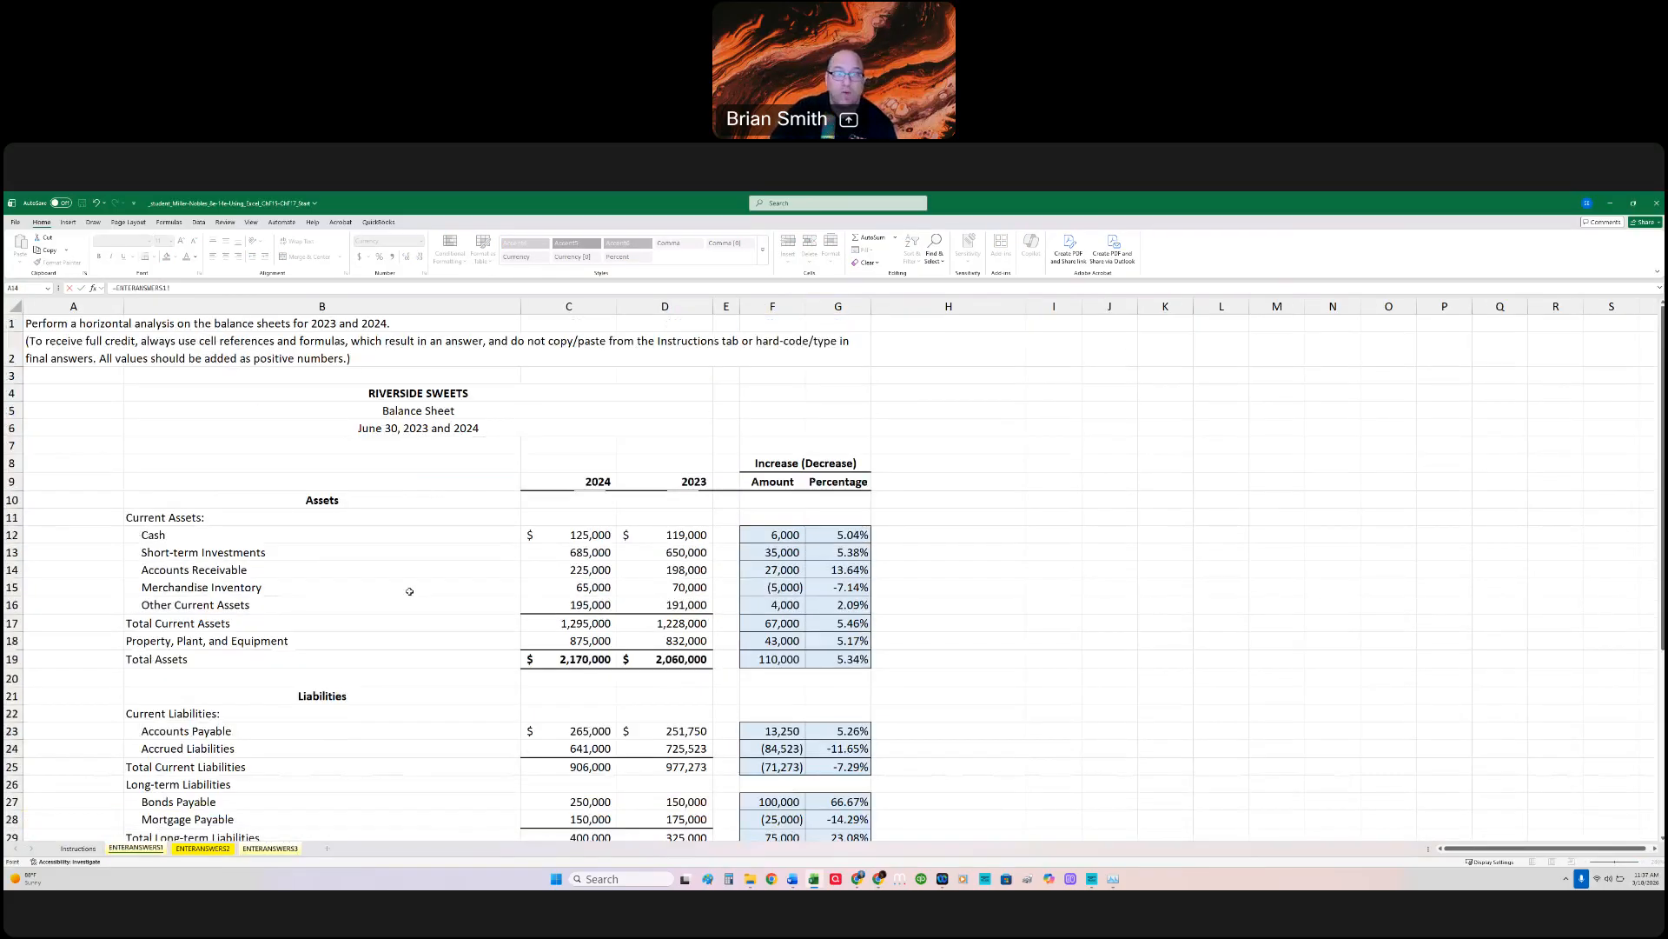
click(599, 623)
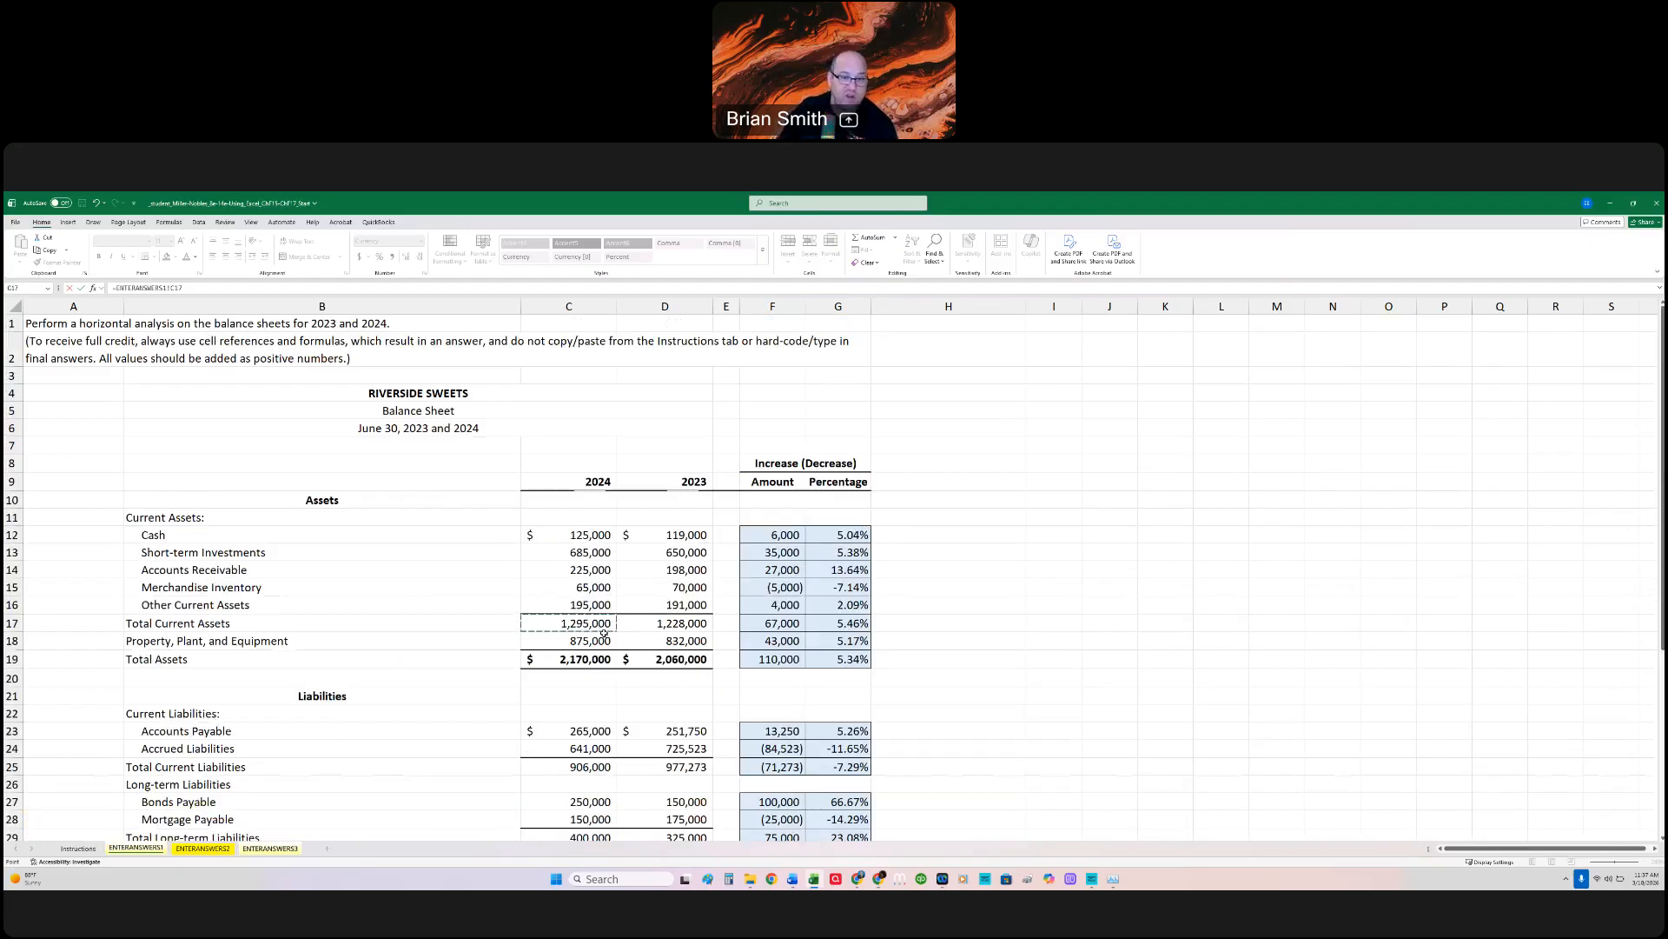
text(-)
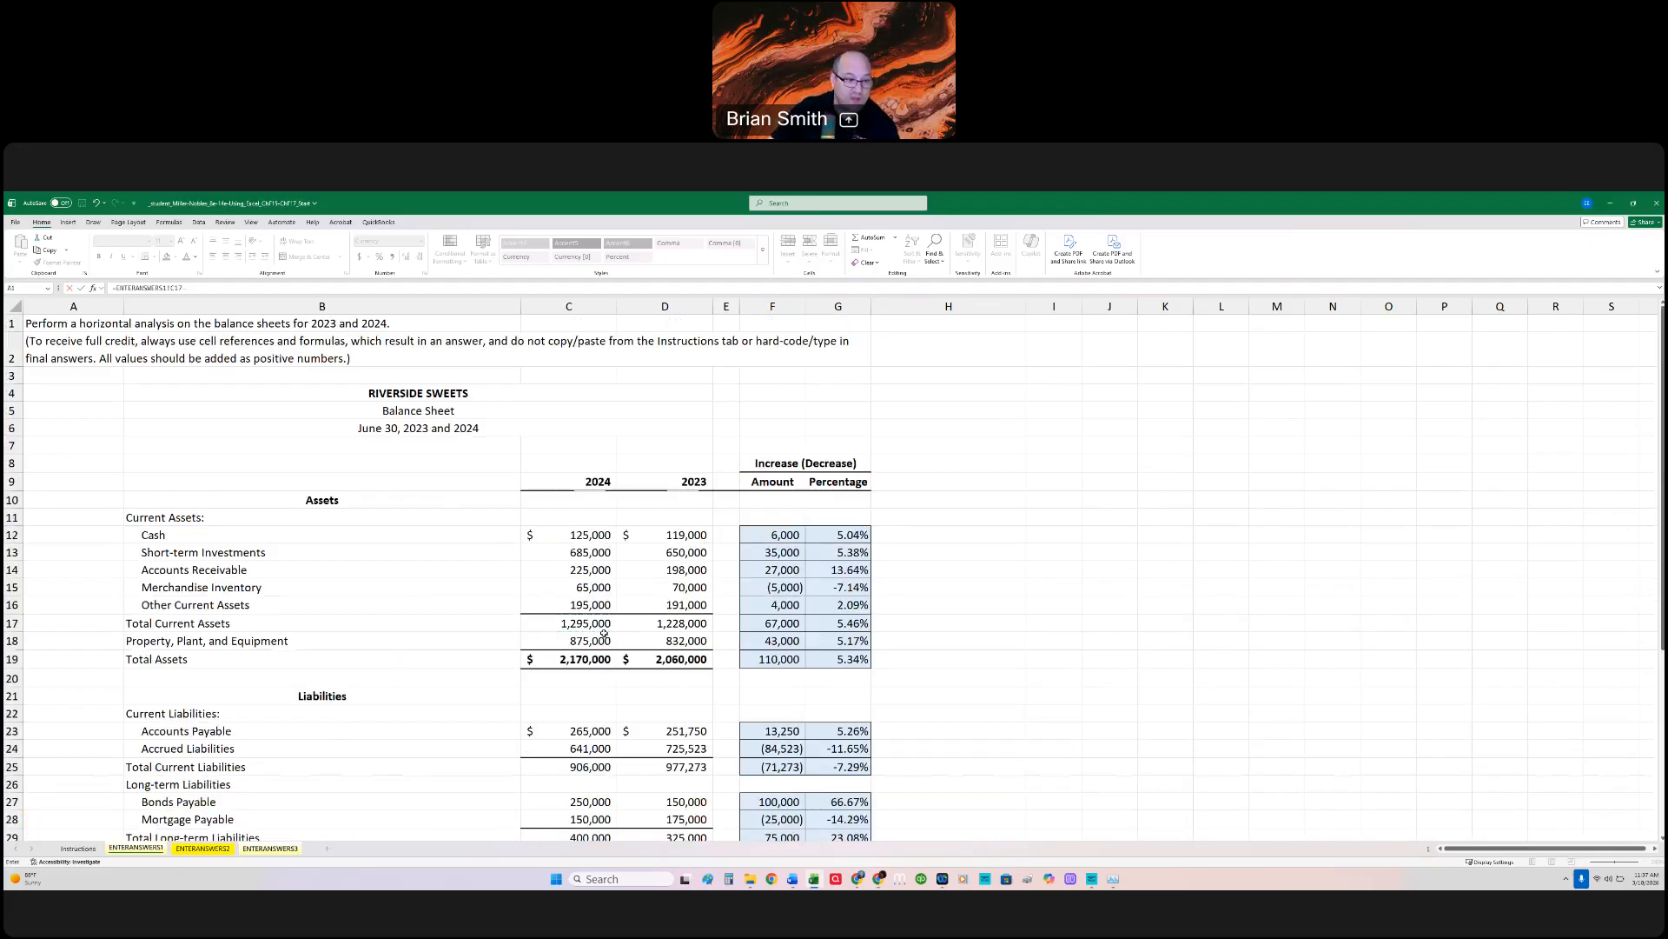
click(584, 768)
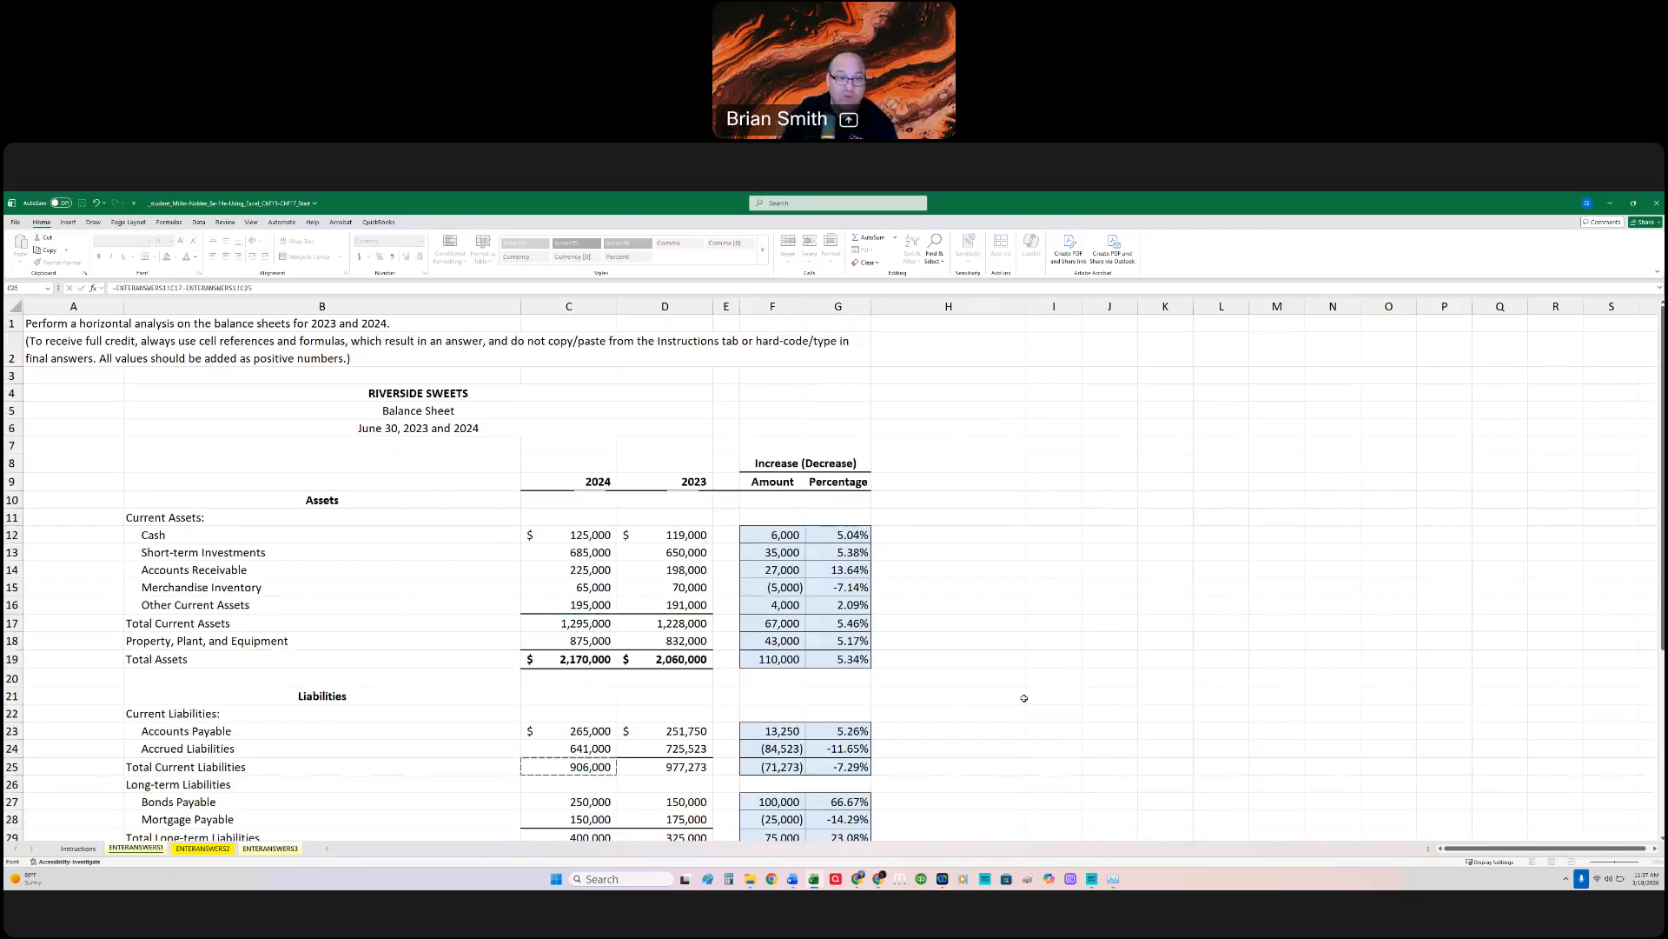
key(Return)
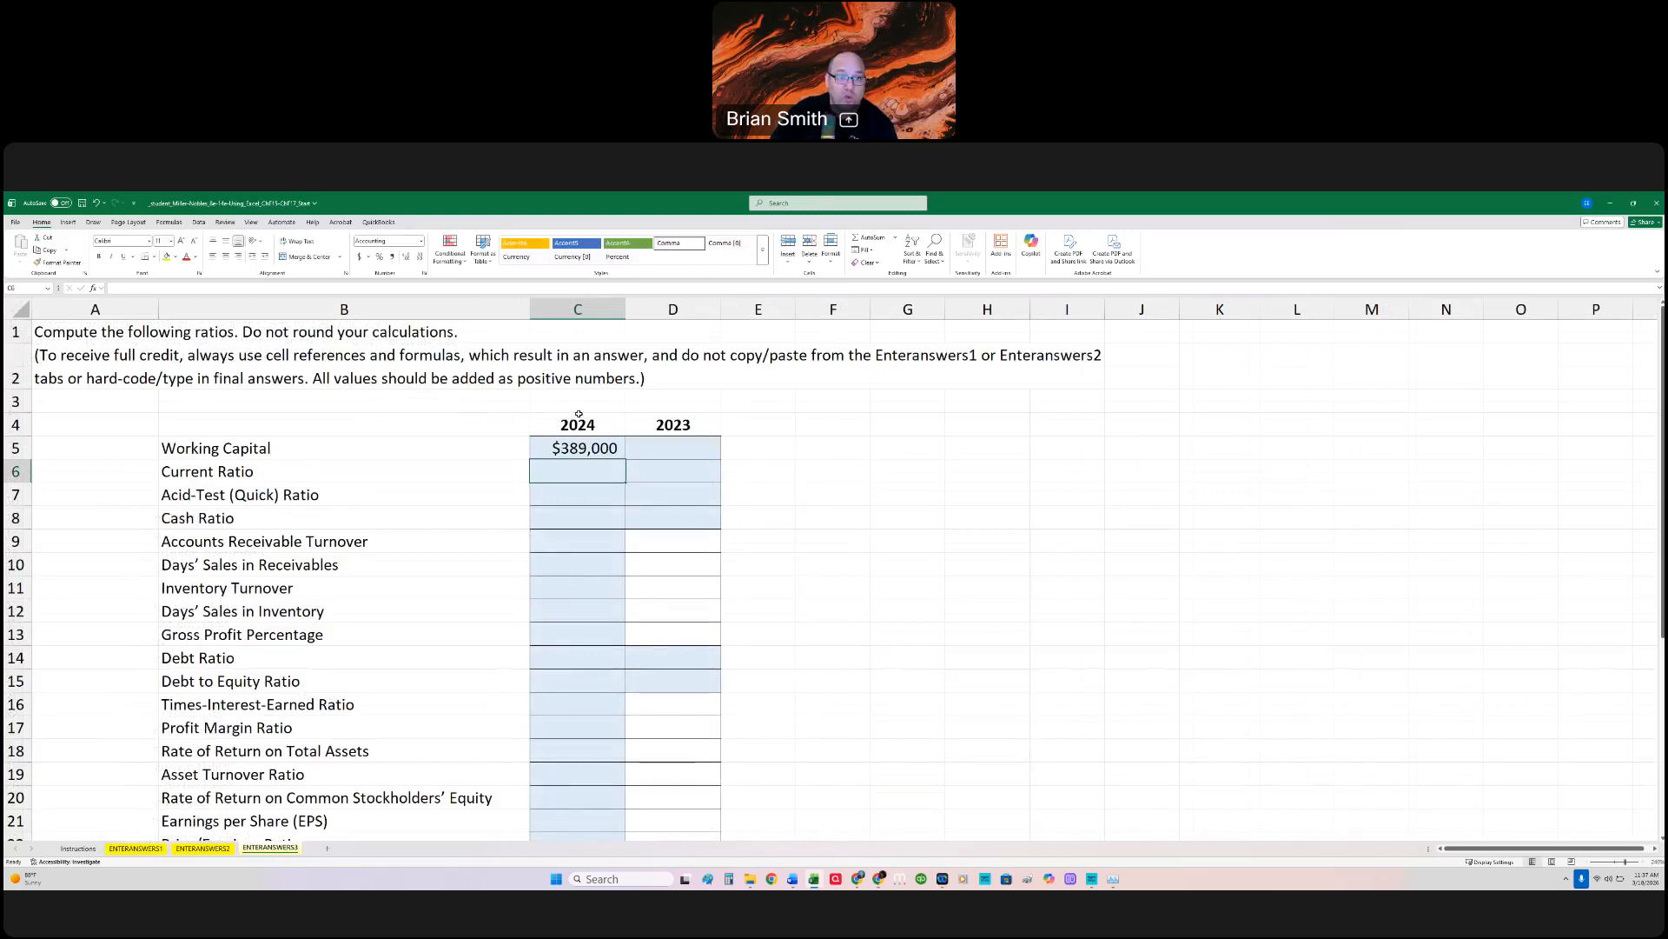
click(587, 453)
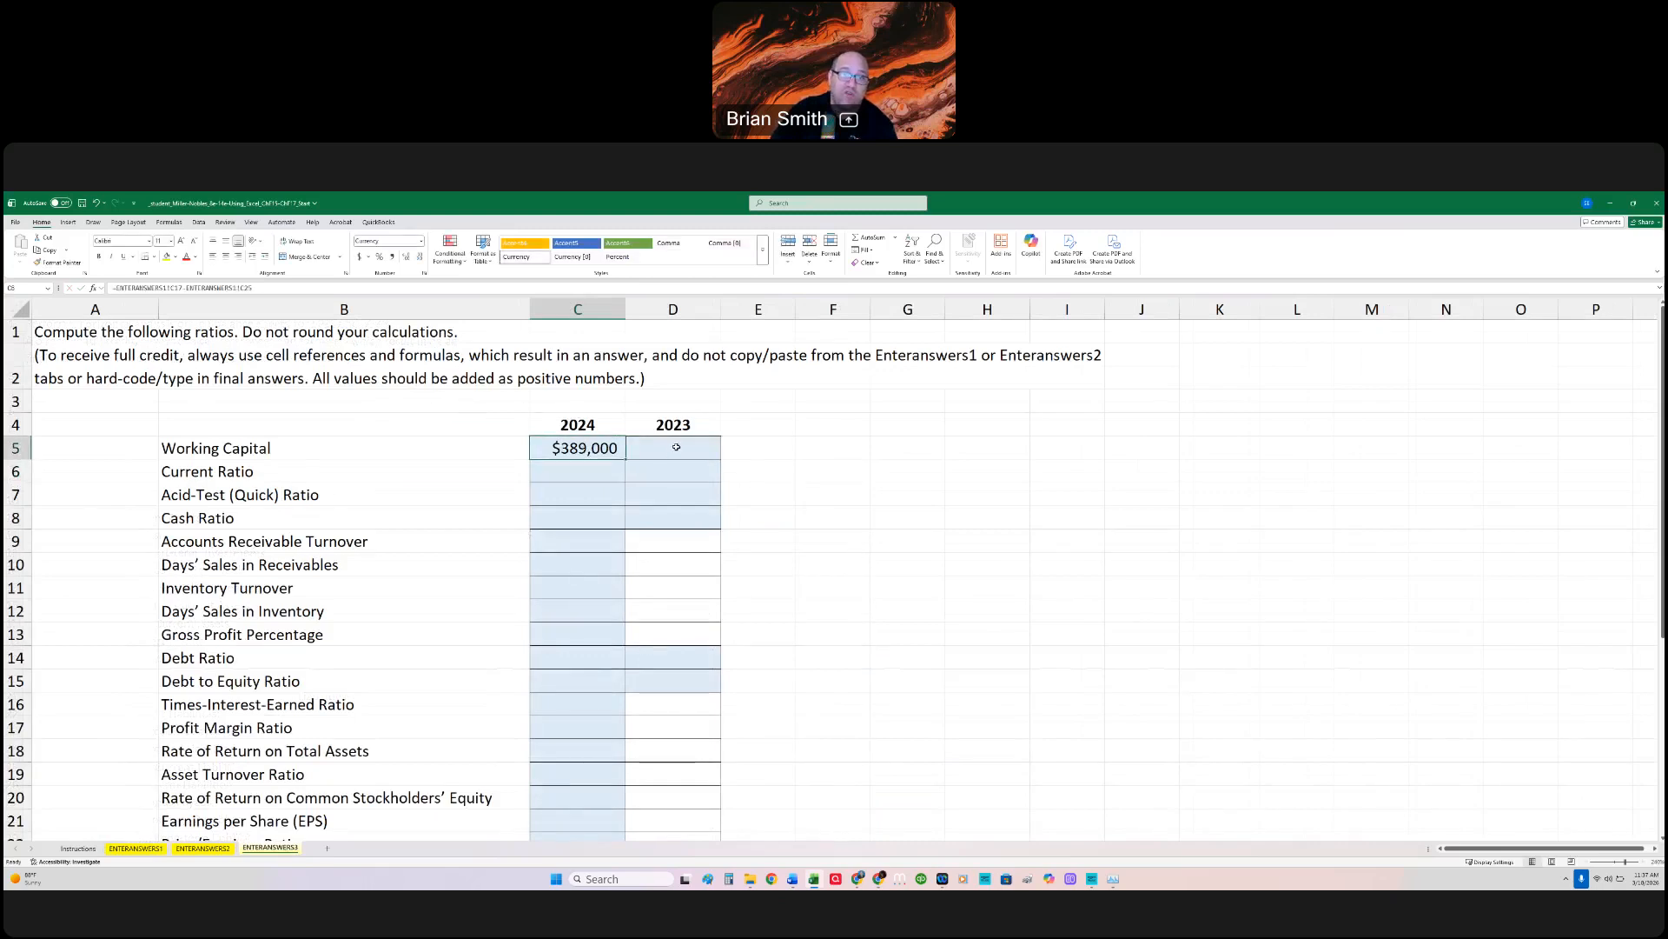
Step: Enter =ENTERANSWERS1!D16-ENTERANSWERS1!D25 for 2023 Working Capital in D5 and compare it with the 2024 formula
click(676, 446)
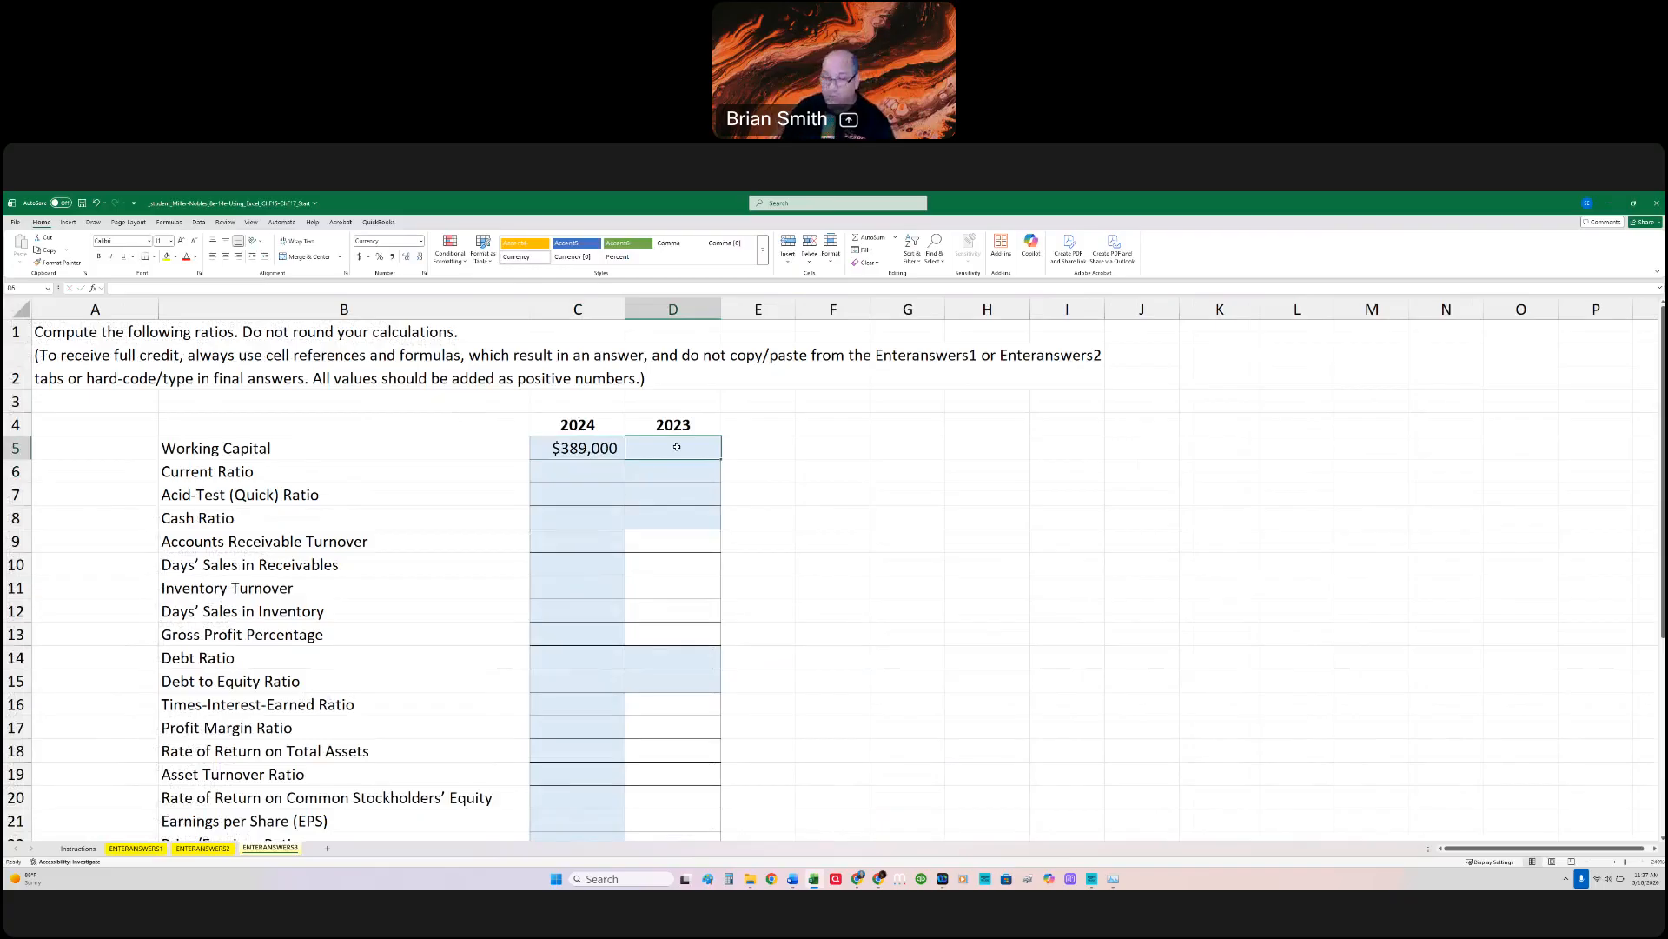
text(=)
click(138, 848)
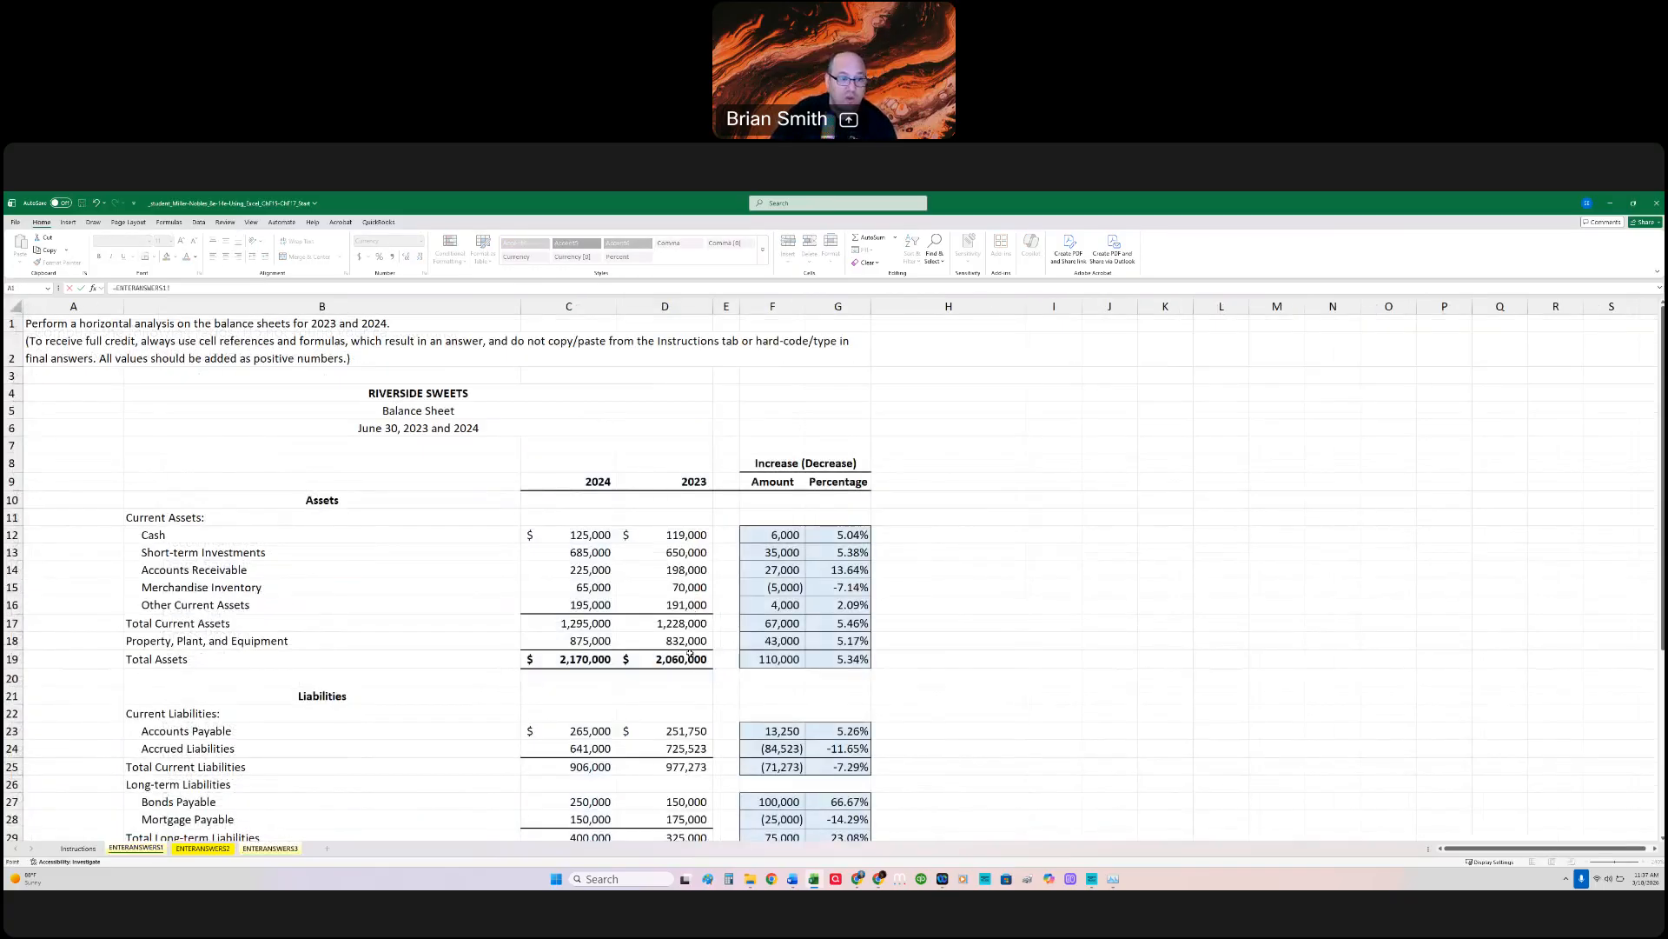
click(683, 601)
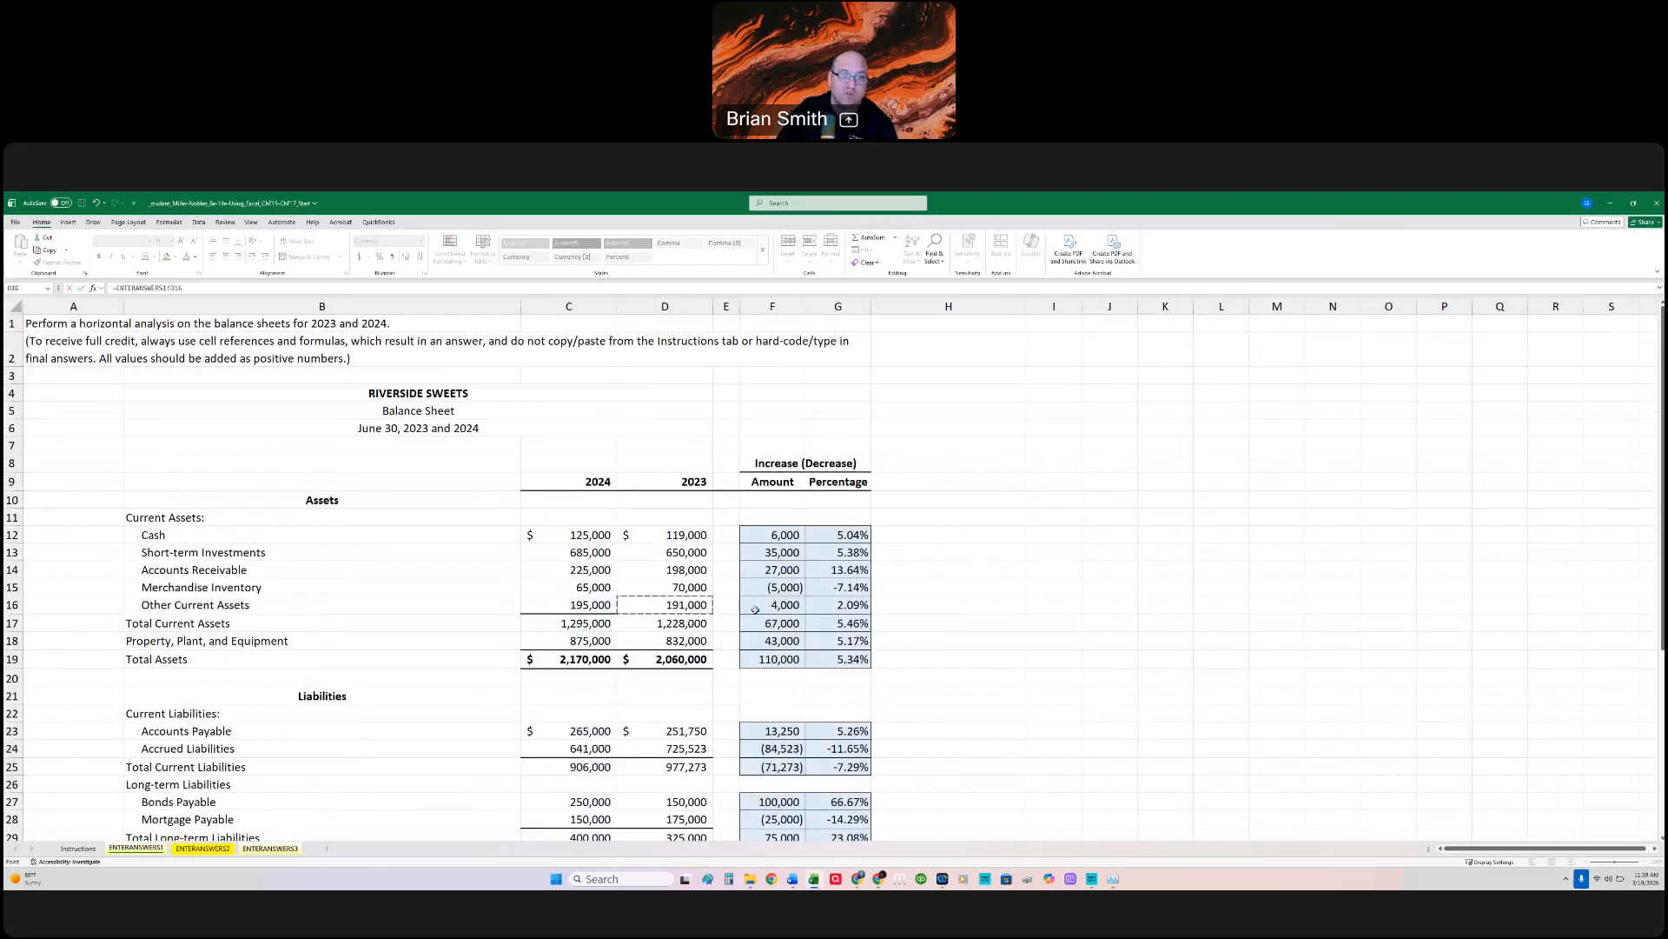
text(-)
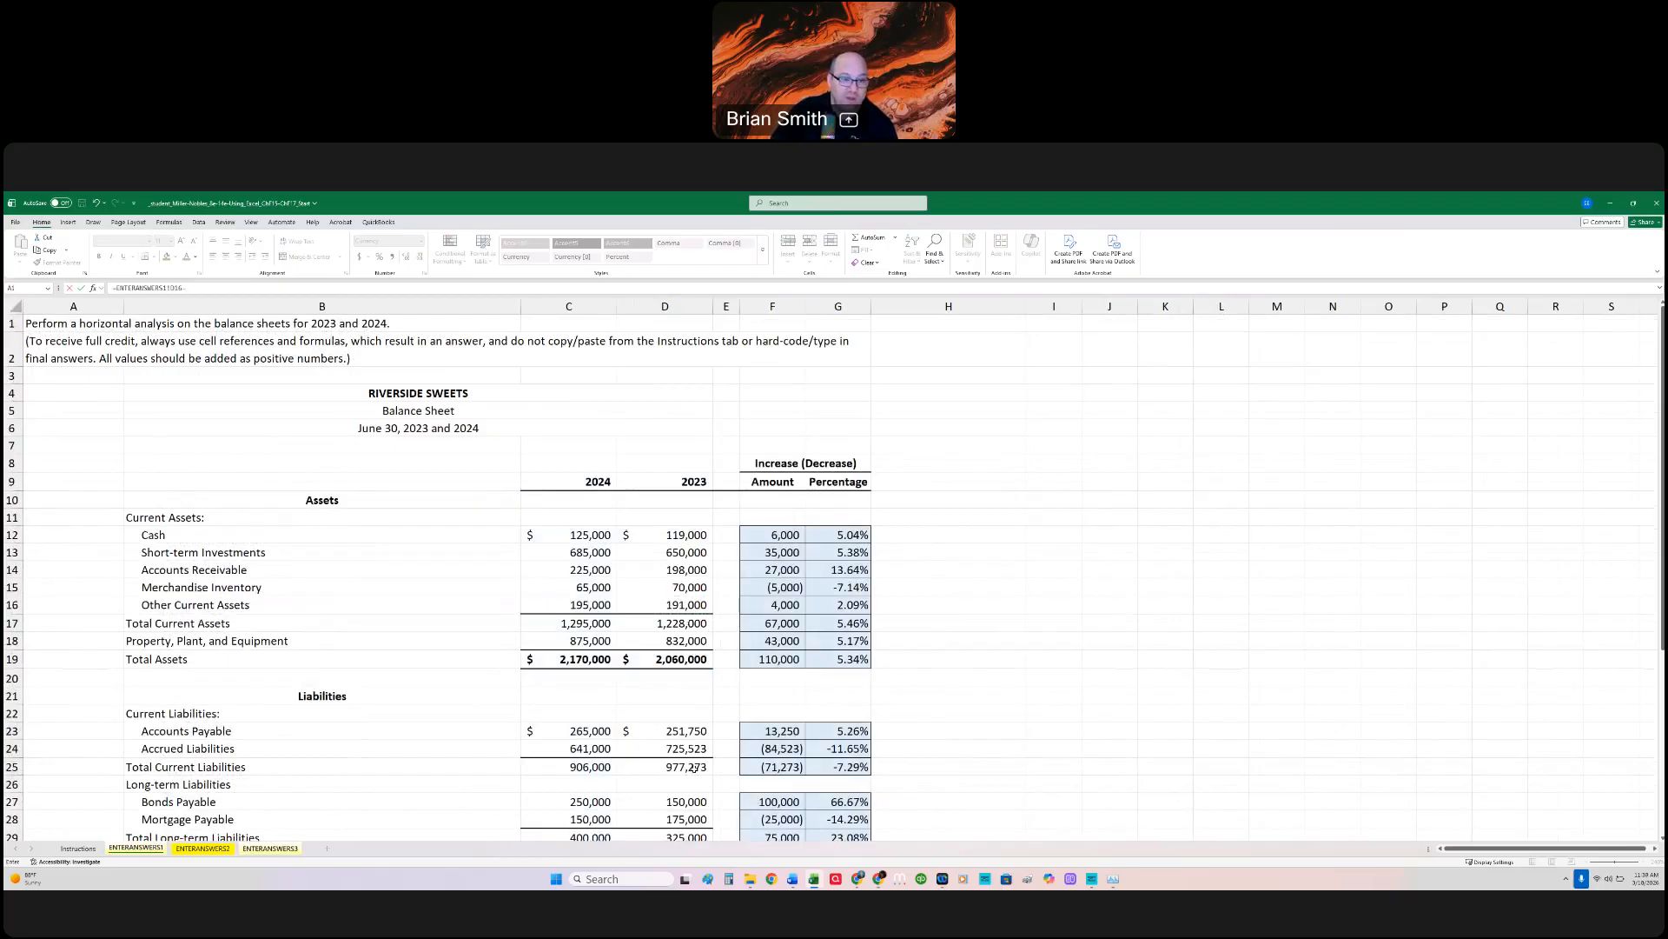
click(699, 766)
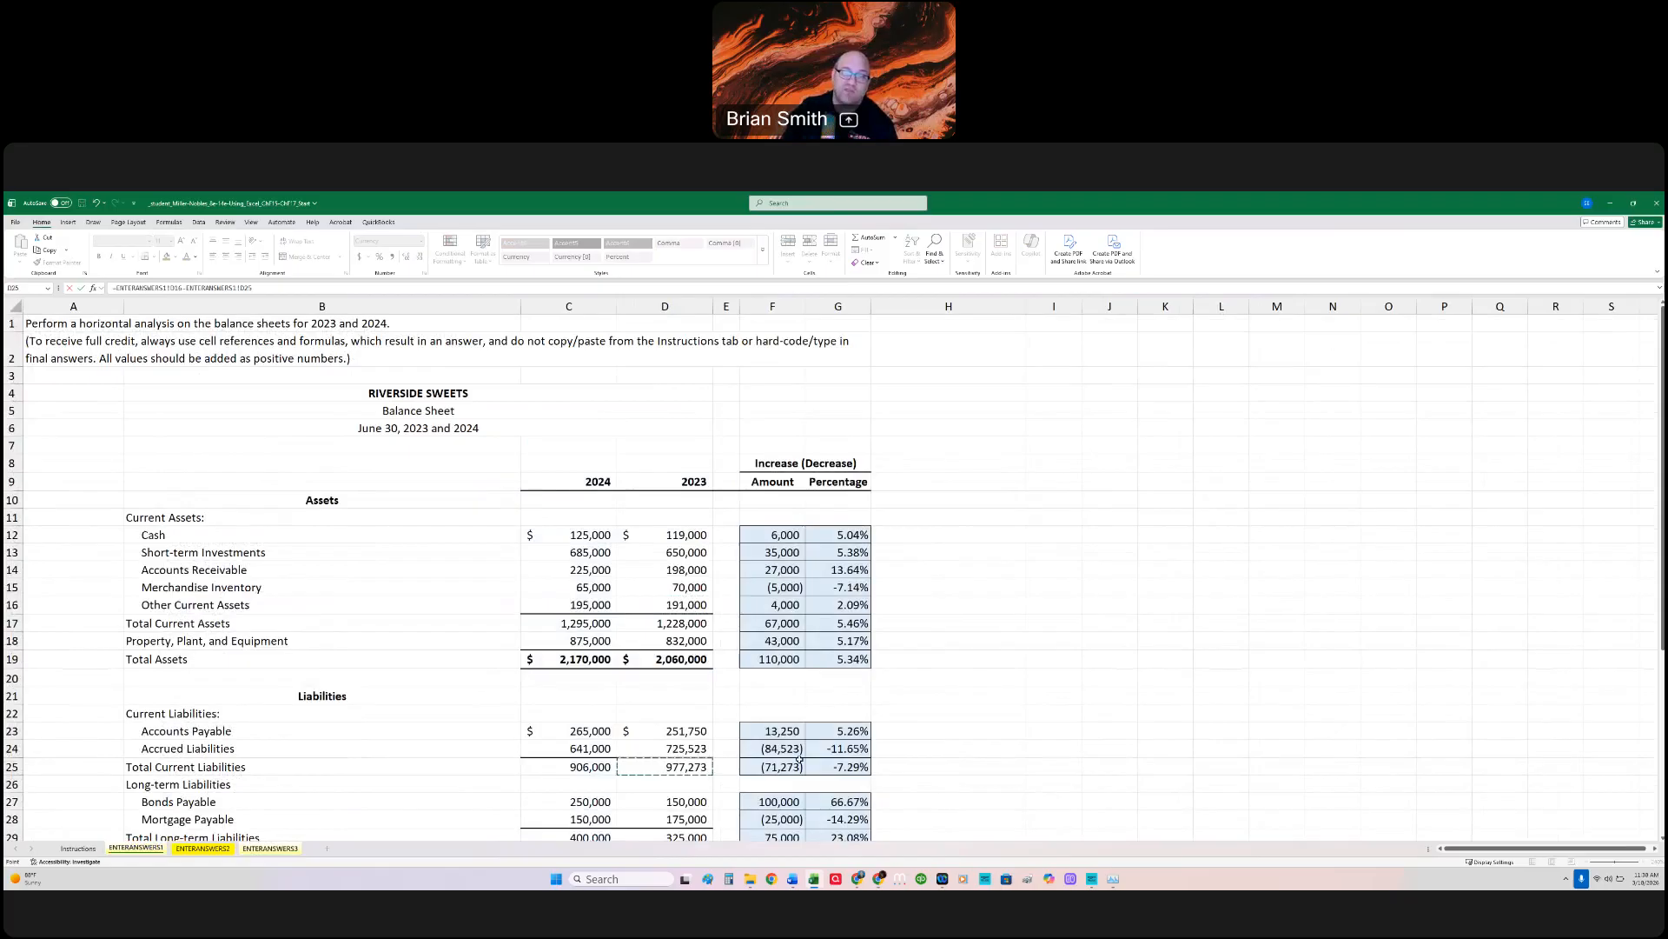
key(Return)
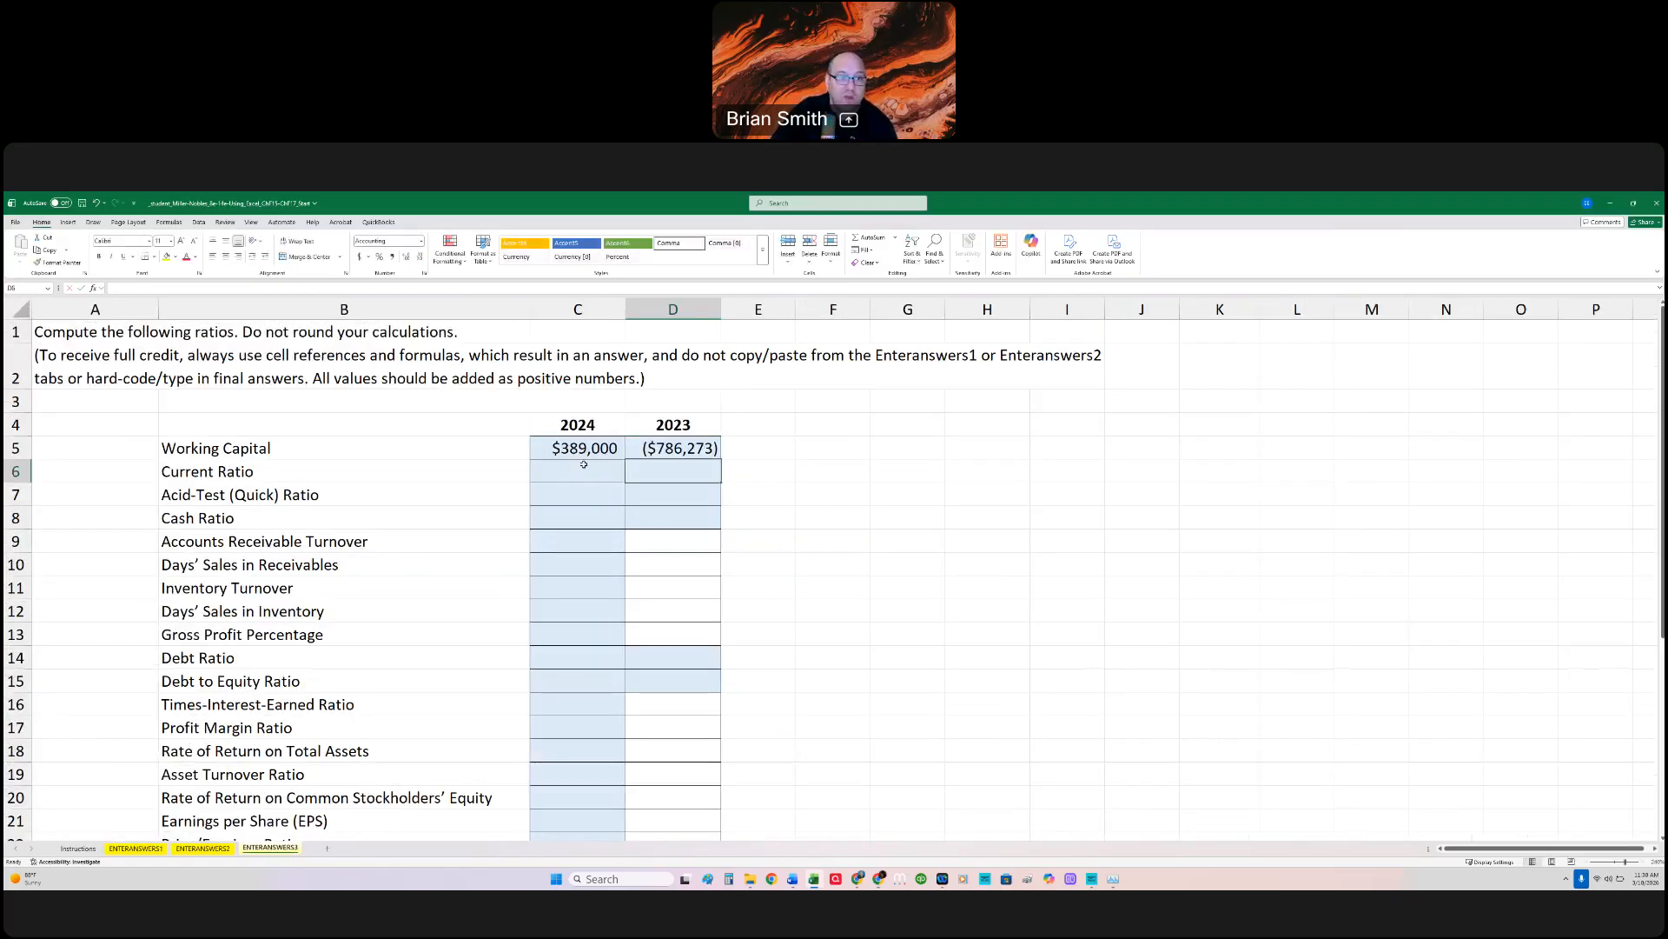
click(658, 448)
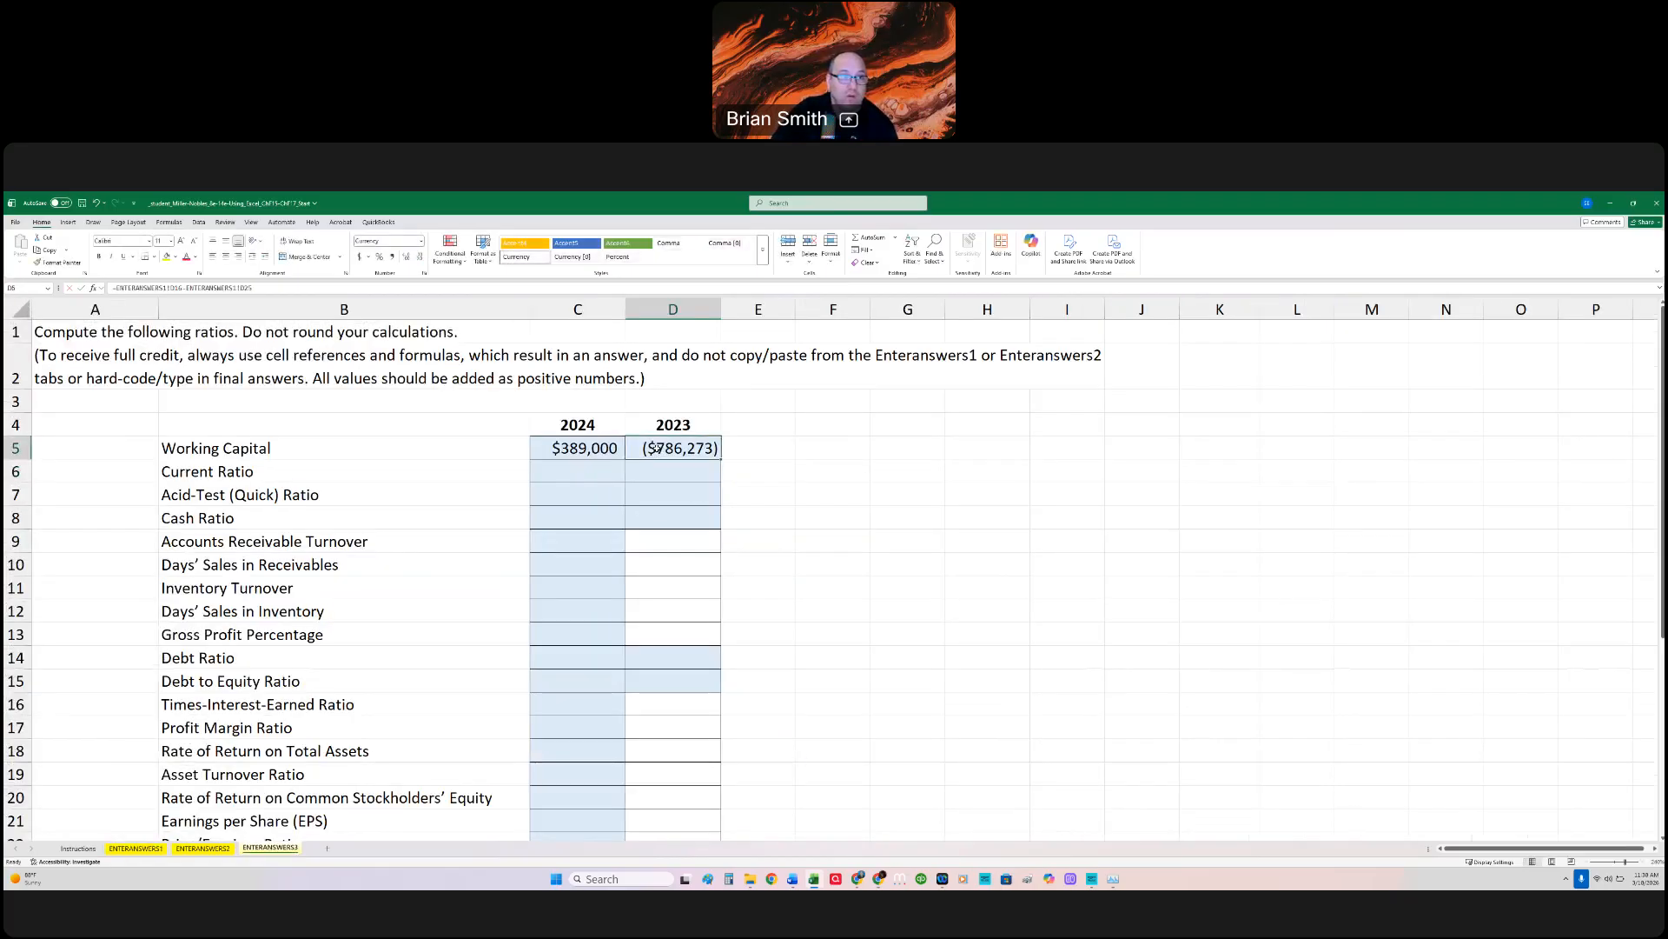
double_click(606, 448)
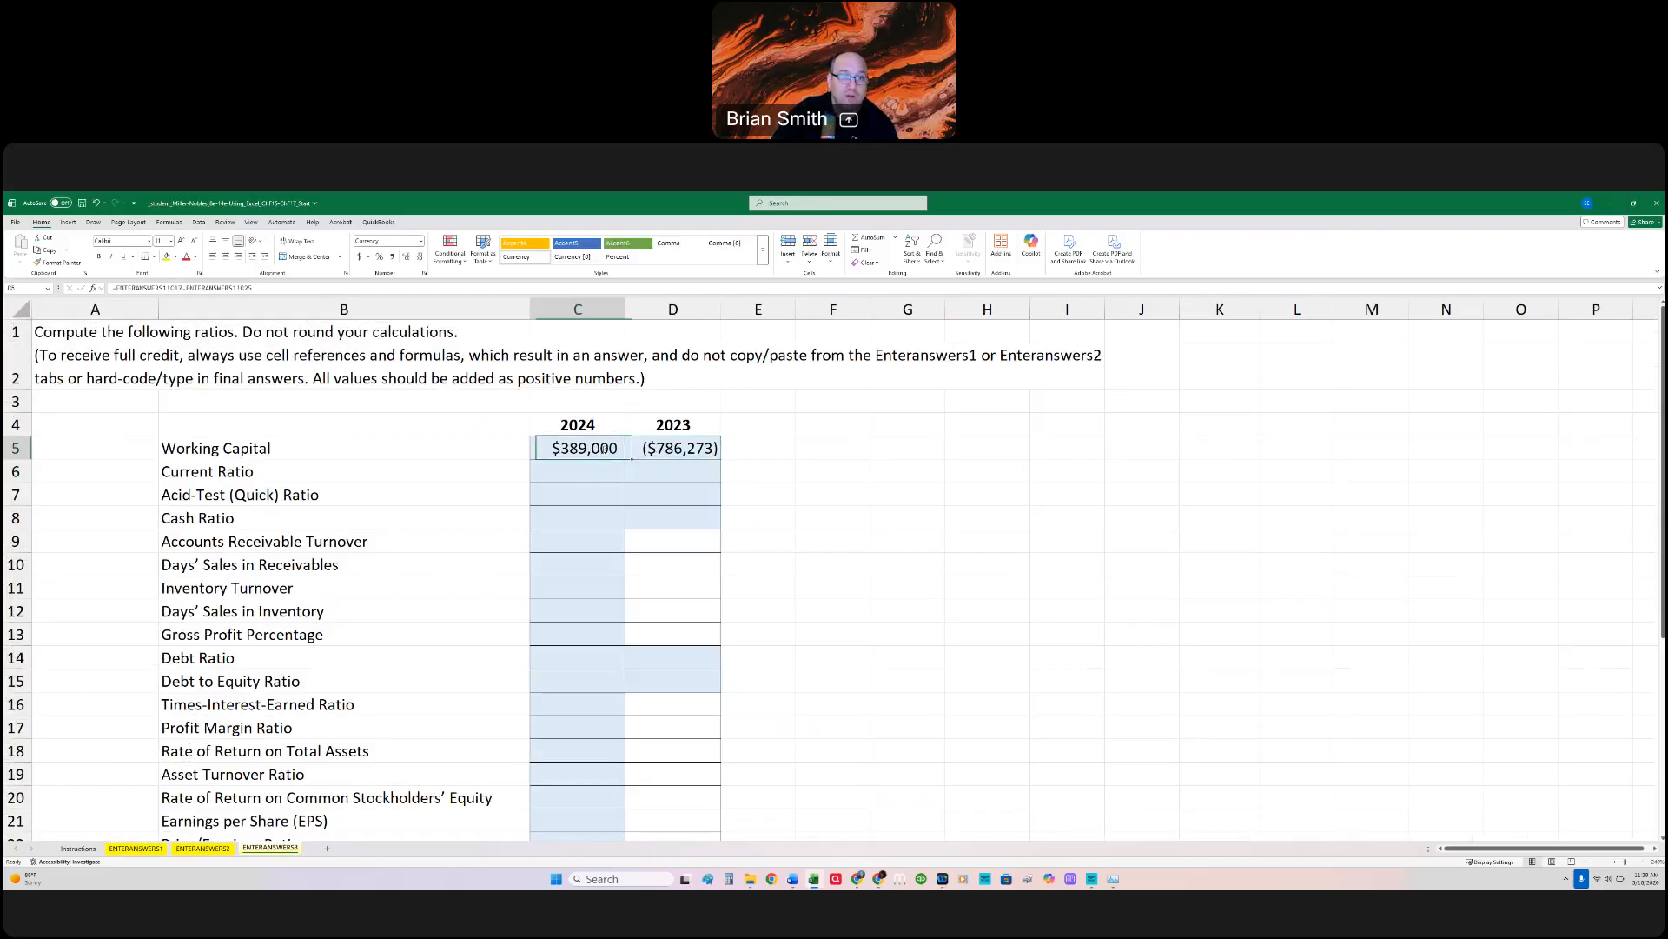
key(Escape)
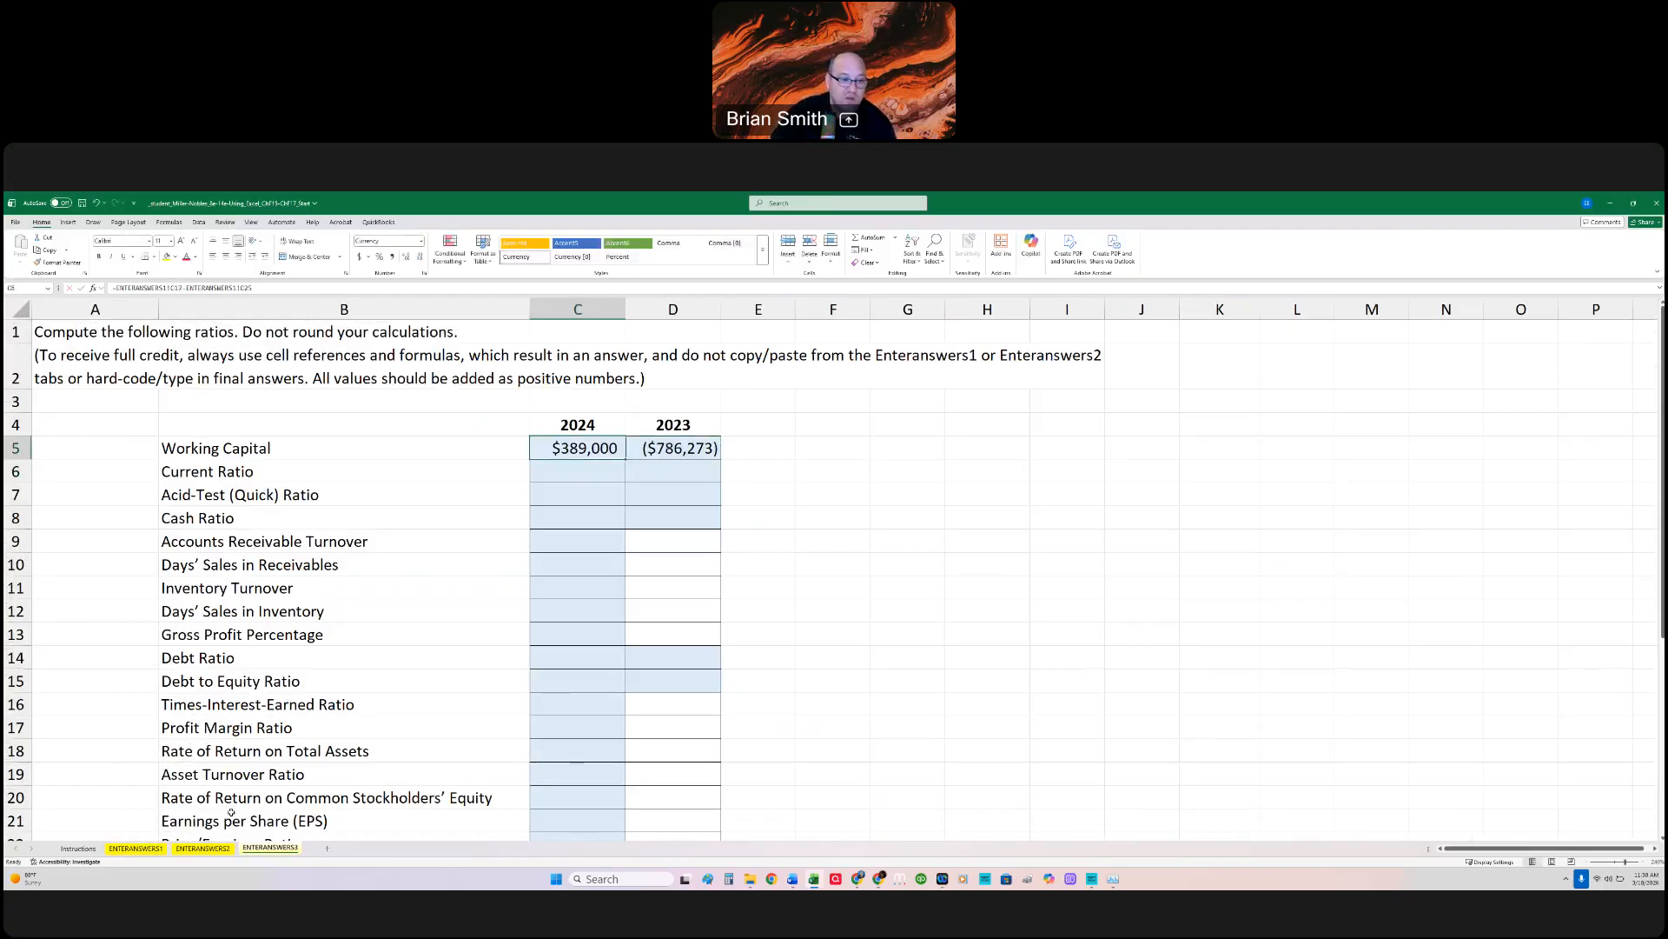
Step: Check the 2023 Total Current Assets row on ENTERANSWERS1 and correct Working Capital in D5 to =ENTERANSWERS1!D17-ENTERANSWERS1!D25
click(138, 849)
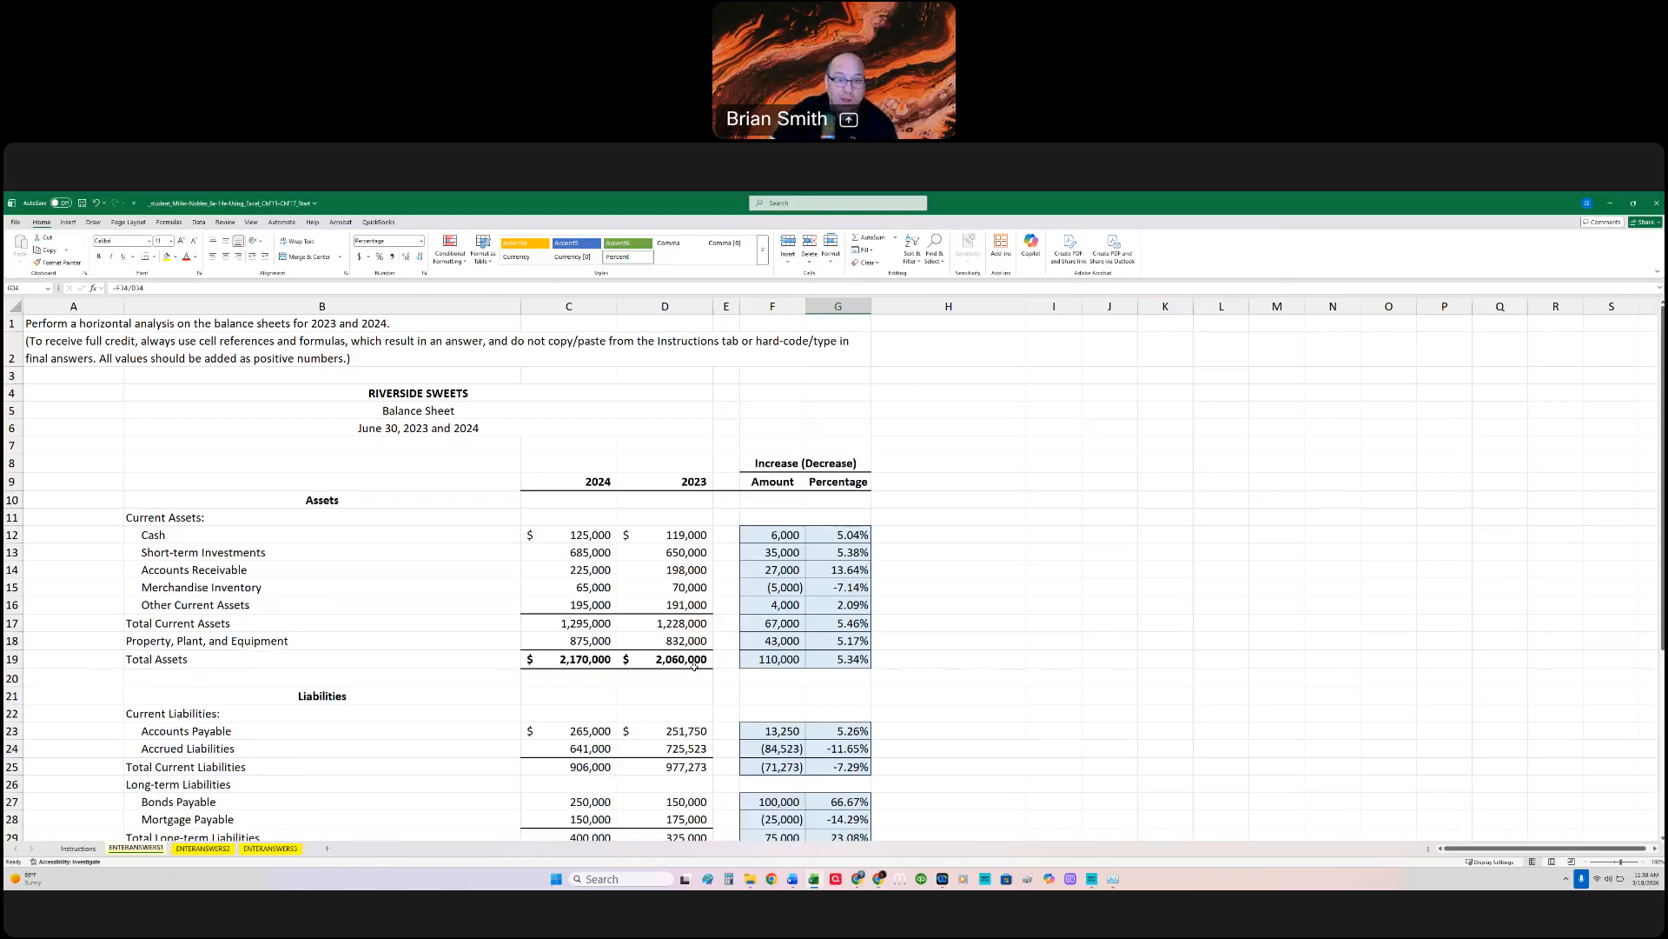
click(686, 605)
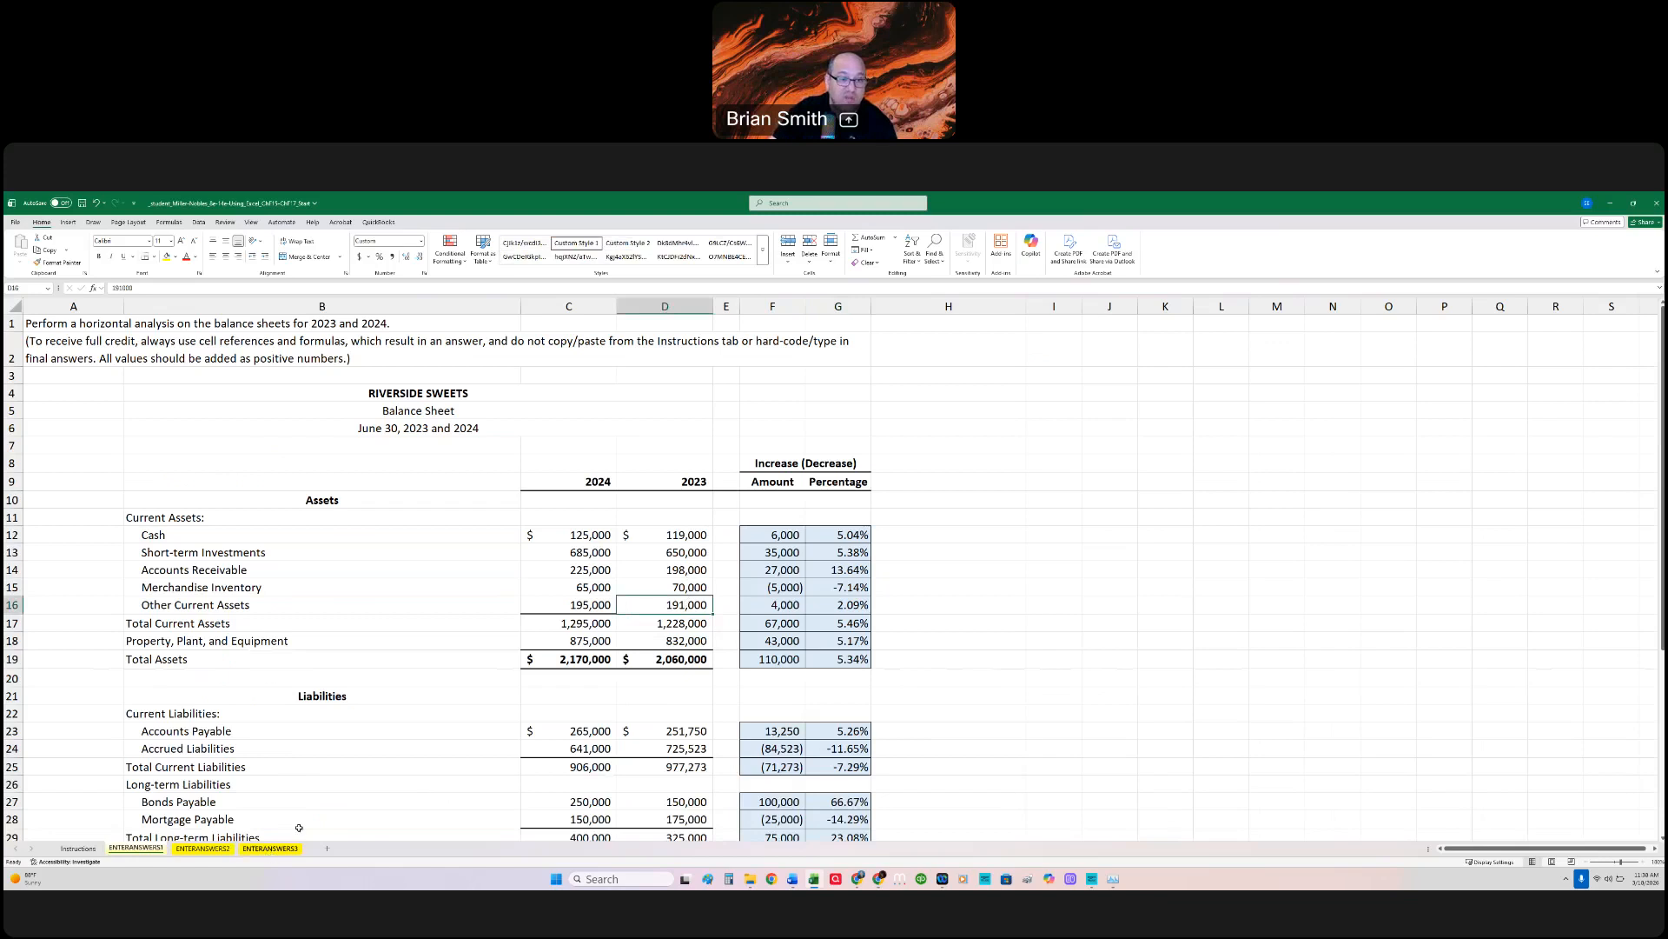
click(270, 848)
click(673, 448)
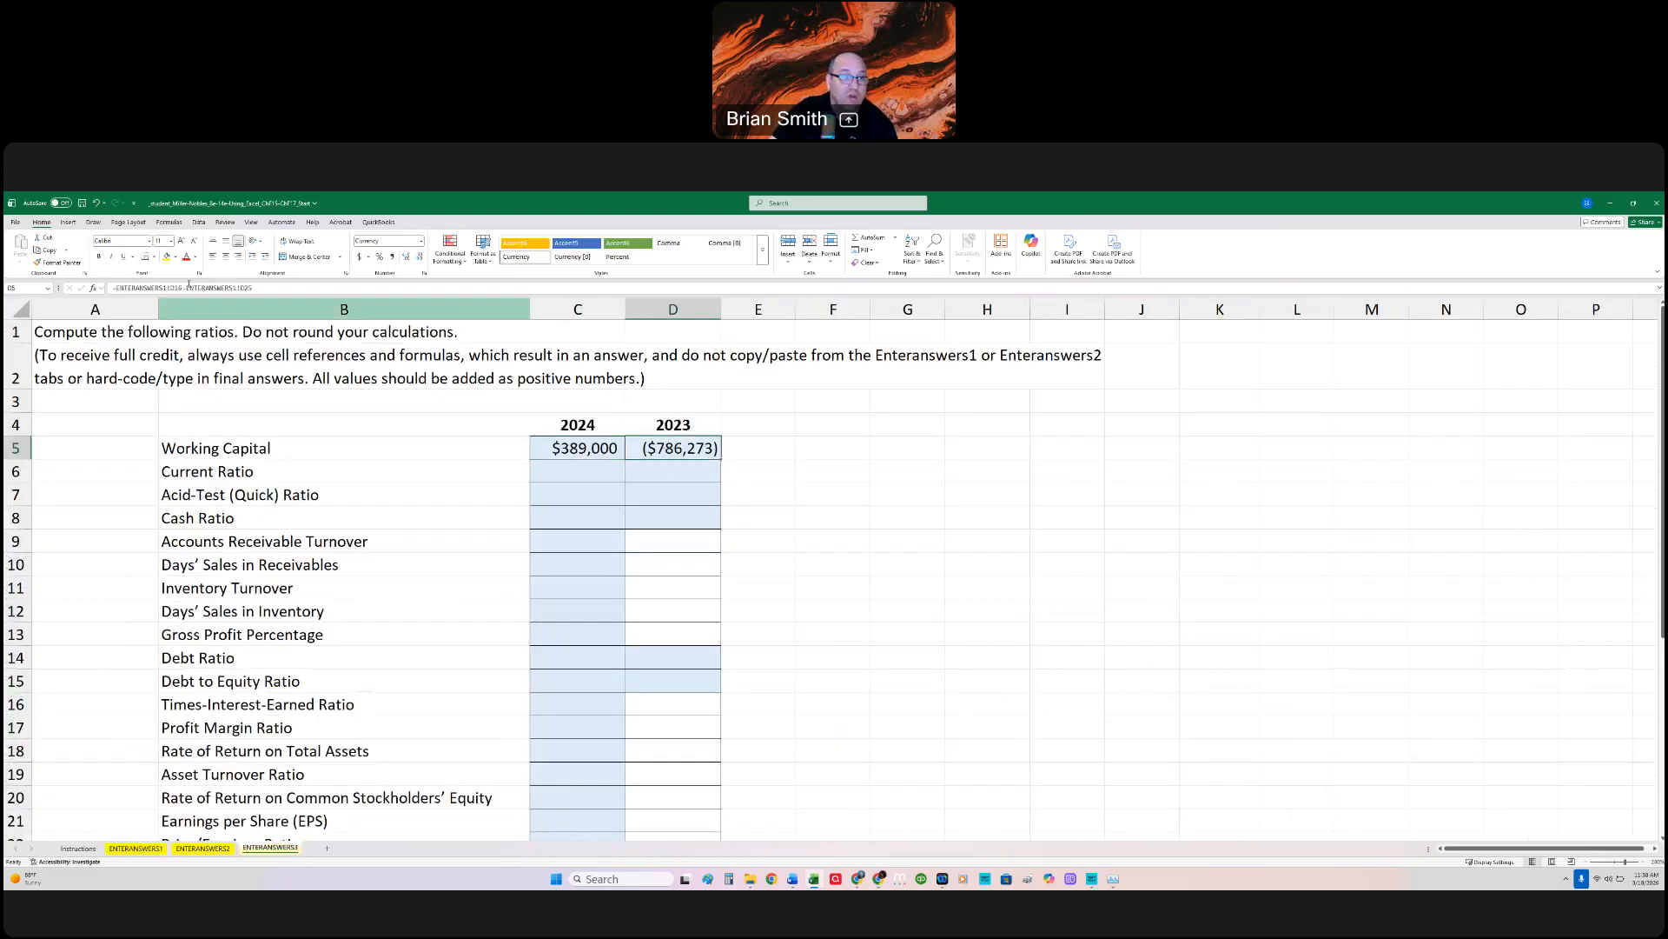
click(180, 287)
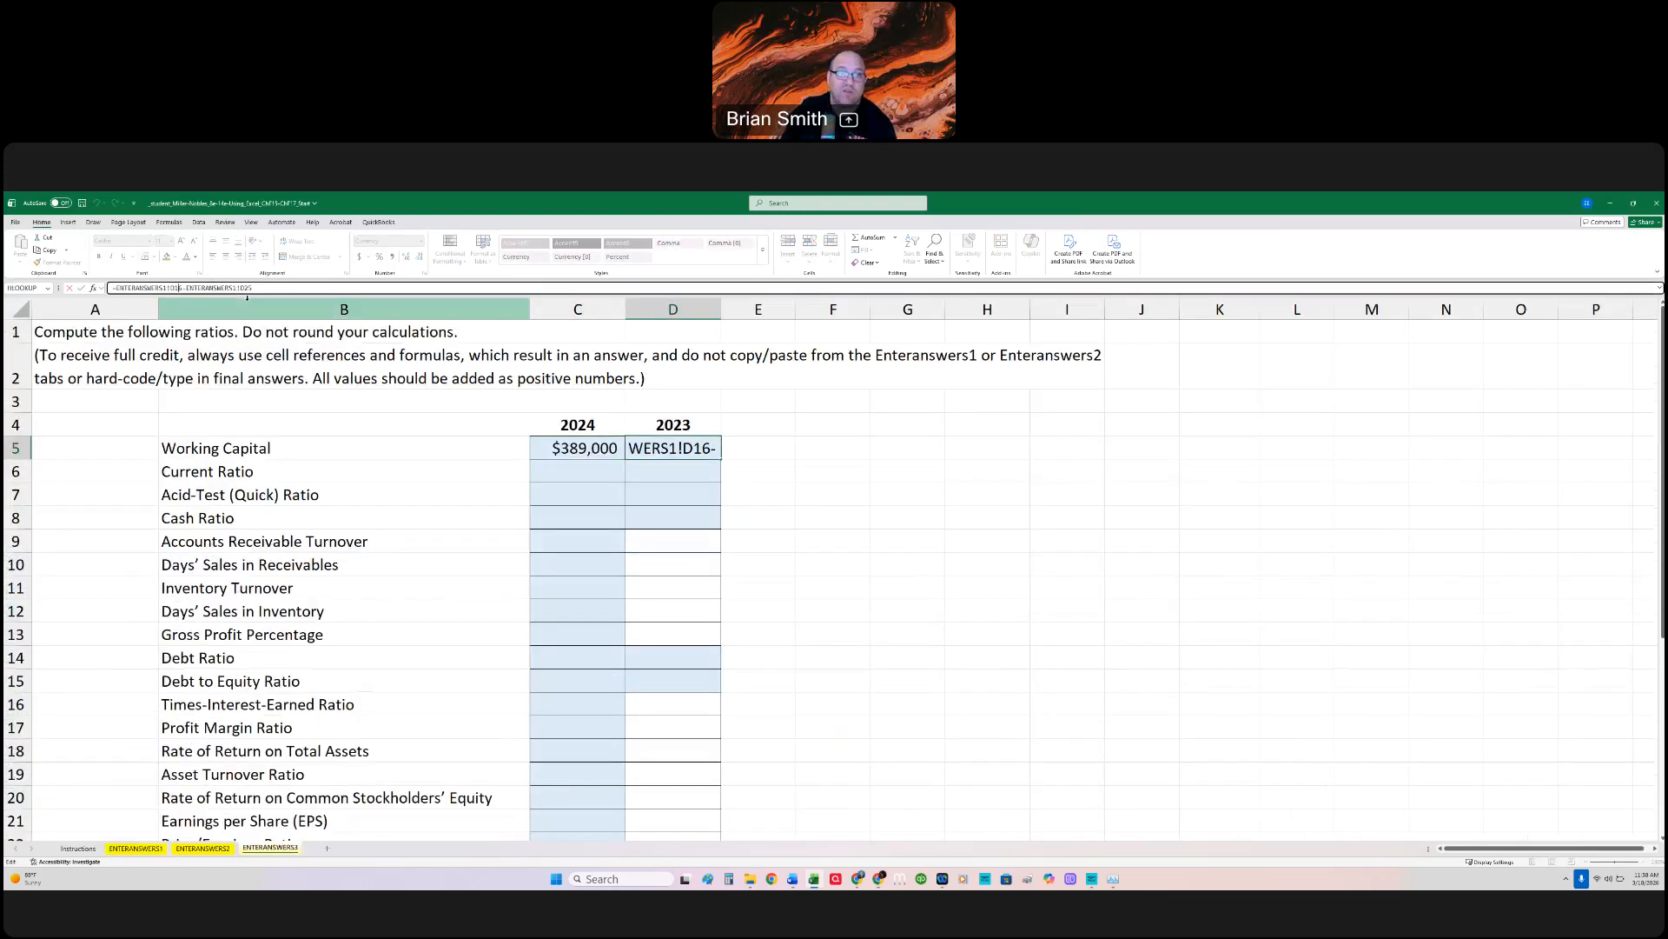
key(Return)
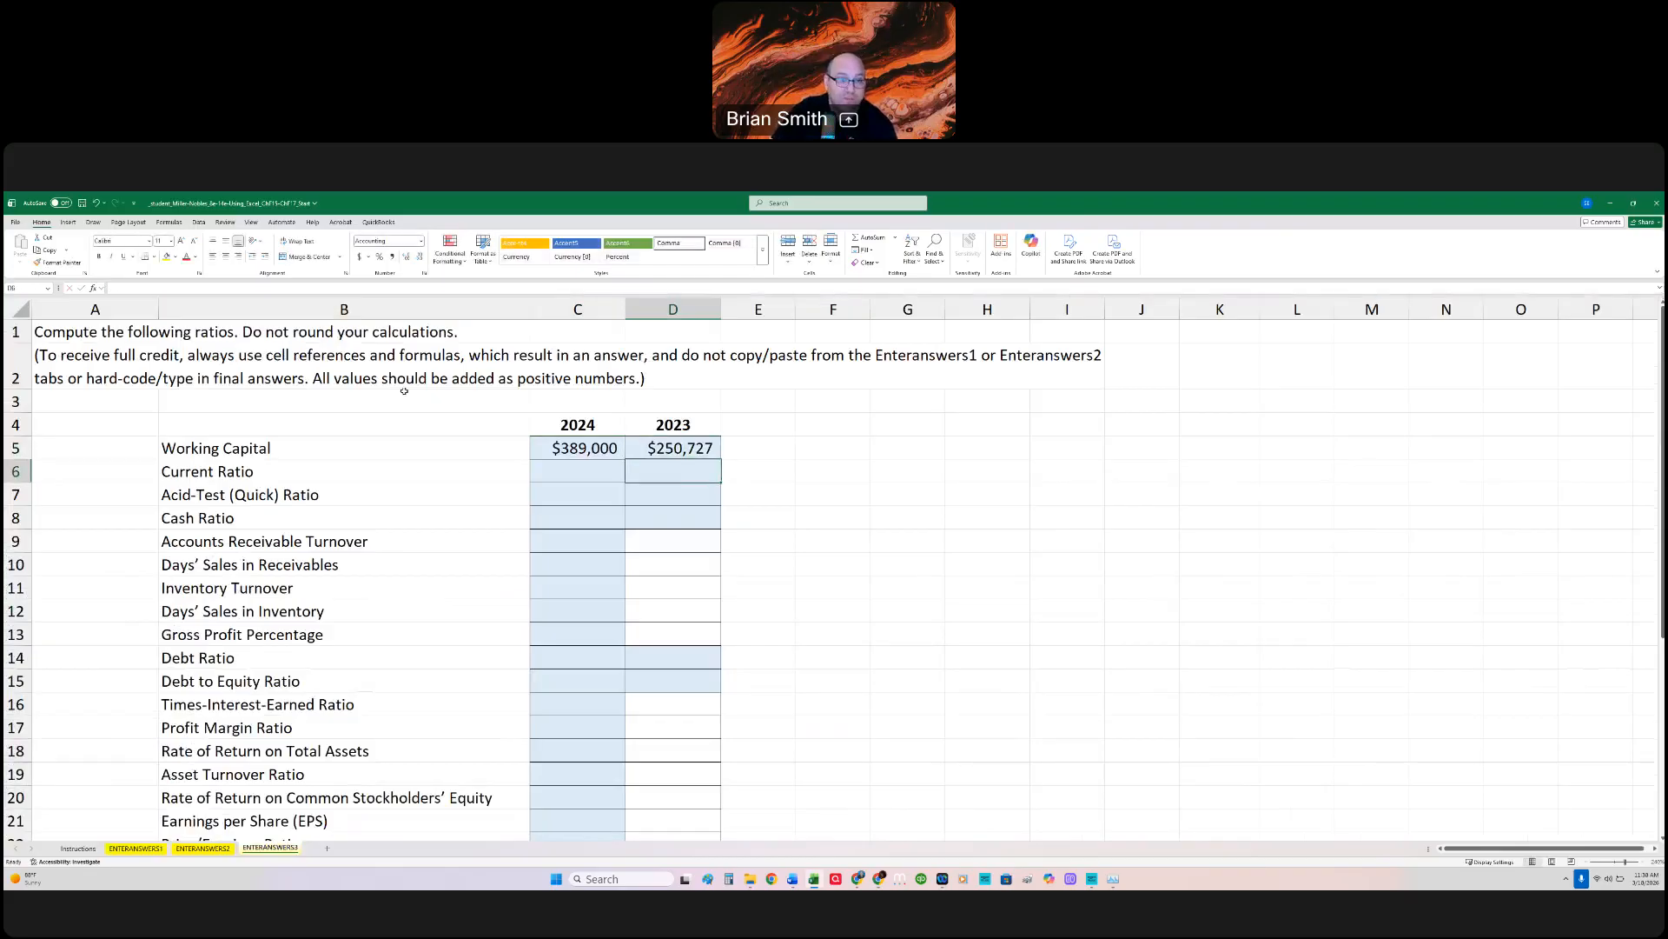
Step: Calculate the 2024 Current Ratio in C6 as =ENTERANSWERS1!C17/ENTERANSWERS1!C25, dividing Total Current Assets by Total Current Liabilities
click(598, 475)
text(=)
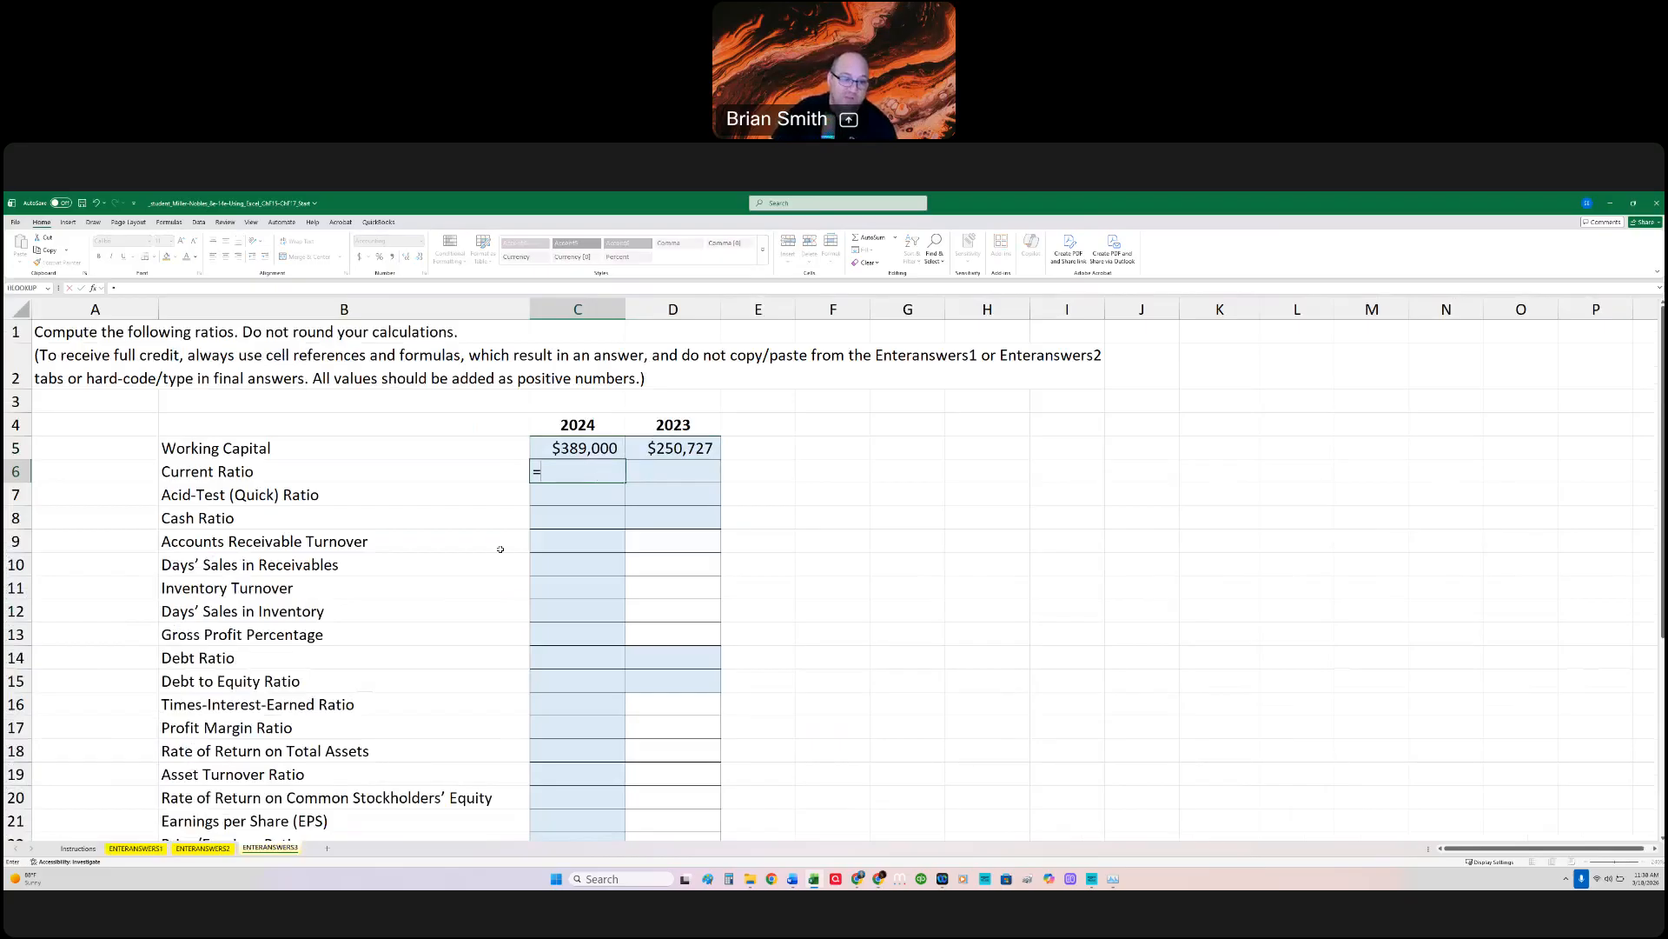
click(148, 849)
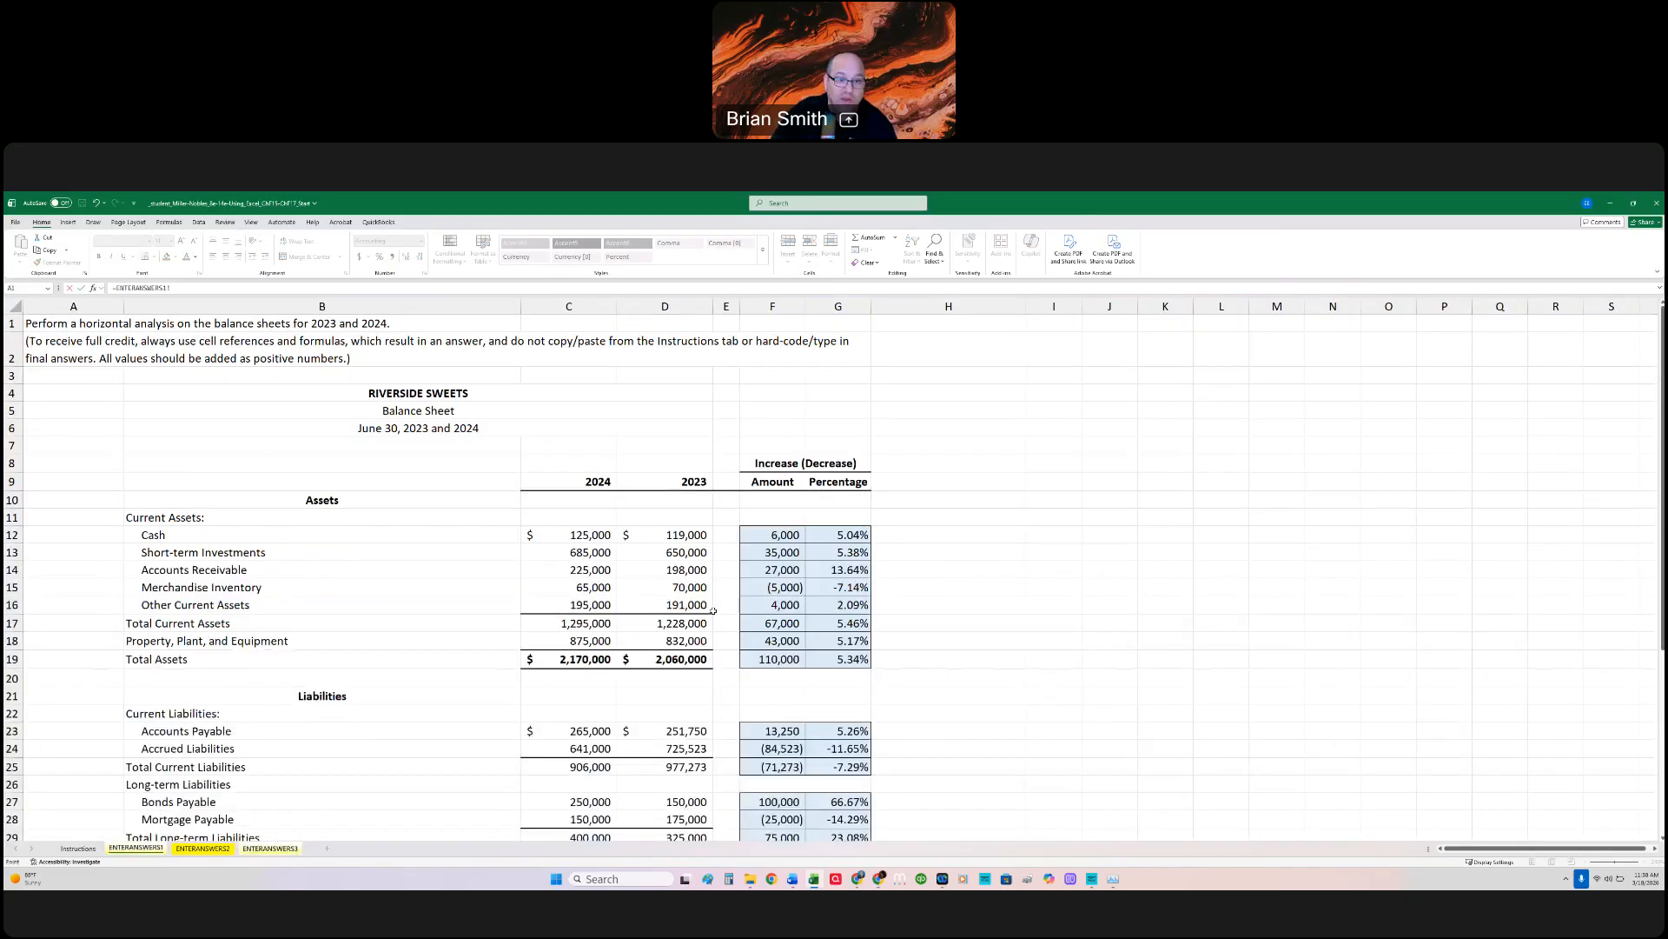
click(596, 623)
text(/)
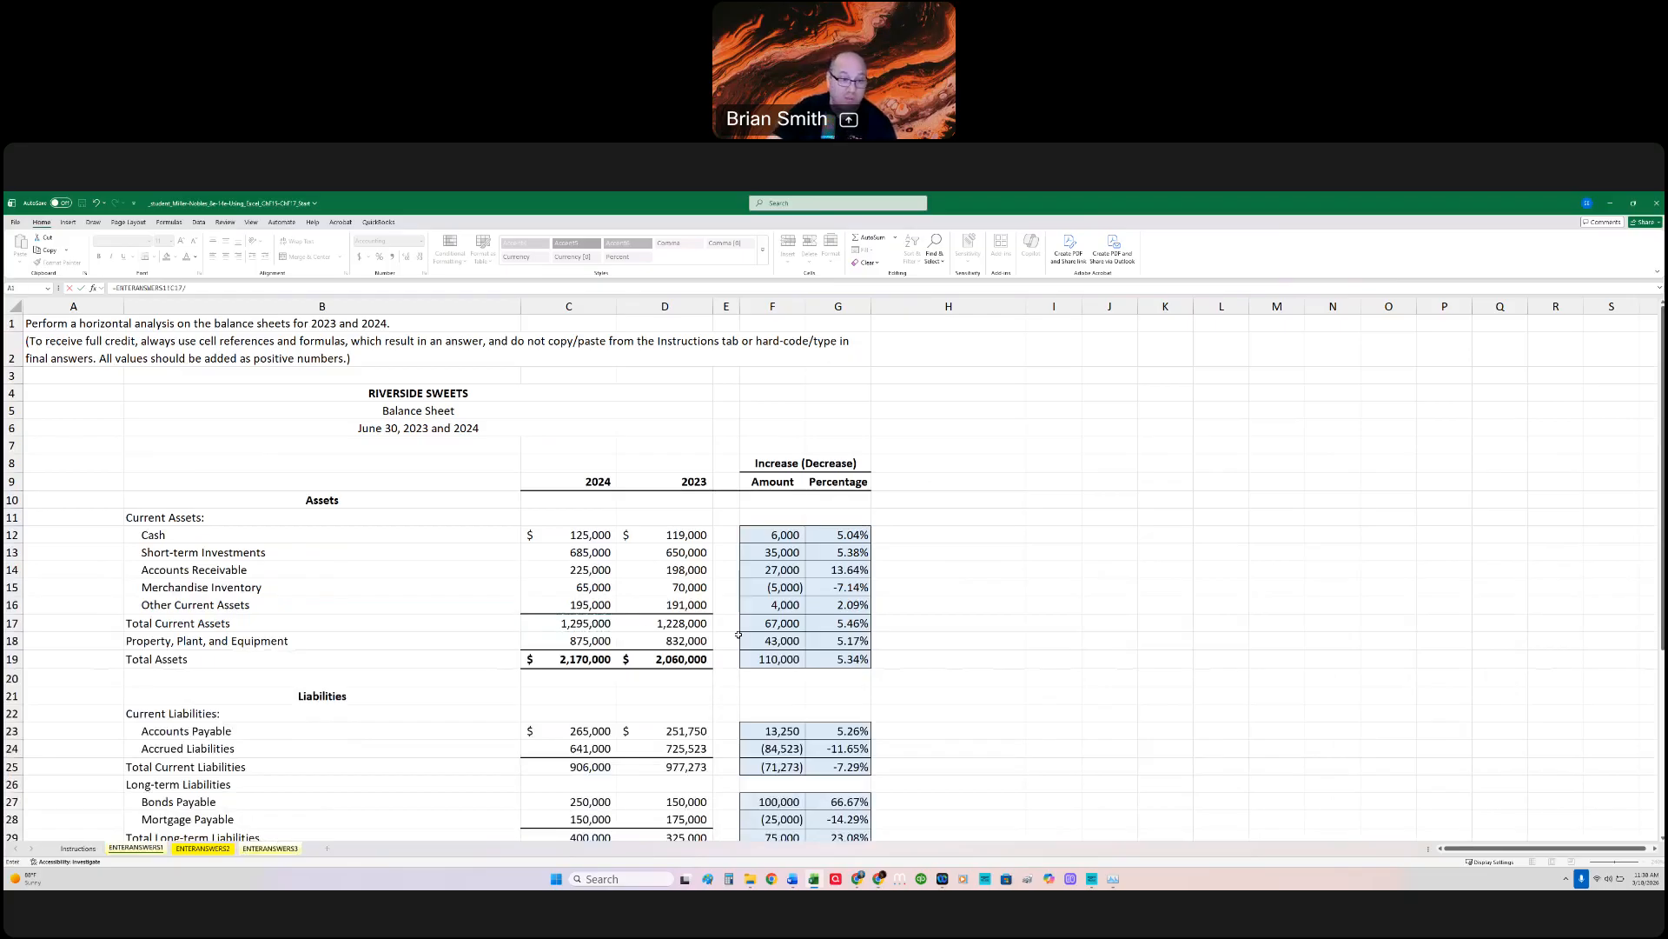
click(596, 767)
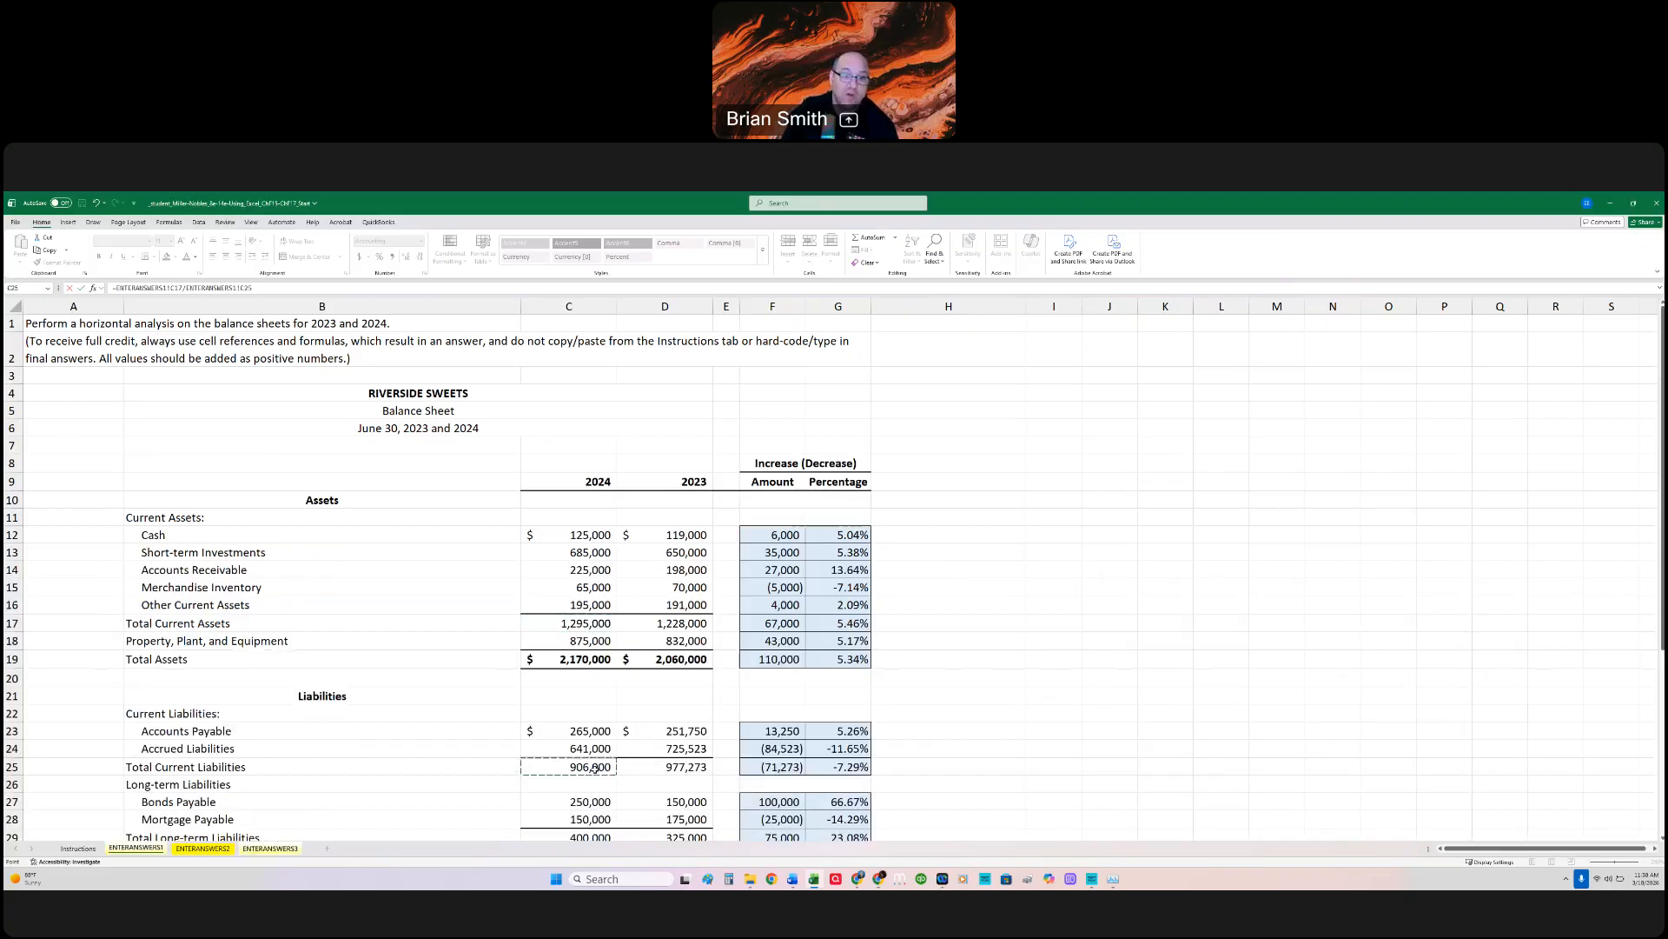
key(Return)
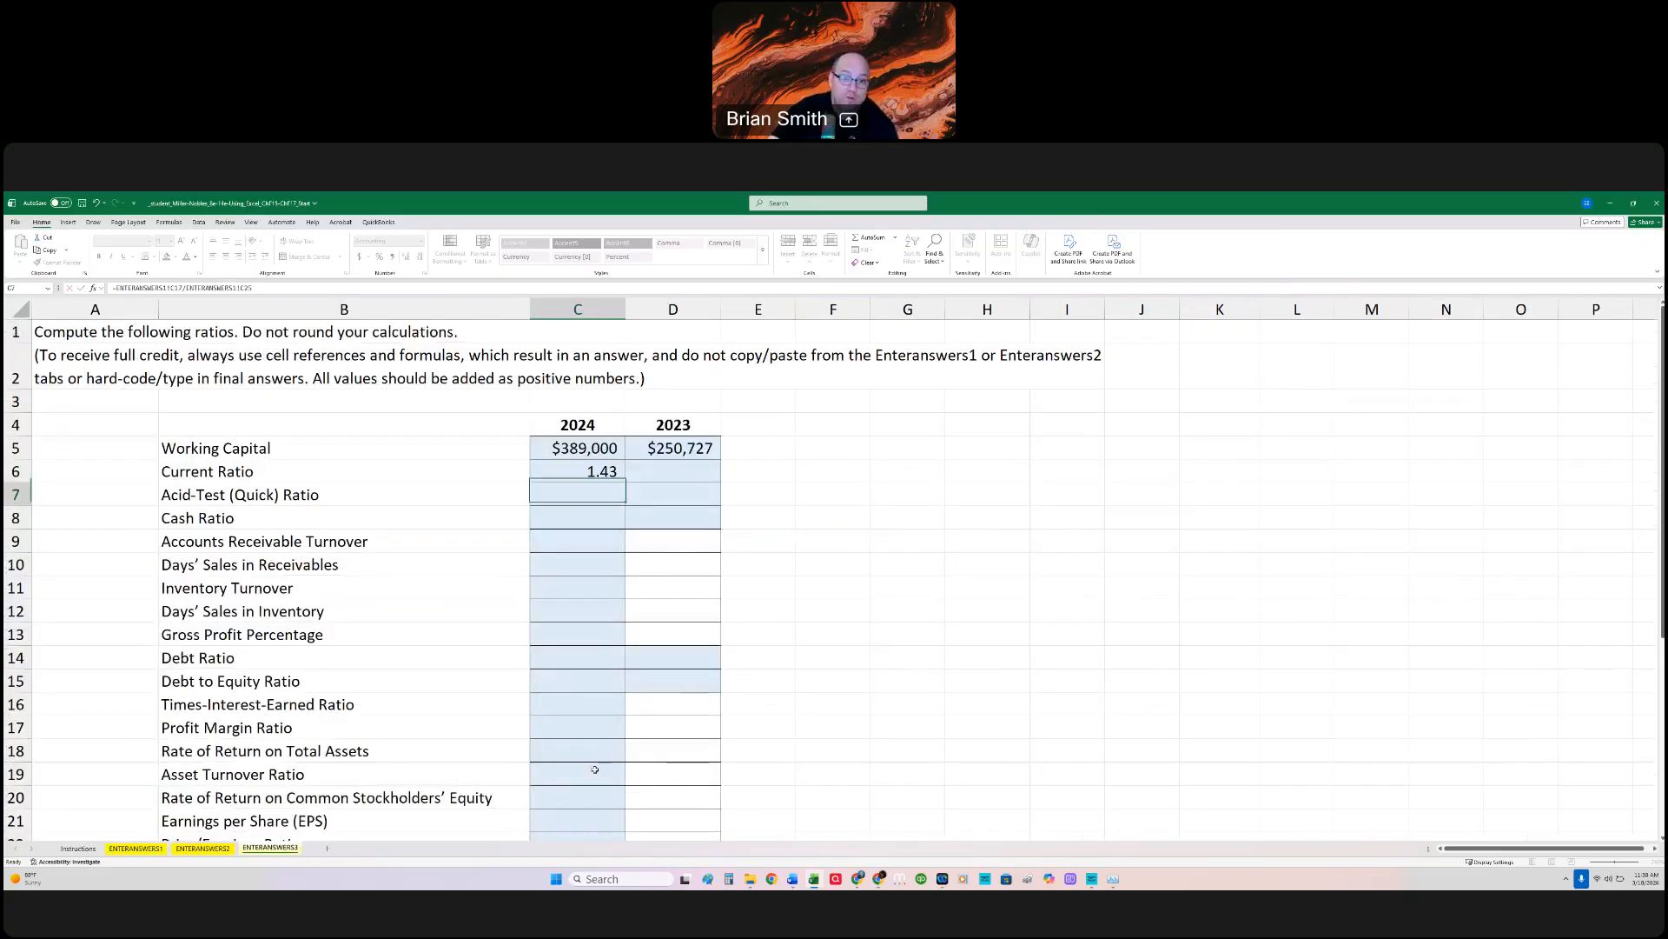
Step: Calculate the 2023 Current Ratio in D6 as =ENTERANSWERS1!D17/ENTERANSWERS1!D25
click(683, 472)
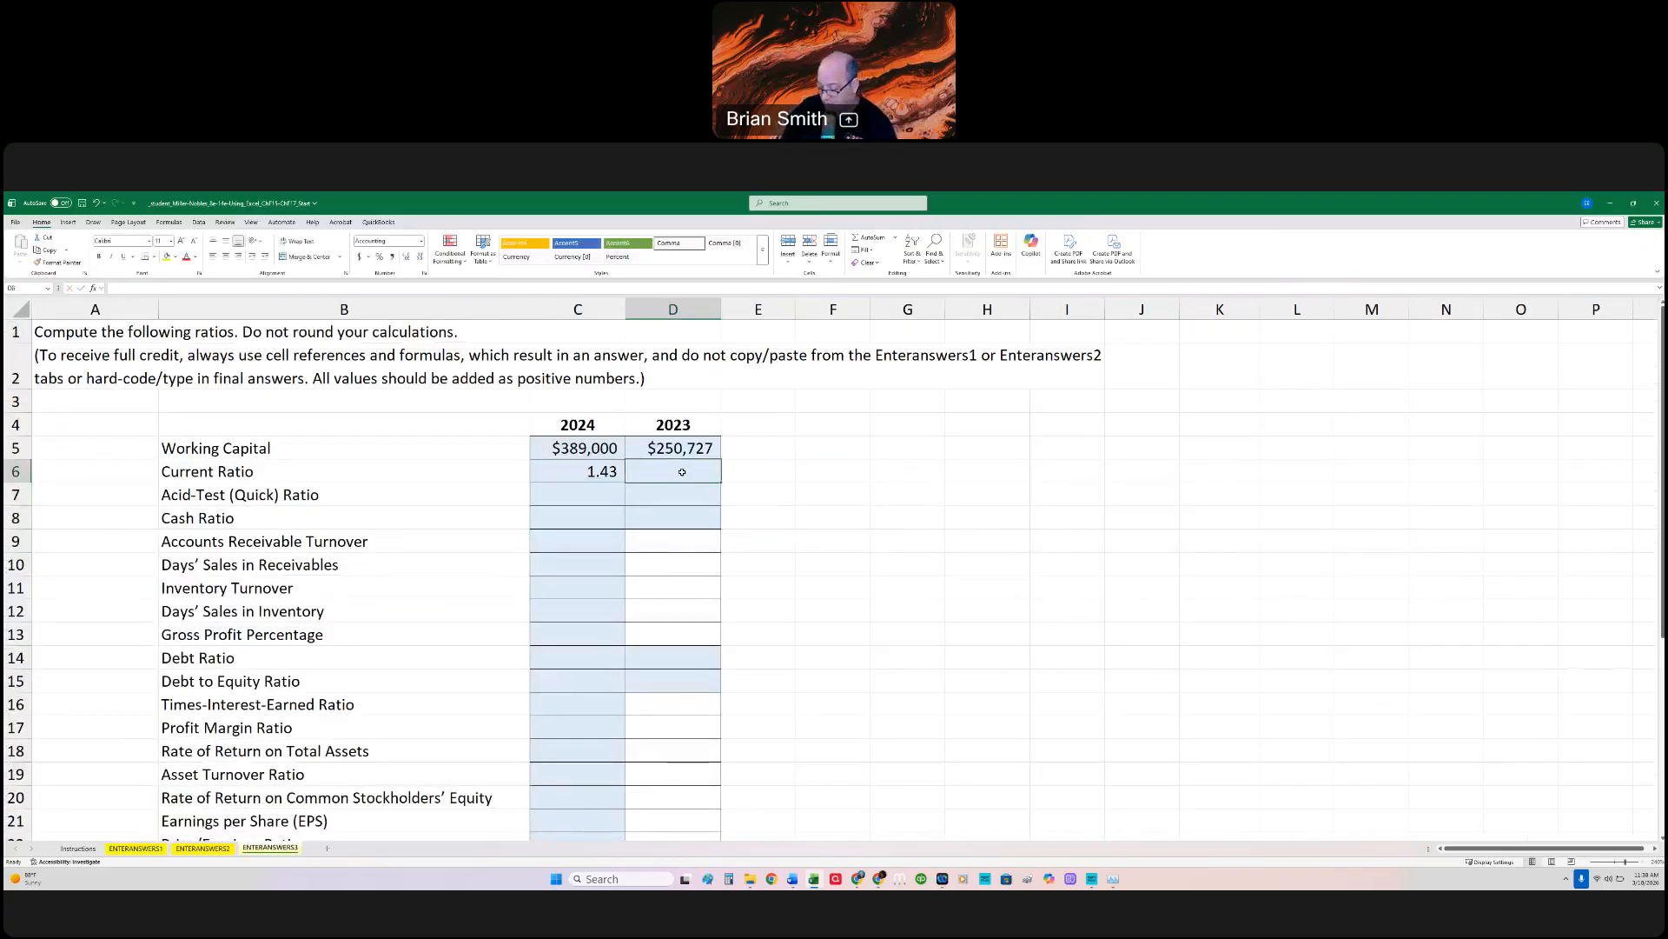
text(=)
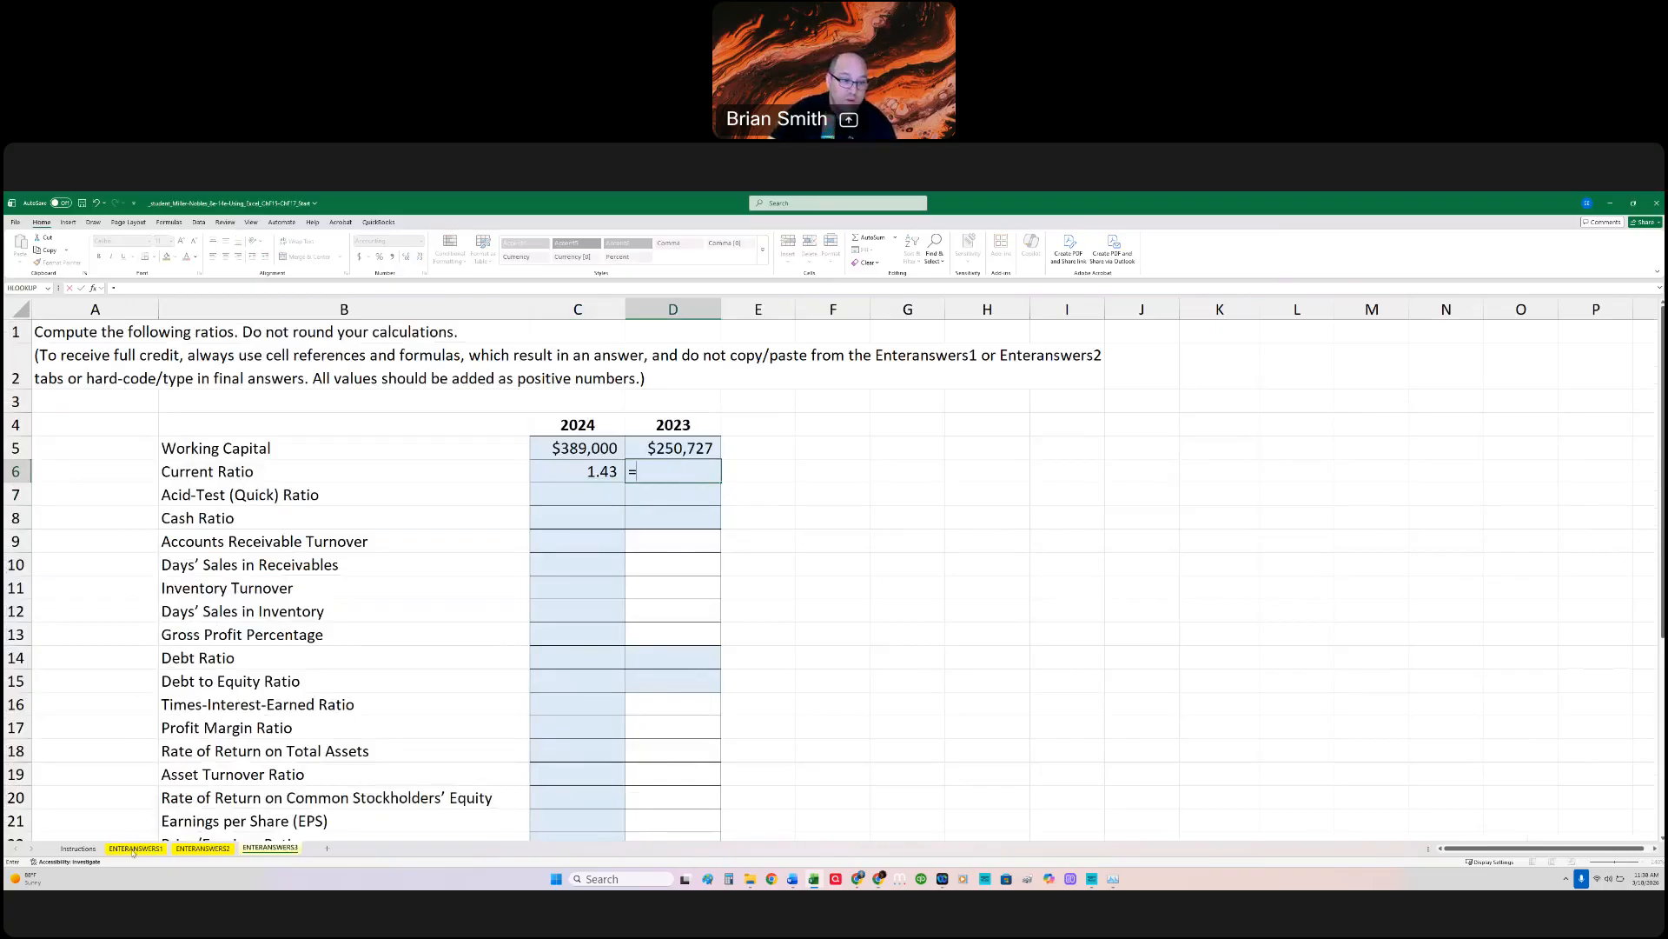
click(136, 848)
click(683, 621)
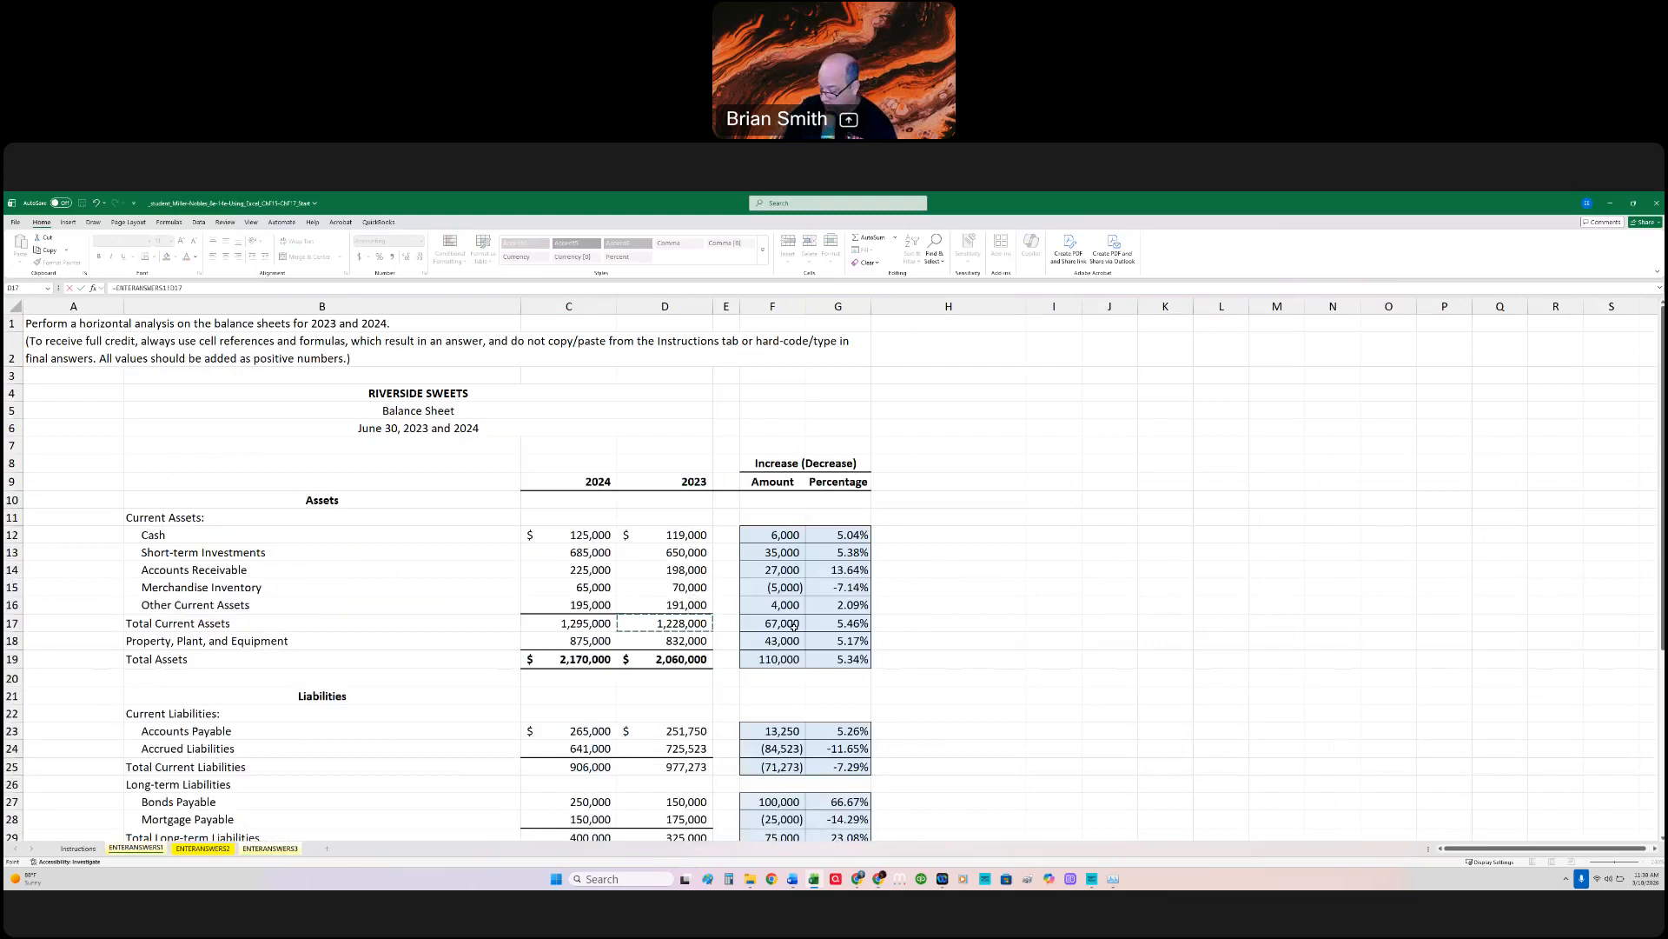
text(/)
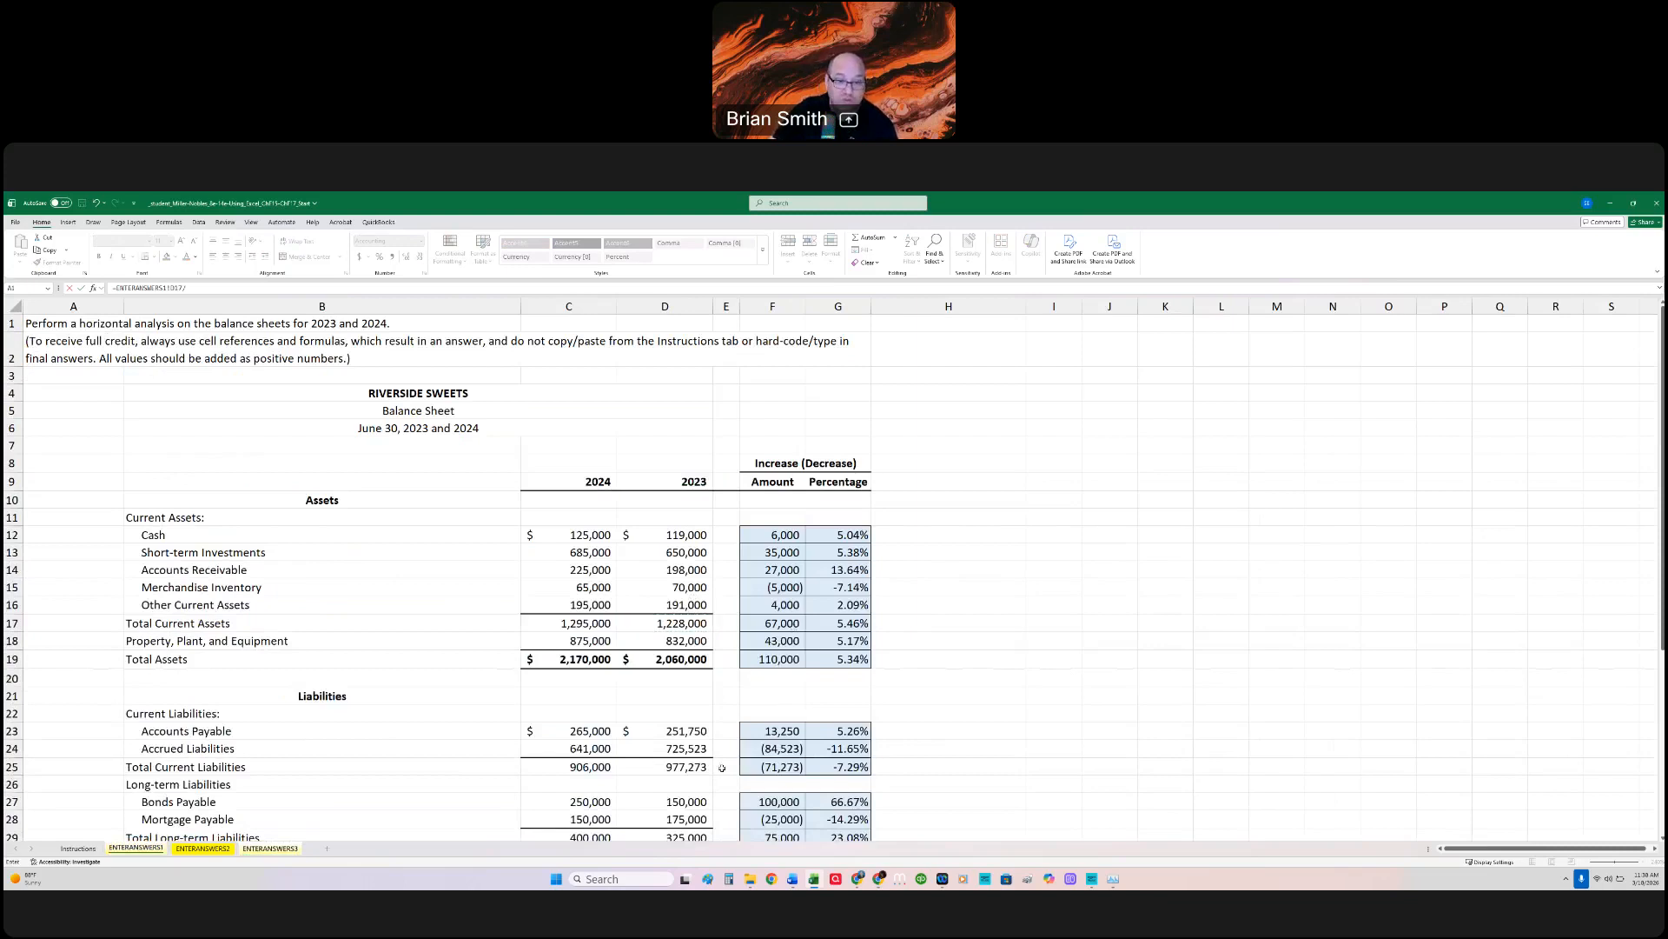
click(686, 768)
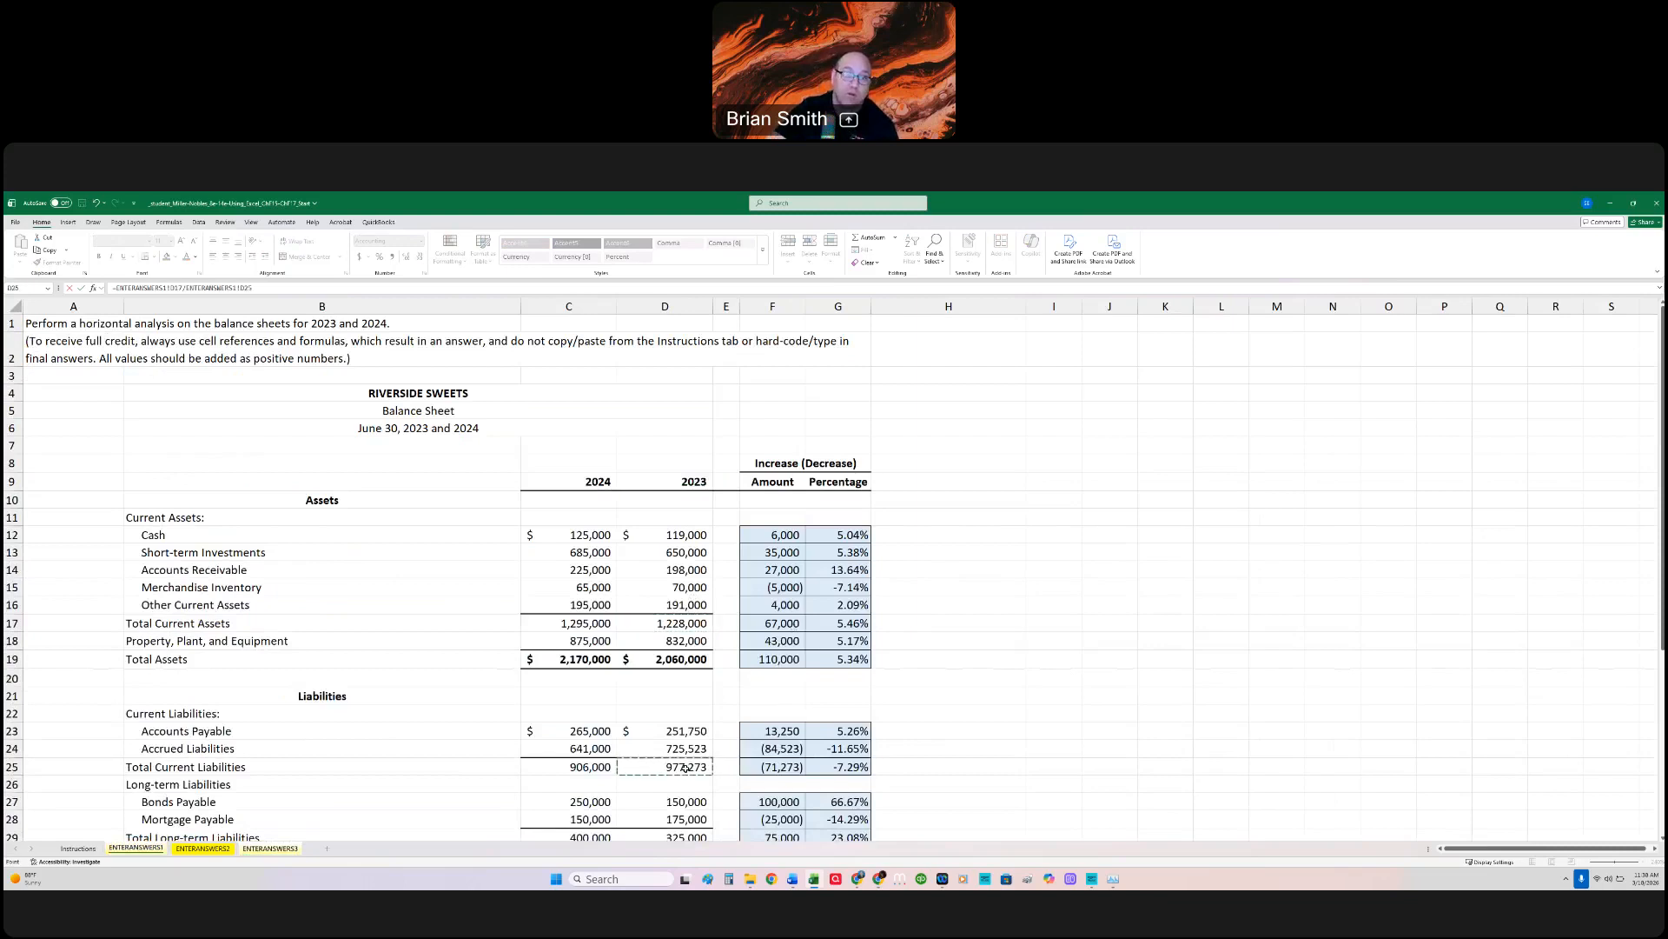
key(Return)
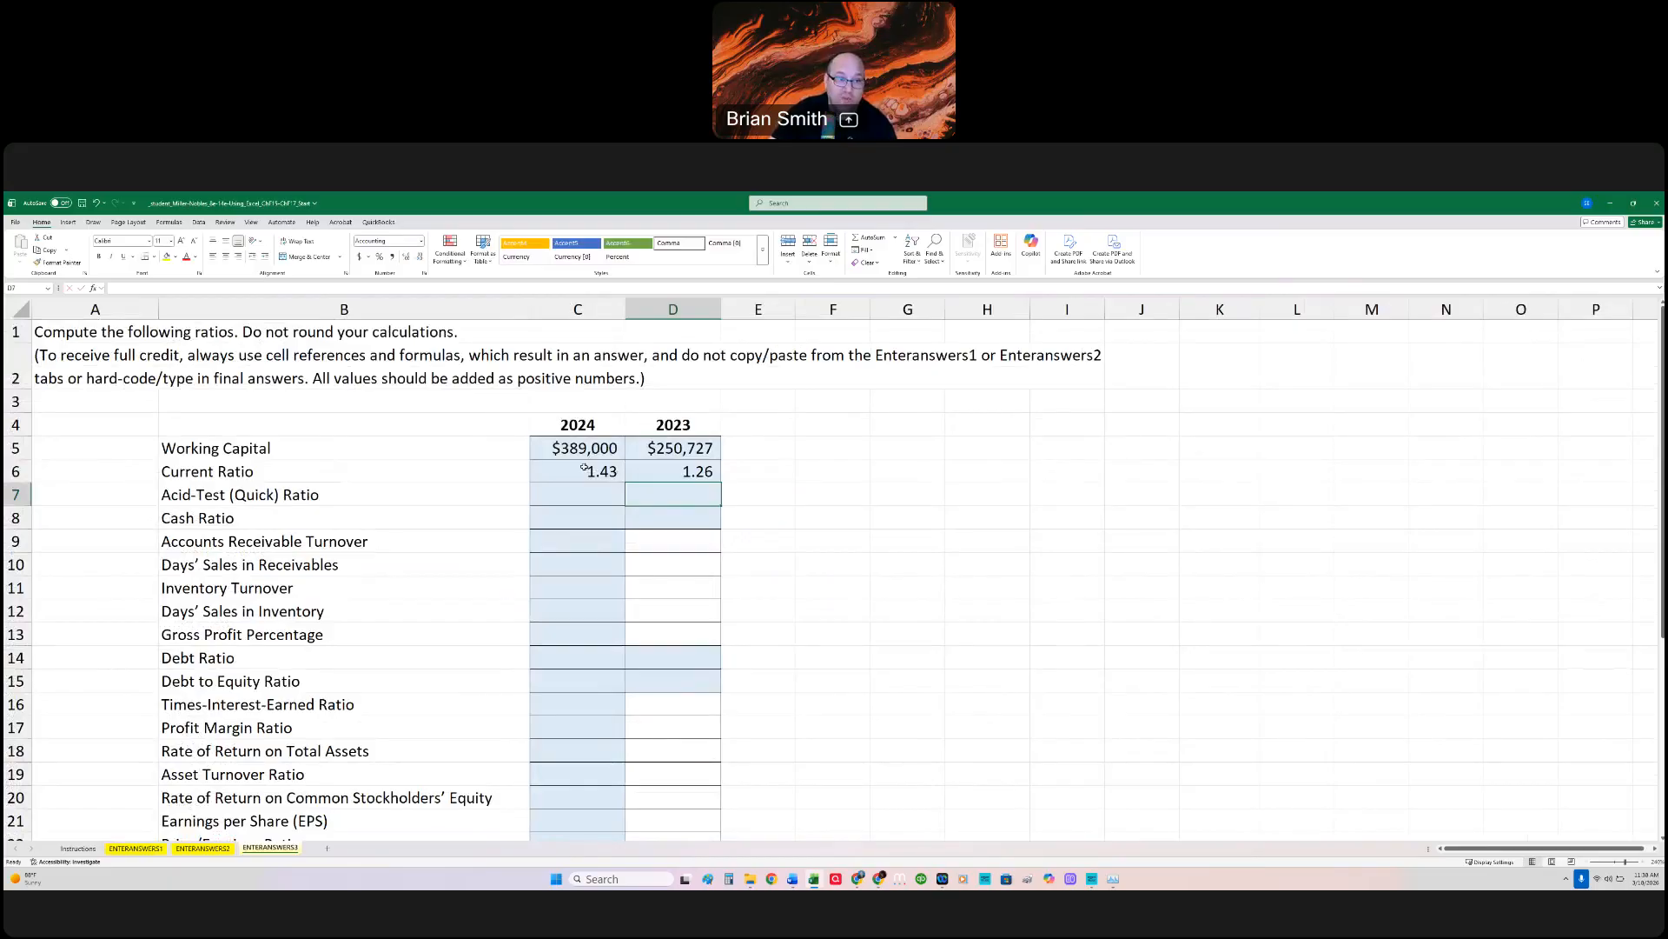
click(600, 494)
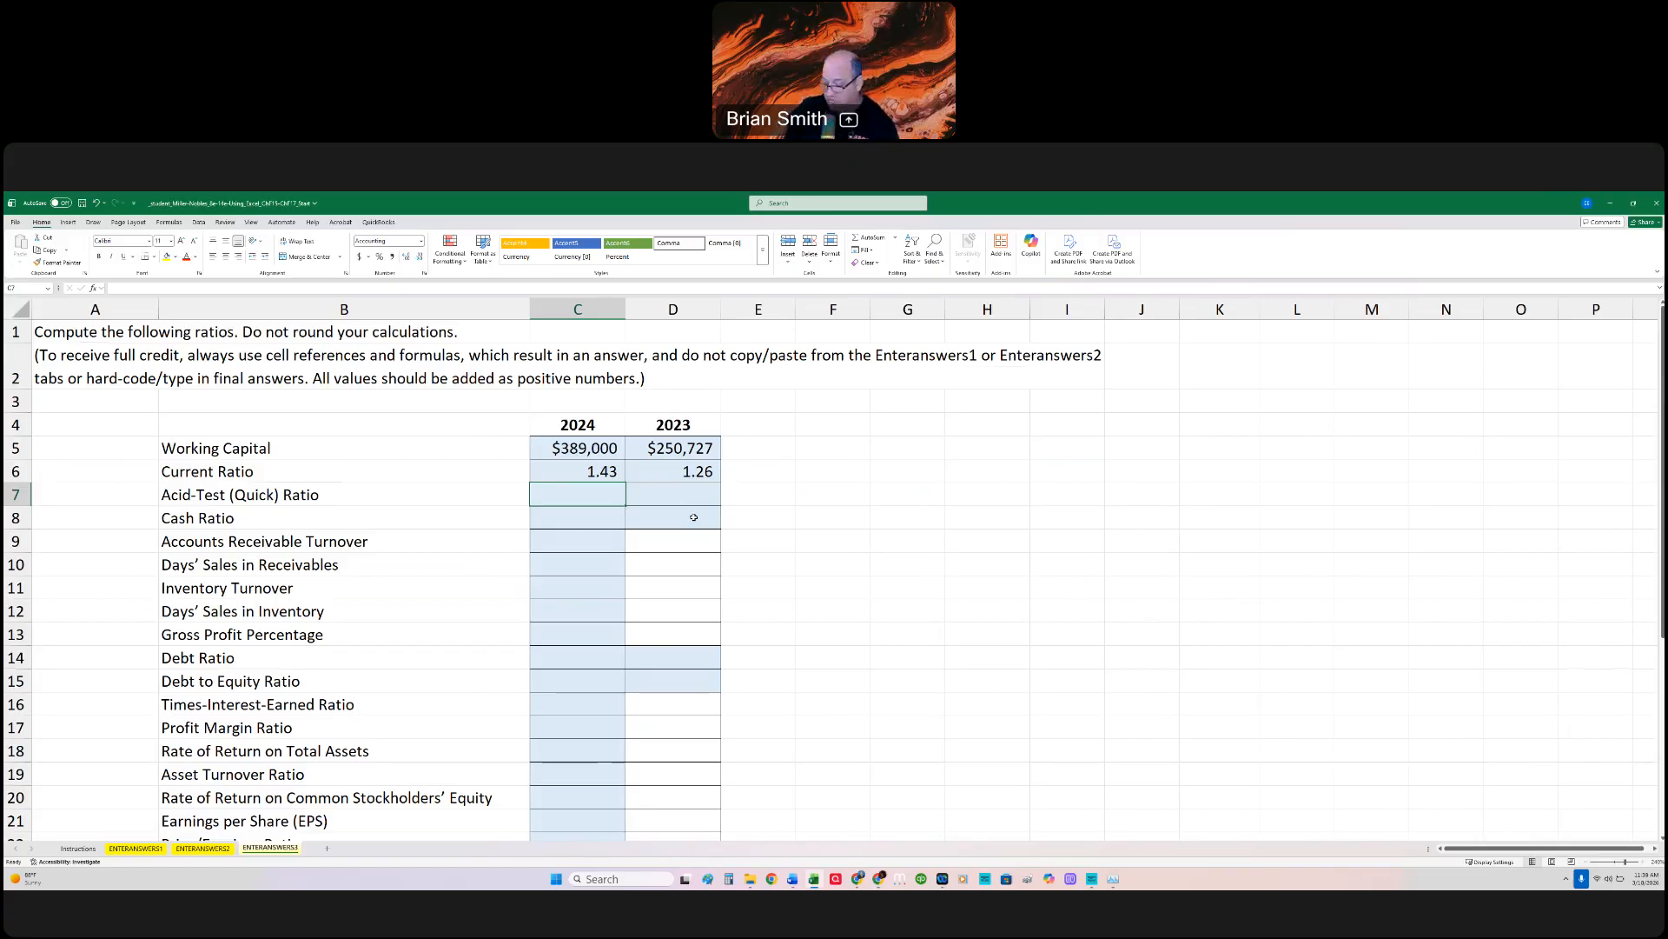
text(=)
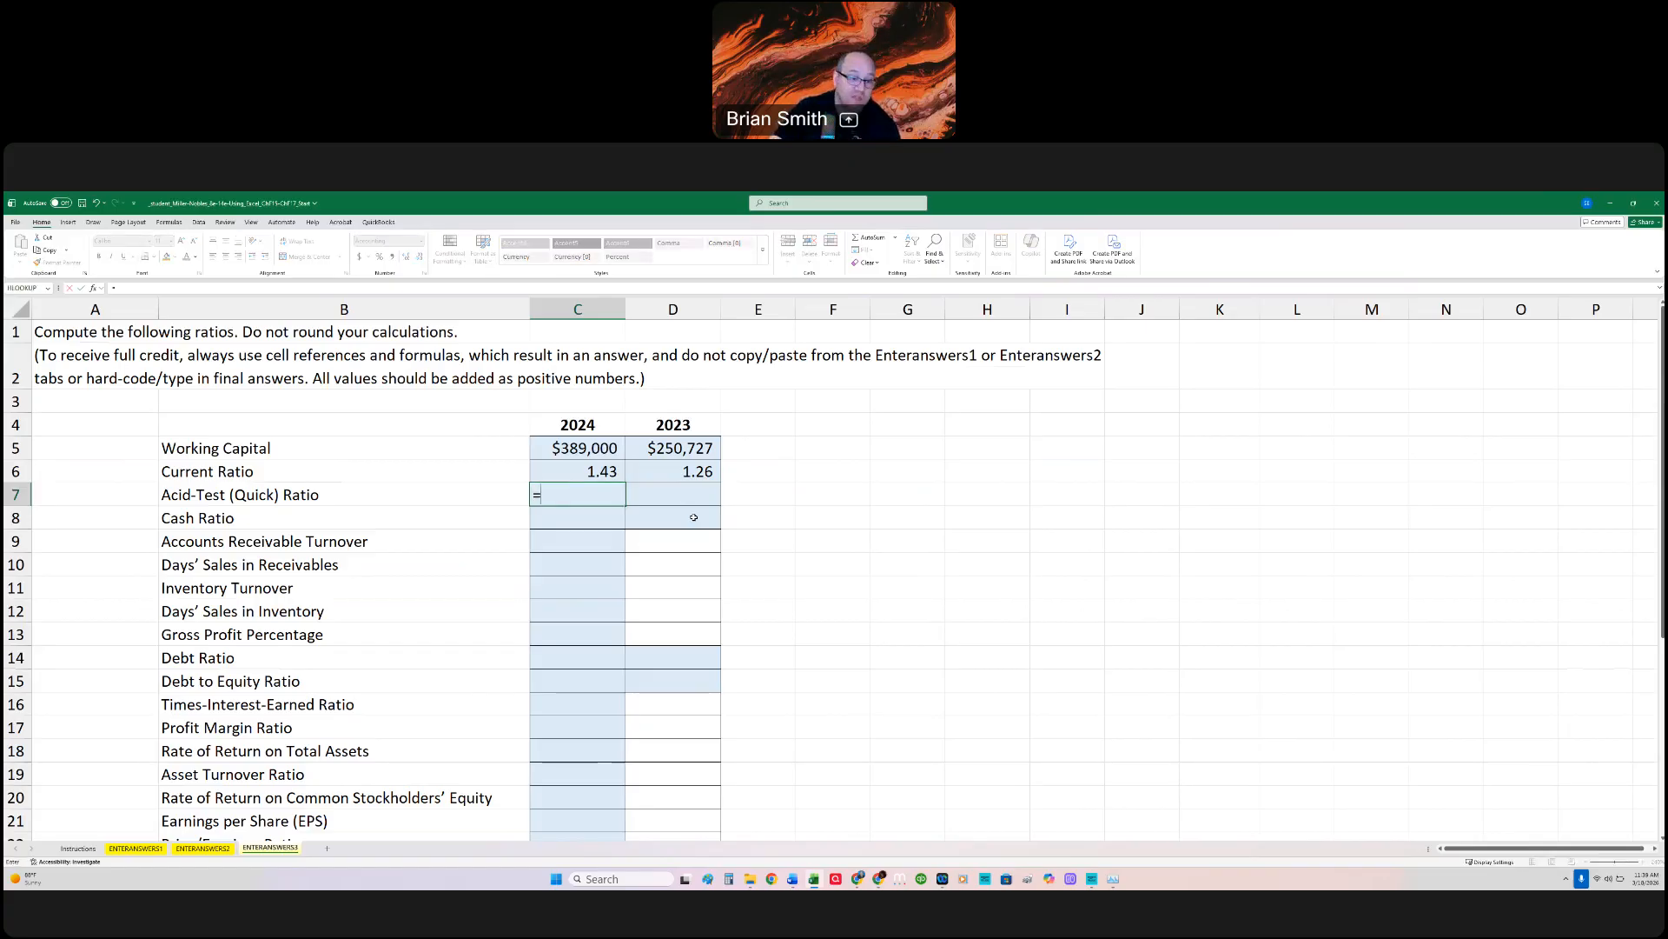
click(137, 849)
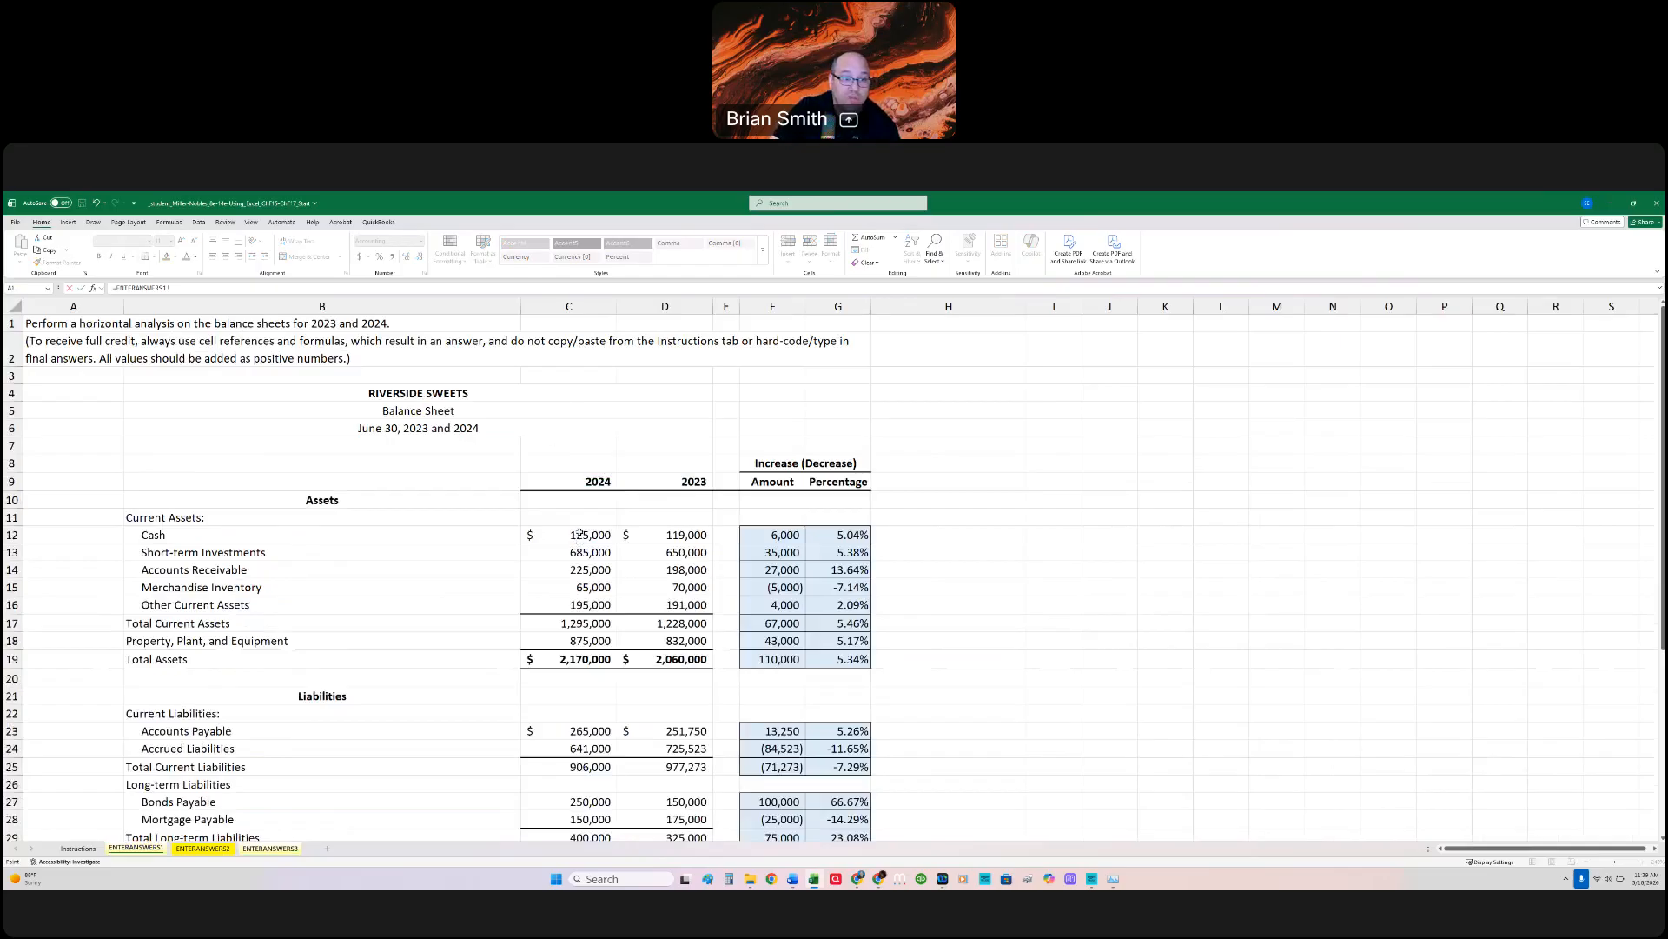
click(118, 288)
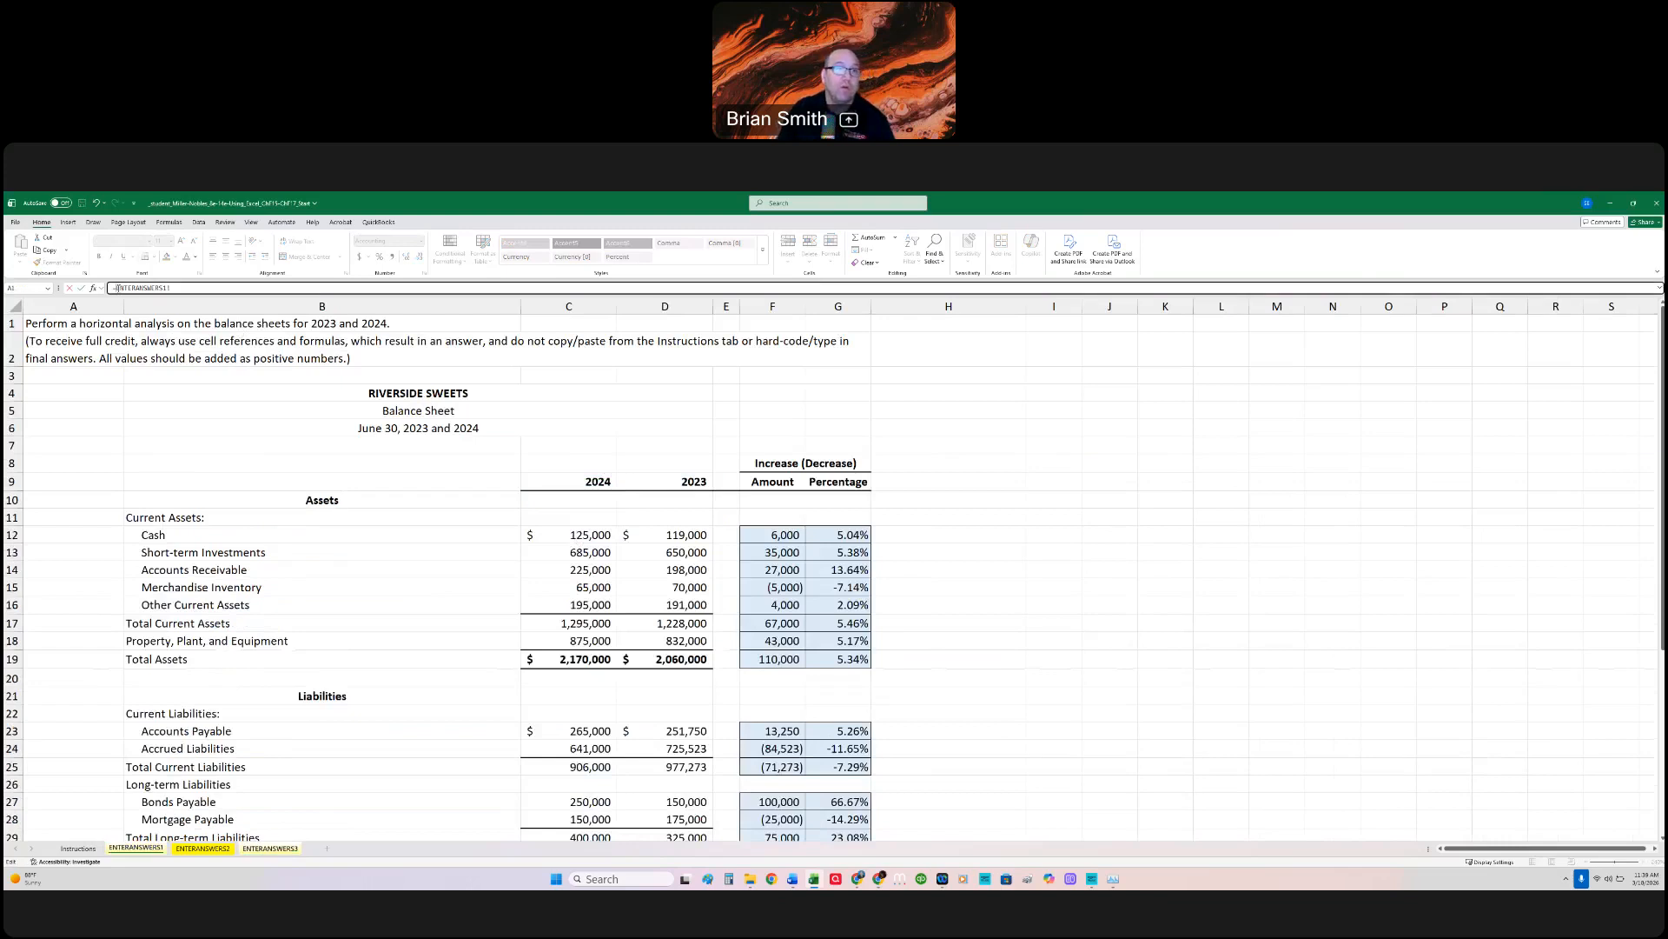
text(sum()
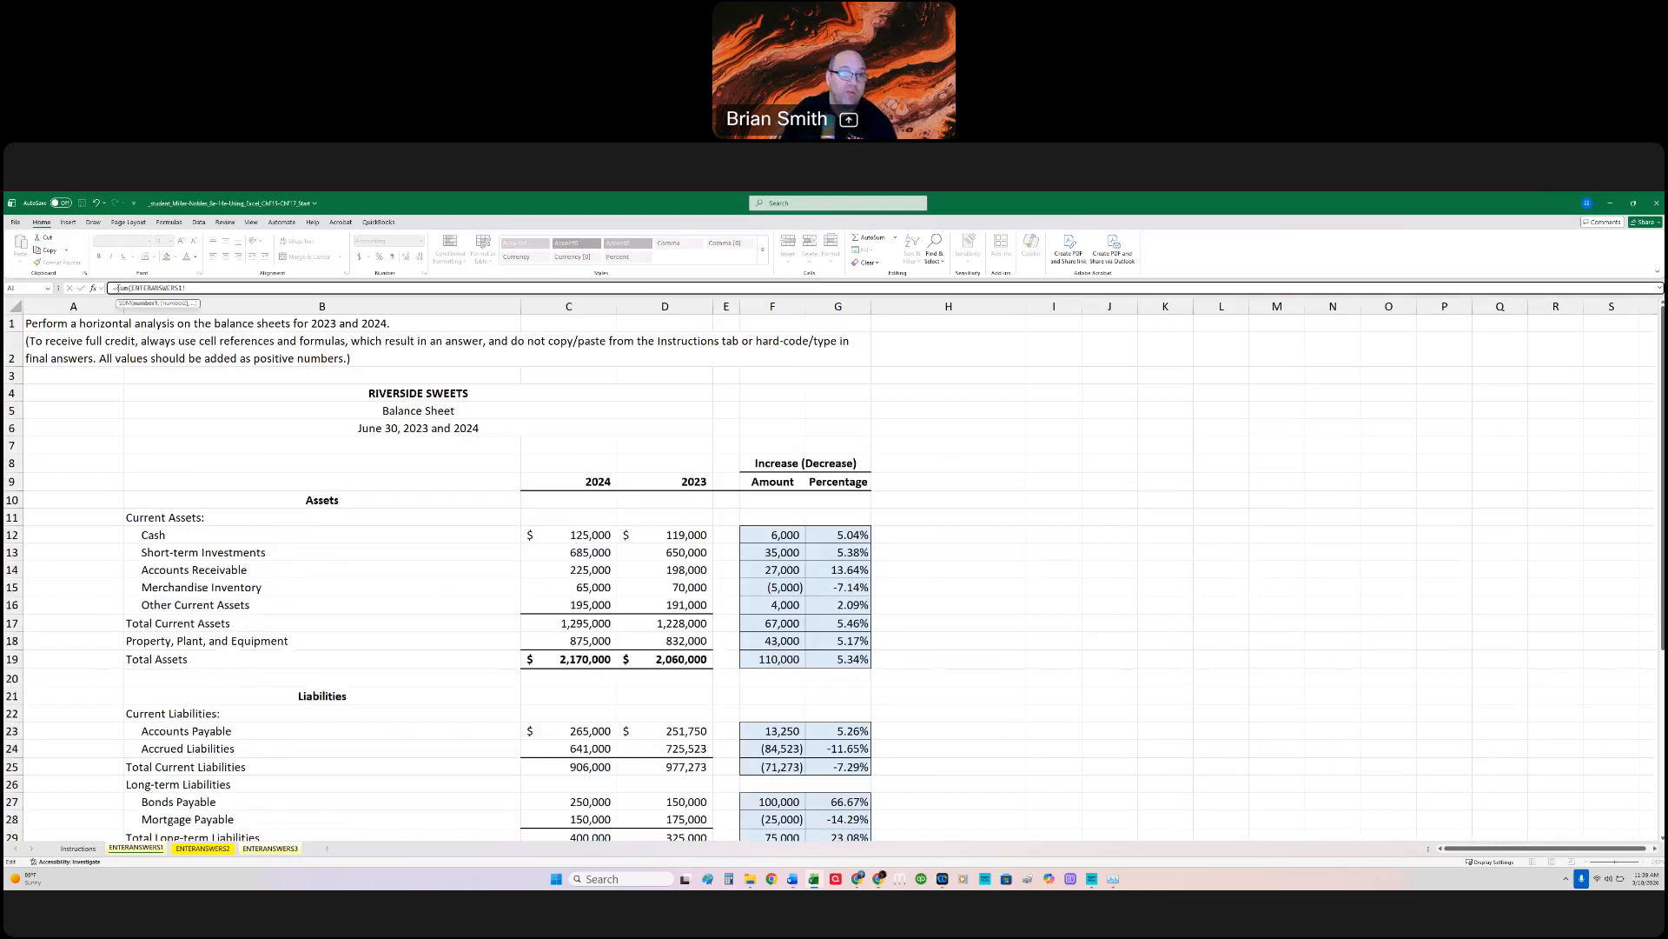
key(shift+End)
key(Delete)
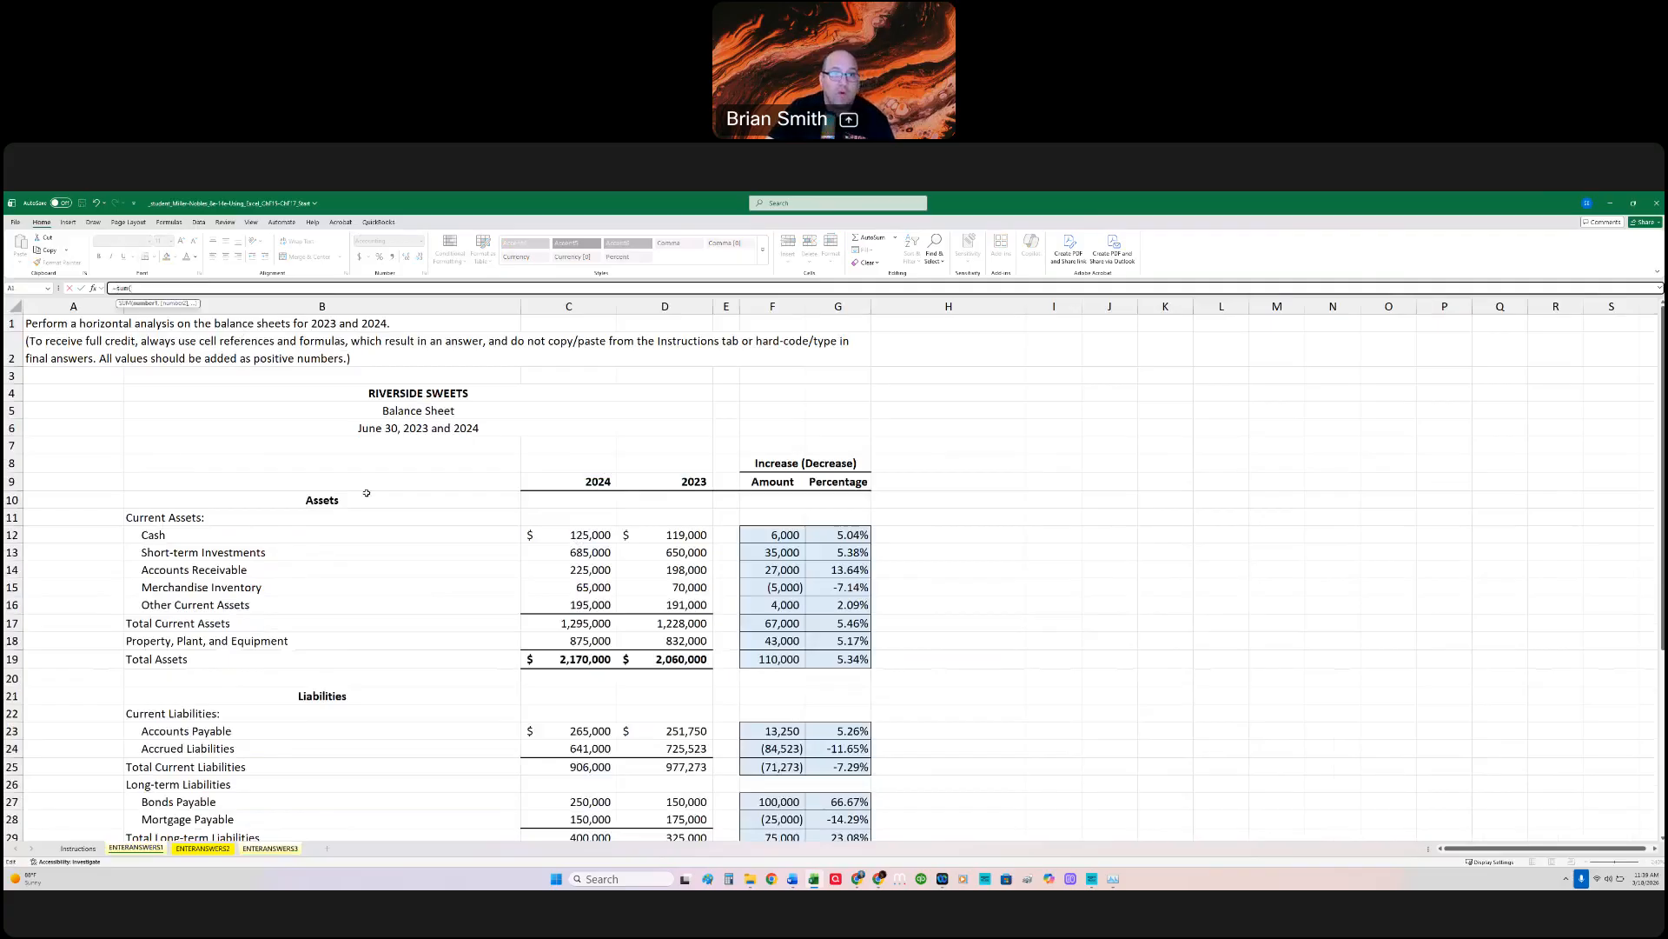
key(Escape)
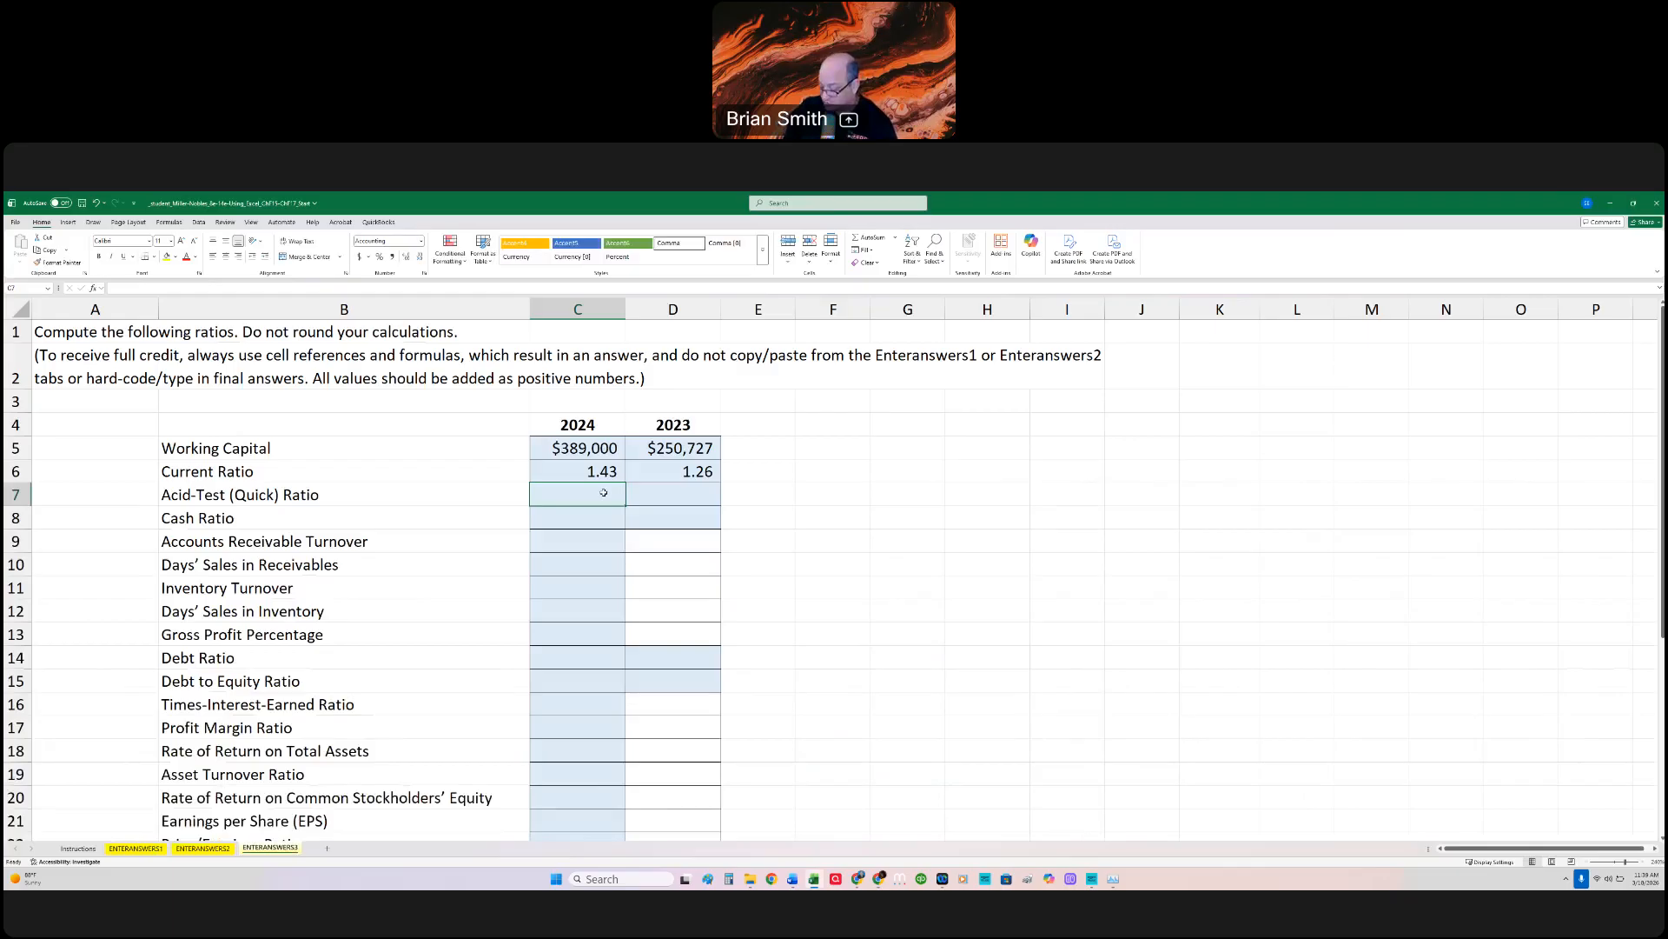
Step: Calculate the 2024 Acid-Test Ratio in C7 as =SUM(ENTERANSWERS1!C12:C14)/ENTERANSWERS1!C25, covering cash, short-term investments and receivables
text(=s)
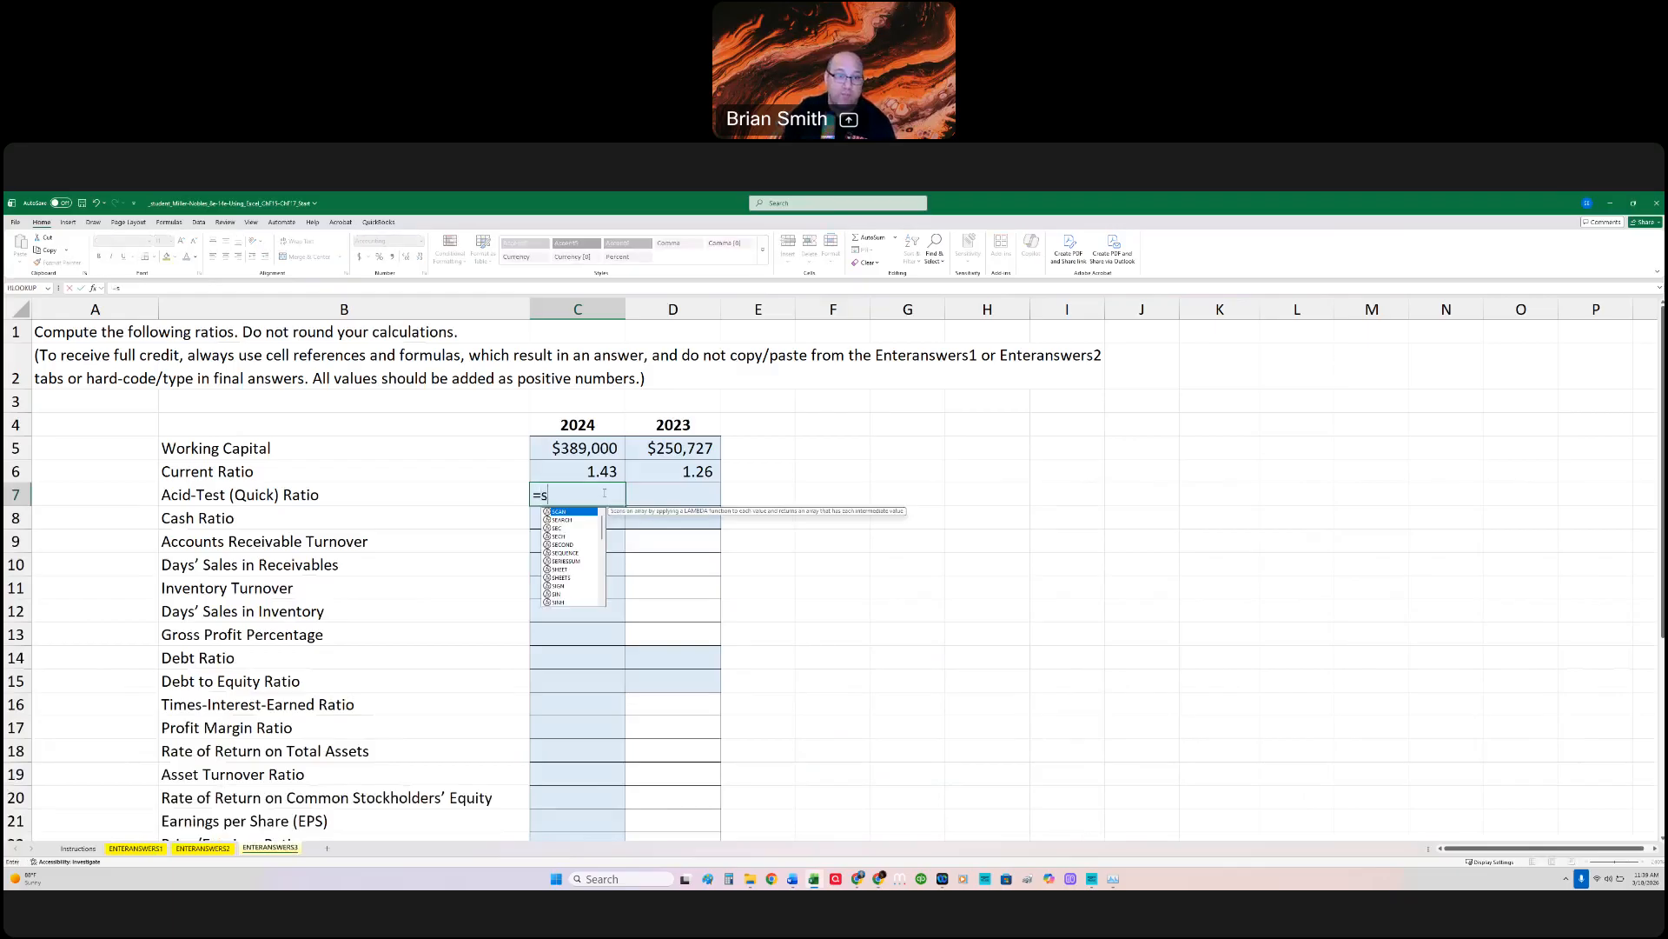
text(um()
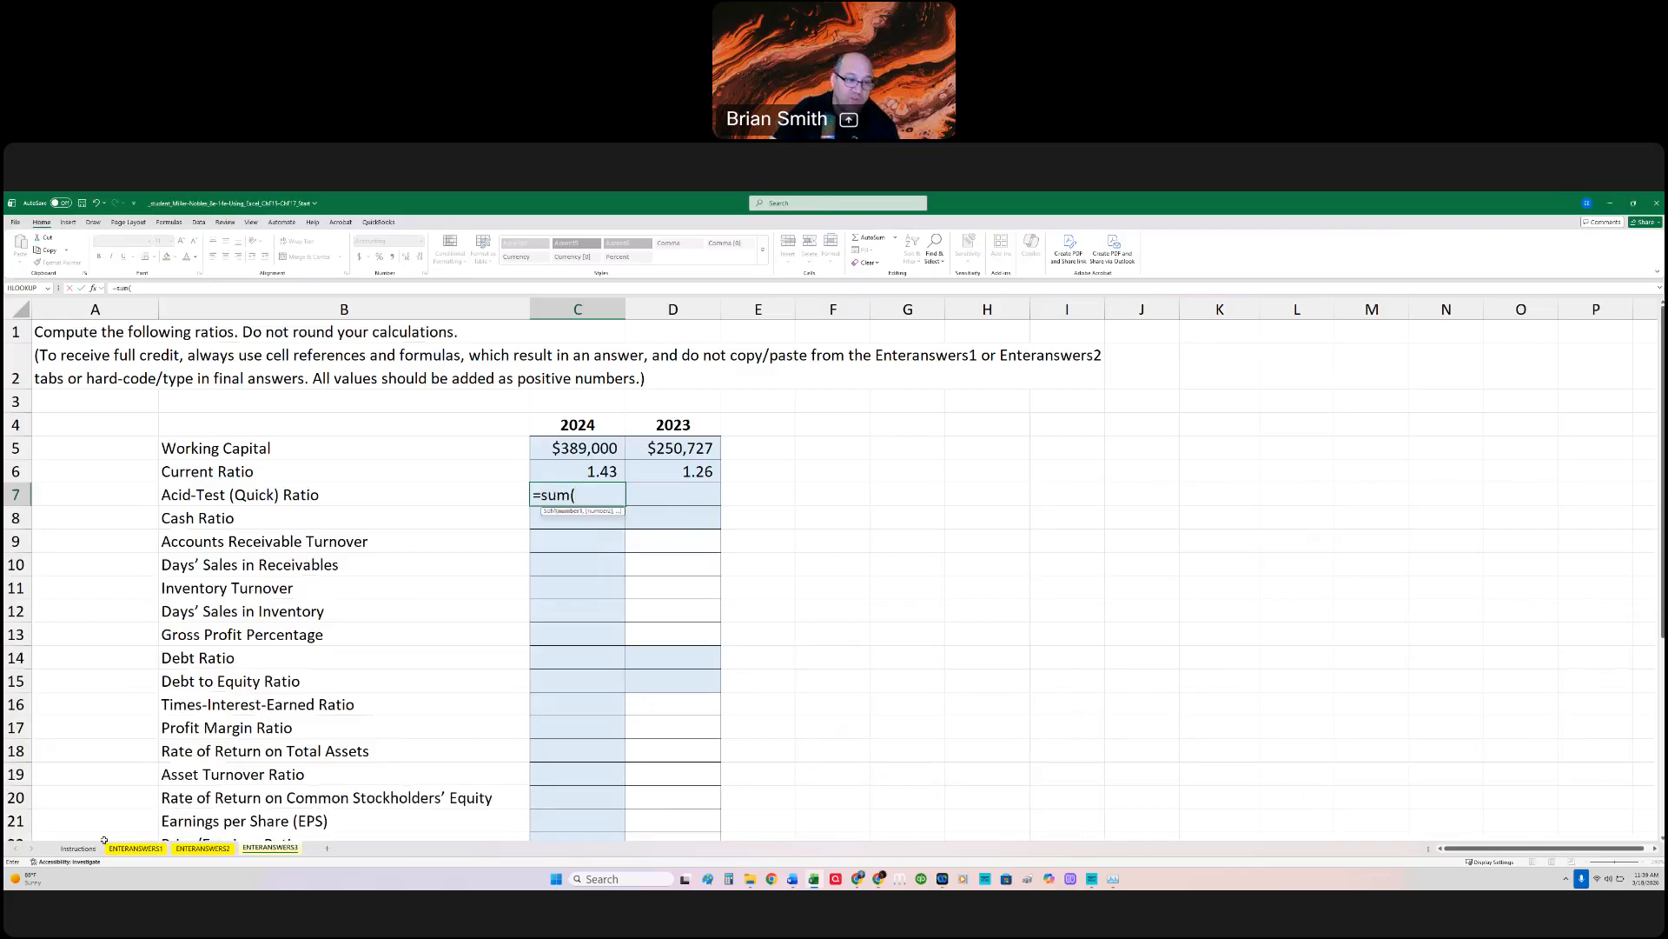
click(155, 848)
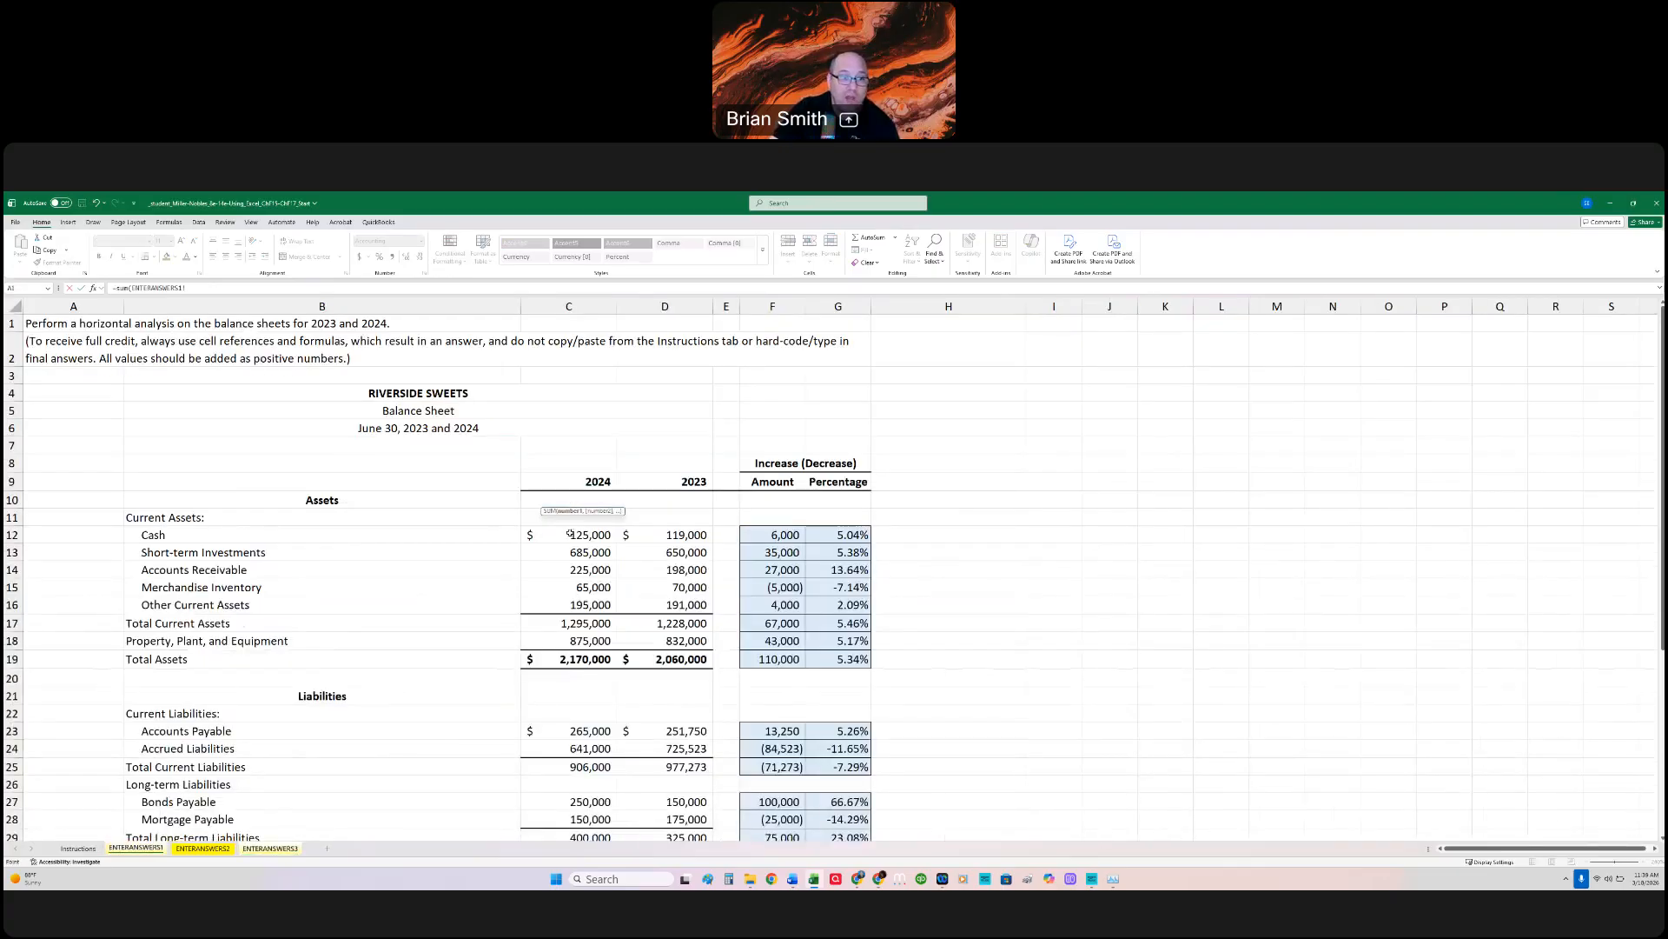
drag(569, 533, 571, 551)
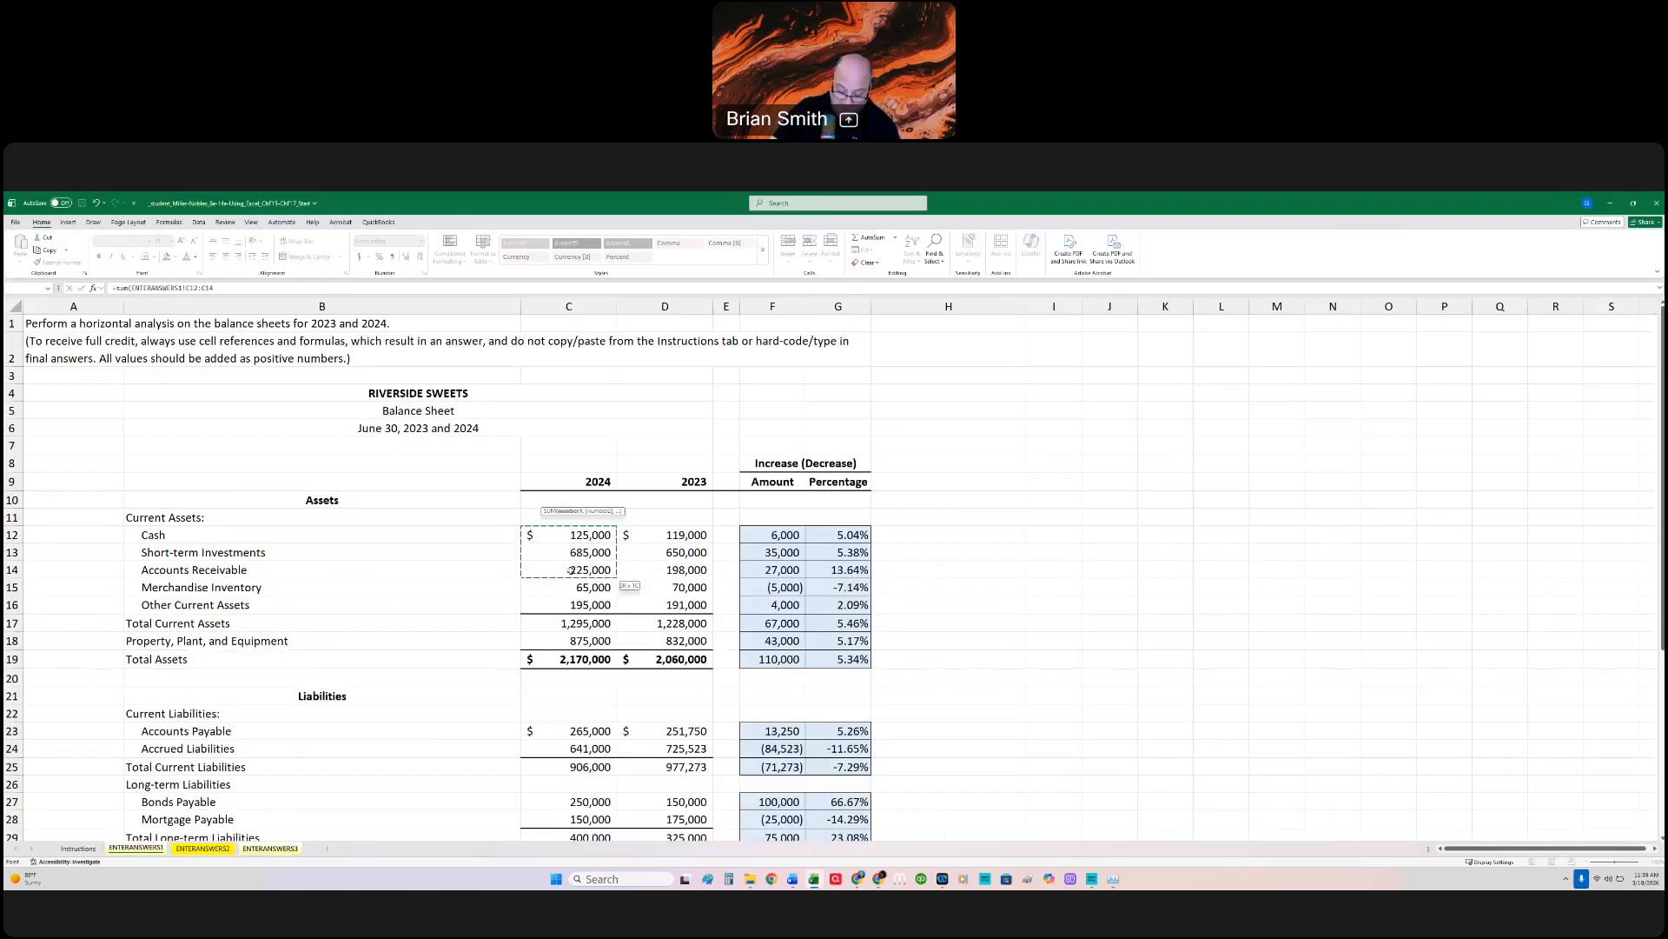
drag(571, 570, 571, 570)
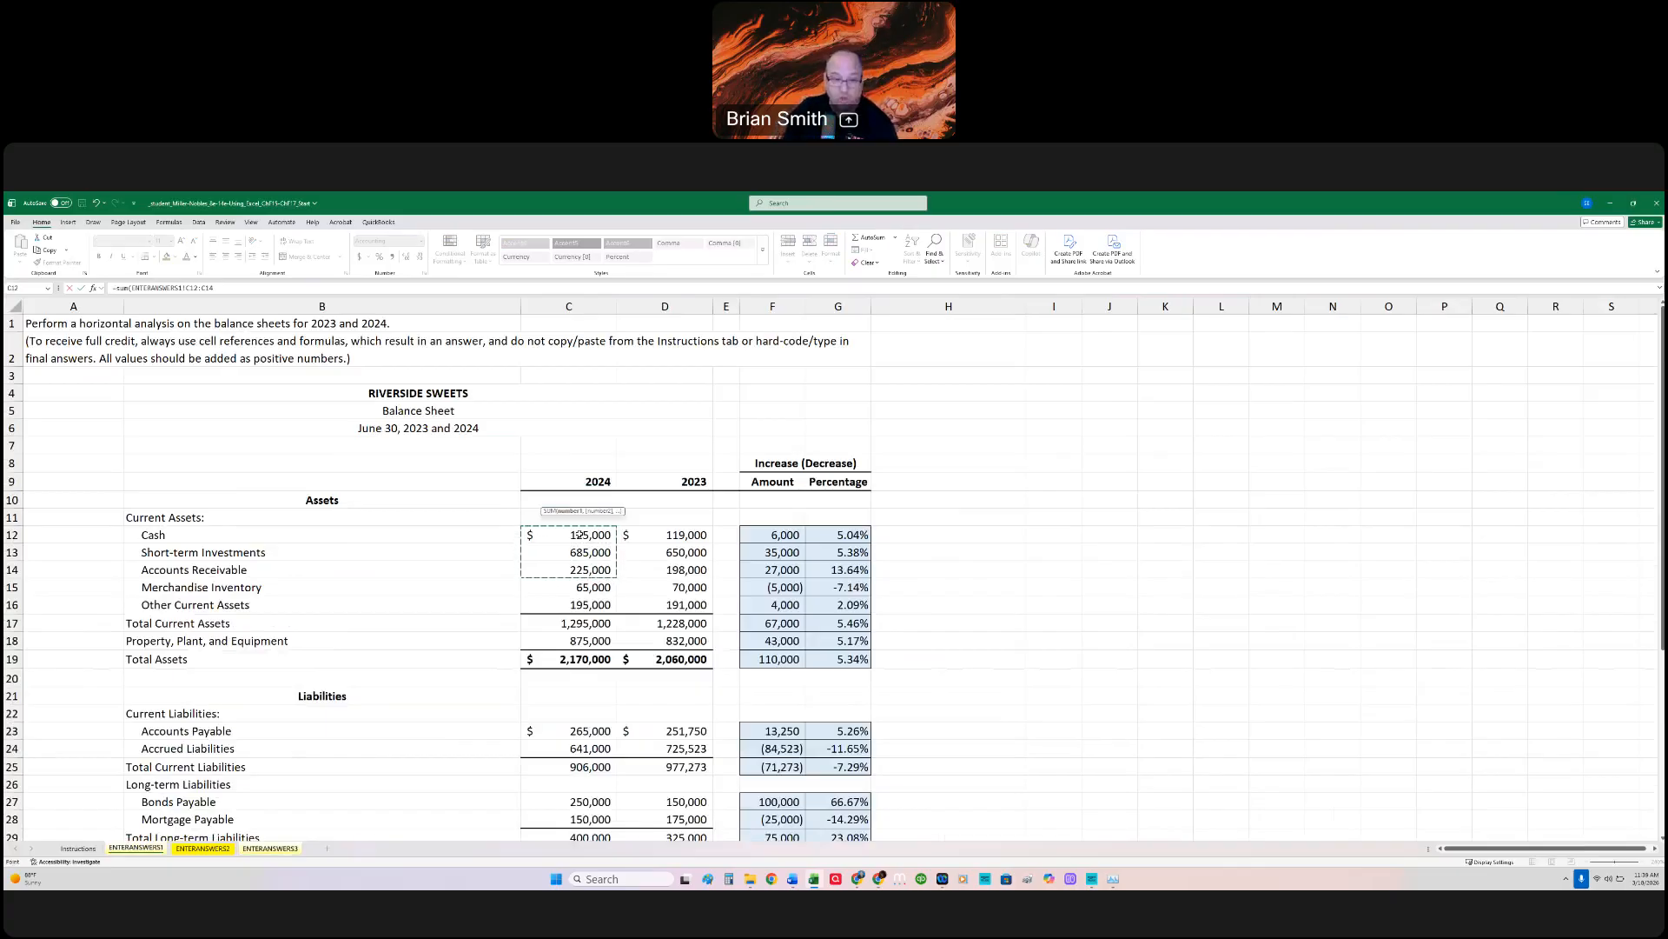
text()/)
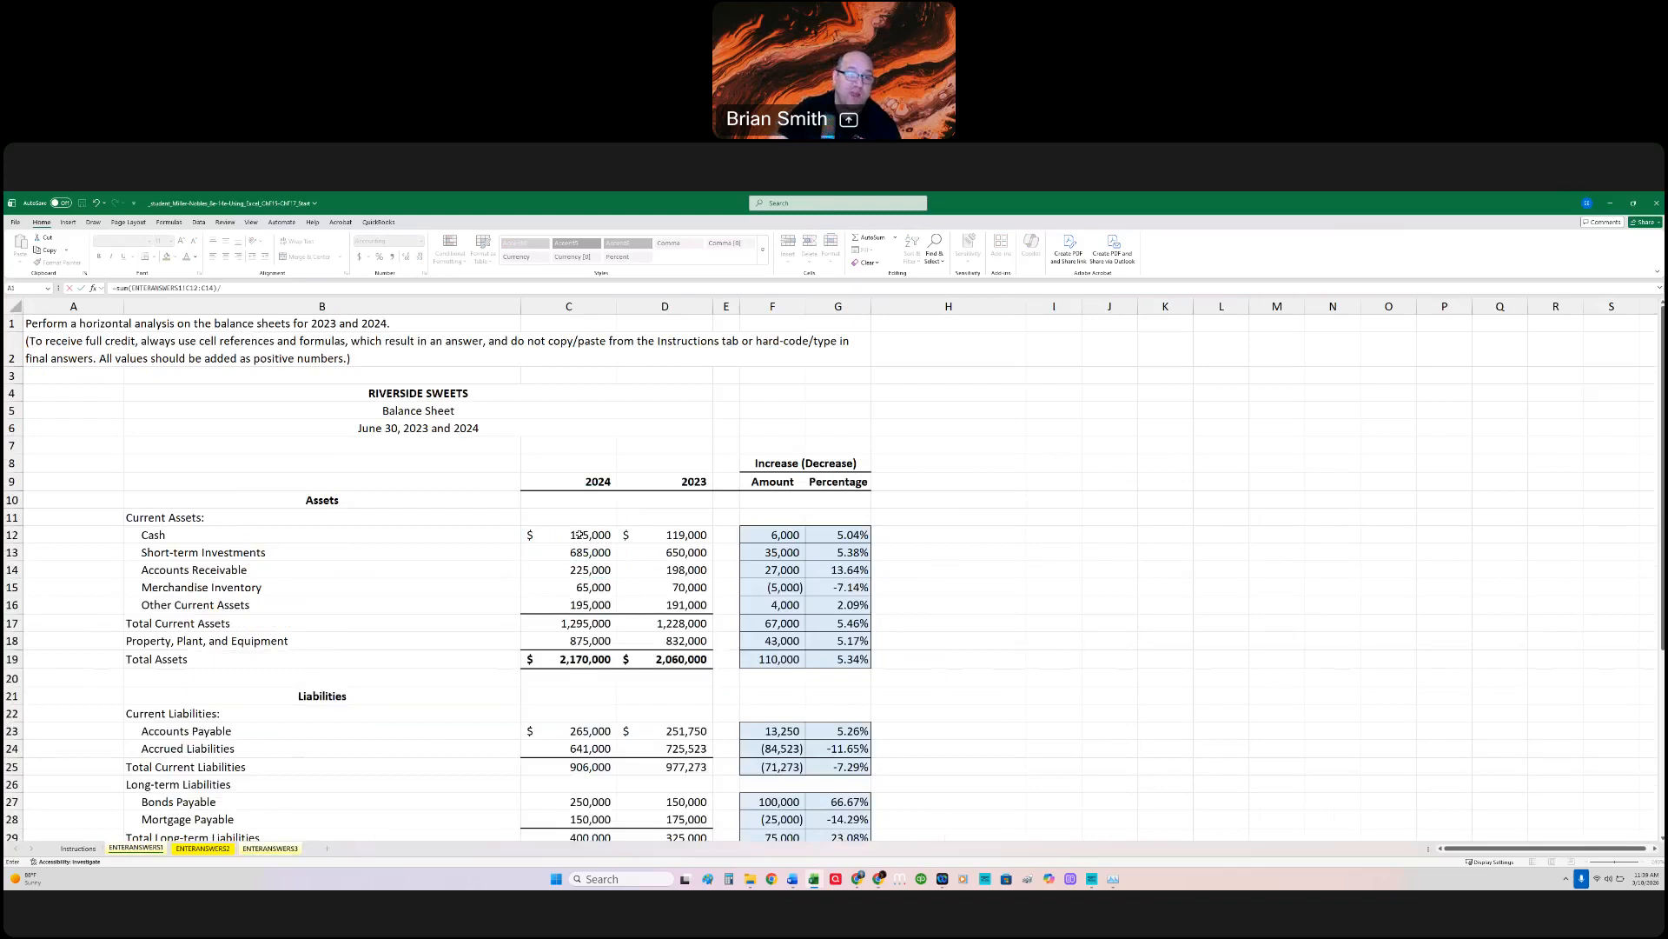
click(582, 767)
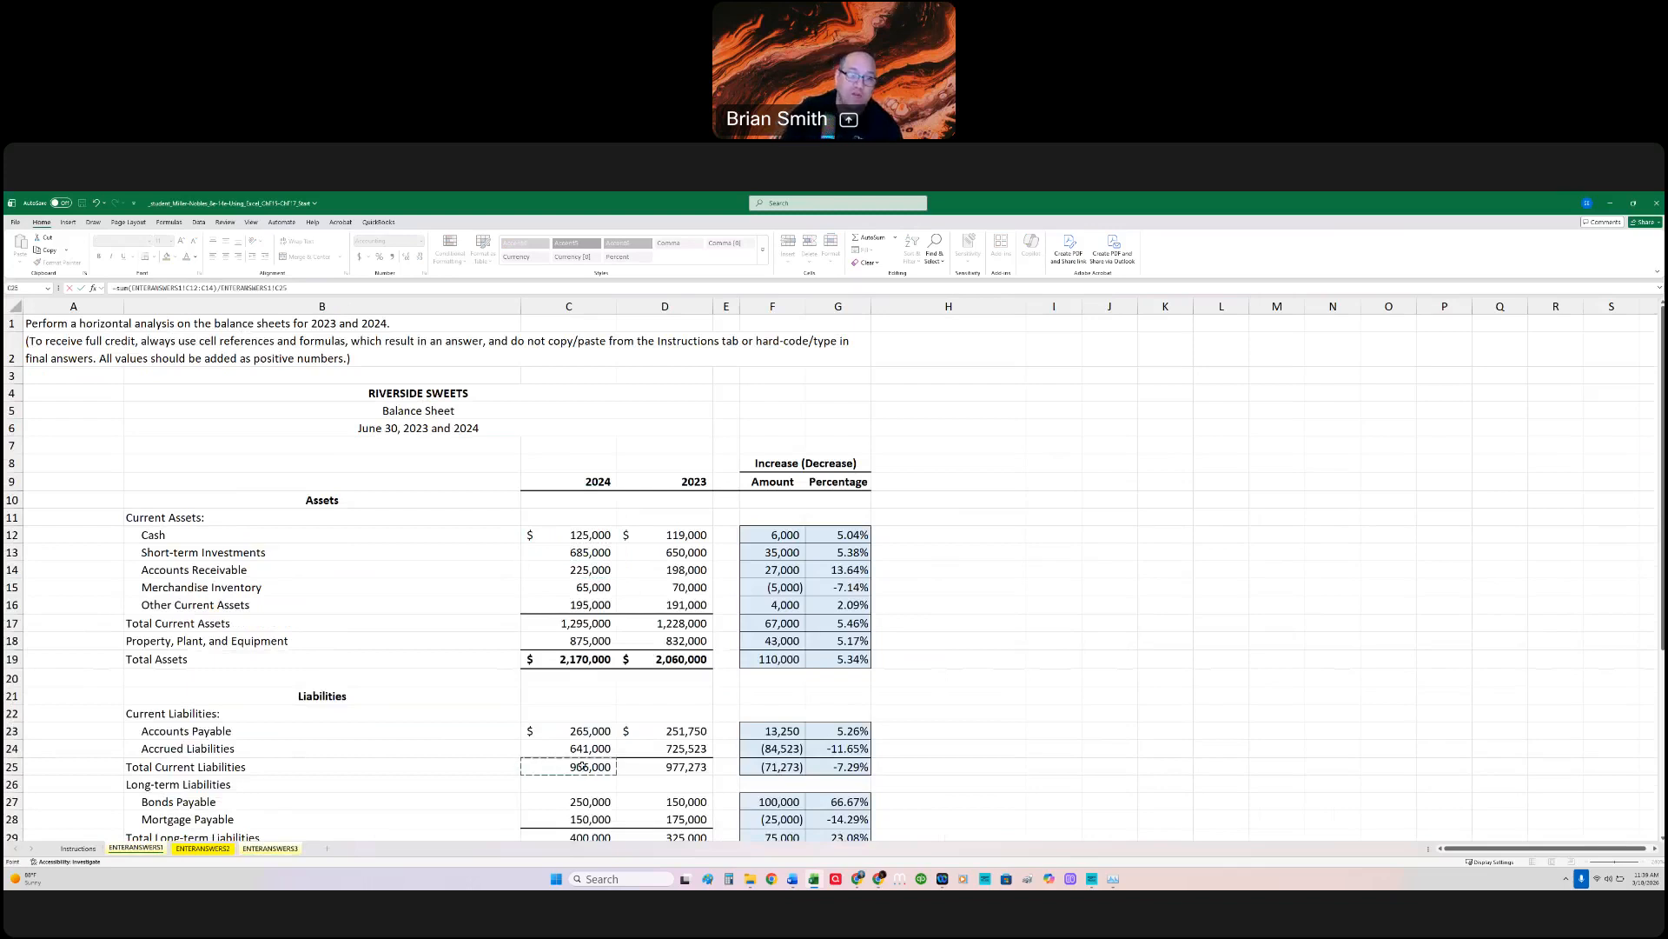
key(Return)
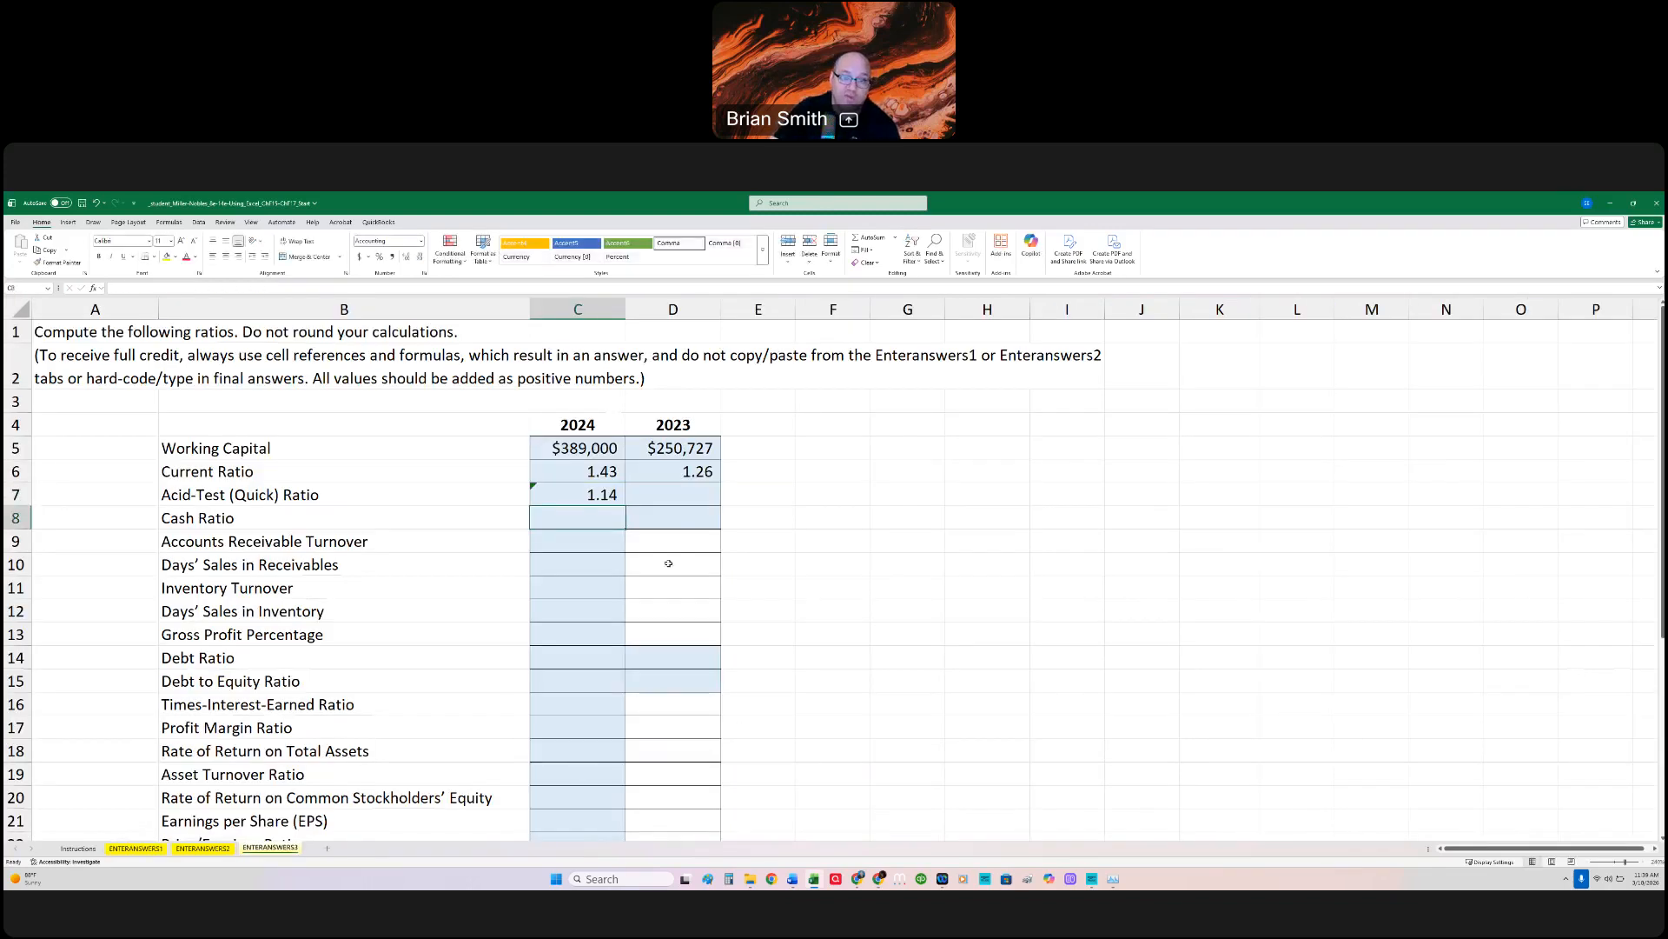
Step: Look at the balance sheet on ENTERANSWERS1 and review the 2024 Acid-Test Ratio formula in C7 of ENTERANSWERS3
click(667, 491)
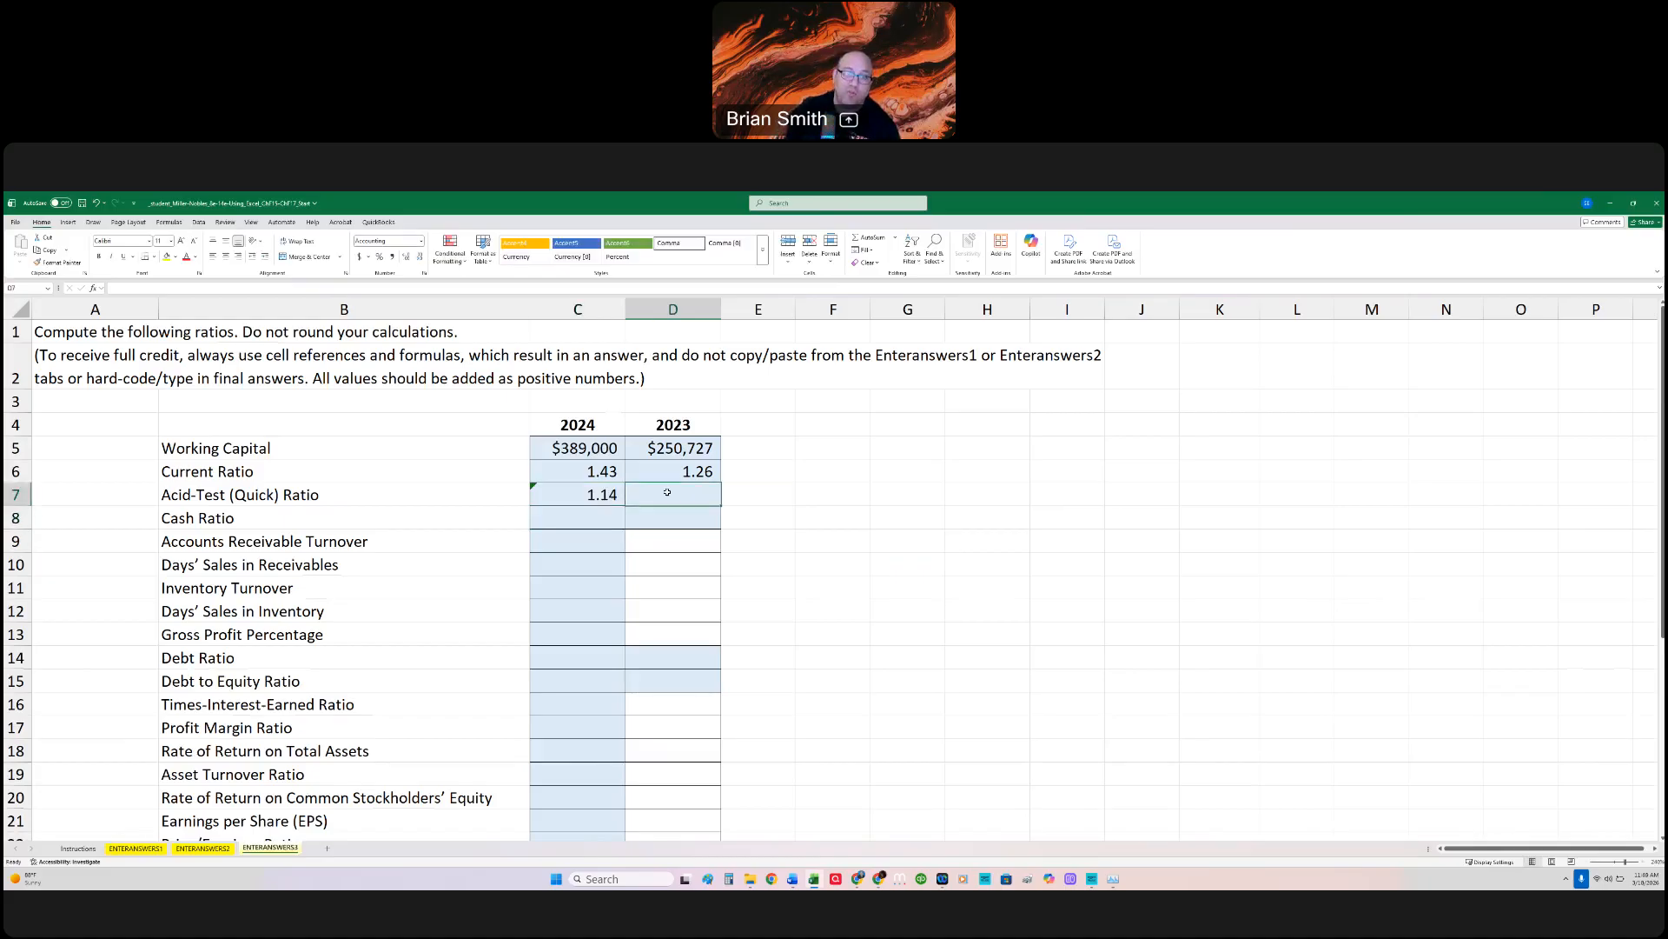
click(153, 852)
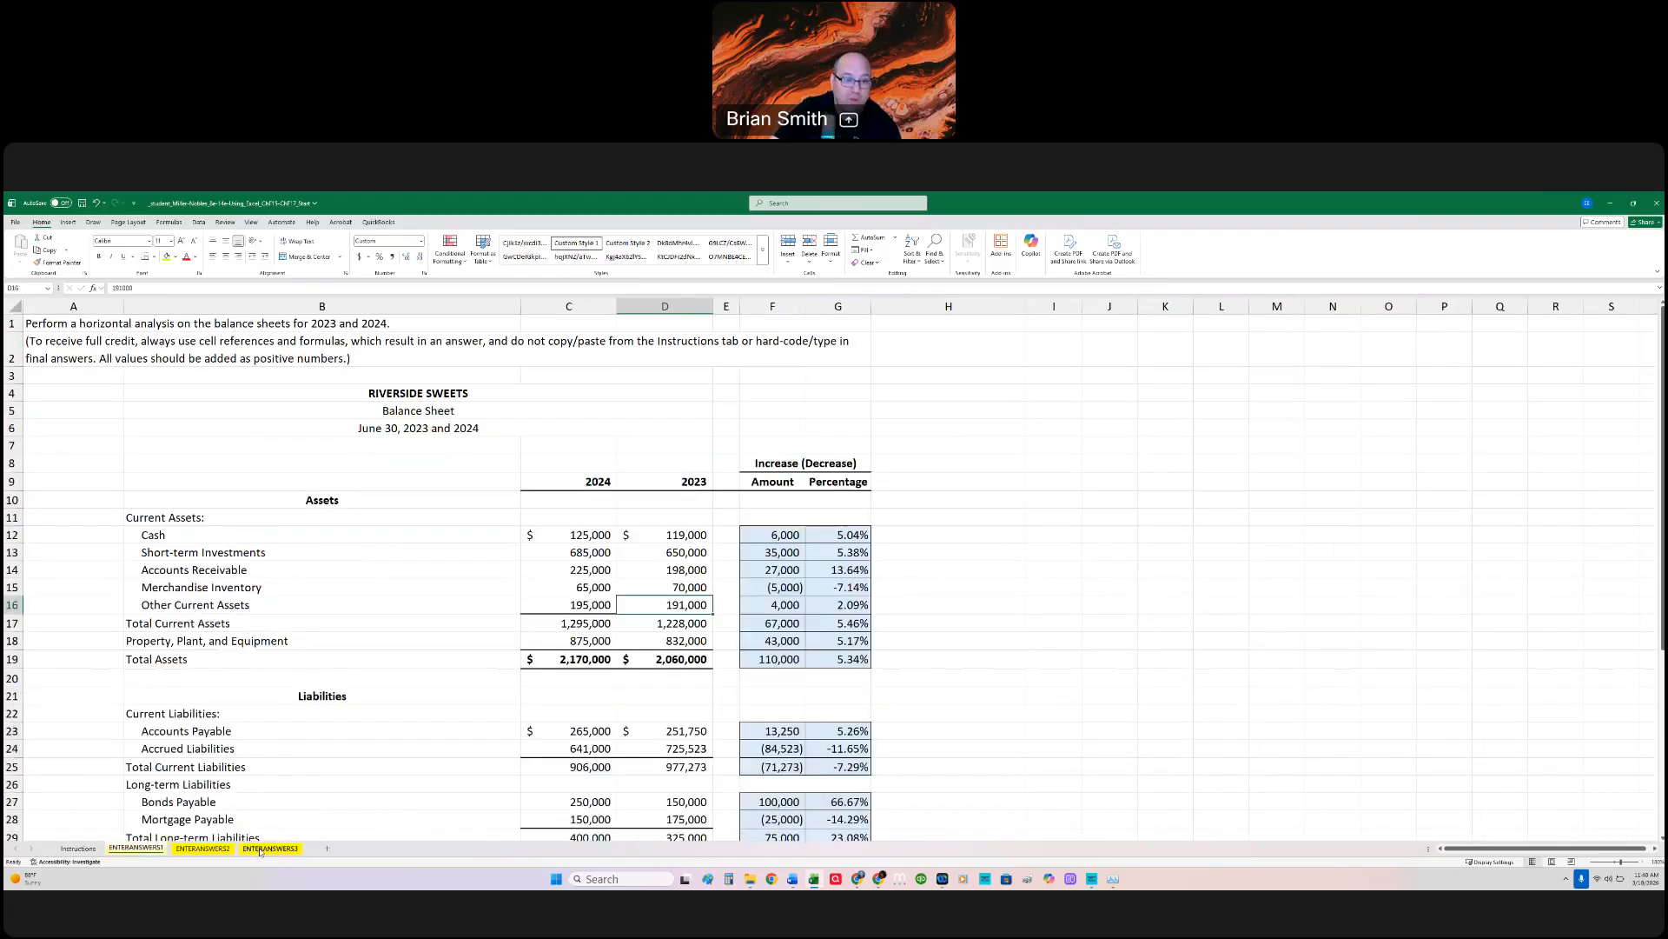
click(270, 849)
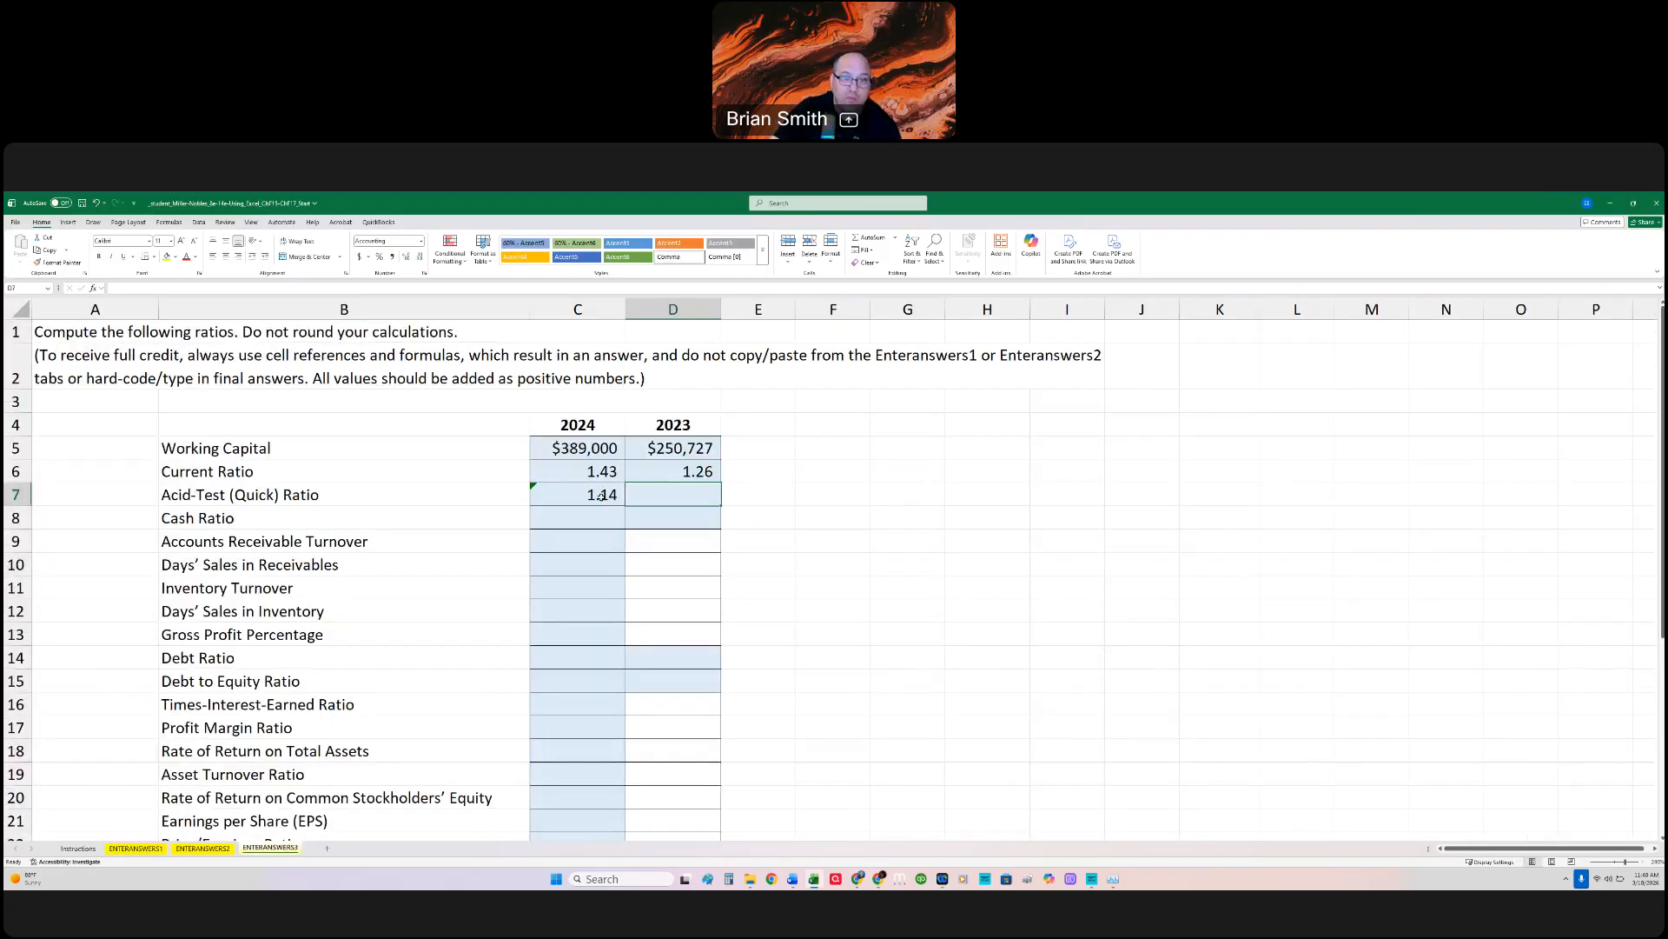
click(601, 495)
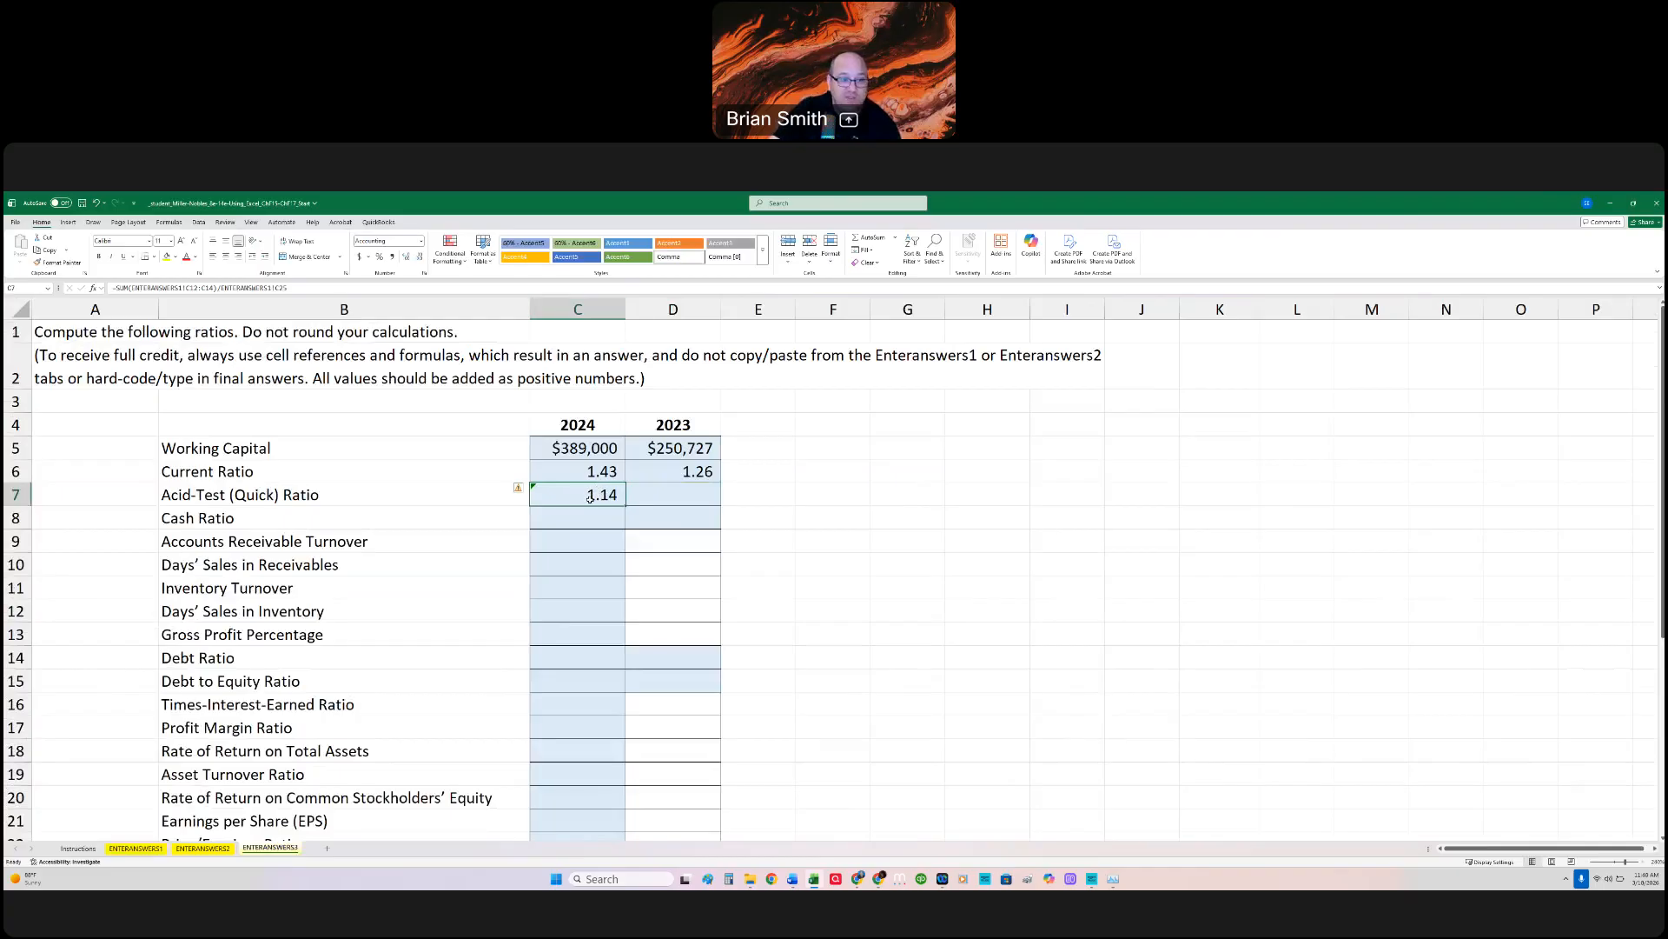
Step: Fill the Acid-Test Ratio formula from C7 into D7 for 2023
drag(653, 504, 710, 494)
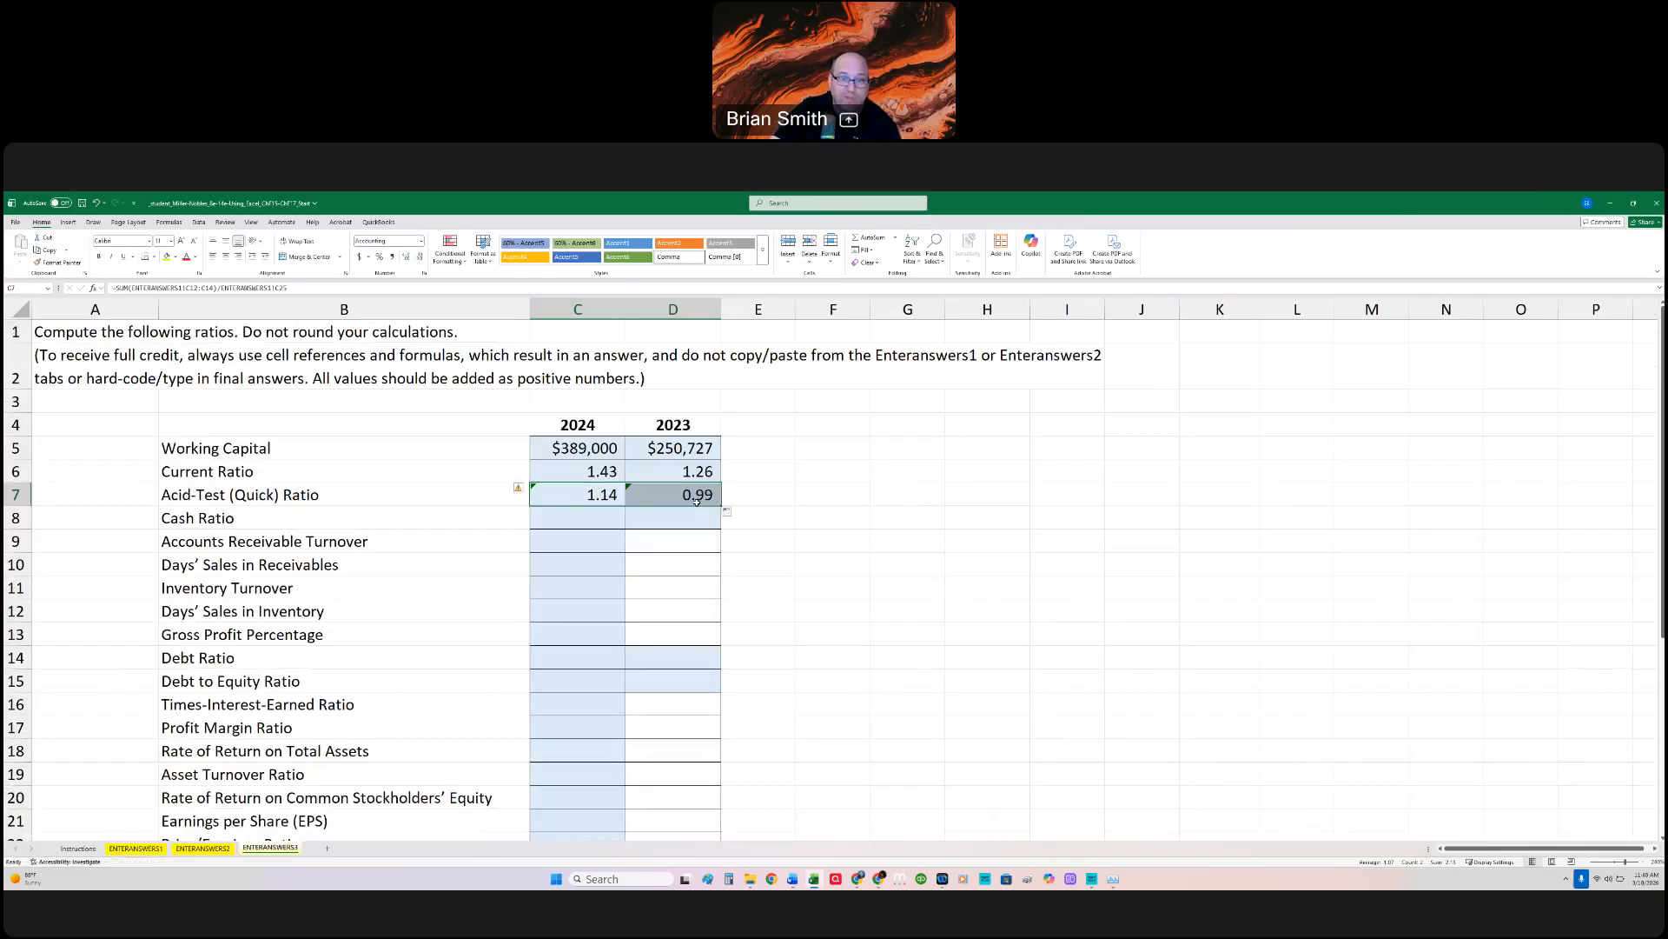
click(599, 494)
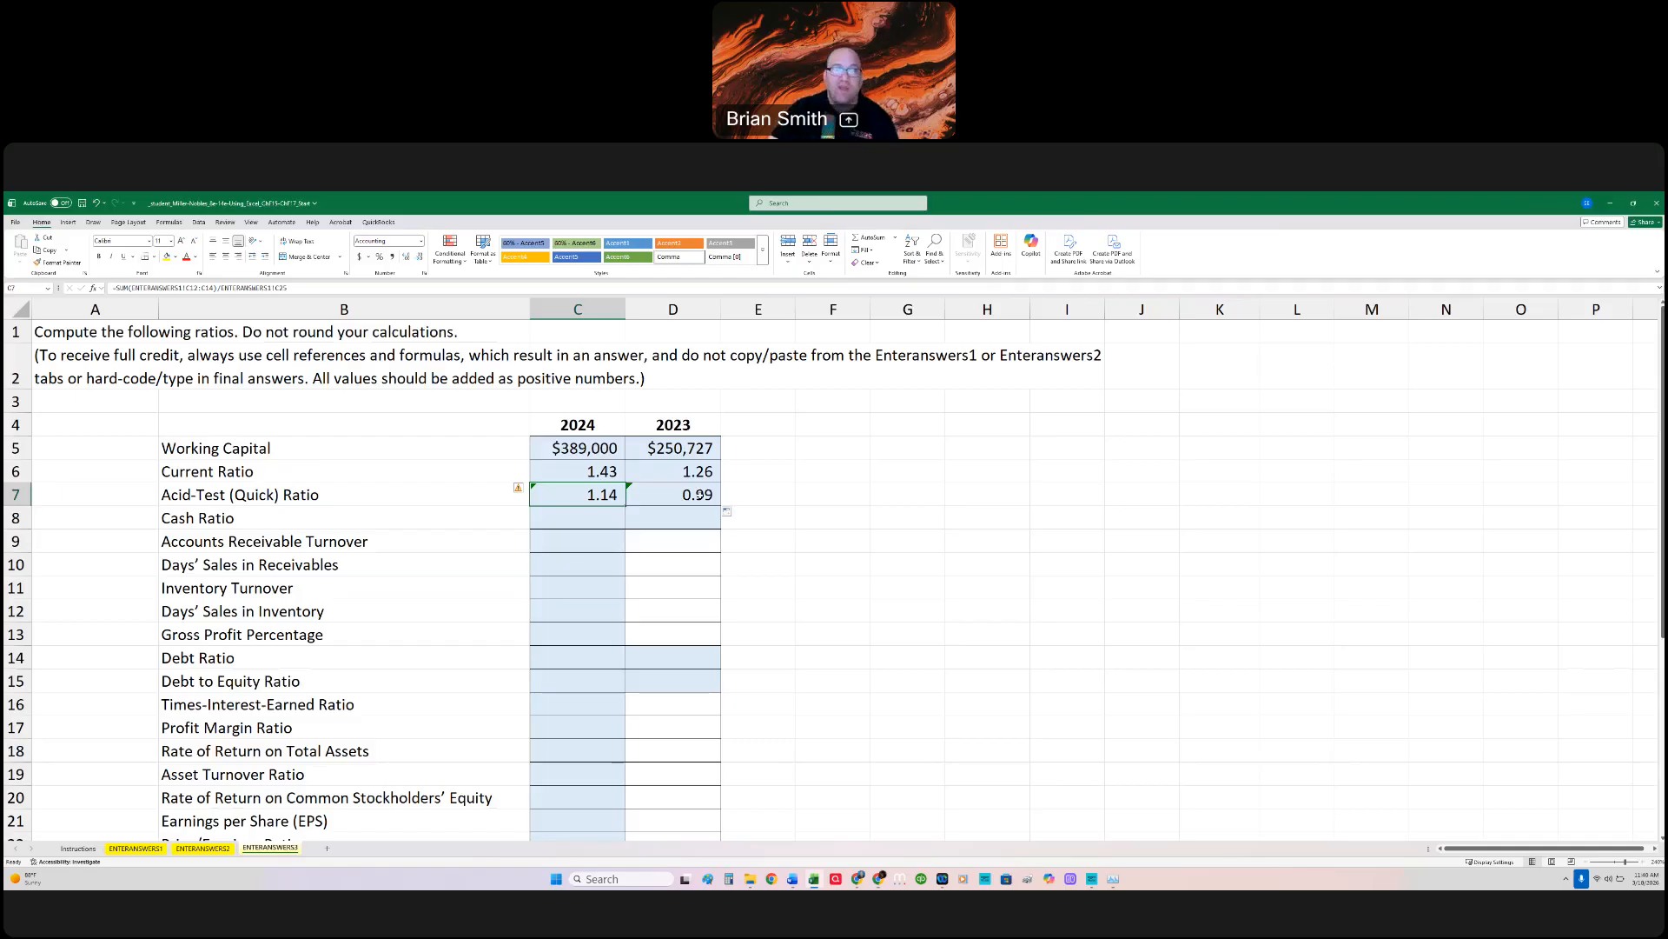
Step: Calculate the 2024 Cash Ratio in C8 as =ENTERANSWERS1!C12/ENTERANSWERS1!C25, and fill the formula into D8 for 2023
click(600, 520)
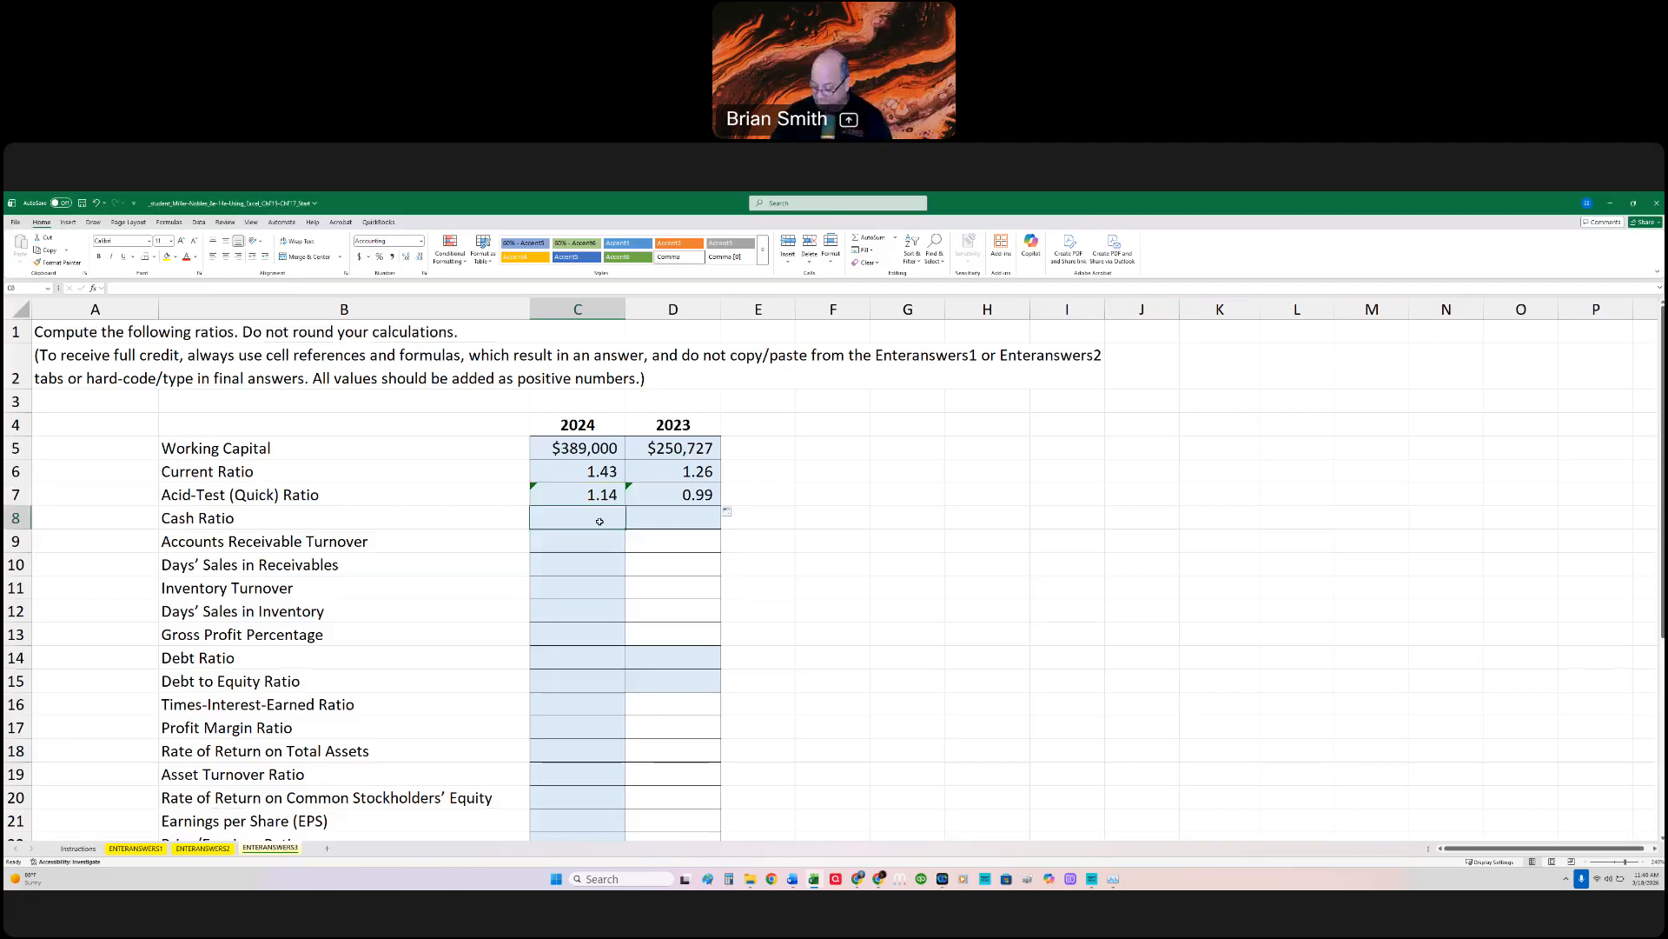
text(=)
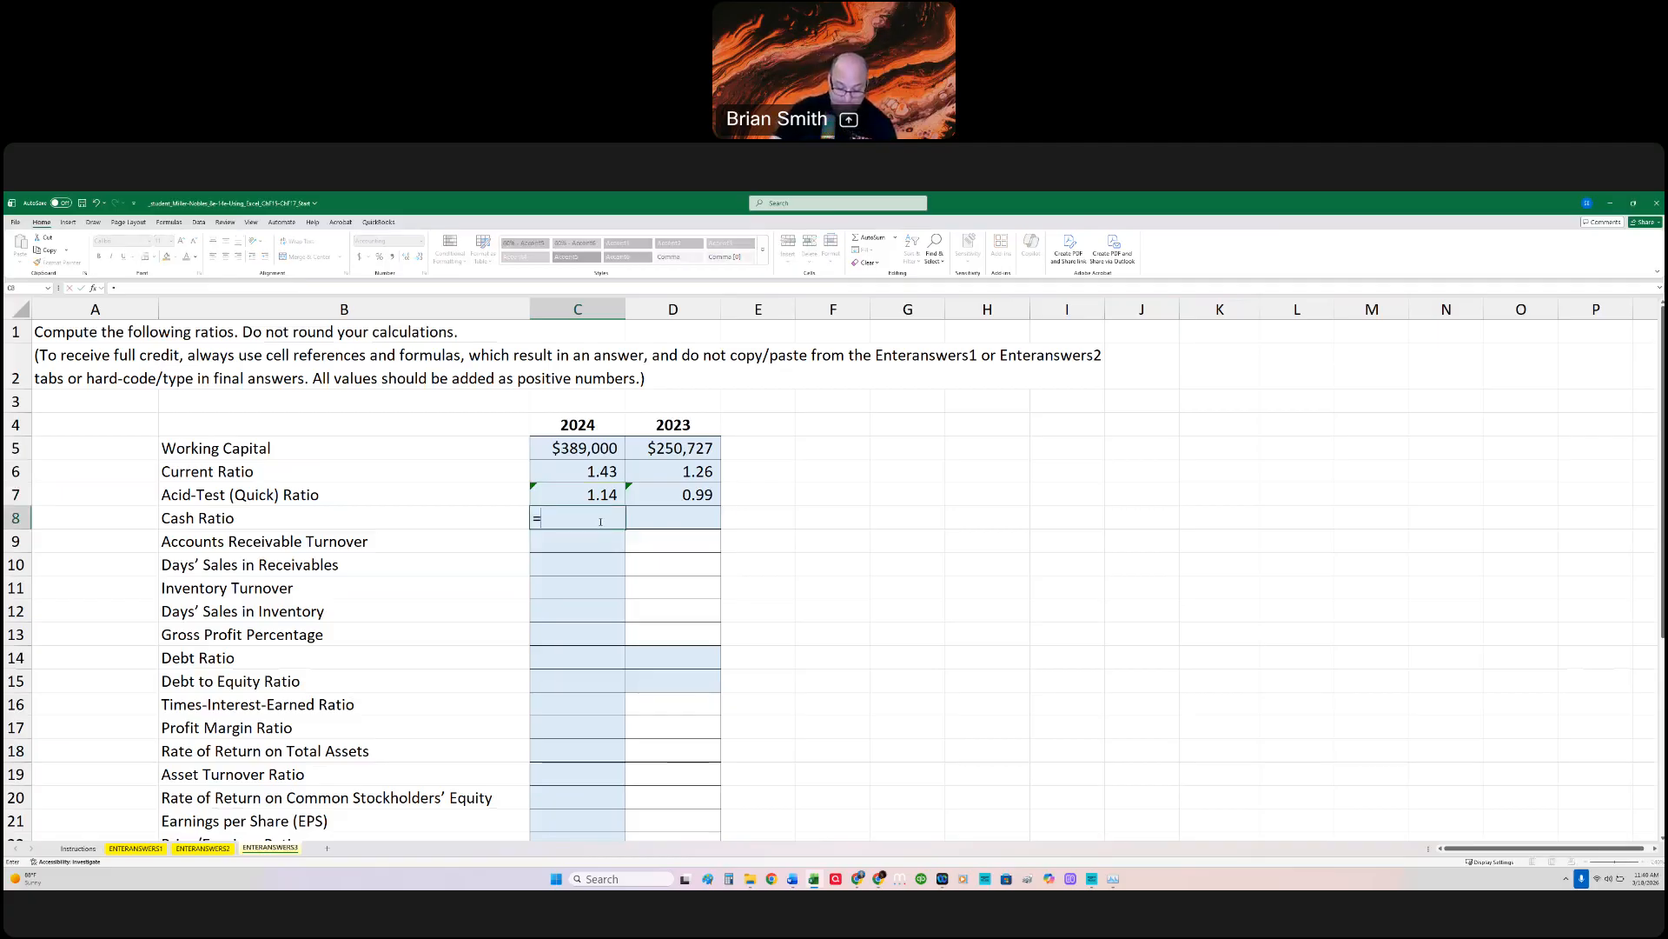
click(164, 846)
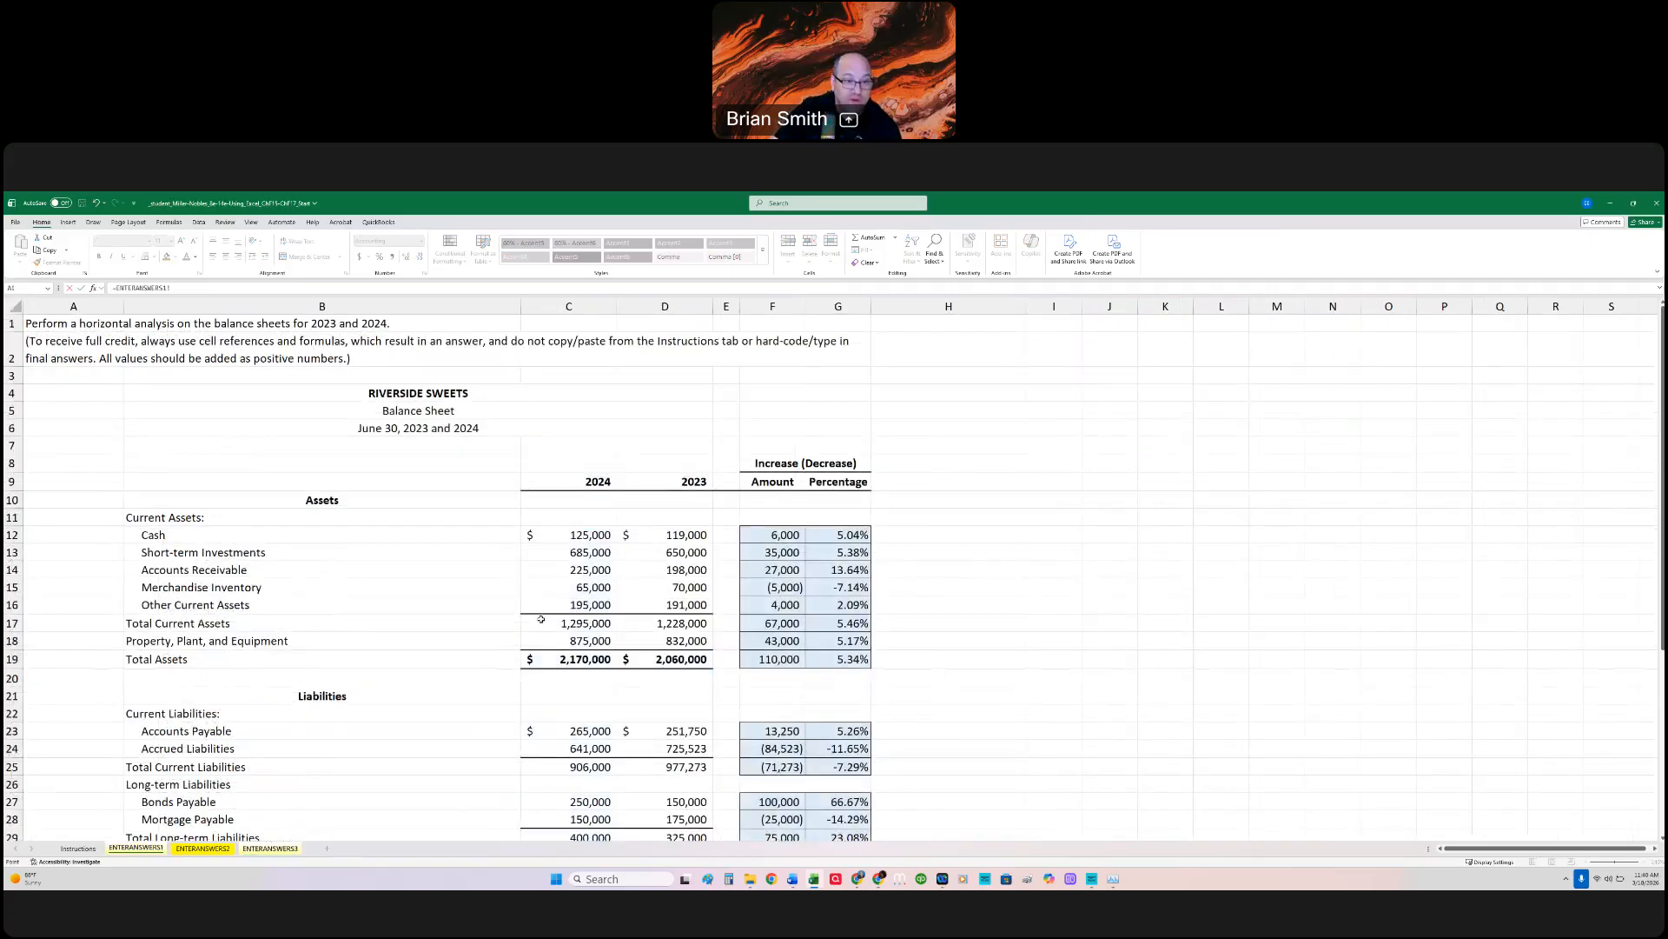
scroll(541, 619, down, 6)
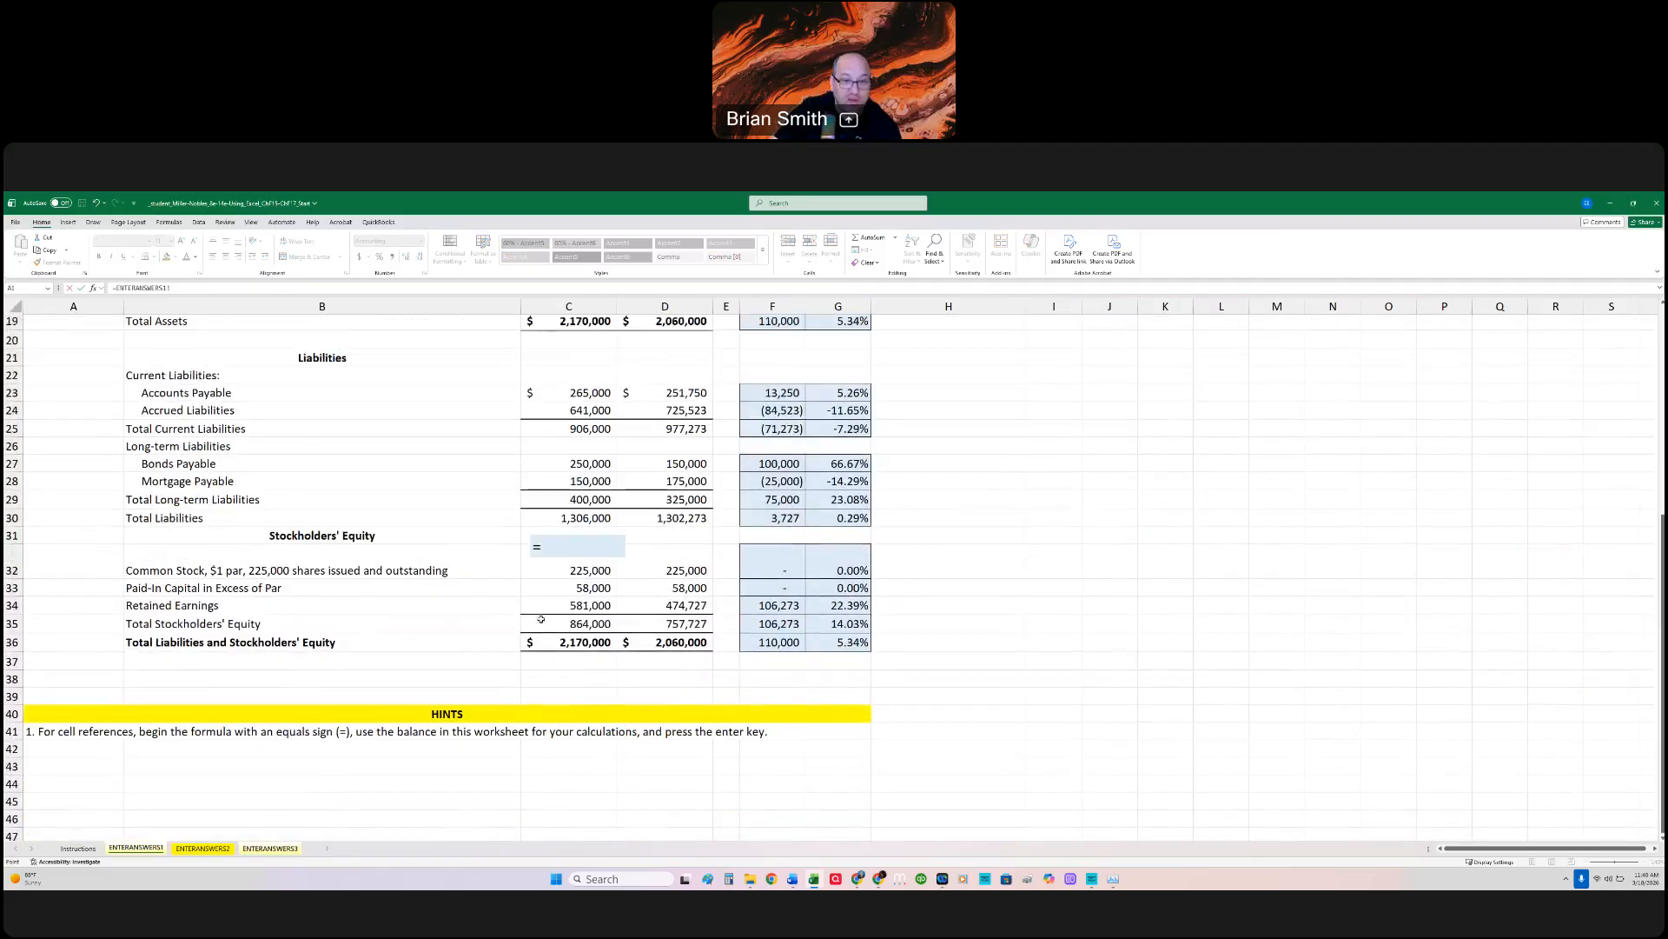
scroll(540, 618, up, 4)
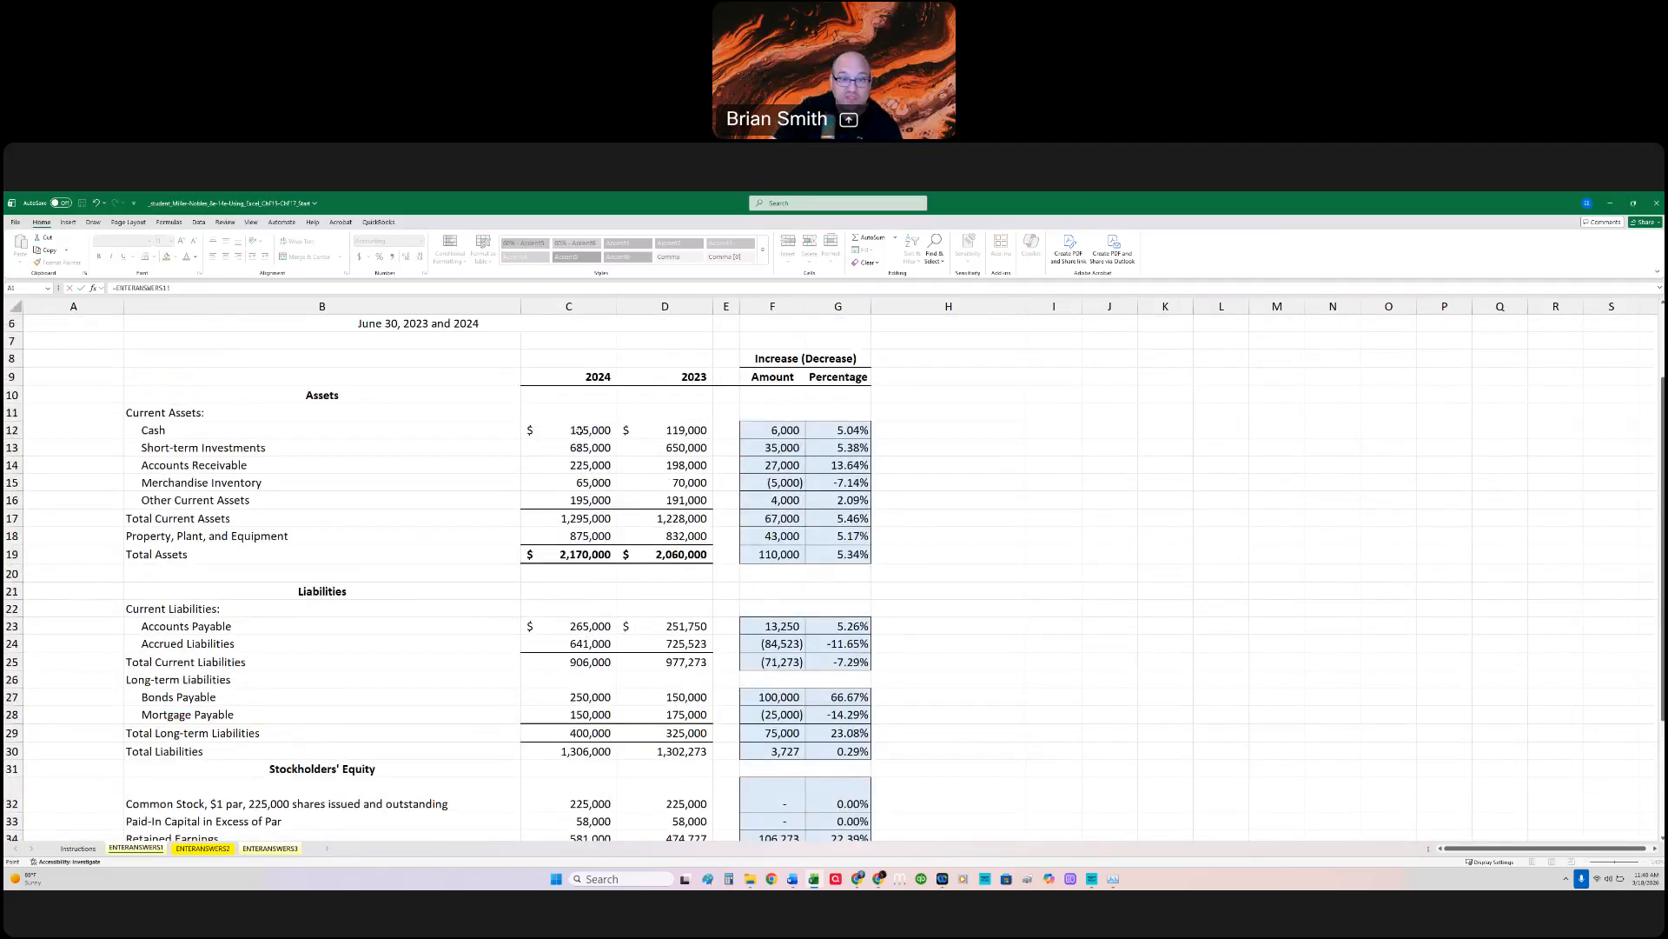
click(603, 430)
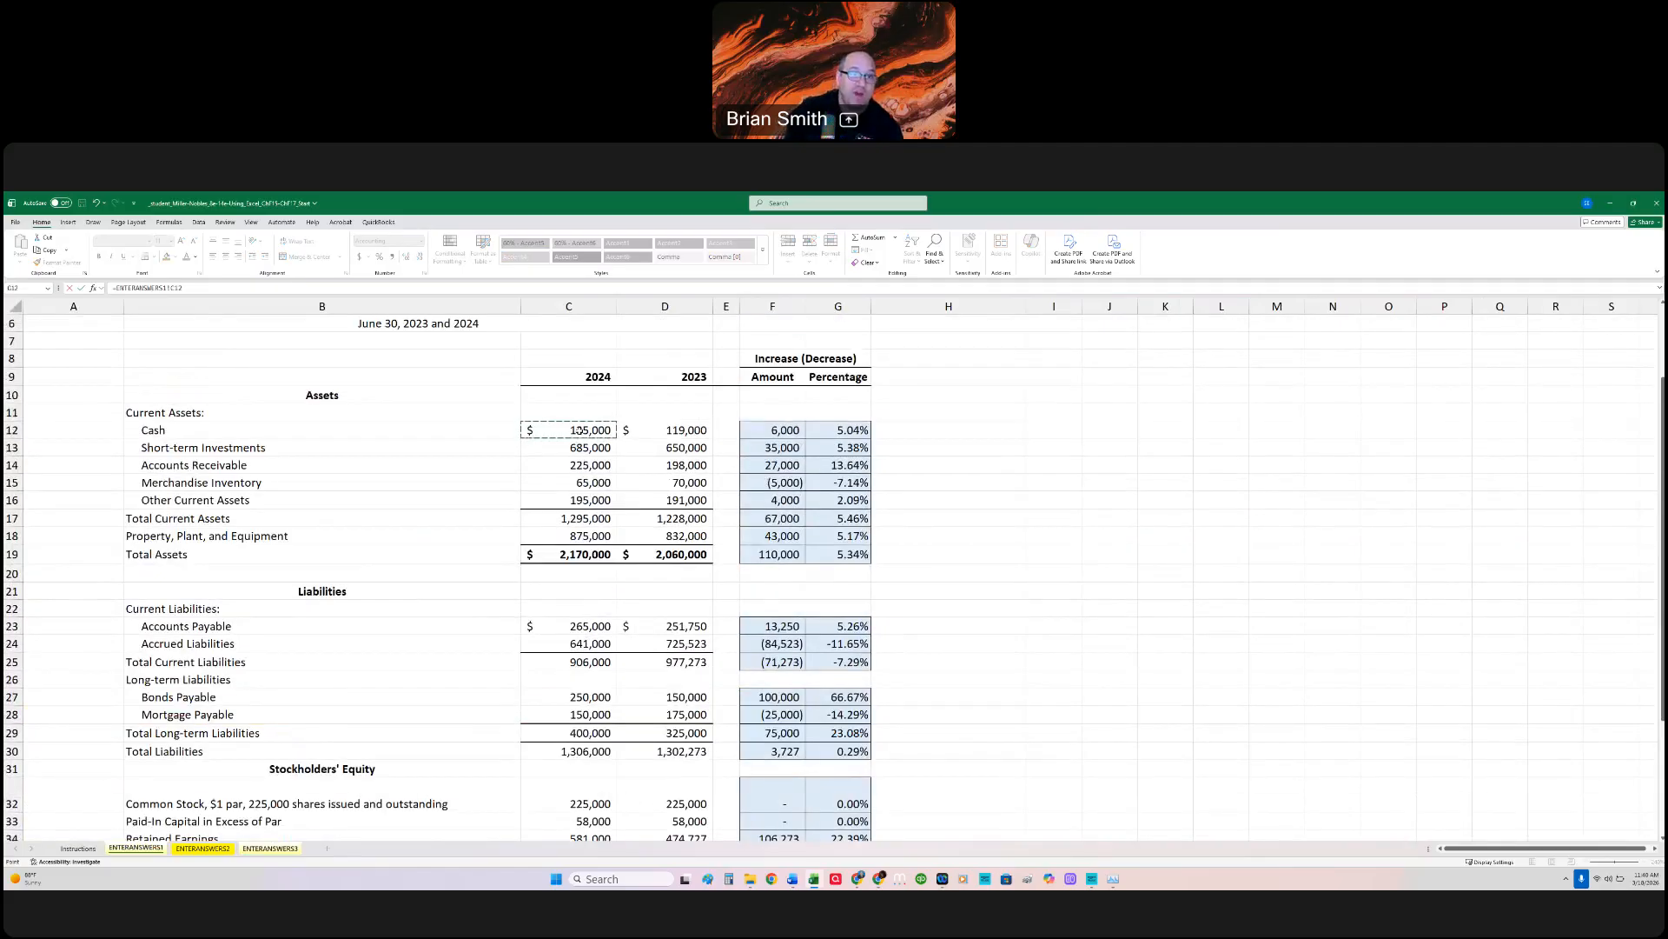
text(/)
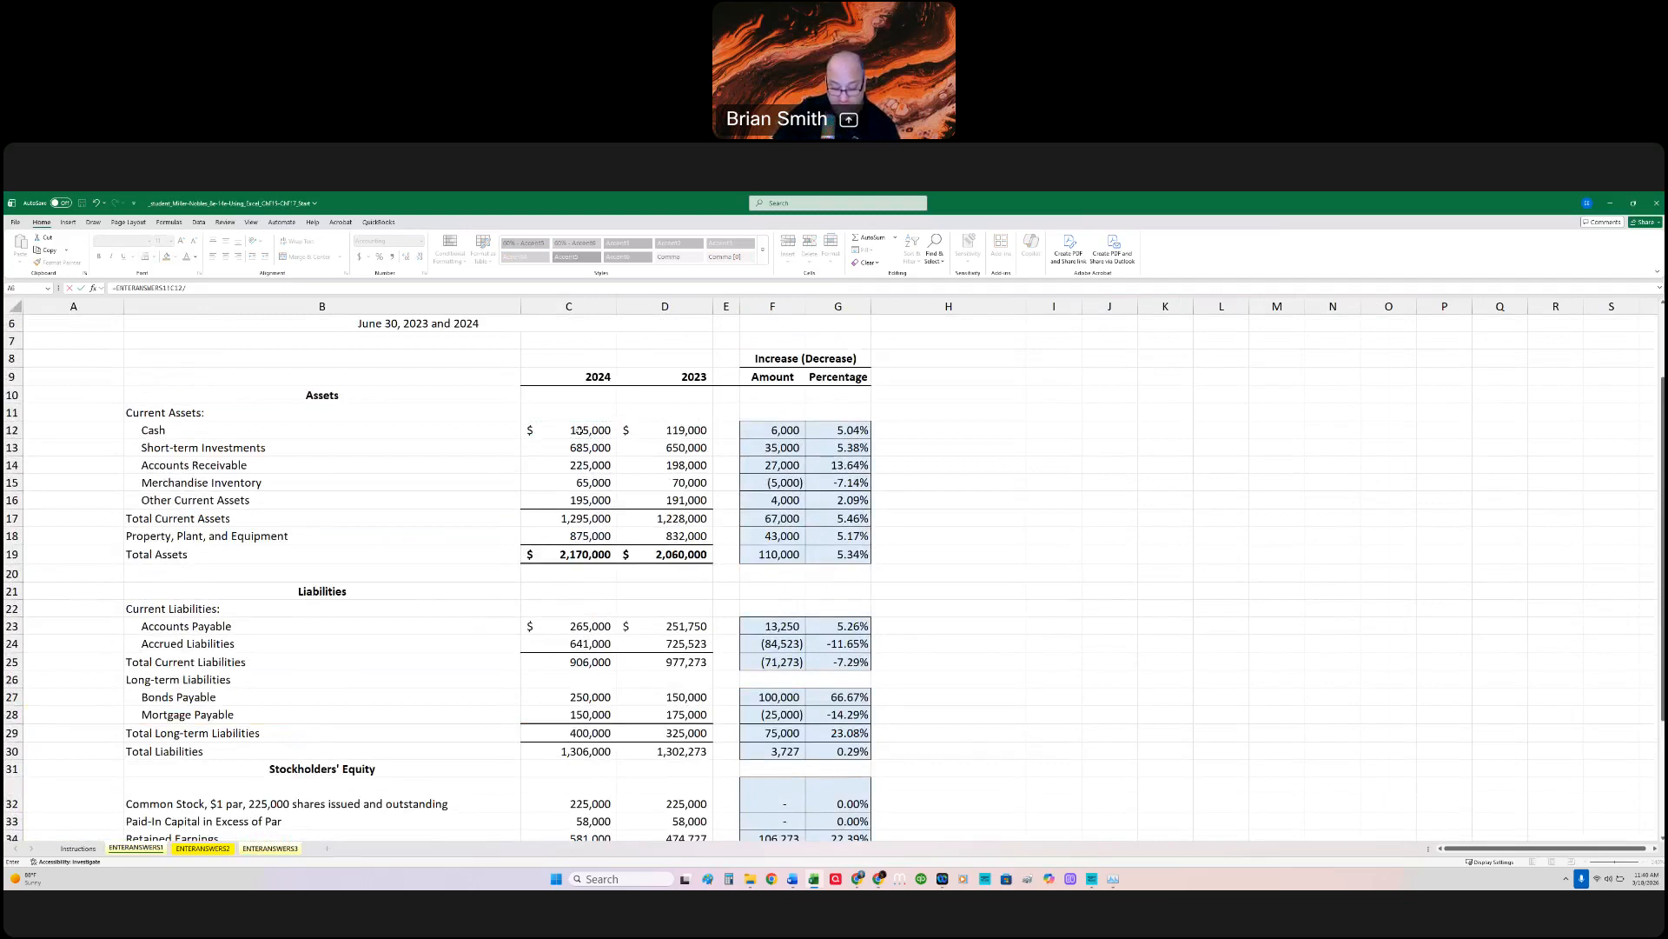
click(591, 663)
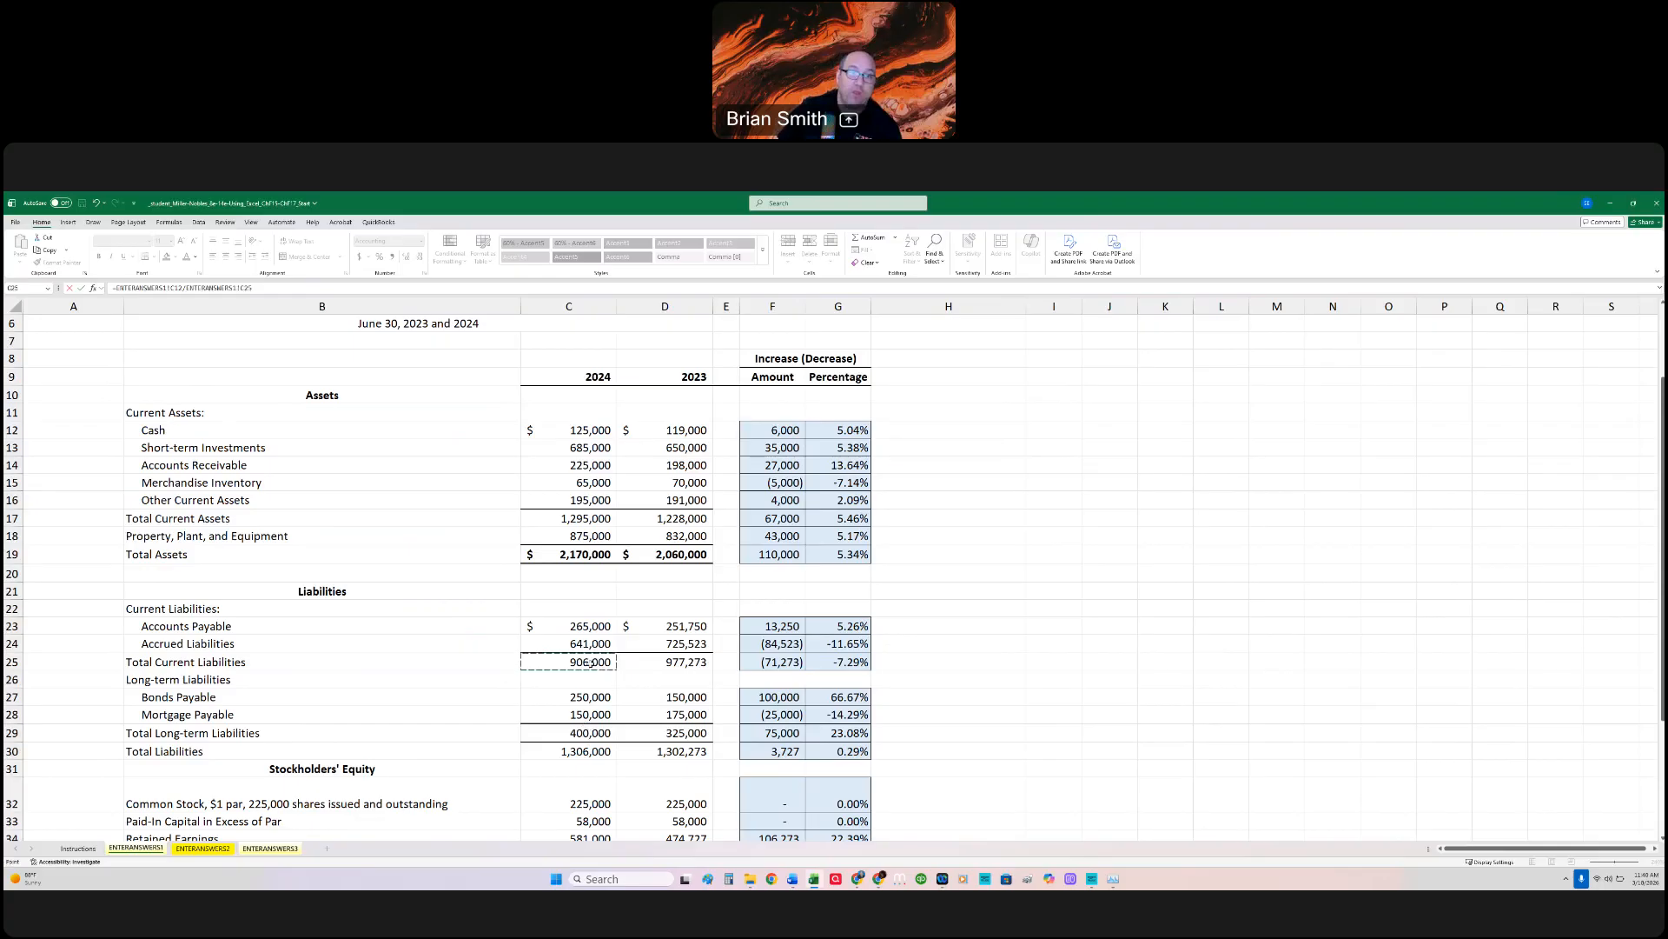
key(Return)
click(598, 519)
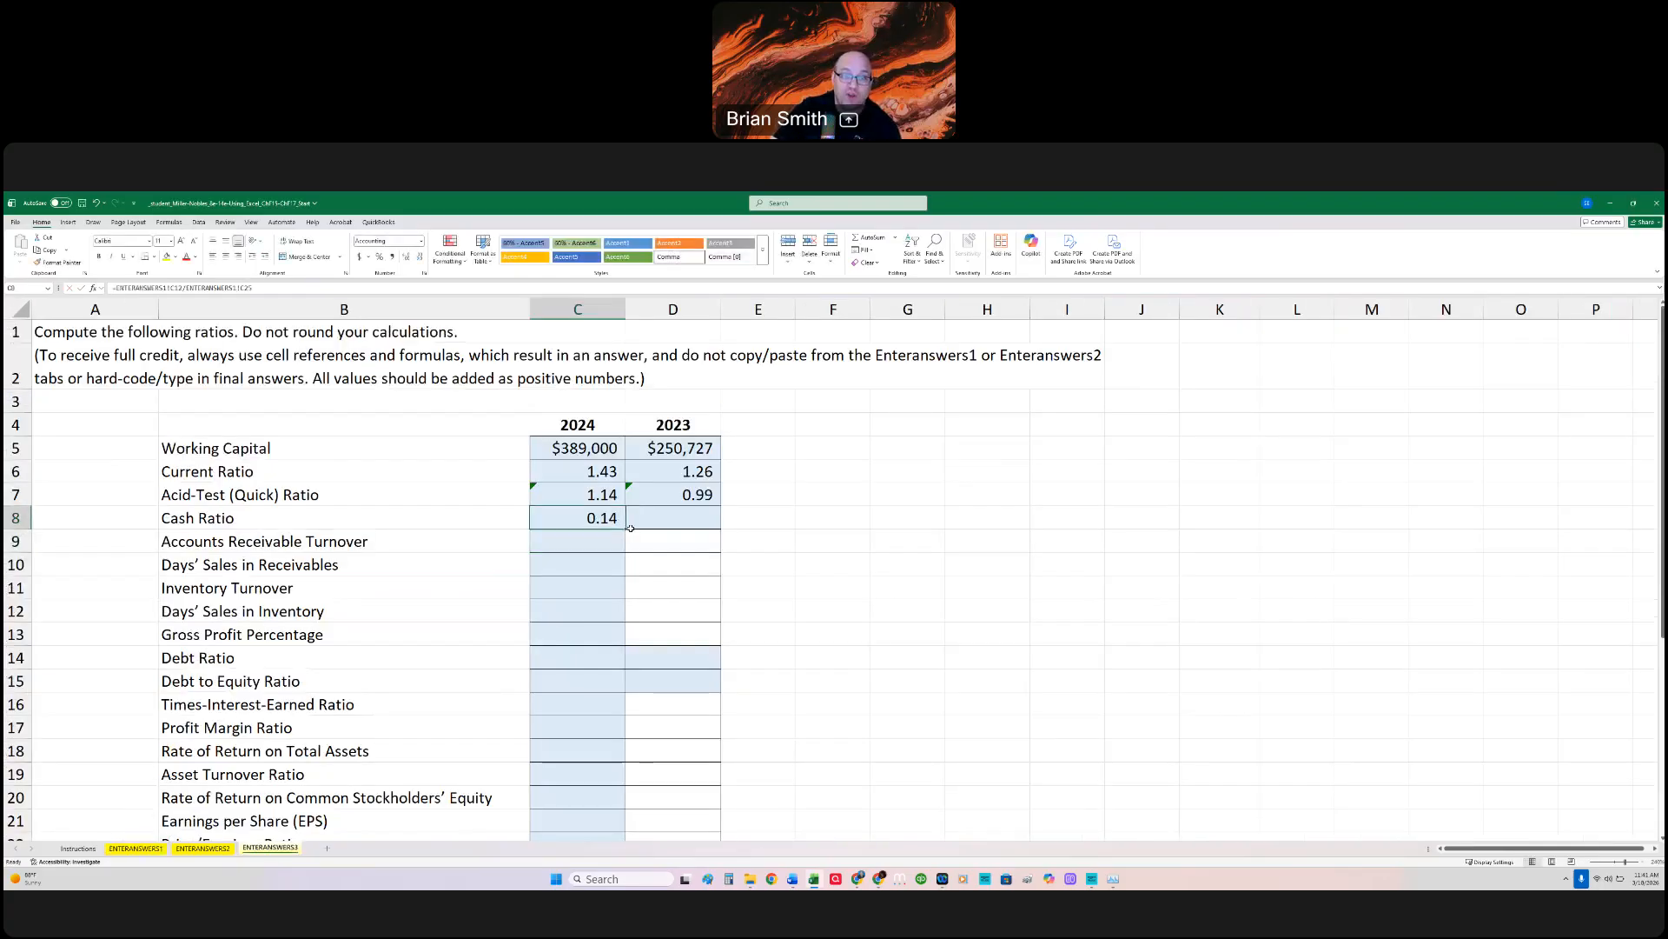
drag(680, 534, 681, 533)
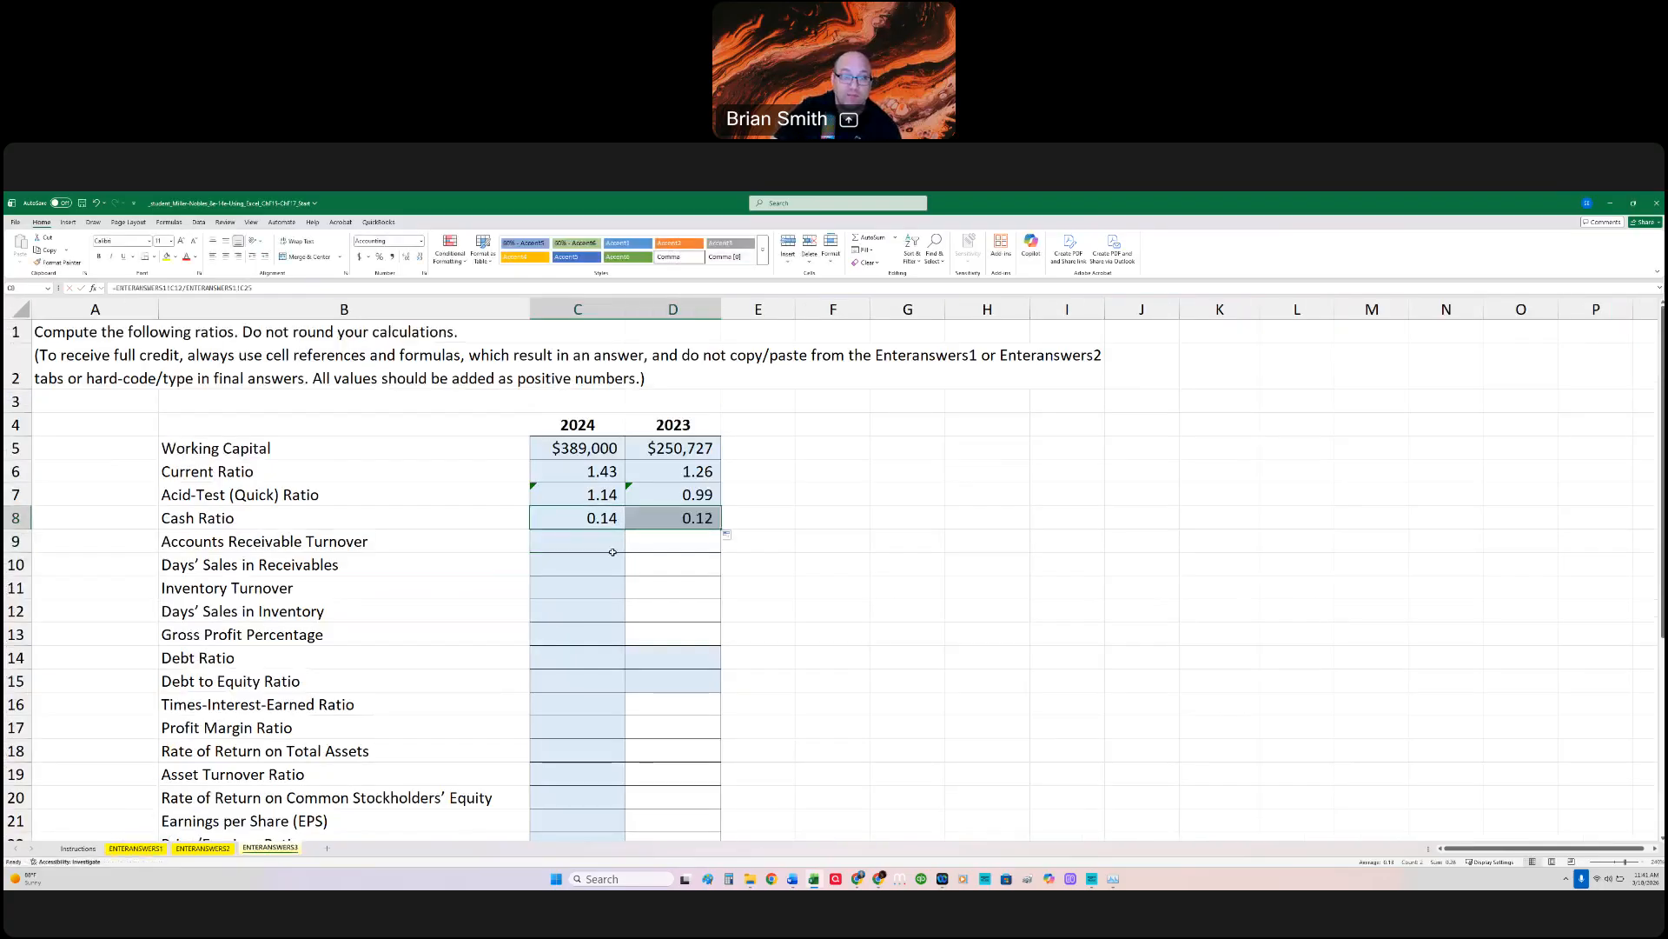
Step: Begin the 2024 Accounts Receivable Turnover formula in C9 and look through ENTERANSWERS2 and Instructions for net sales and the share sold on account
click(607, 541)
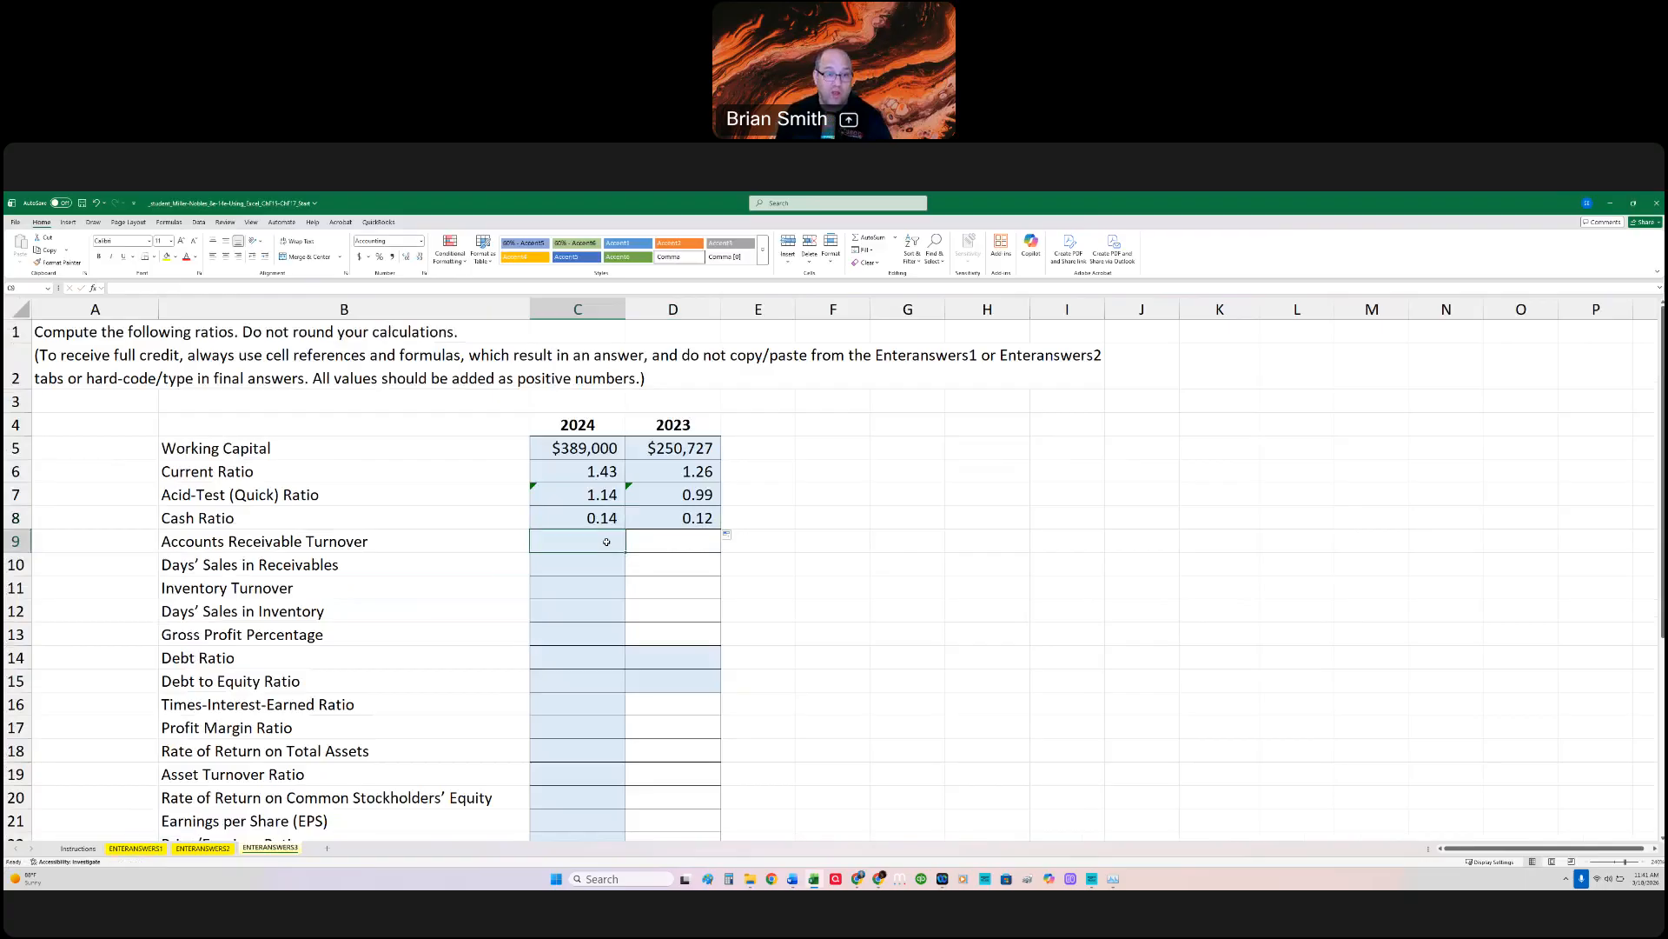
text(=)
click(218, 849)
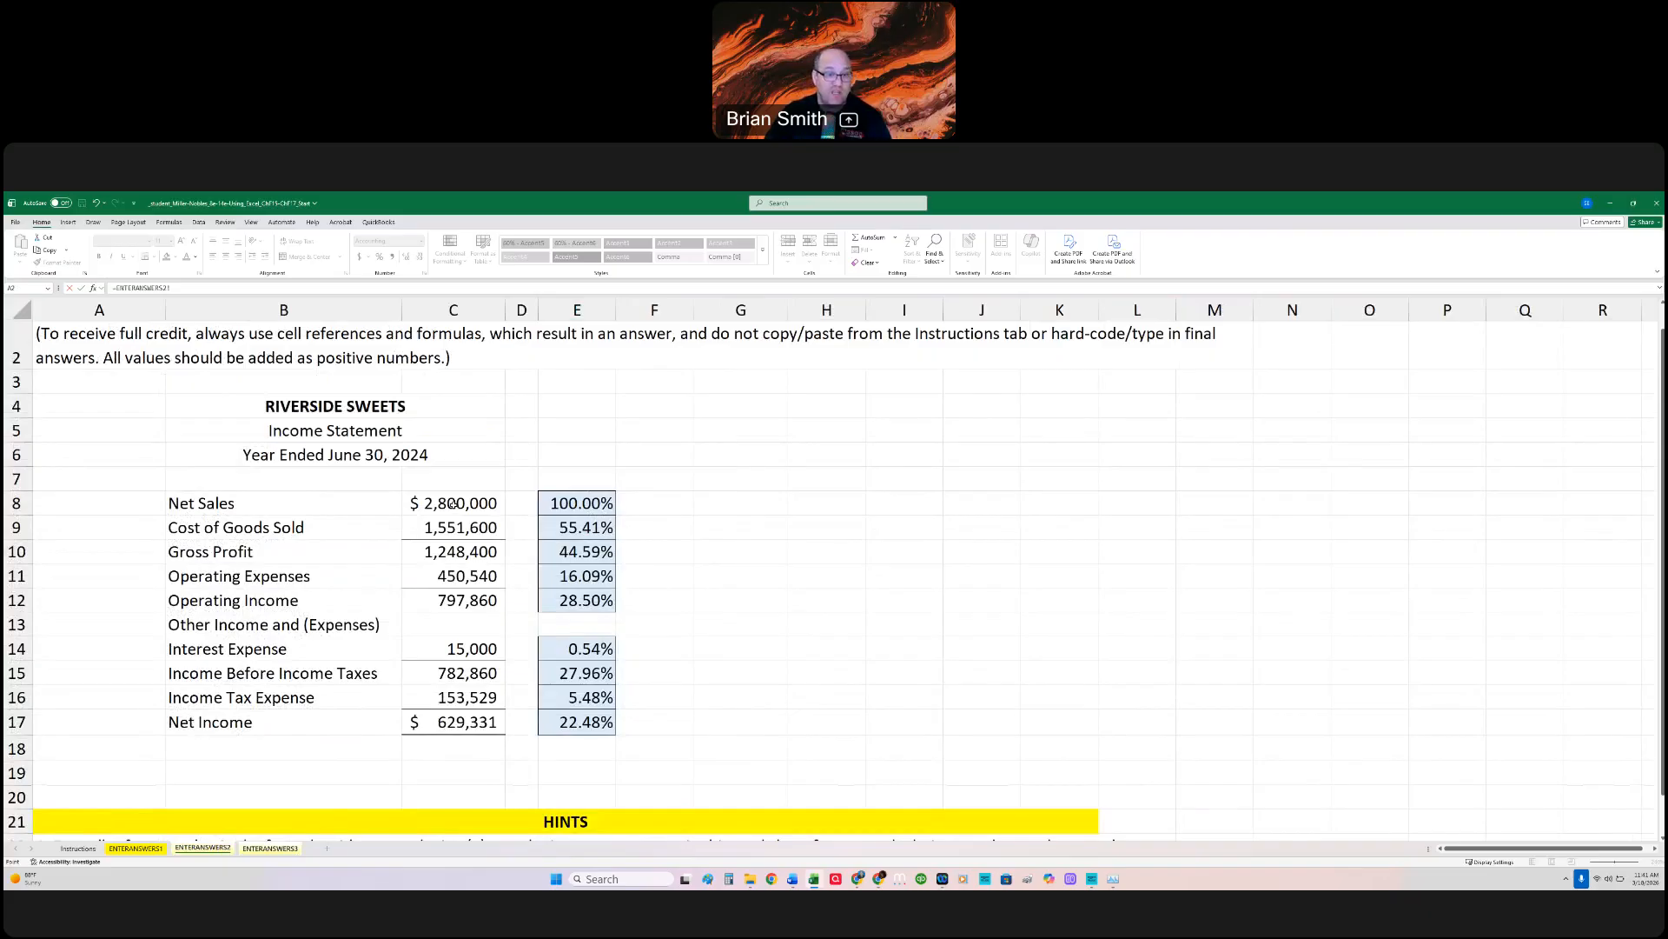
scroll(453, 503, down, 2)
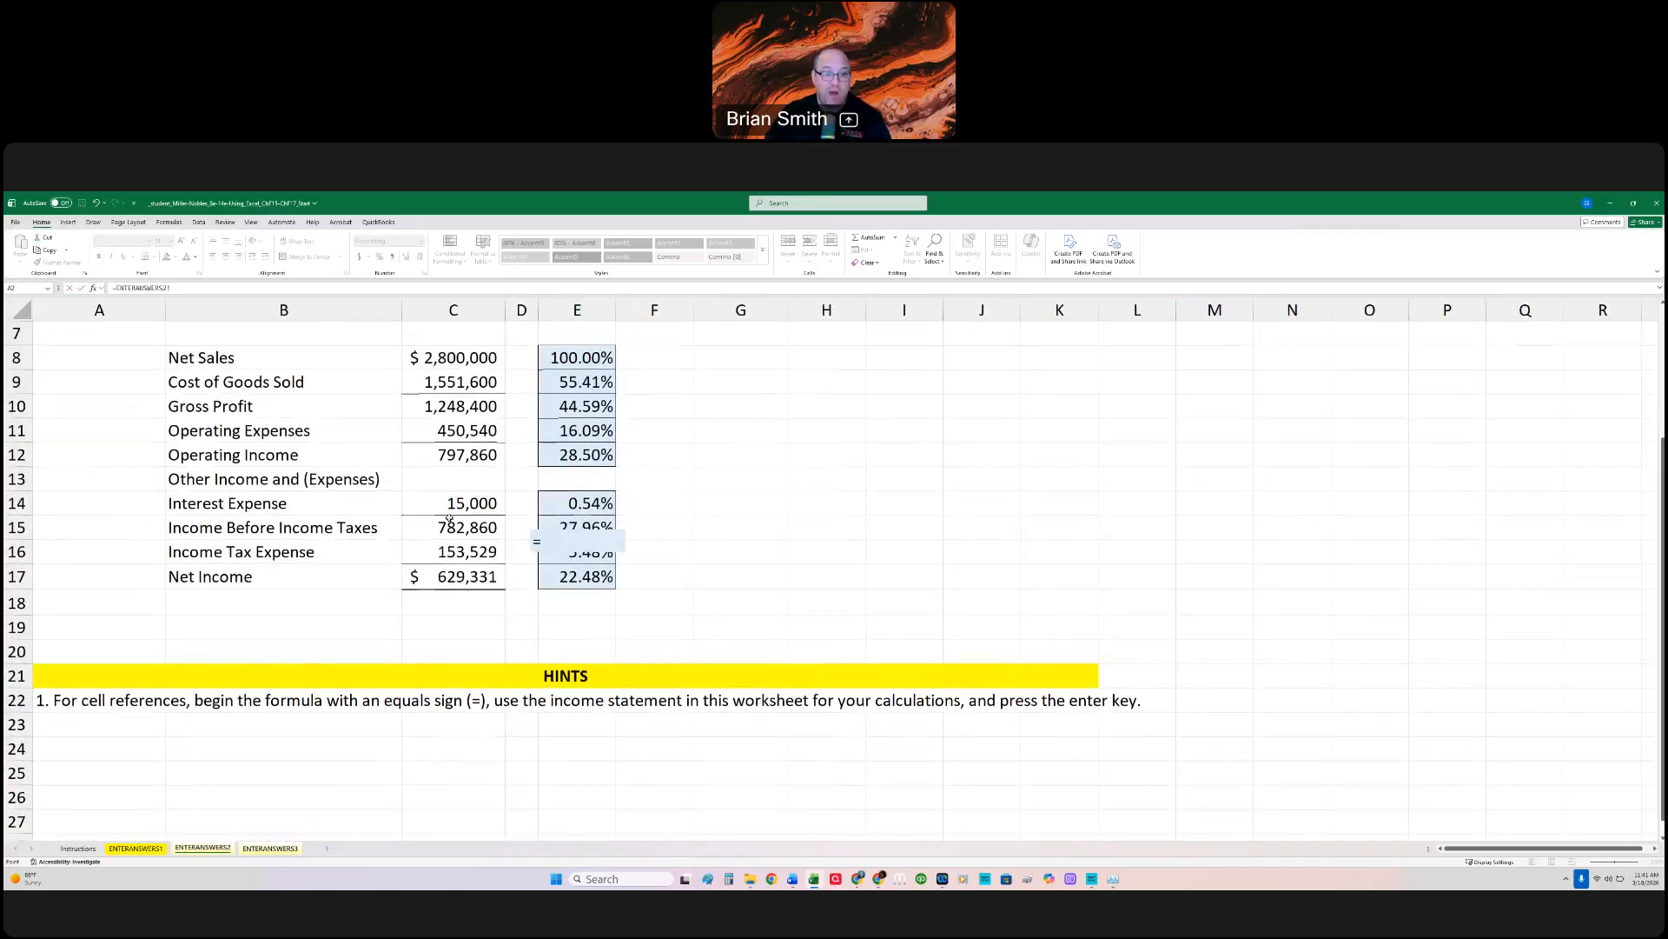
scroll(449, 518, up, 2)
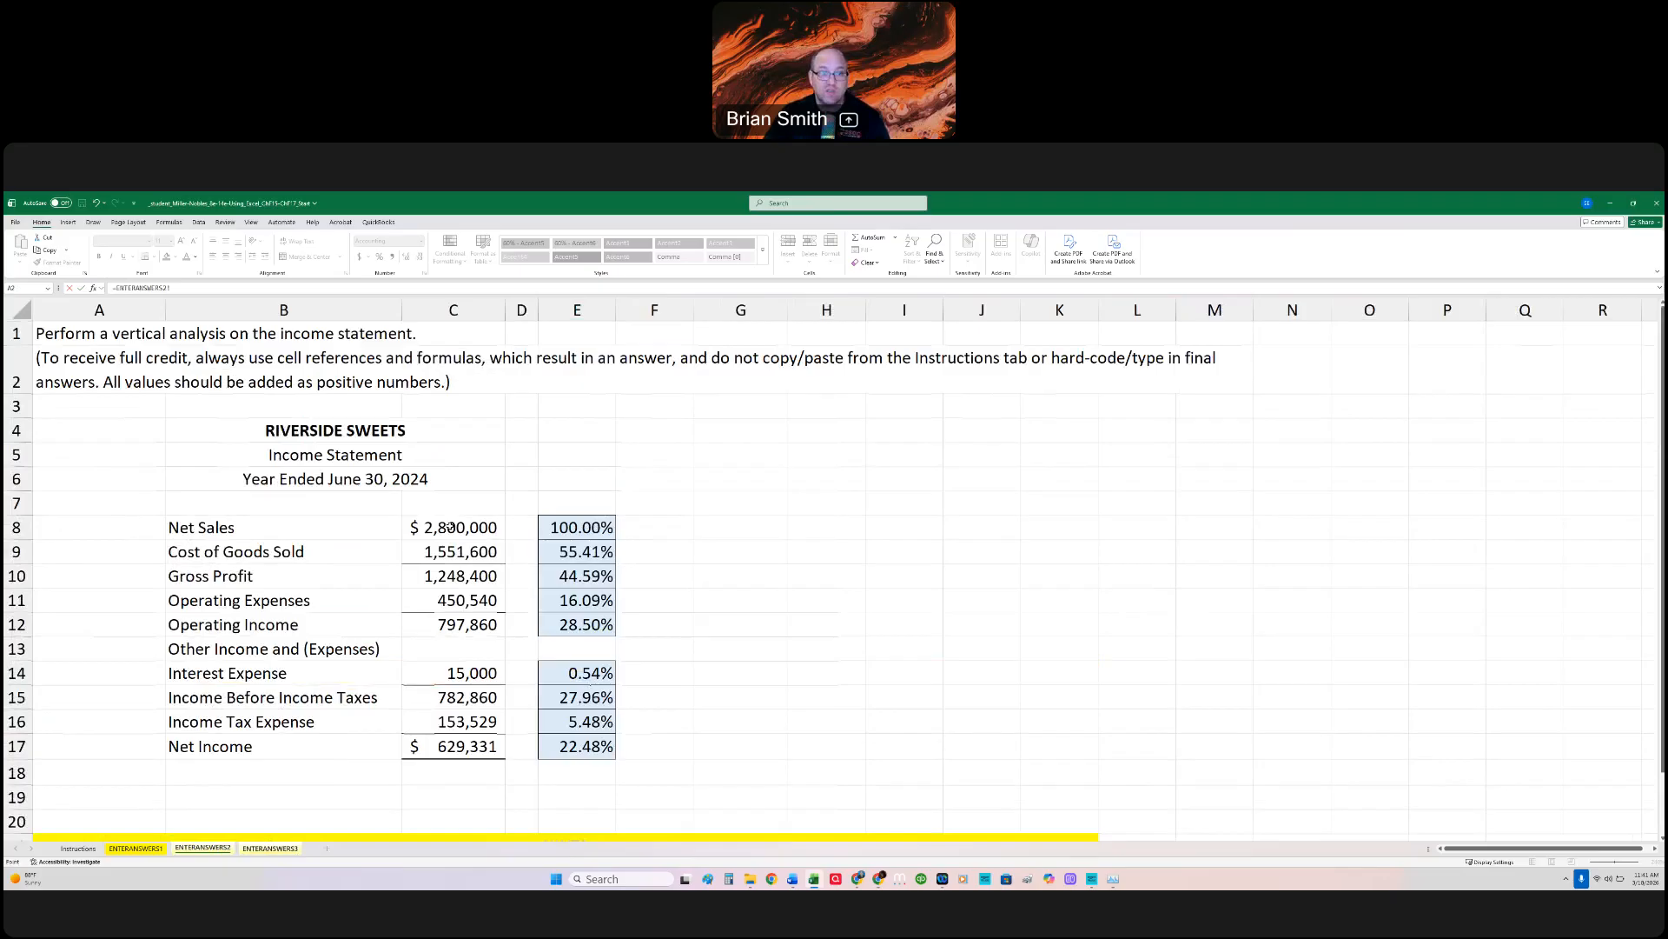
click(78, 847)
scroll(359, 669, up, 3)
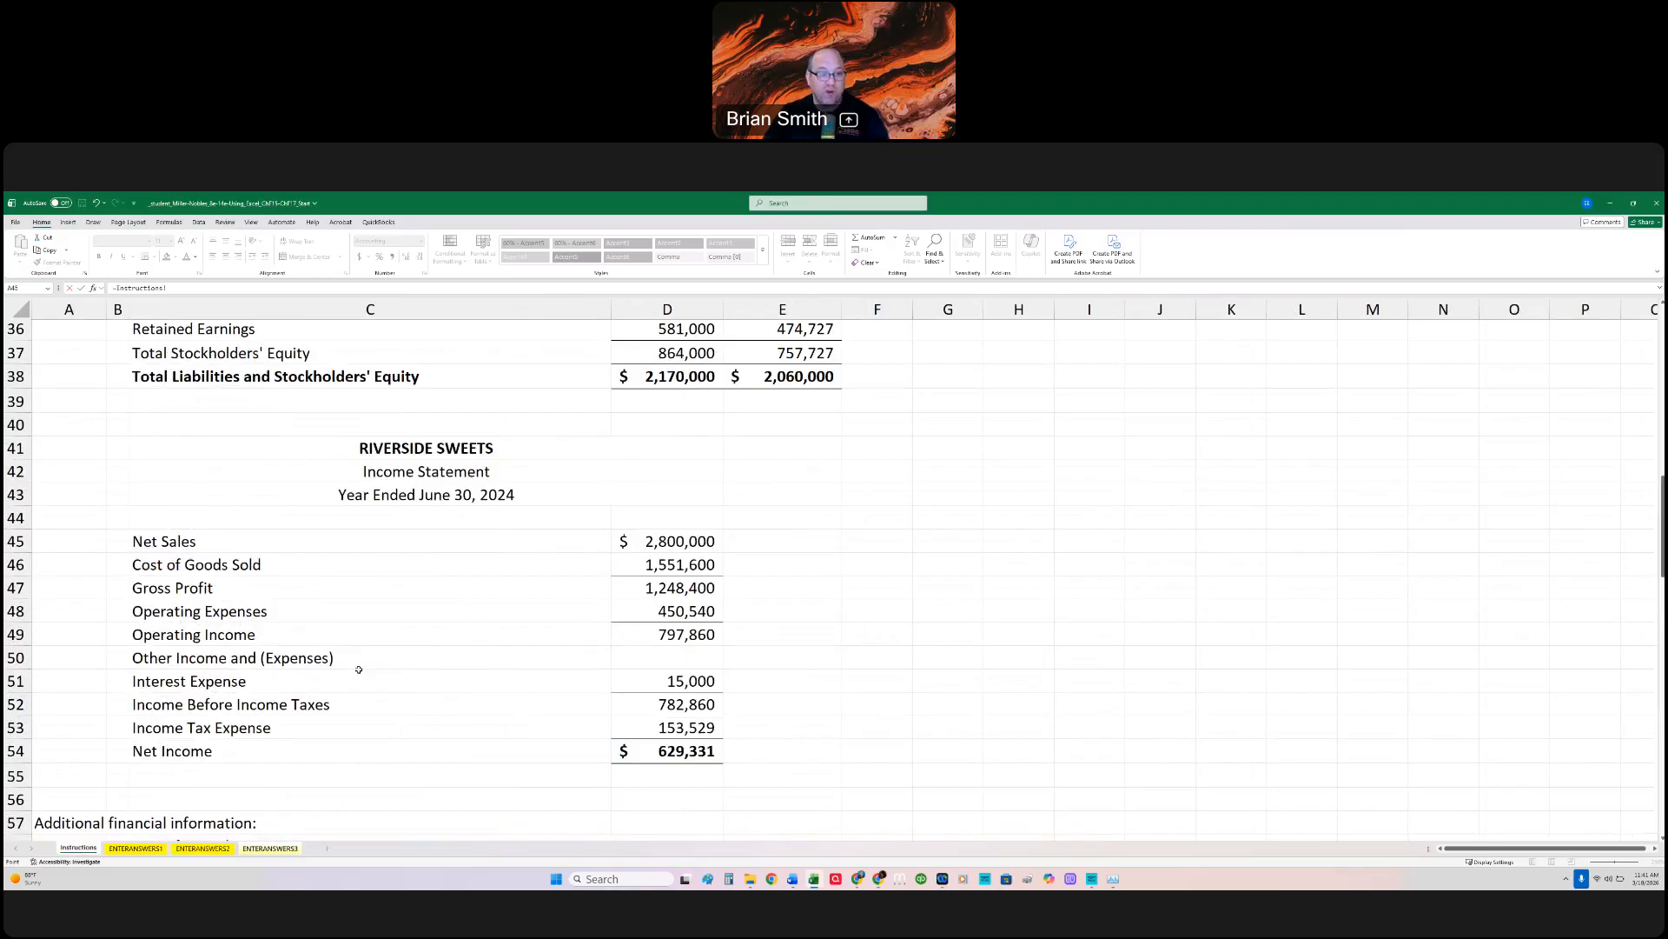
scroll(359, 670, down, 5)
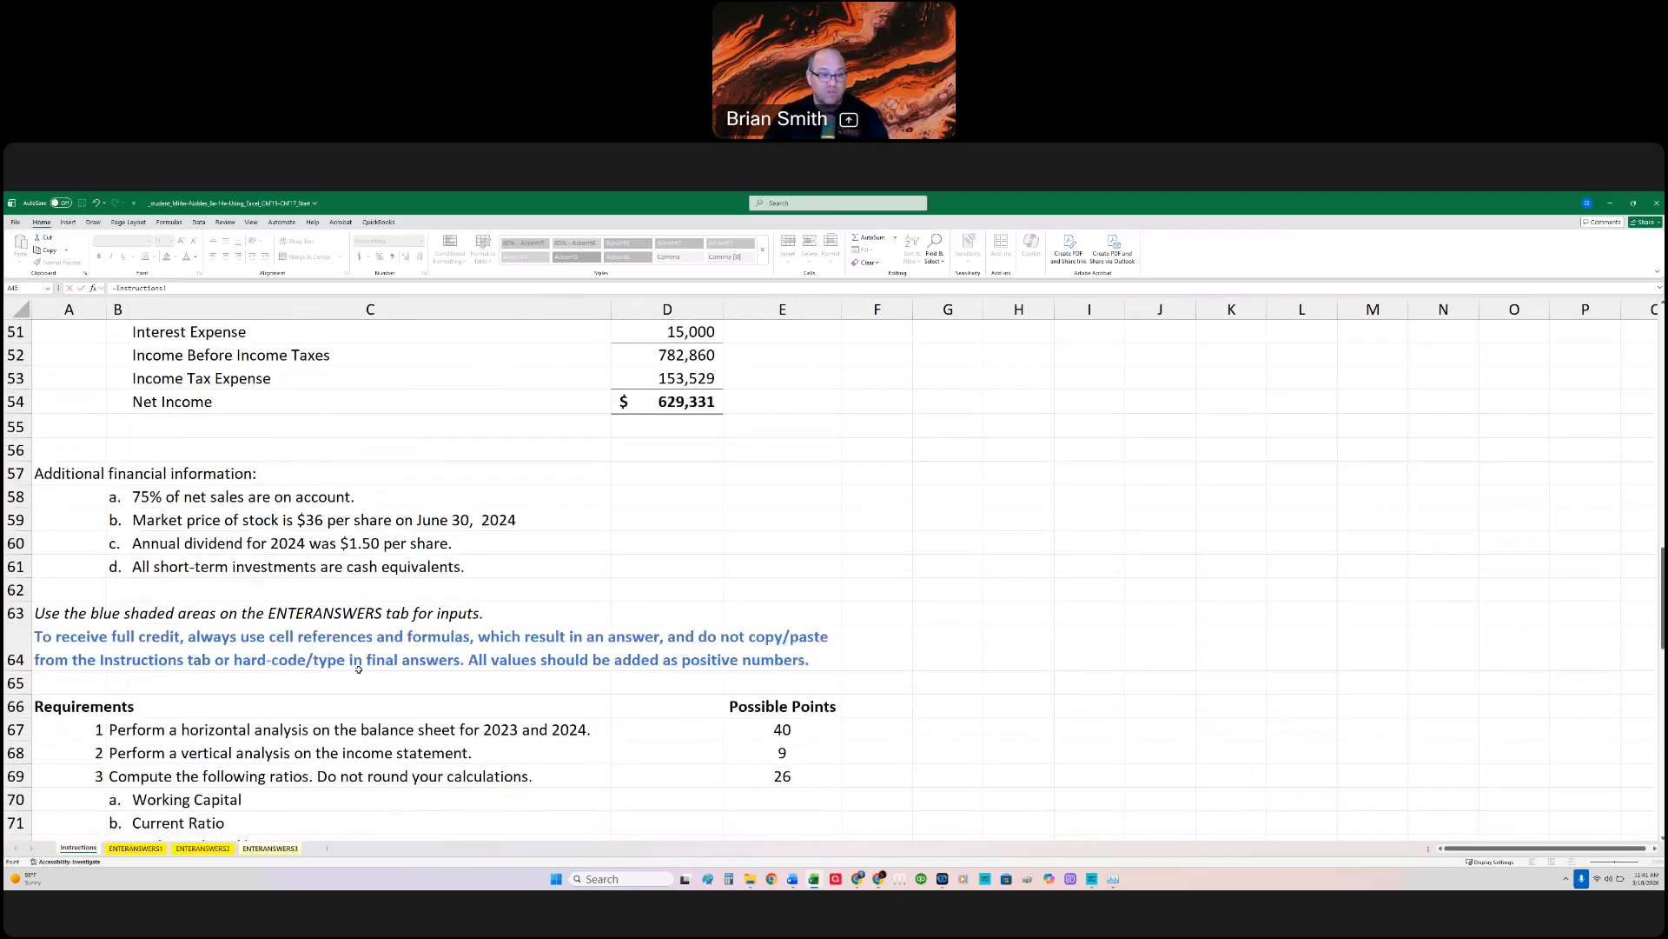
scroll(359, 669, up, 15)
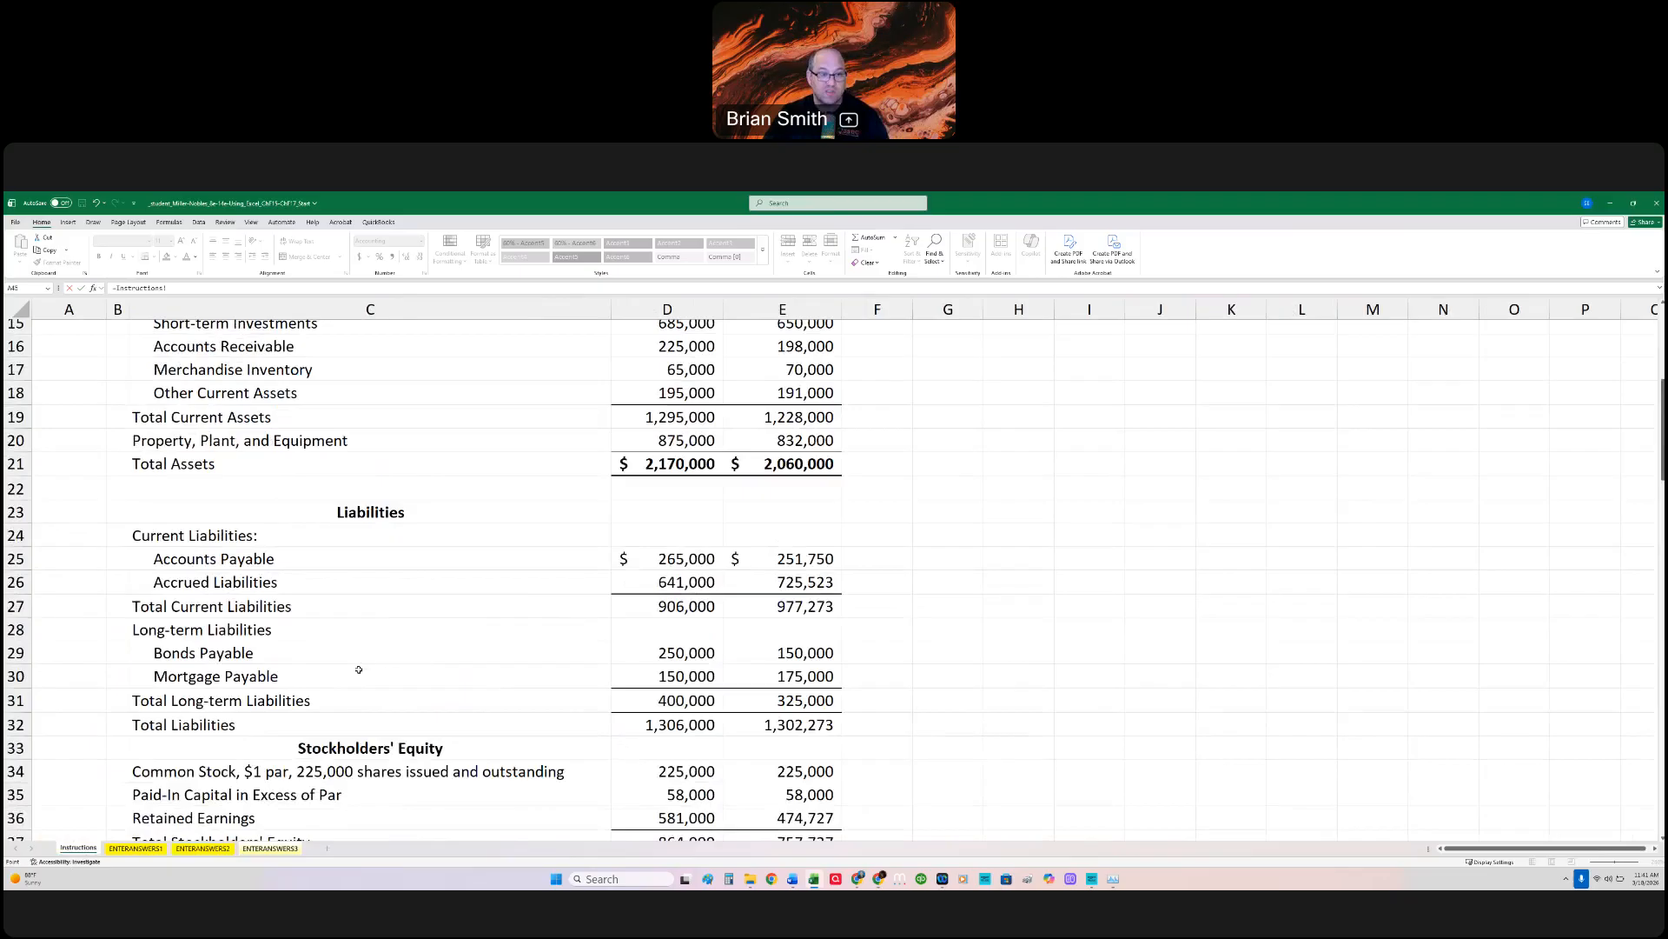
scroll(359, 669, up, 2)
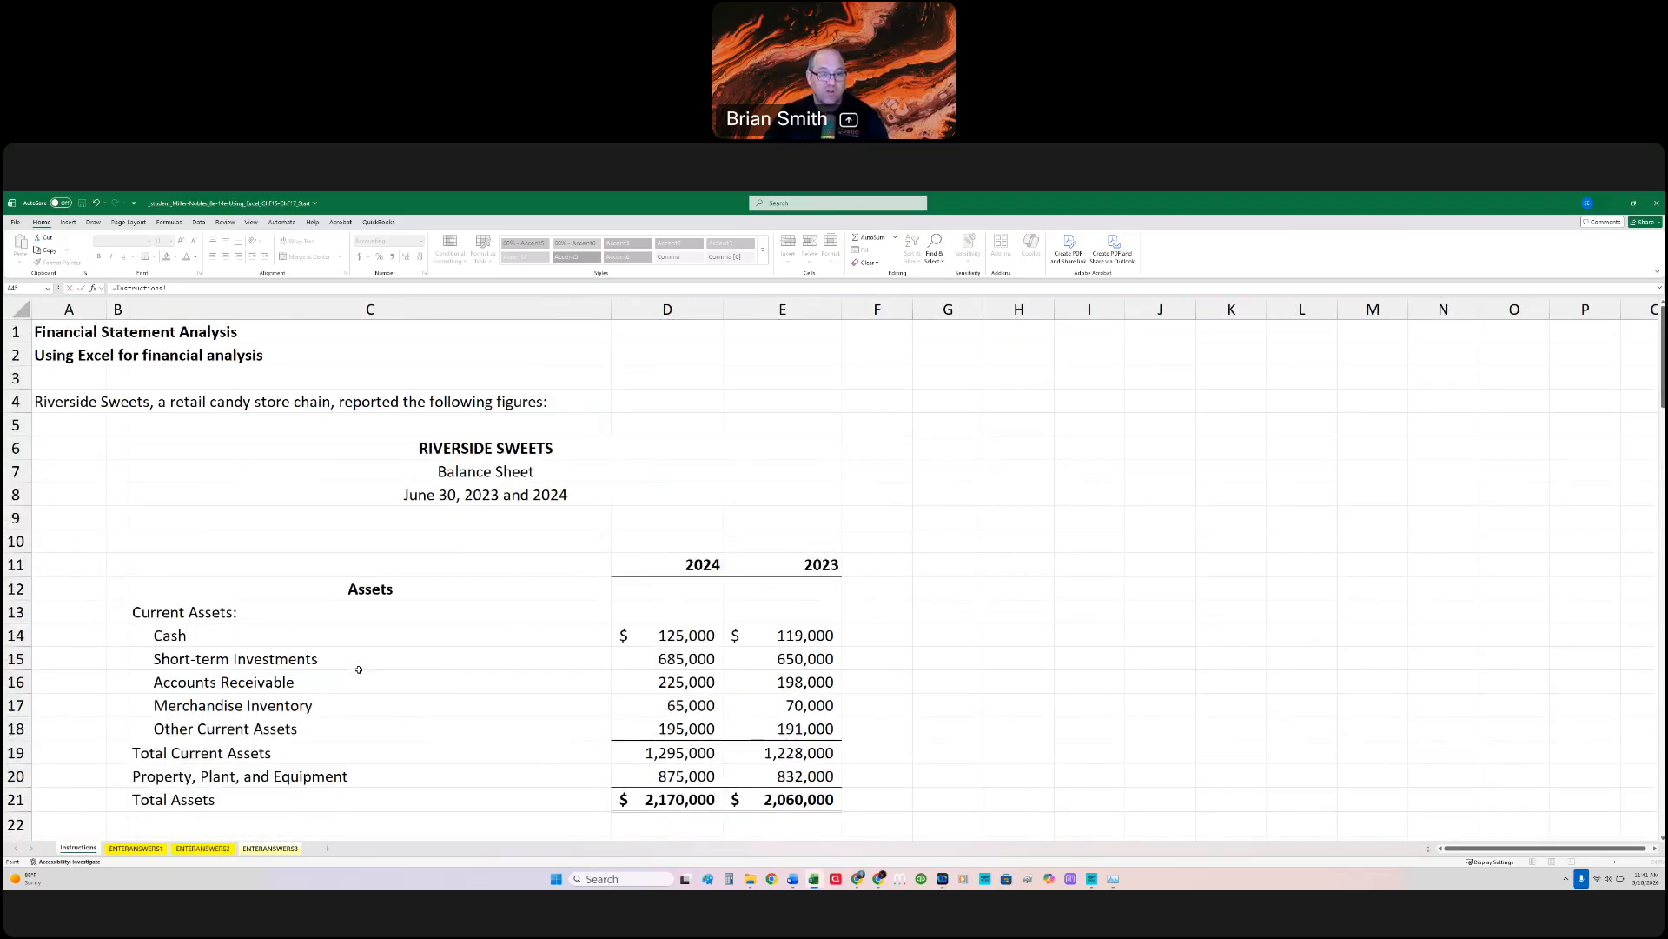
scroll(358, 669, down, 1)
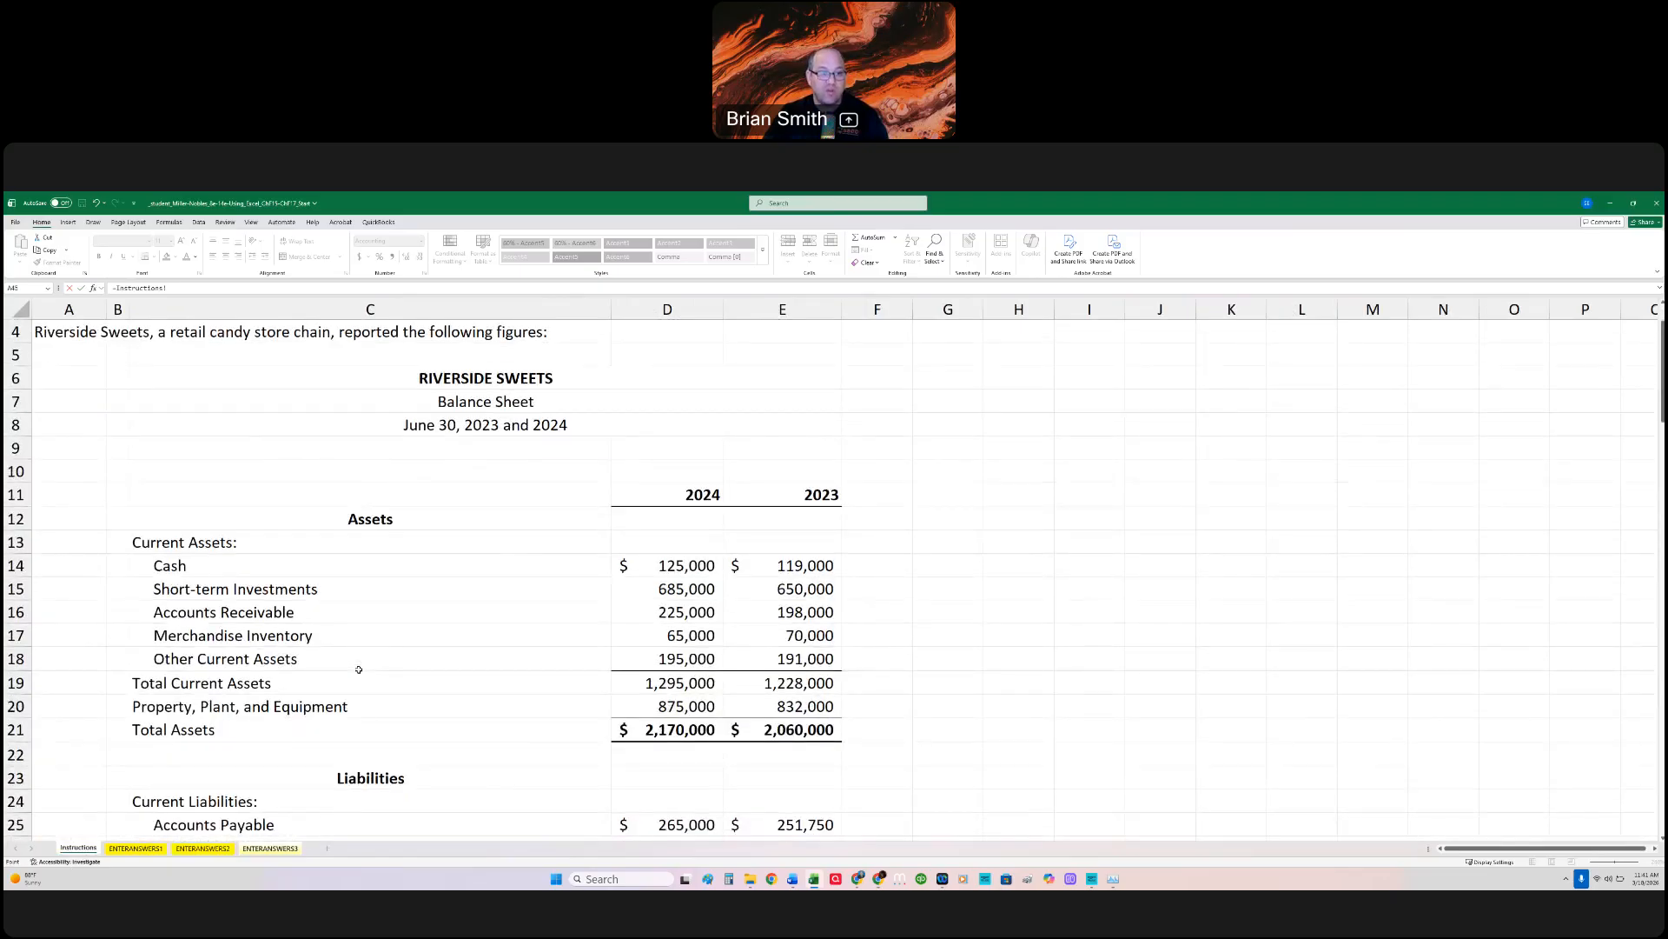
scroll(359, 669, down, 10)
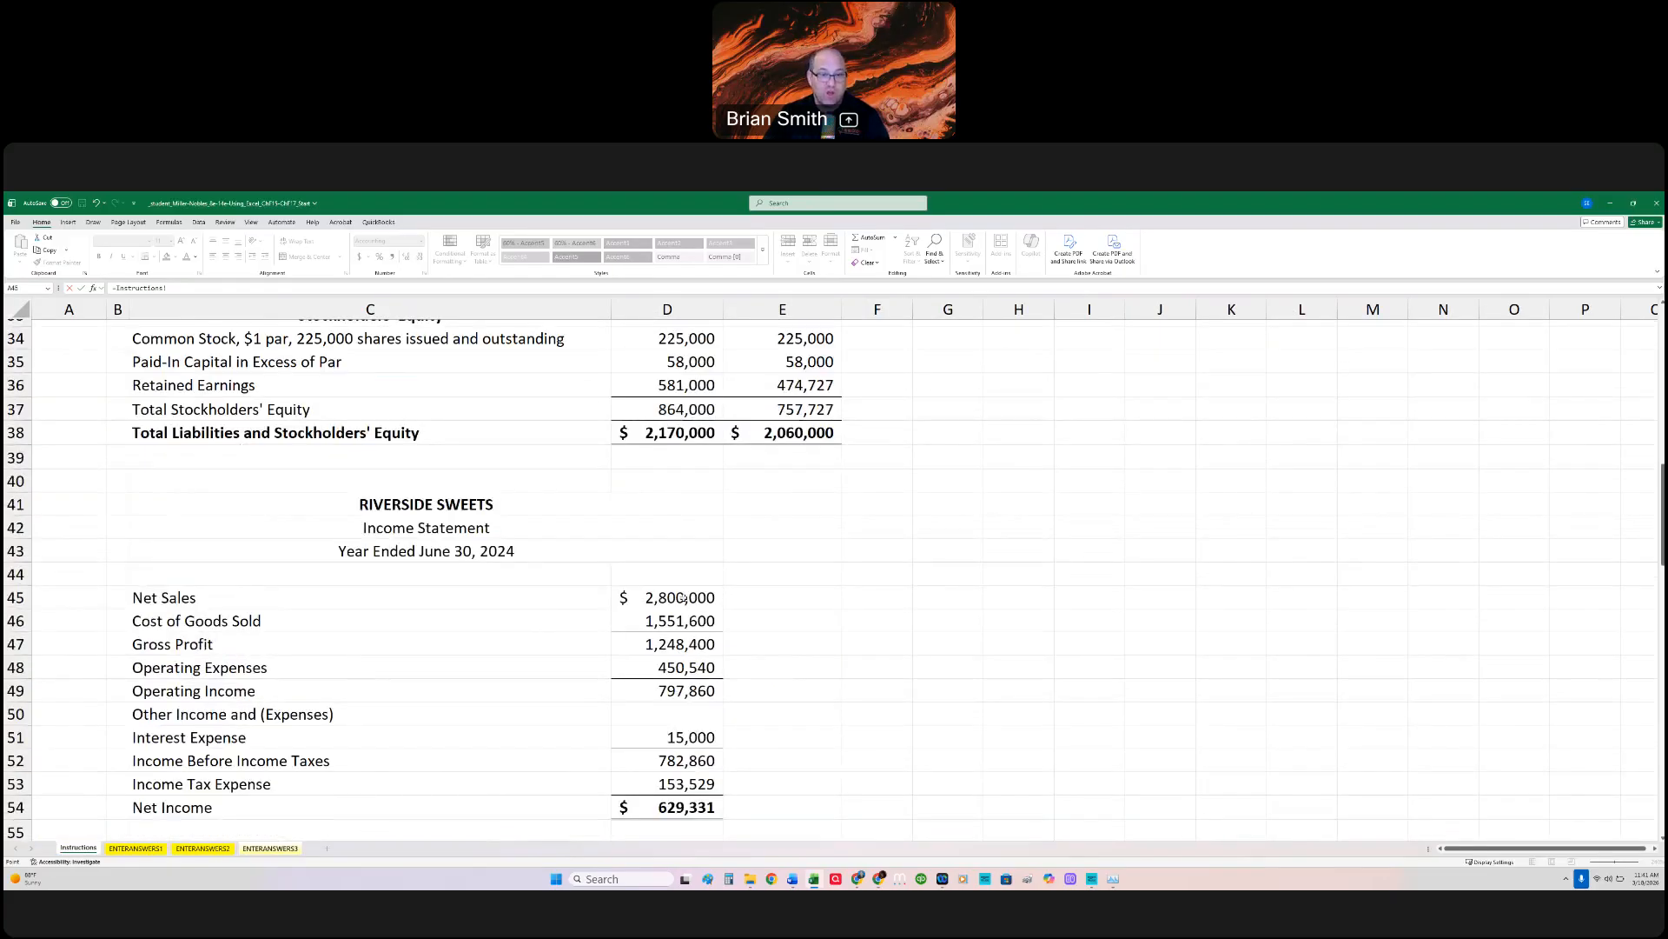
Step: Enter the C9 formula's numerator as (Instructions!D45*.75), taking 75% of Net Sales as credit sales, followed by the division operator
click(682, 597)
click(117, 287)
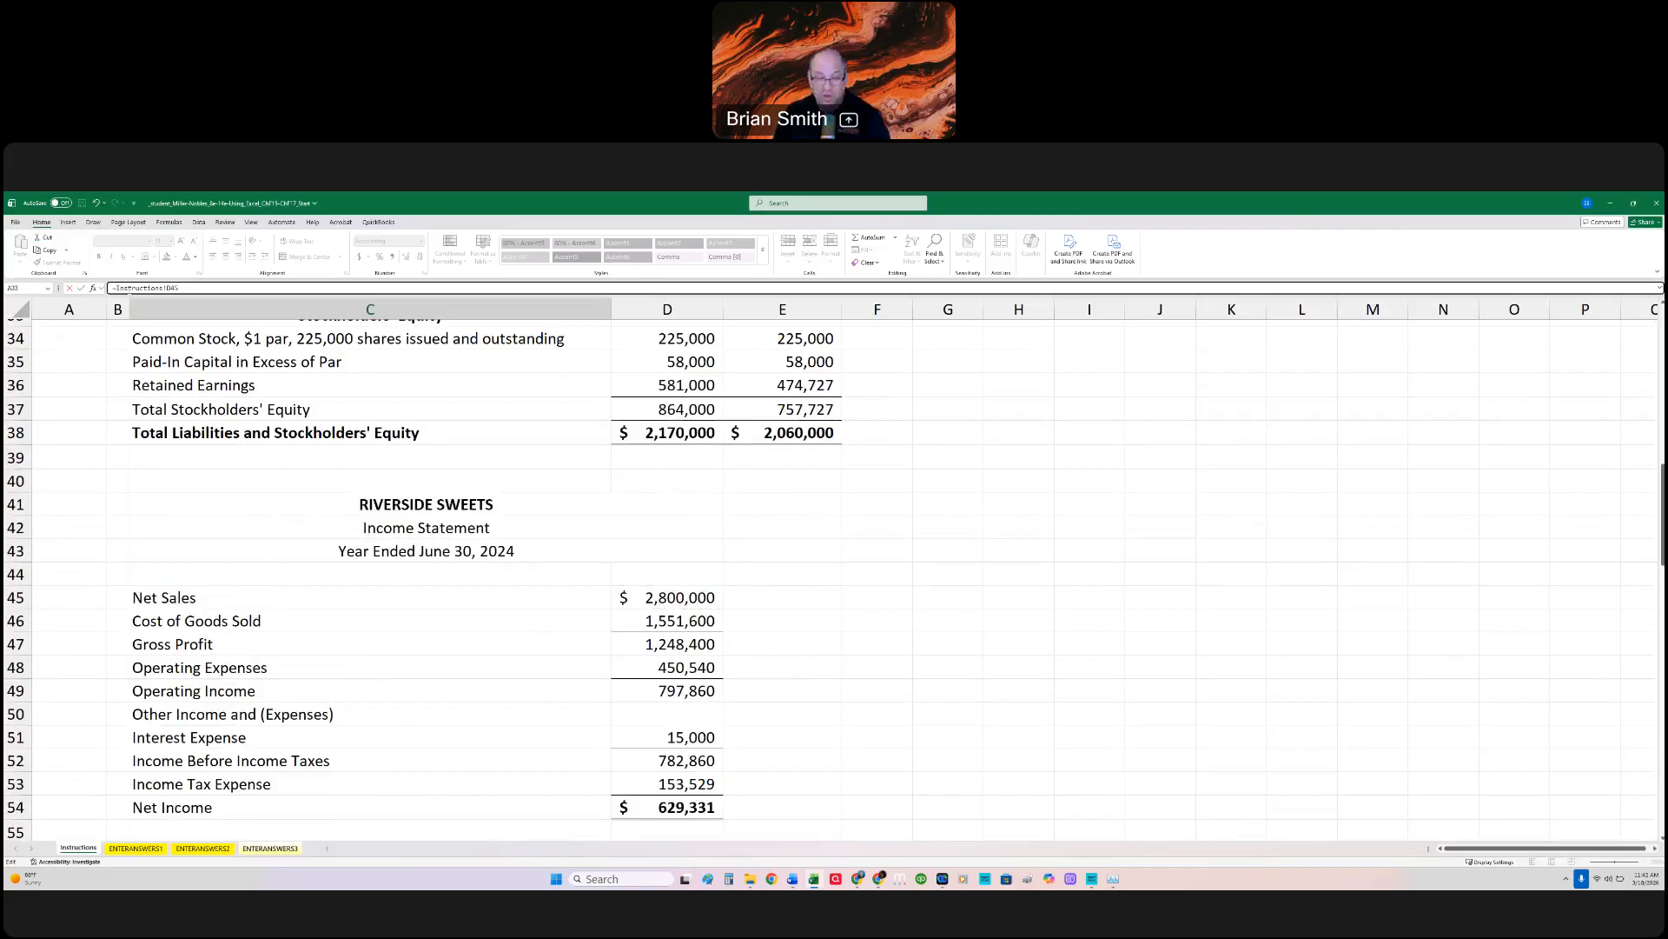
text(()
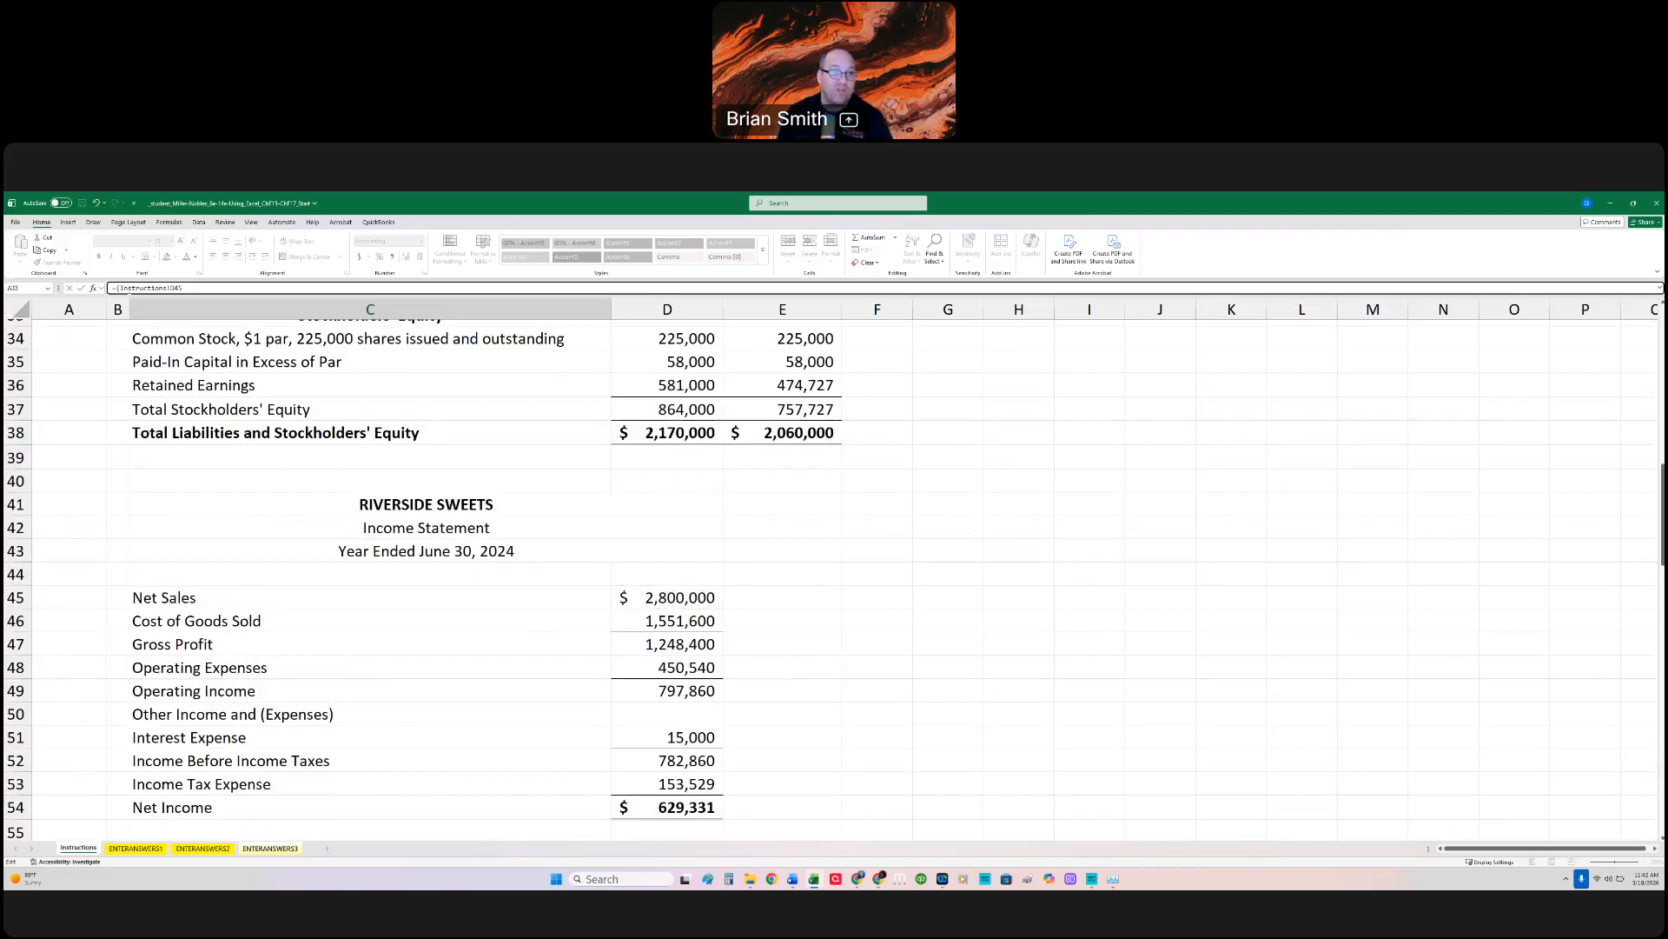
key(shift+End)
key(Delete)
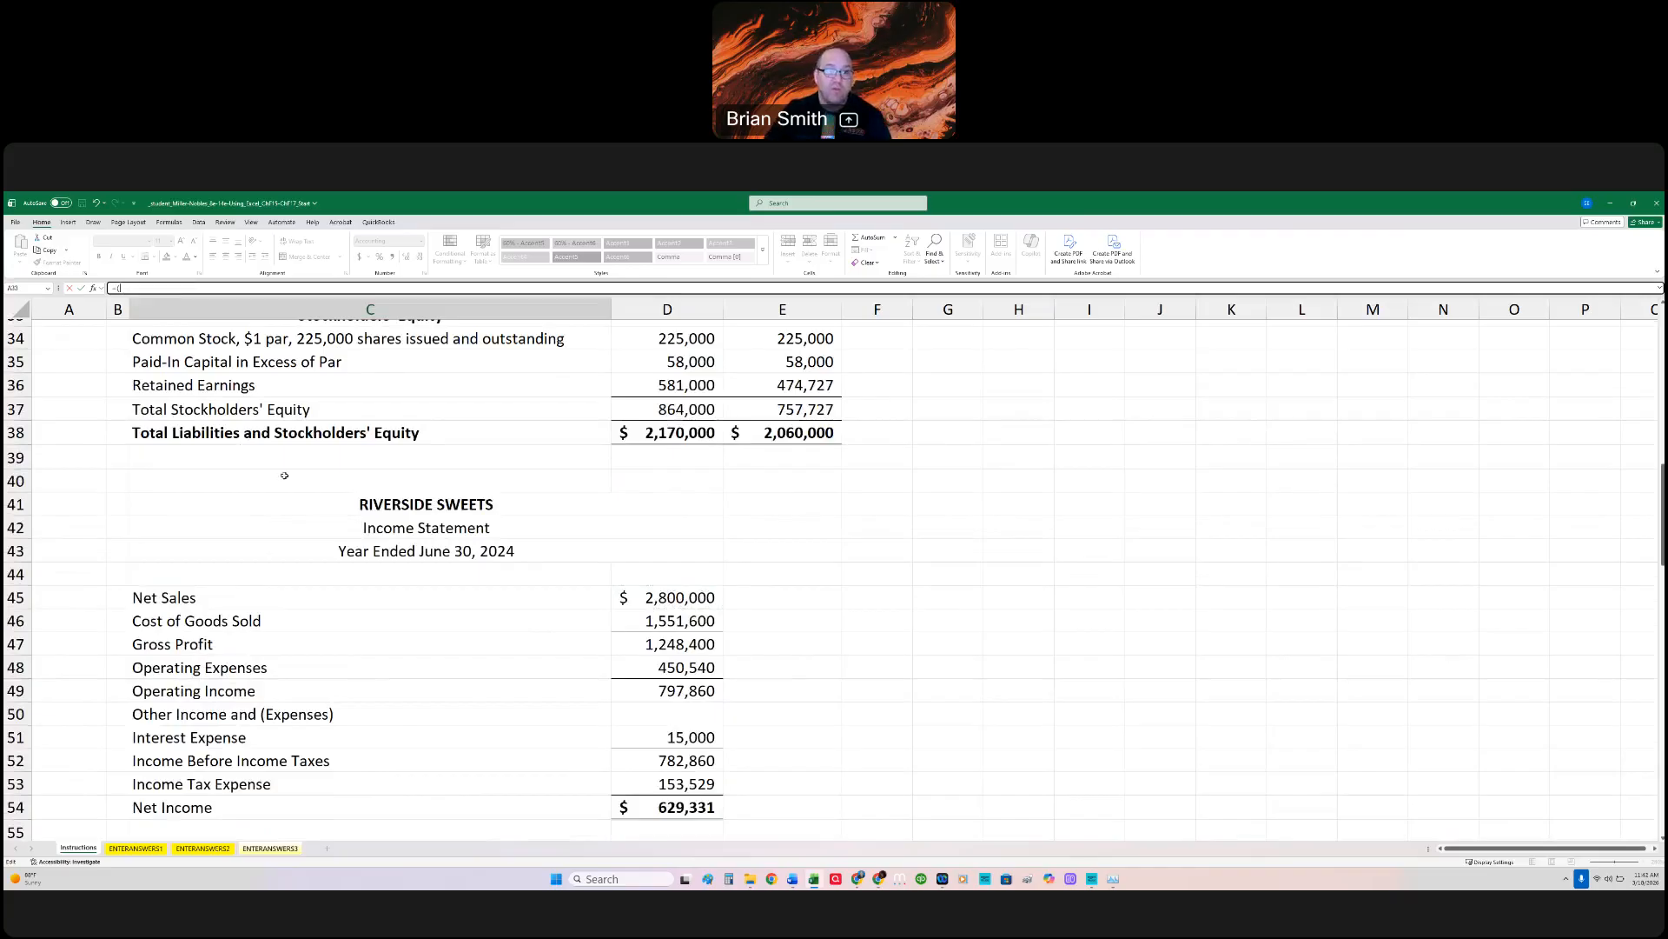
click(701, 598)
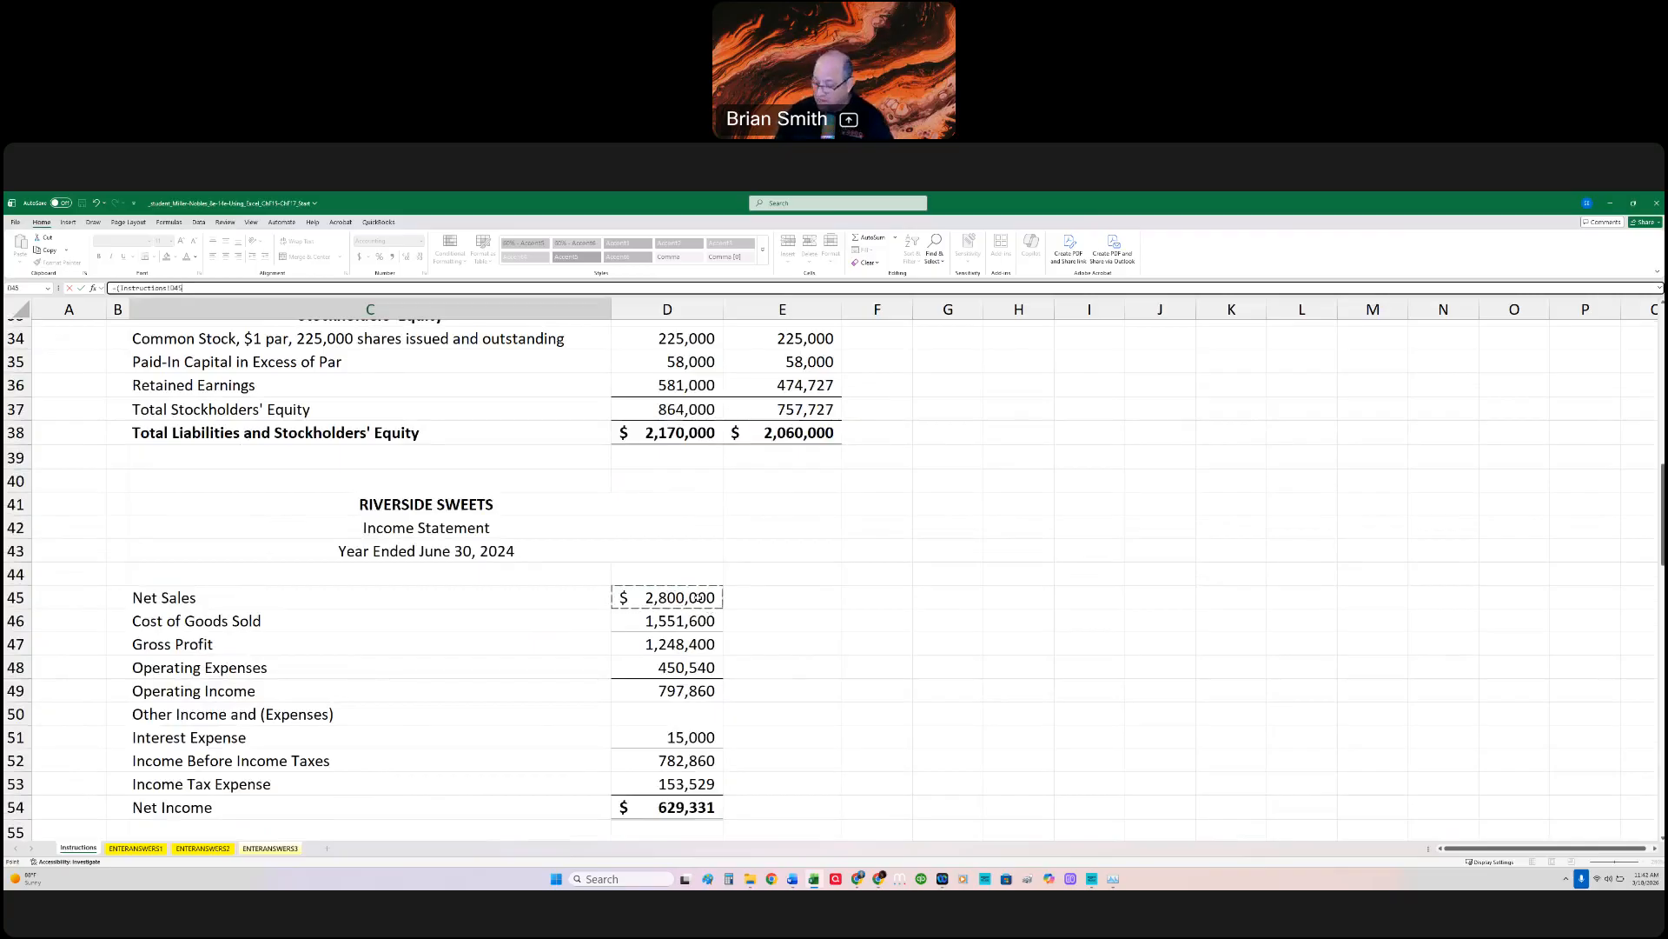
text(*)
scroll(533, 477, down, 5)
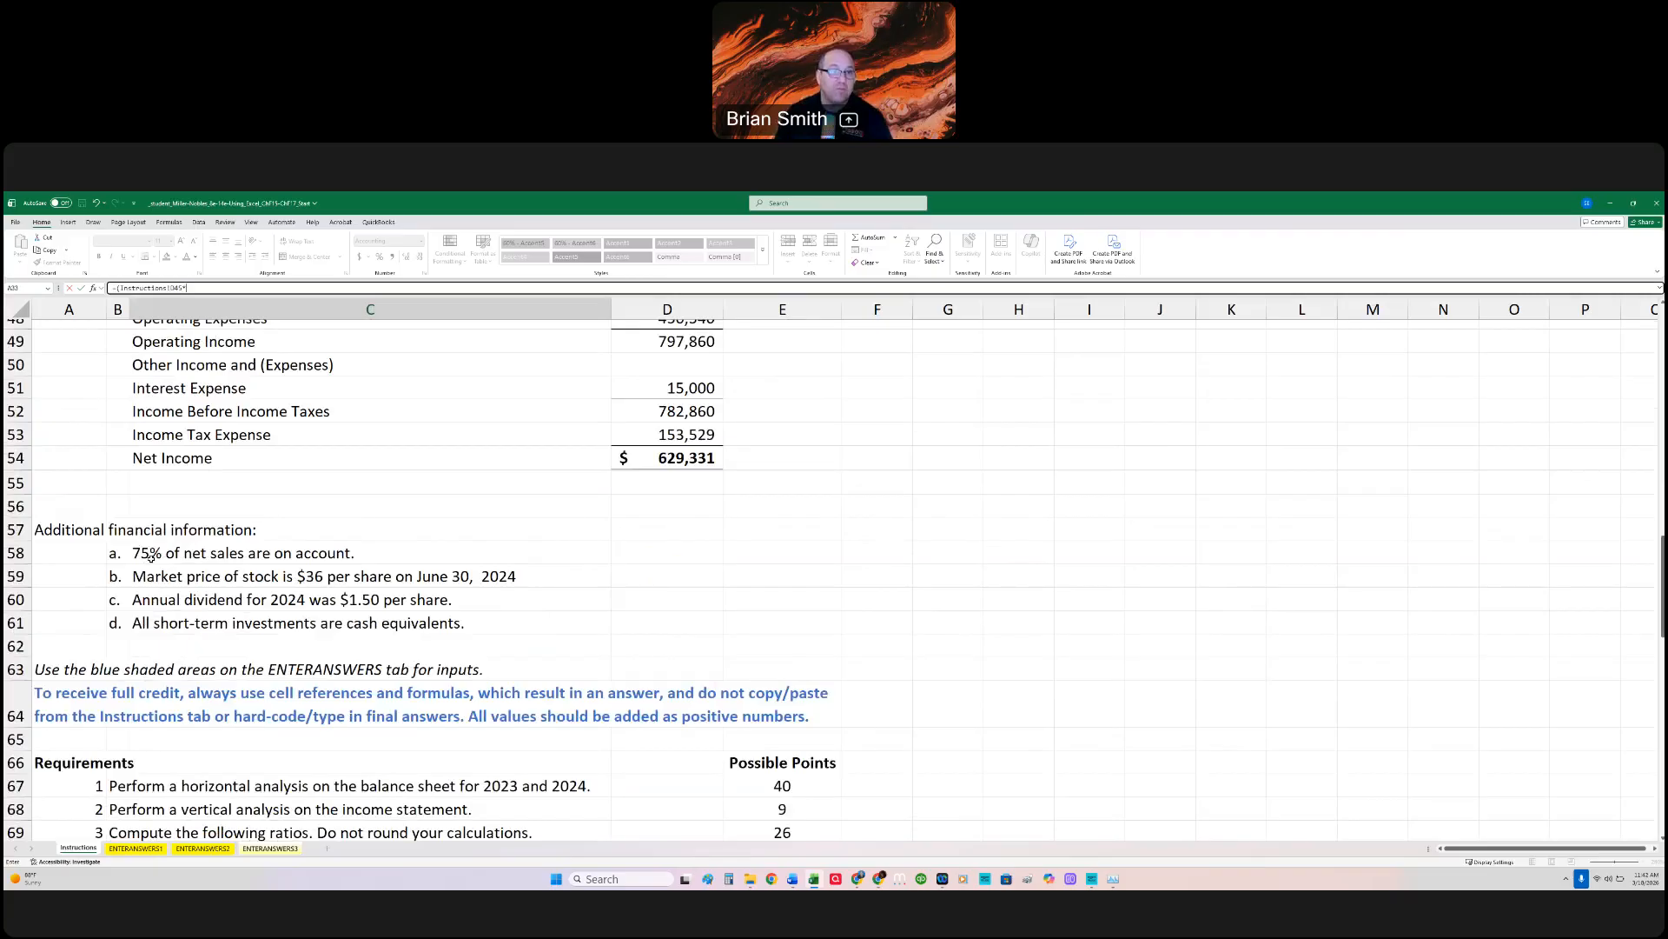
text(.75)
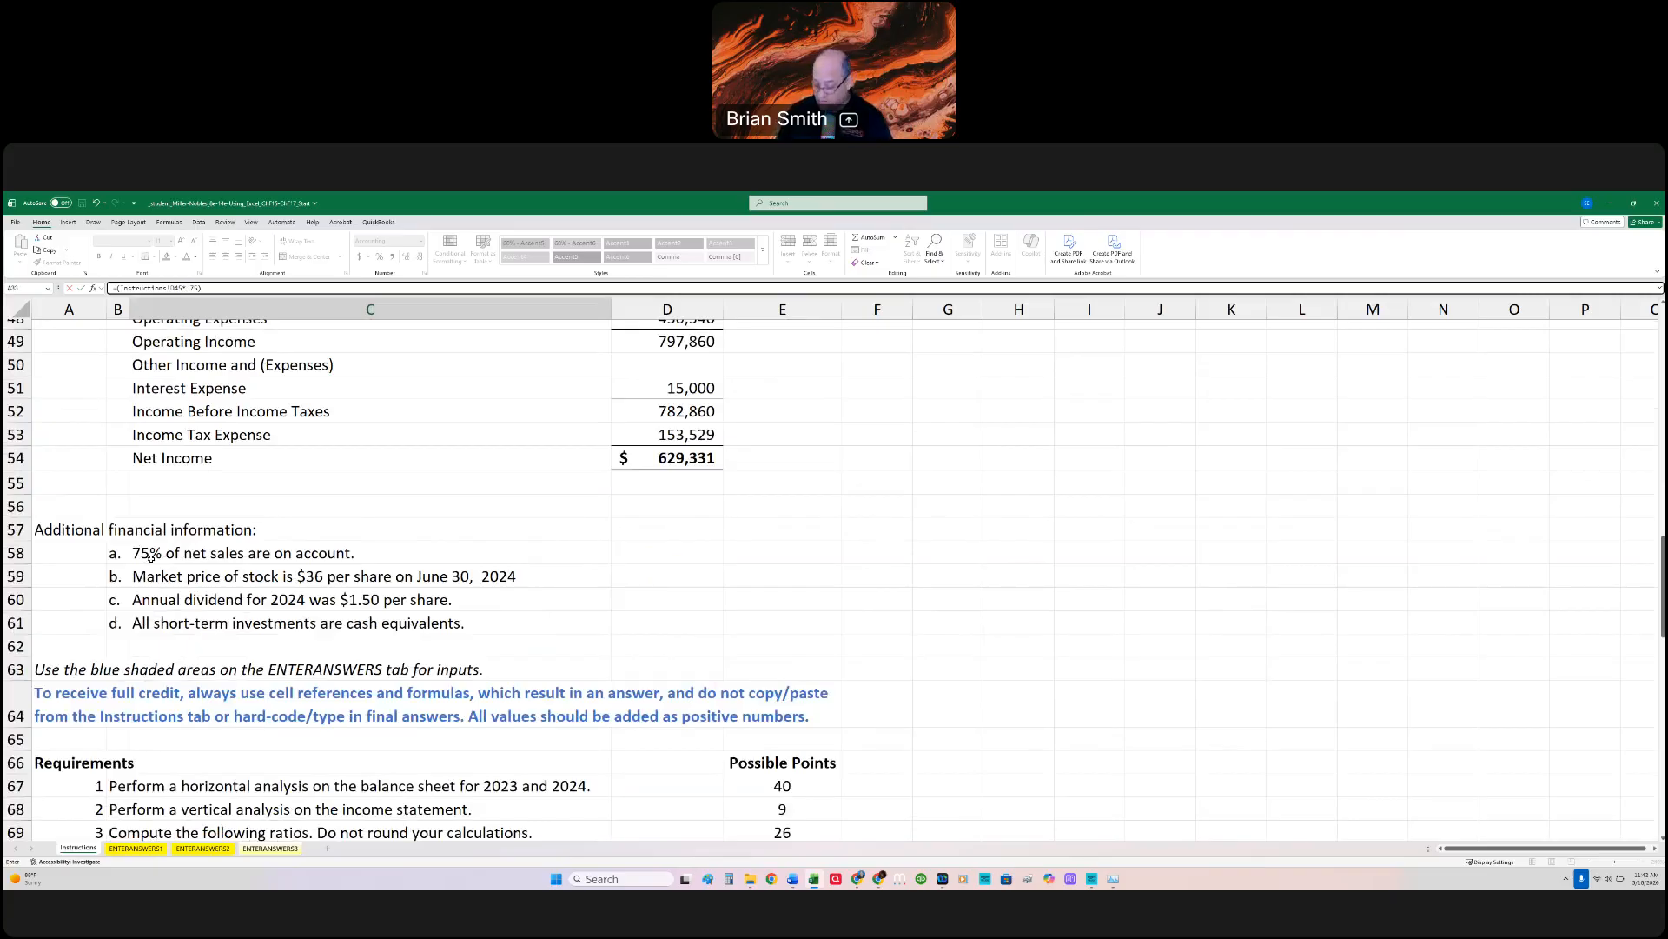
text()/)
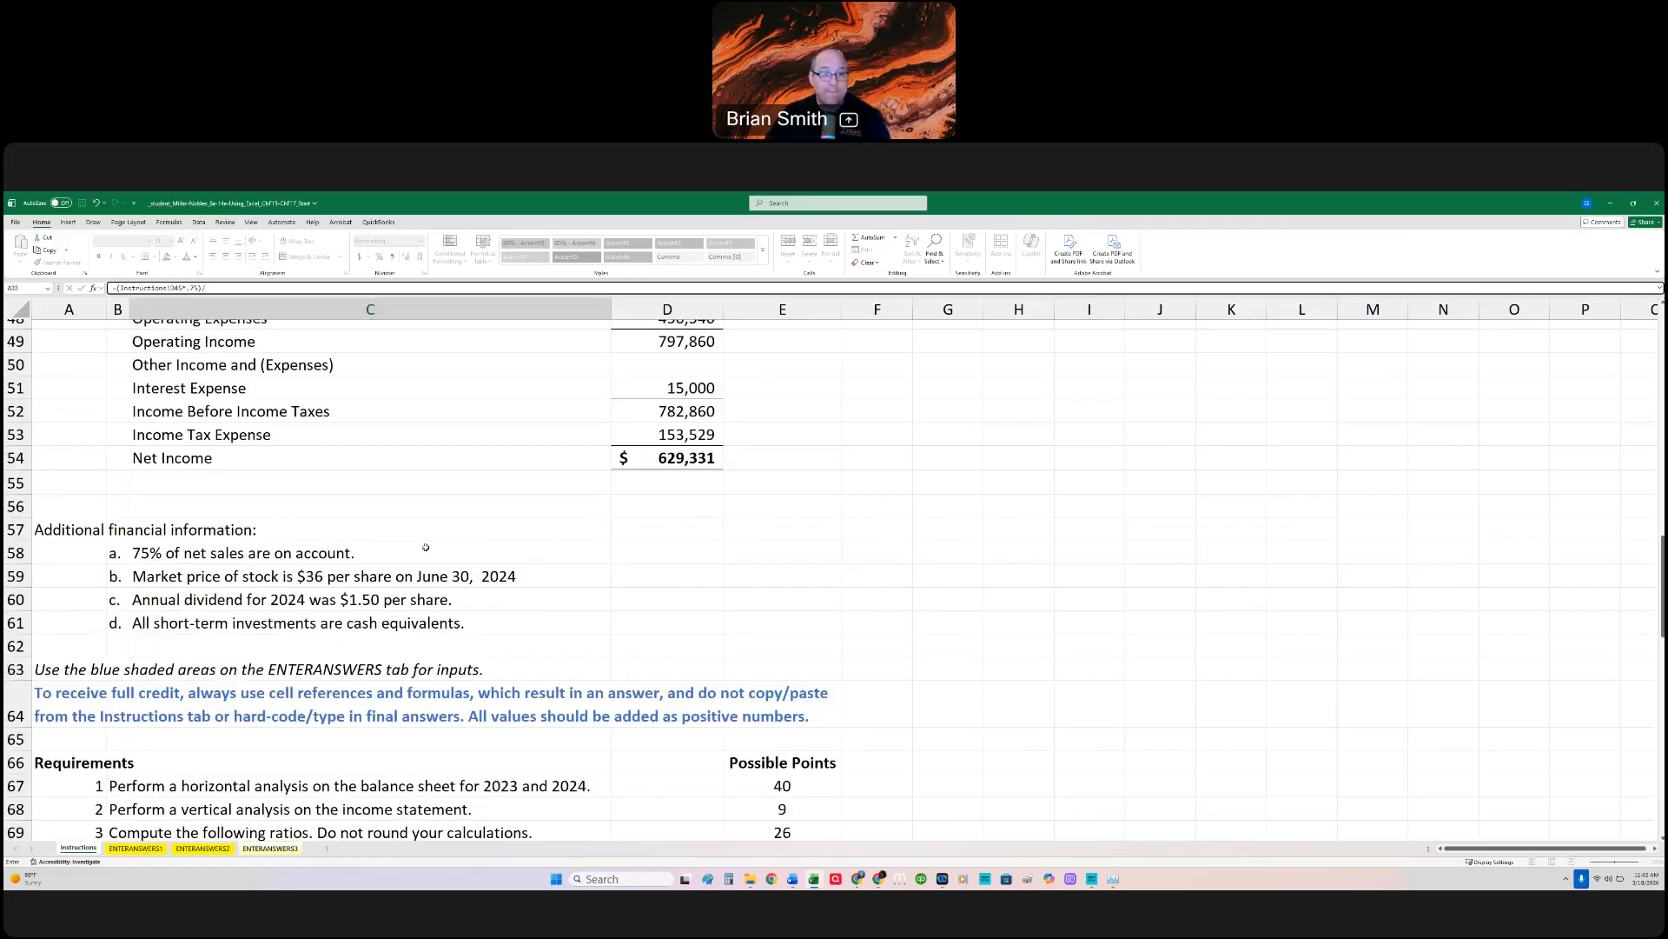
Step: Complete the C9 formula with average(Instructions!D16:E16) as the denominator, averaging the 2024 and 2023 Accounts Receivable
scroll(425, 546, up, 10)
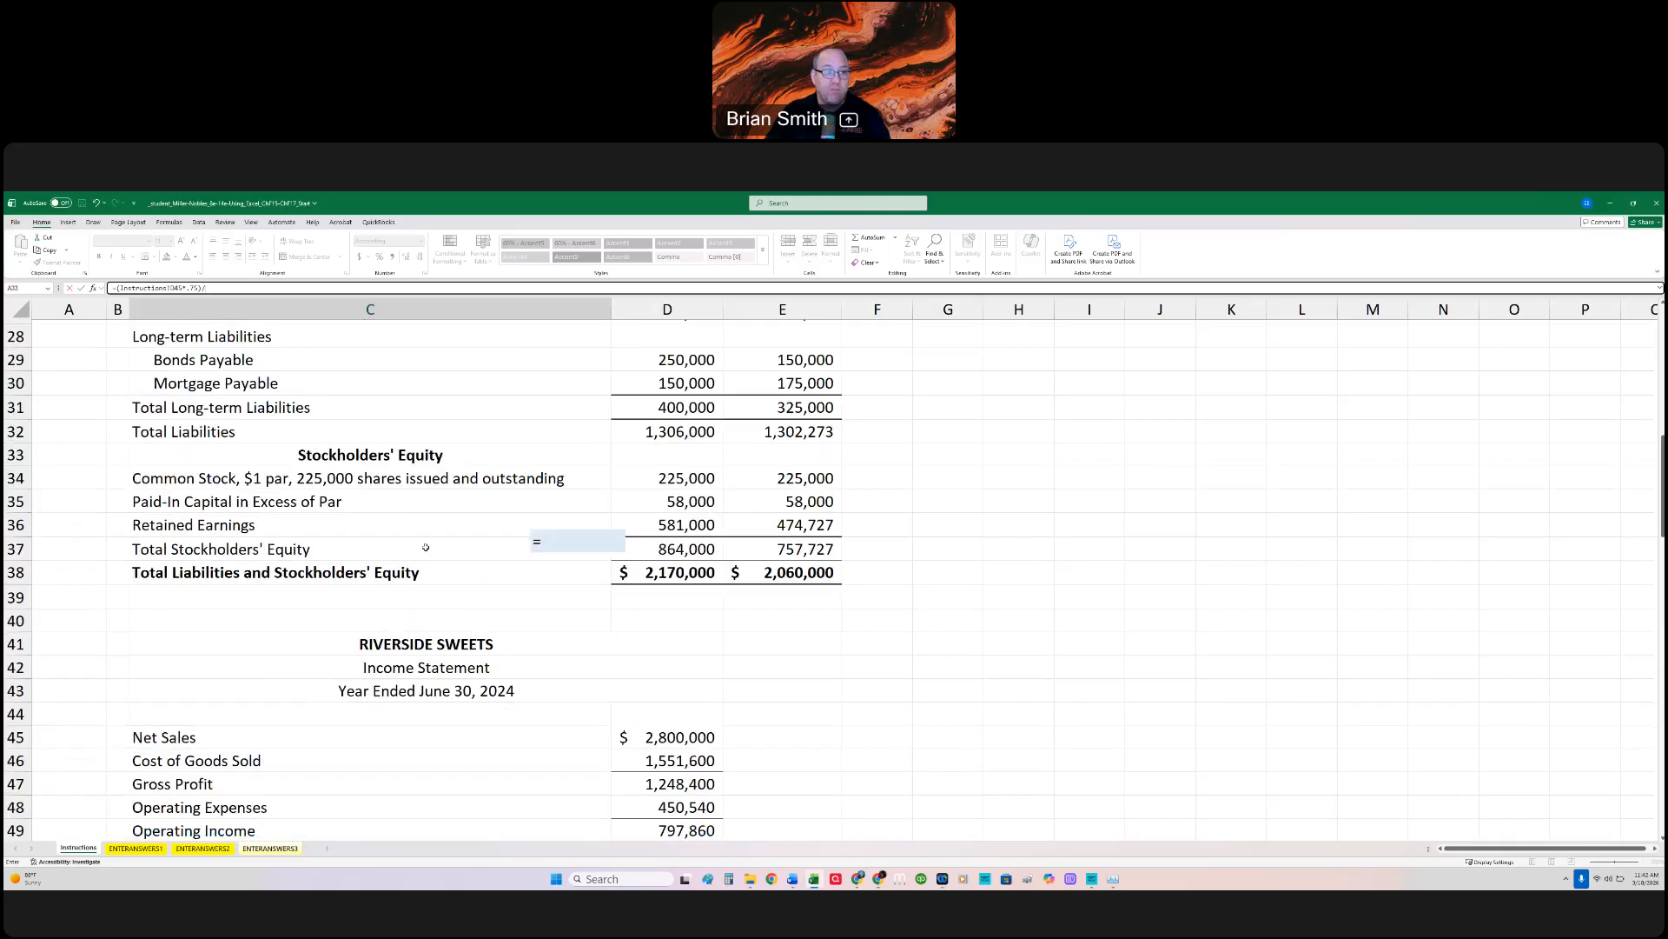
text(a)
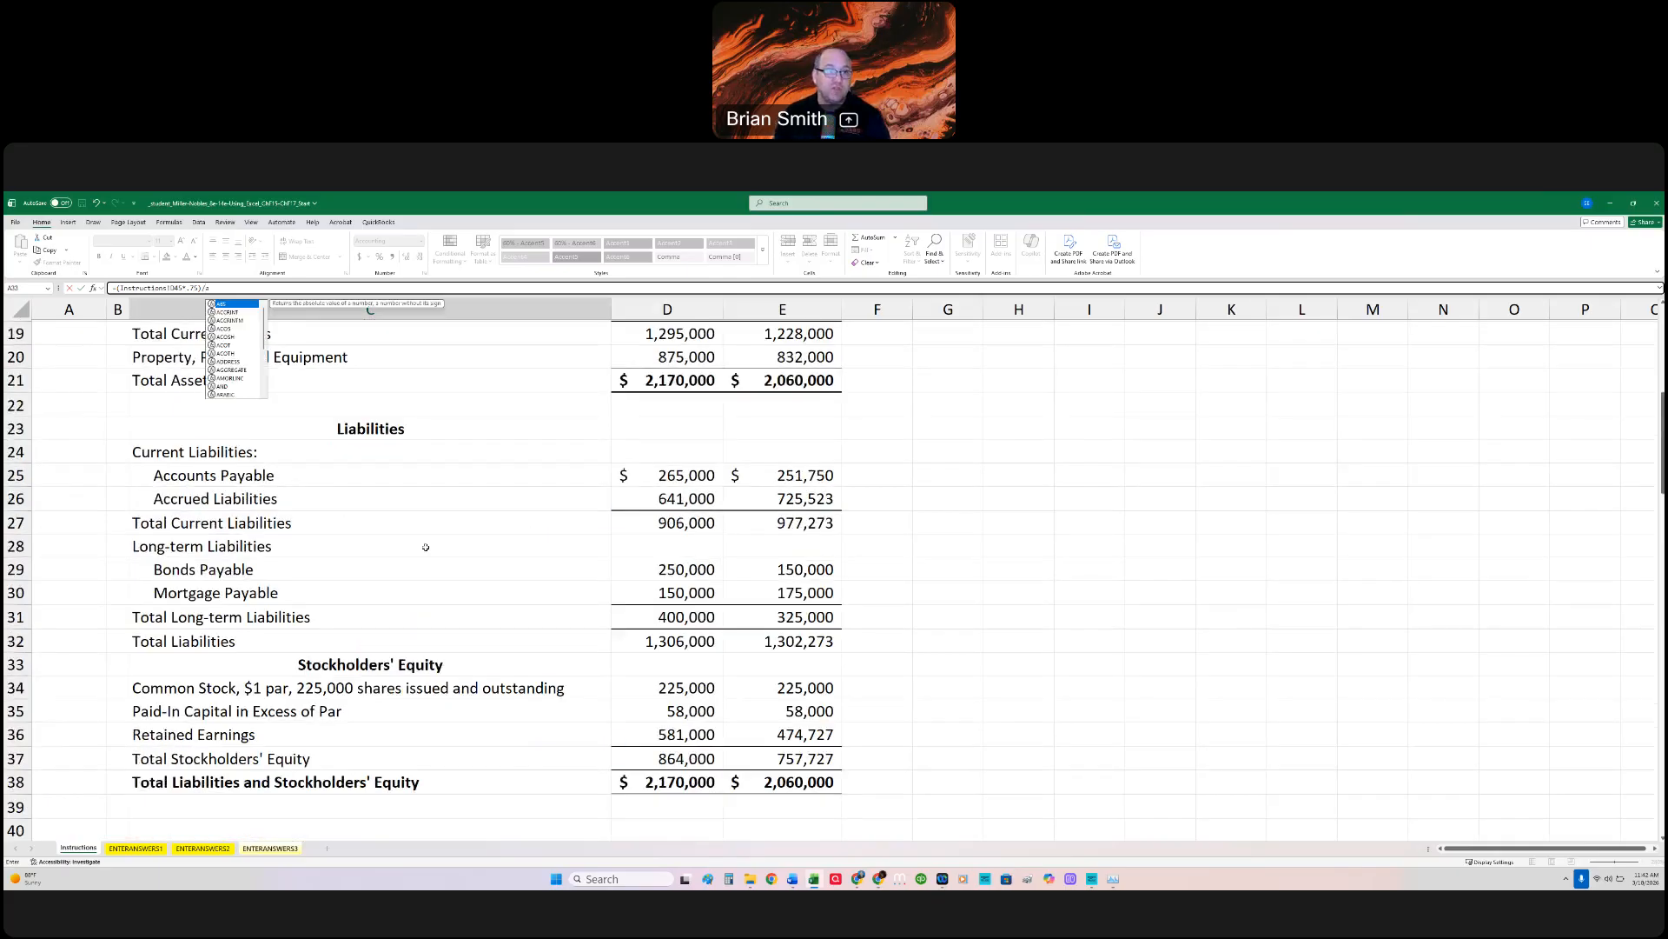
text(verage()
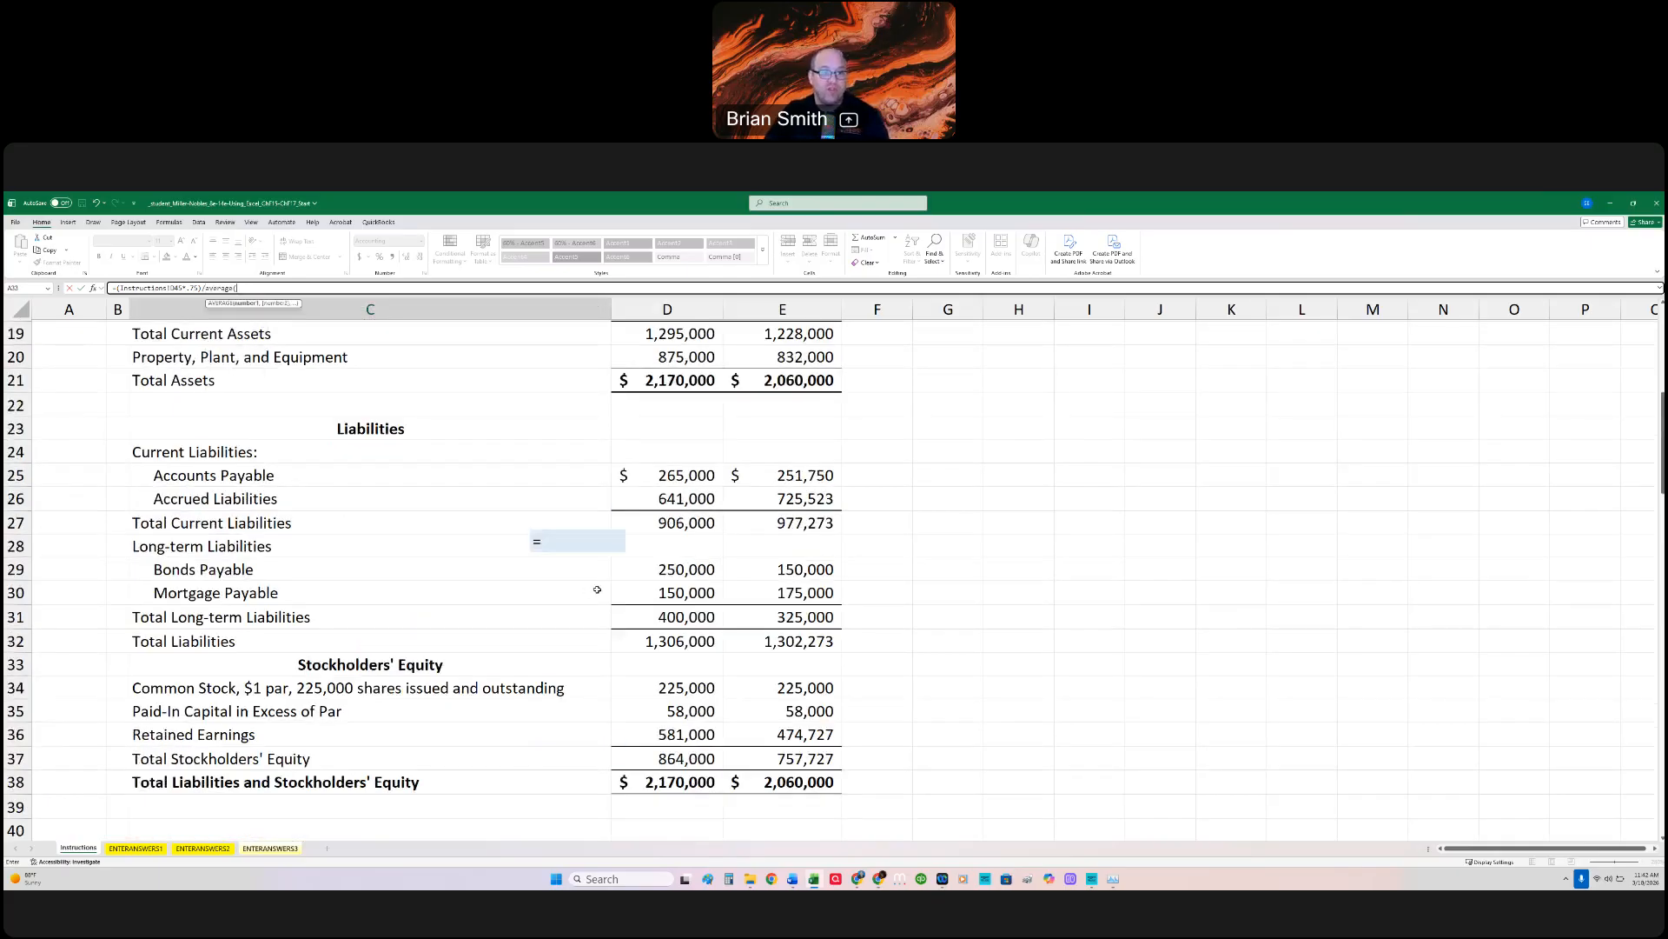
scroll(597, 589, up, 3)
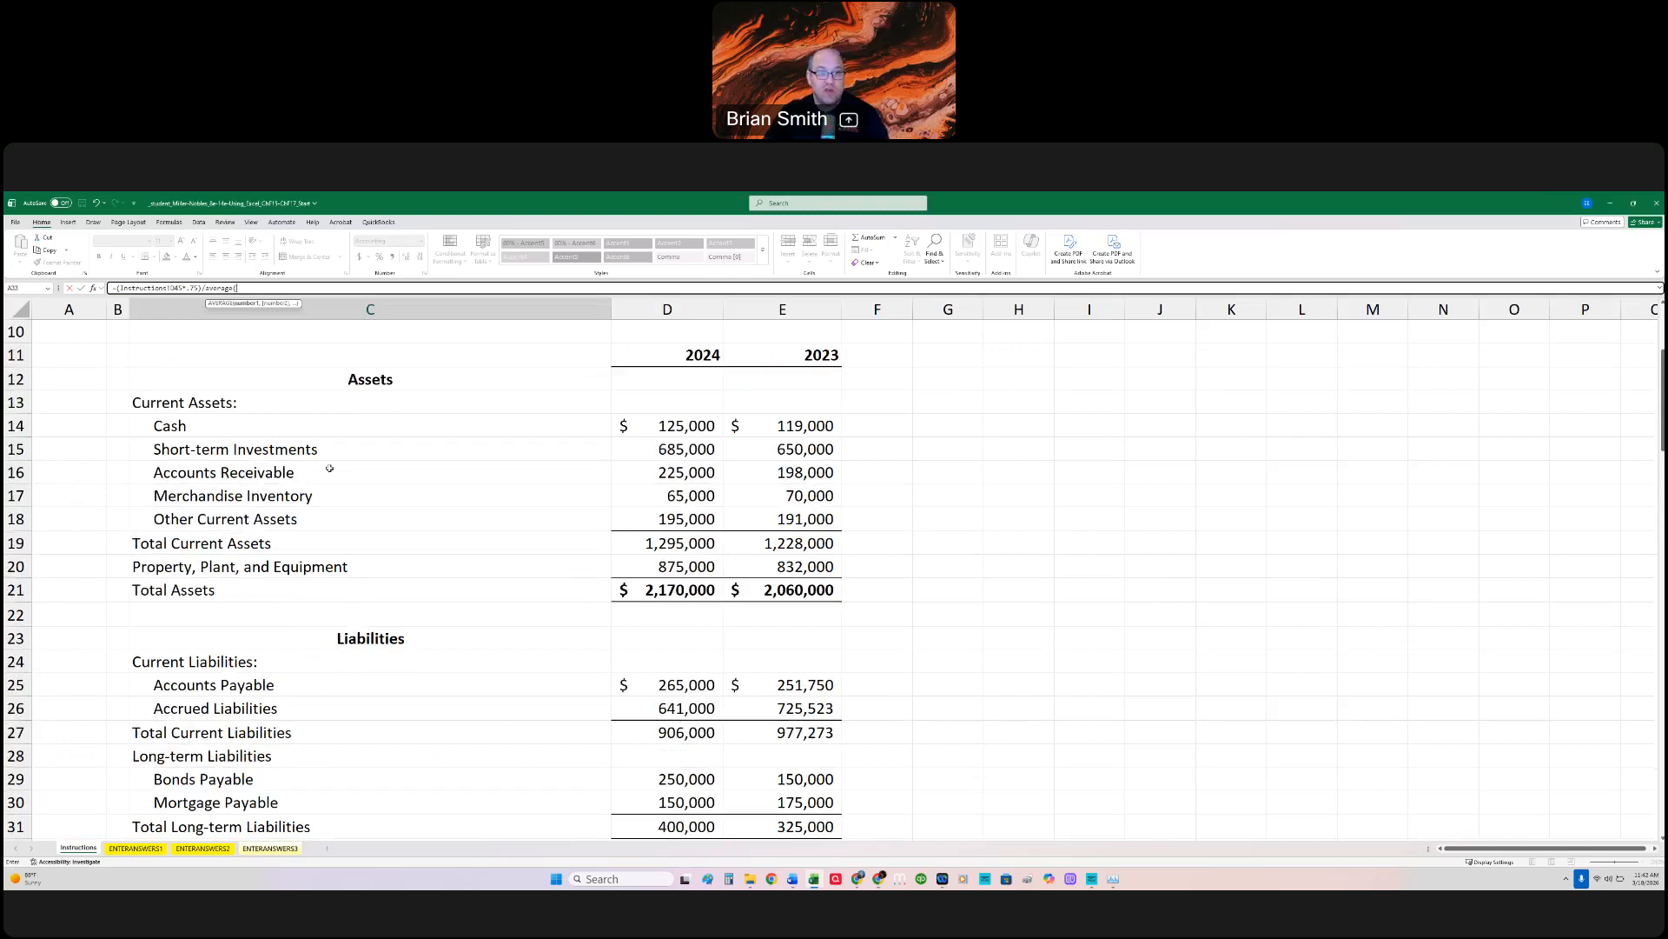
drag(688, 471, 778, 472)
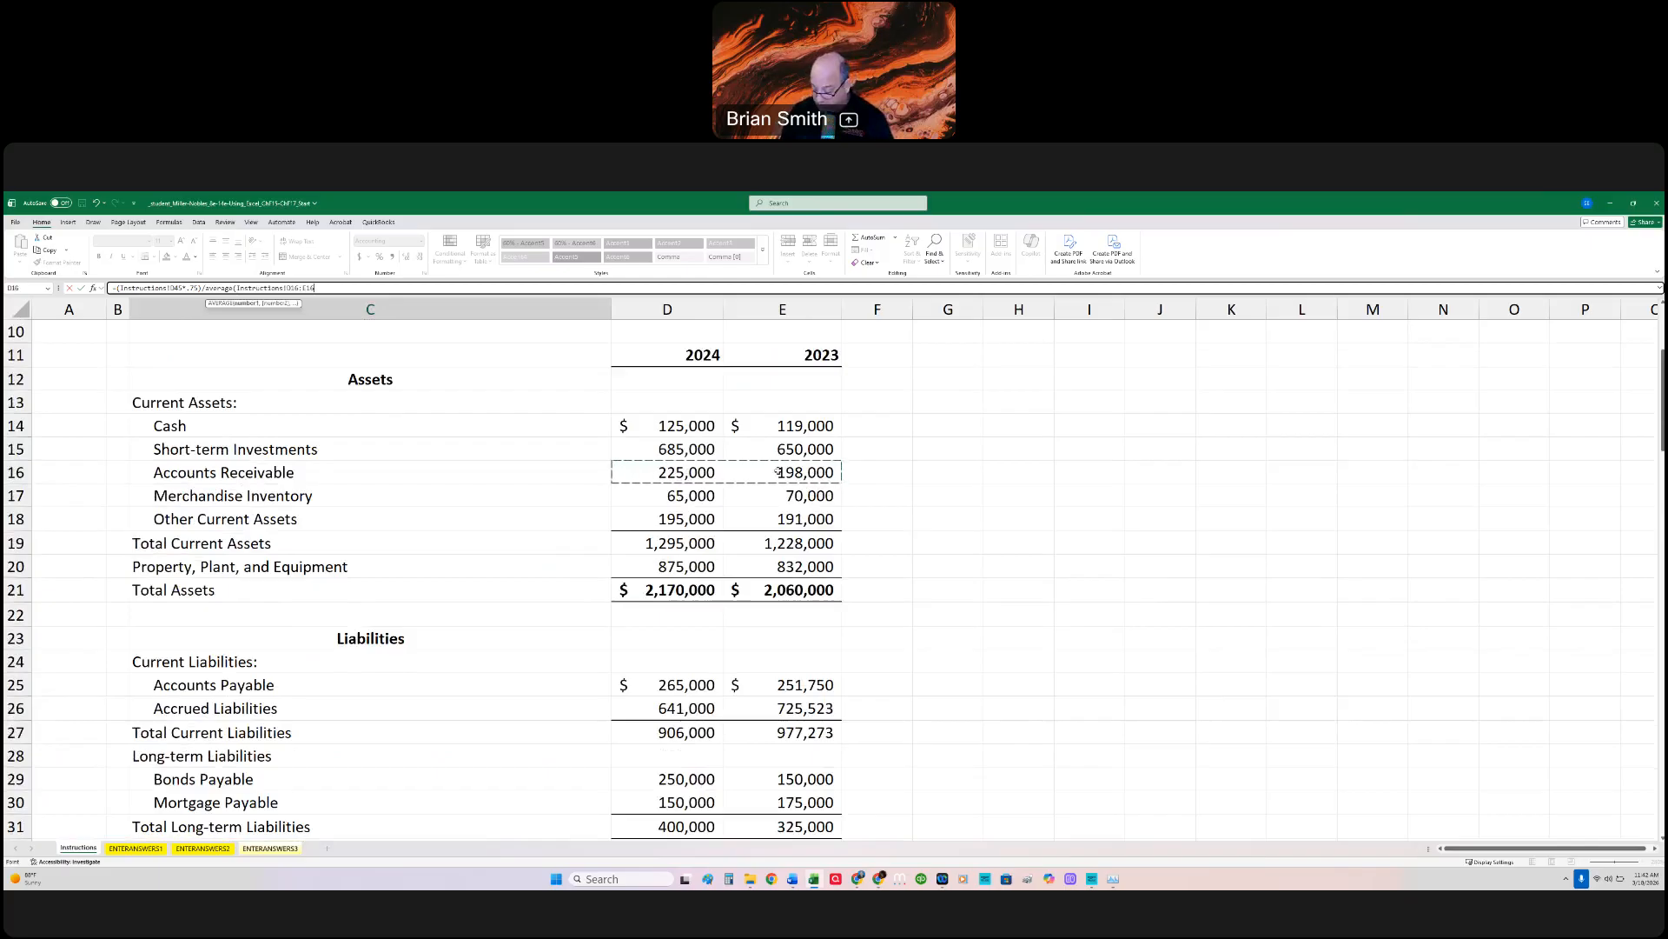
text())
key(Return)
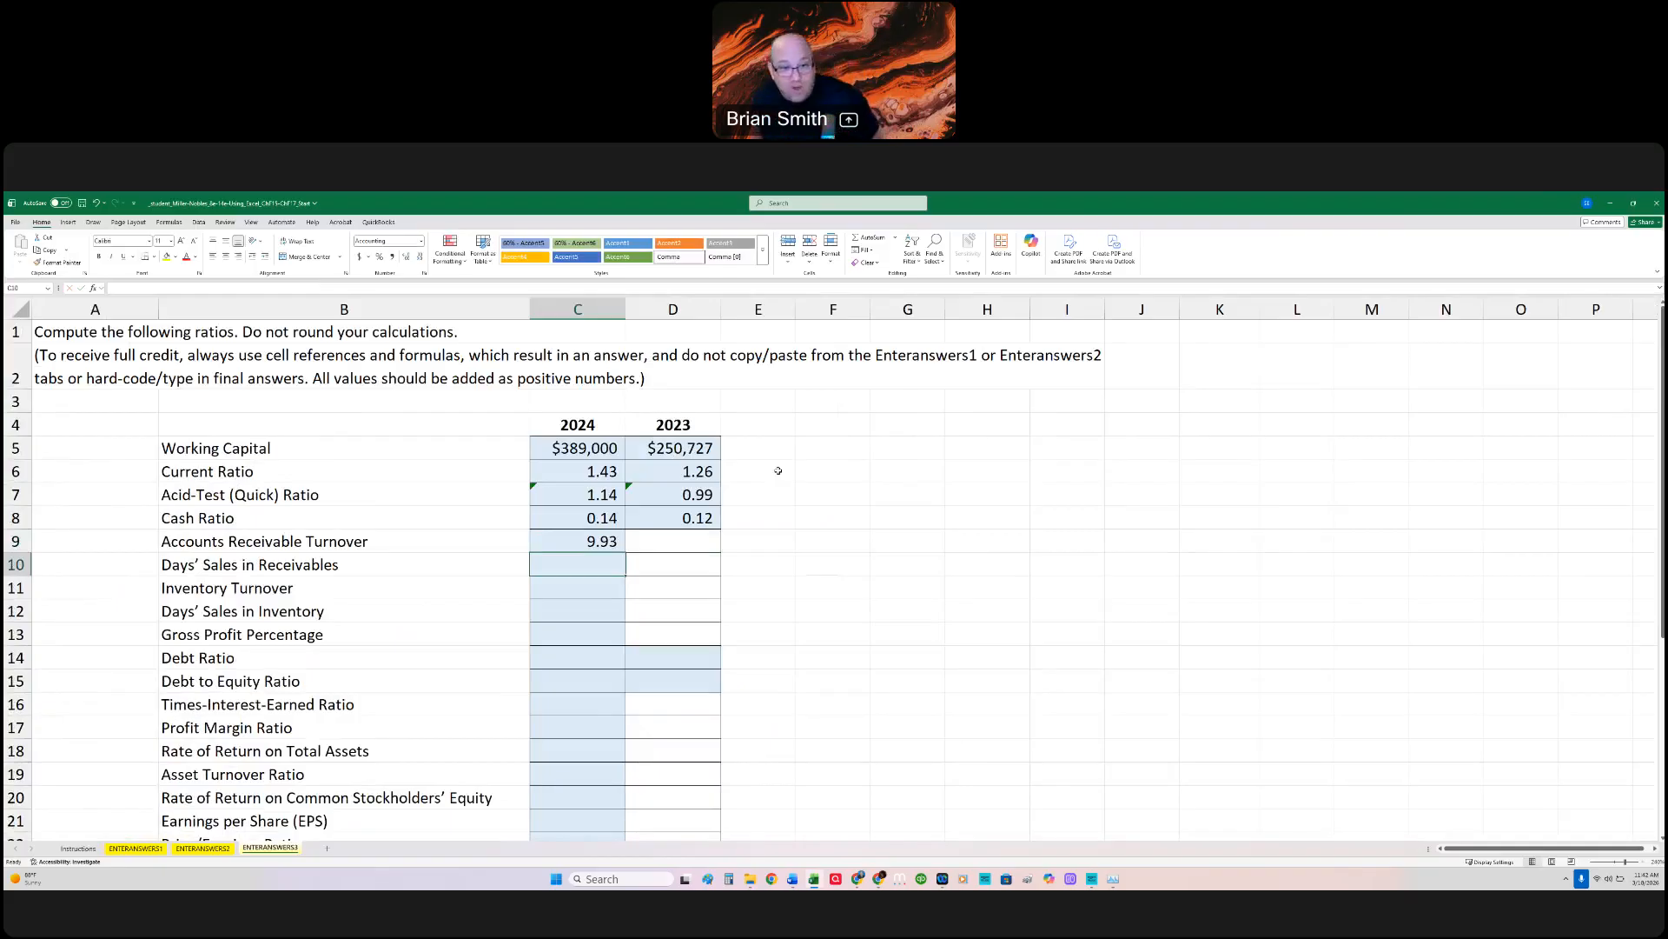
Step: Review the formulas in C9 and C5, comparing which sheets their cell references point to
double_click(602, 541)
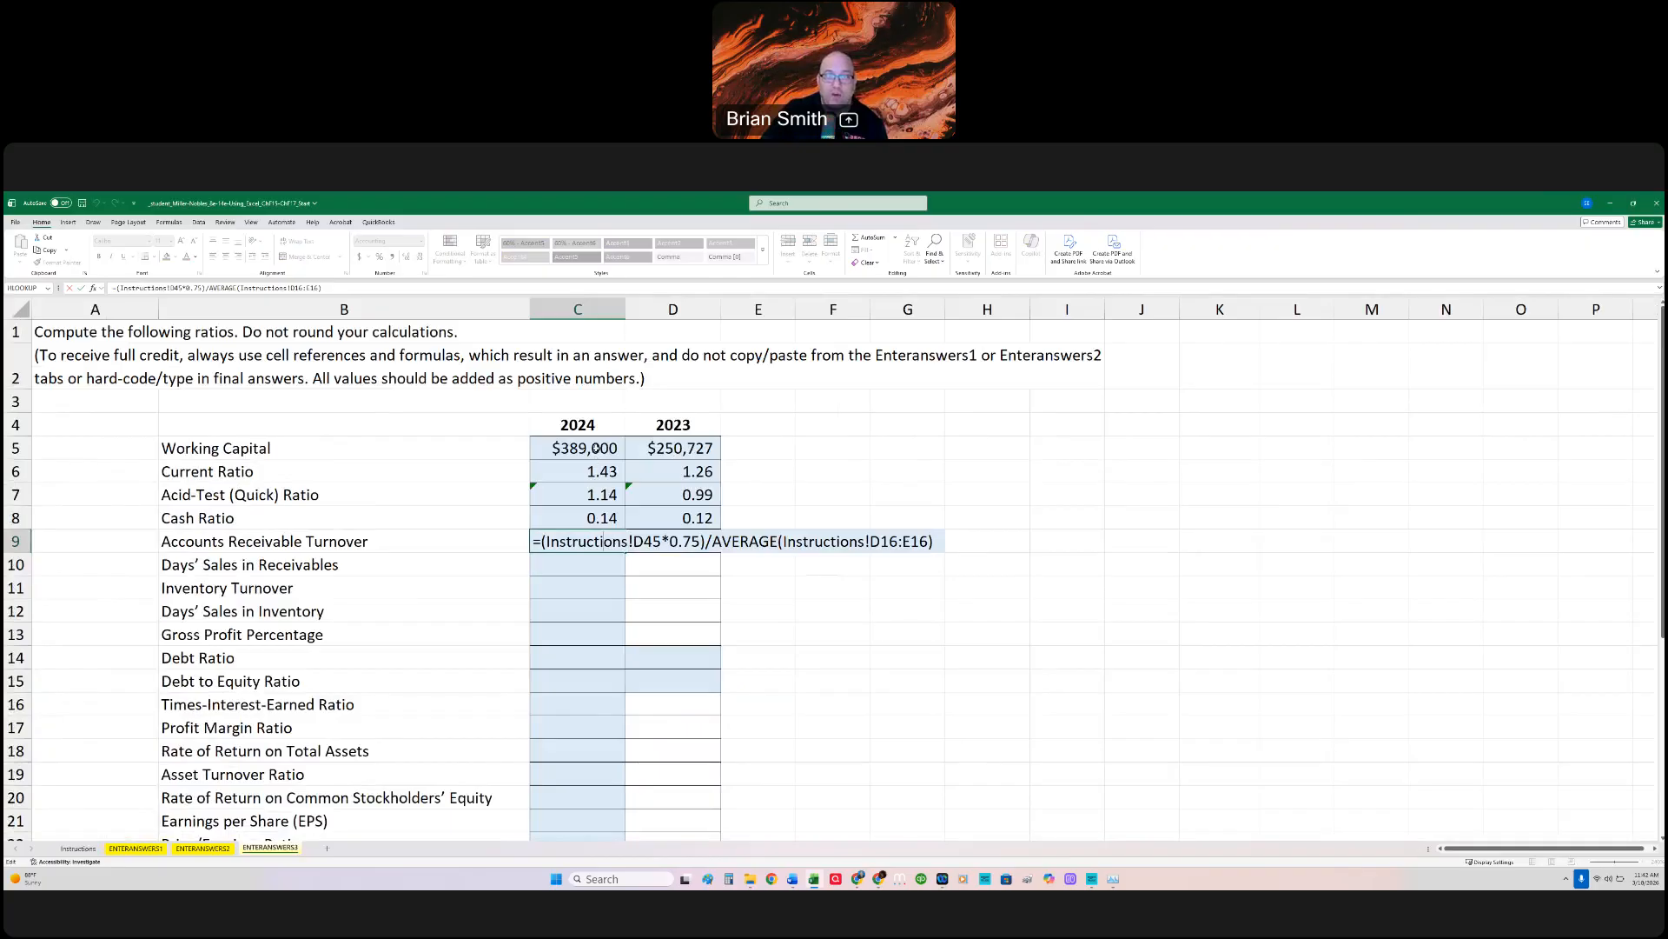
click(596, 448)
double_click(647, 448)
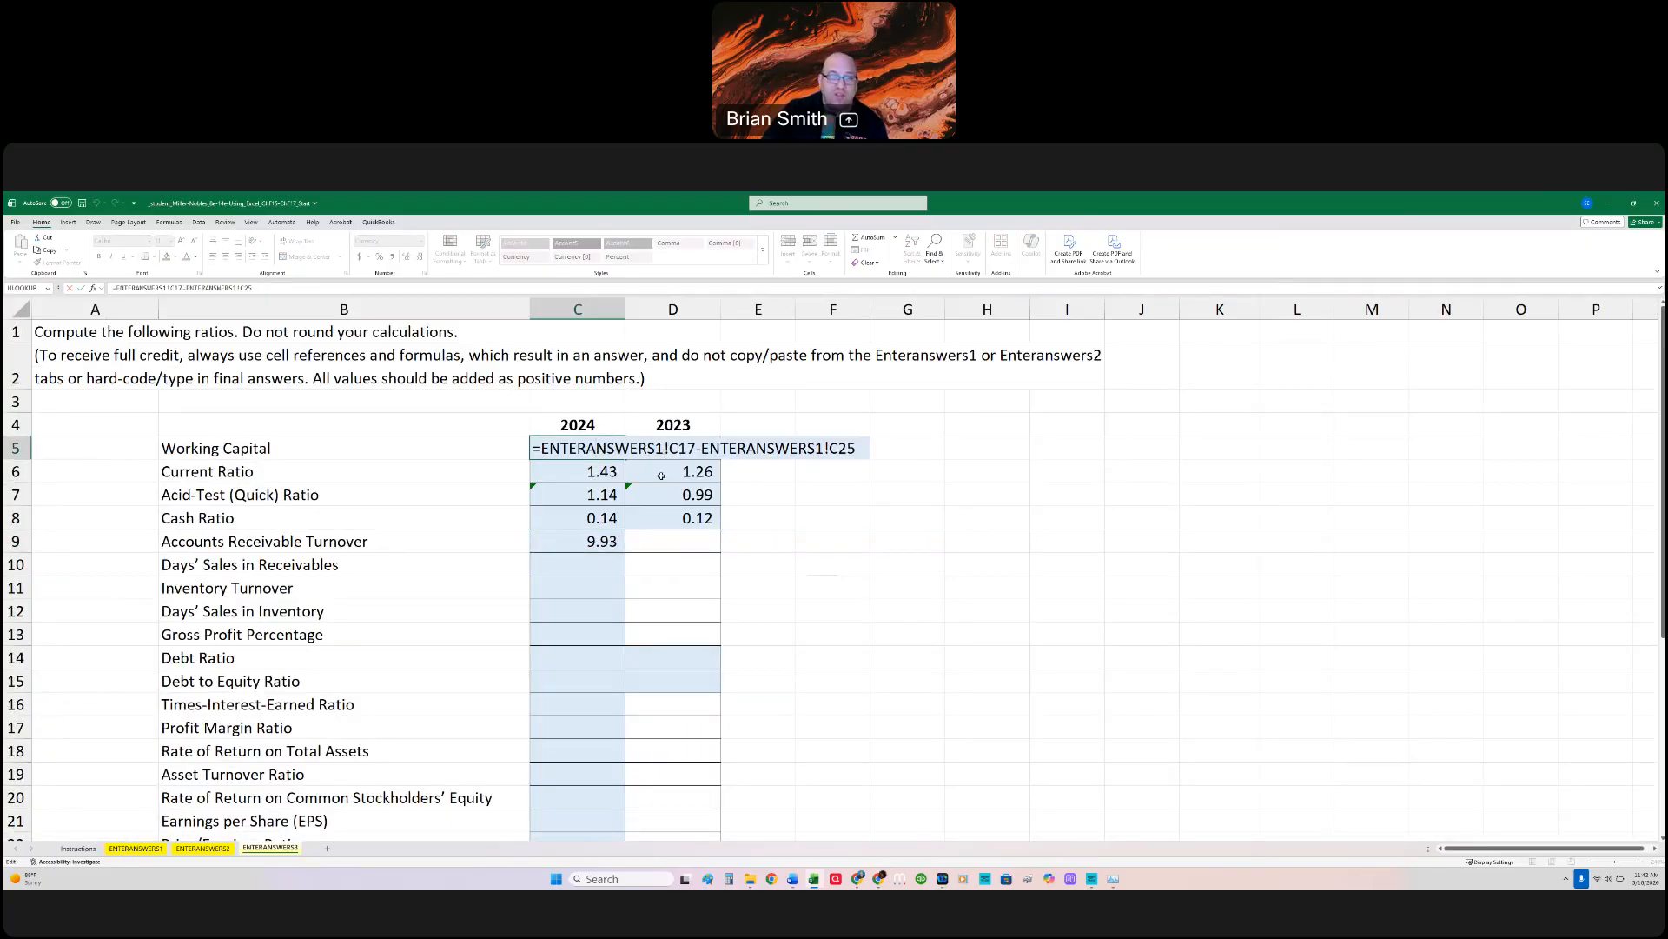
key(ctrl+Return)
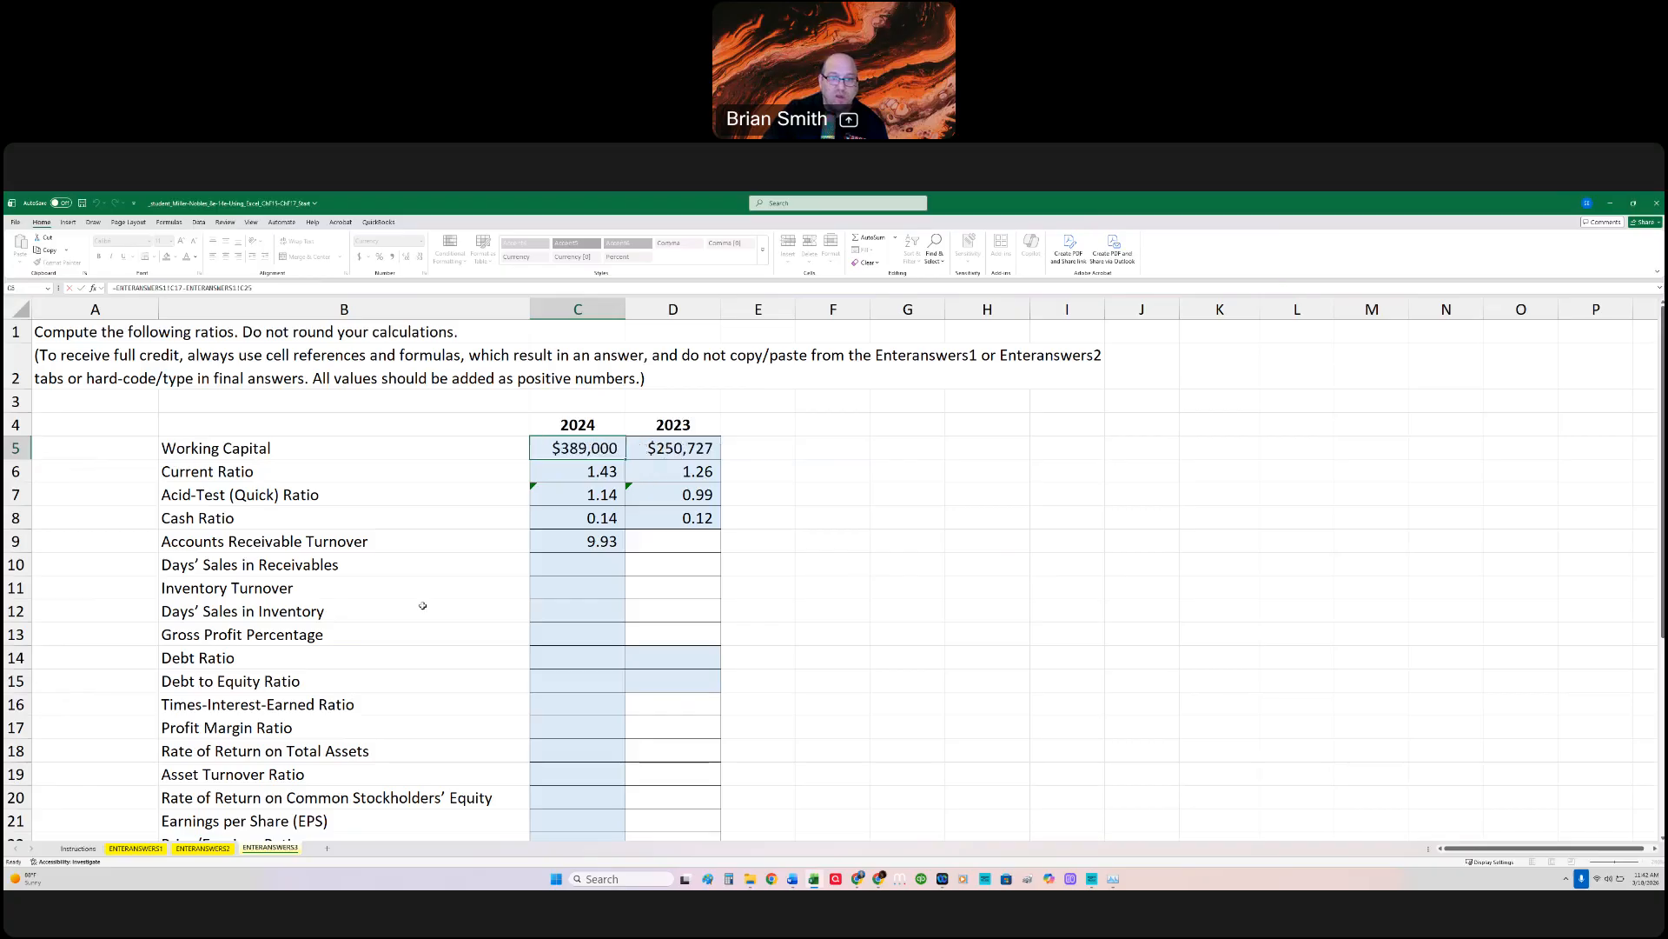
right_click(80, 848)
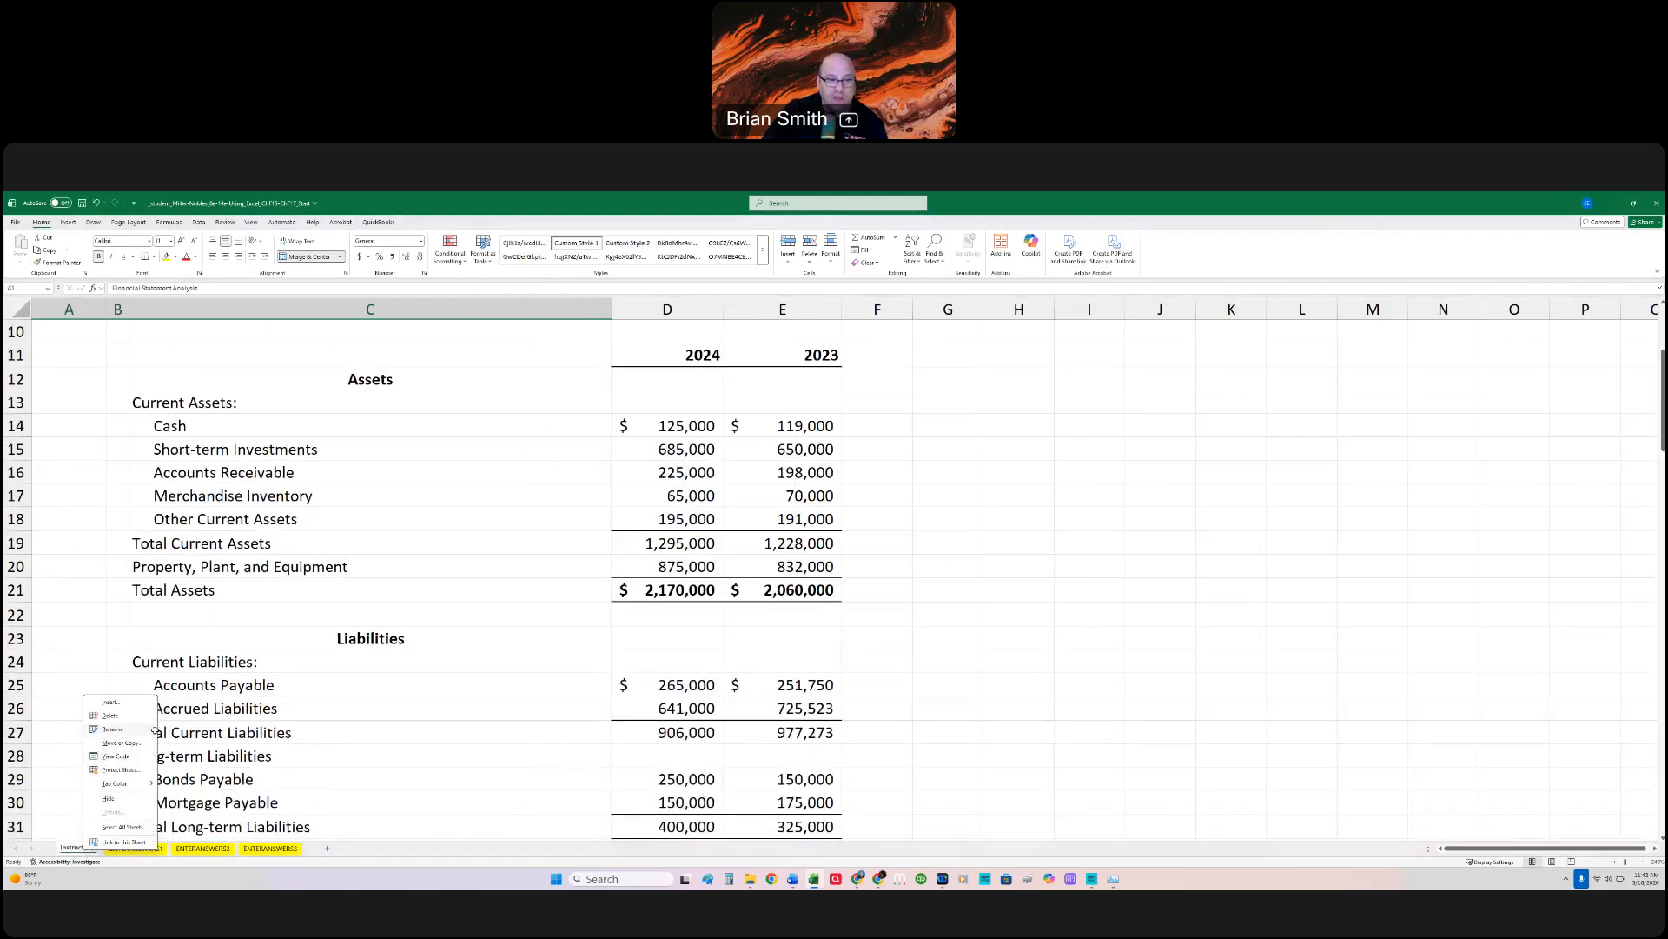
click(114, 729)
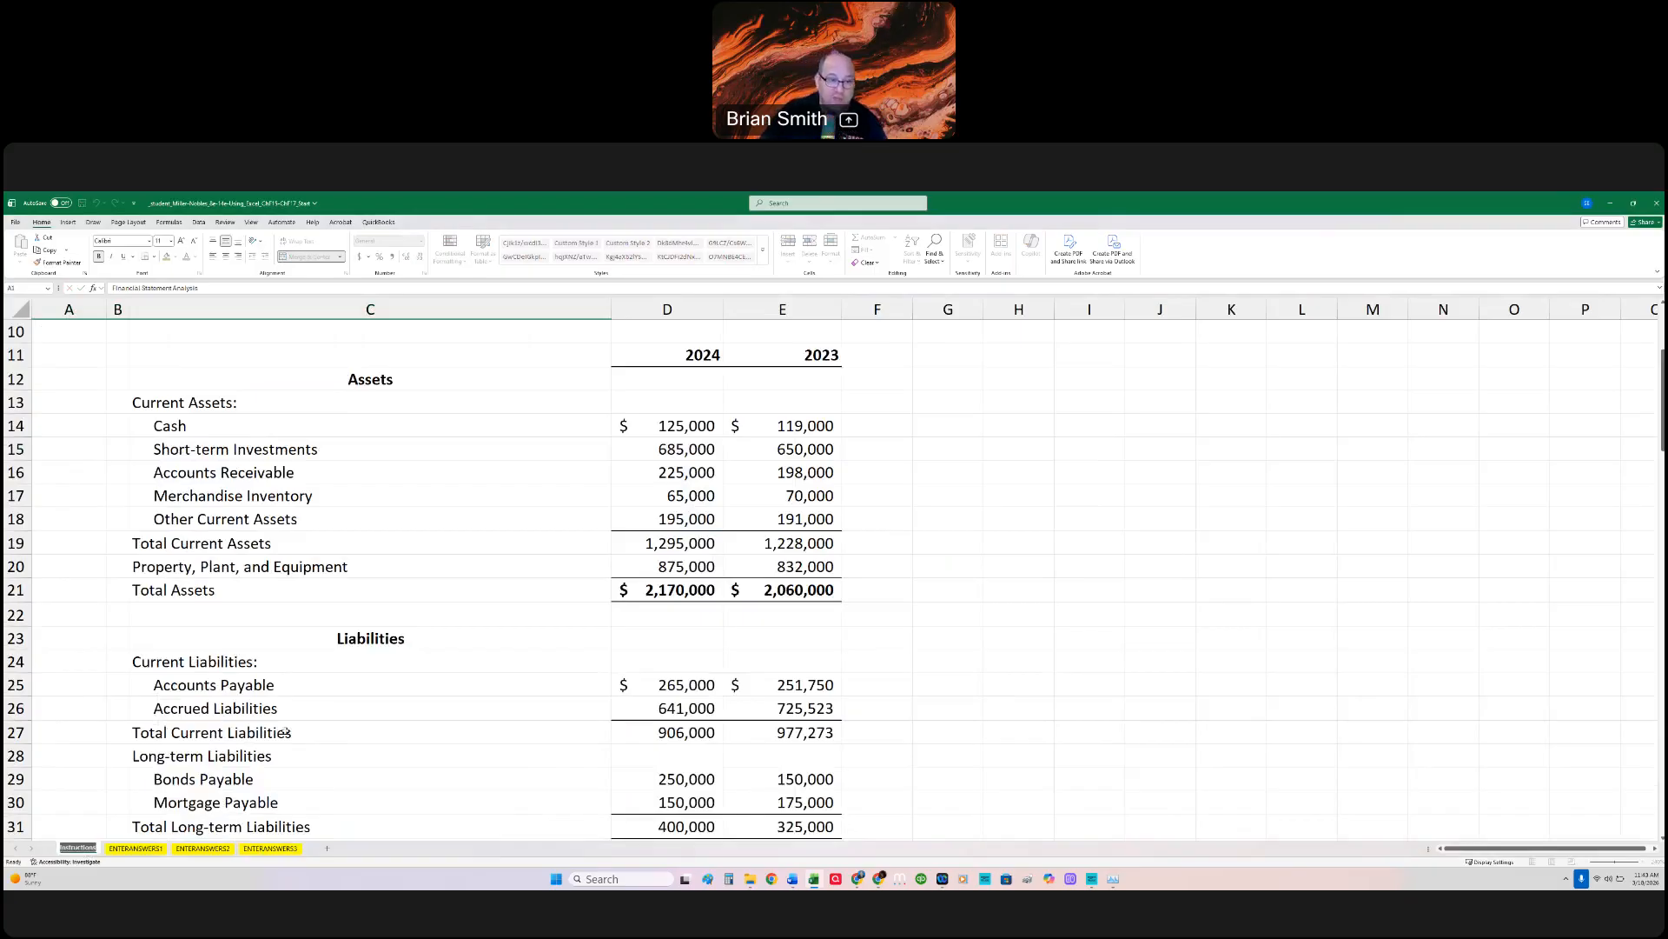
key(Return)
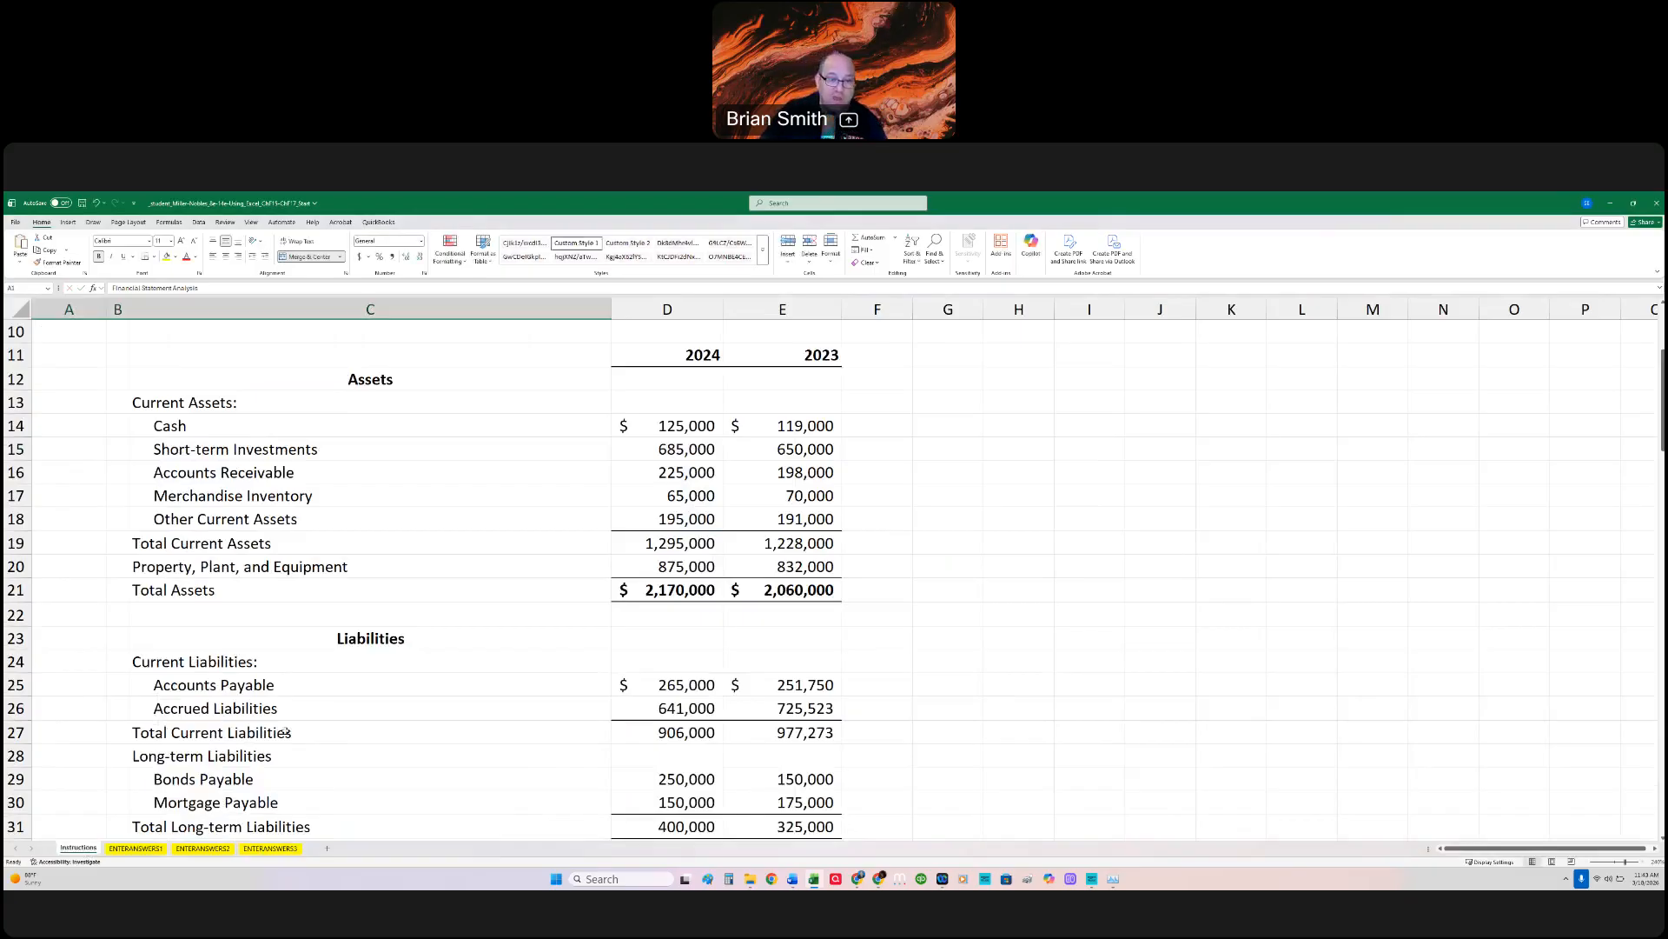
click(269, 848)
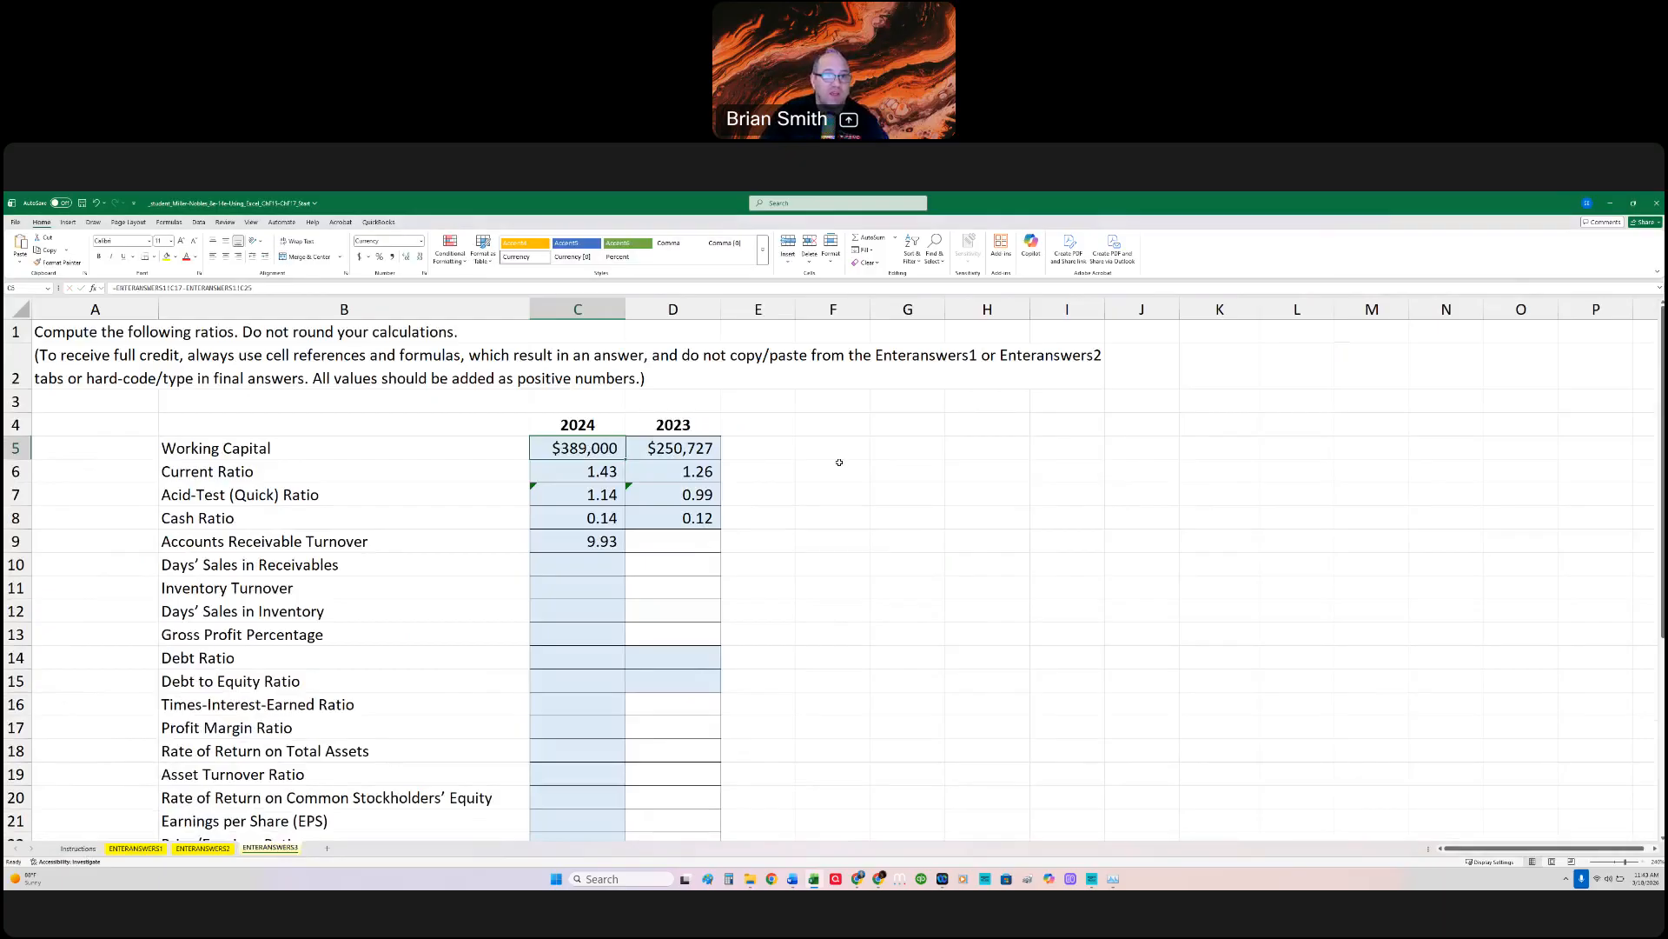
key(ctrl+f)
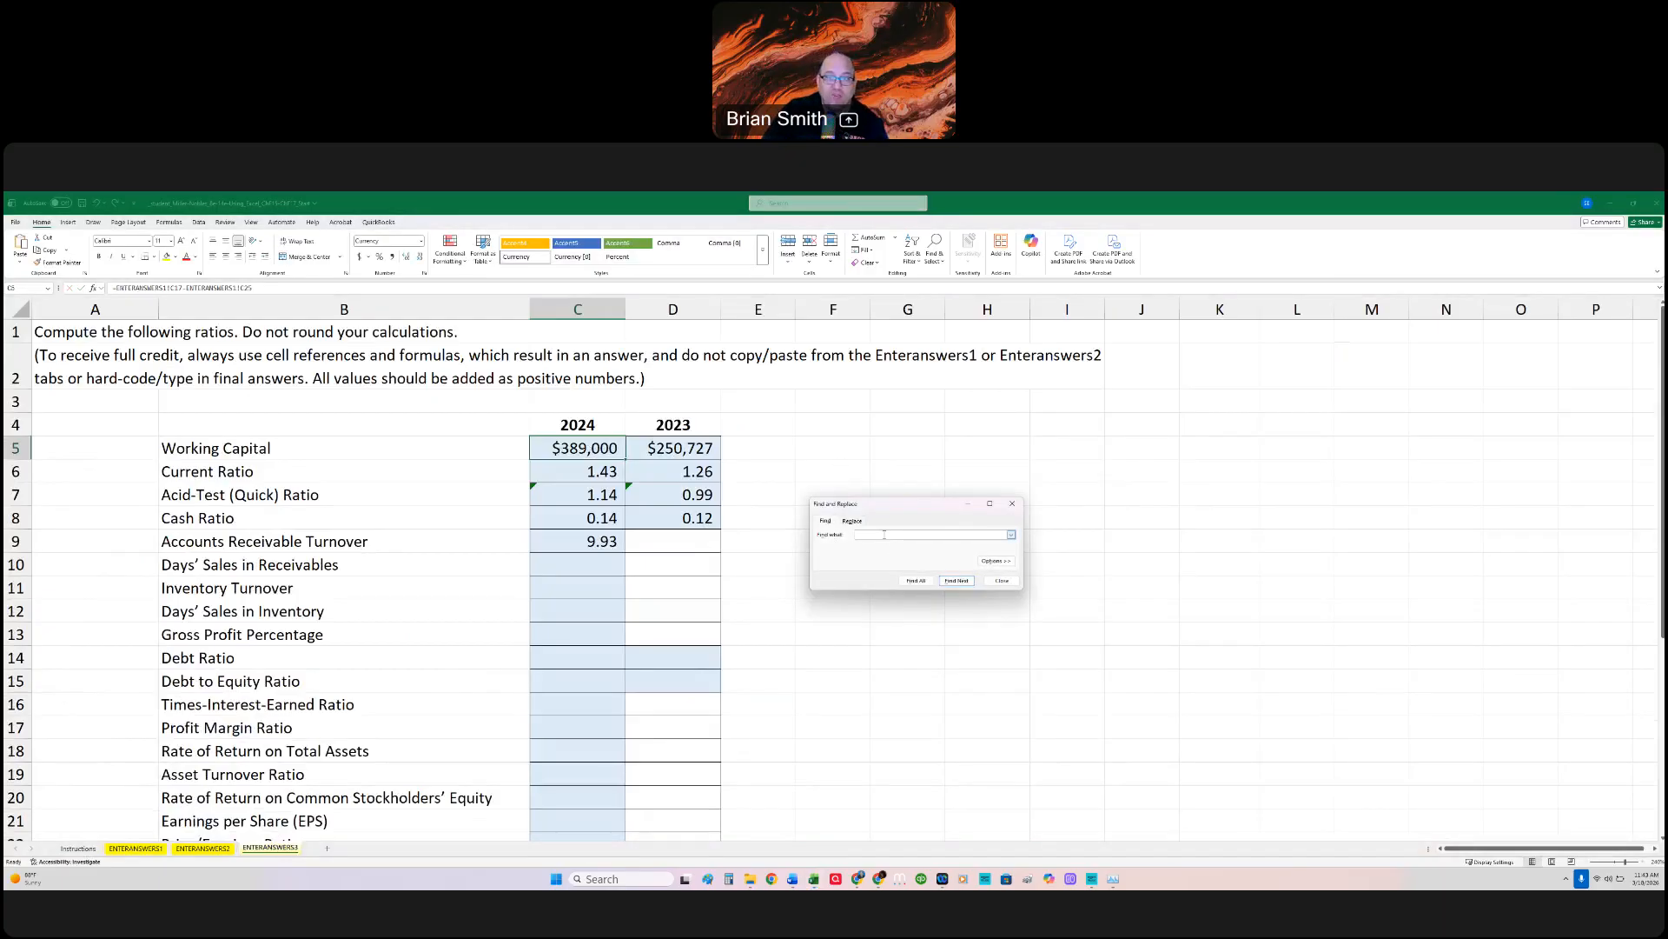
click(956, 581)
click(1002, 580)
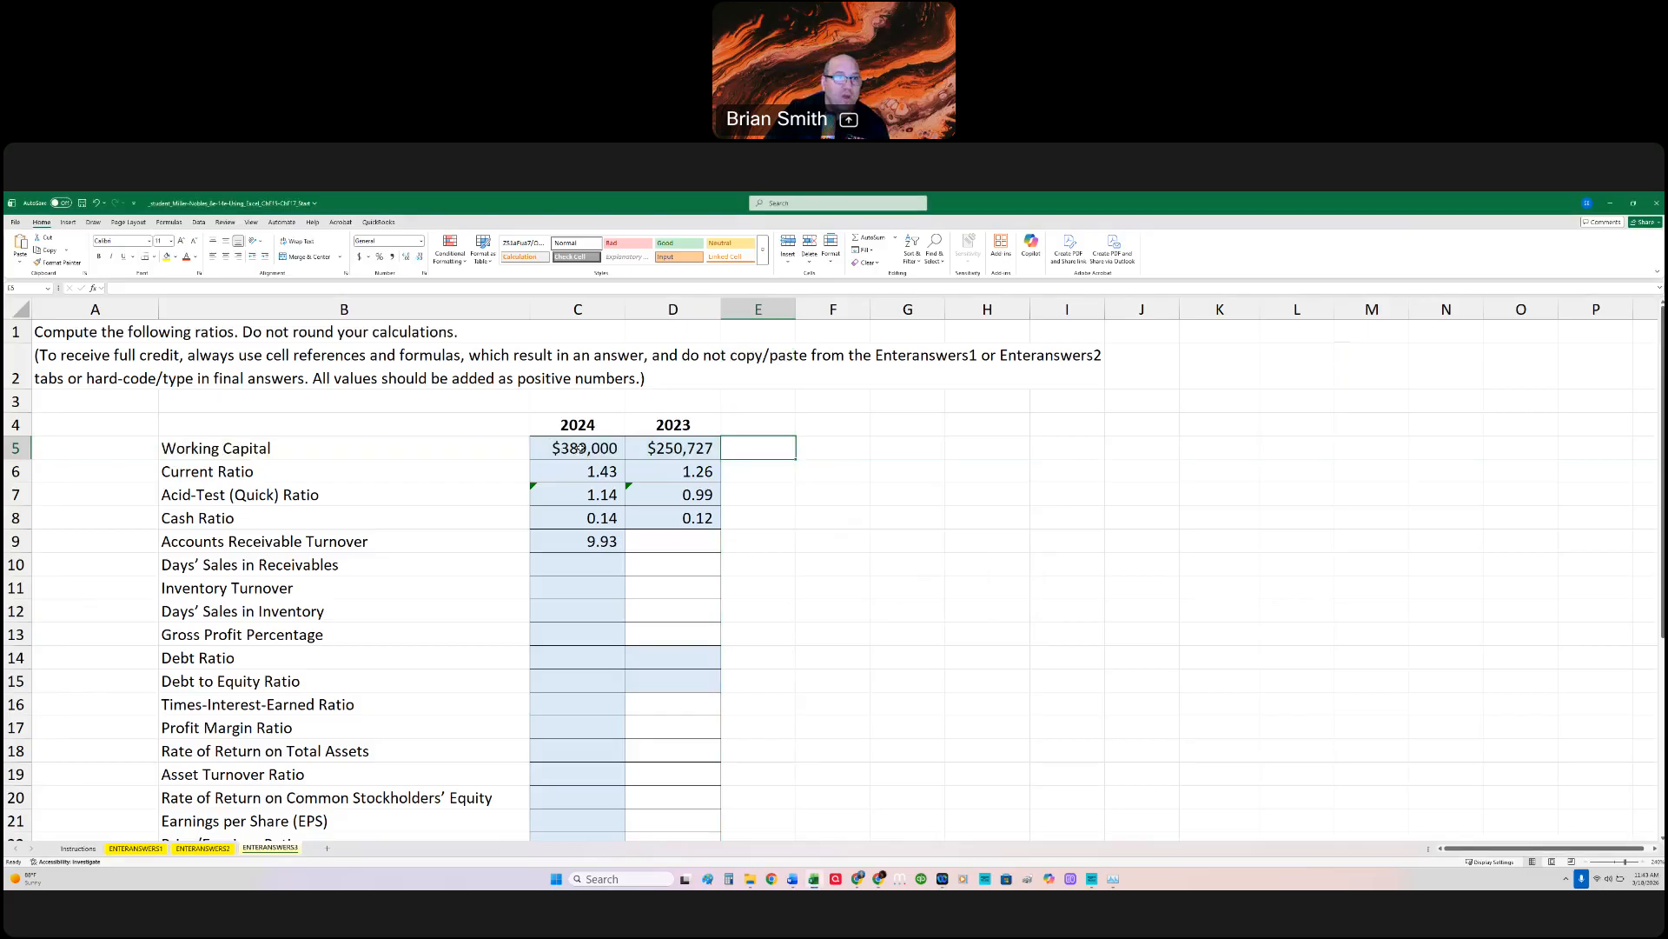
click(580, 449)
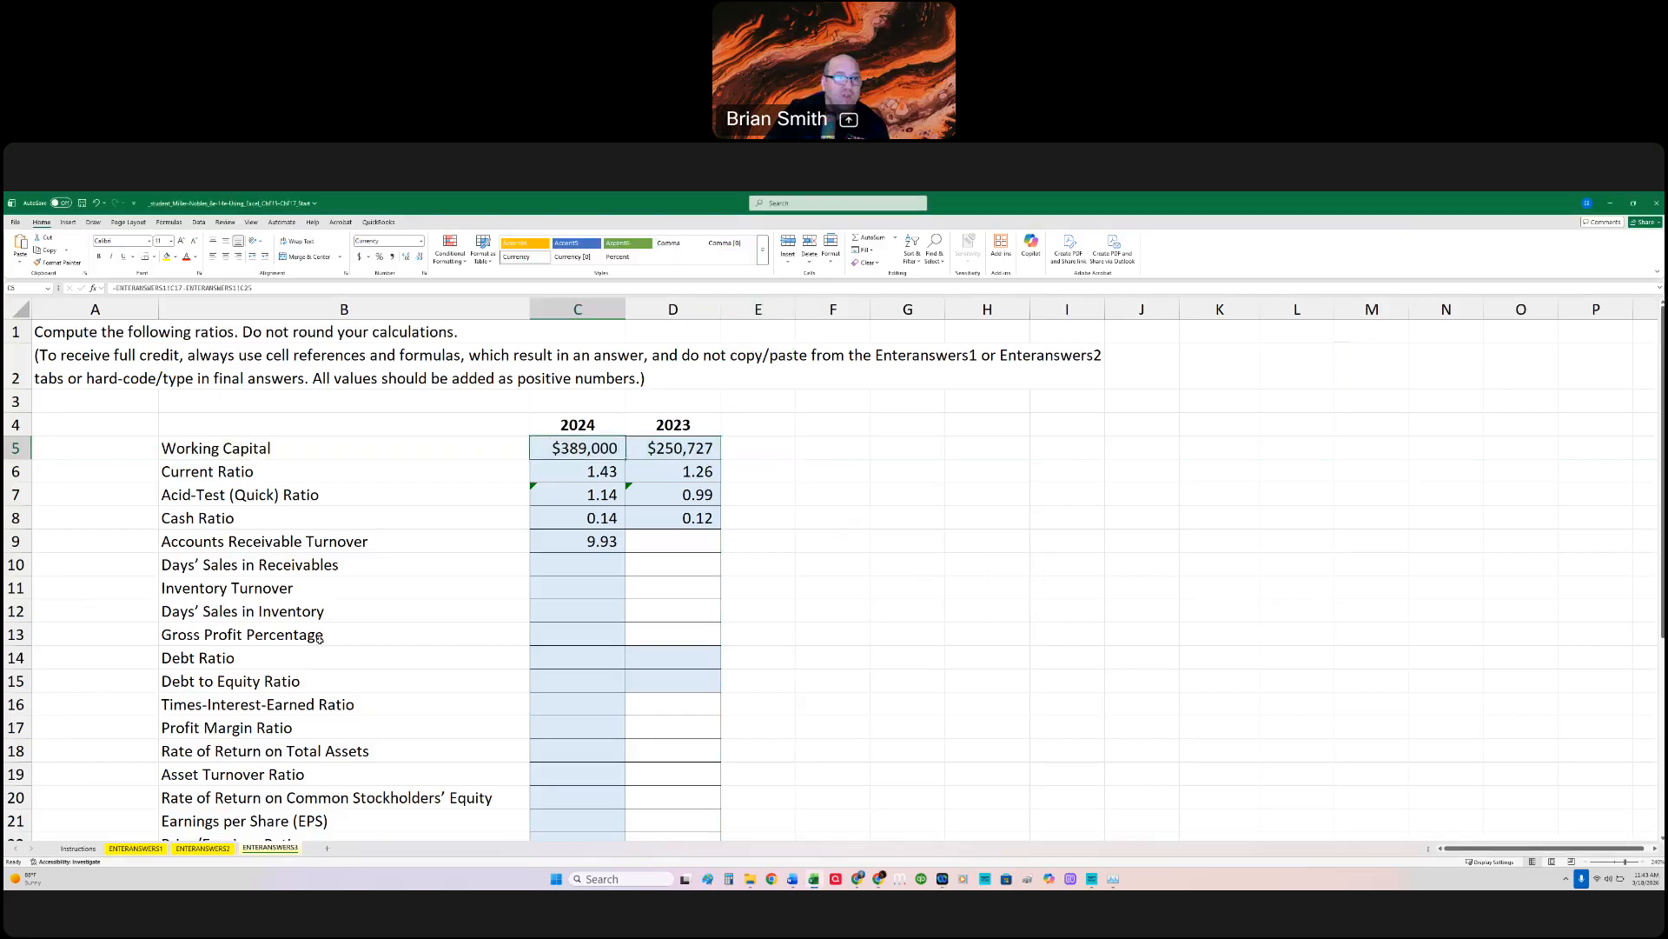
Step: Read the hints below the ratios on ENTERANSWERS3 and the additional information, requirements and submission notes on the Instructions sheet
click(90, 849)
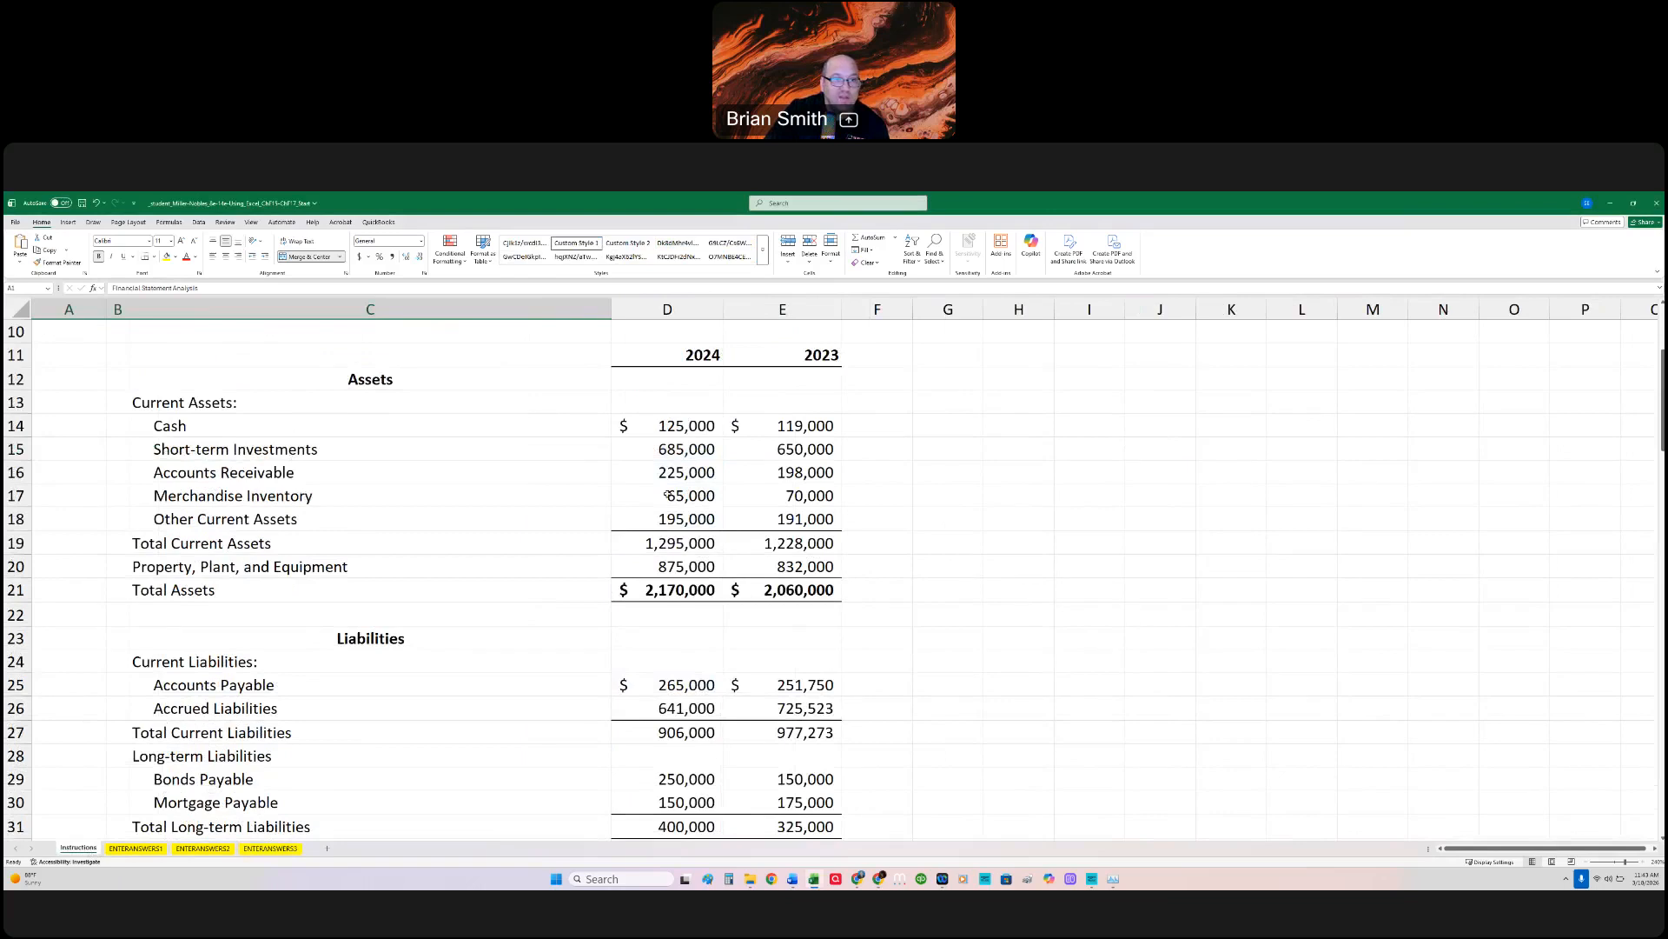
click(269, 849)
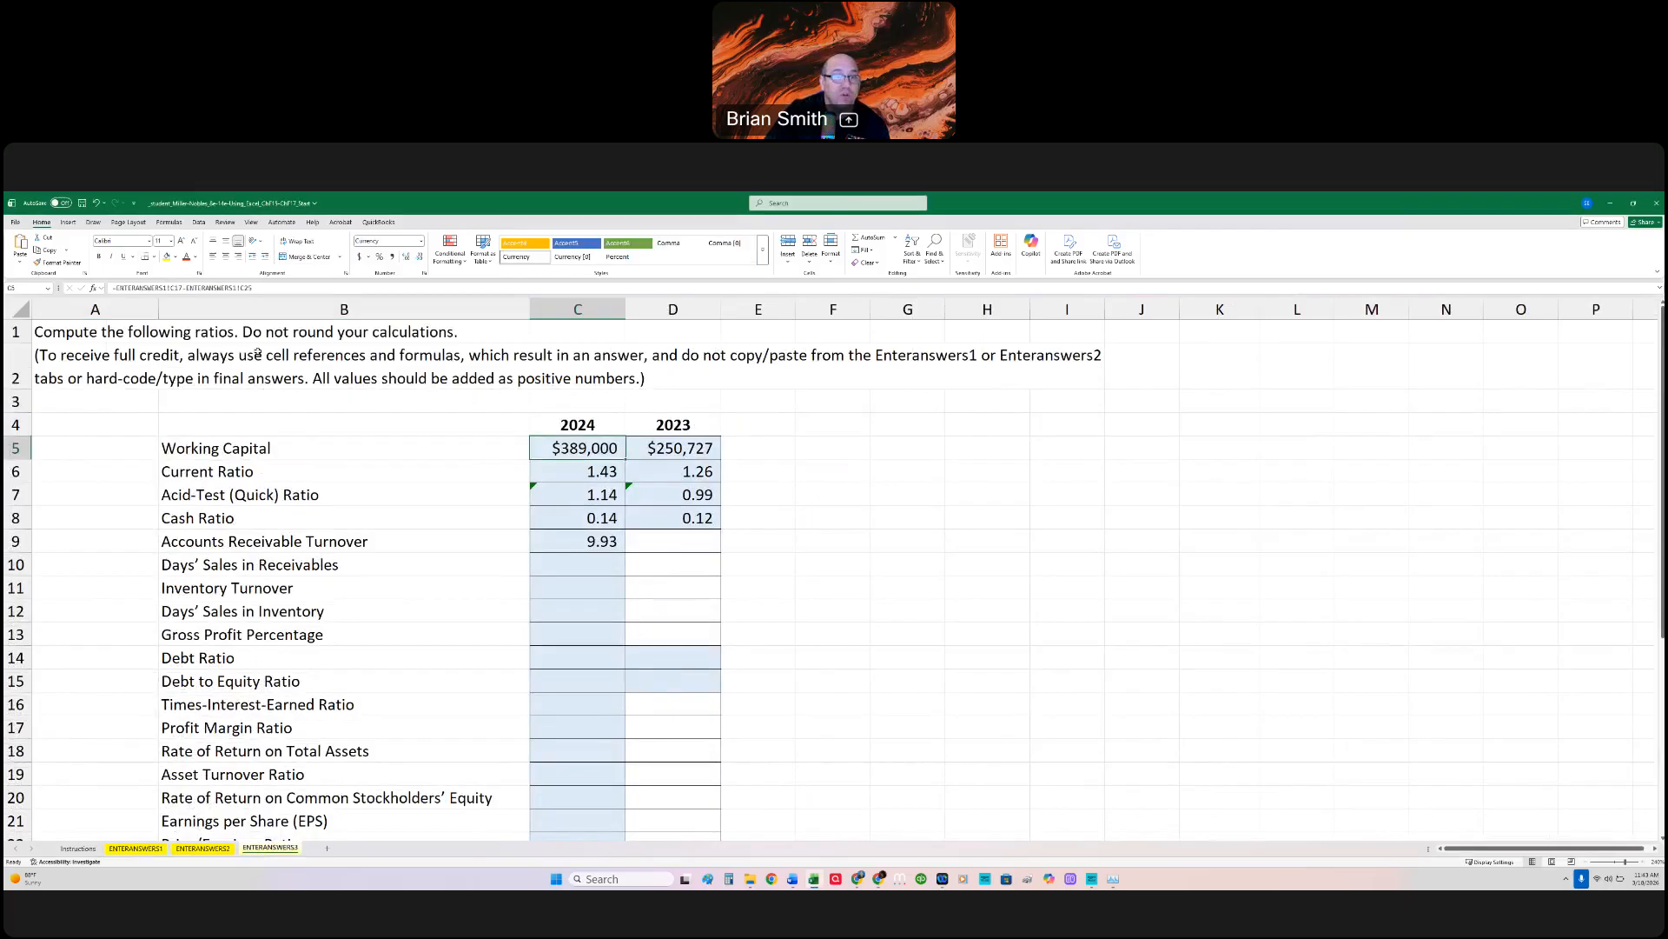
scroll(172, 623, down, 6)
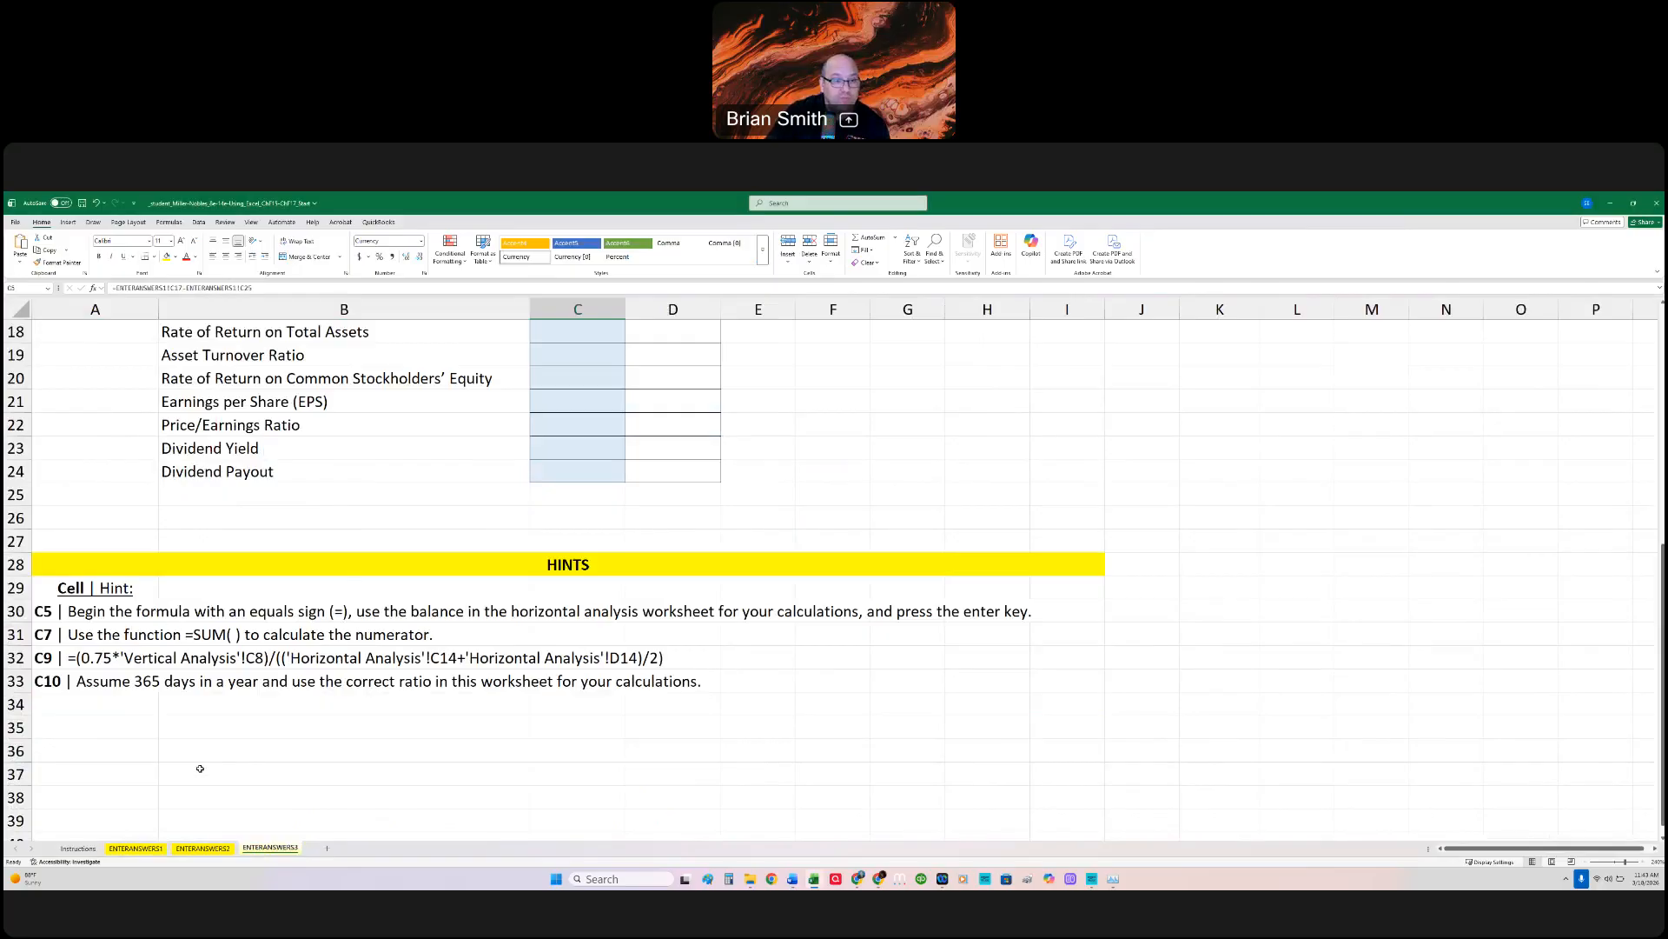
click(77, 849)
scroll(417, 791, down, 11)
scroll(418, 791, down, 1)
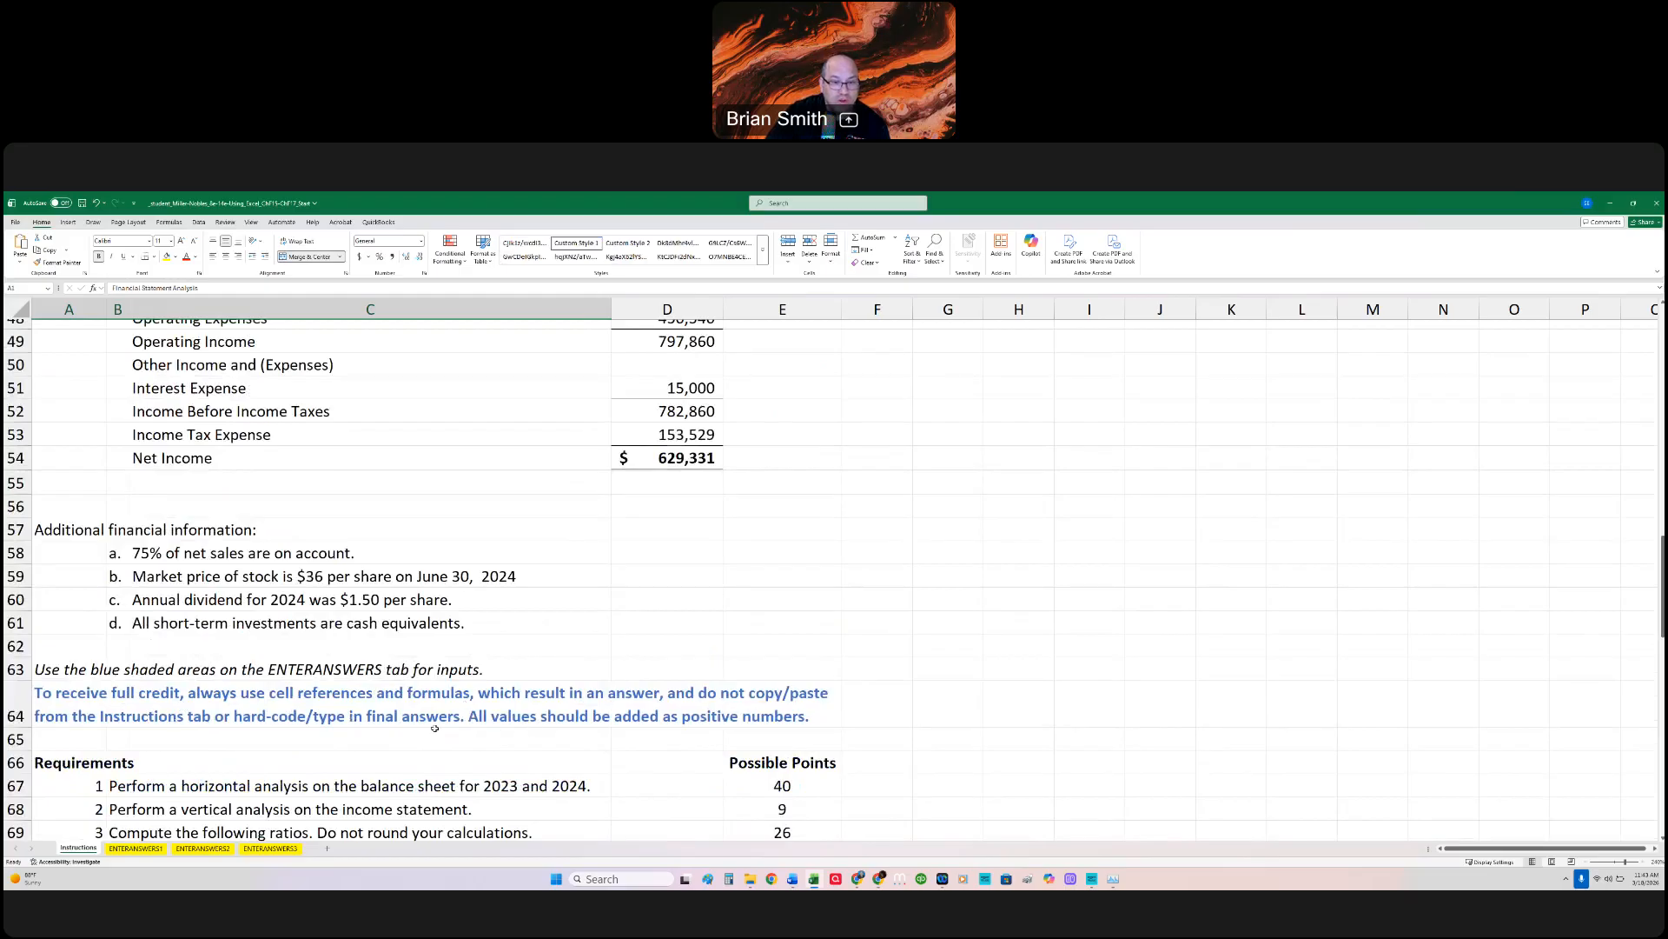
scroll(435, 729, down, 3)
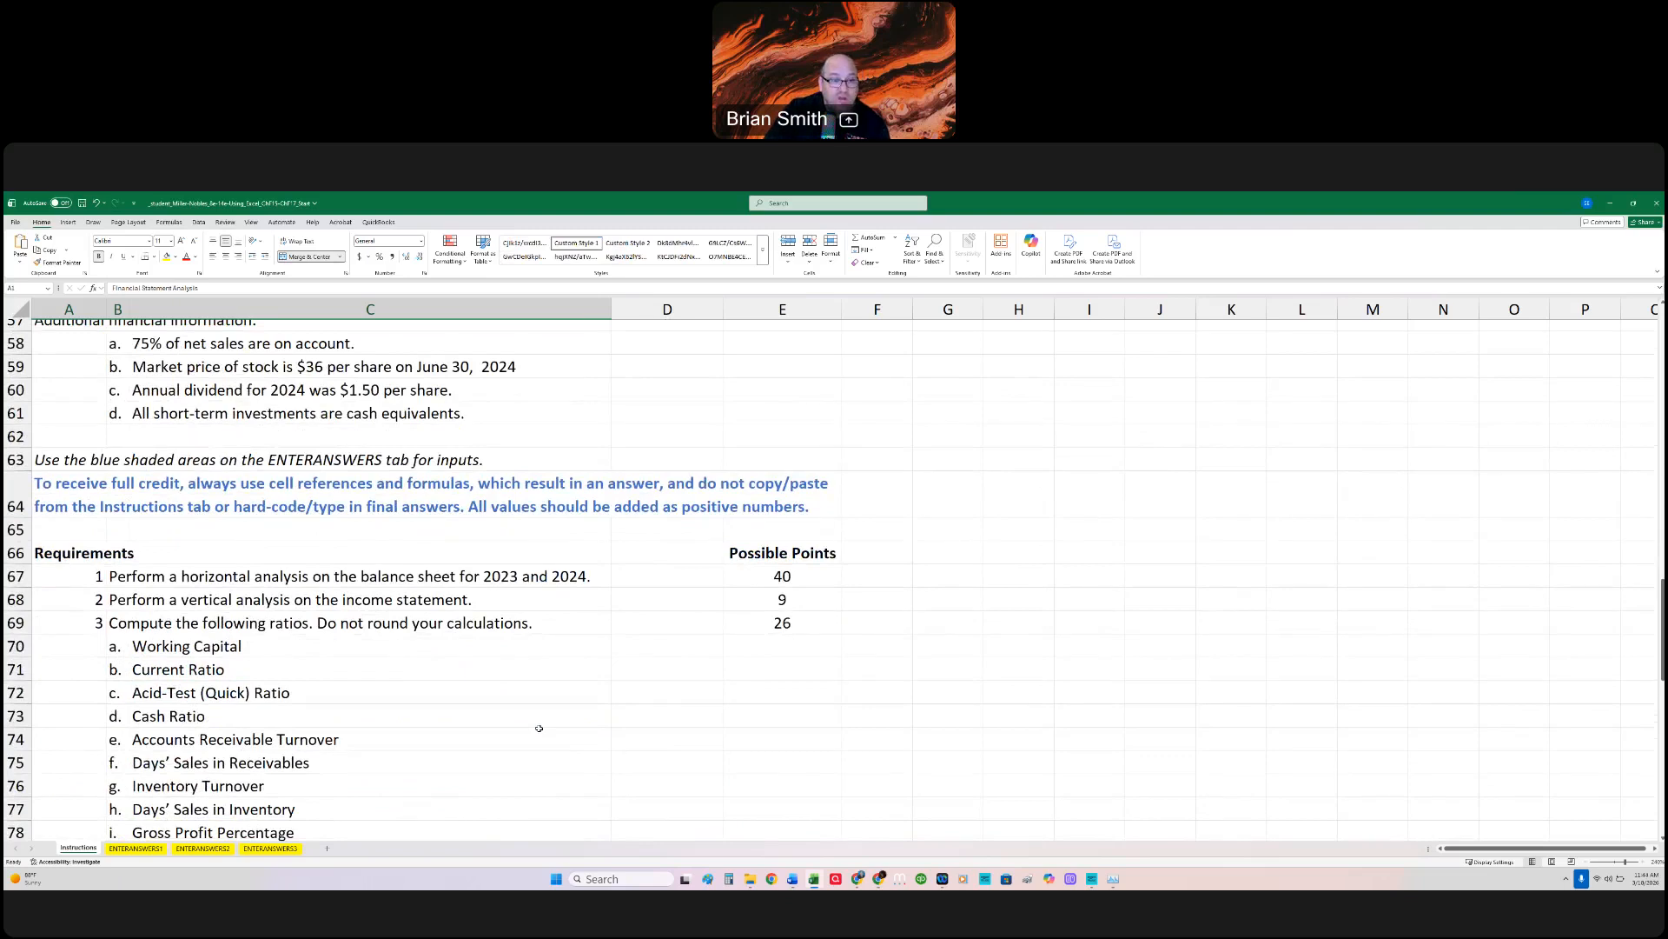
scroll(538, 728, down, 9)
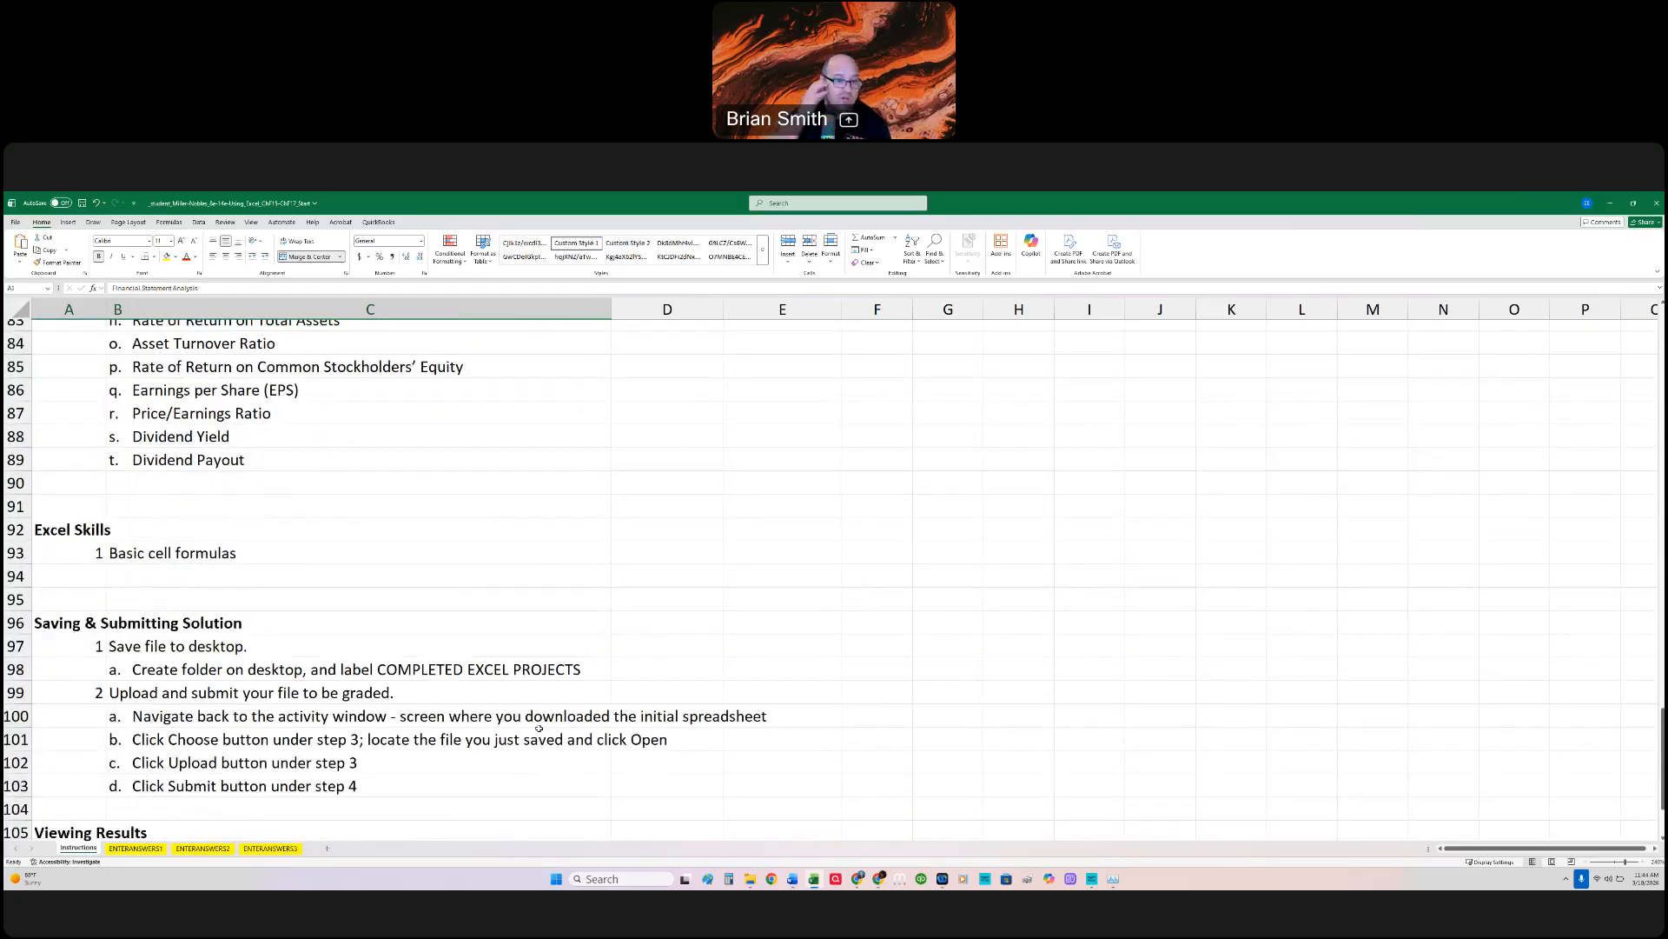
scroll(539, 728, down, 5)
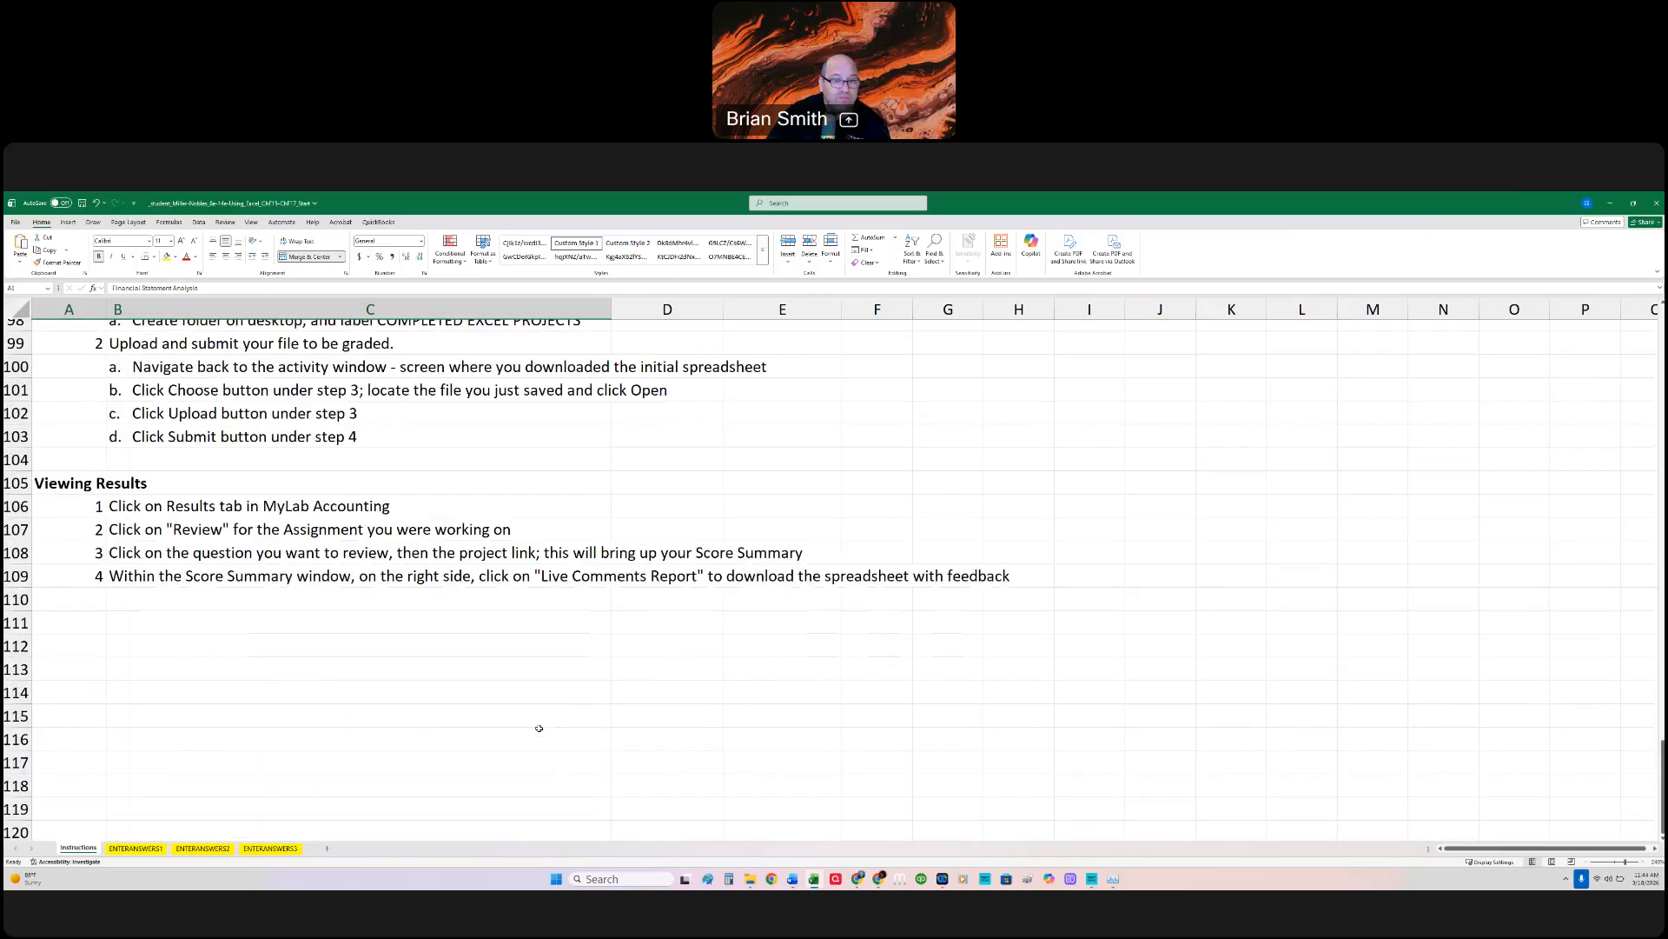
scroll(538, 728, up, 20)
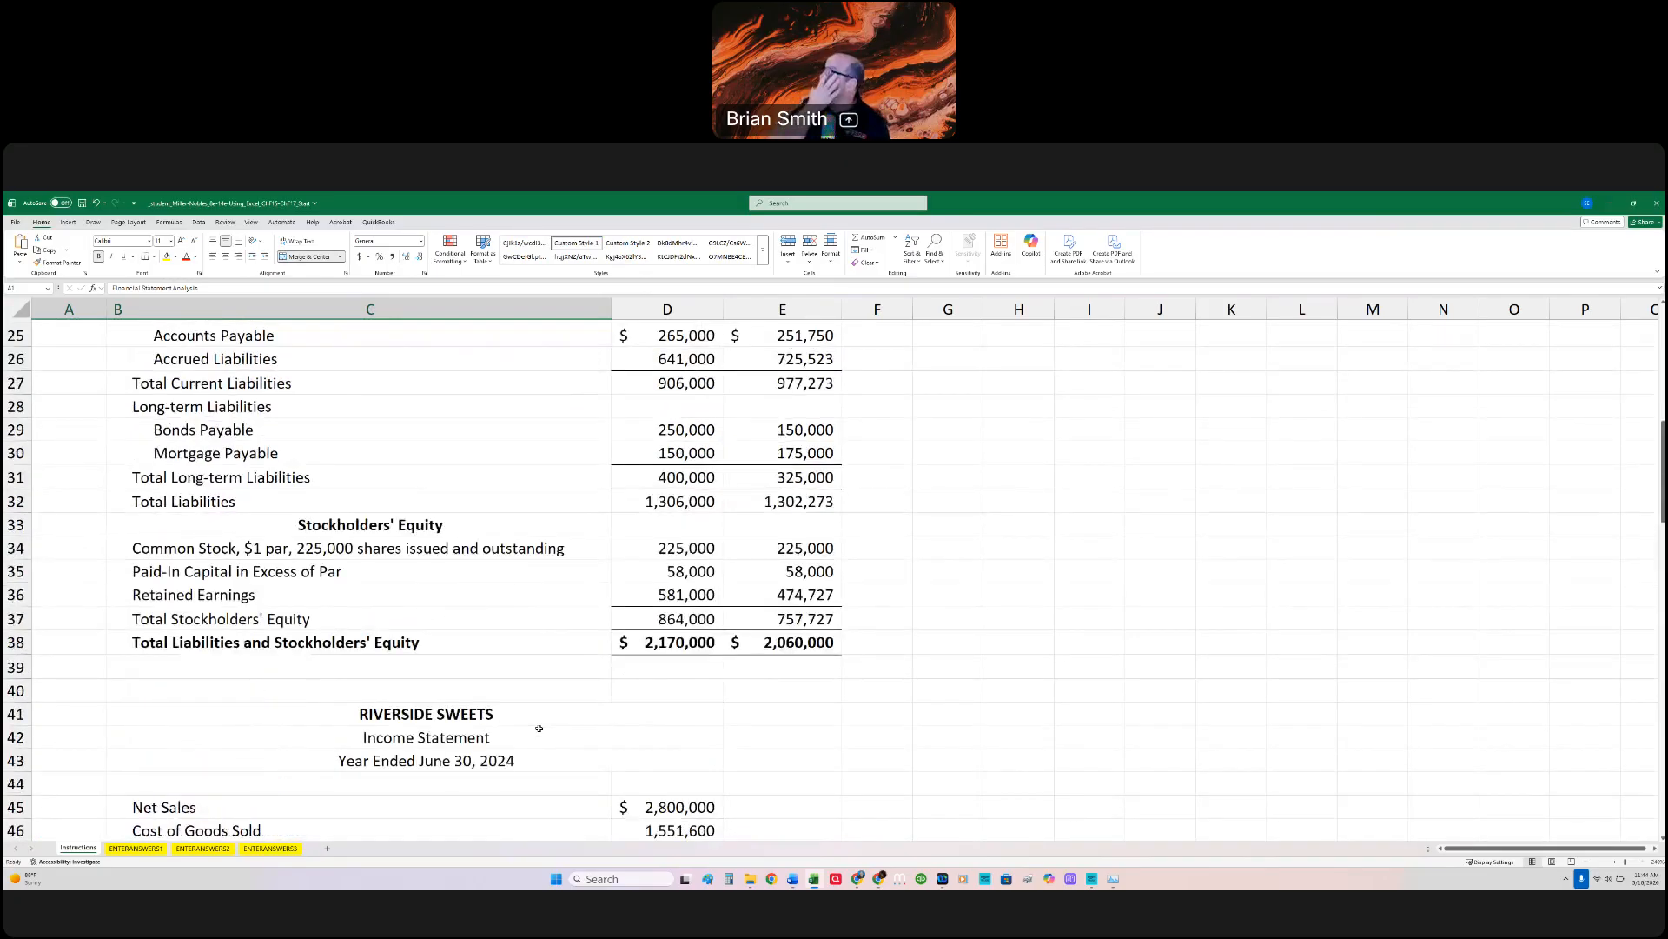
click(267, 848)
scroll(585, 735, up, 6)
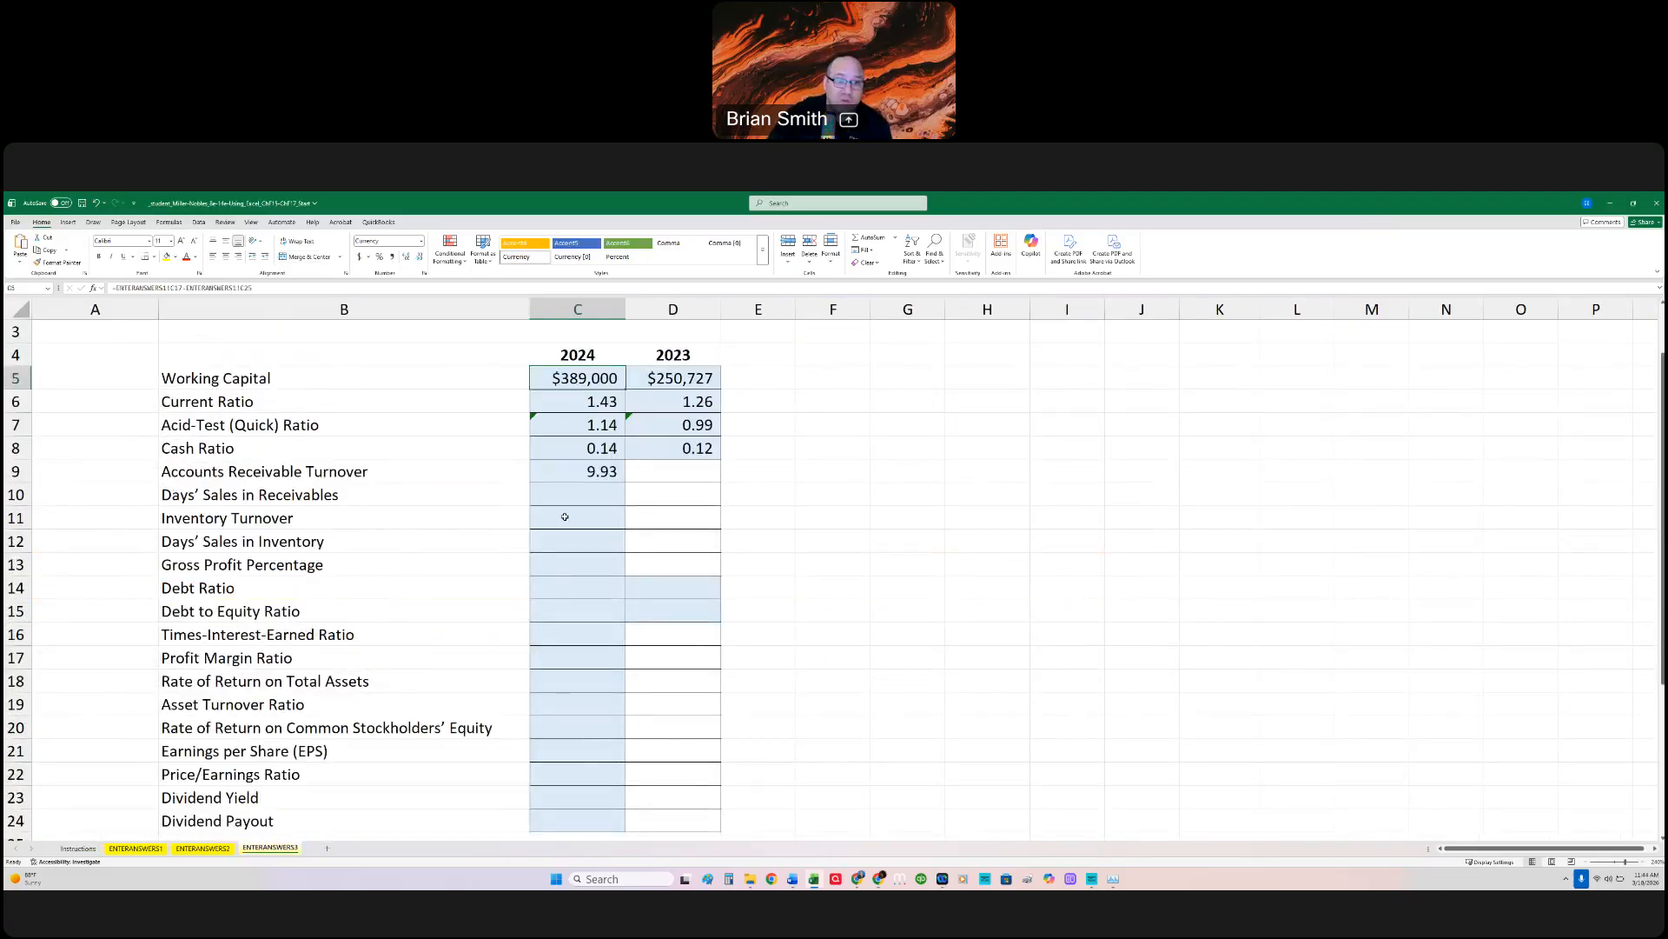
click(566, 497)
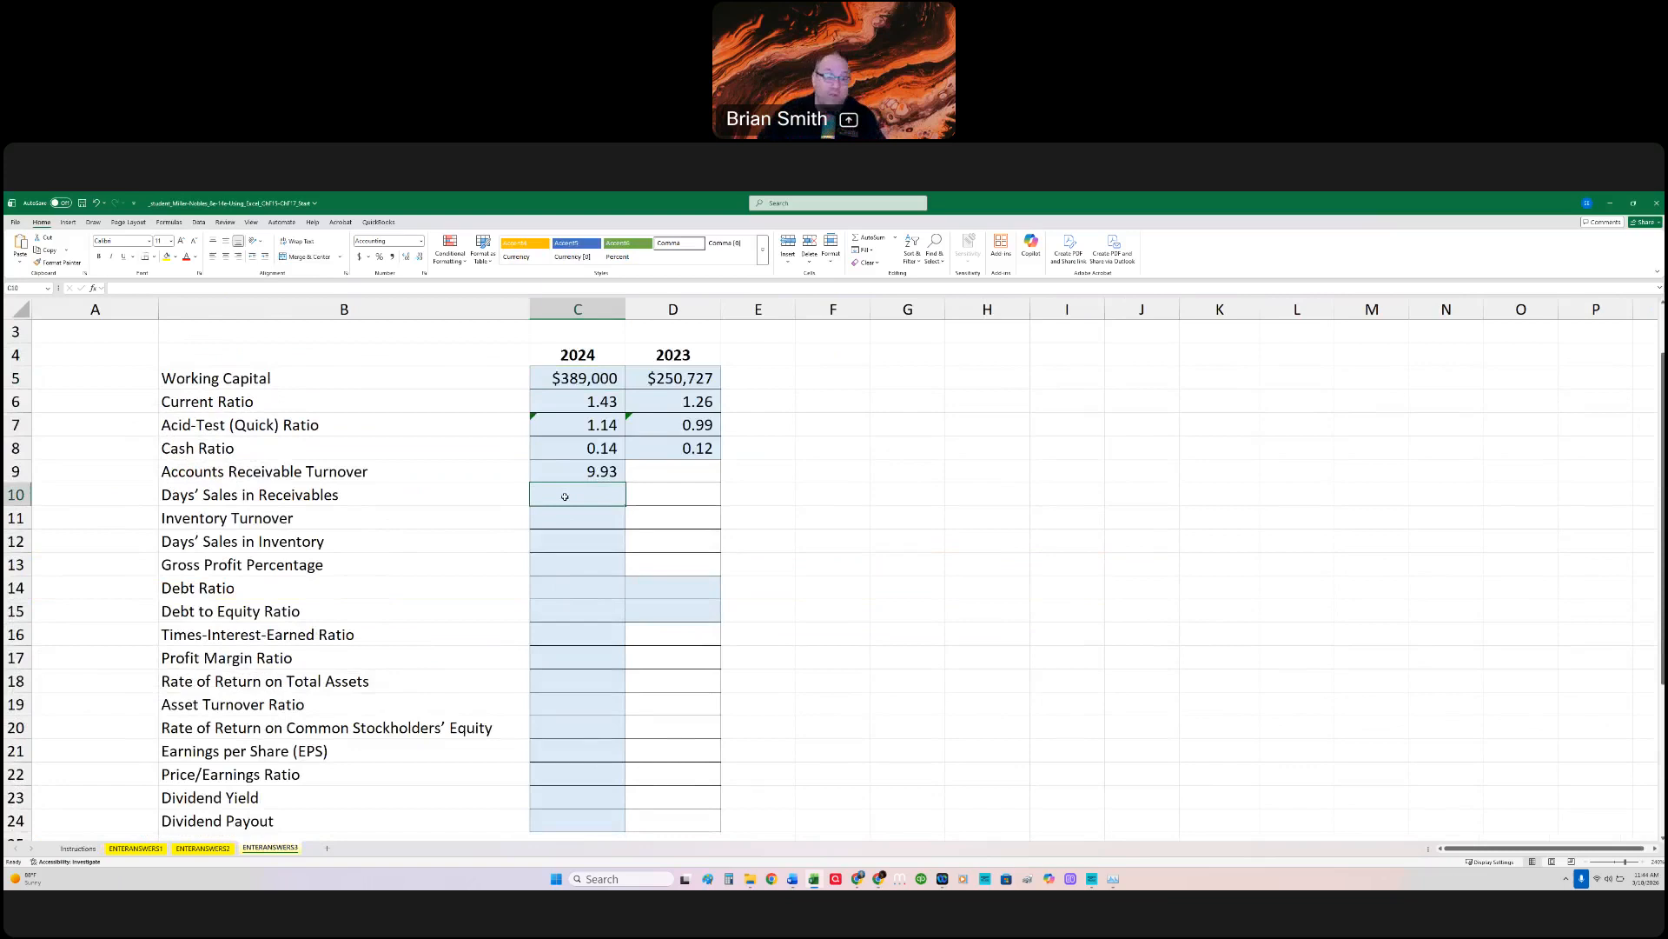
click(1545, 385)
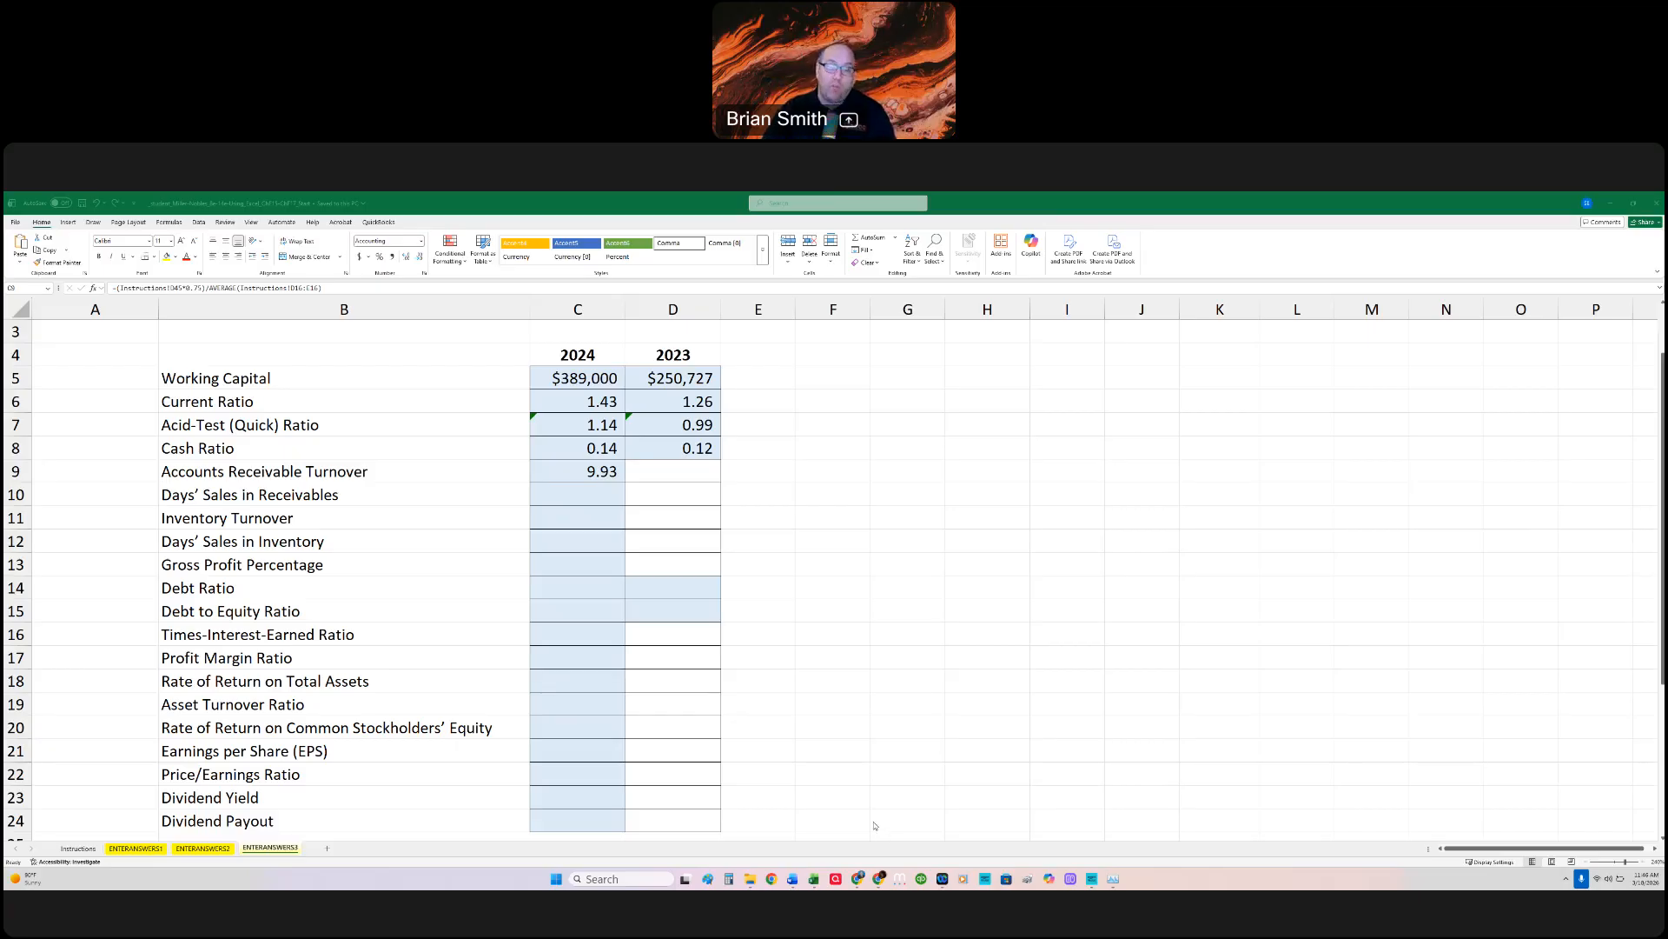
Step: Replace the Accounts Receivable Turnover formula in C9 with one beginning =ENTERANSWERS2!C8*.75/, taking 75% of Net Sales from the vertical analysis
click(601, 471)
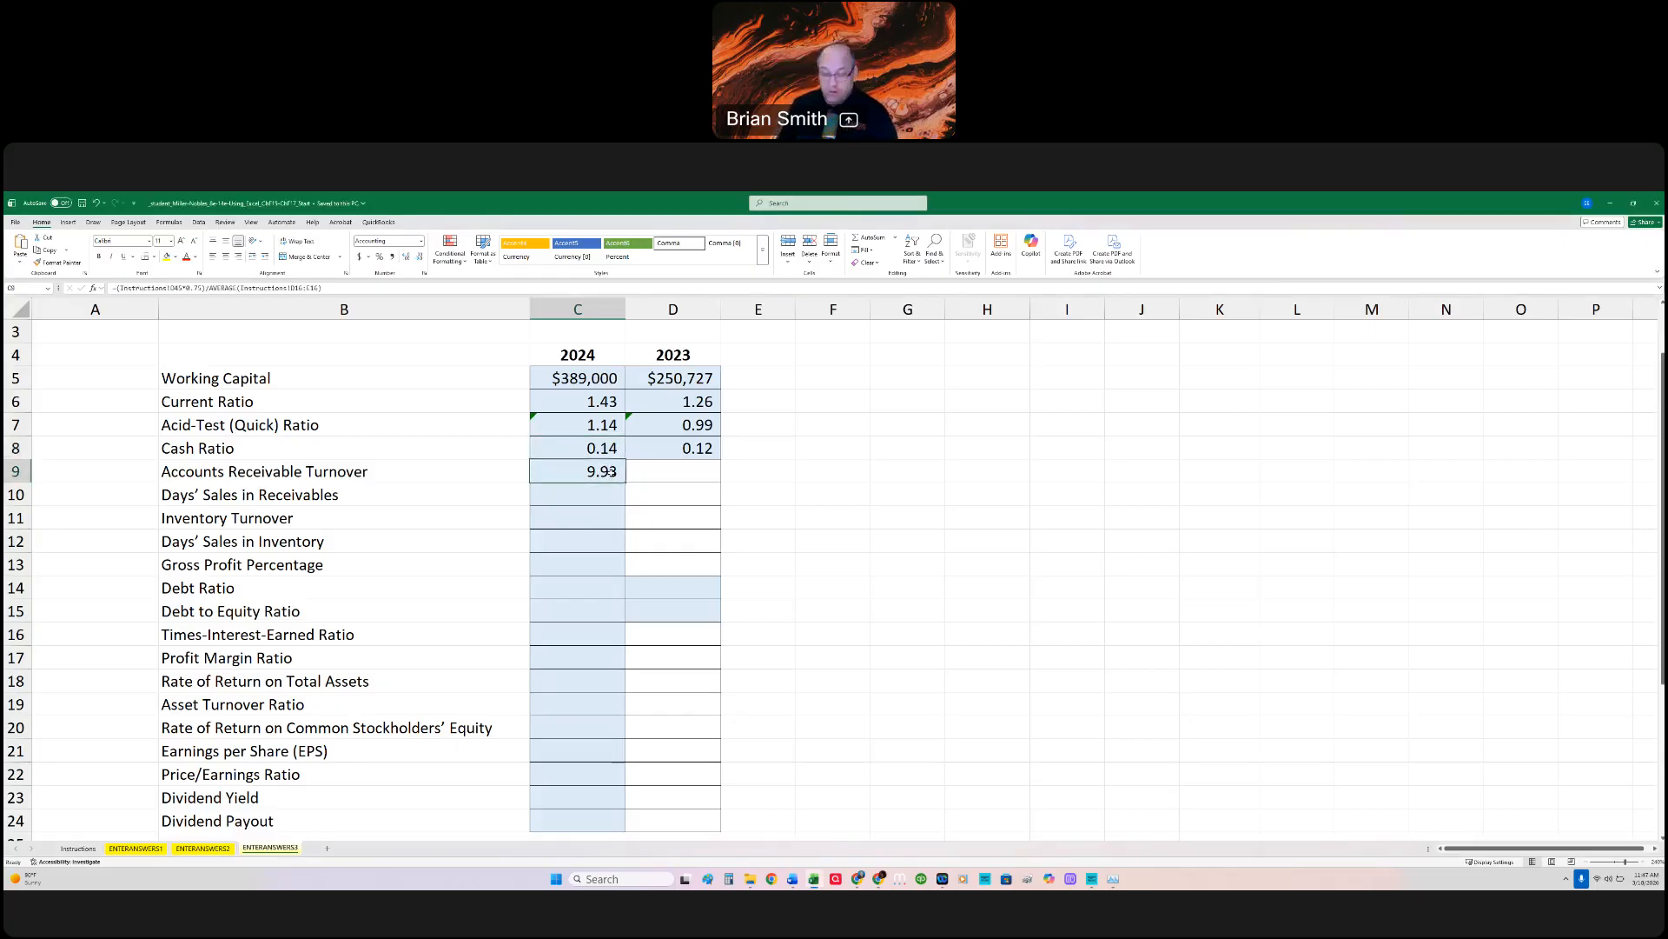
key(BackSpace)
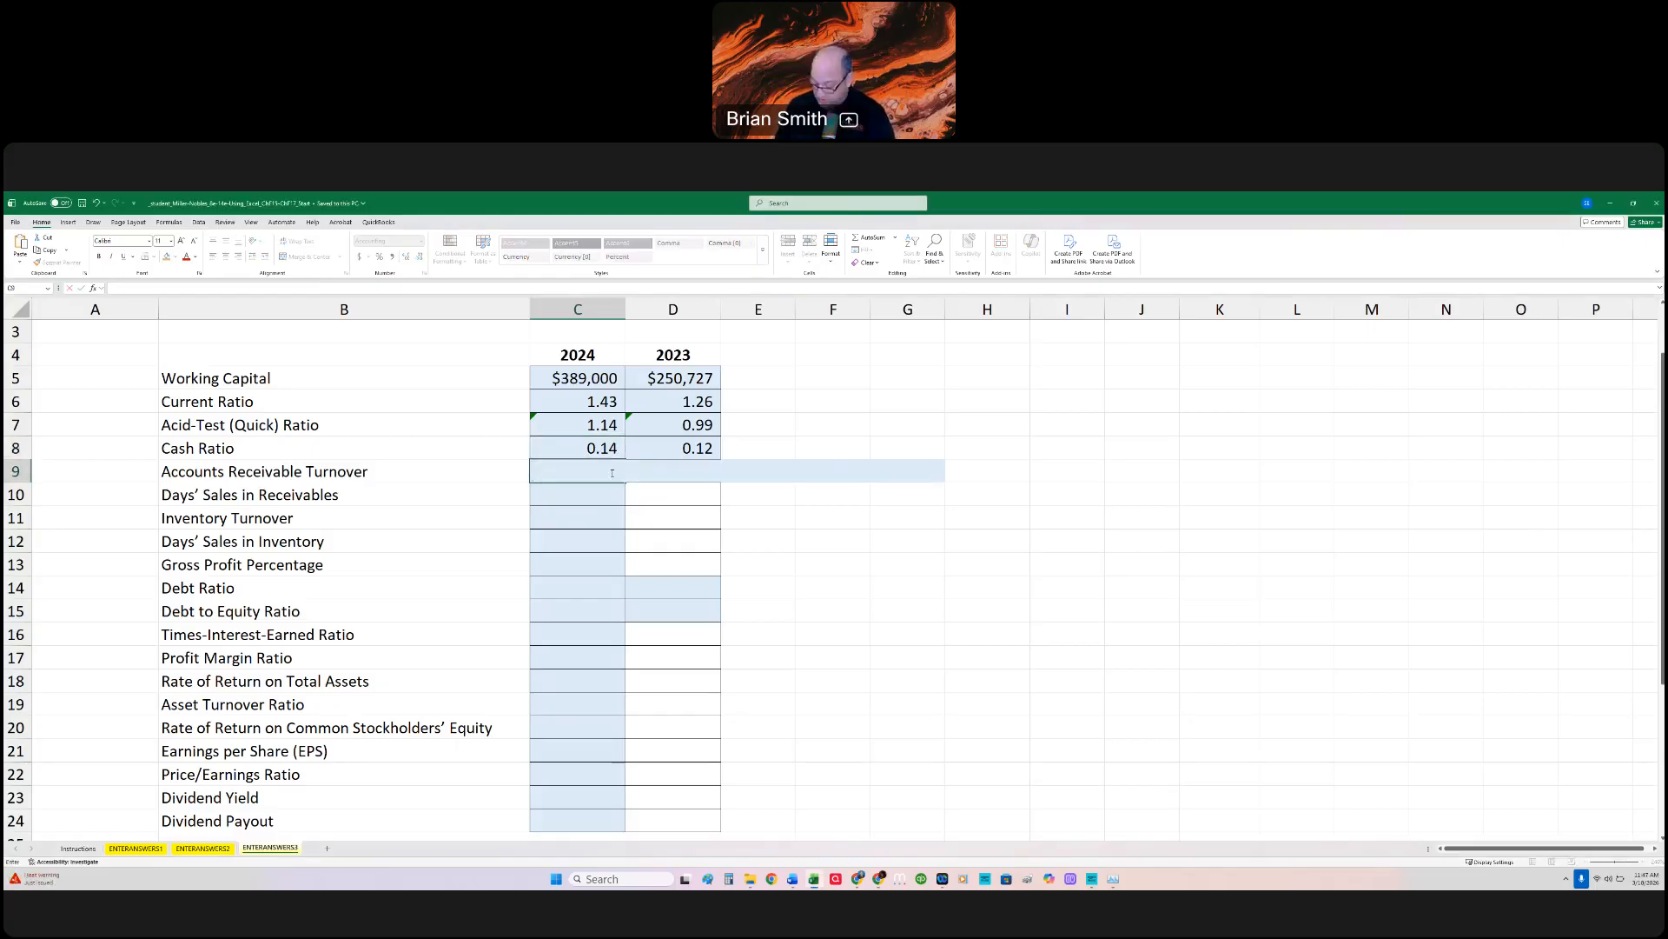
text(=)
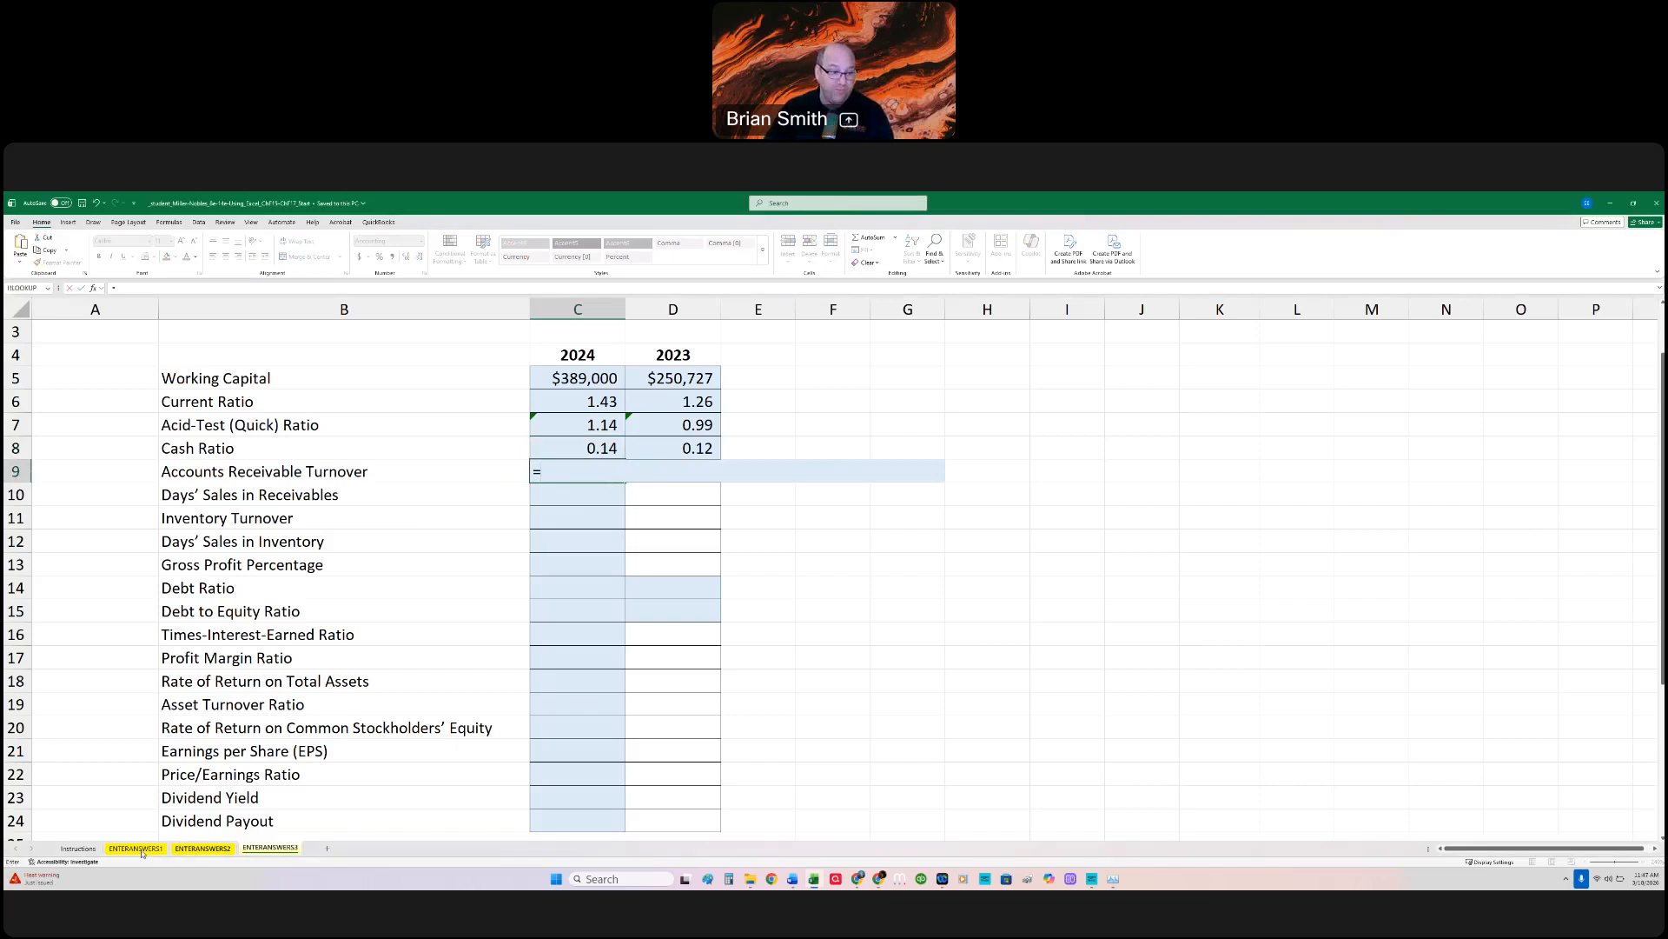
click(192, 850)
click(491, 531)
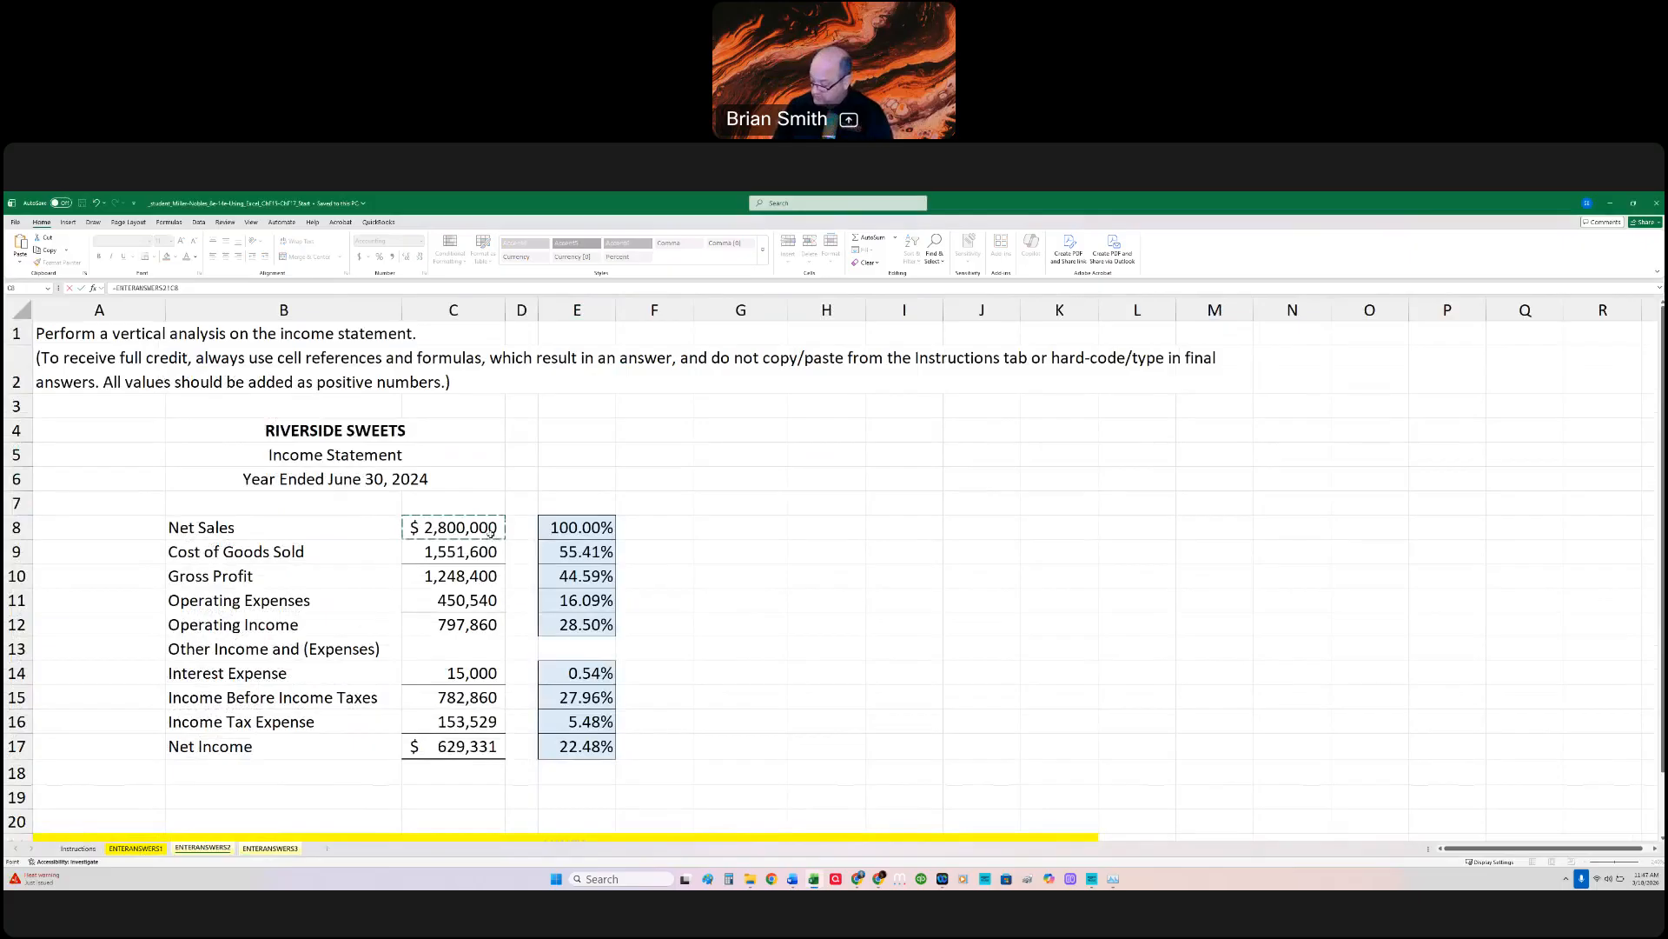
text(*.75/)
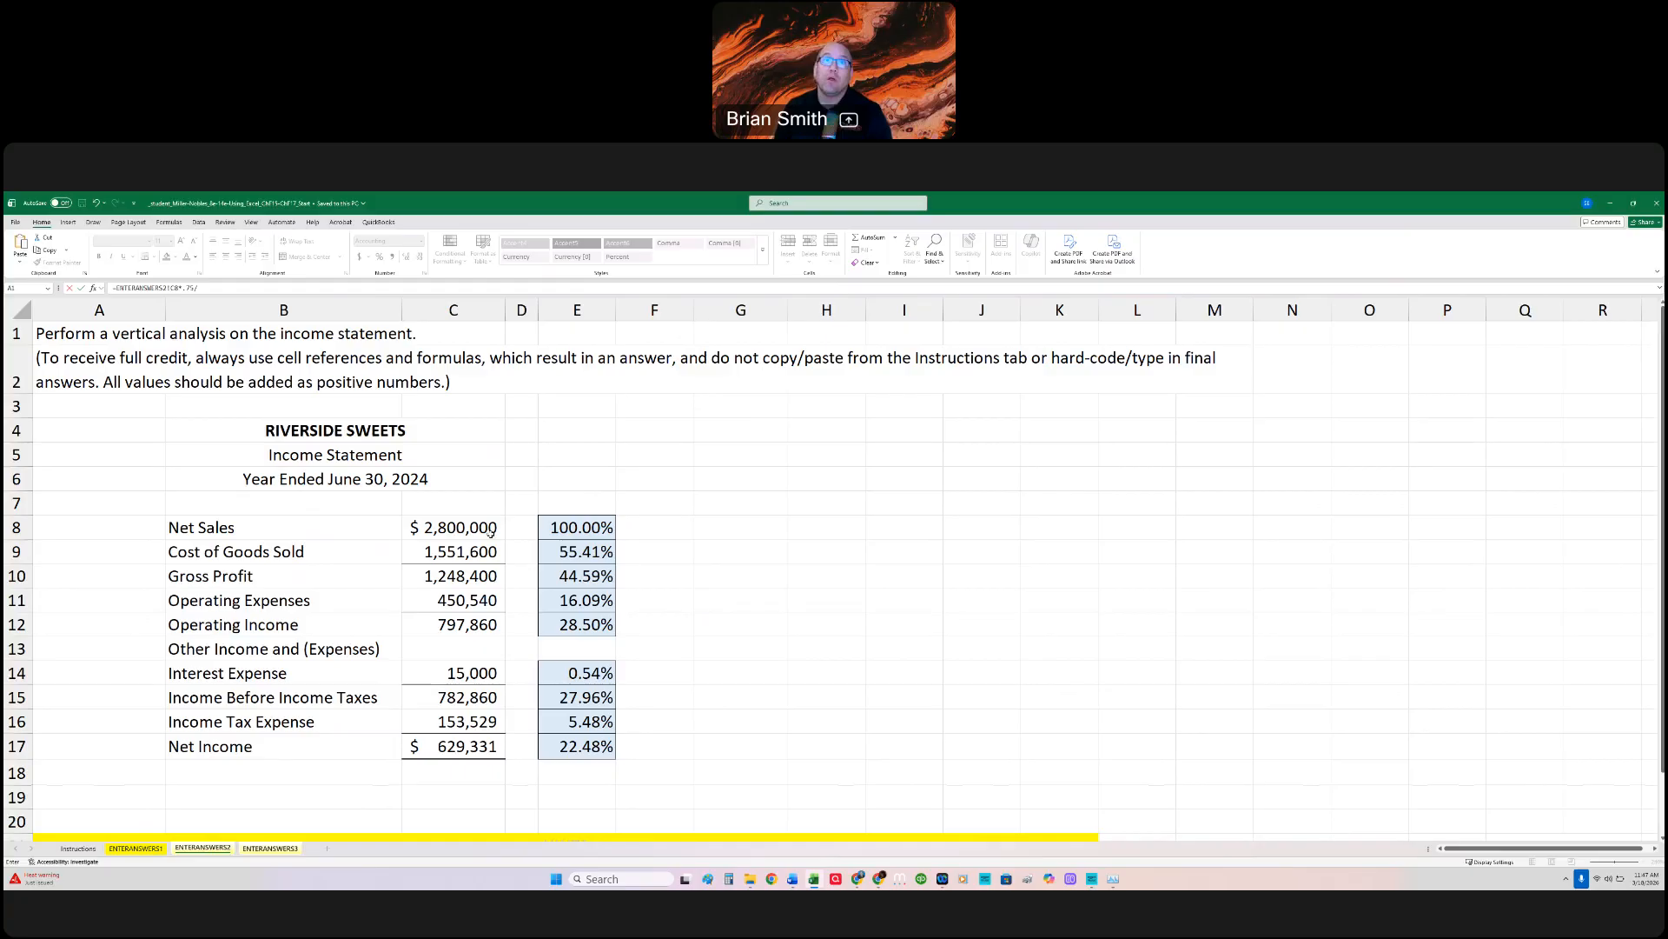
Step: Add (ENTERANSWERS1!C14+ENTERANSWERS1!D14)/2 as the C9 formula's denominator, averaging the 2024 and 2023 Accounts Receivable
text(()
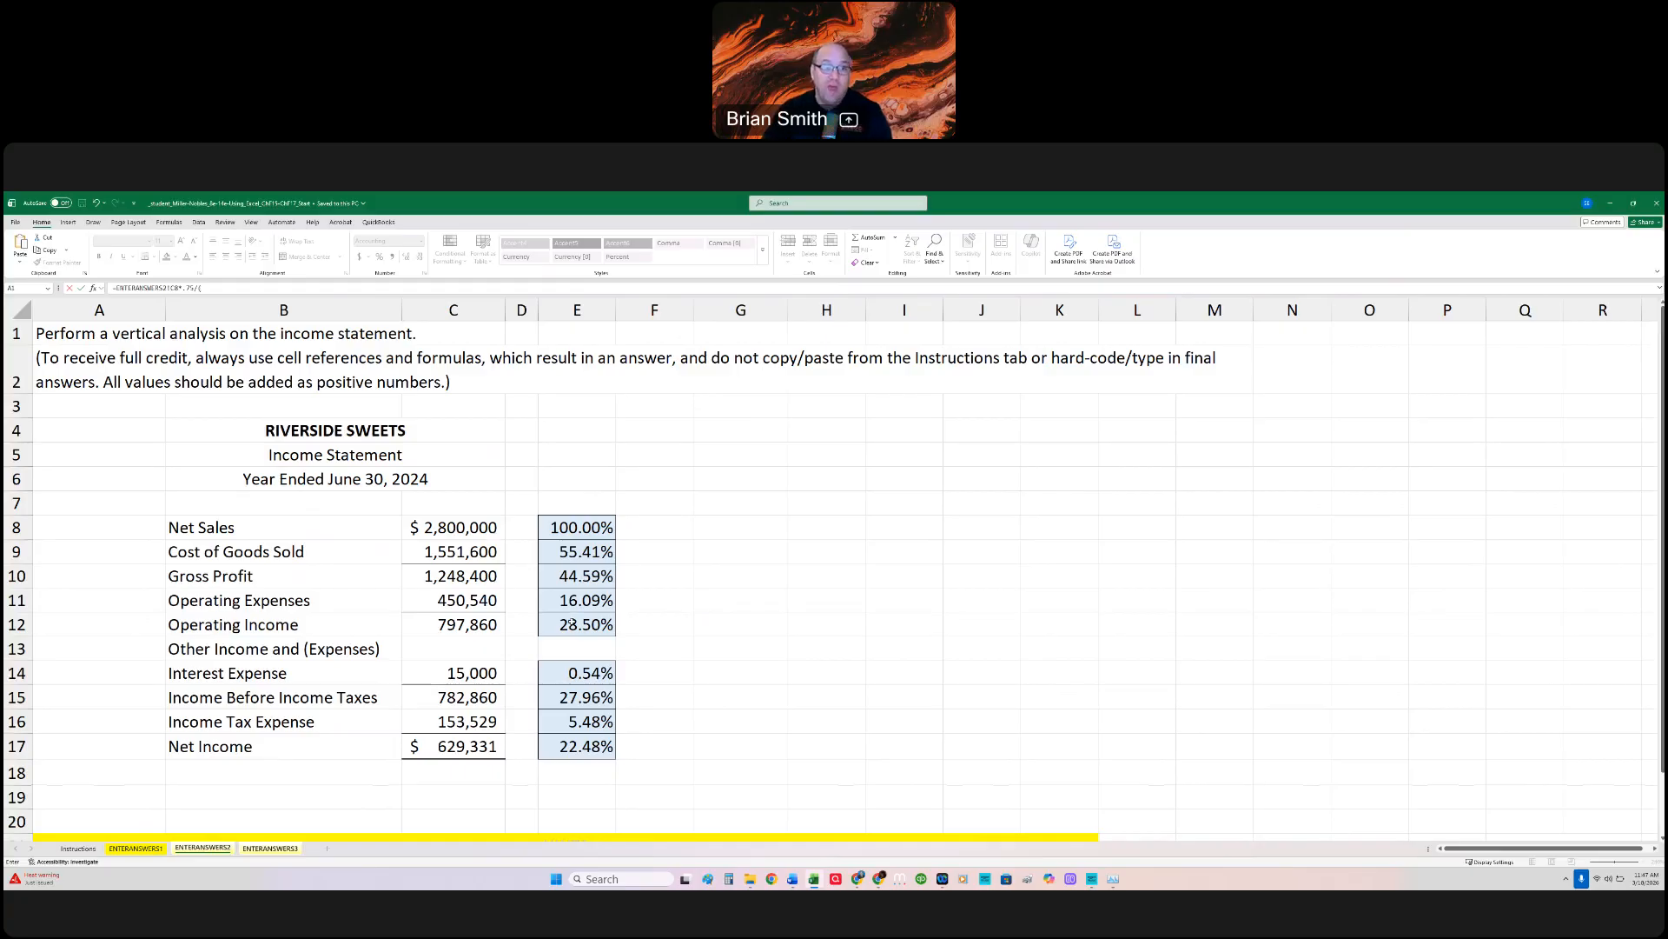
click(136, 849)
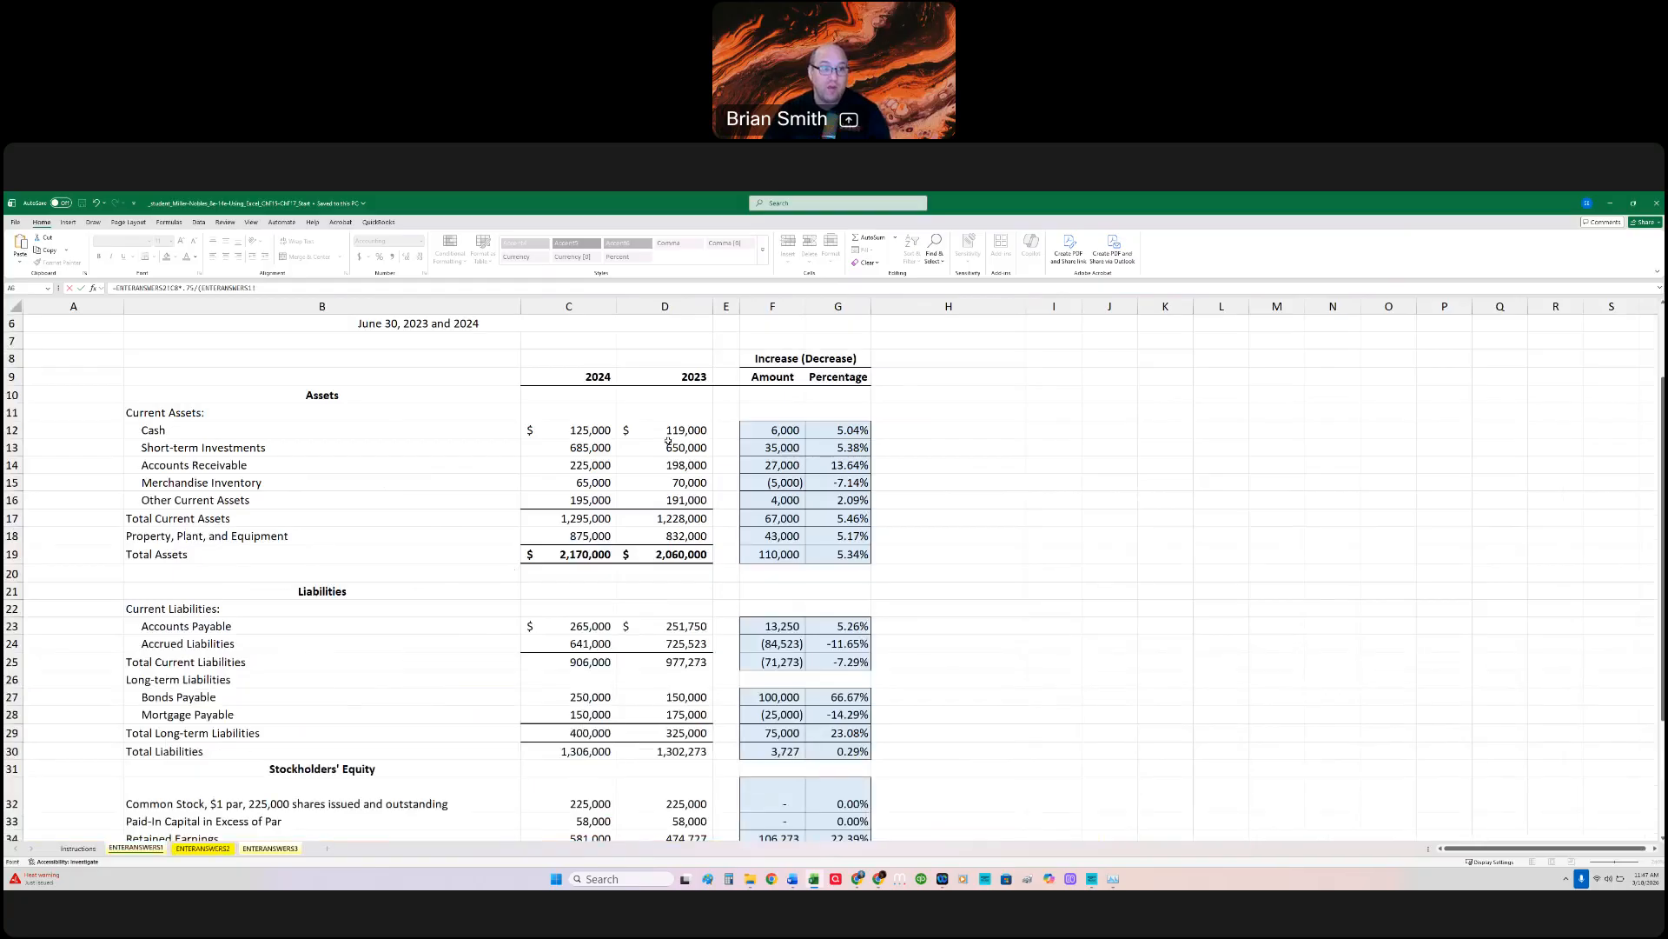
click(582, 465)
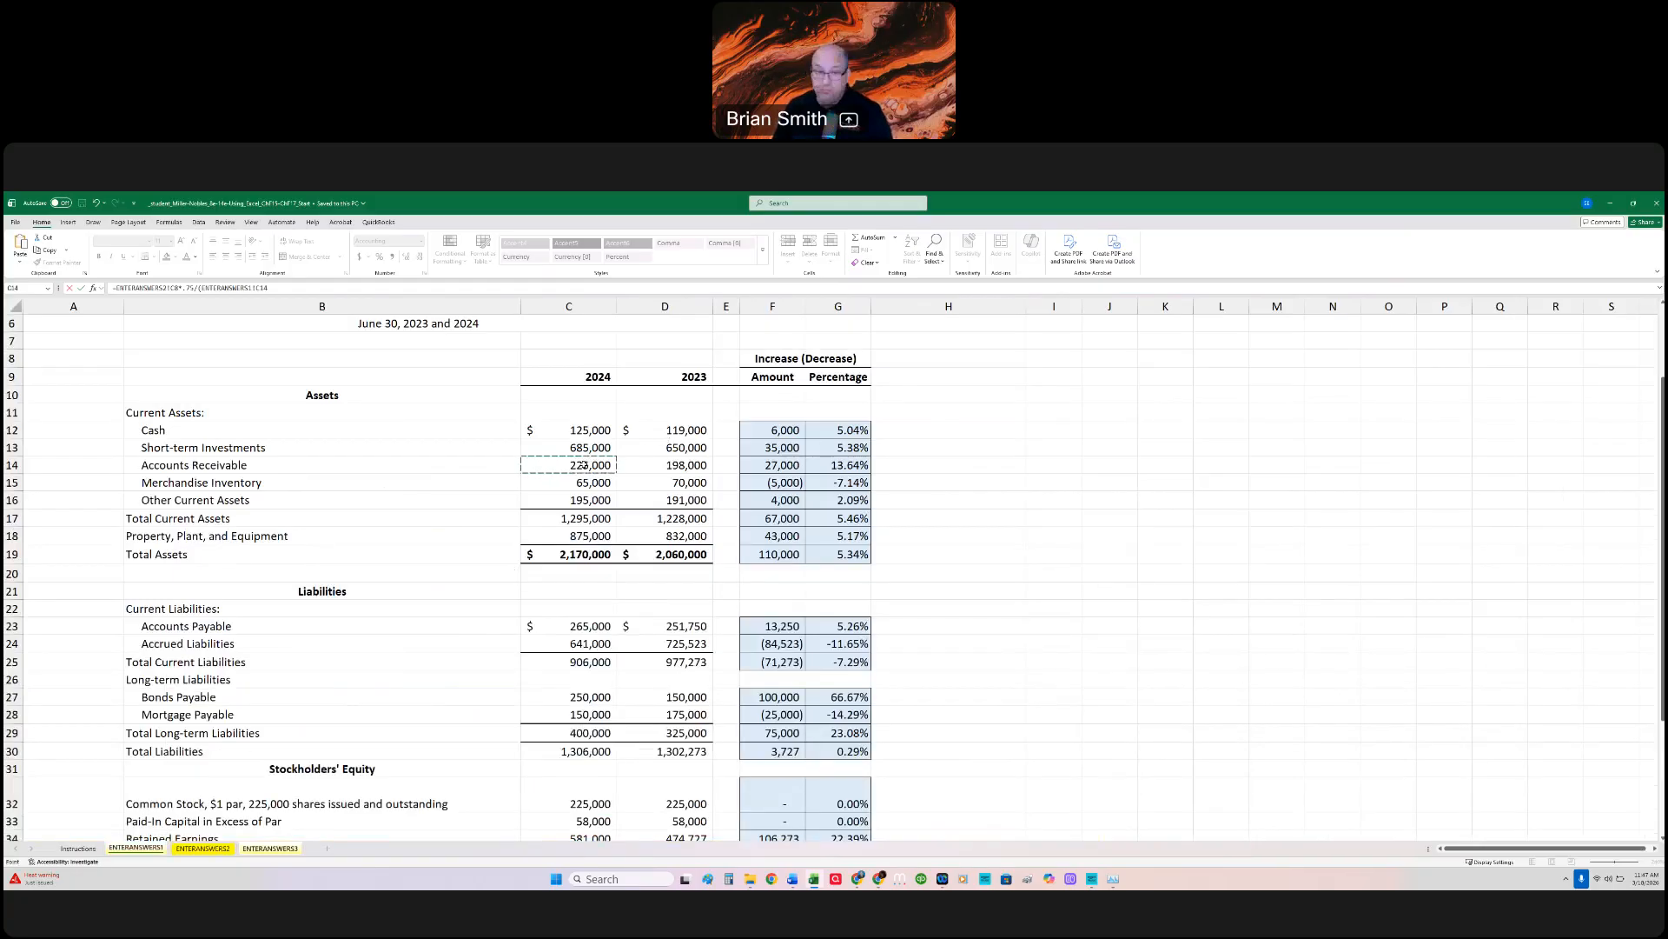
text(+)
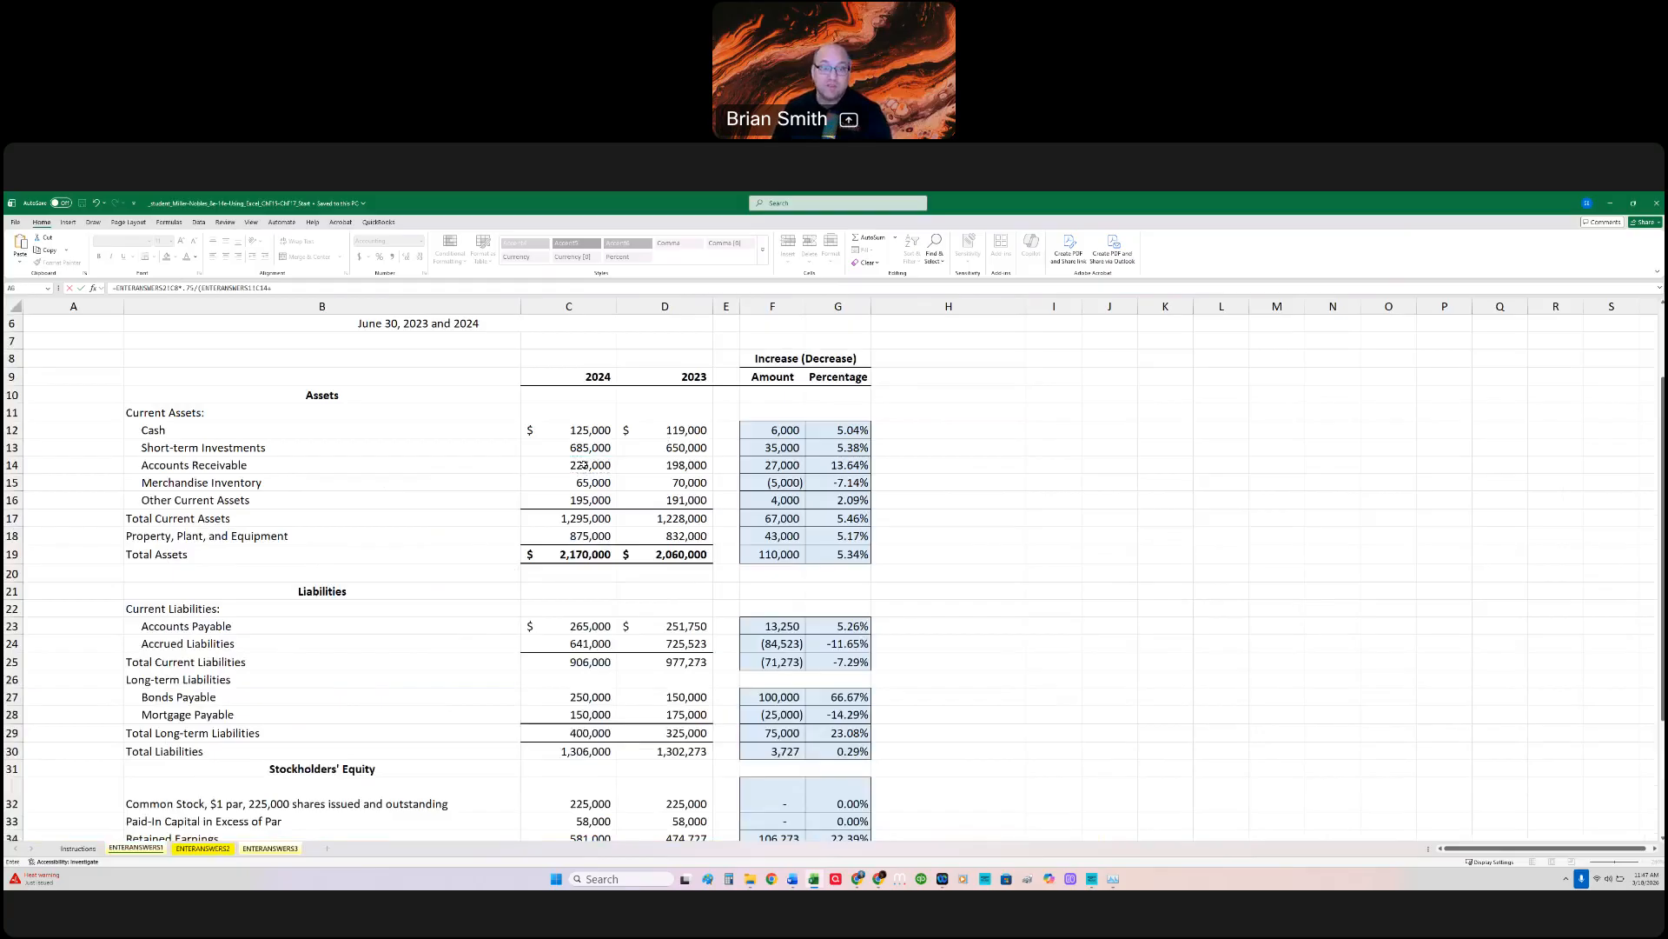
click(656, 465)
text()/2)
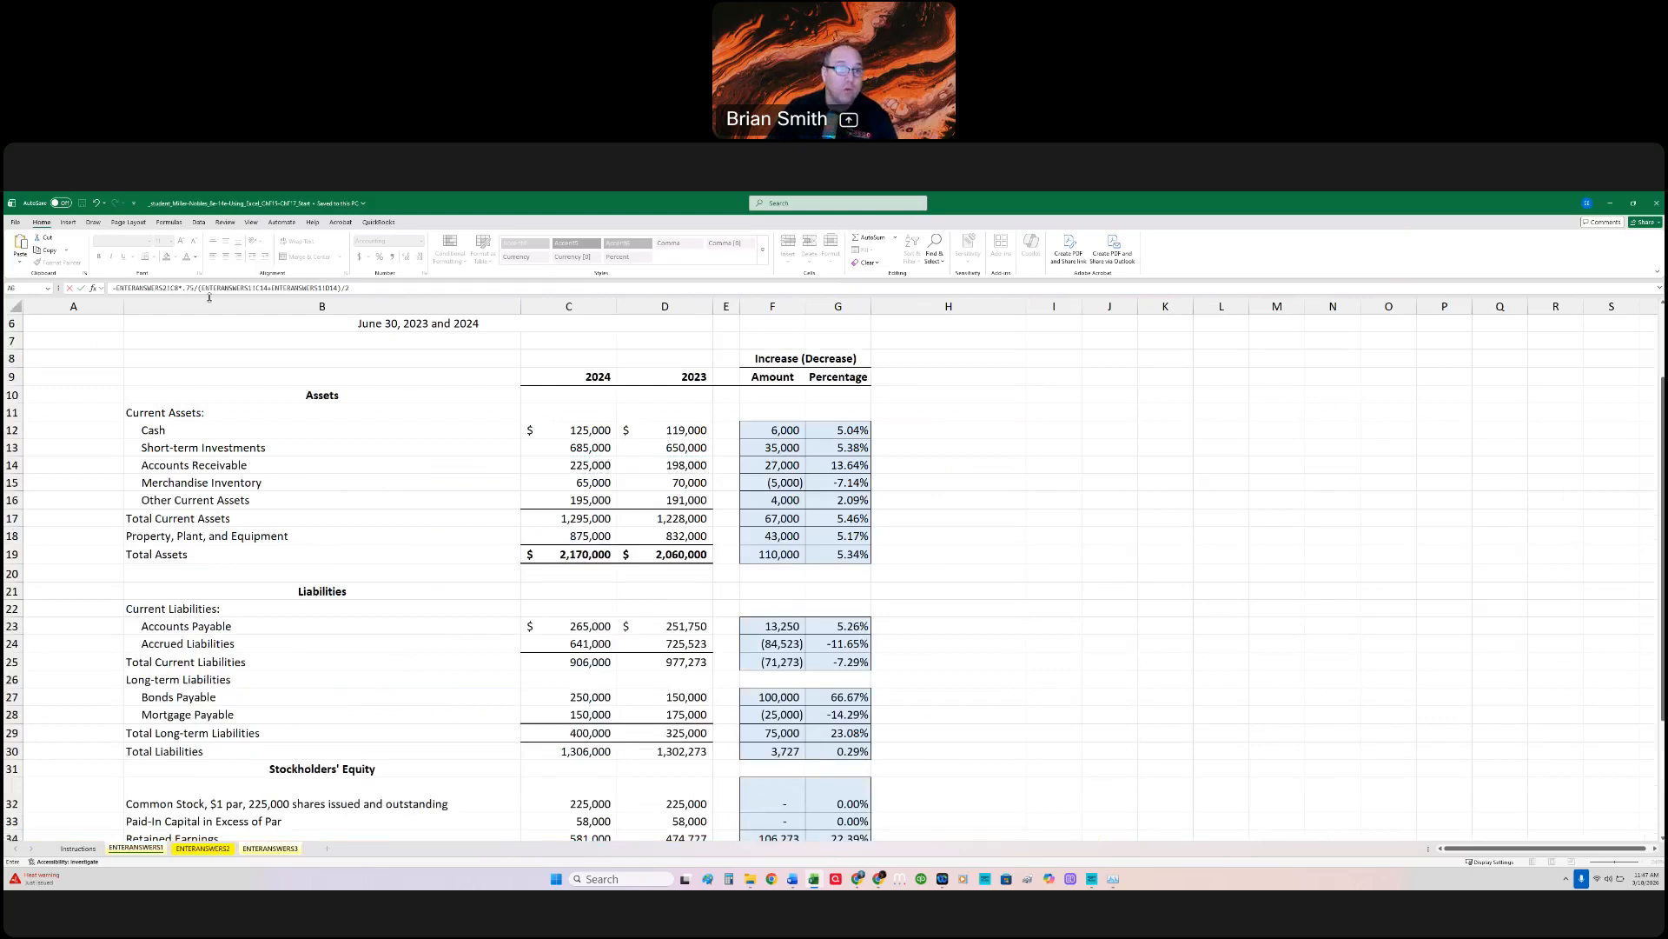
Step: Enclose the C9 formula's whole average in outer parentheses as ((ENTERANSWERS1!C14+ENTERANSWERS1!D14)/2), accept the suggested correction, and reopen the formula for review
click(211, 293)
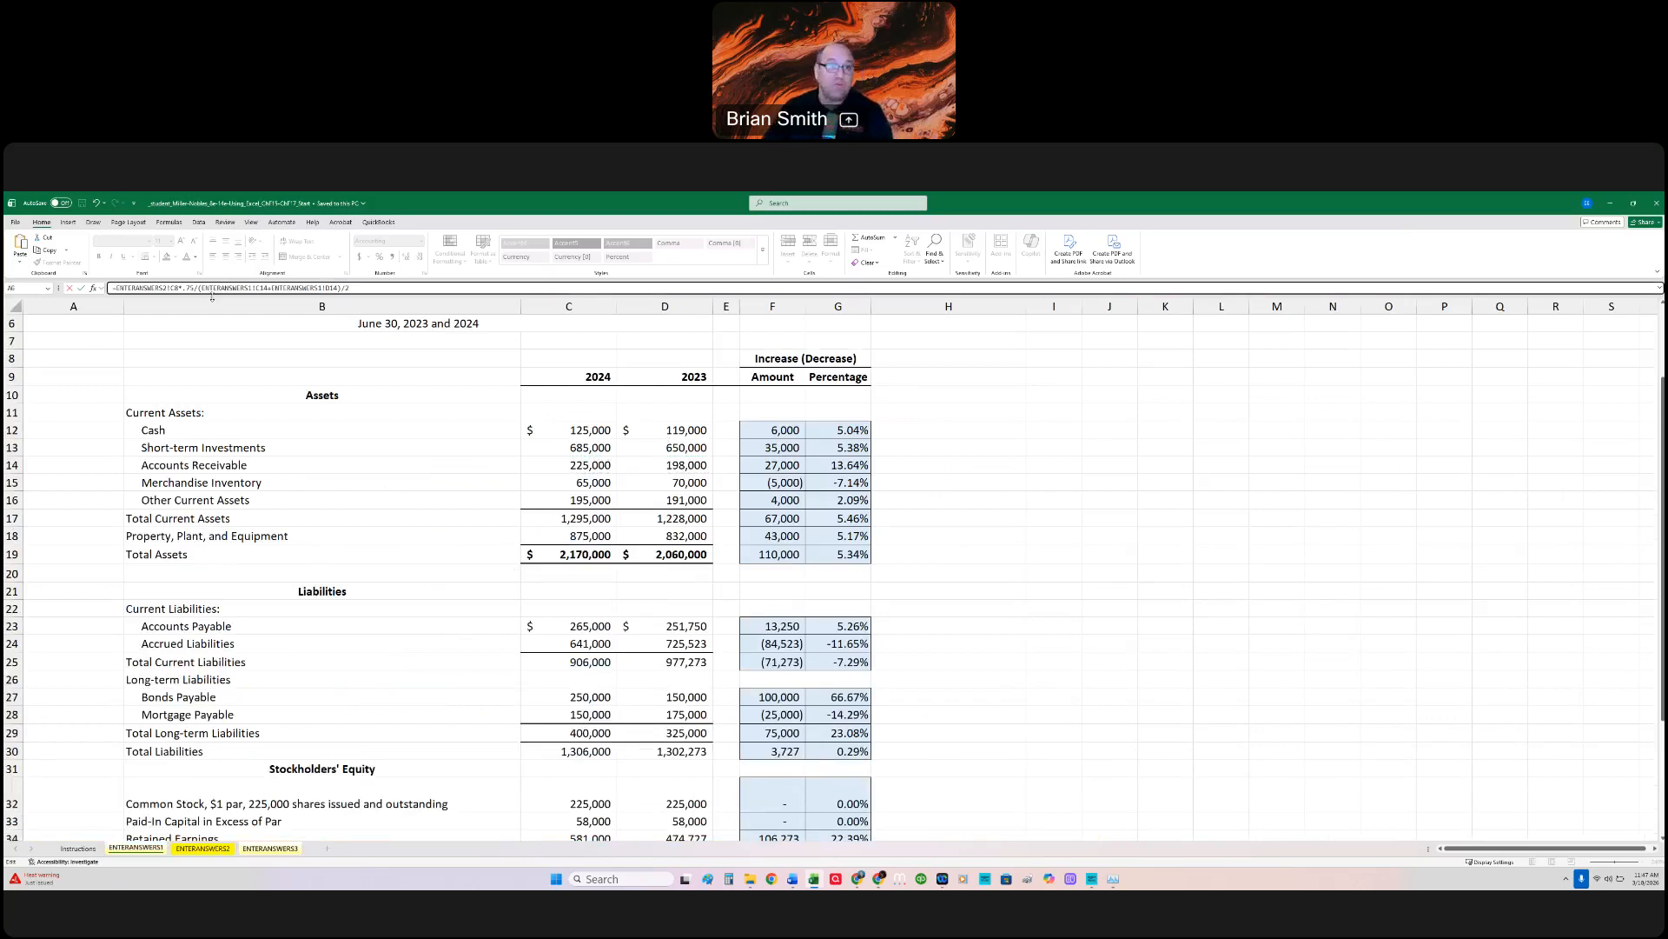
click(382, 290)
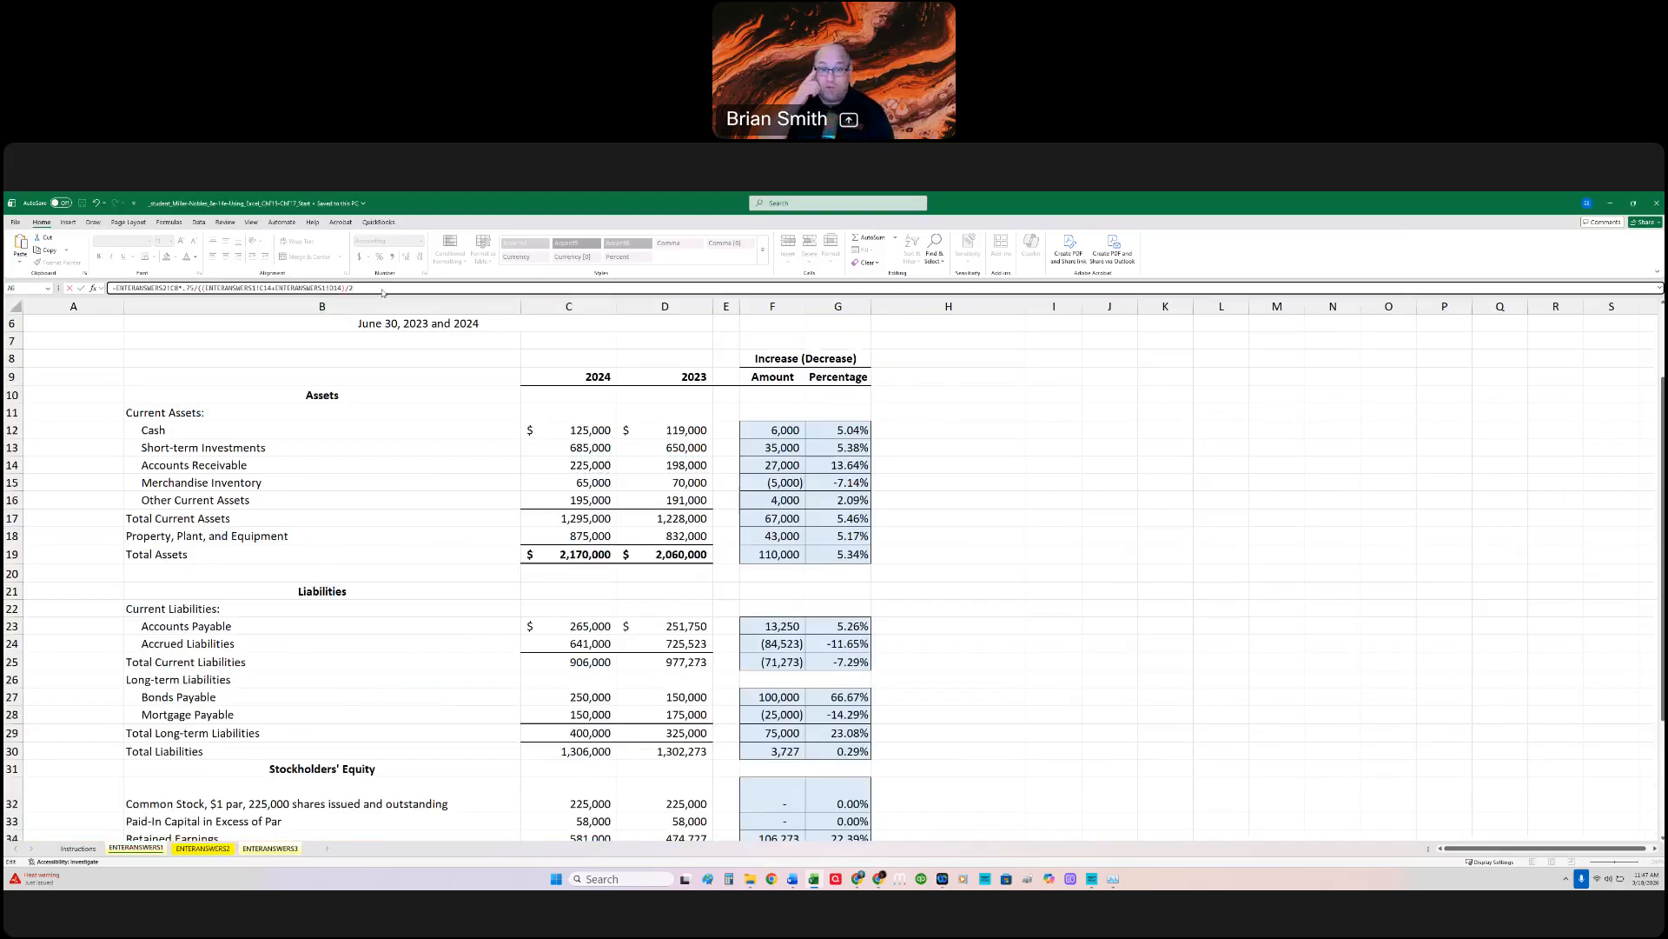
key(Return)
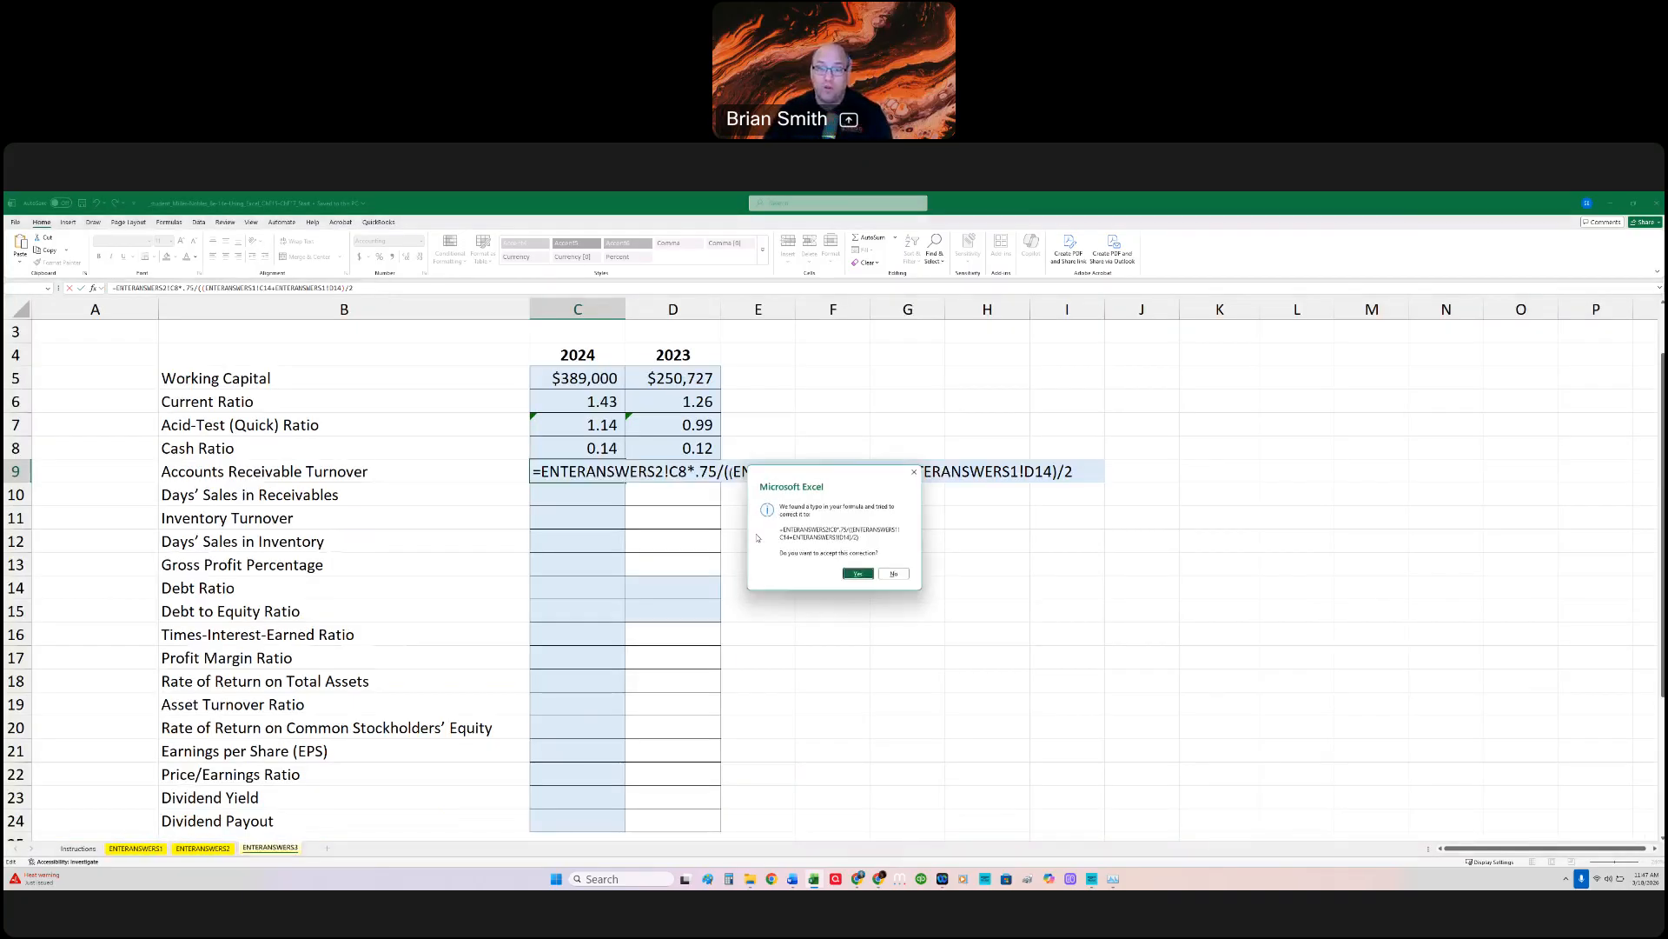
click(858, 574)
key(F2)
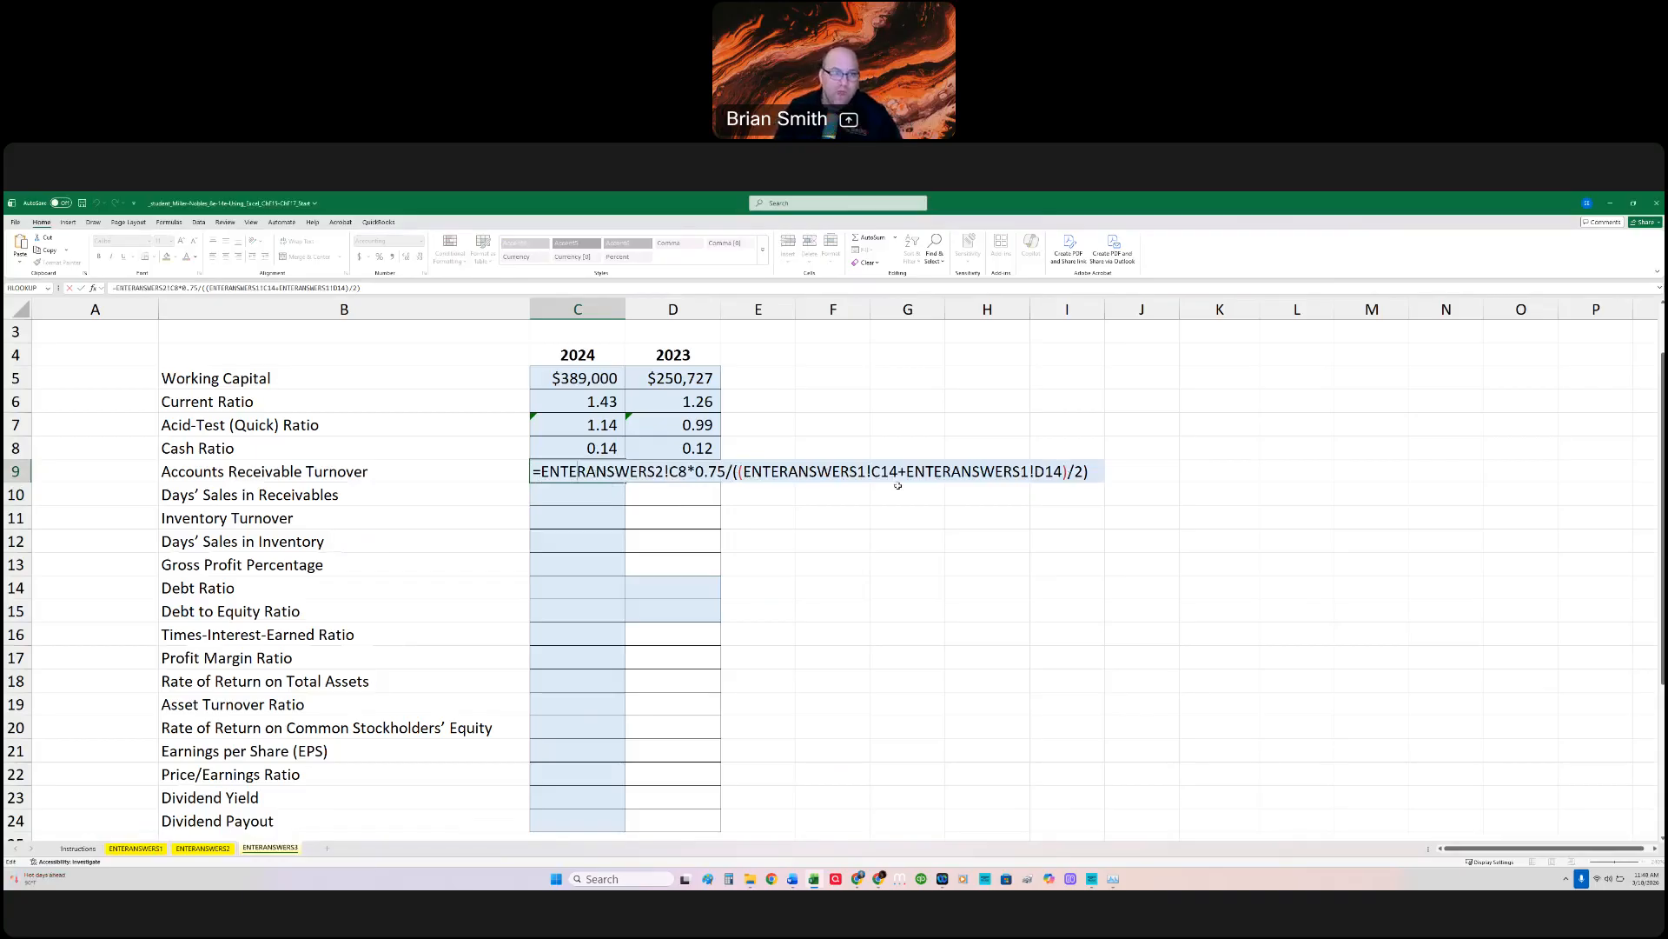
Step: Change the 2024 Cash Ratio formula in C8 to =SUM(ENTERANSWERS1!C12:C13)/ENTERANSWERS1!C25, adding Short-term Investments to Cash
key(Return)
key(Up)
key(Up)
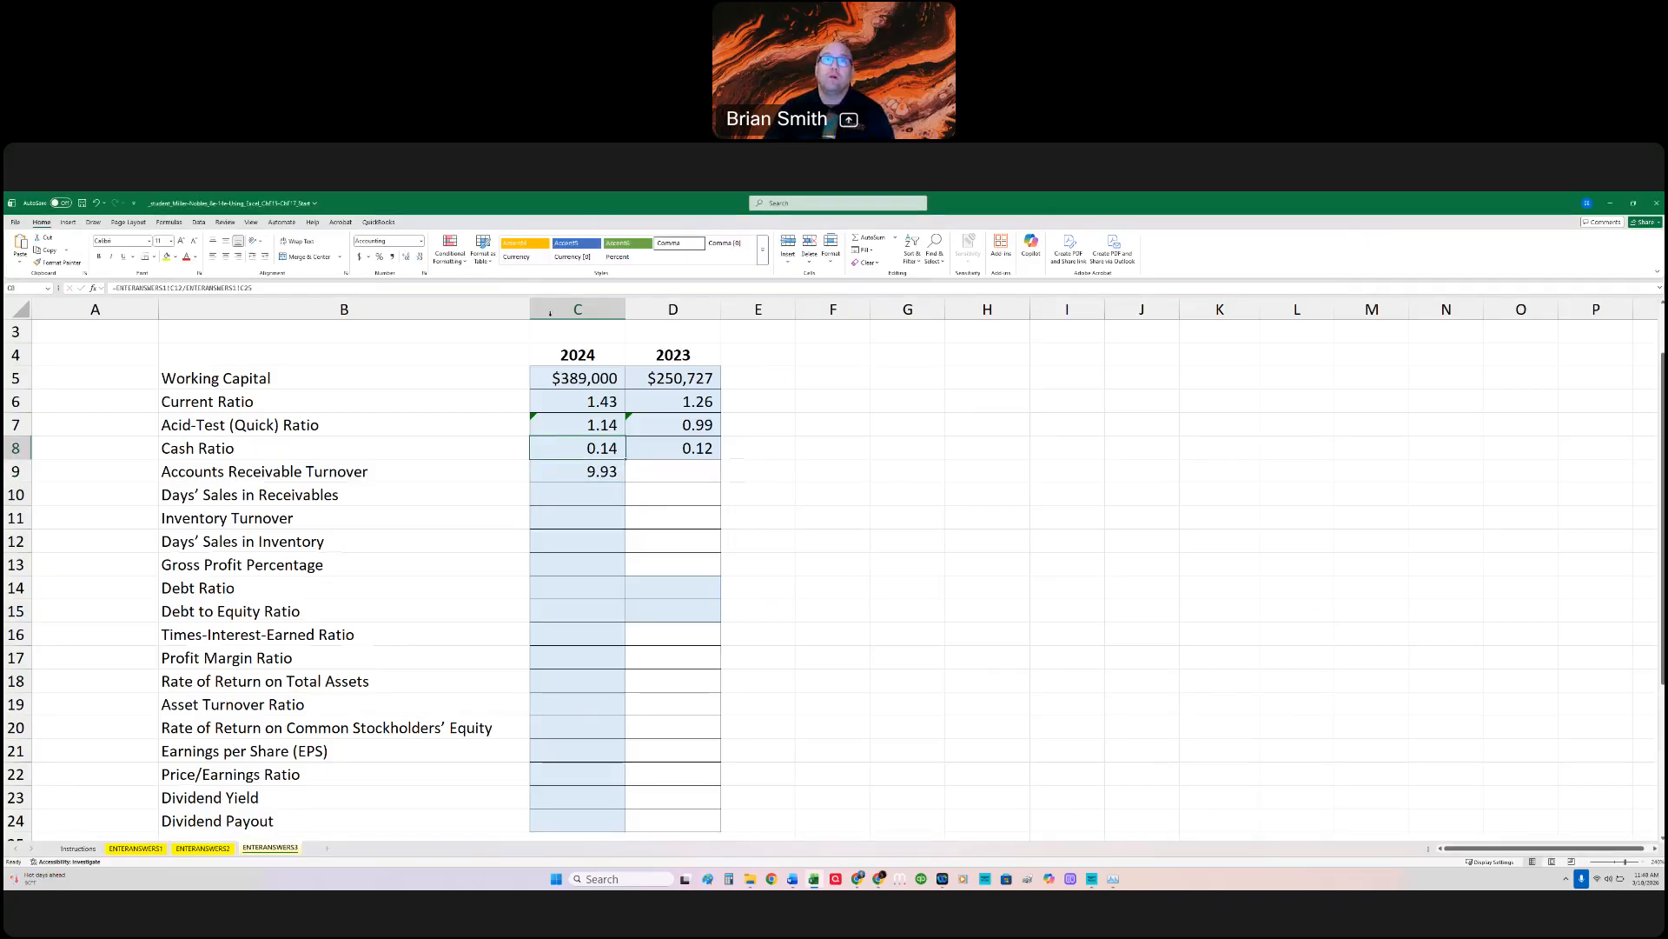
double_click(579, 448)
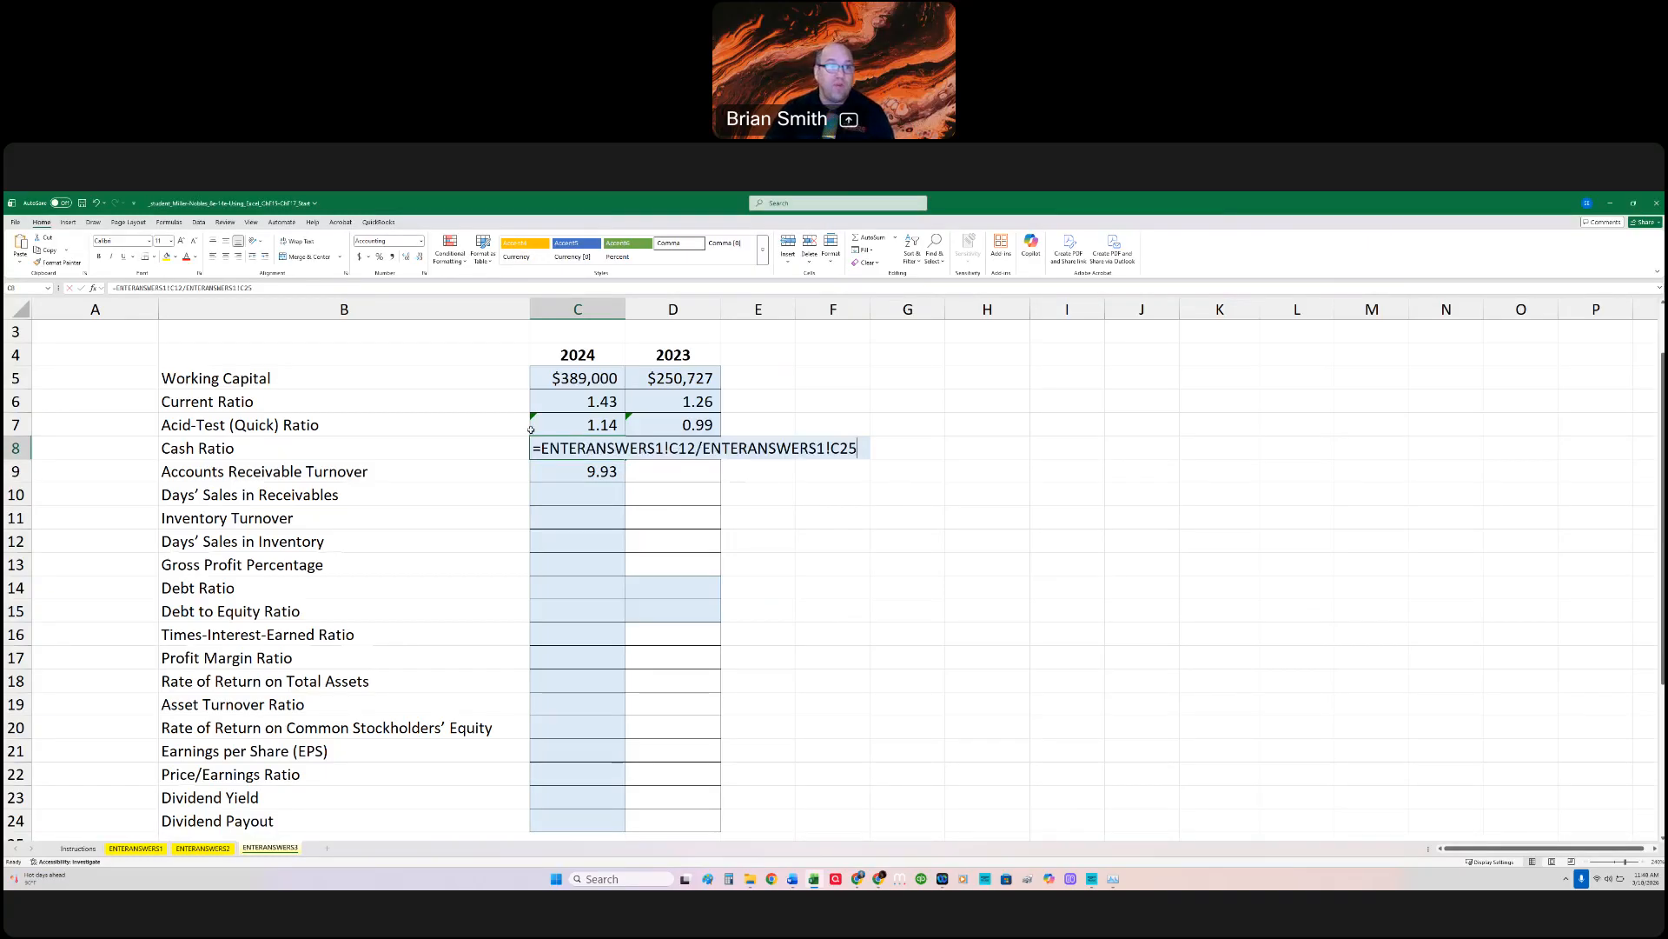
click(127, 288)
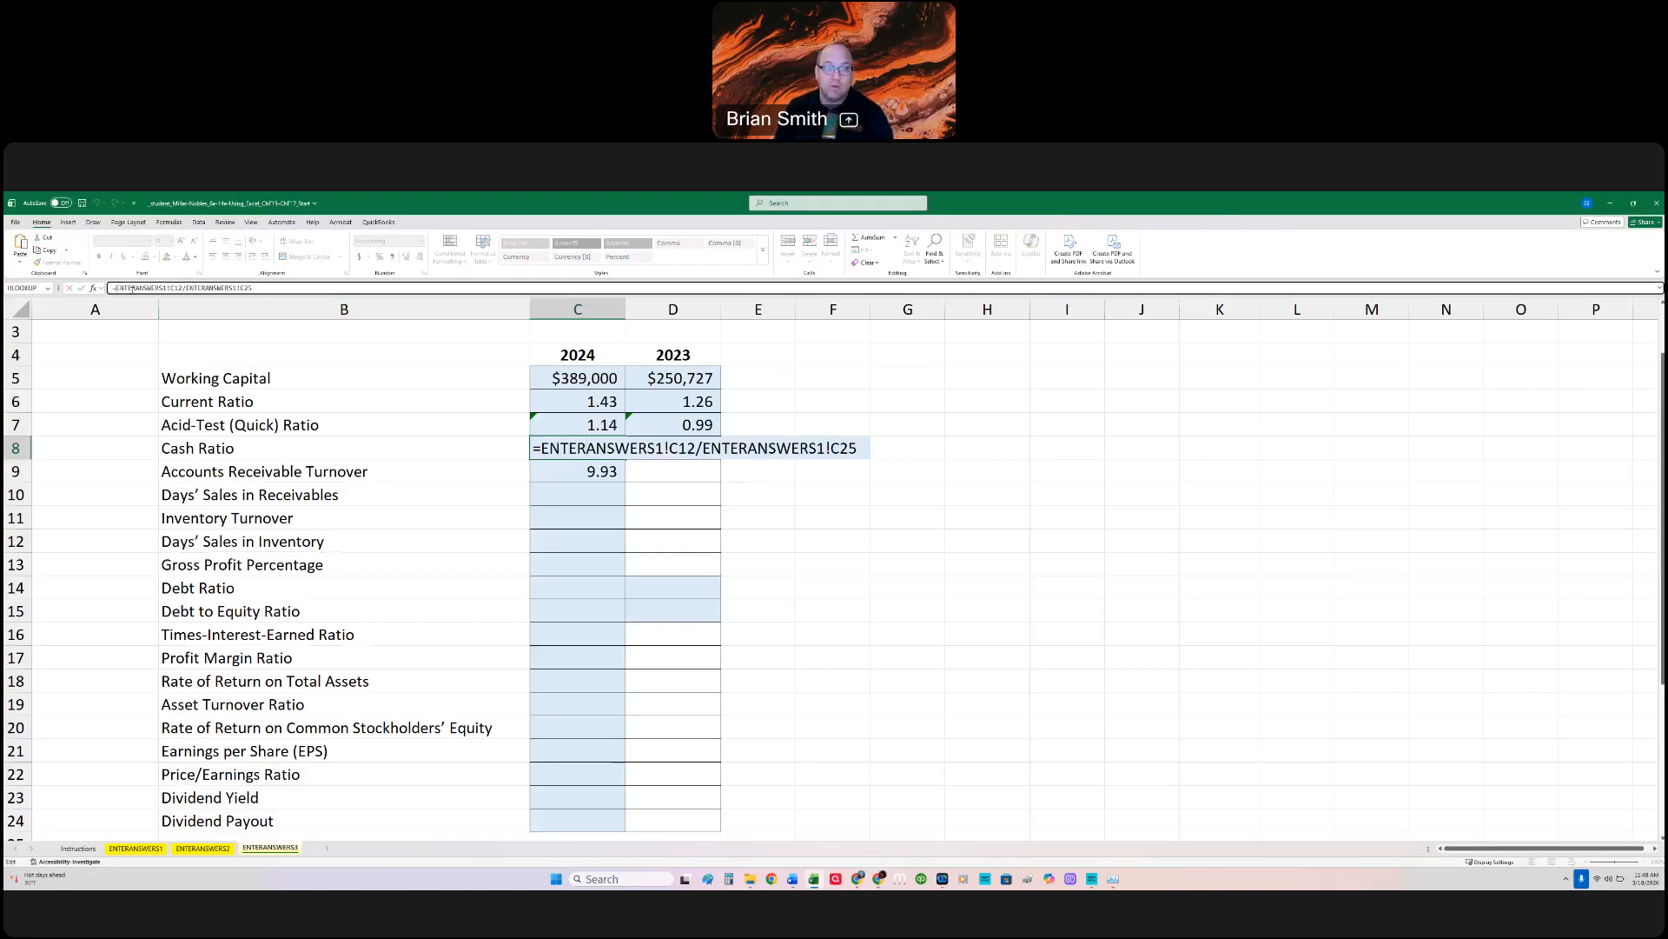
text(sum()
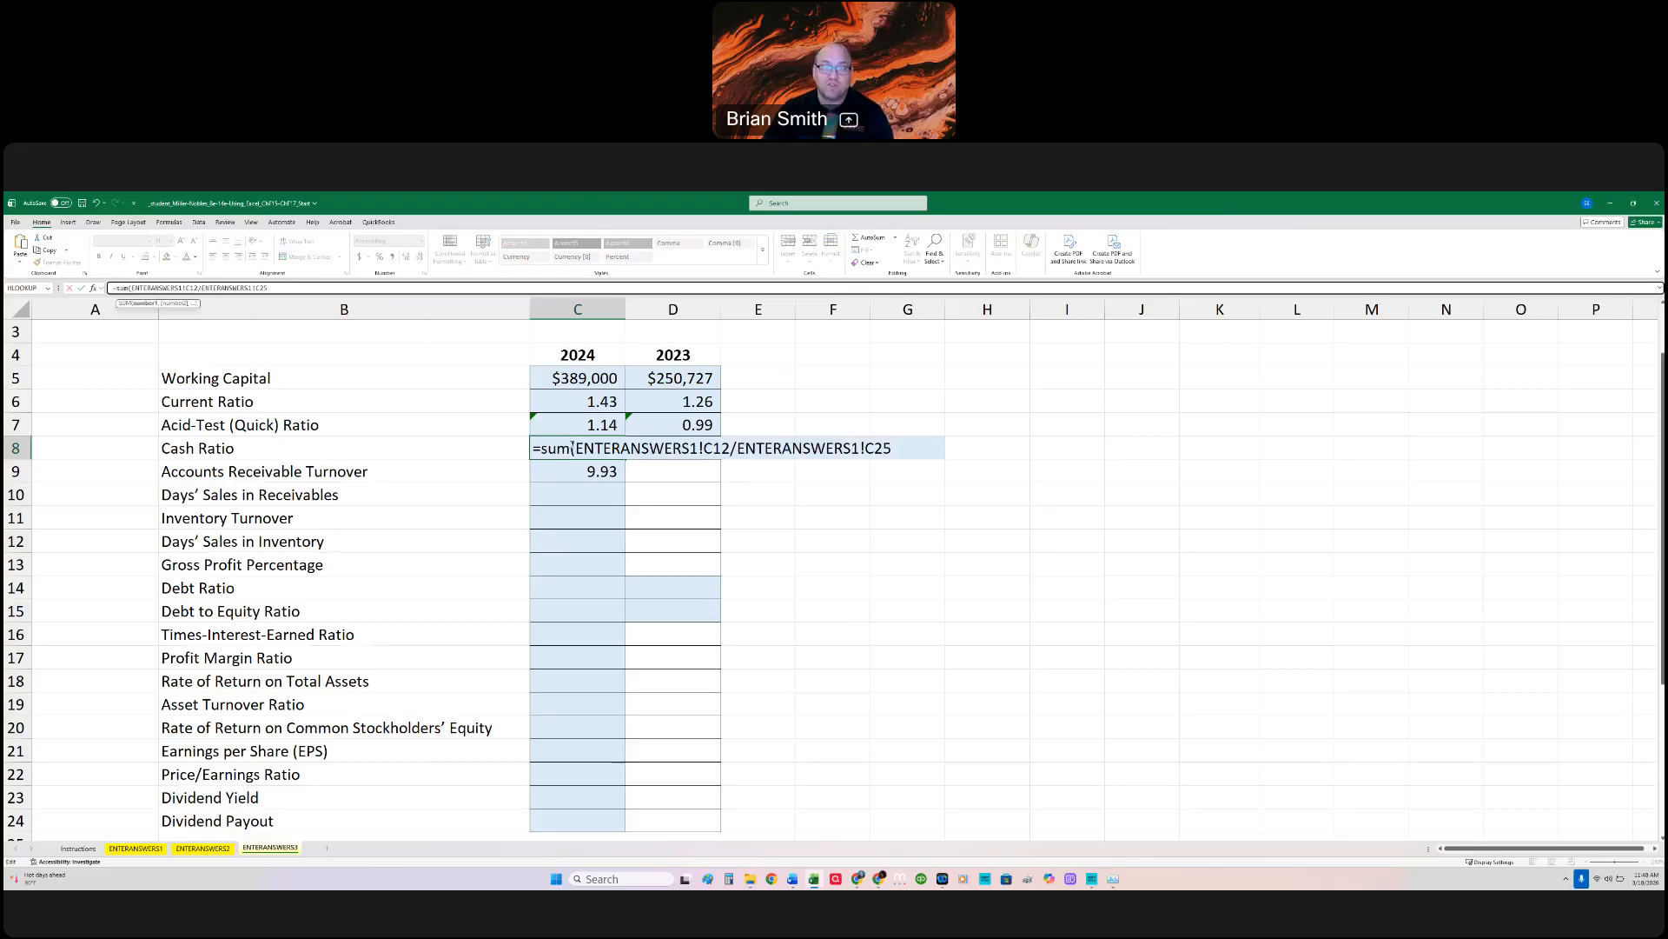
click(732, 447)
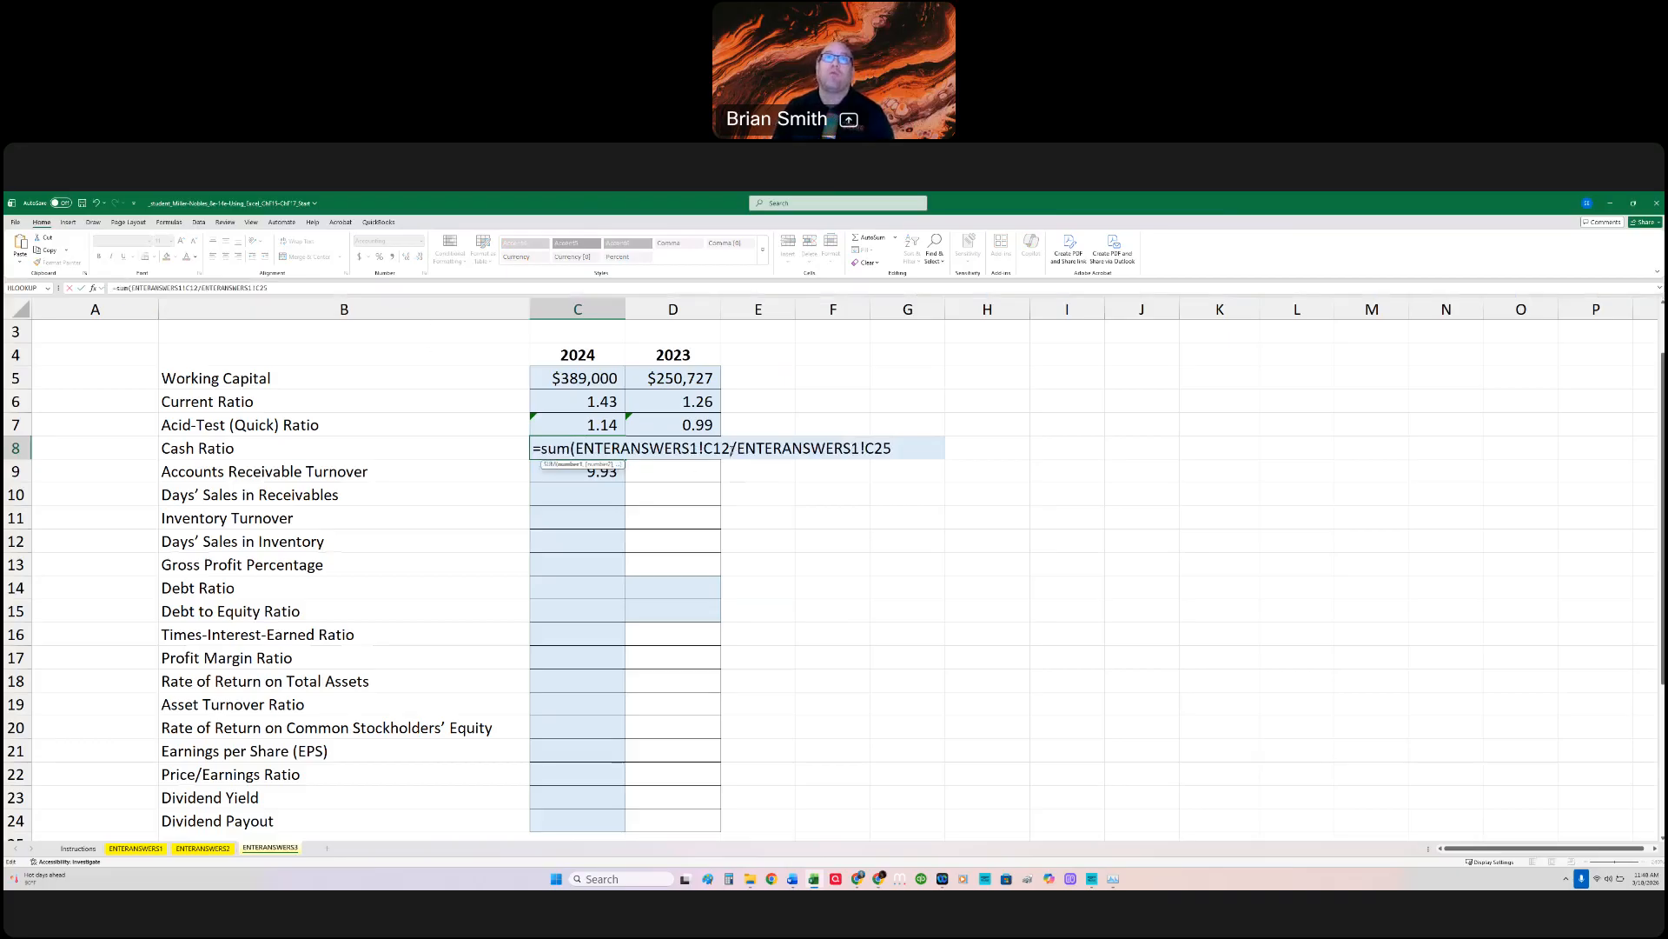
text(:C13))
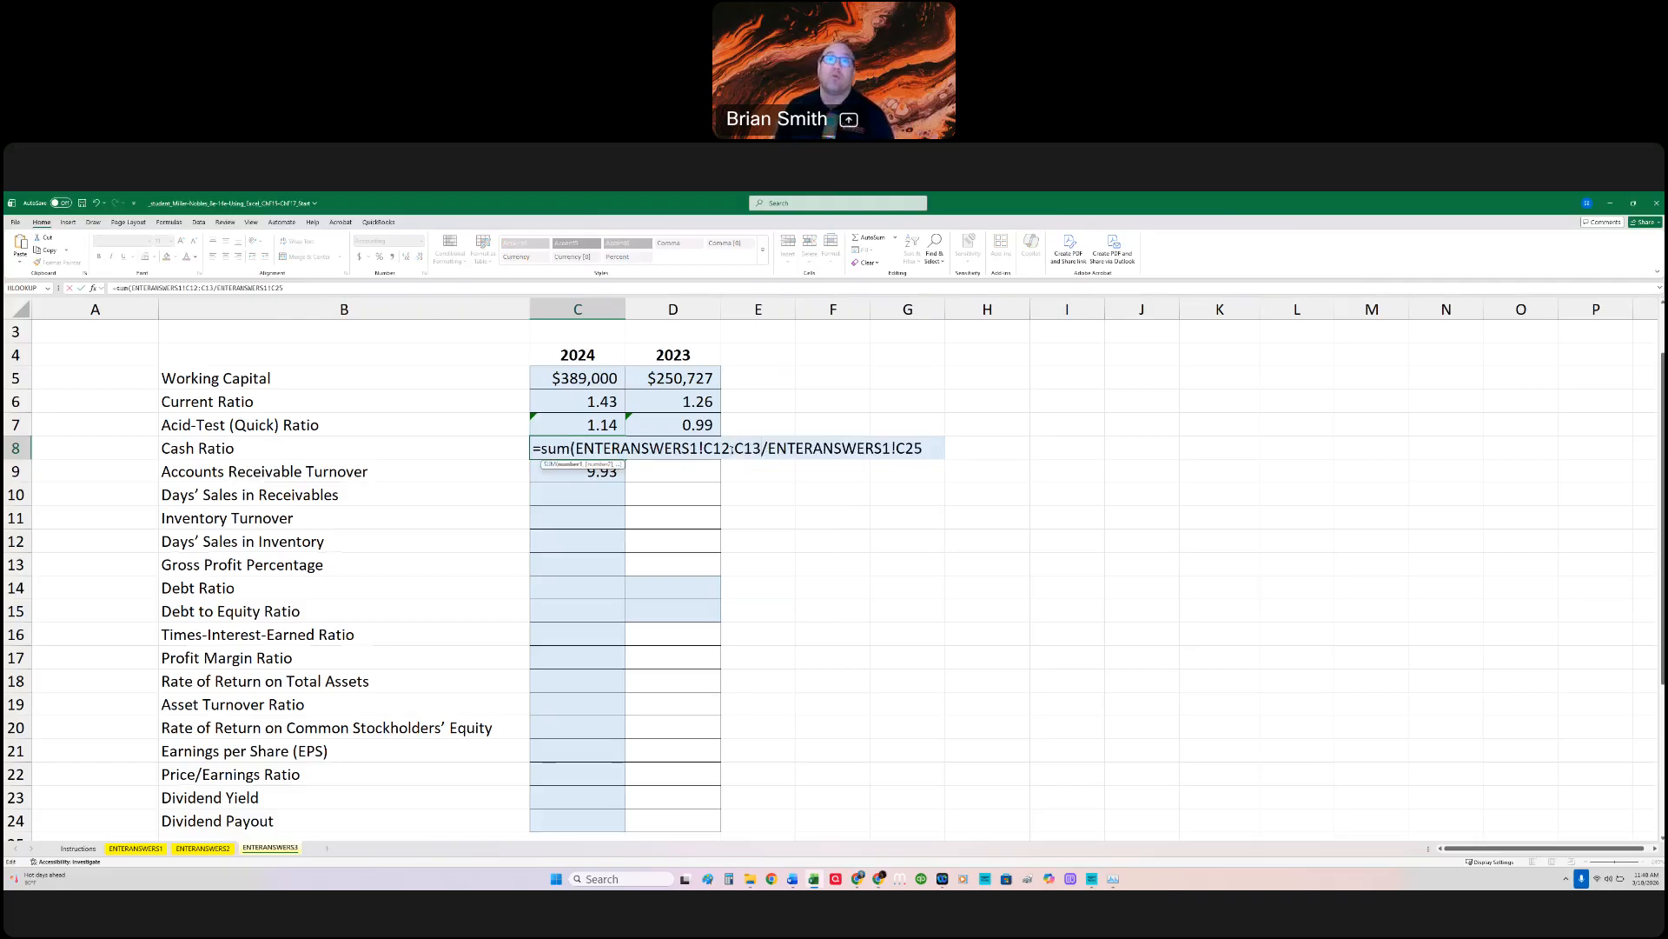
text(/)
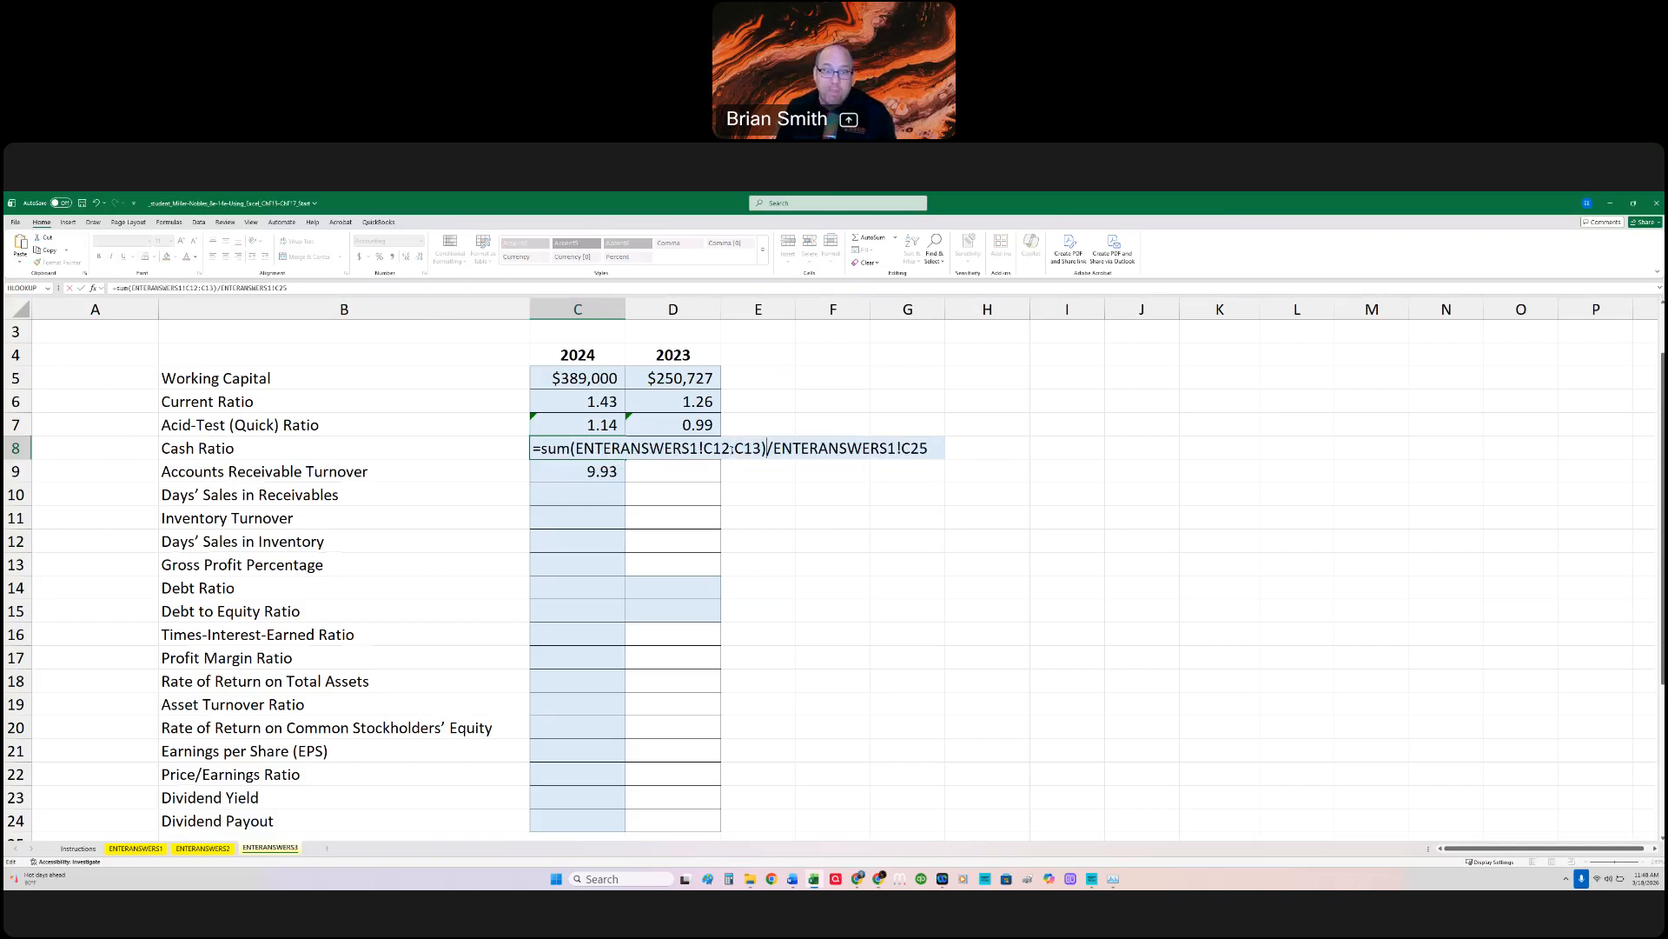
key(Return)
Step: Copy the revised 2024 Cash Ratio formula from C8 across to the 2023 cell D8
key(Up)
key(Right)
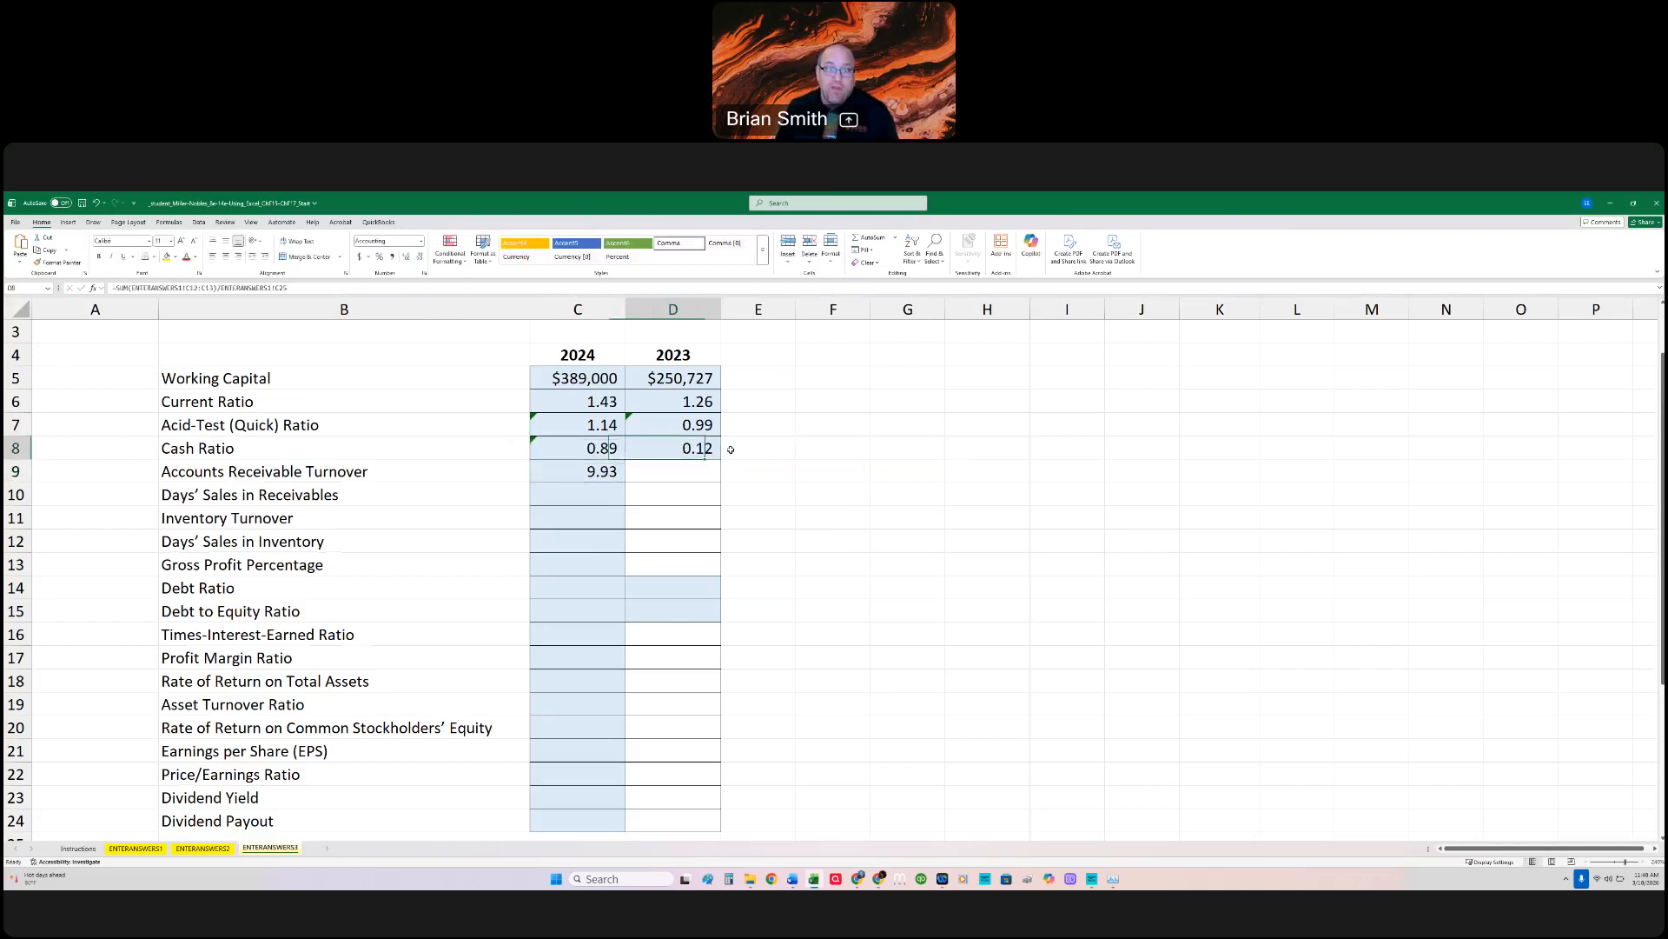
double_click(699, 448)
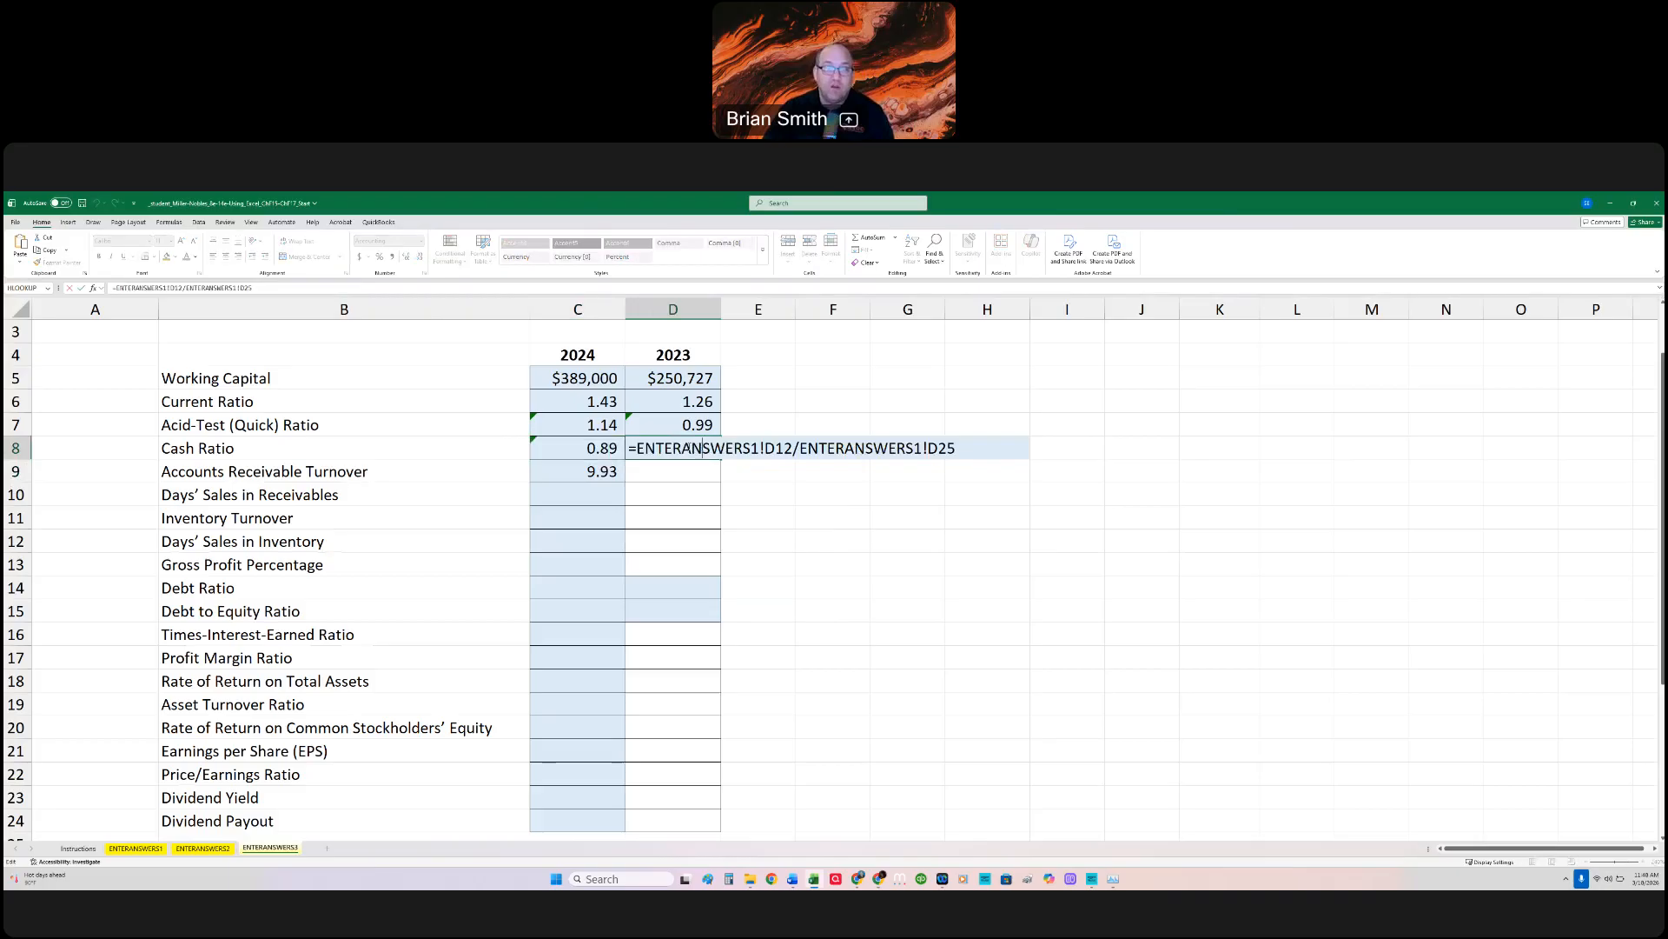
key(Escape)
click(620, 455)
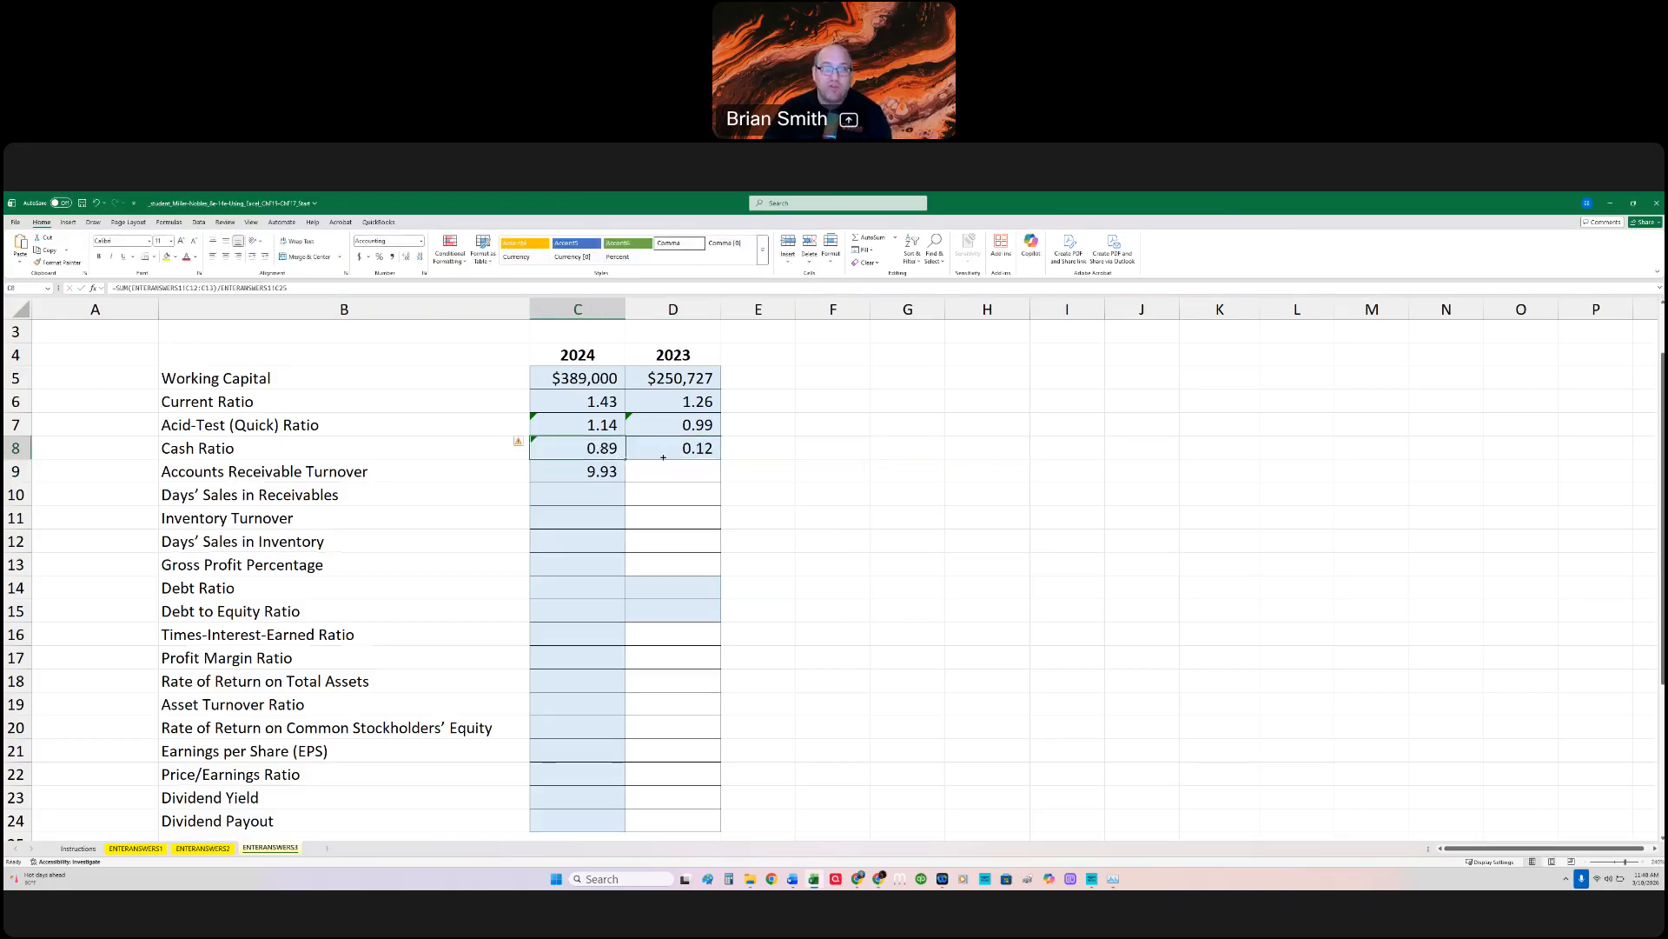
drag(663, 456, 700, 469)
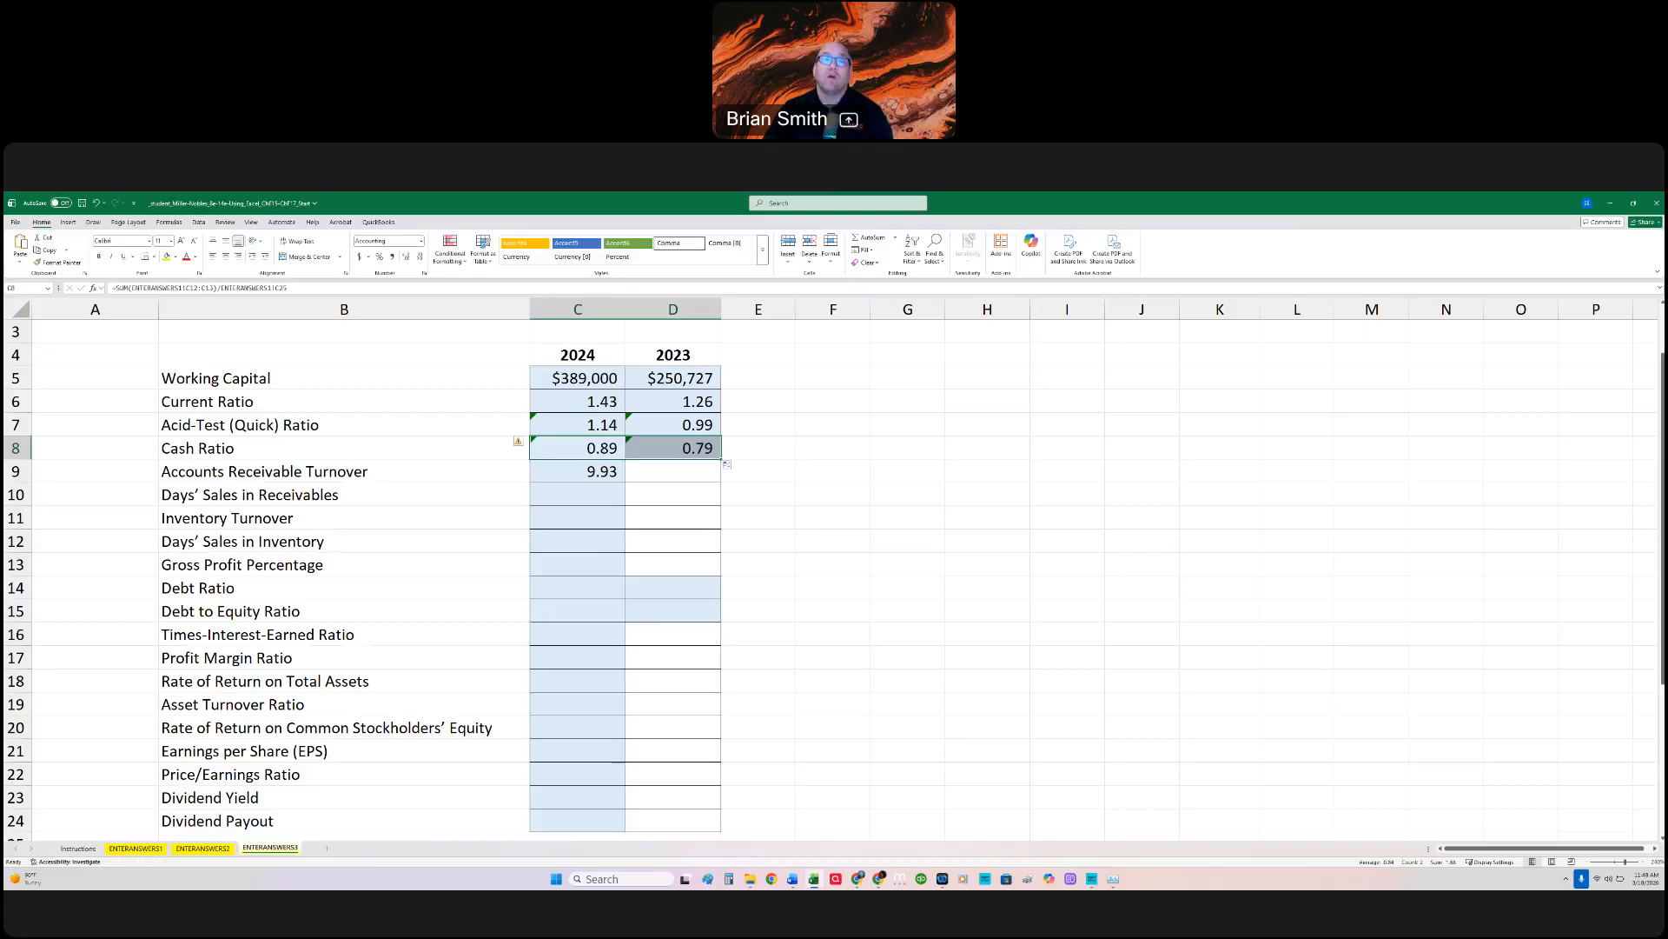
Step: Calculate the 2024 Days' Sales in Receivables in C10 with the formula =365/C9 and reopen it for review
click(619, 497)
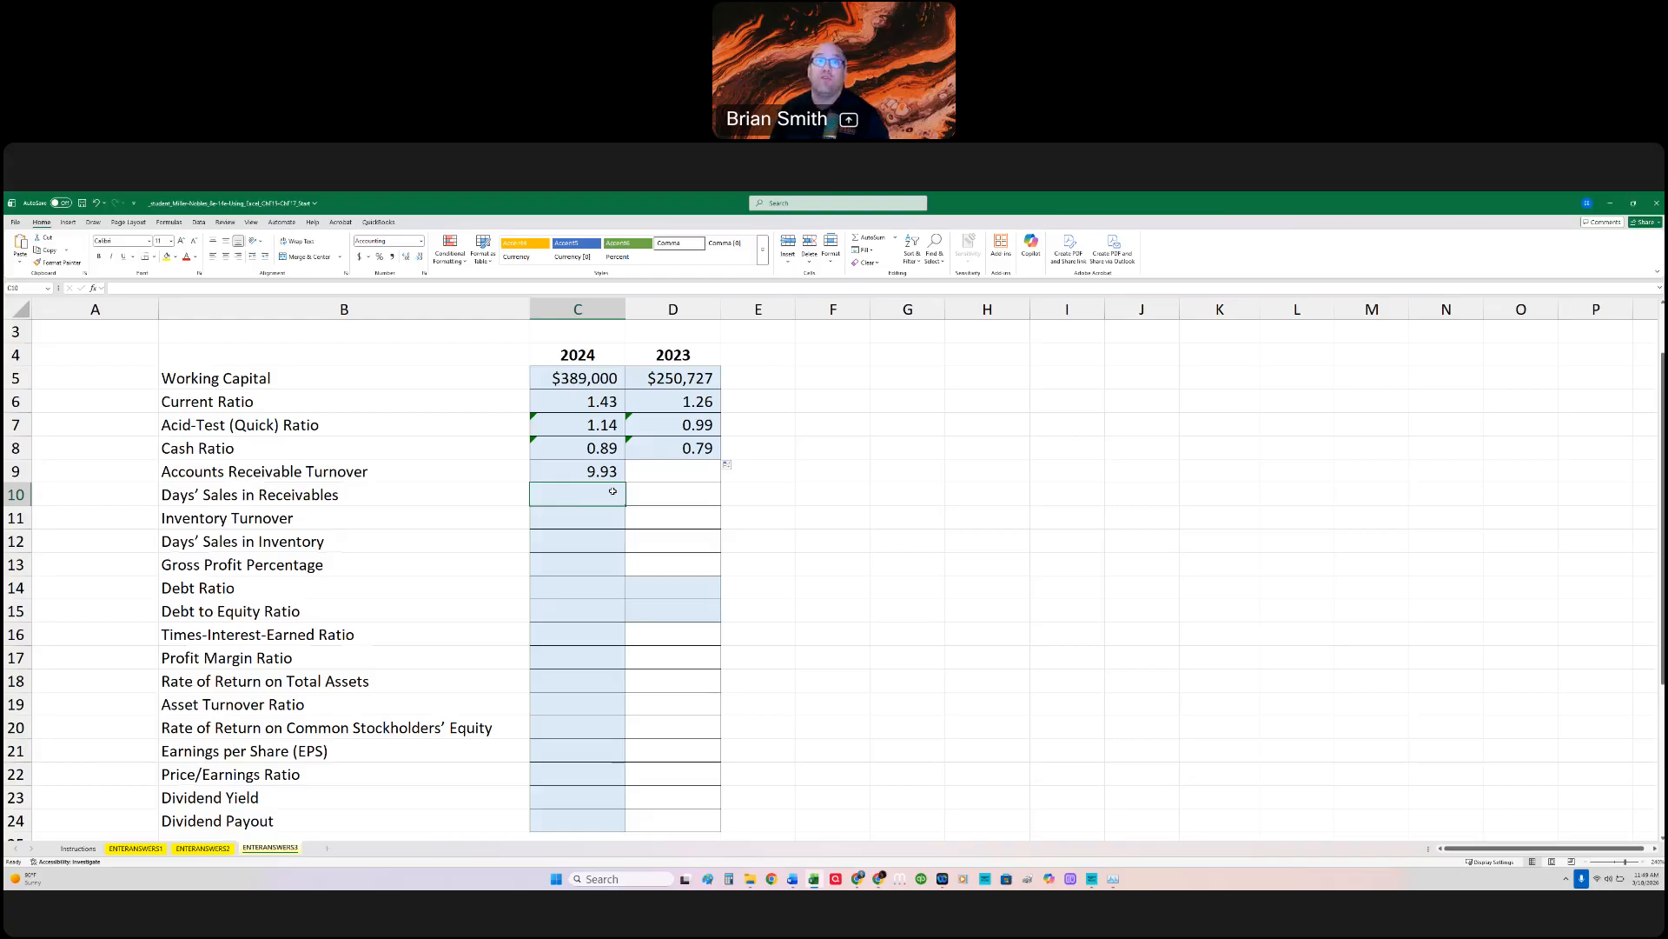
text(365)
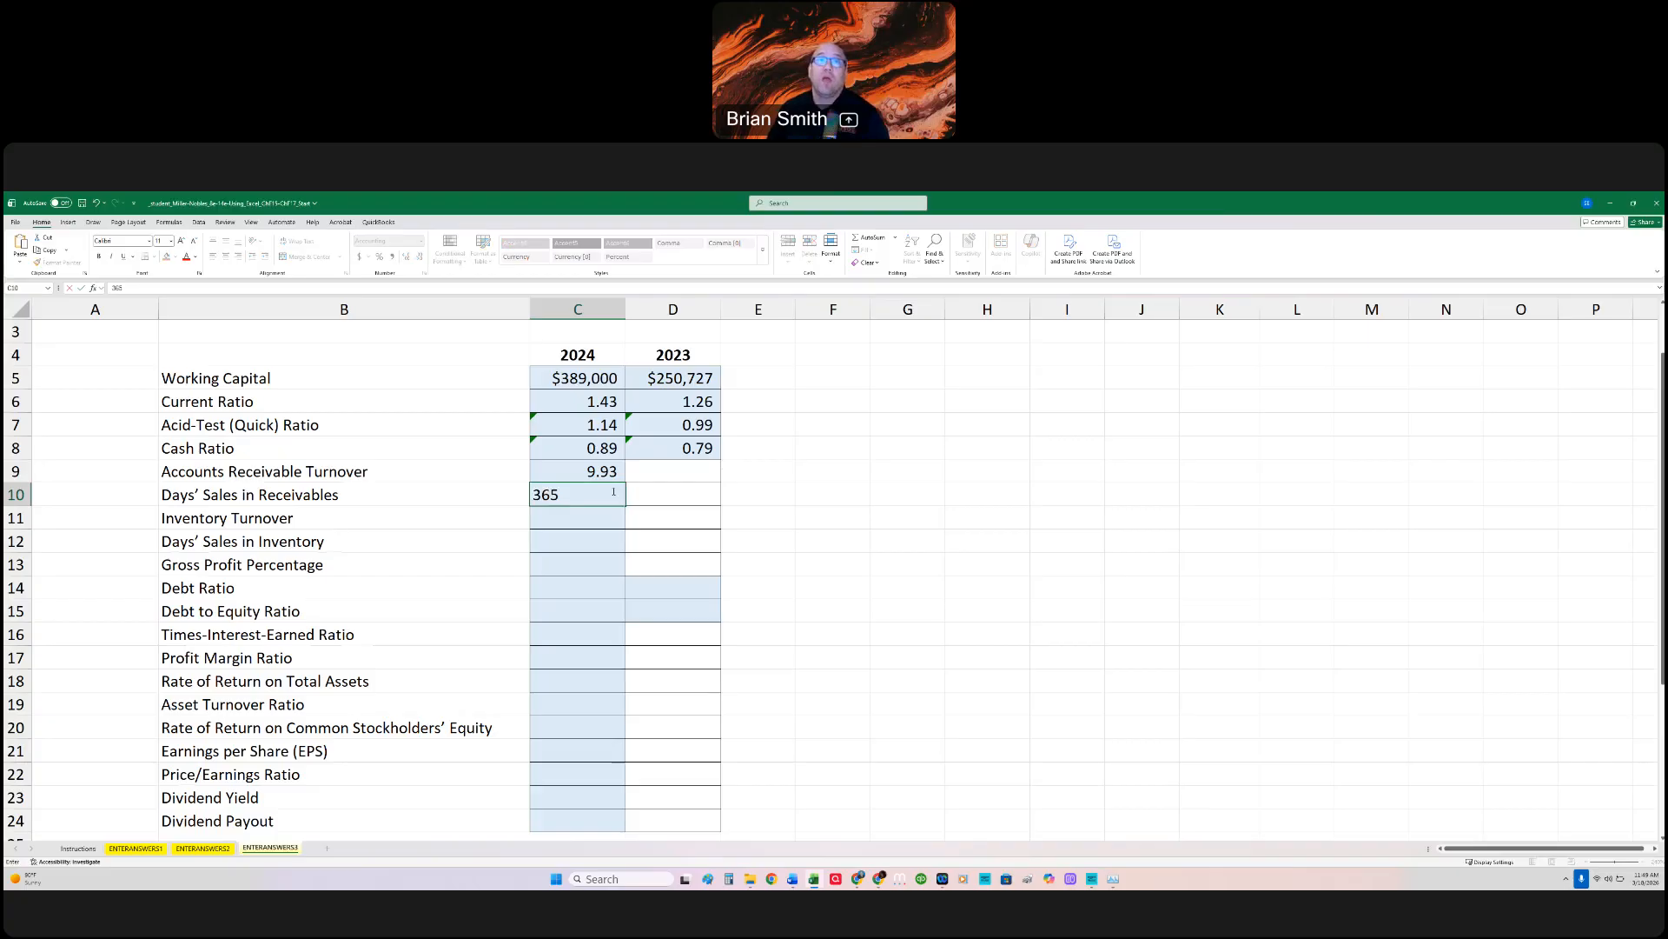
text(/)
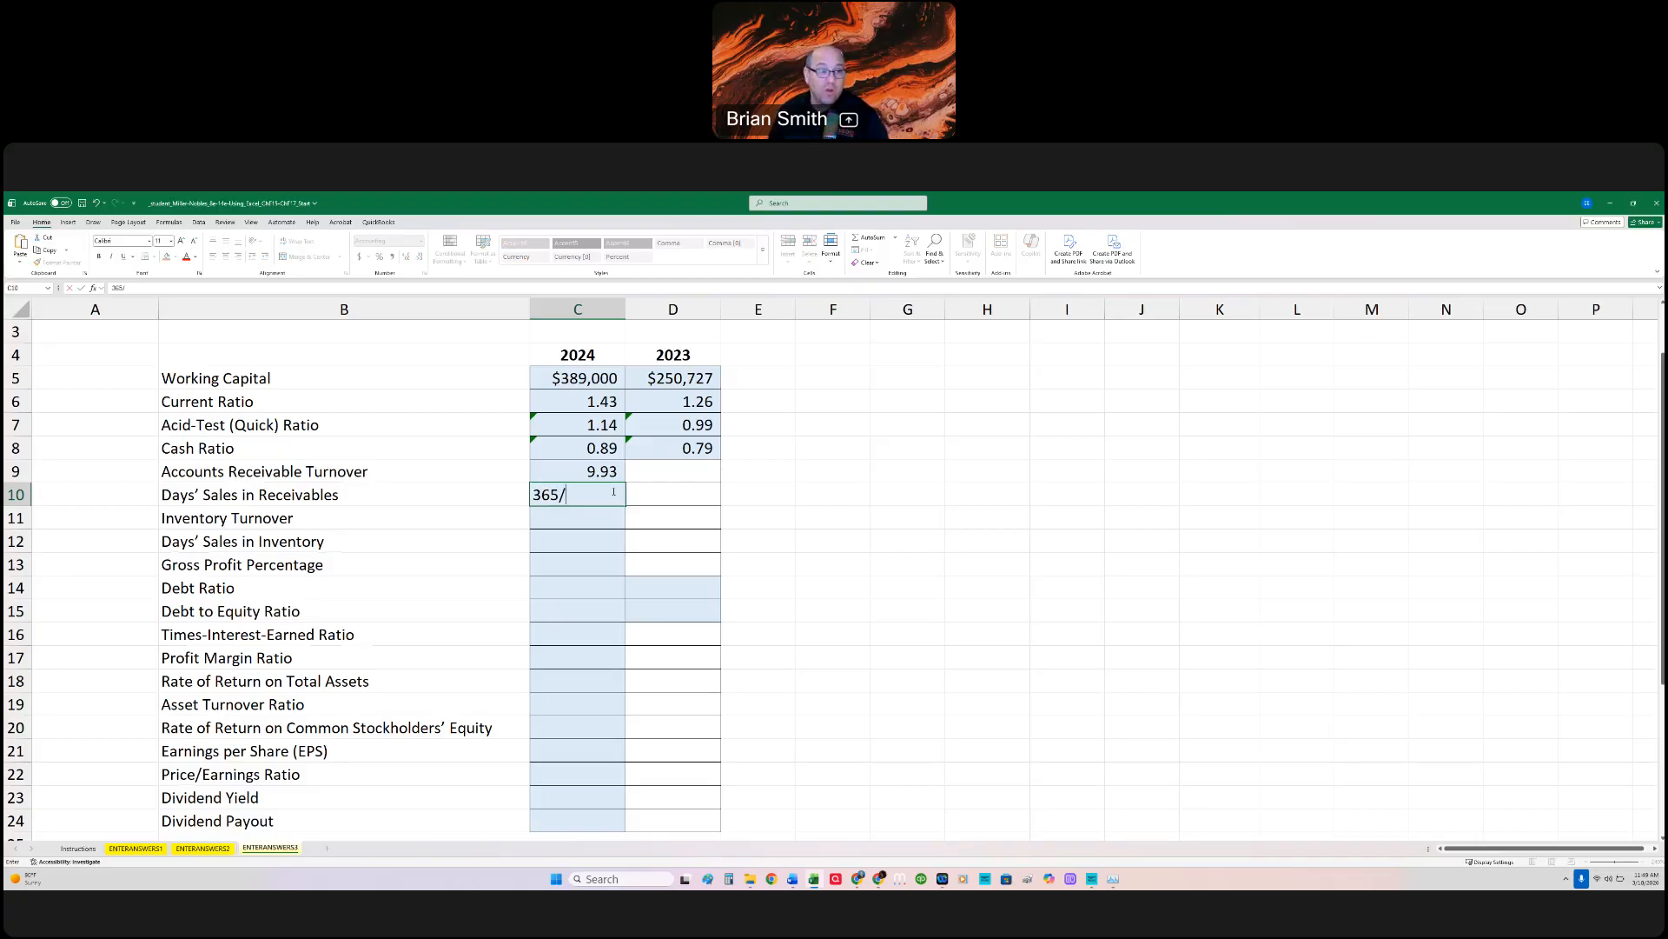
text(C9)
key(Return)
click(613, 492)
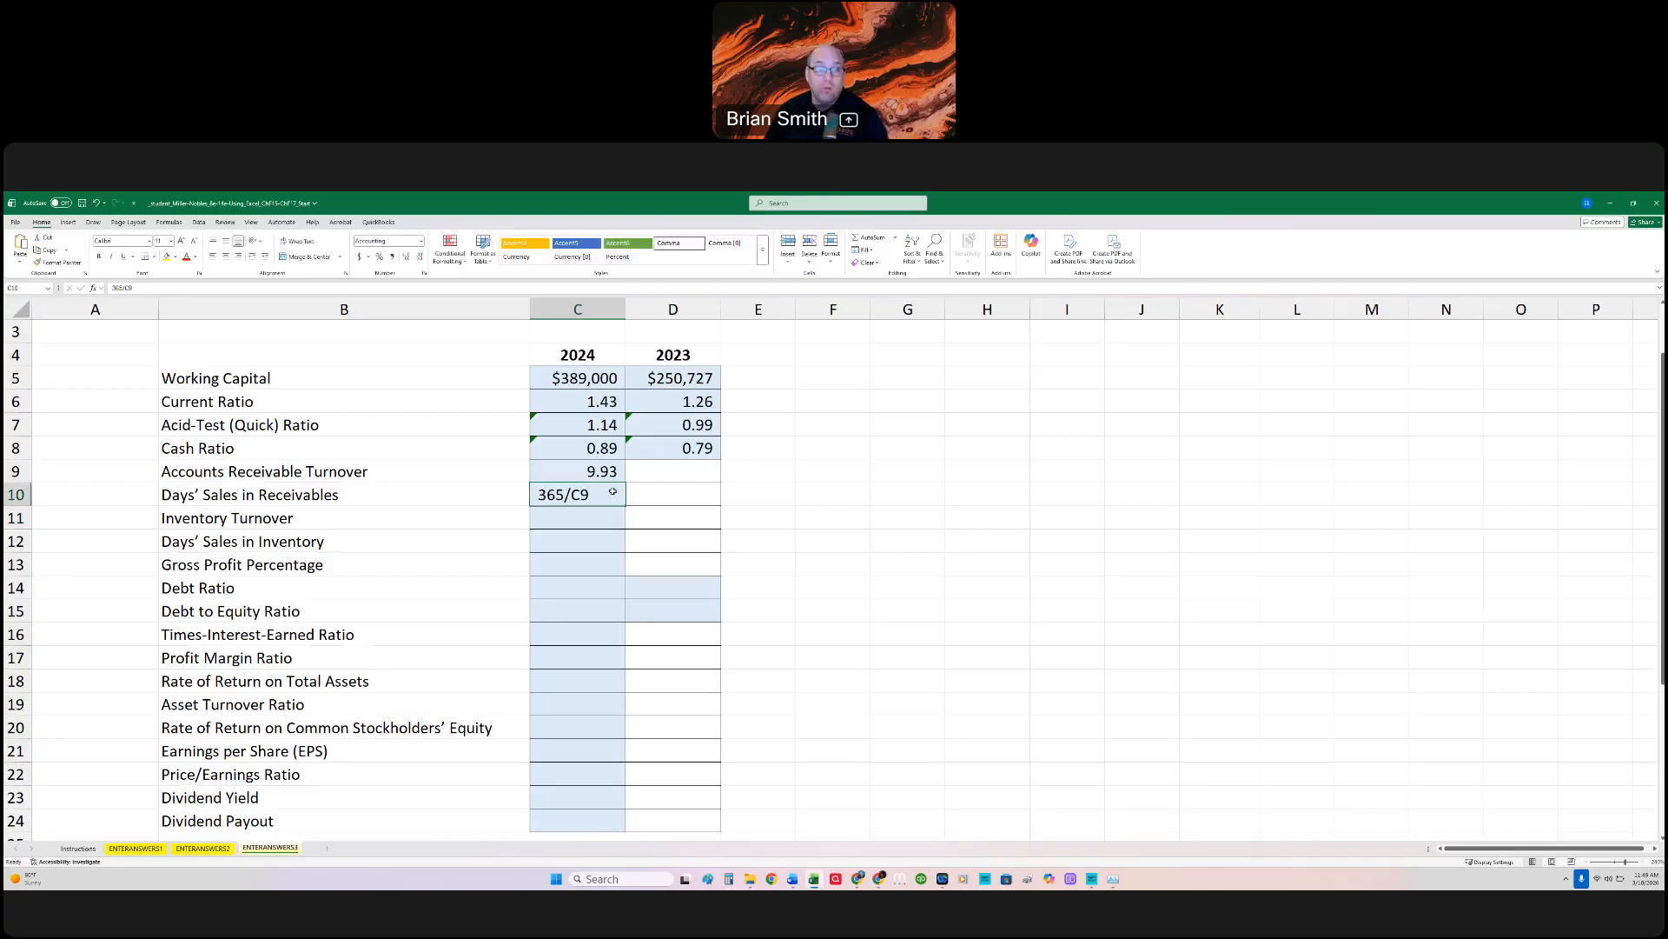
click(113, 287)
text(=)
key(Return)
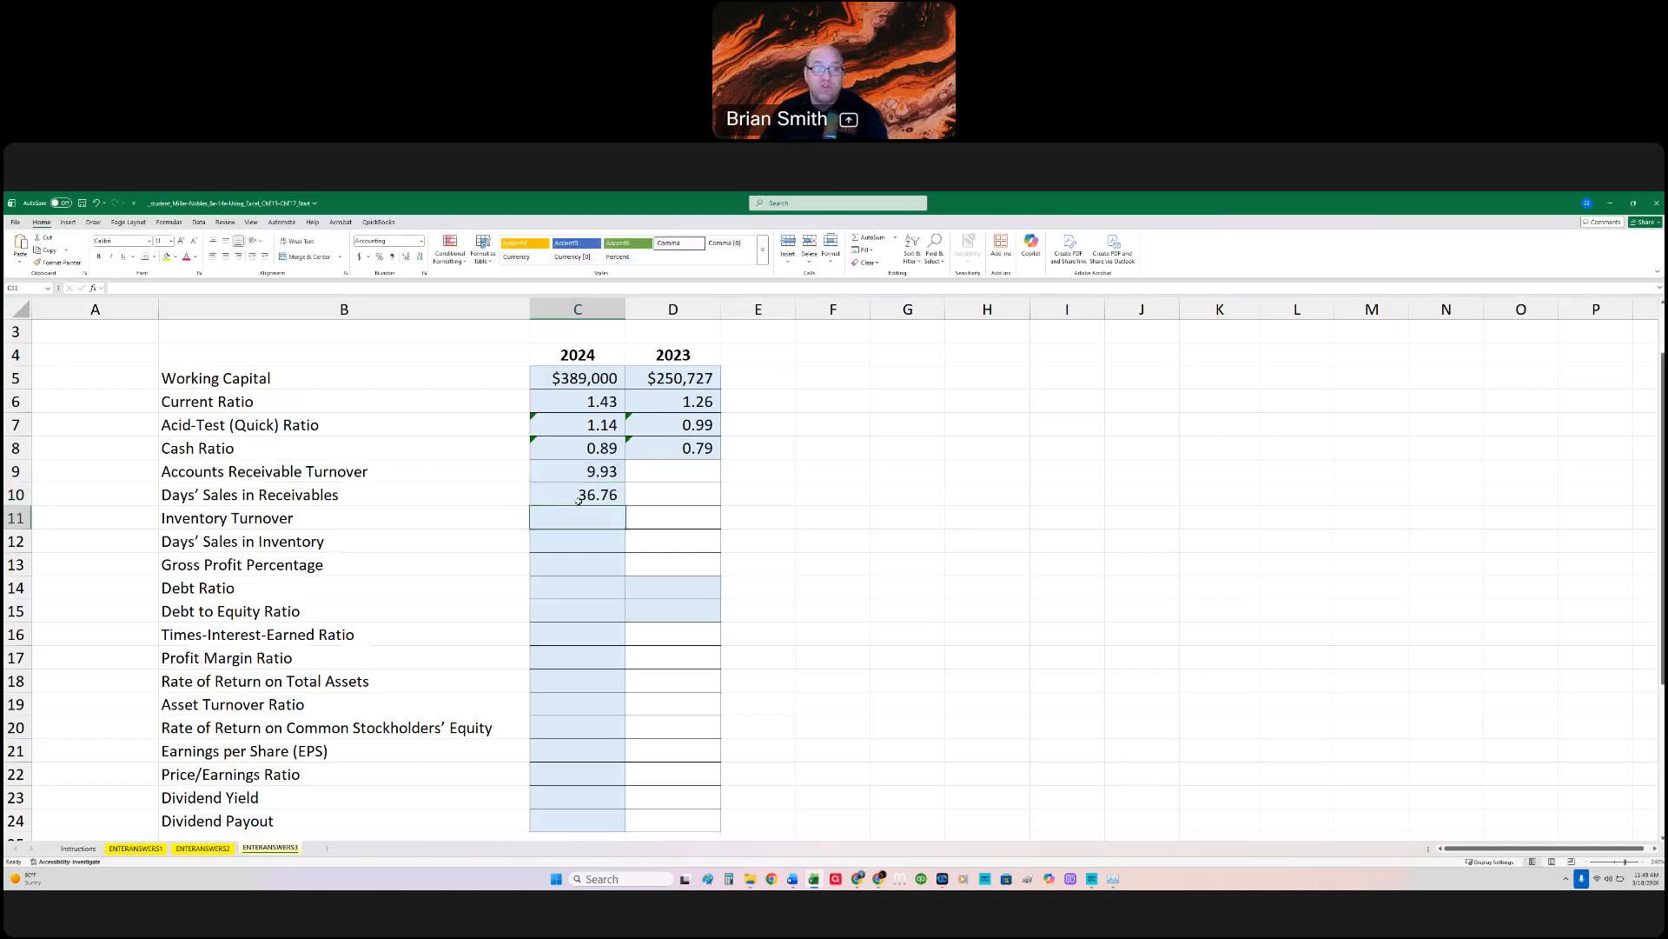
double_click(577, 497)
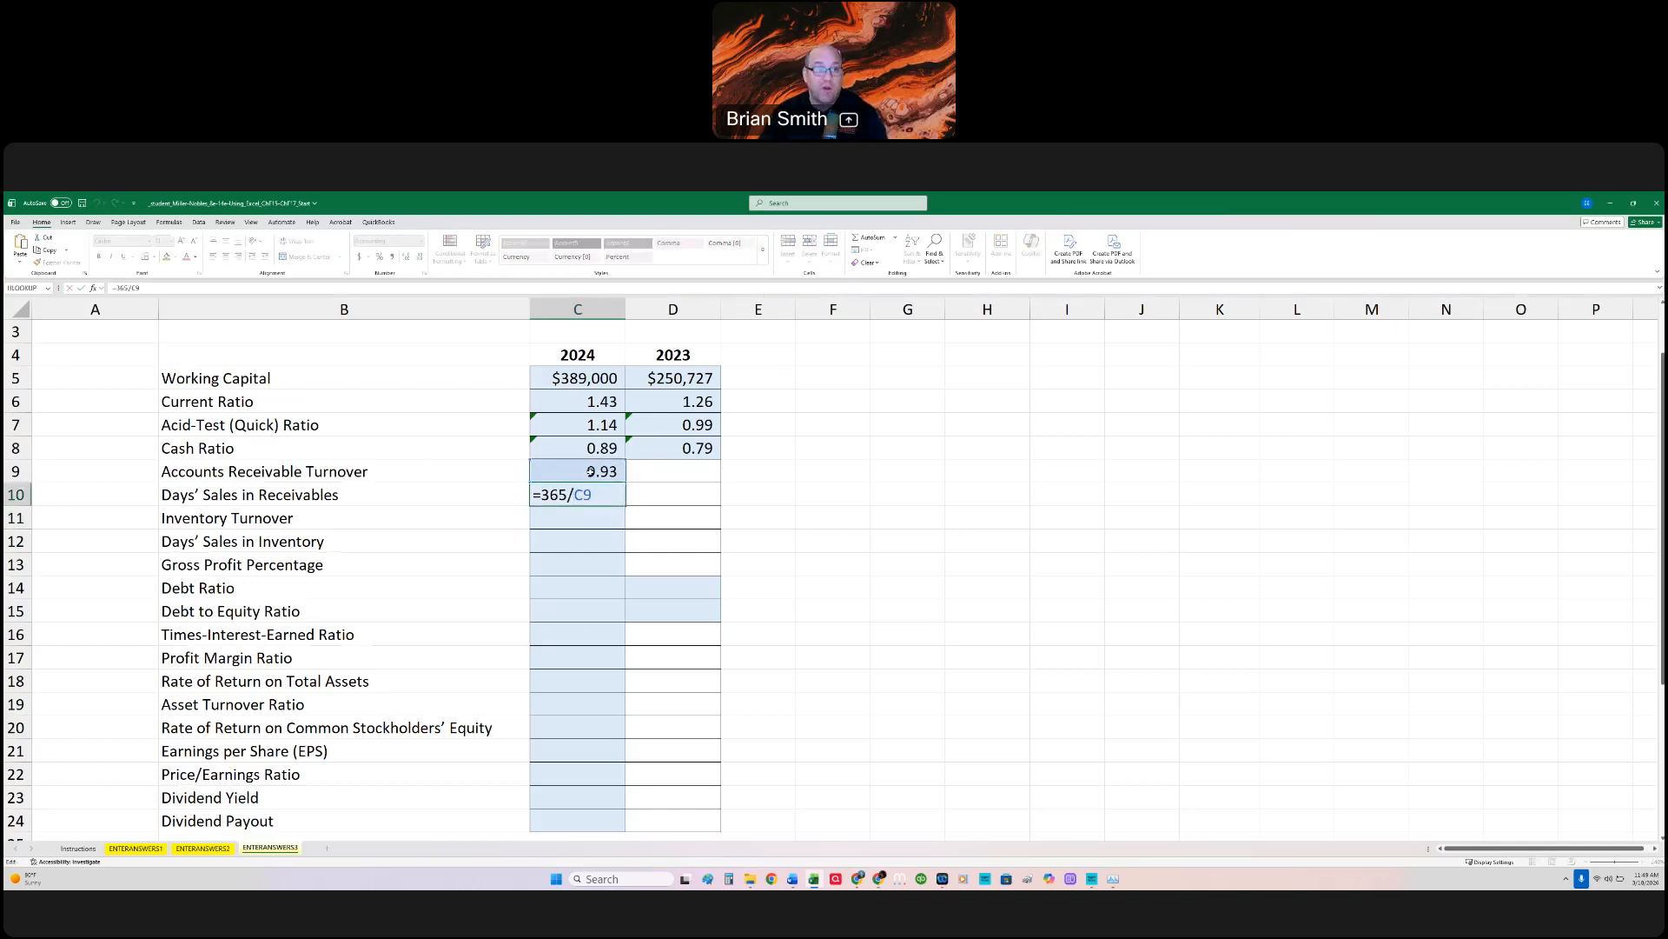
key(Escape)
Step: Begin the 2024 Inventory Turnover formula in C11 with =ENTERANSWERS2!C9/((, taking Cost of Goods Sold from the vertical analysis
click(591, 517)
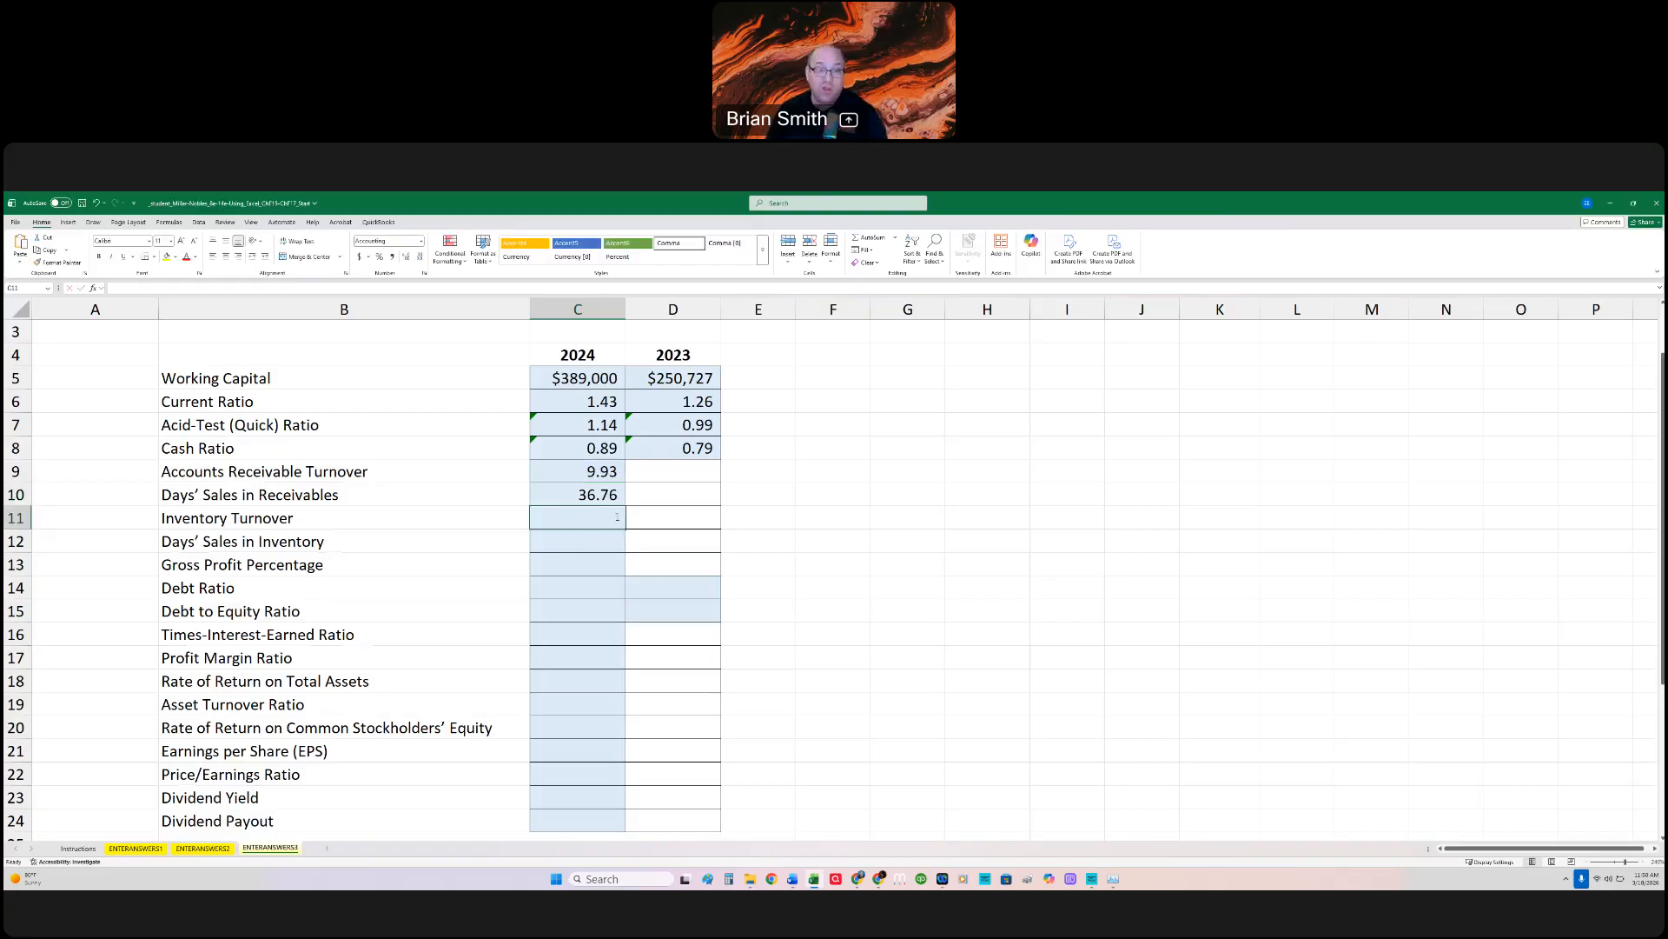
text(=)
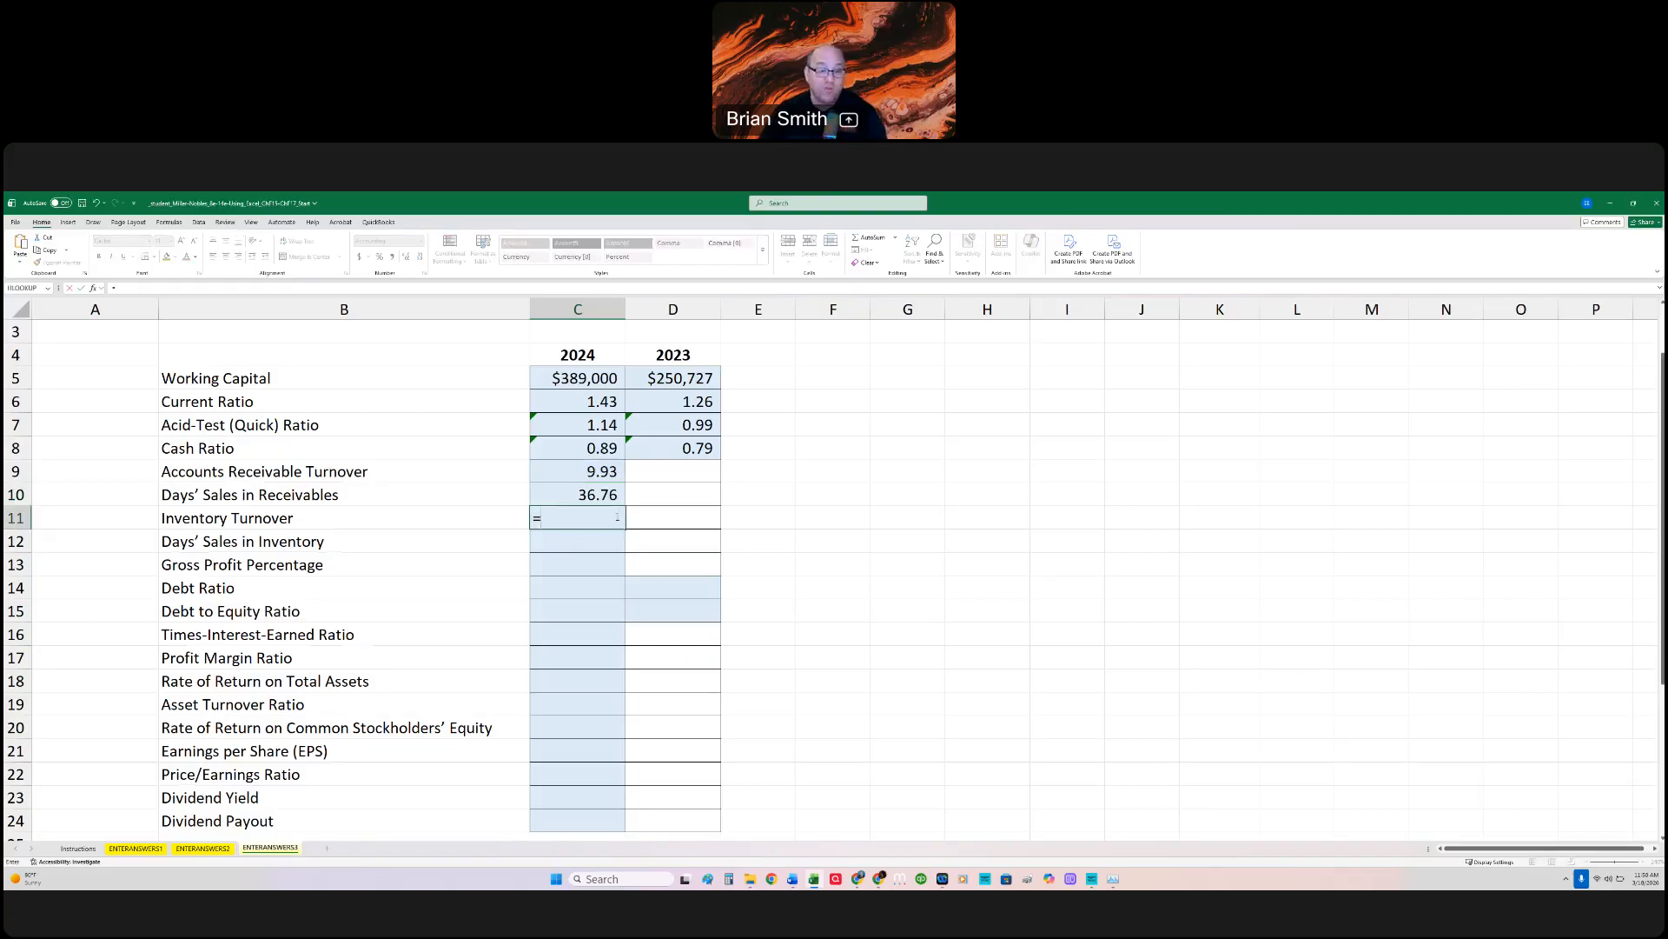
click(202, 848)
click(482, 552)
text(/(()
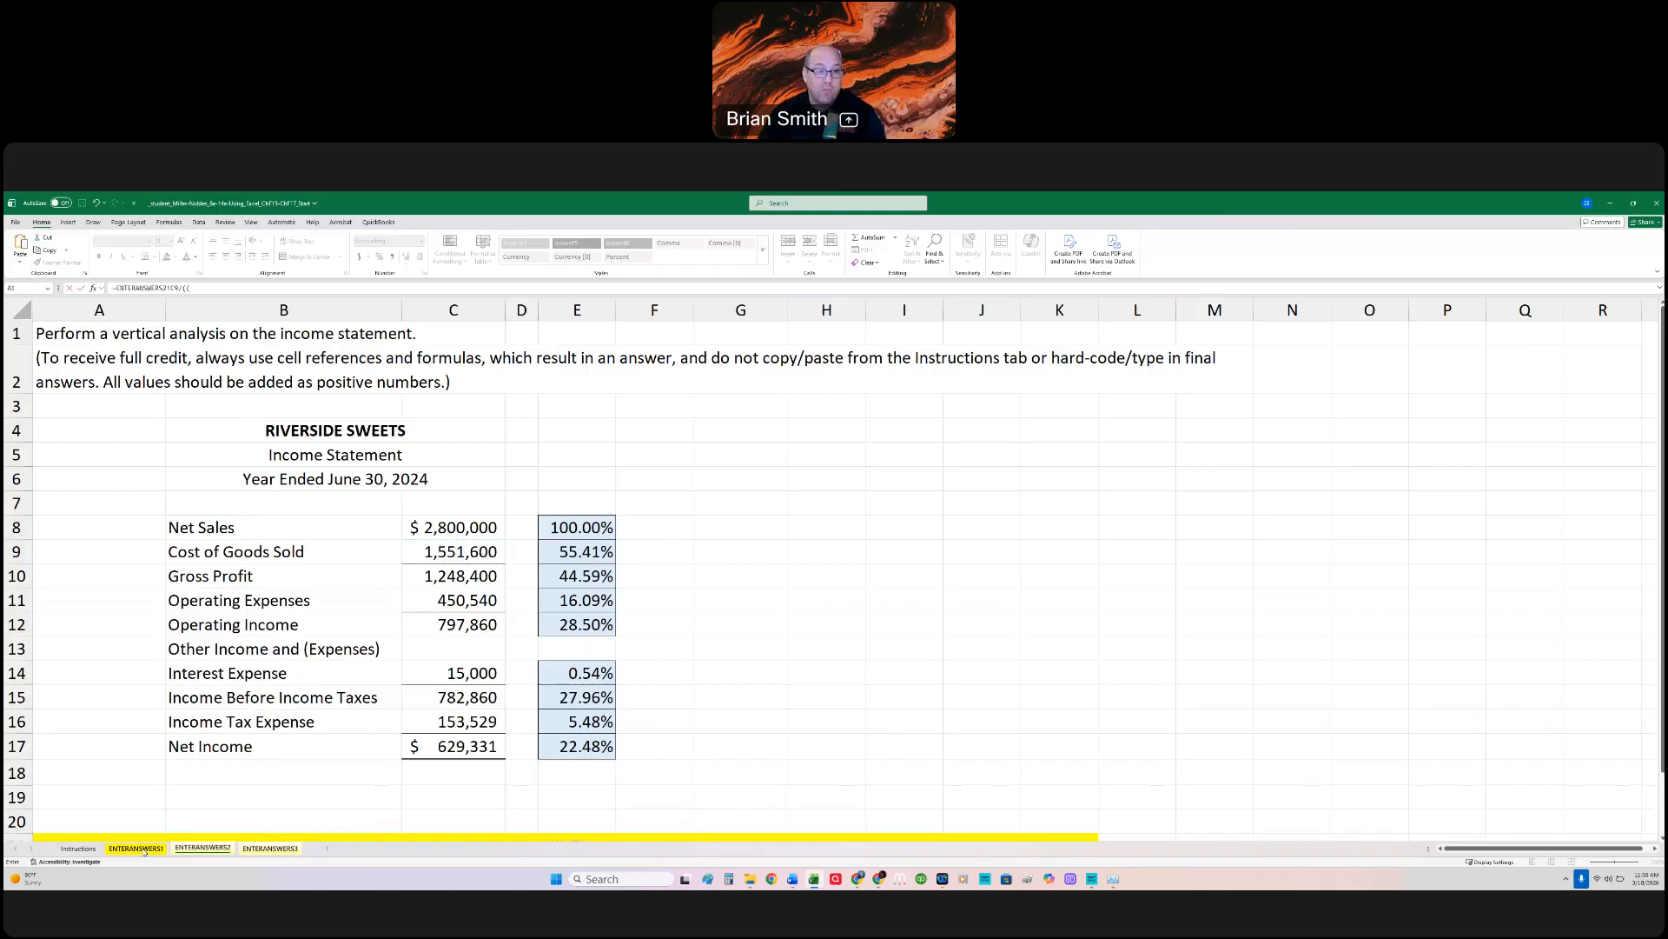
Step: Complete the C11 formula's denominator as ((ENTERANSWERS1!C15+ENTERANSWERS1!D15)/2), averaging the 2024 and 2023 Merchandise Inventory
key(ctrl+Page_Up)
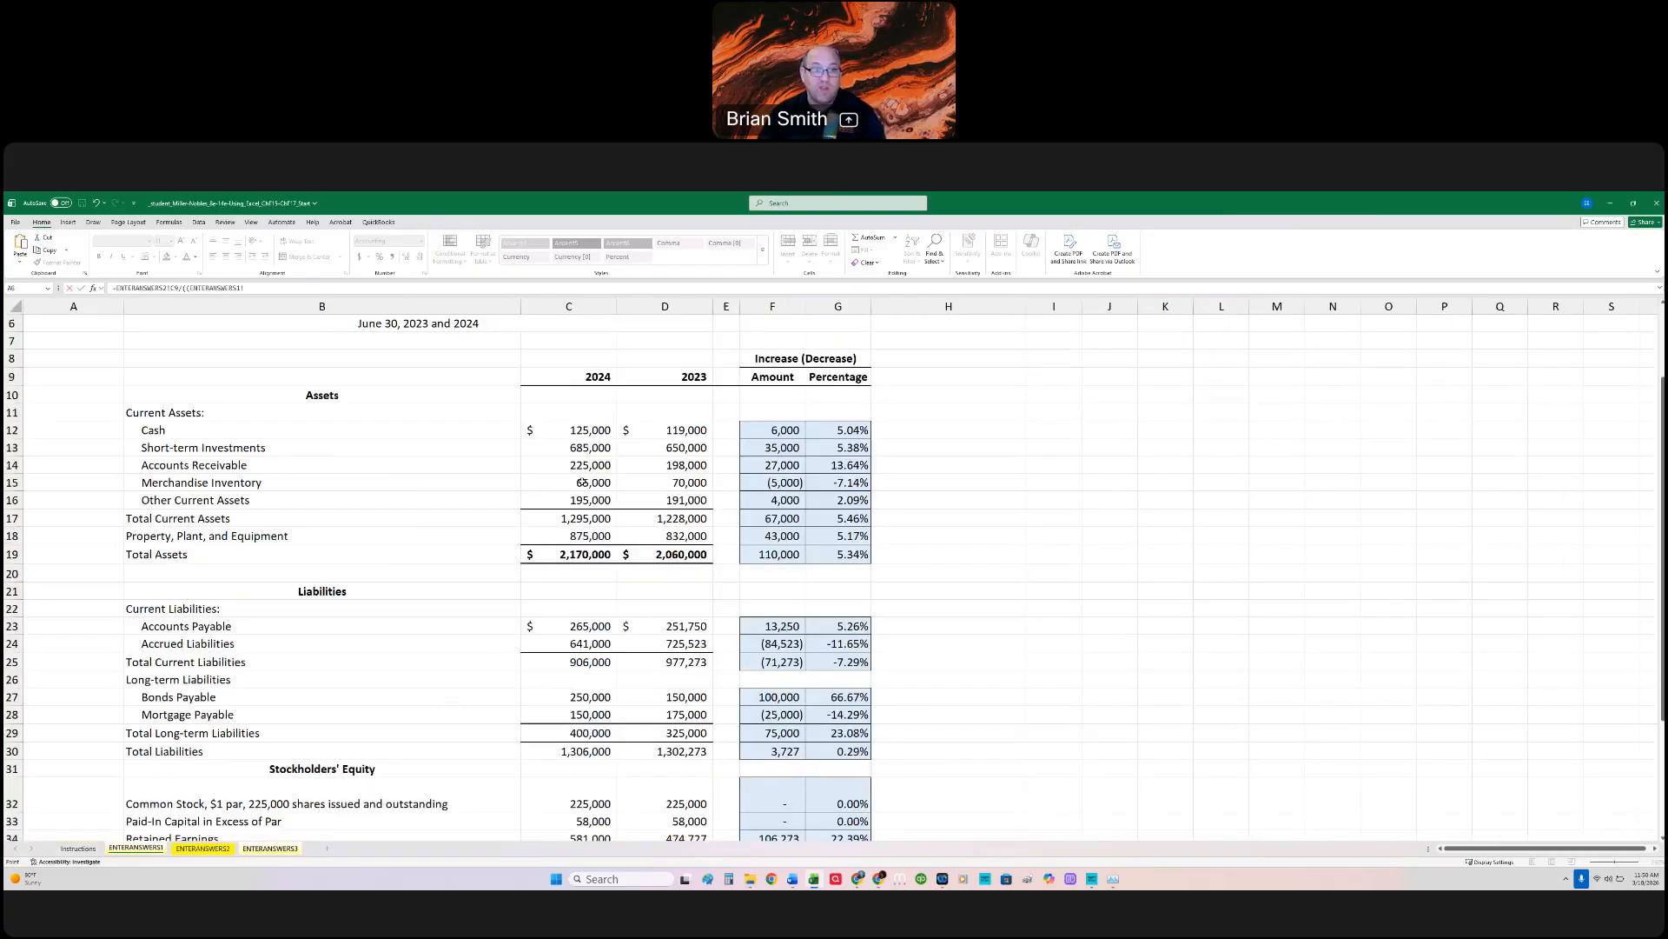
click(605, 482)
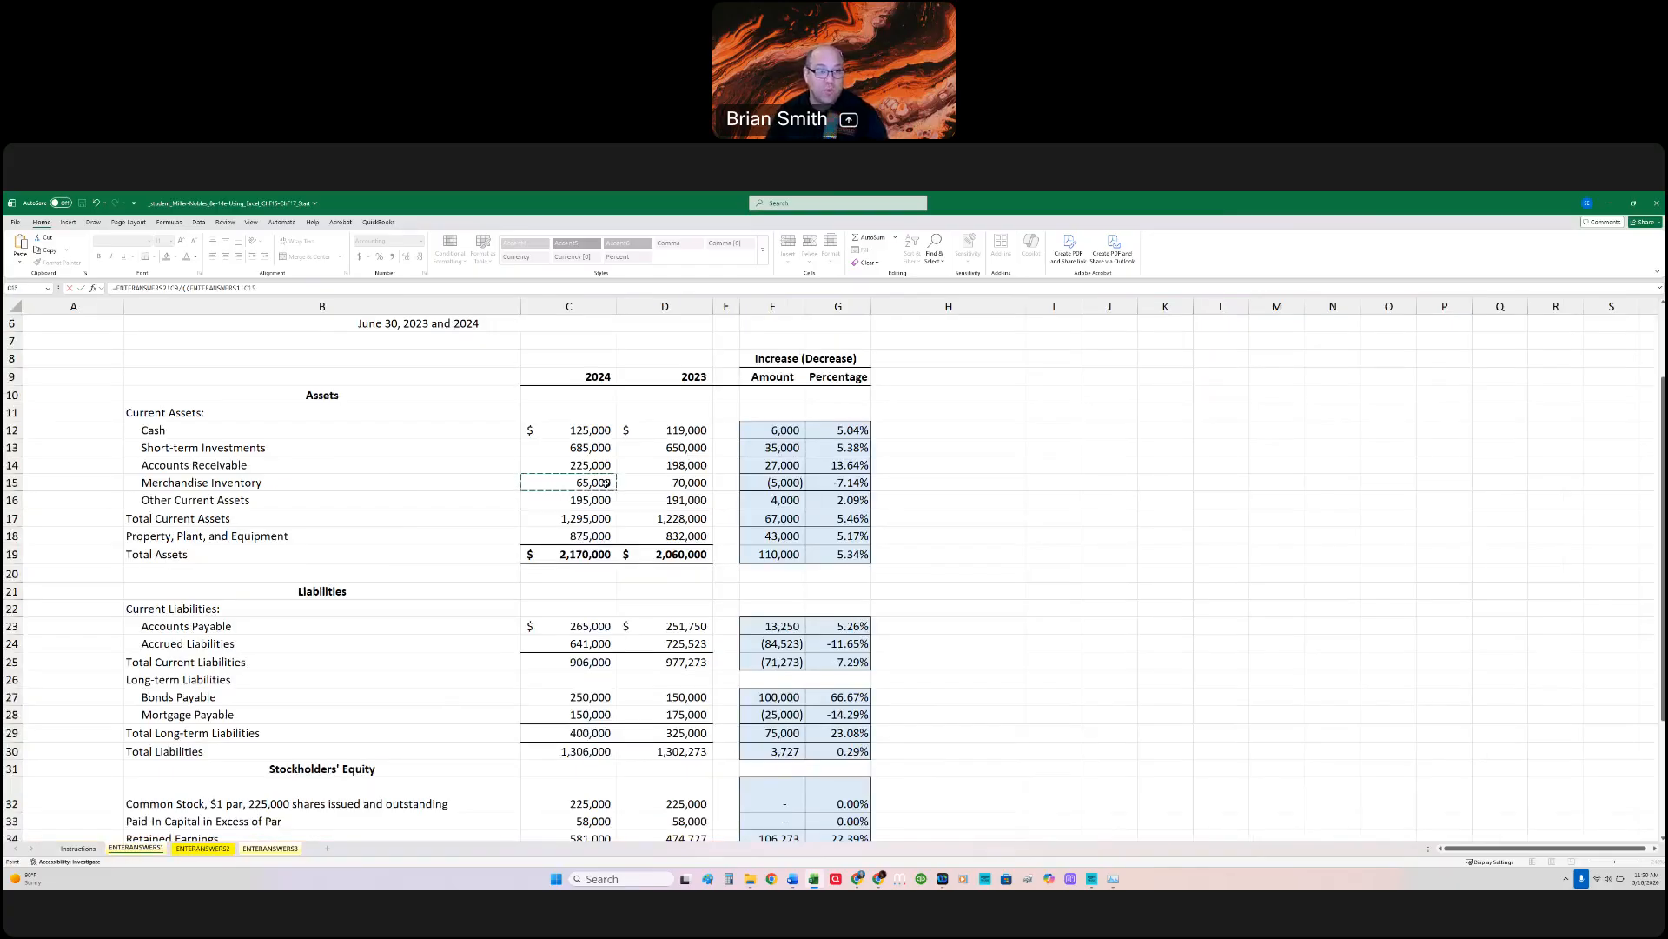
text(+)
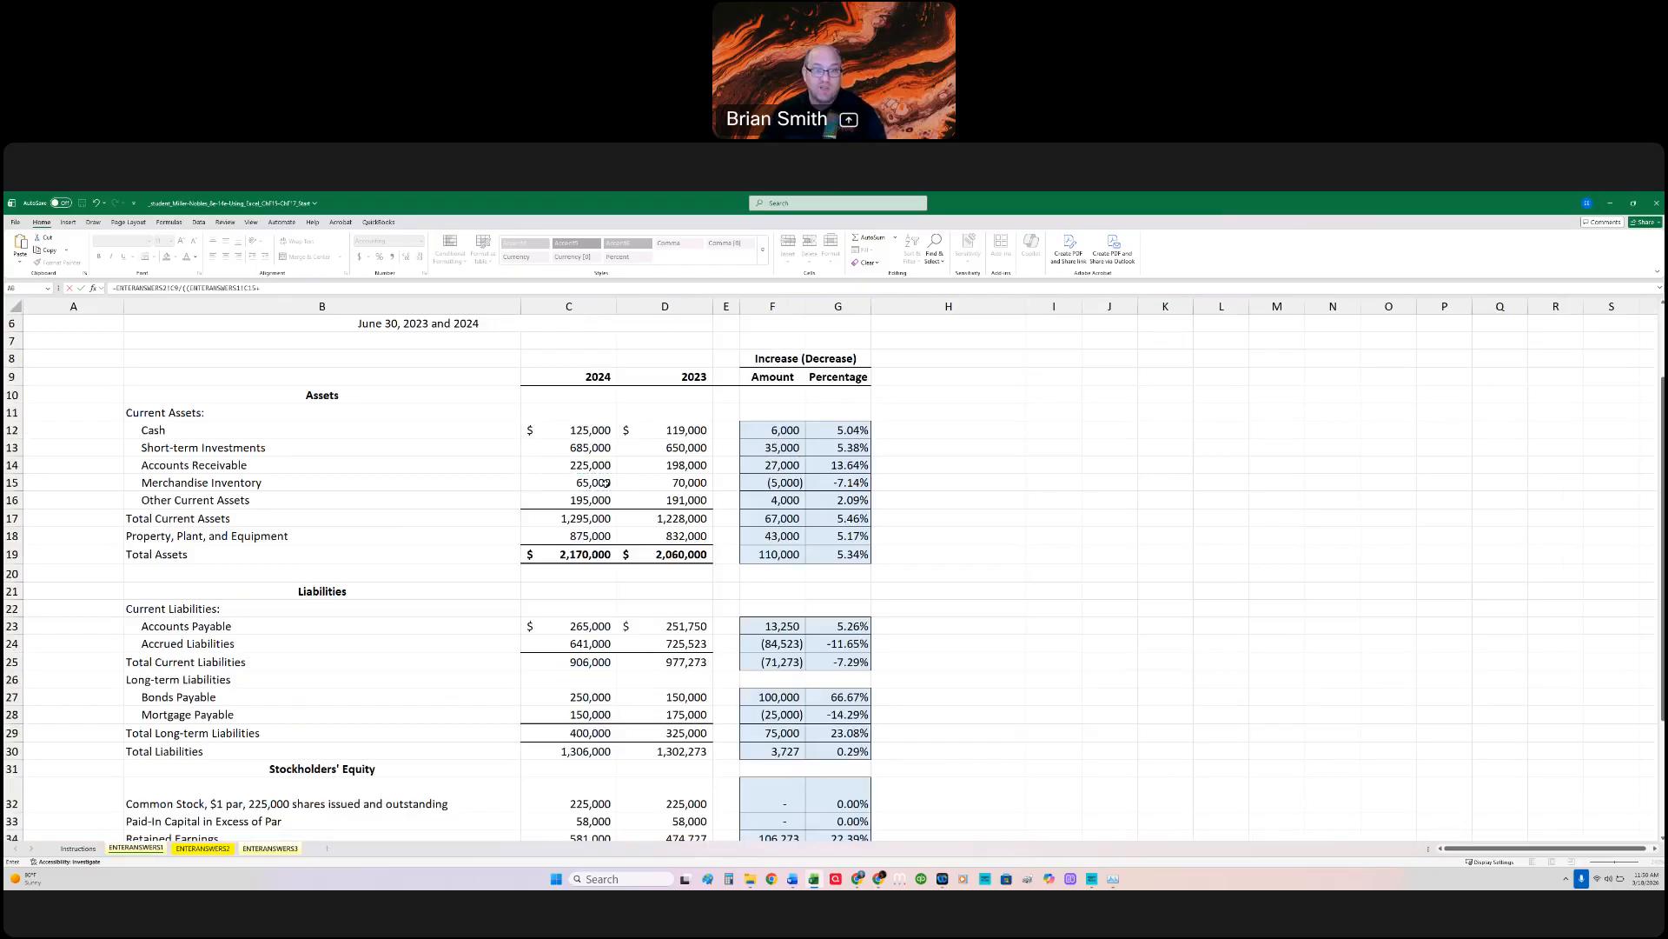
click(663, 483)
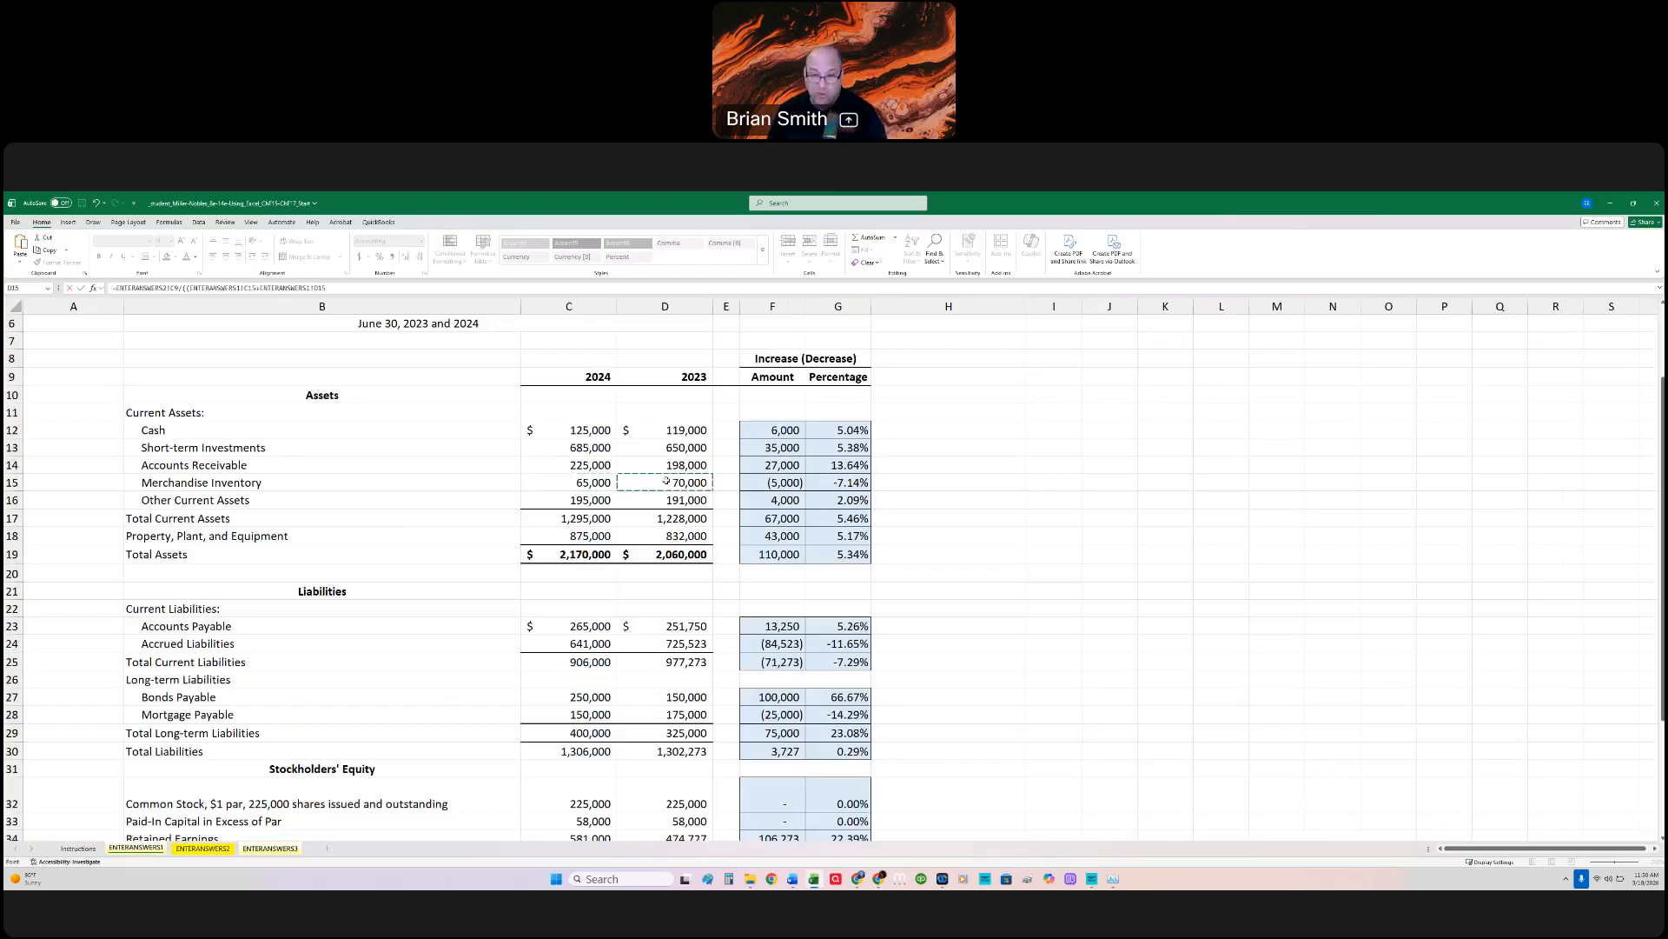
text()/2)
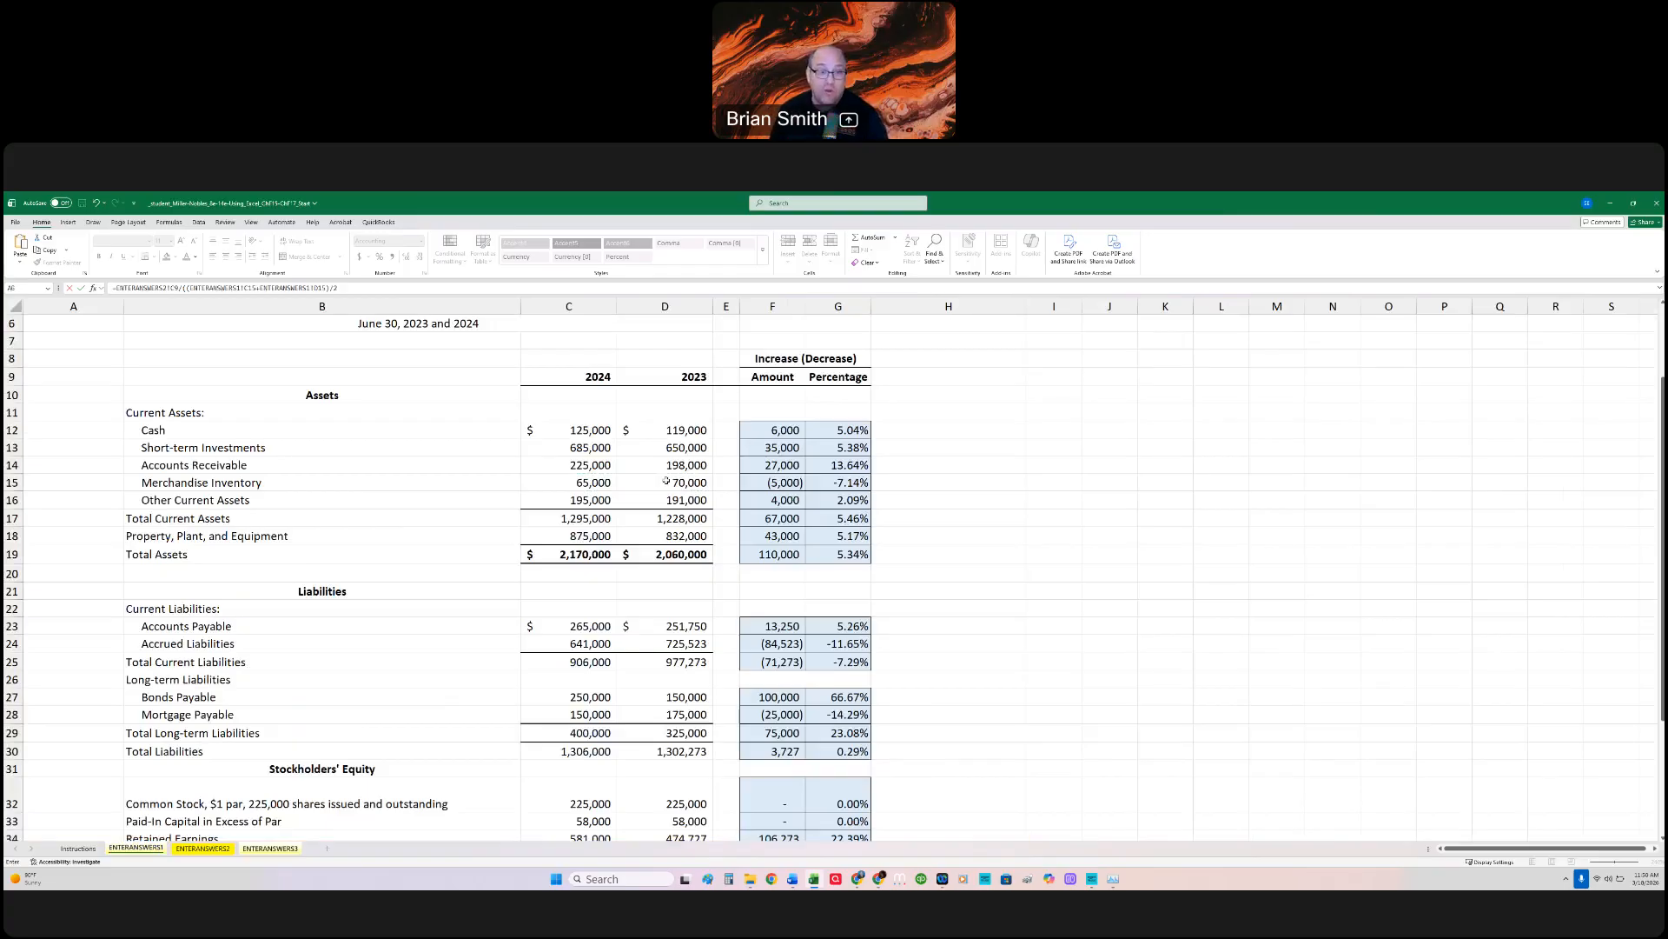
key(Return)
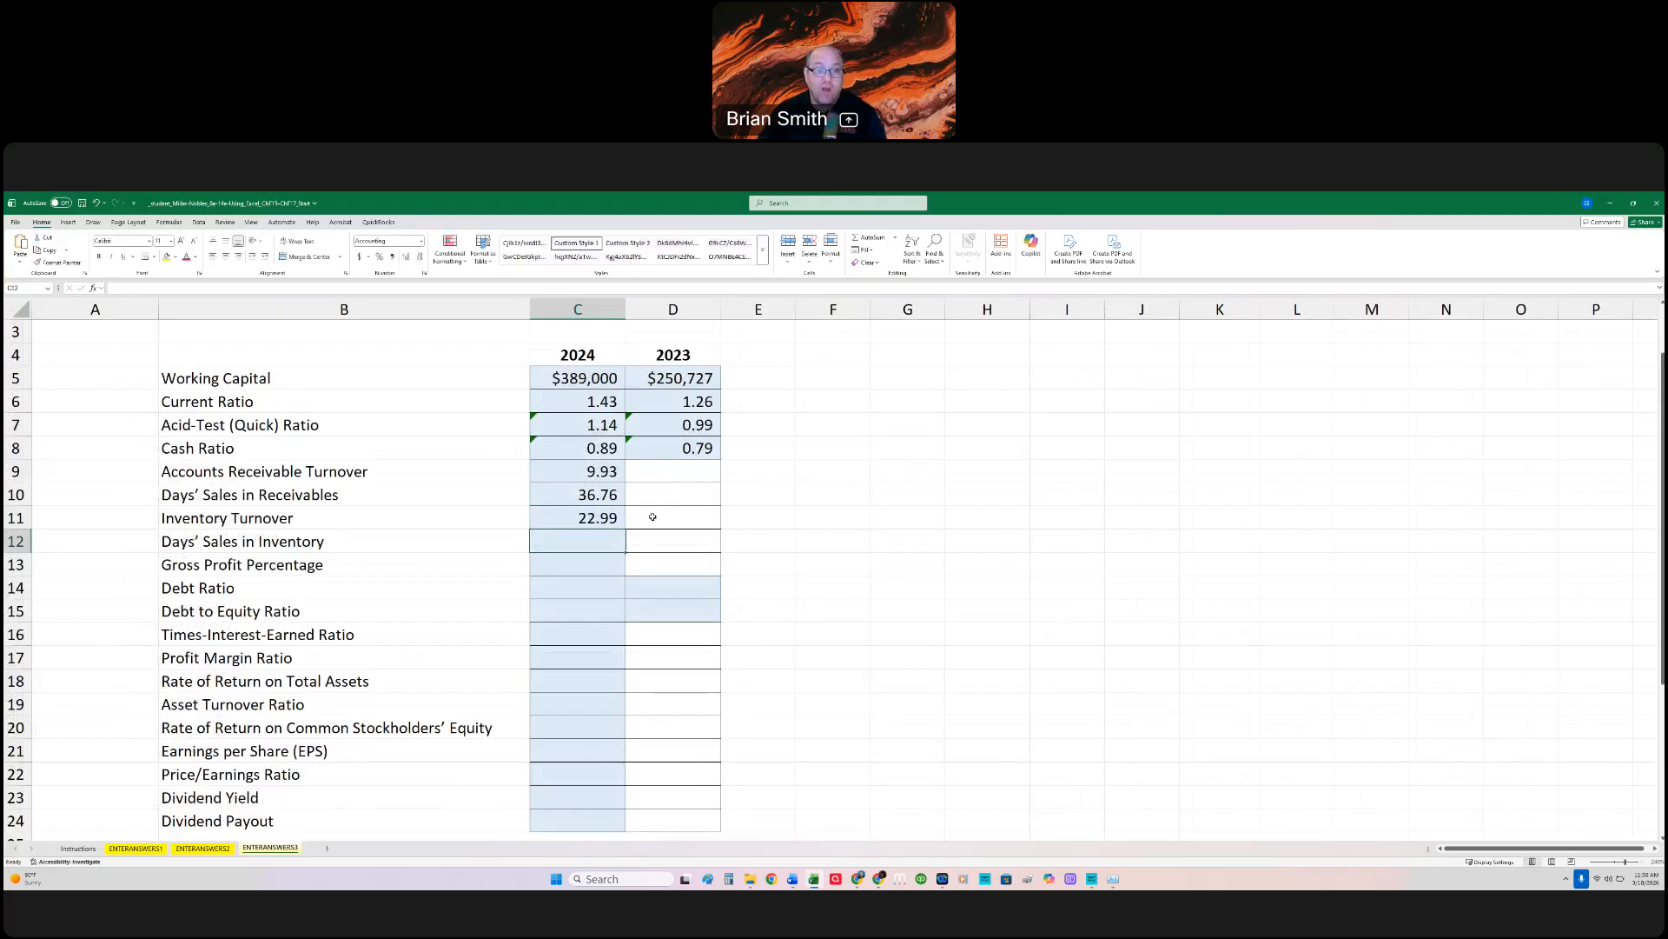
Step: Calculate the 2024 Days' Sales in Inventory in C12 with the formula =365/C11
click(598, 541)
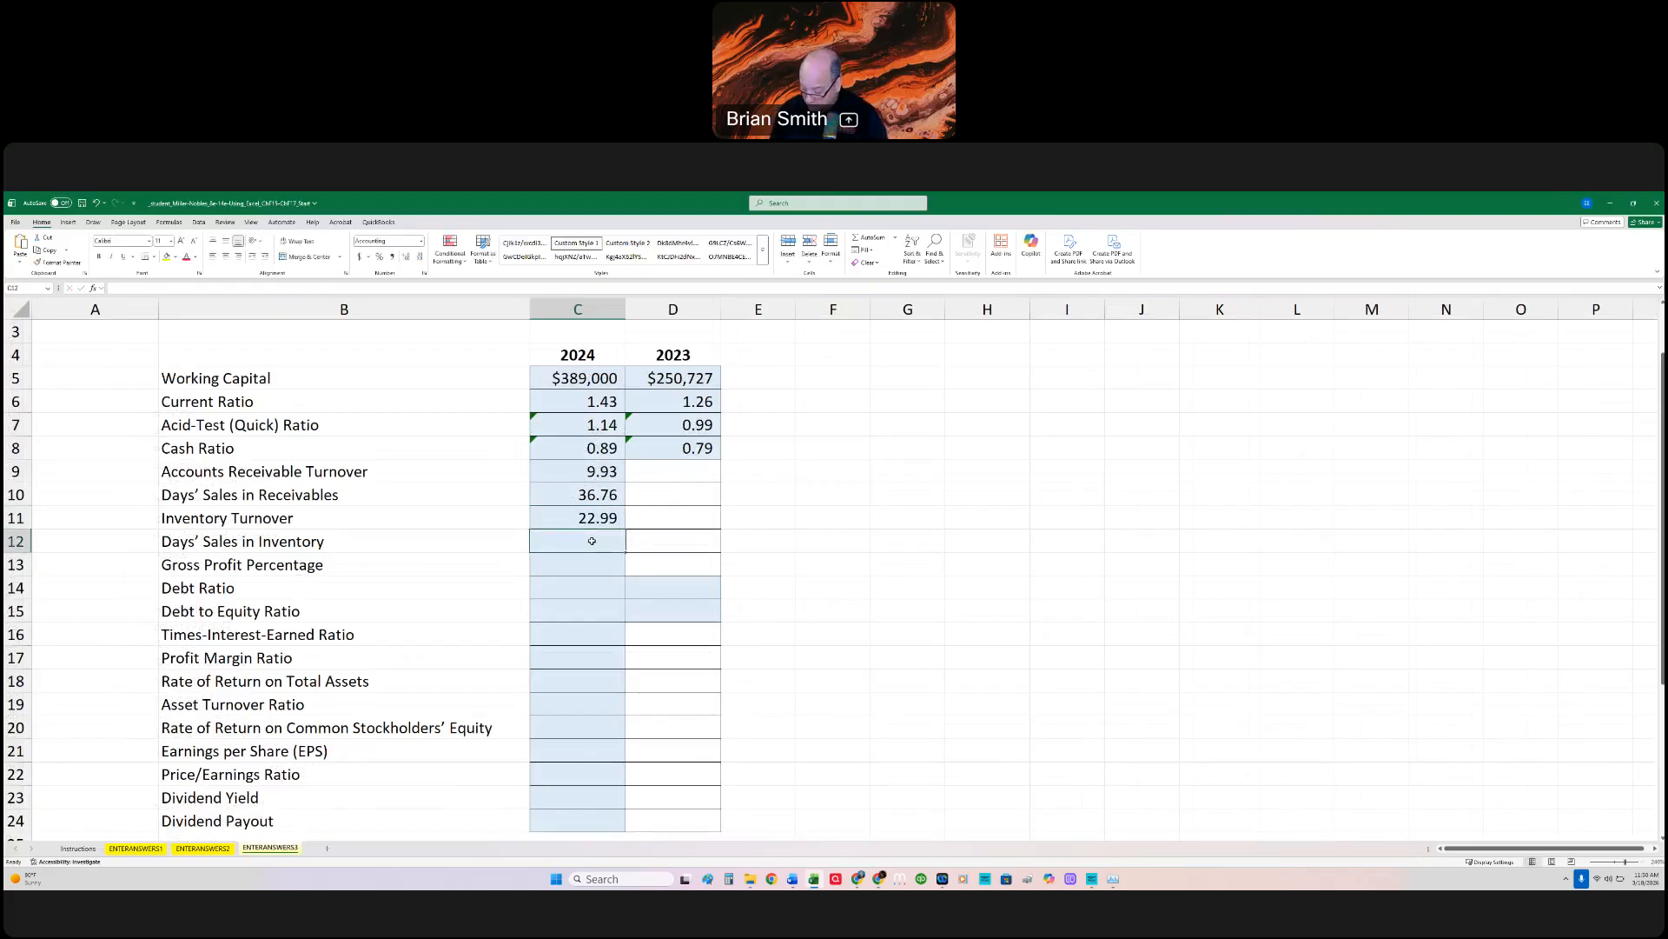
text(=365)
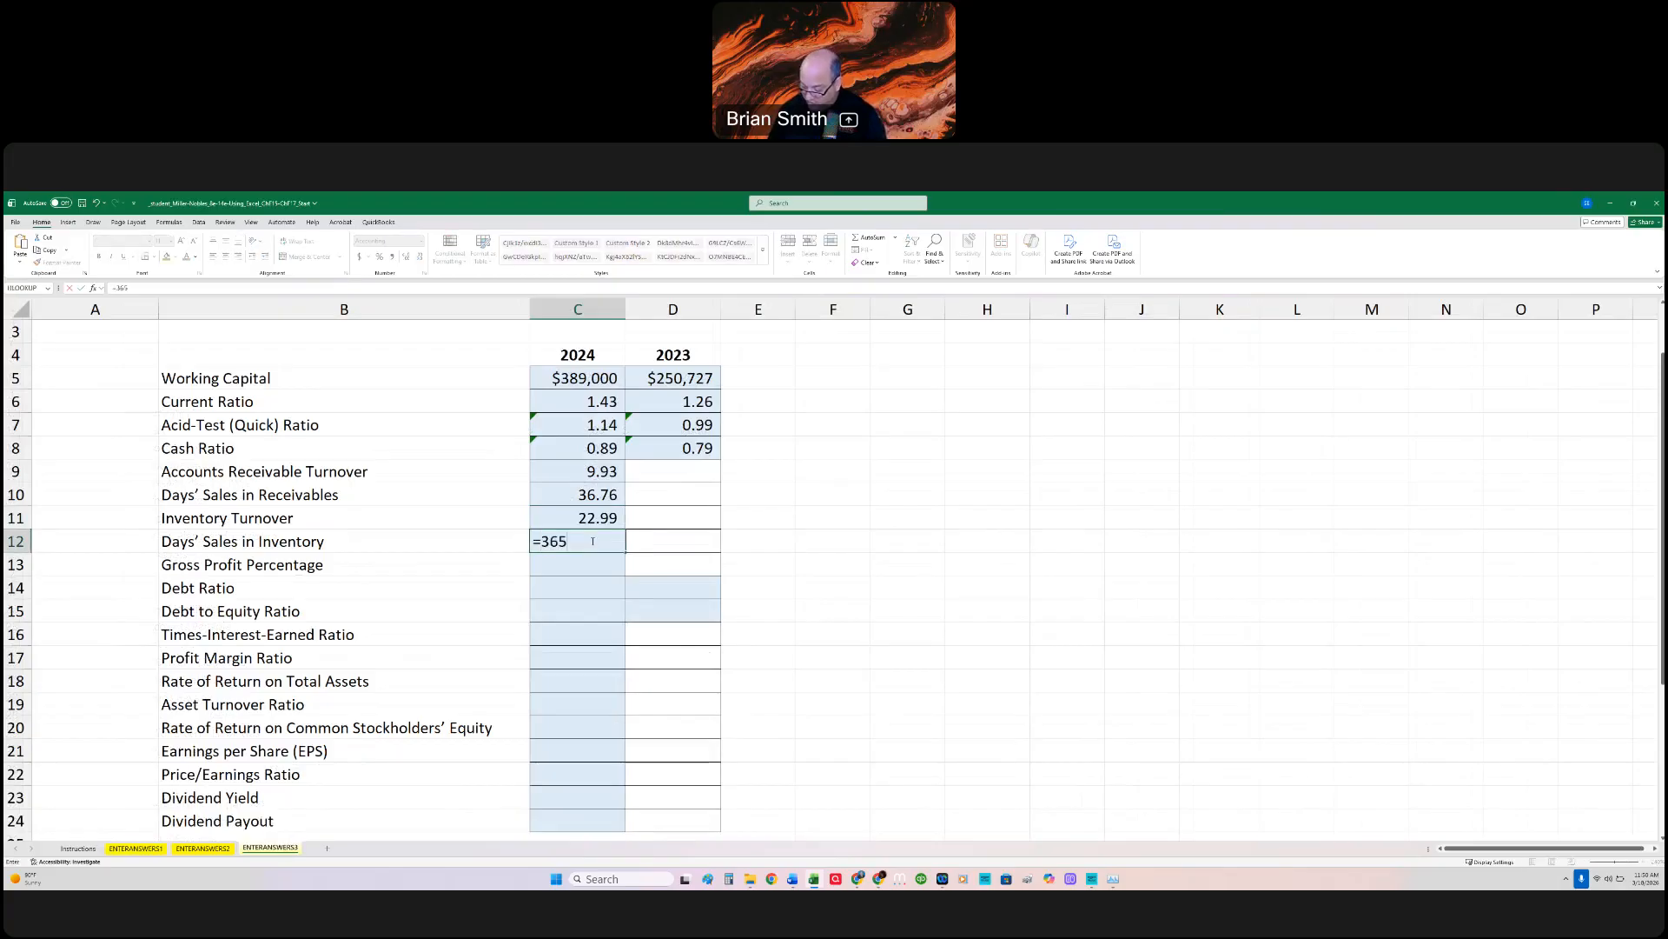
text(/)
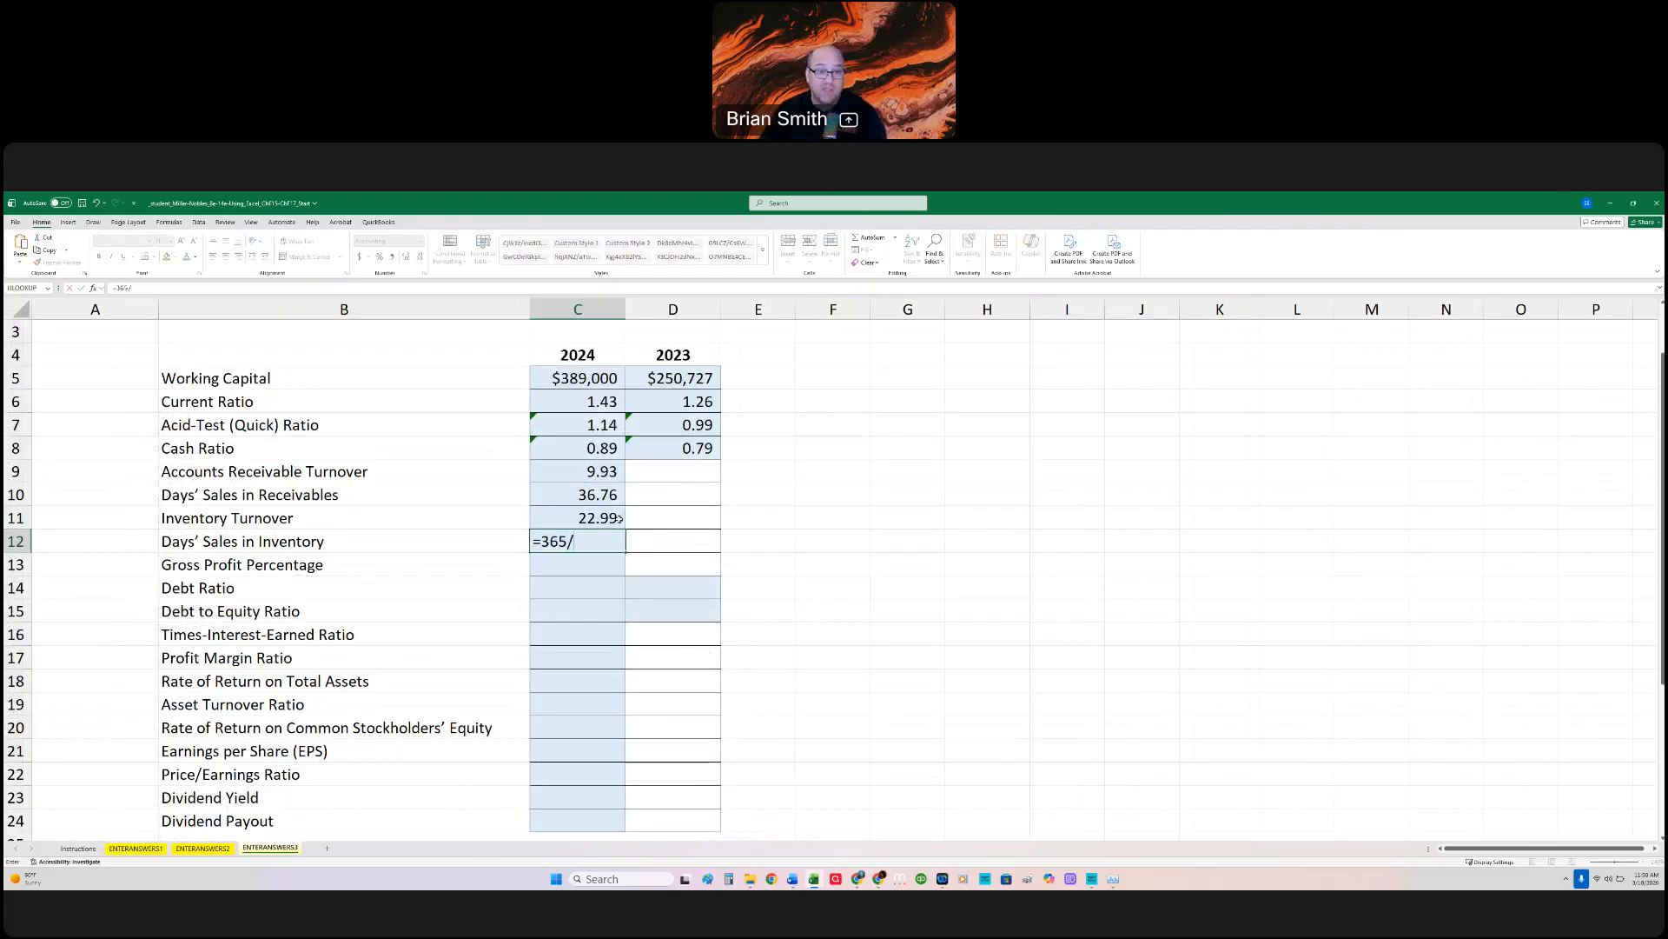
click(610, 518)
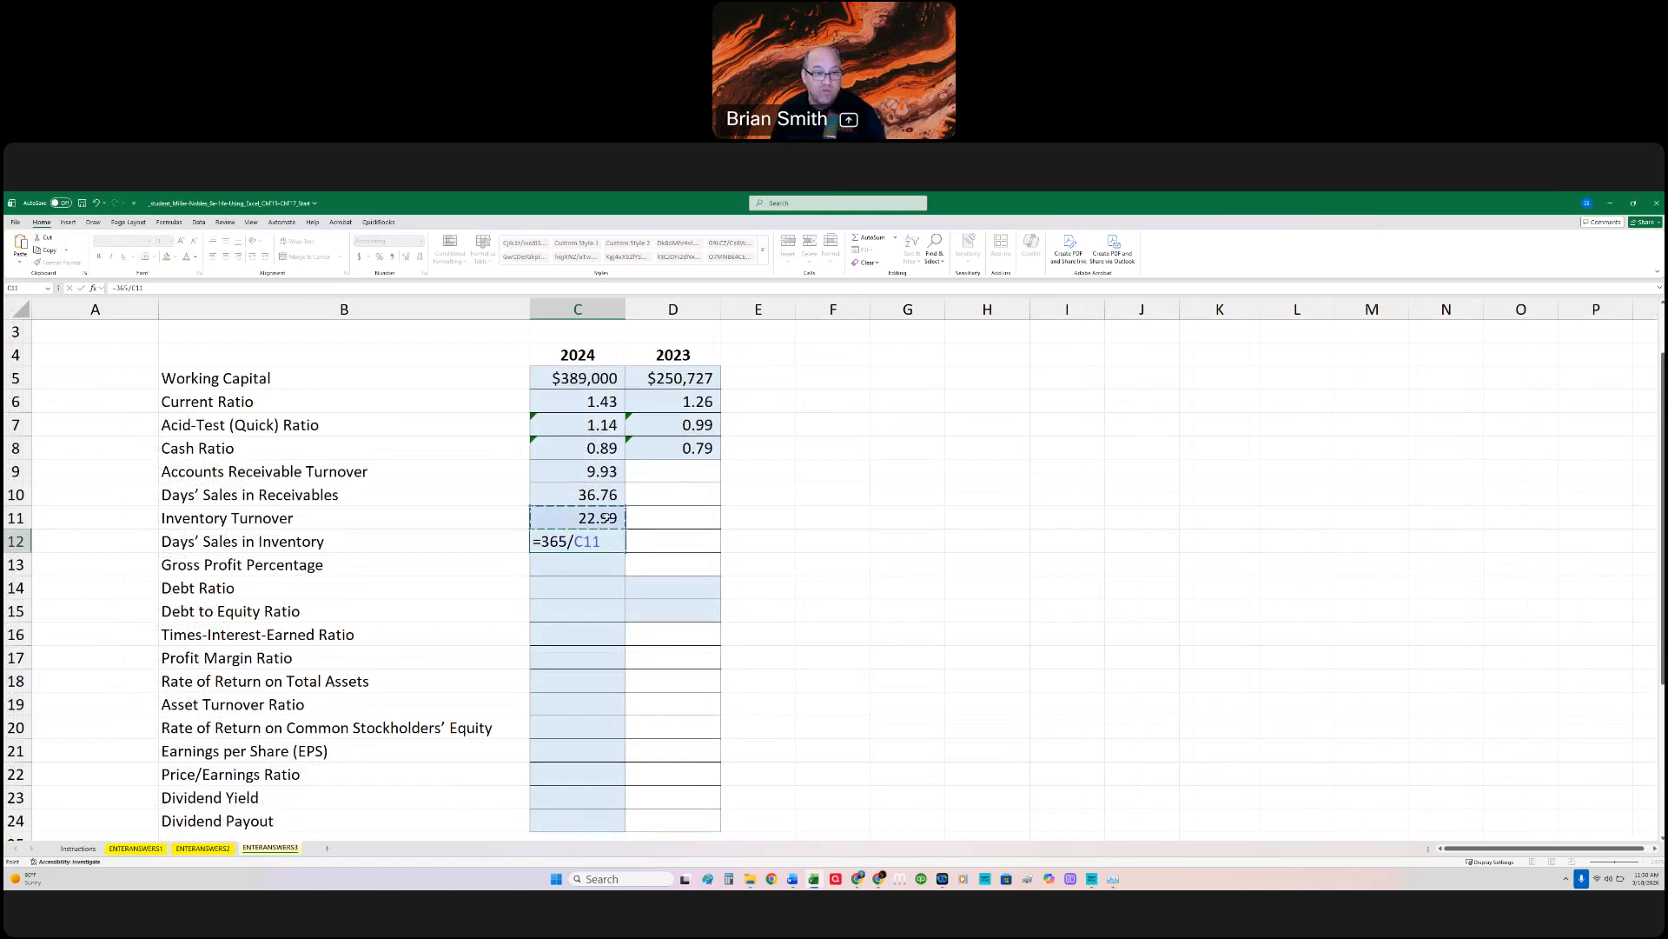
key(Return)
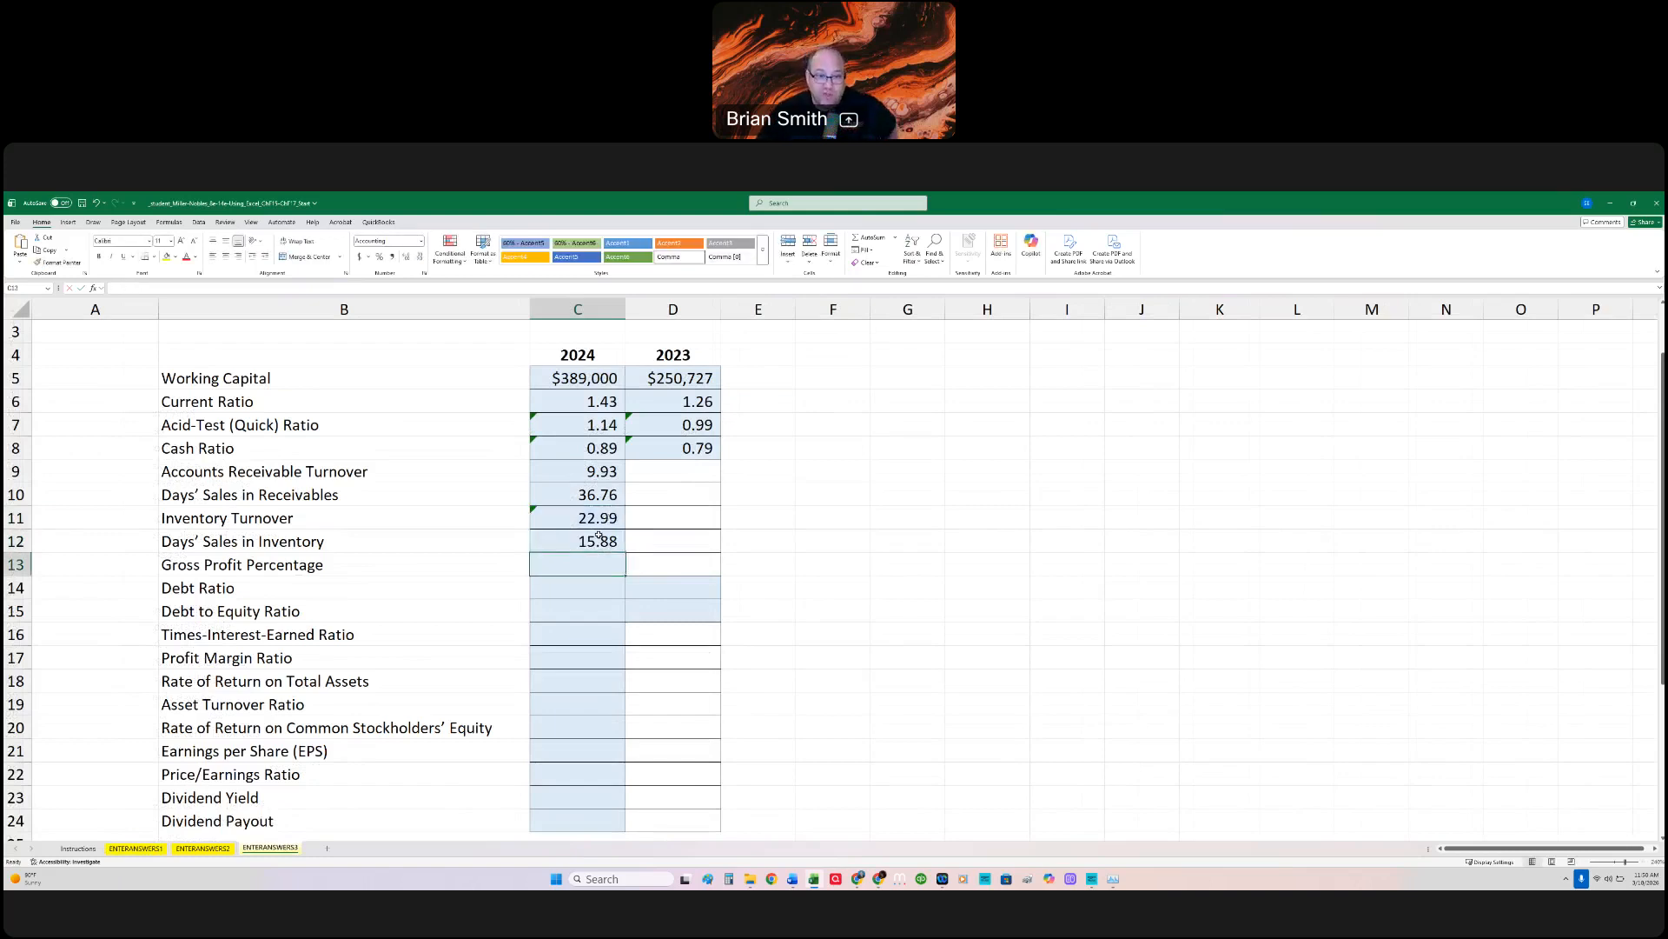
Step: Review the Days' Sales in Inventory and Inventory Turnover formulas in C12 and C11, and select the Gross Profit Percentage cell C13
double_click(615, 535)
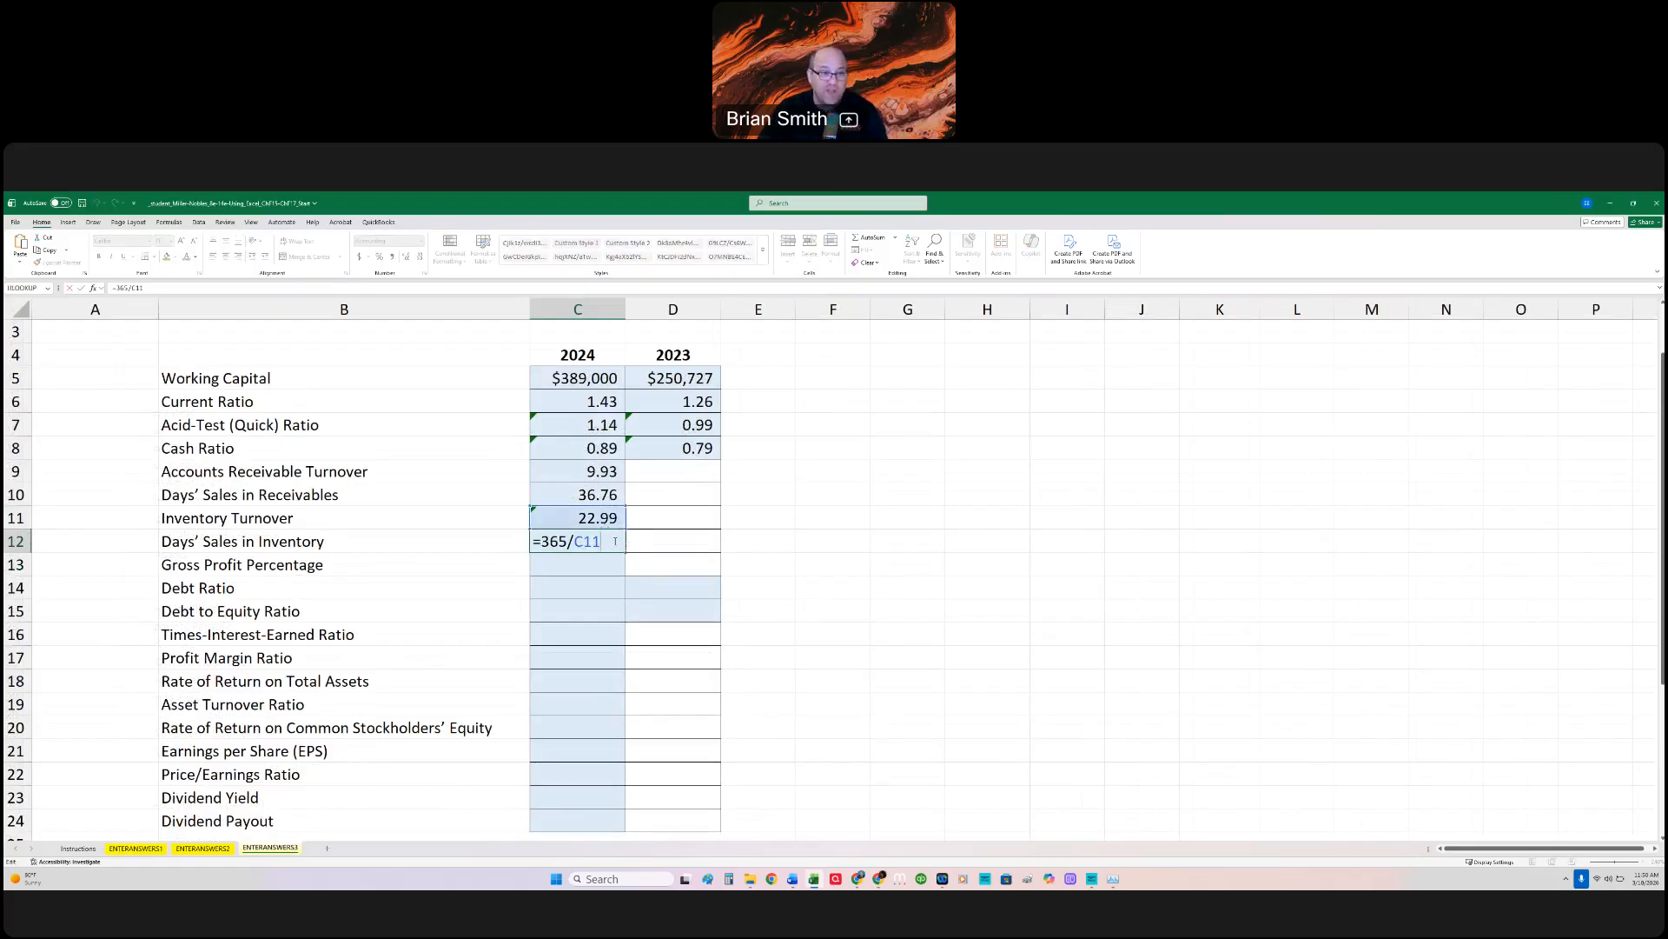
key(Escape)
double_click(608, 519)
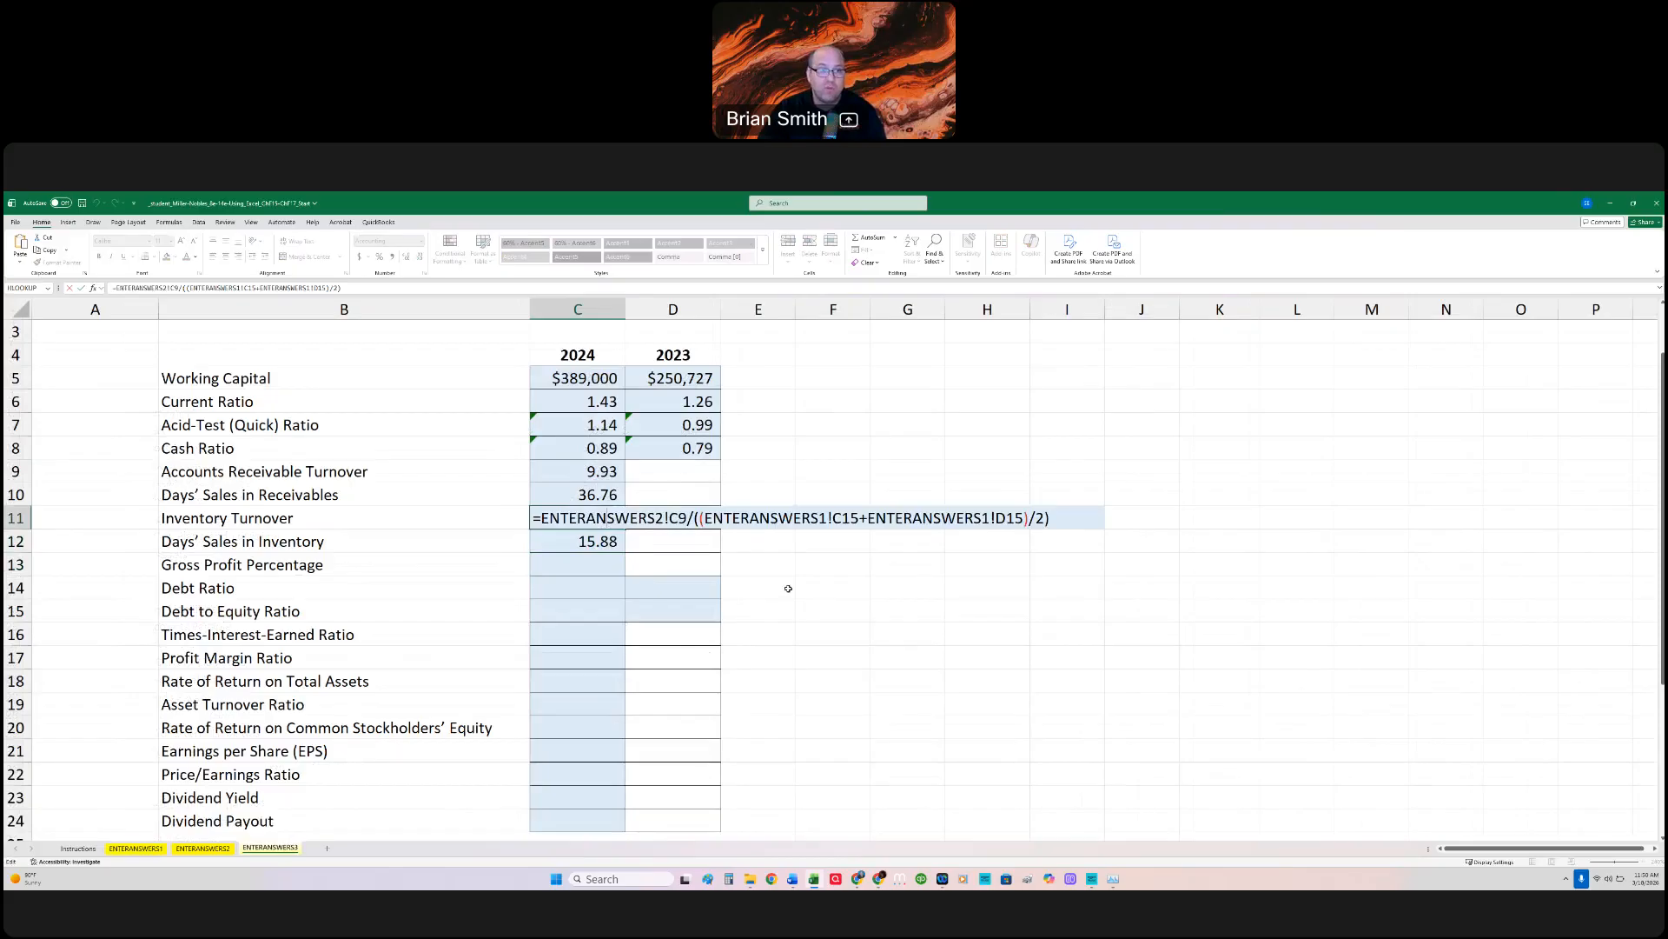
key(Escape)
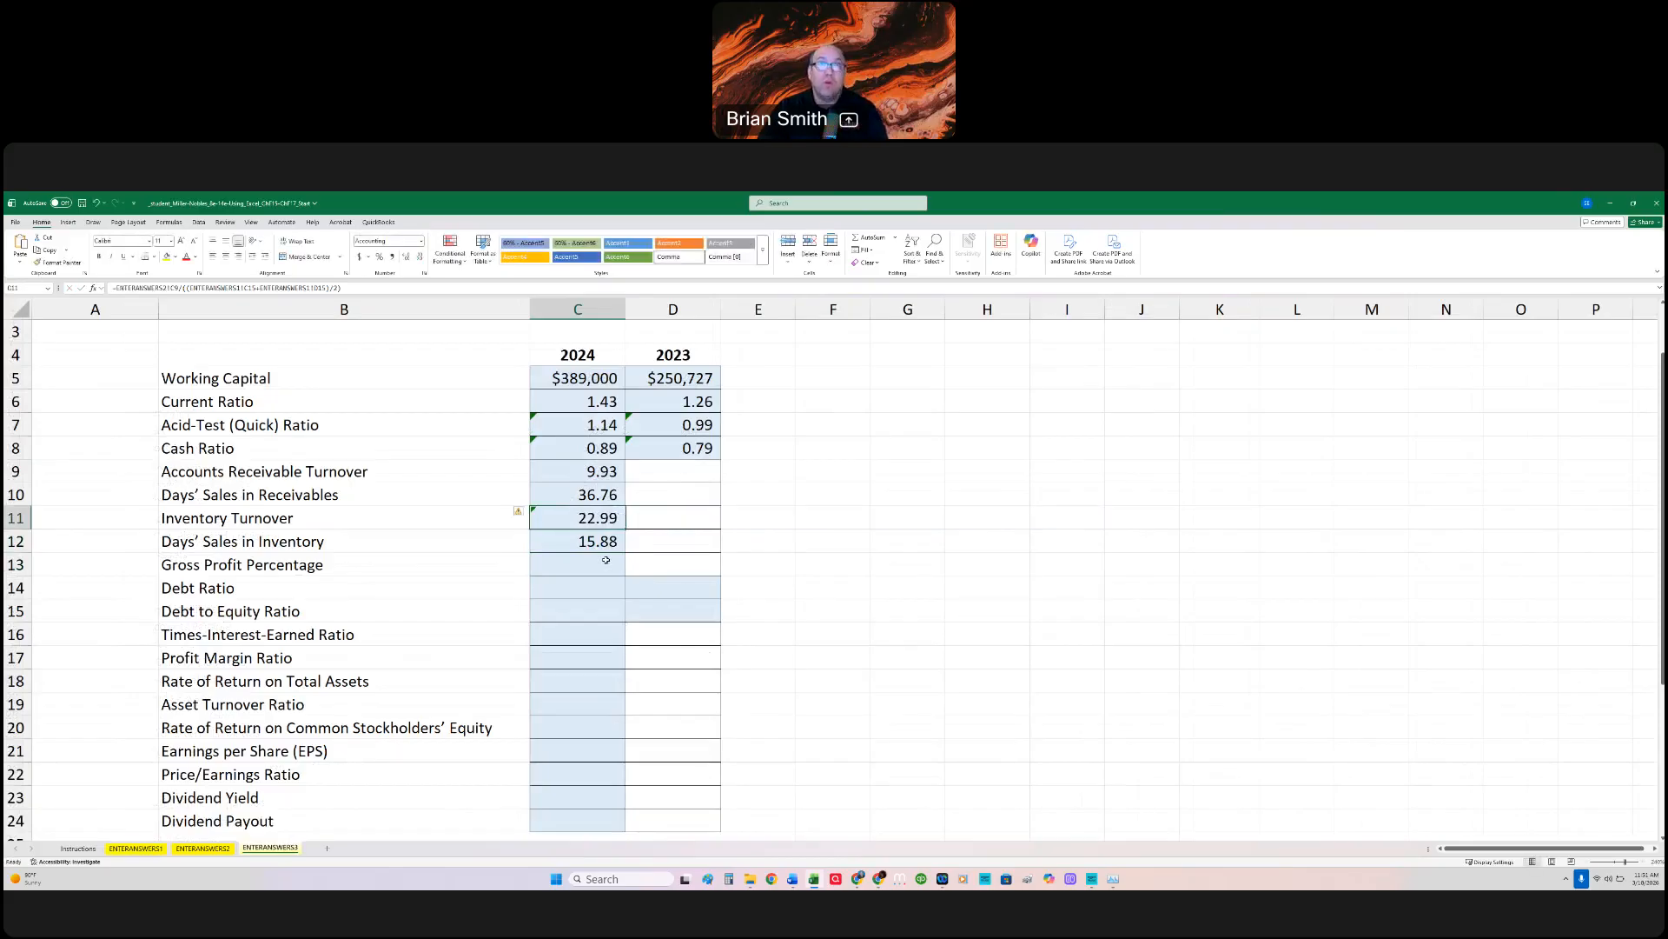
click(605, 560)
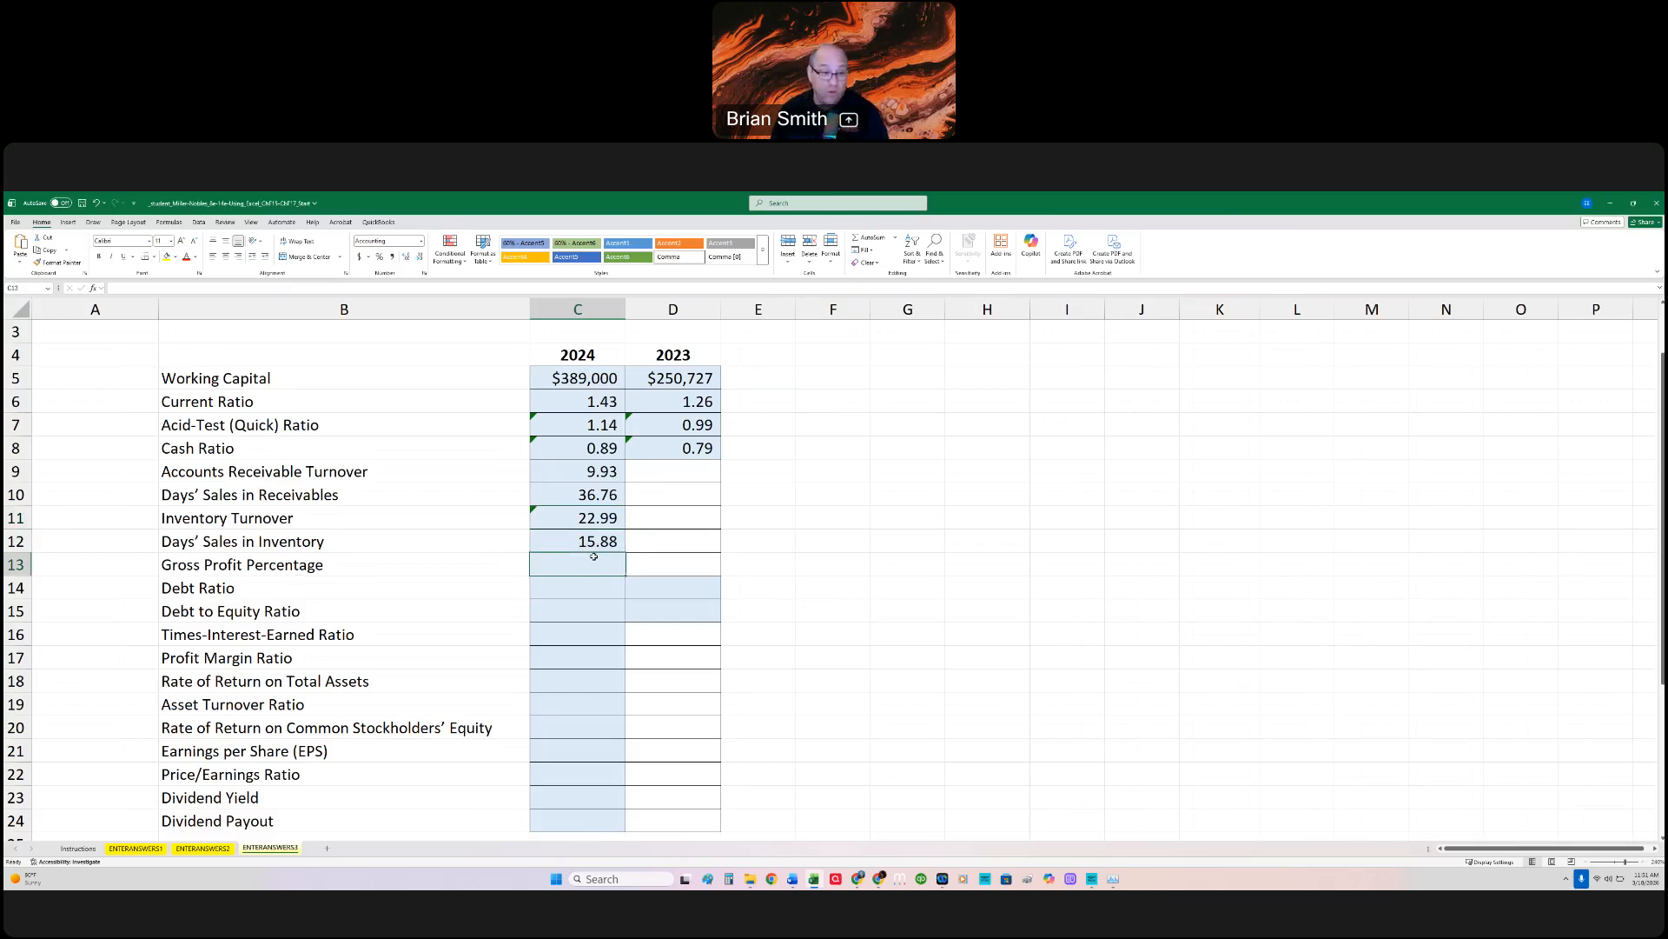
Step: Calculate the 2024 Gross Profit Percentage in C13 with =ENTERANSWERS2!C10/ENTERANSWERS2!C8, dividing Gross Profit by Net Sales, and review the formula
text(=)
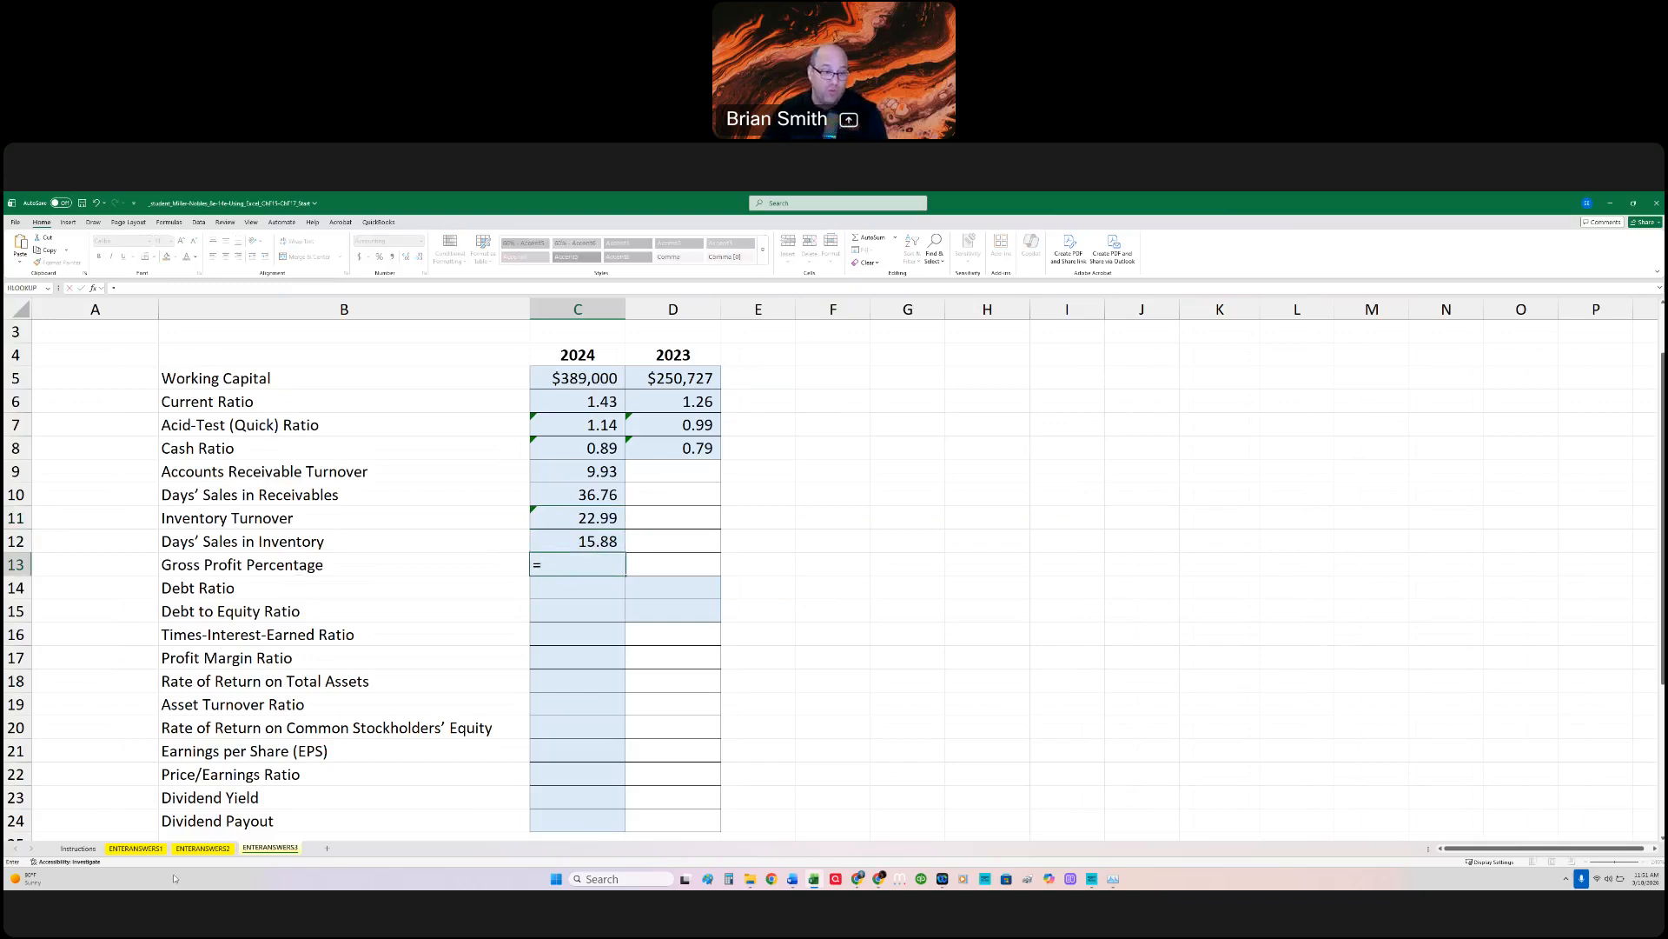
click(203, 848)
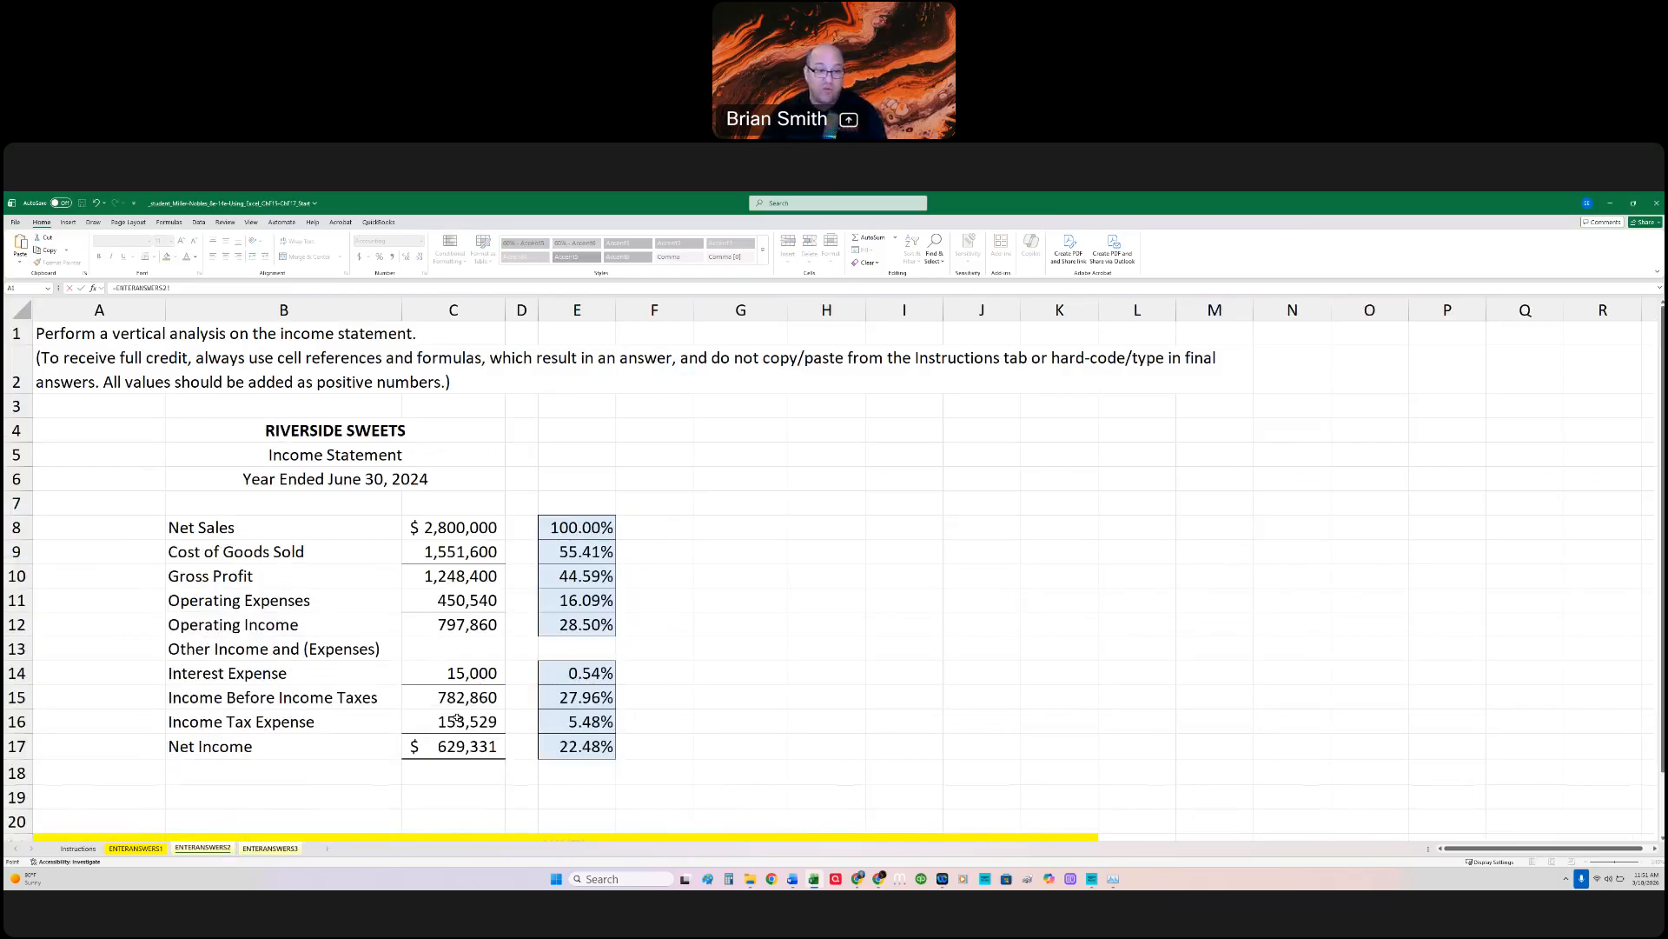
click(461, 572)
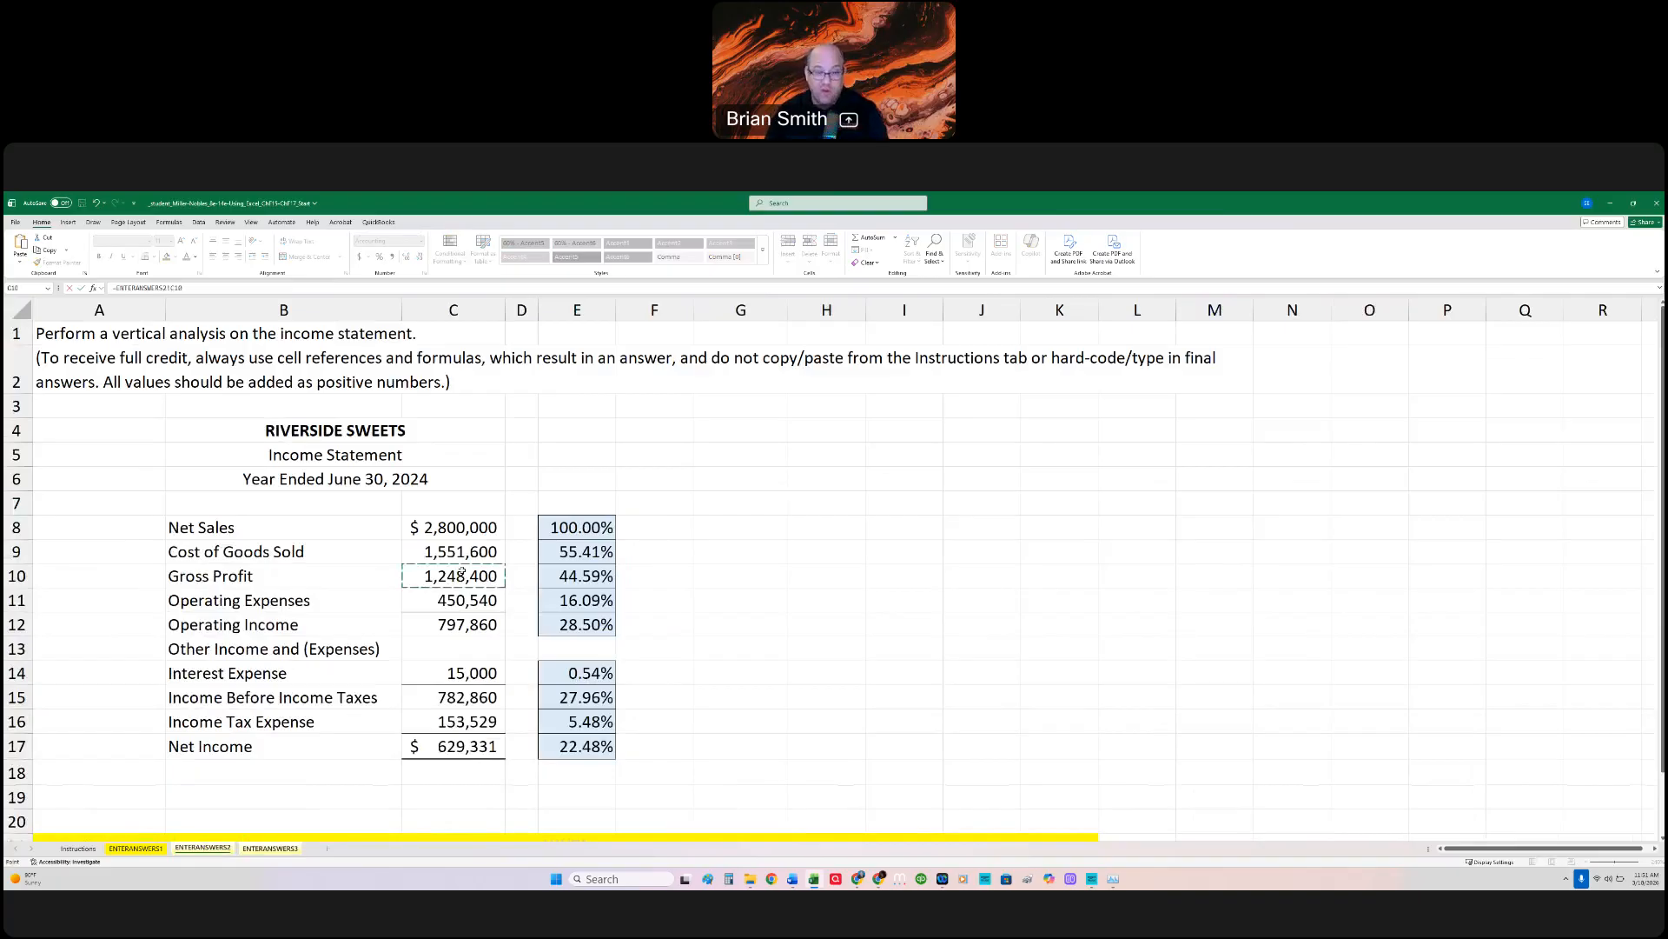
text(/)
click(444, 528)
key(Return)
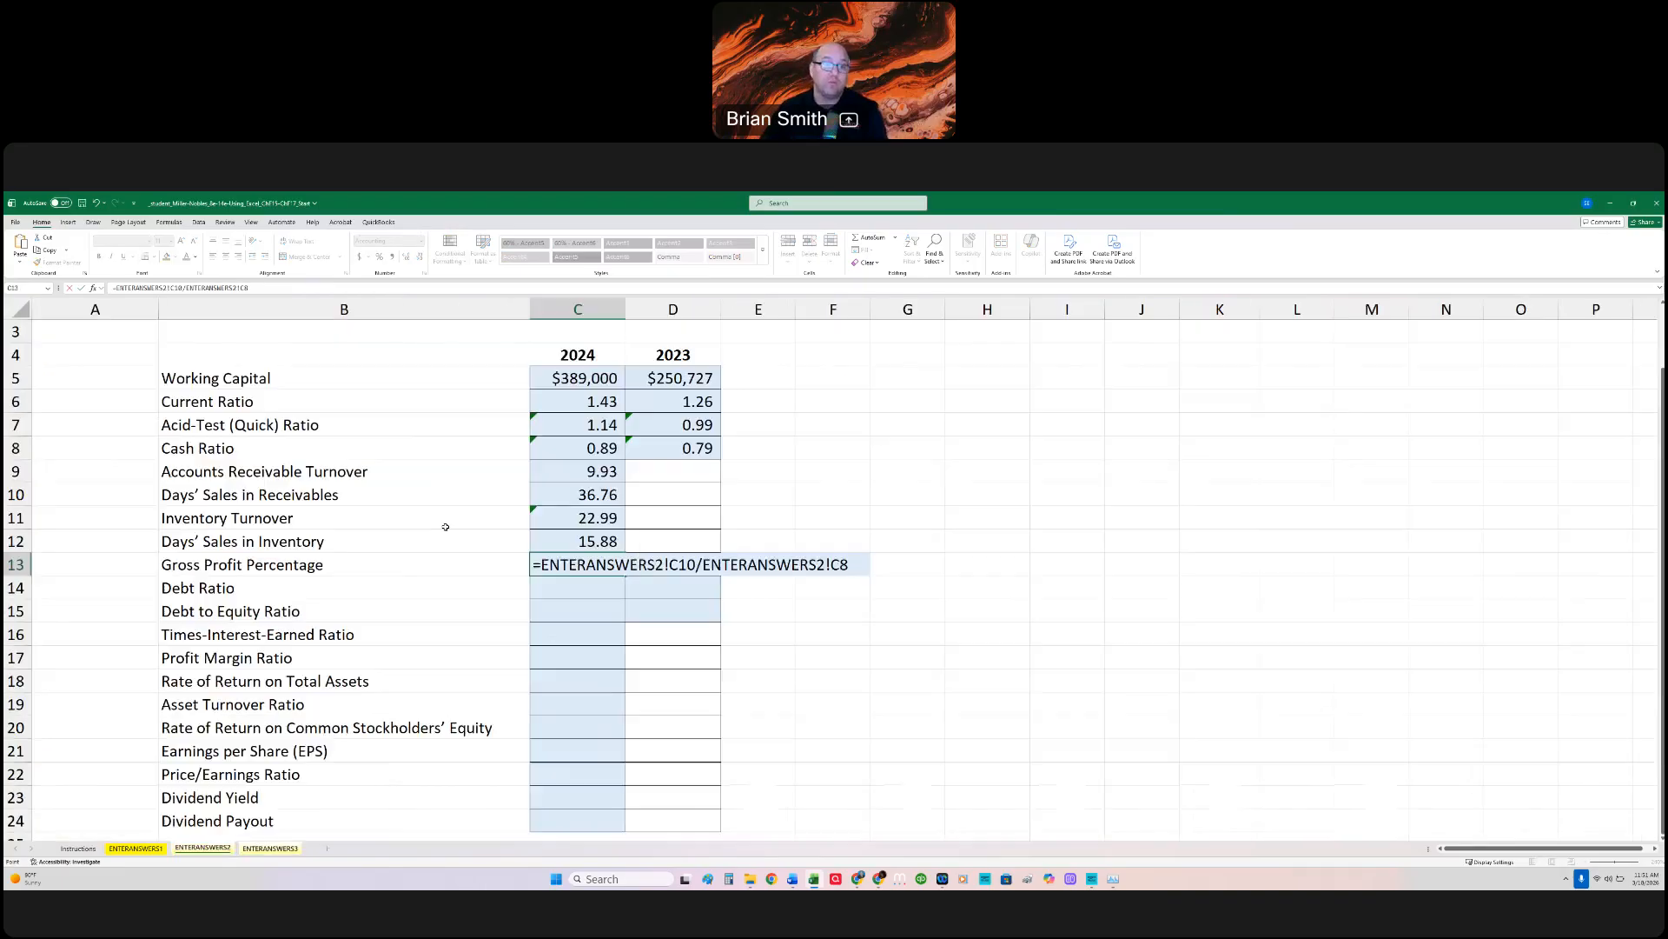
double_click(564, 566)
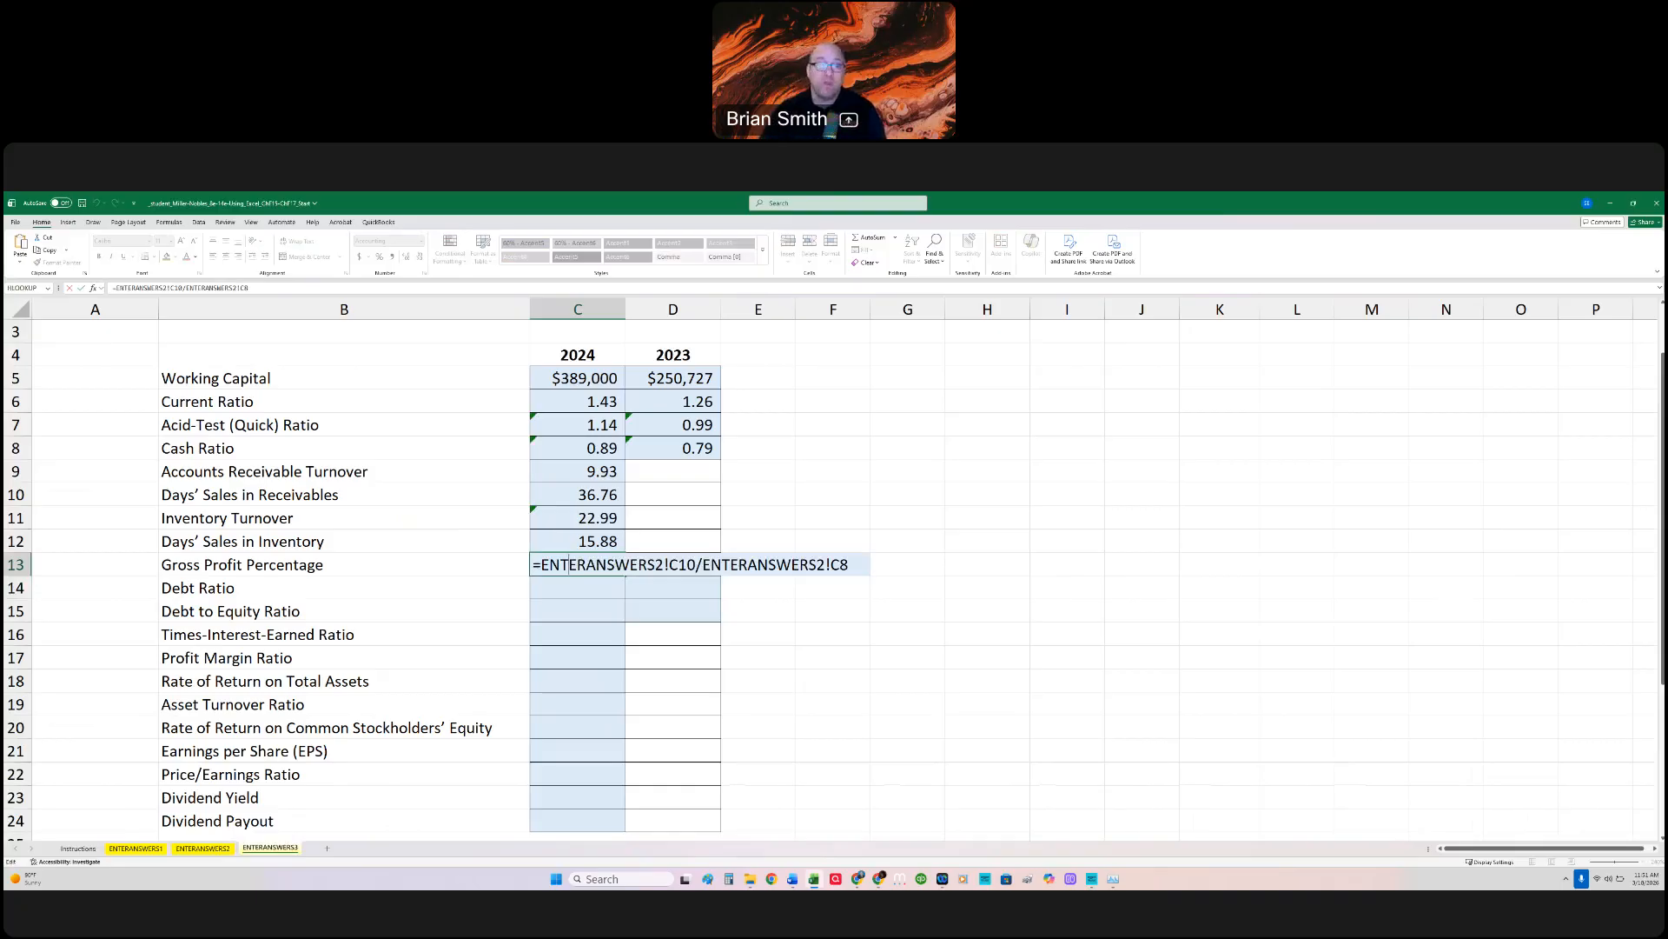
key(ctrl+Return)
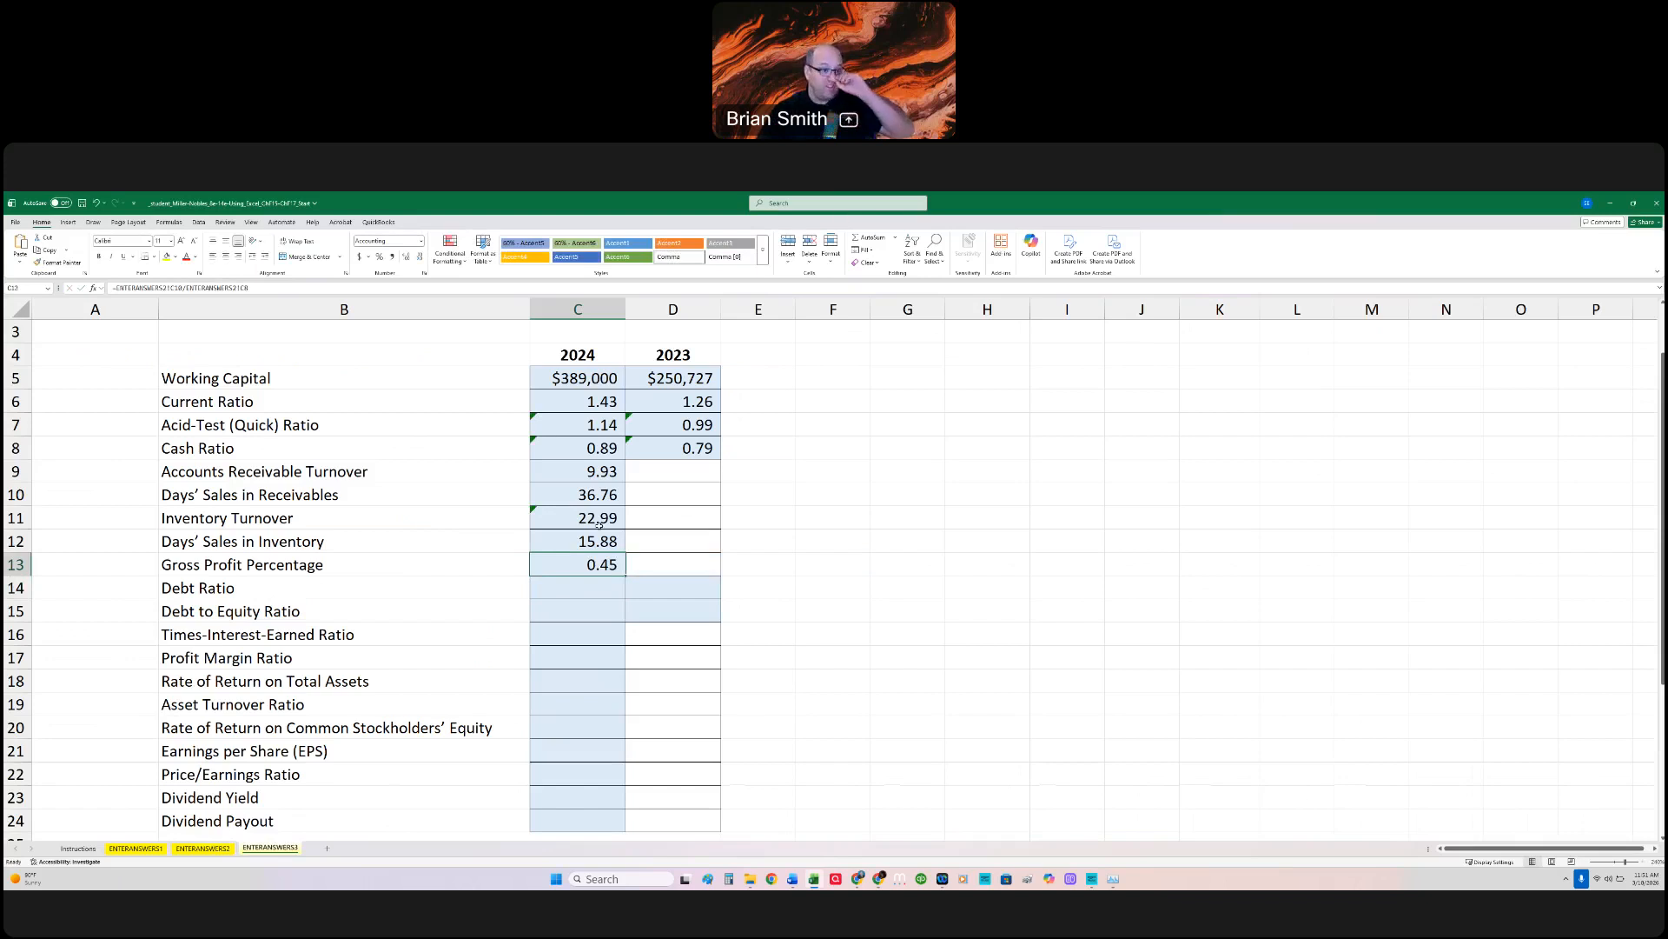
Step: Calculate the 2024 Debt Ratio in C14 with =ENTERANSWERS1!C30/ENTERANSWERS1!C19, dividing Total Liabilities by Total Assets
click(591, 592)
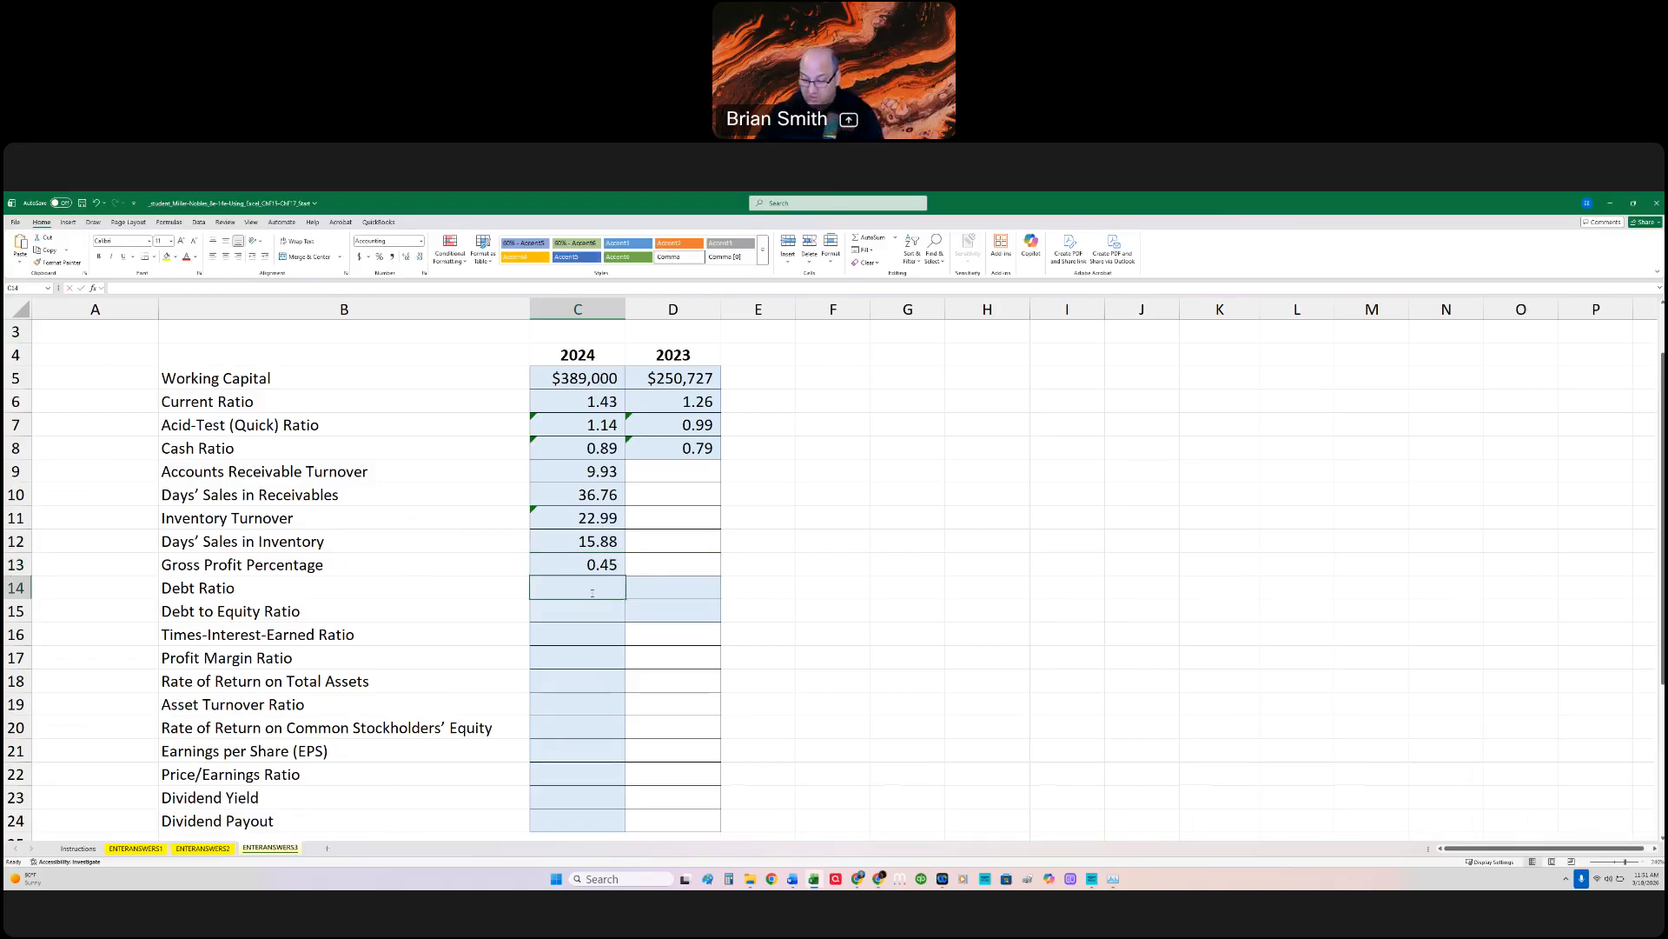
text(=)
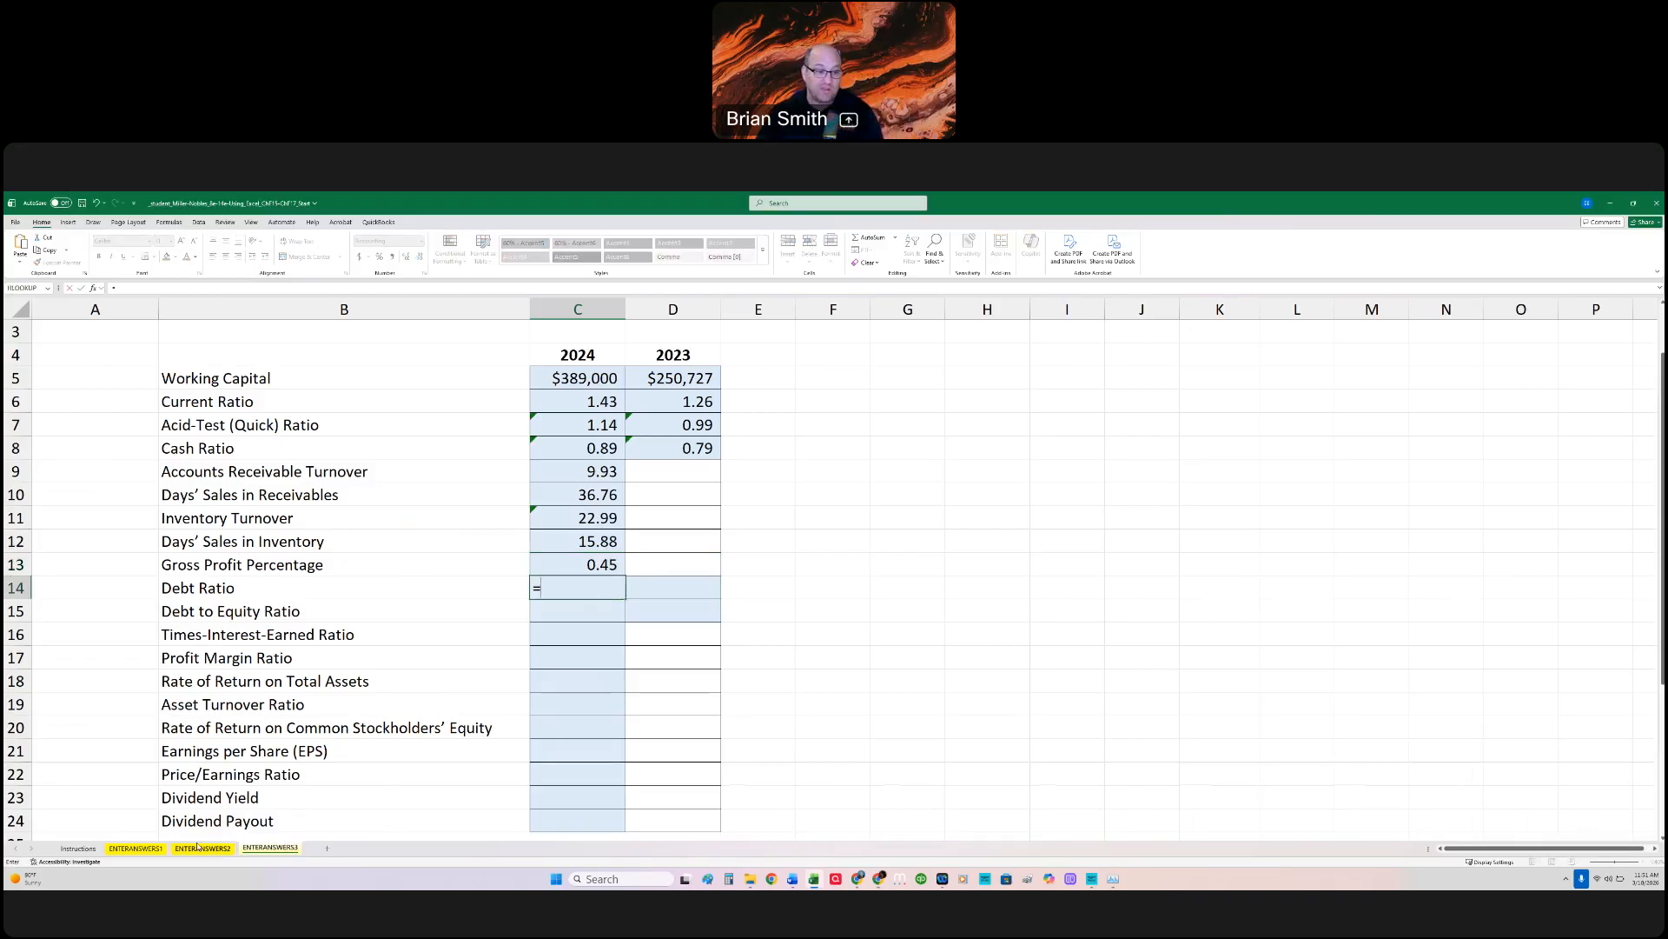
click(139, 848)
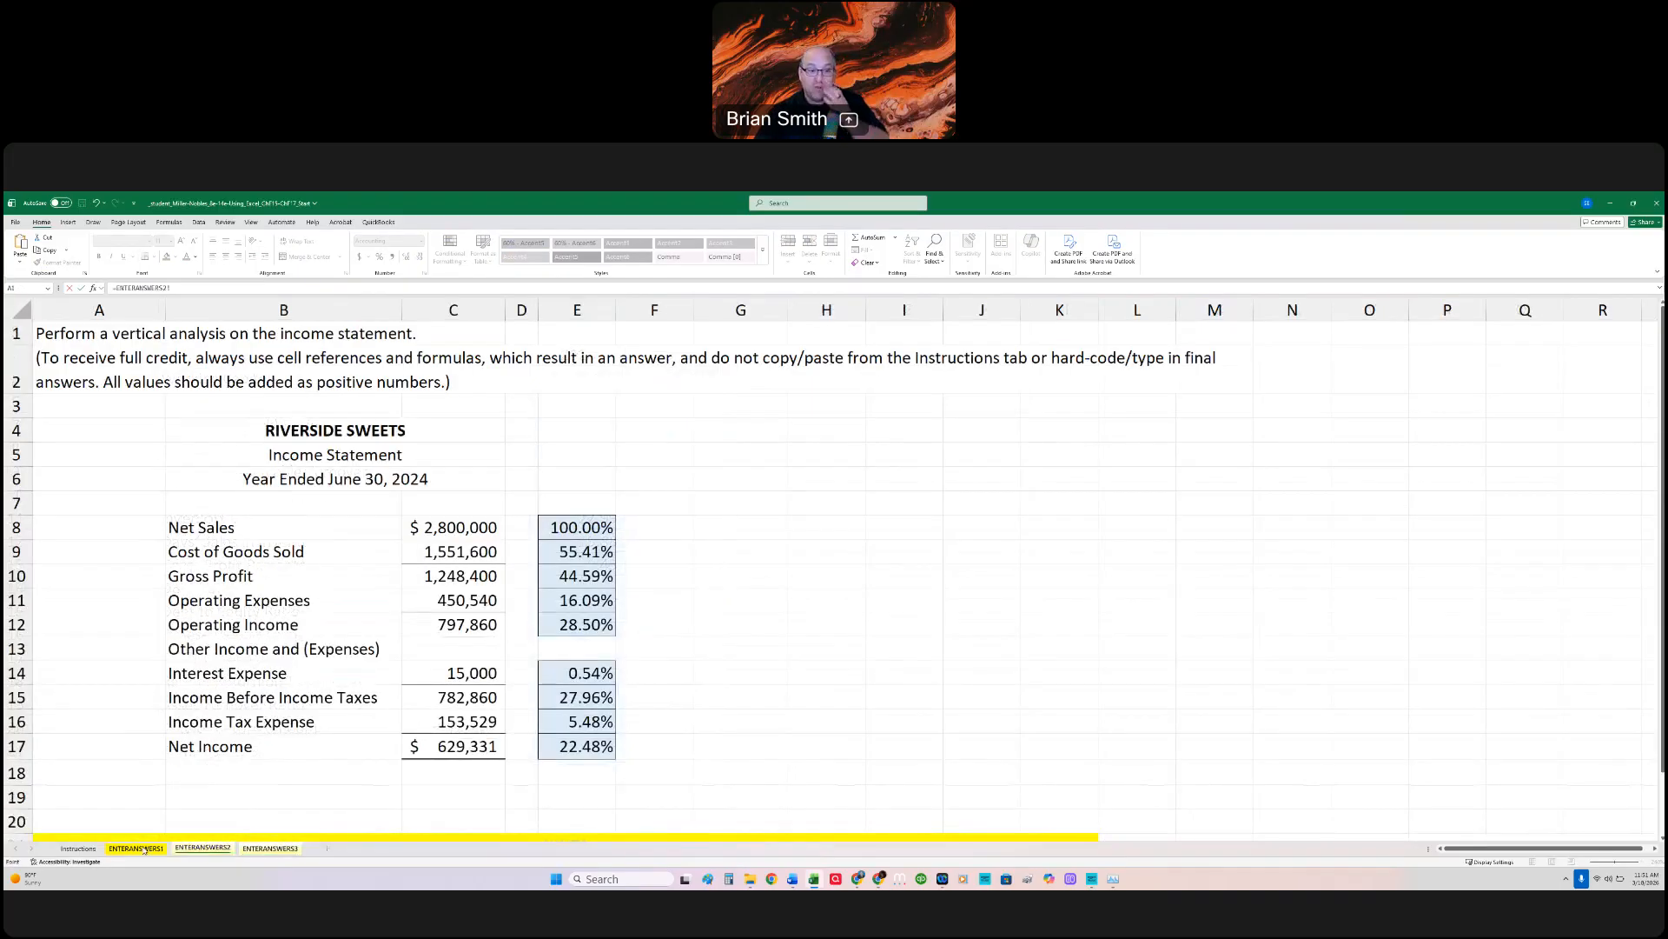
click(145, 849)
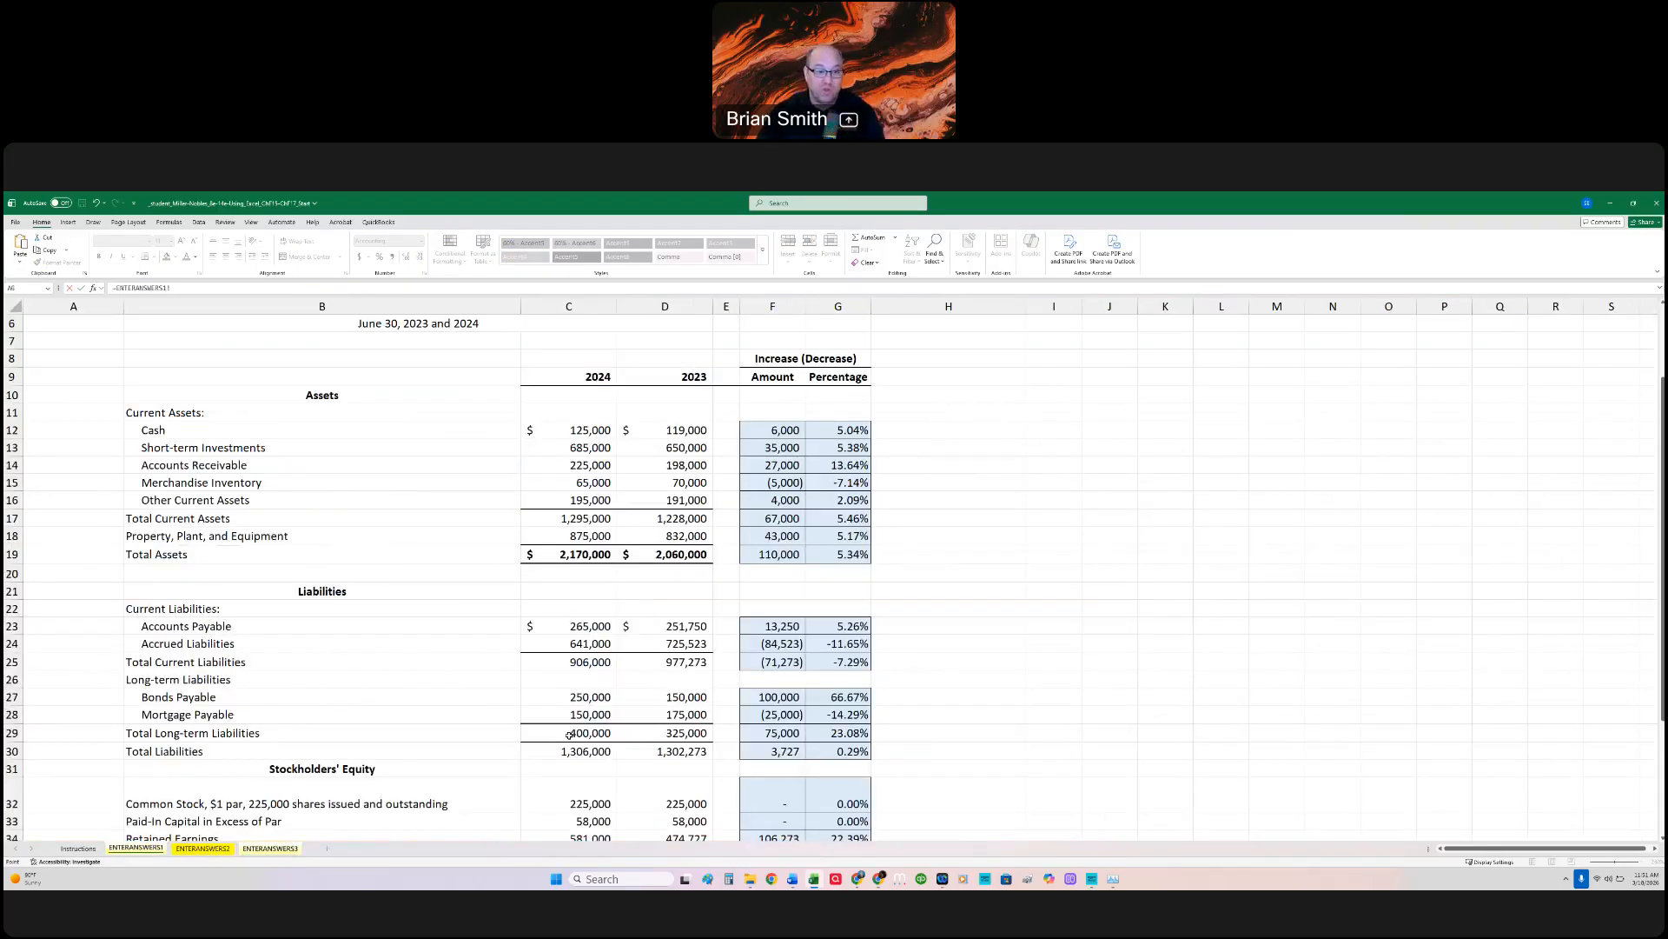
click(596, 753)
text(/)
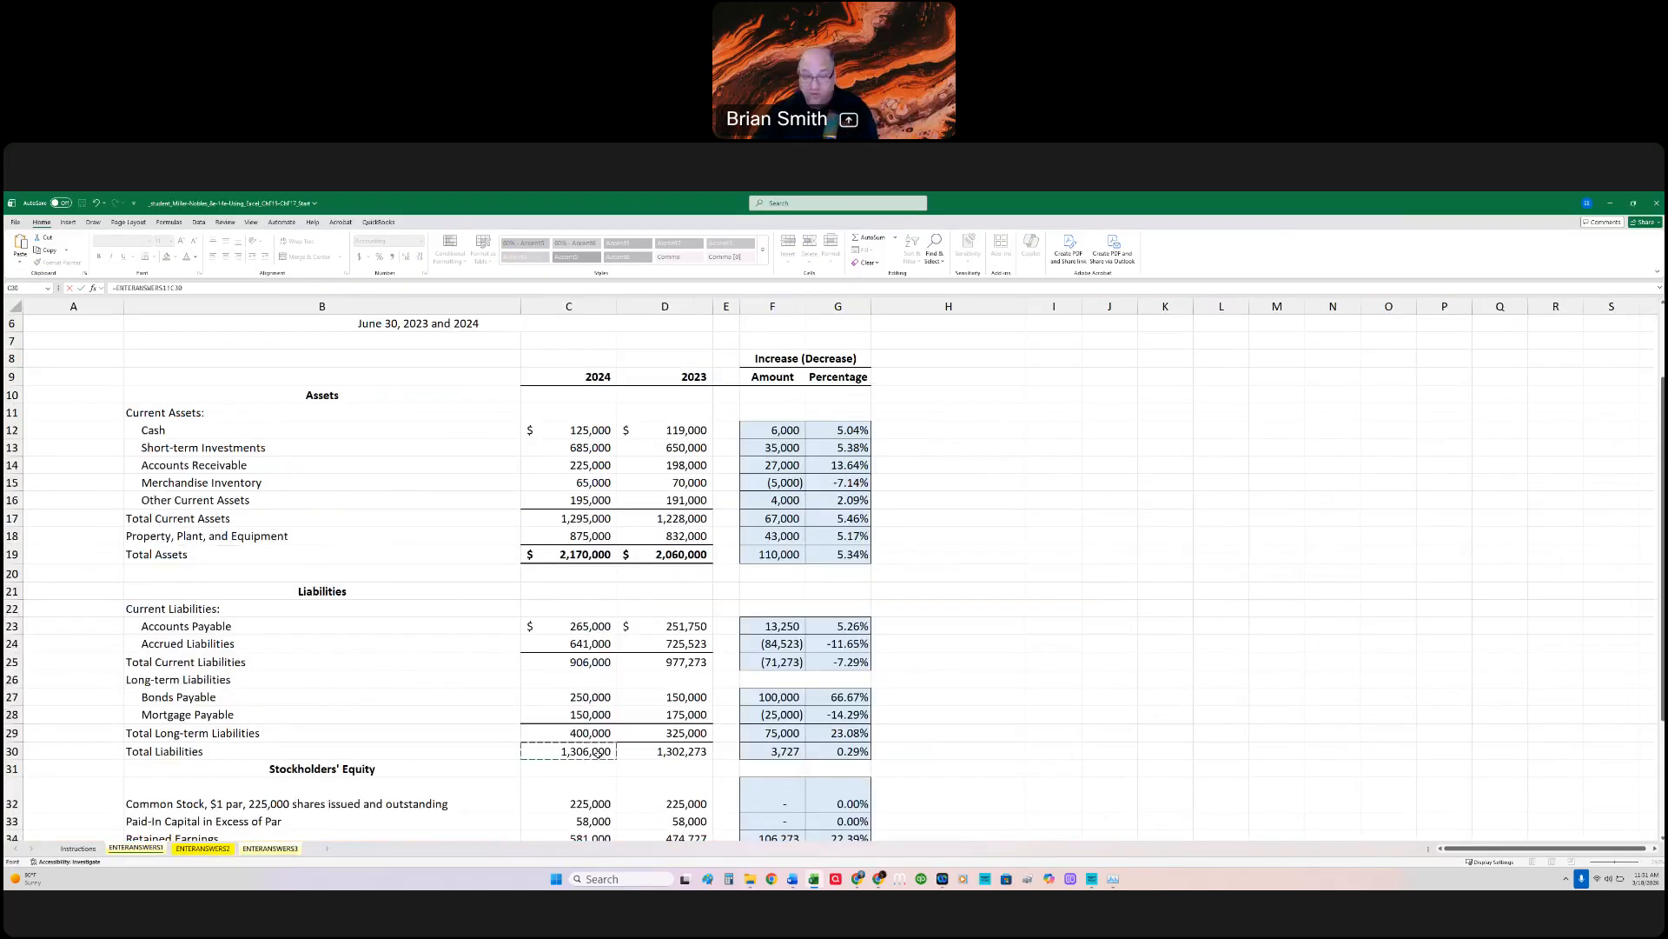
click(590, 553)
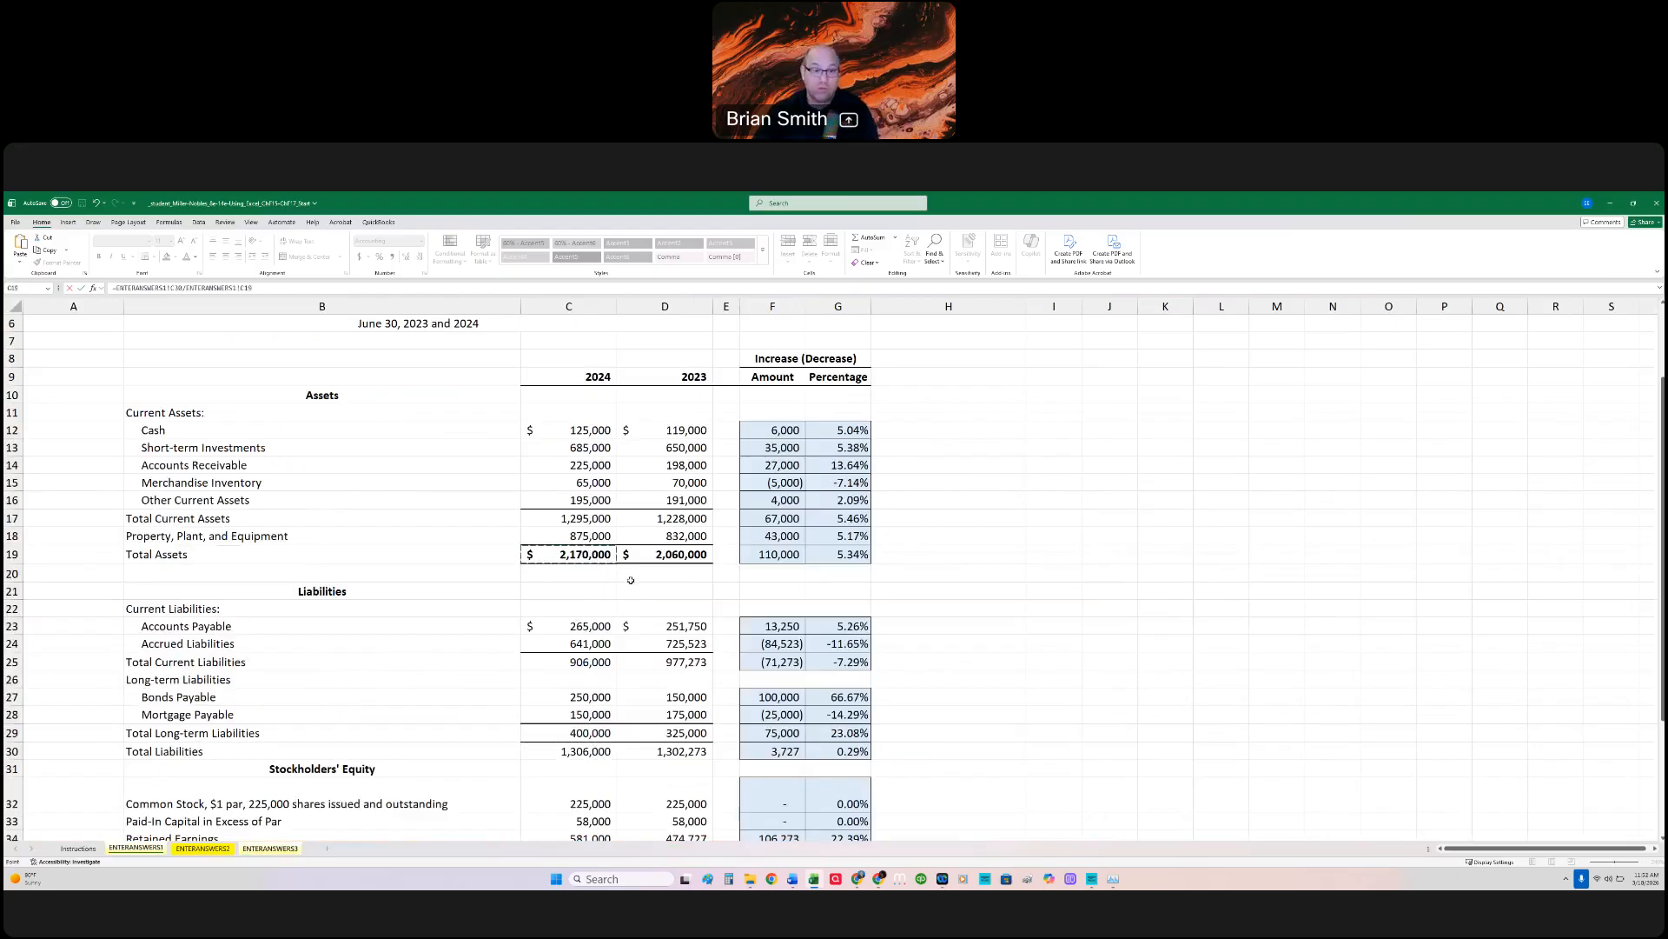
key(Return)
Step: Copy the Debt Ratio formula from C14 across to D14 for 2023, and review the formula in C14
click(605, 589)
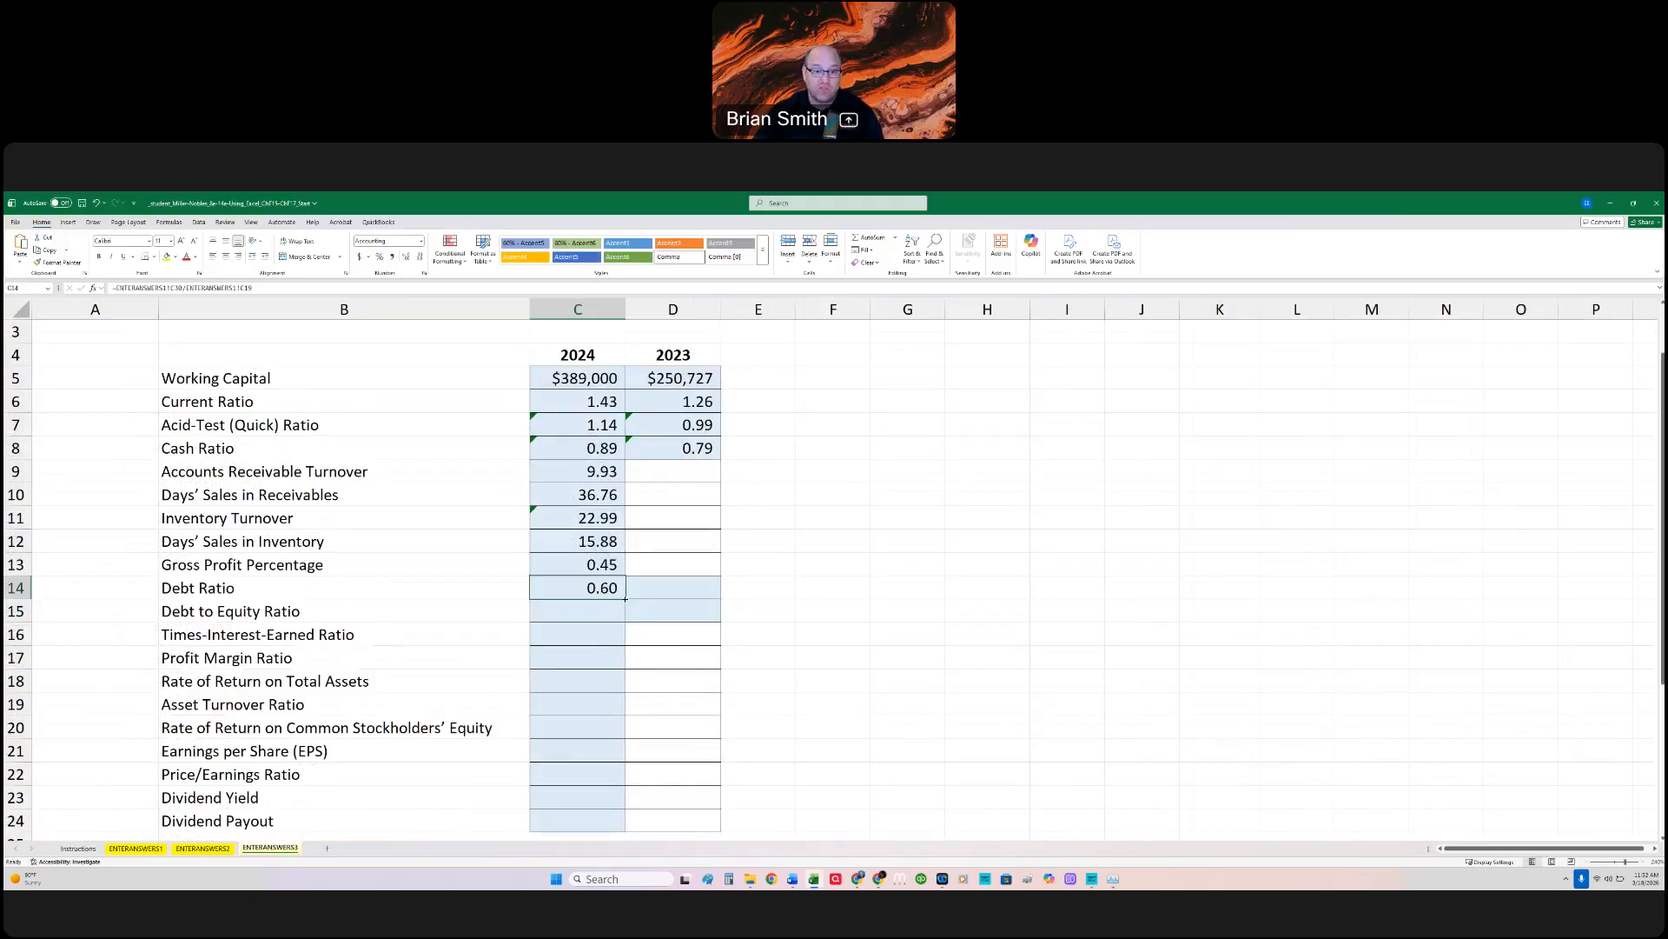
drag(625, 599, 687, 592)
double_click(602, 590)
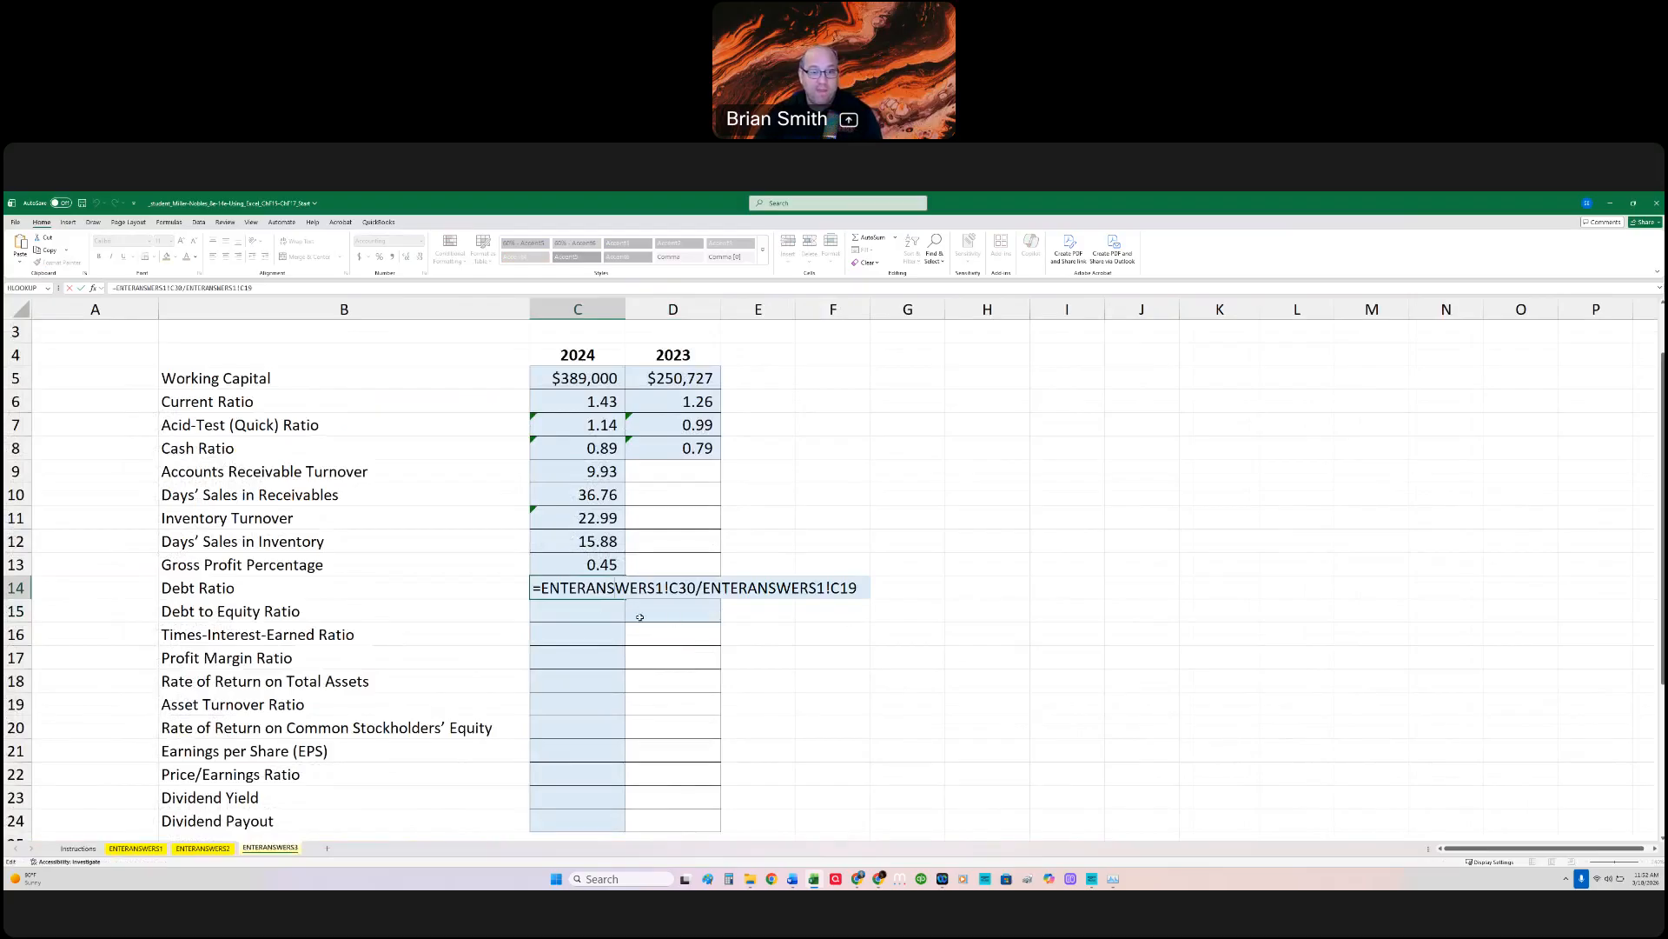
Step: Calculate the 2024 Debt to Equity Ratio in C15 with =ENTERANSWERS1!C30/ENTERANSWERS1!C35, dividing Total Liabilities by Total Stockholders' Equity
click(596, 607)
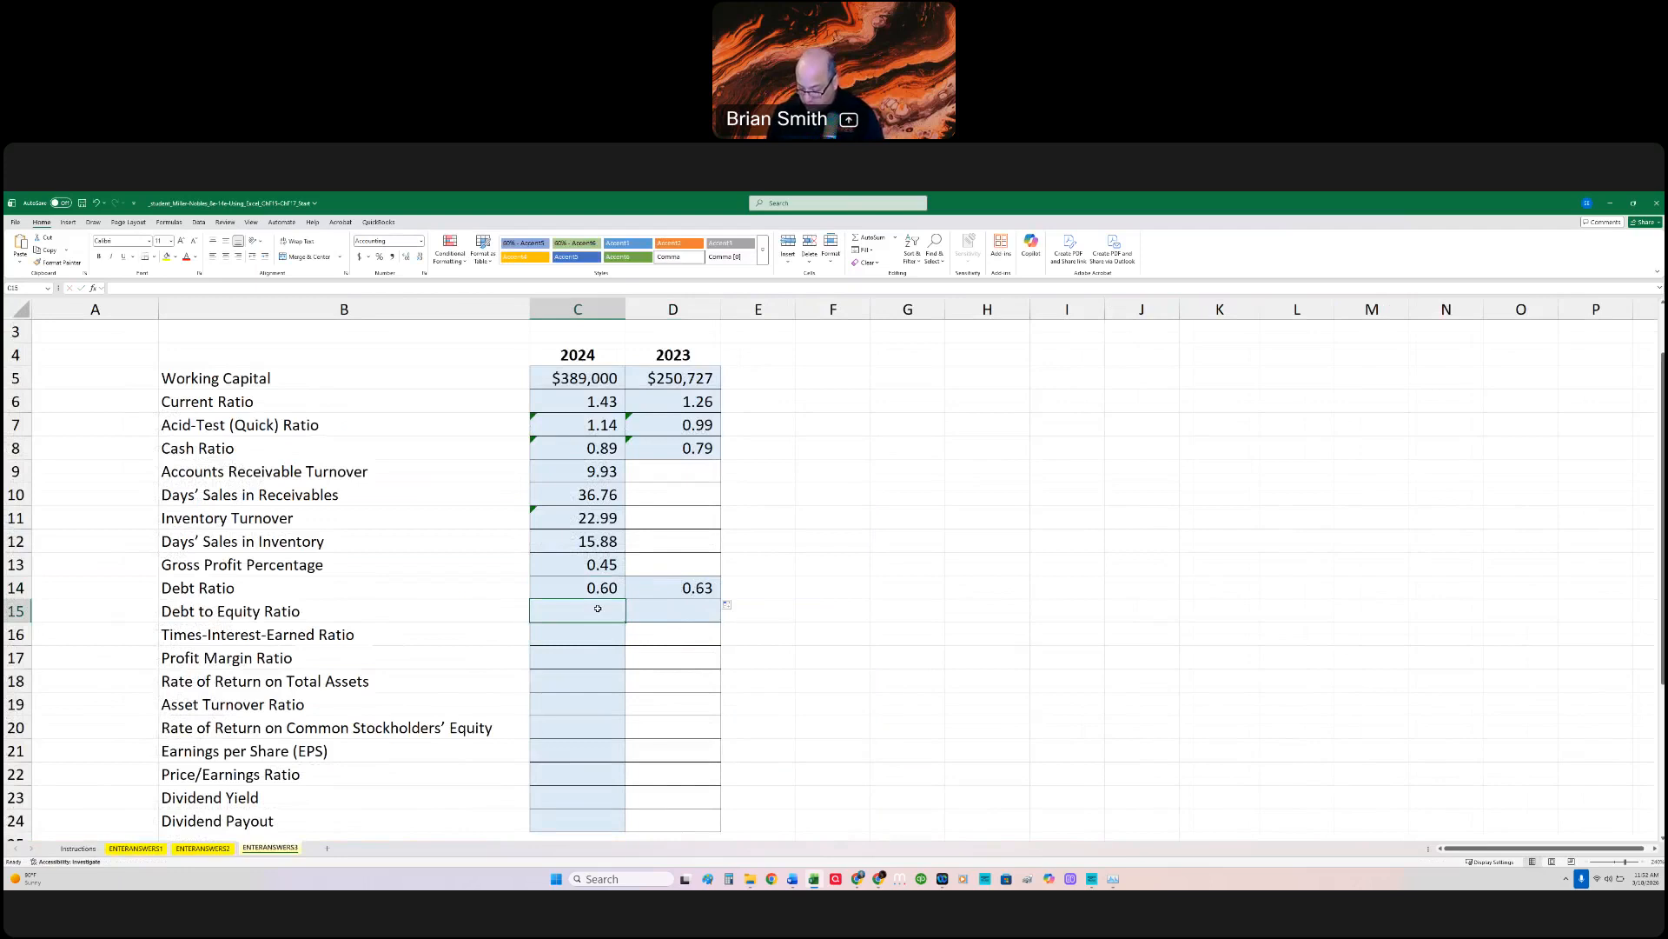
text(=)
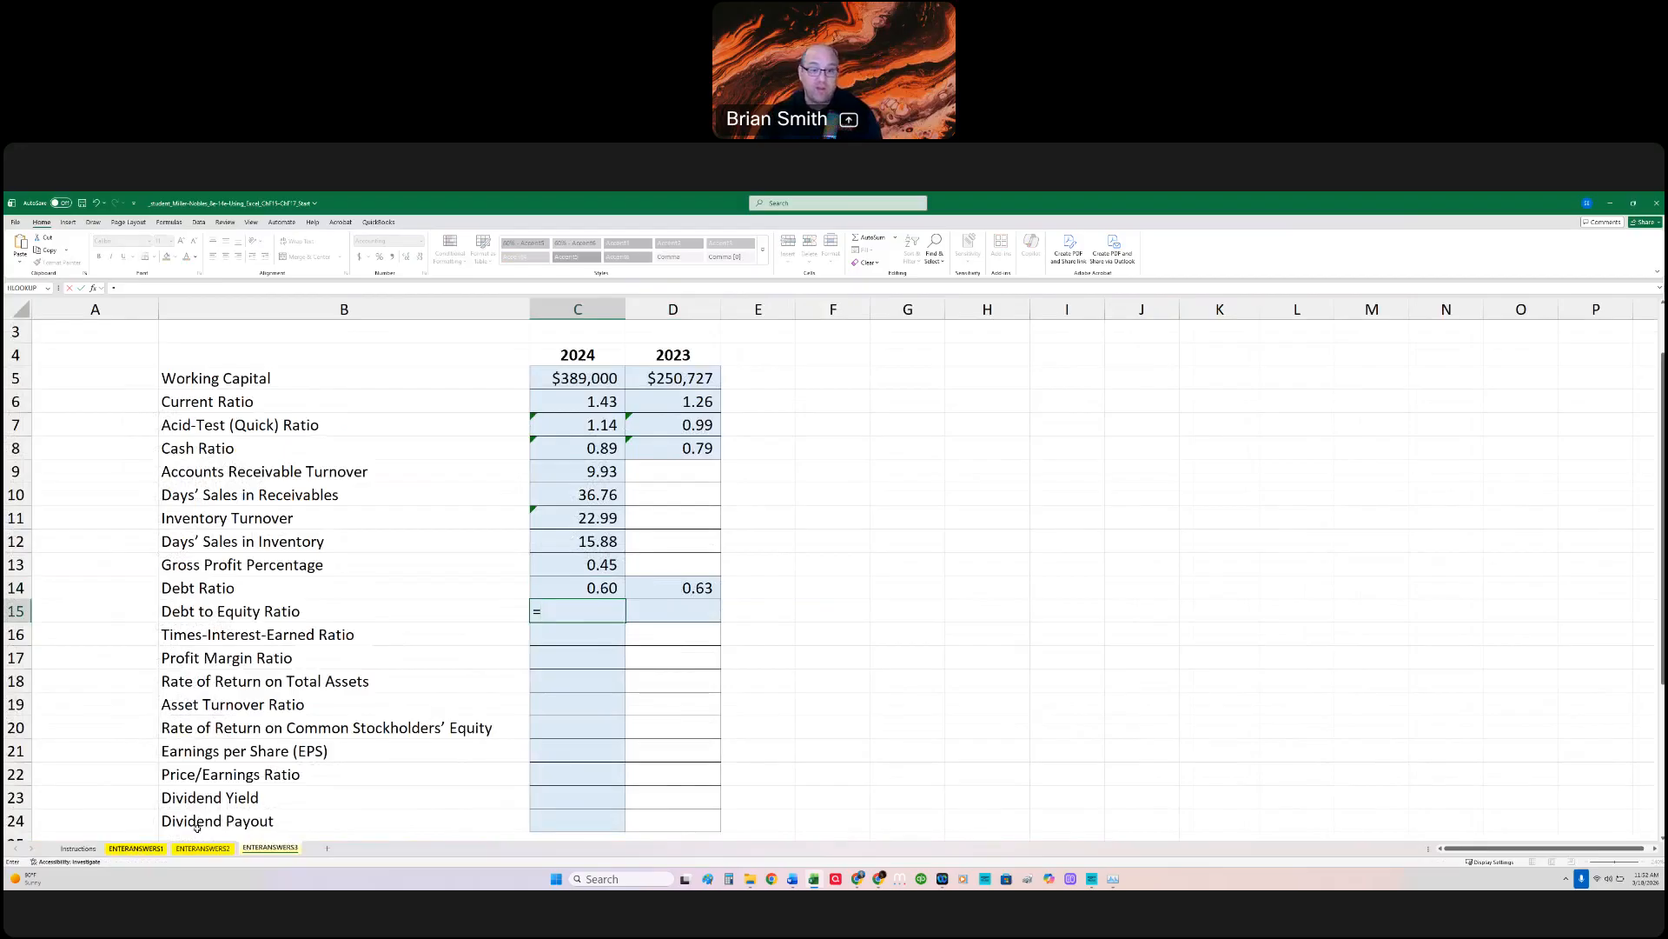
click(136, 847)
click(584, 751)
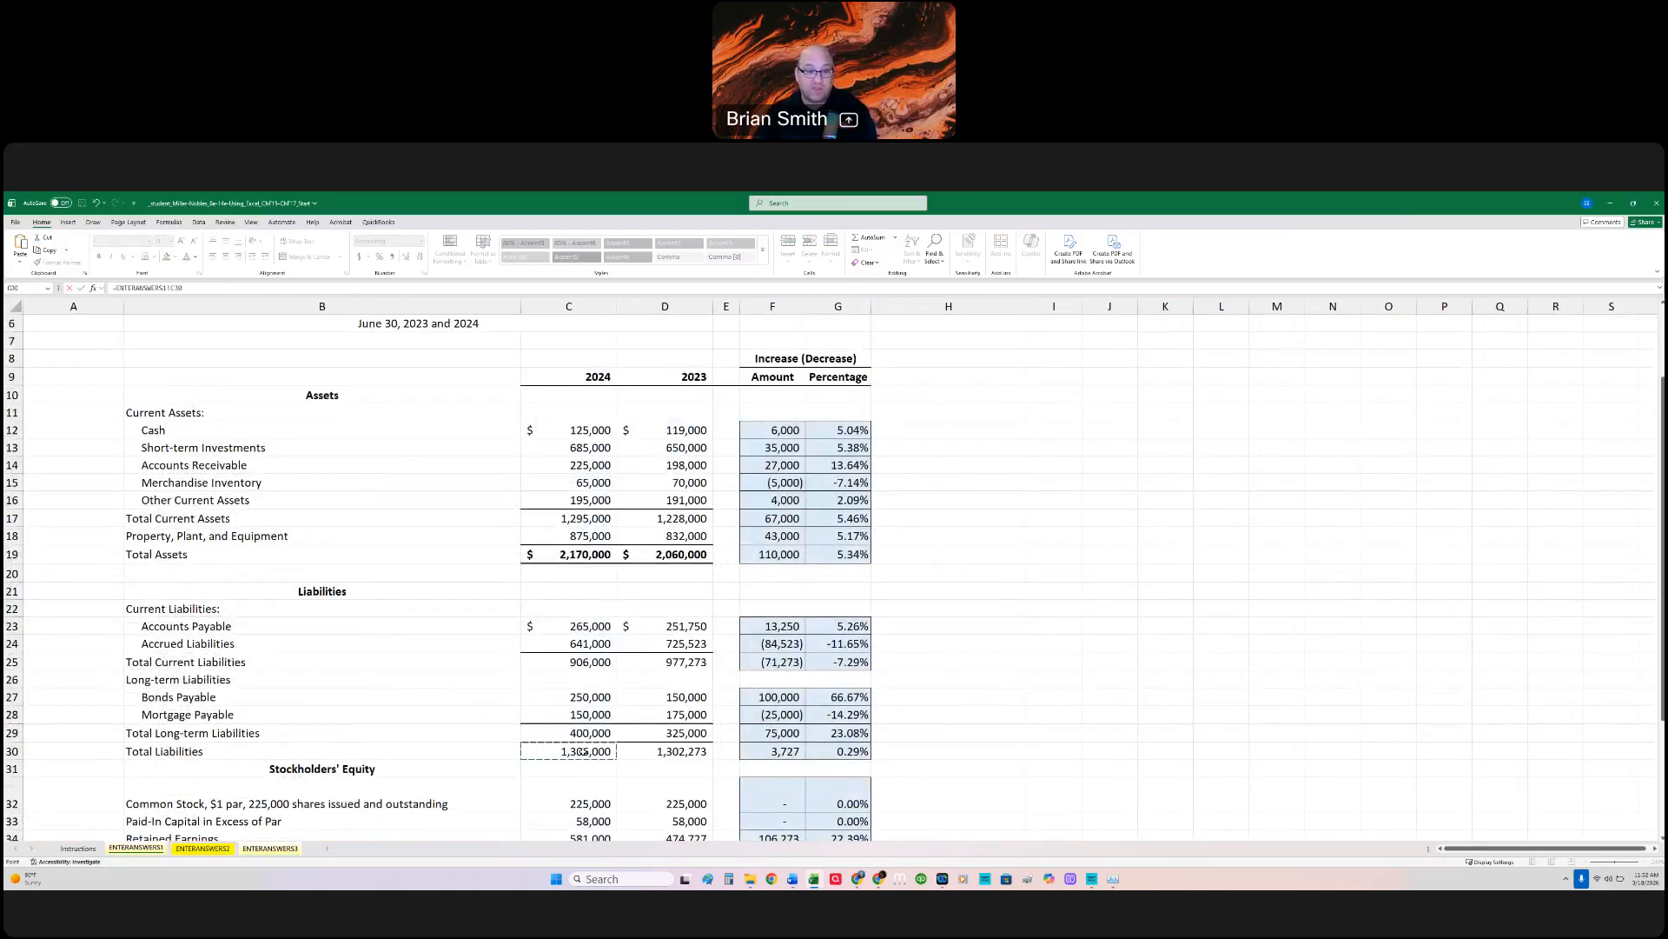
text(/)
scroll(584, 751, down, 2)
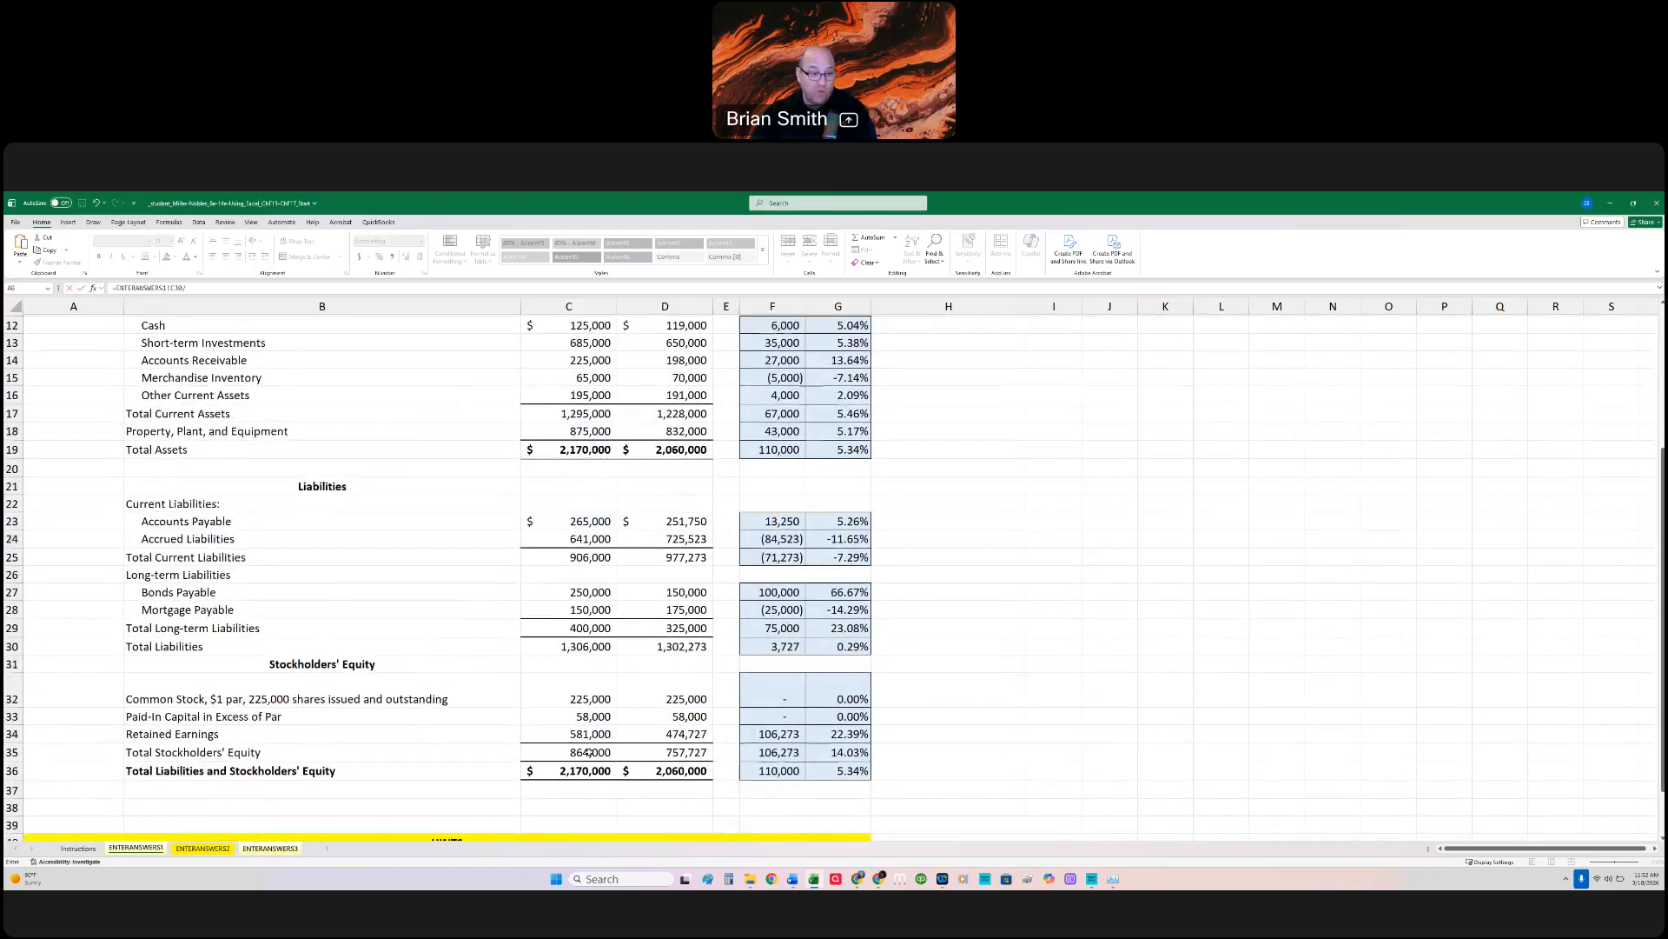
click(588, 752)
key(Return)
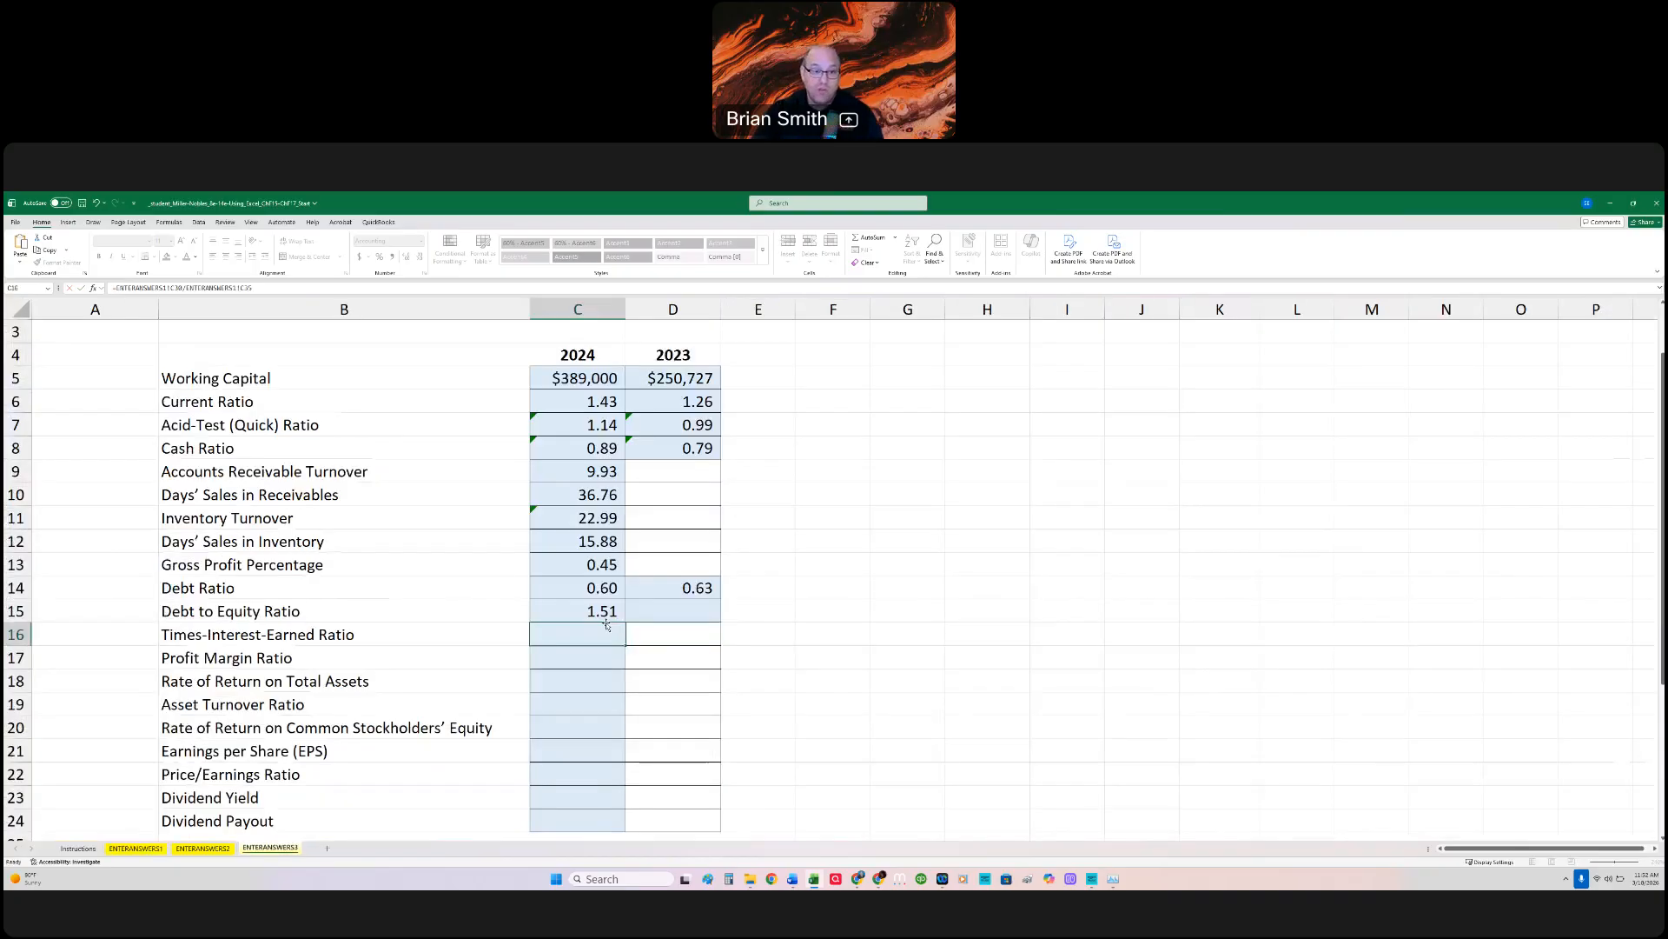
Step: Copy the Debt to Equity Ratio formula from C15 across to D15 for 2023, and review the formula in C15
drag(631, 622, 700, 619)
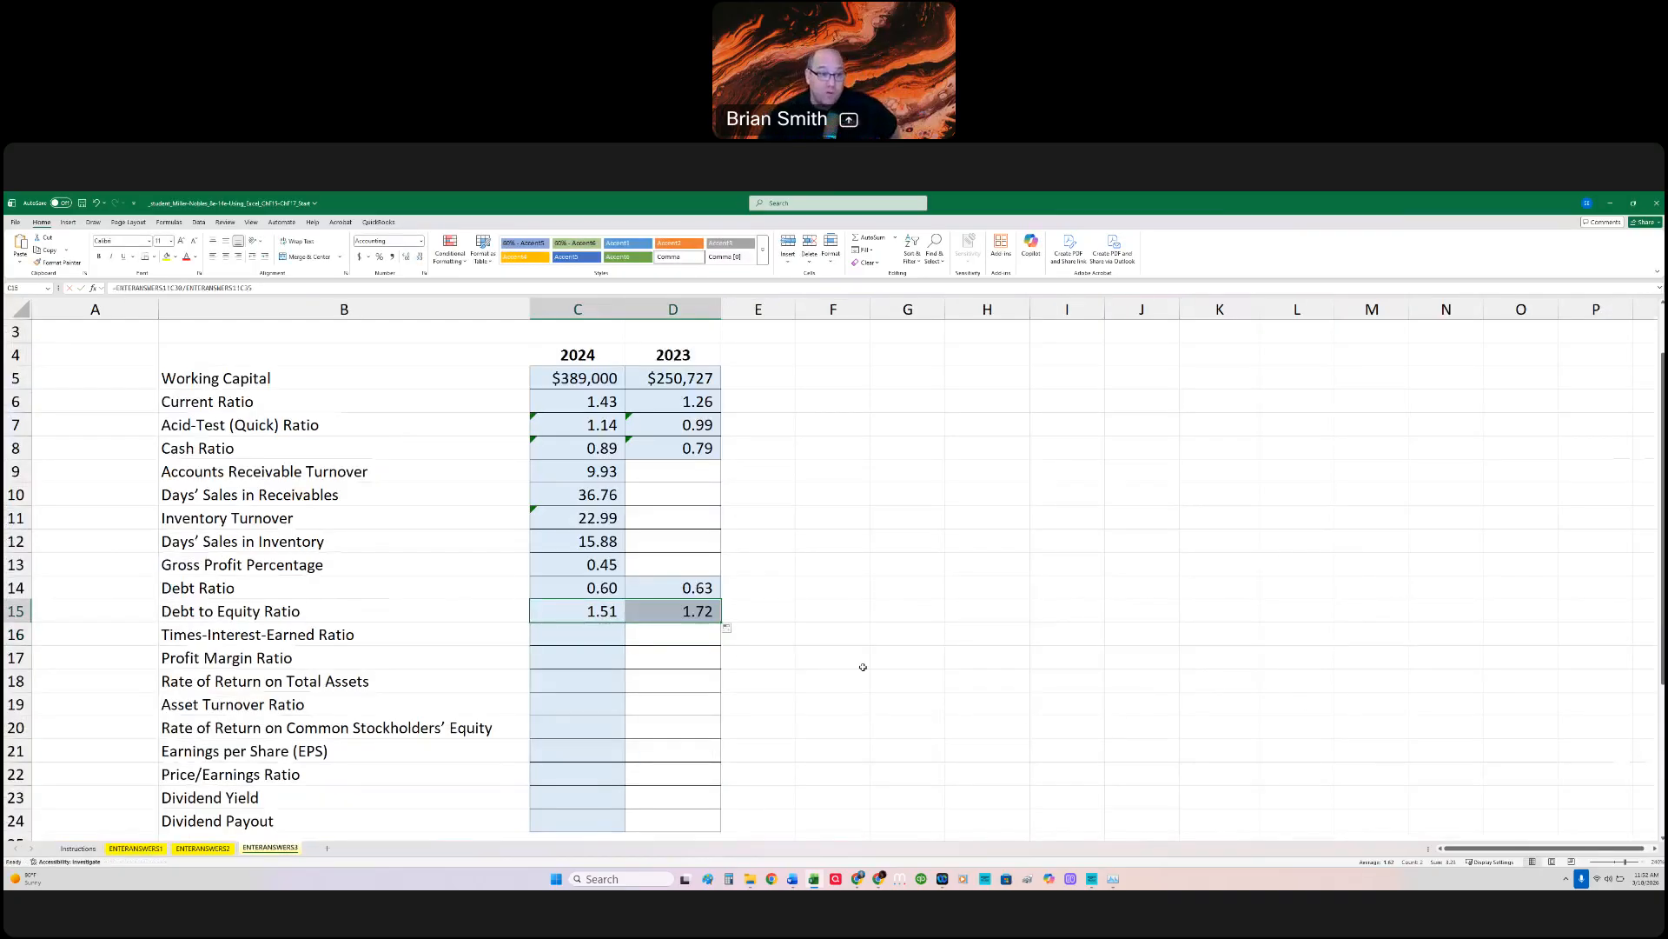
click(580, 635)
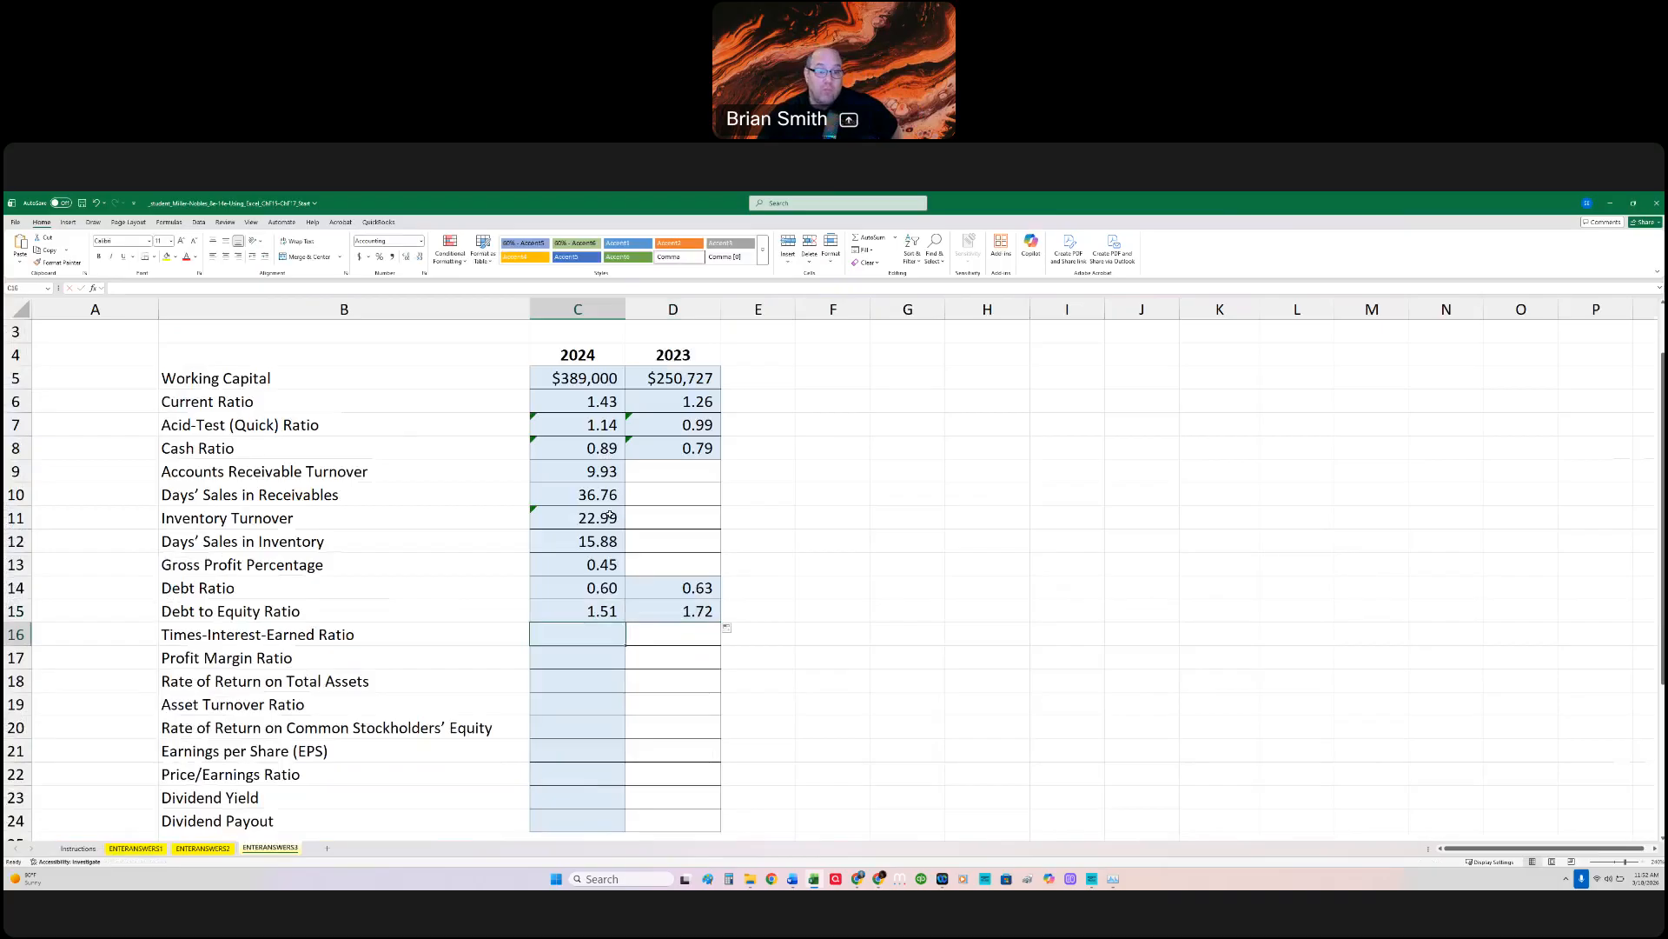
click(552, 611)
double_click(553, 611)
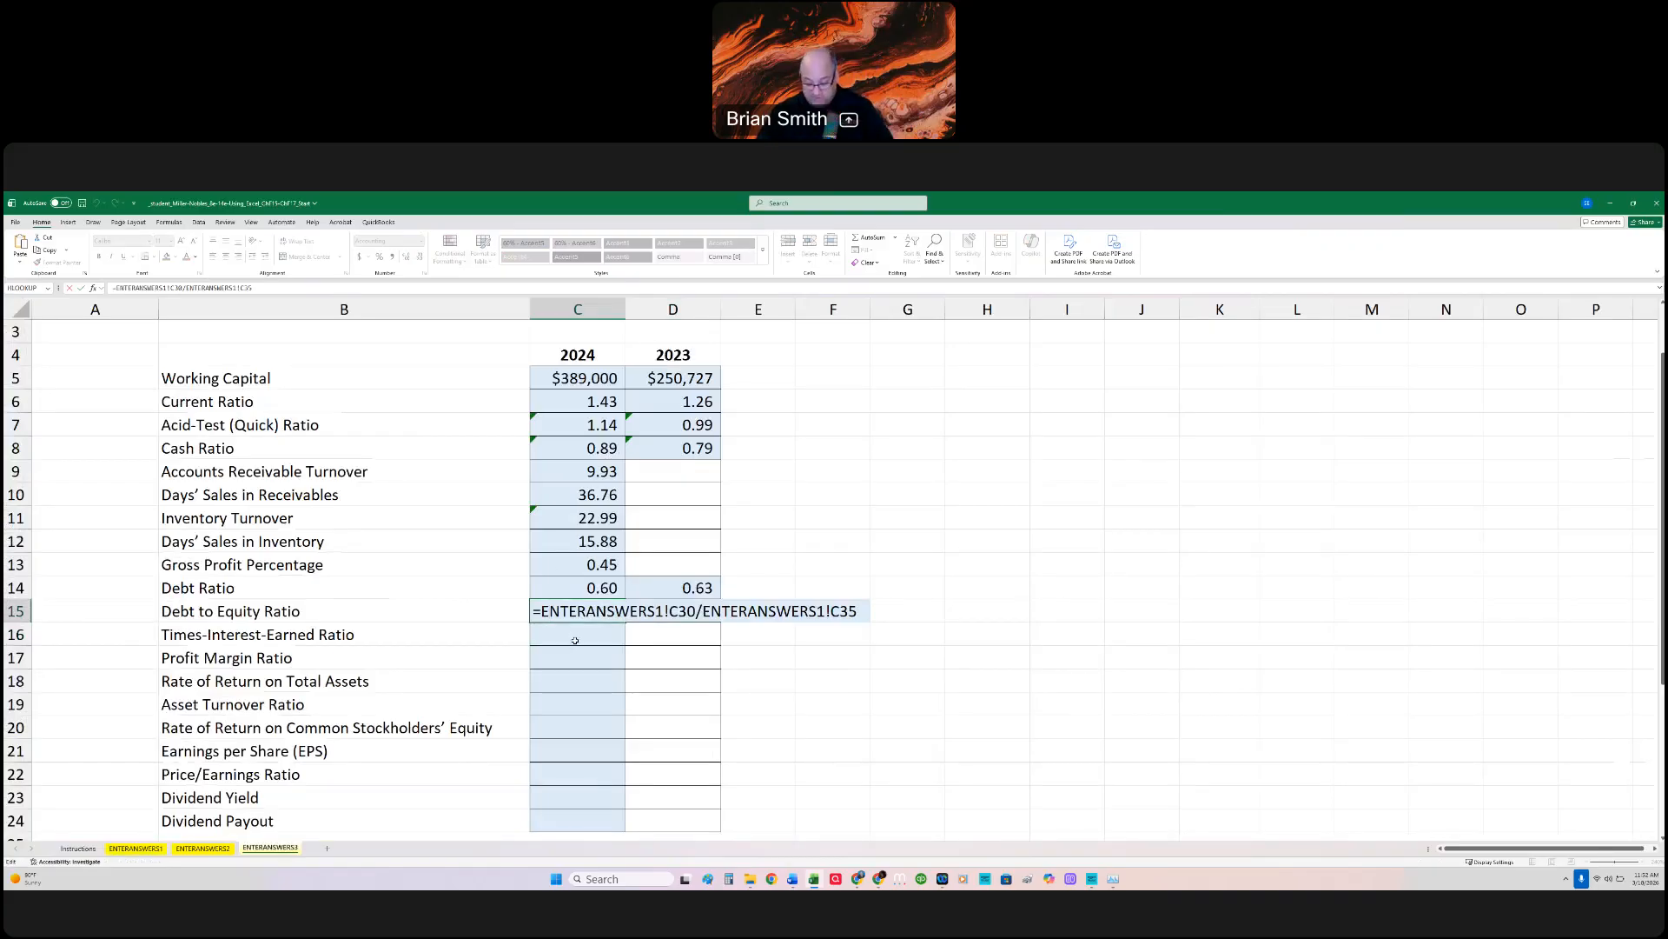
key(ctrl+Return)
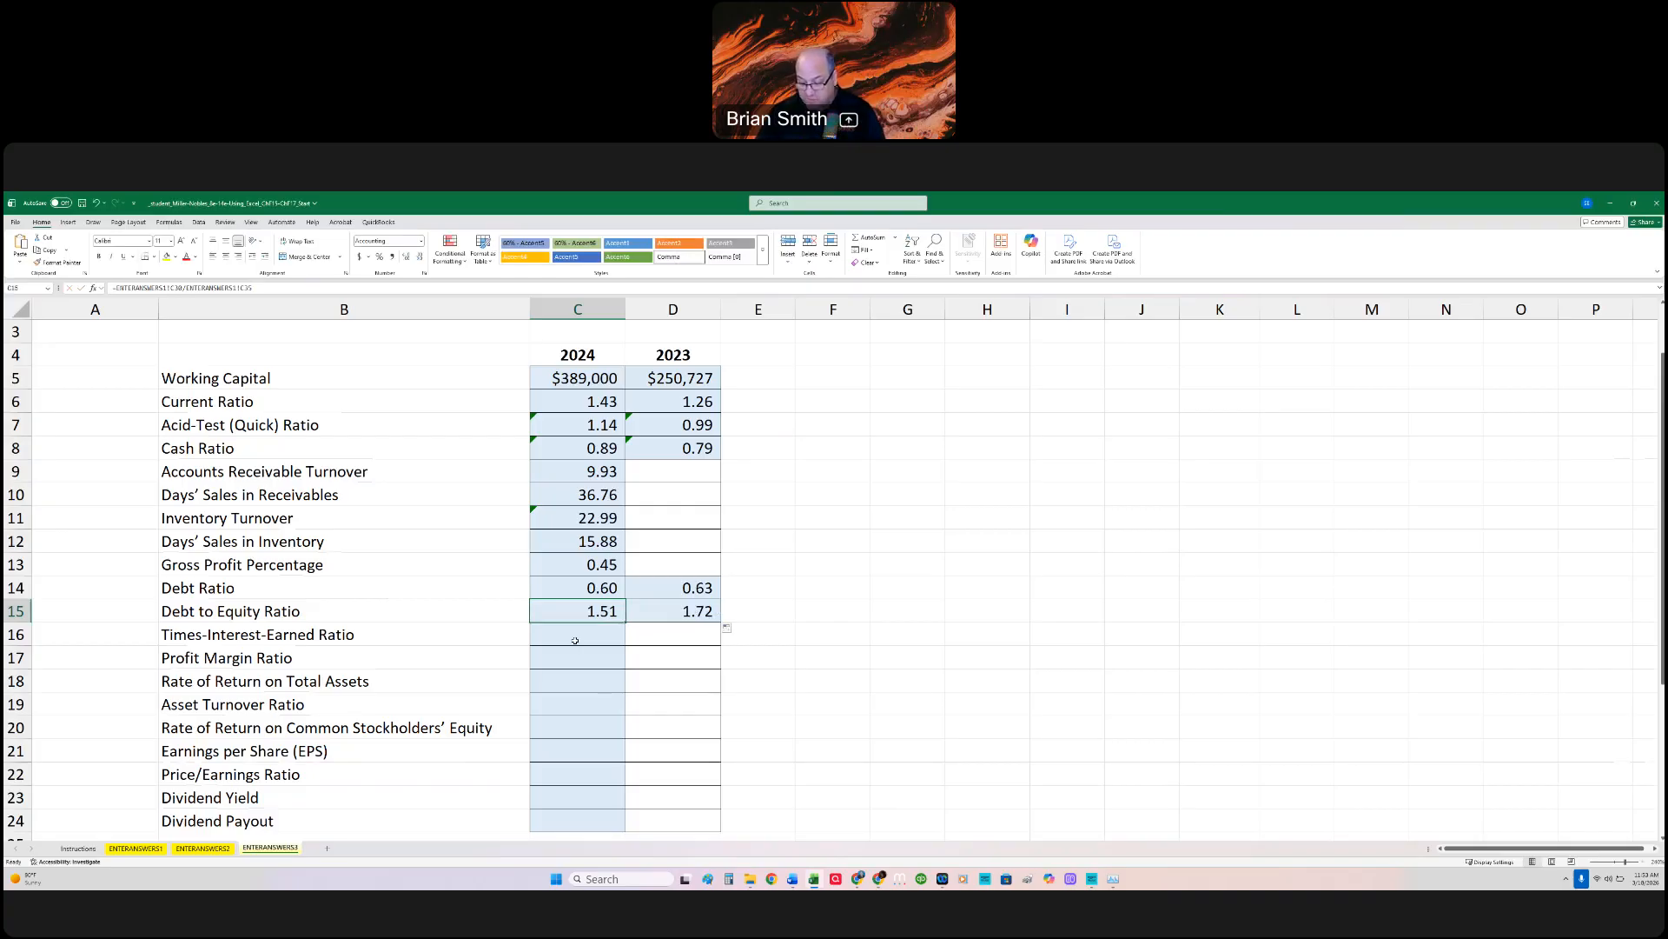
Step: Begin the Times-Interest-Earned formula in C16 with =sum(ENTERANSWERS2!C17,ENTERANSWERS2!C16,ENTERANSWERS2!C14, adding Net Income, Income Tax Expense and Interest Expense
click(576, 637)
text(=)
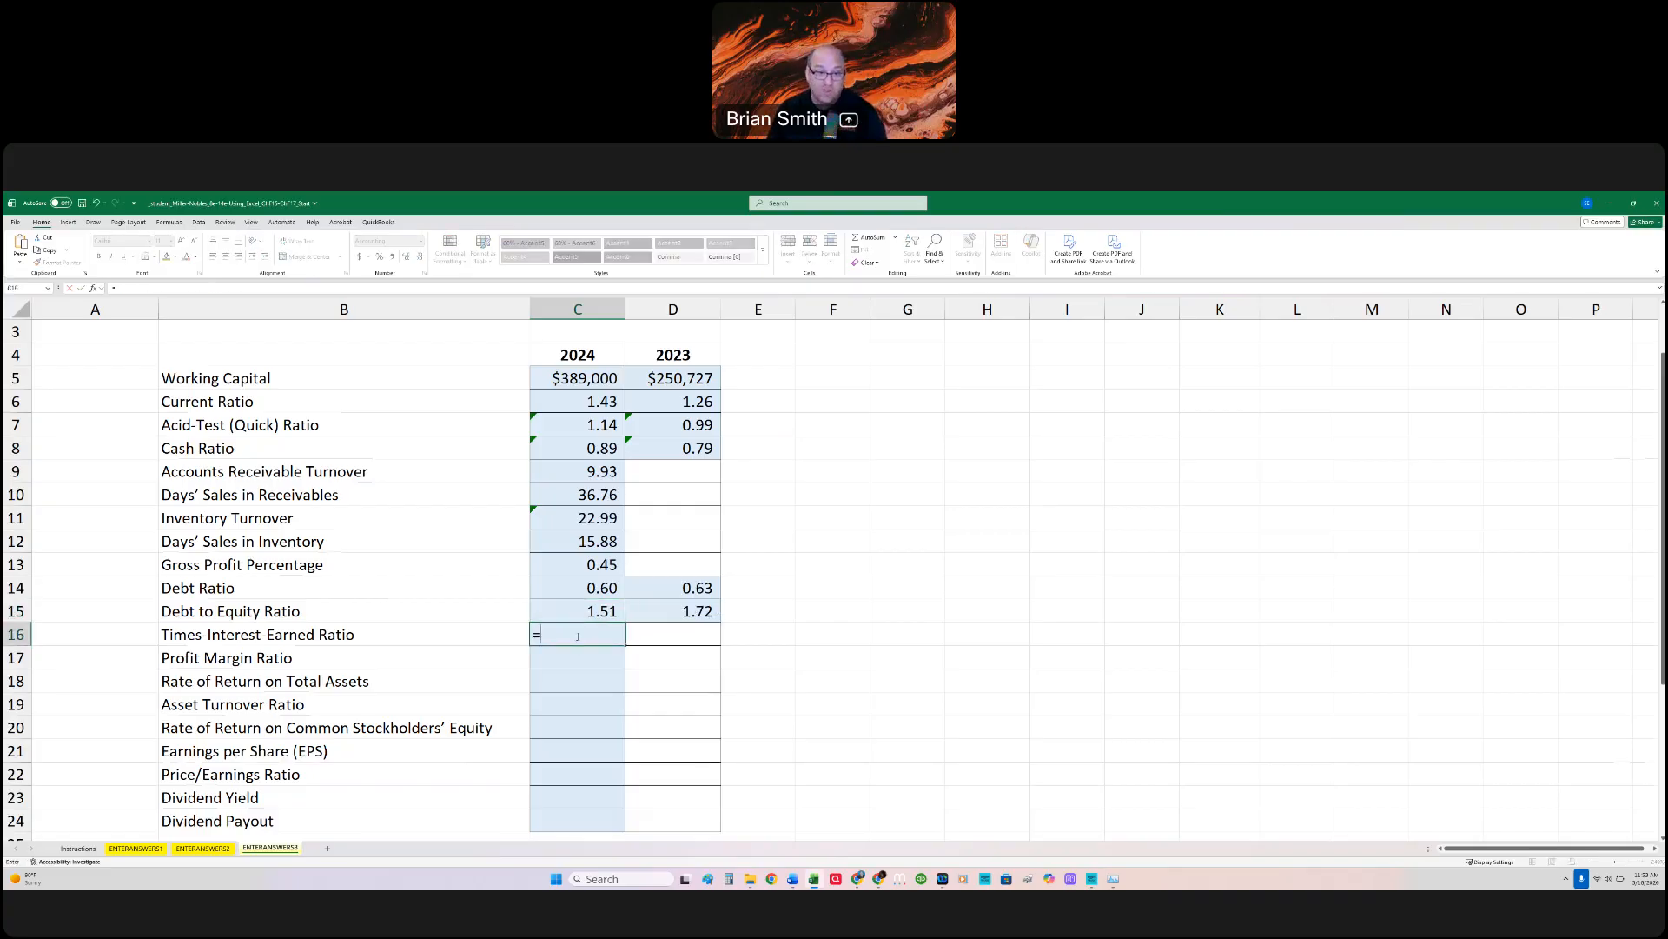
text(sum()
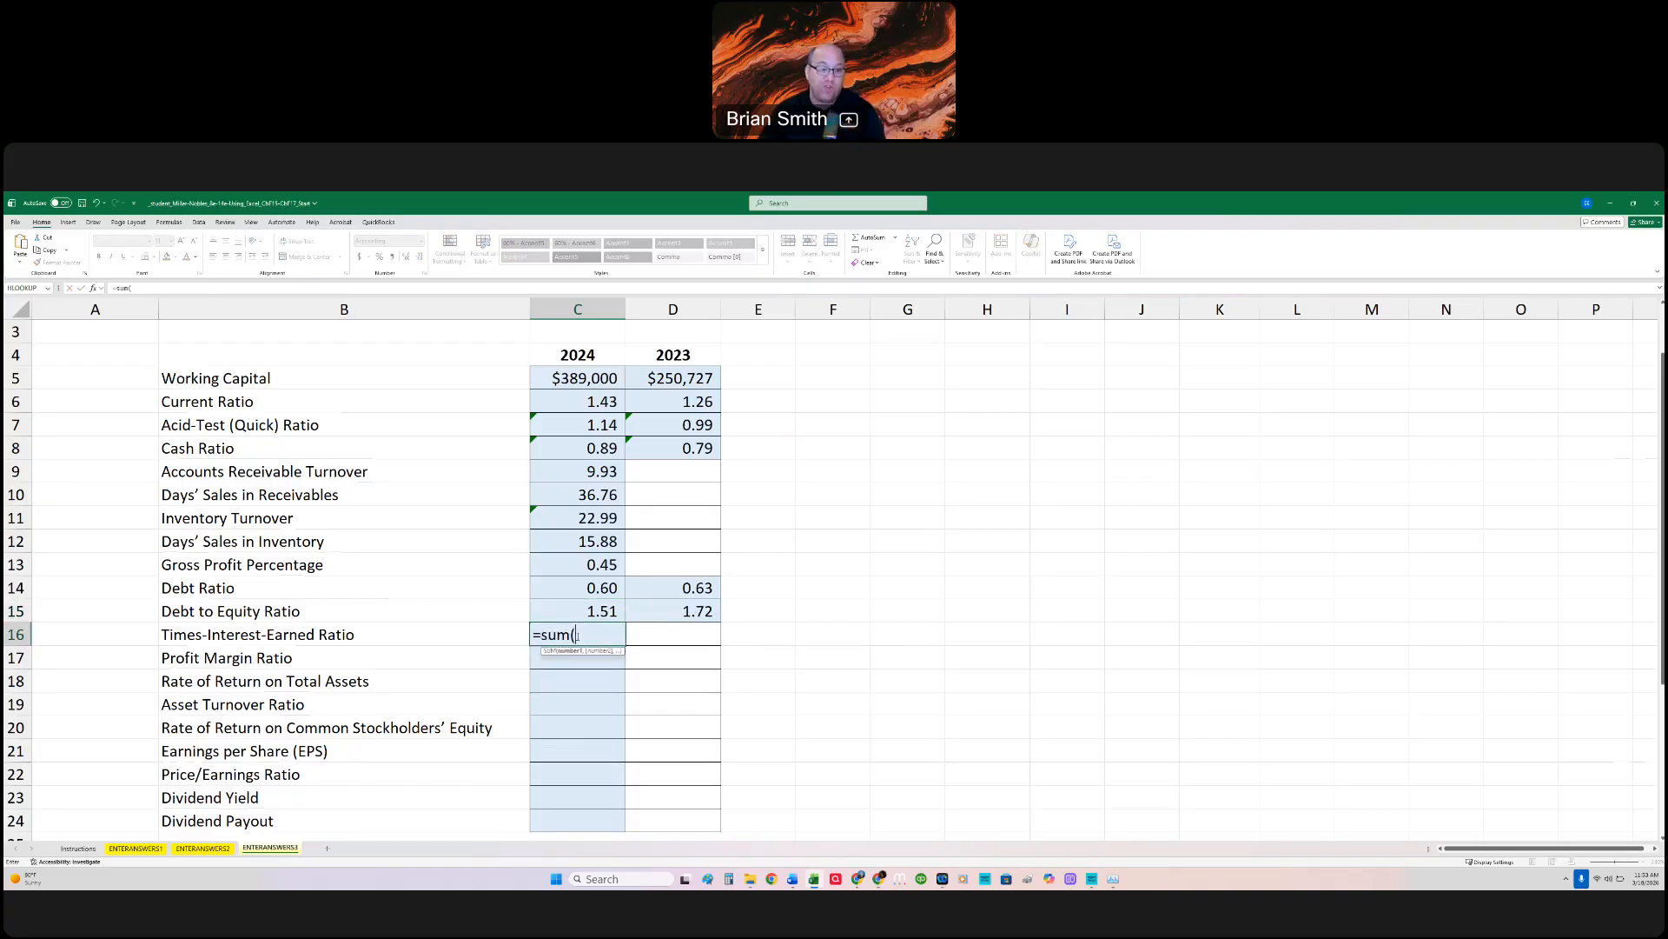
click(138, 848)
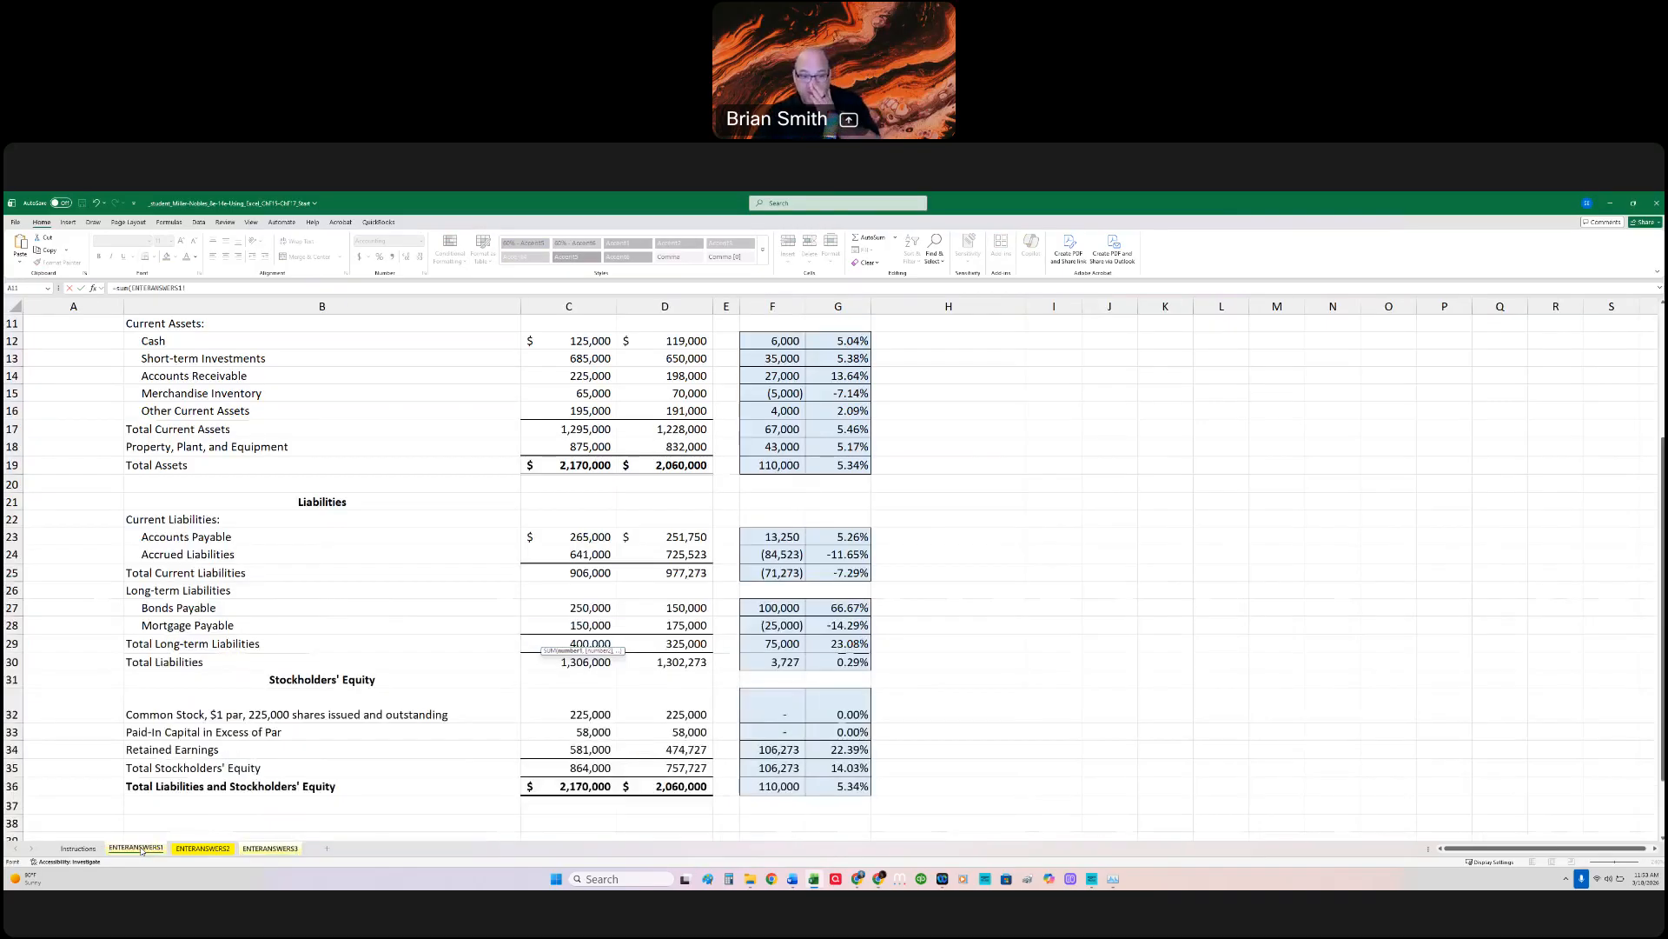
click(201, 848)
click(474, 745)
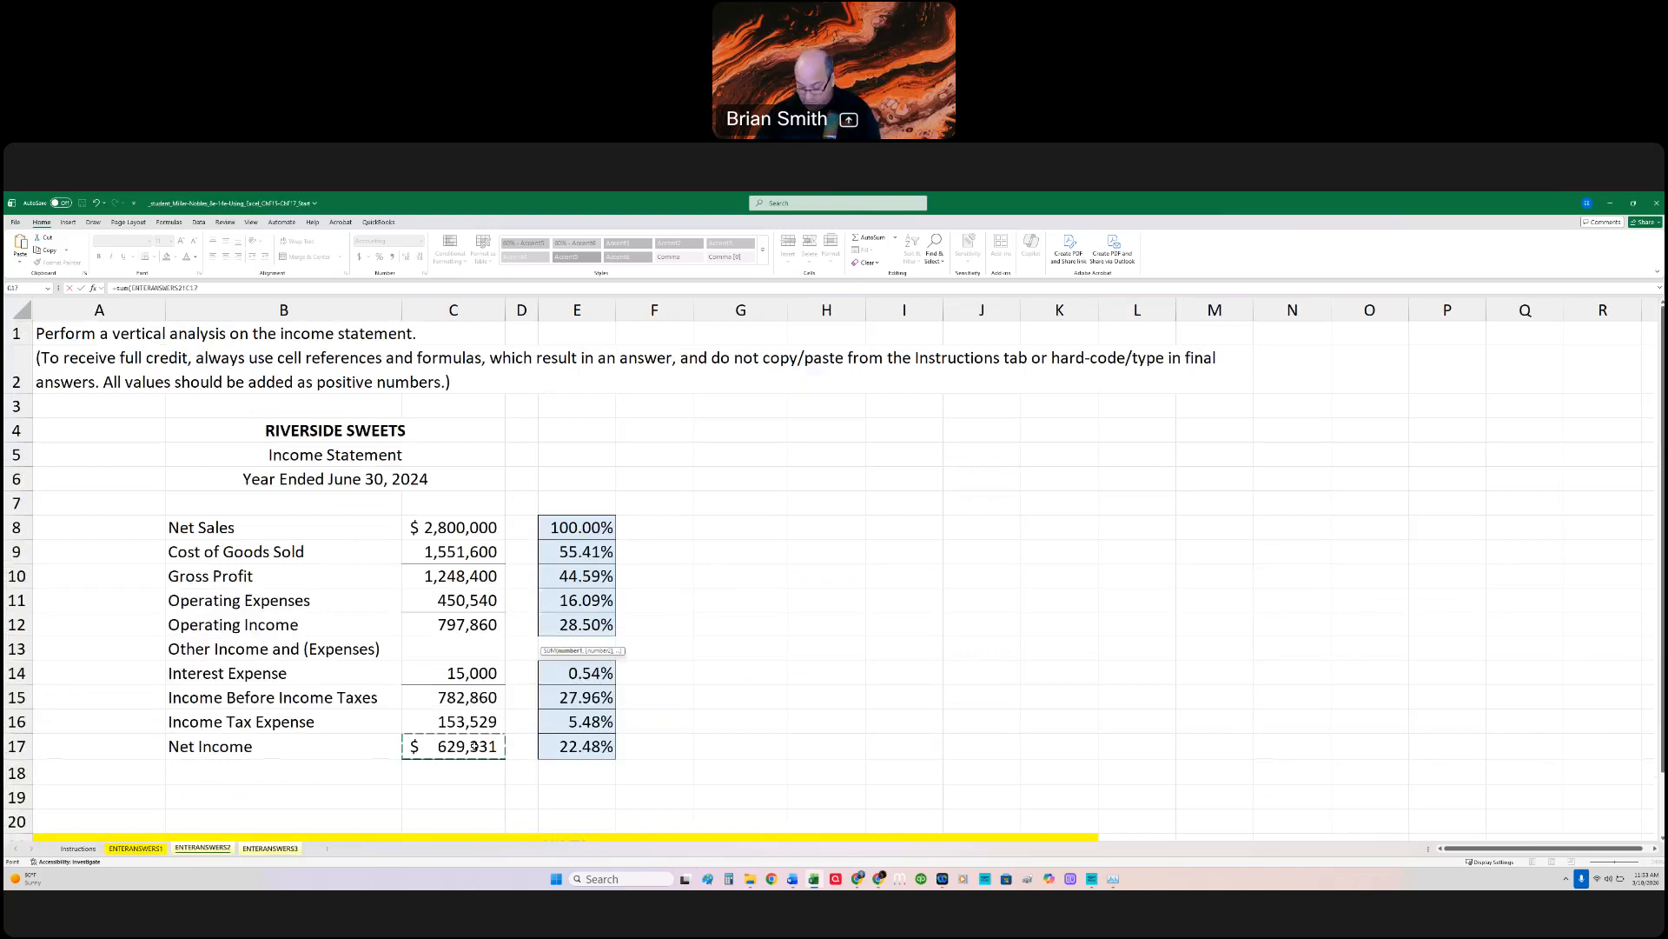
text(,)
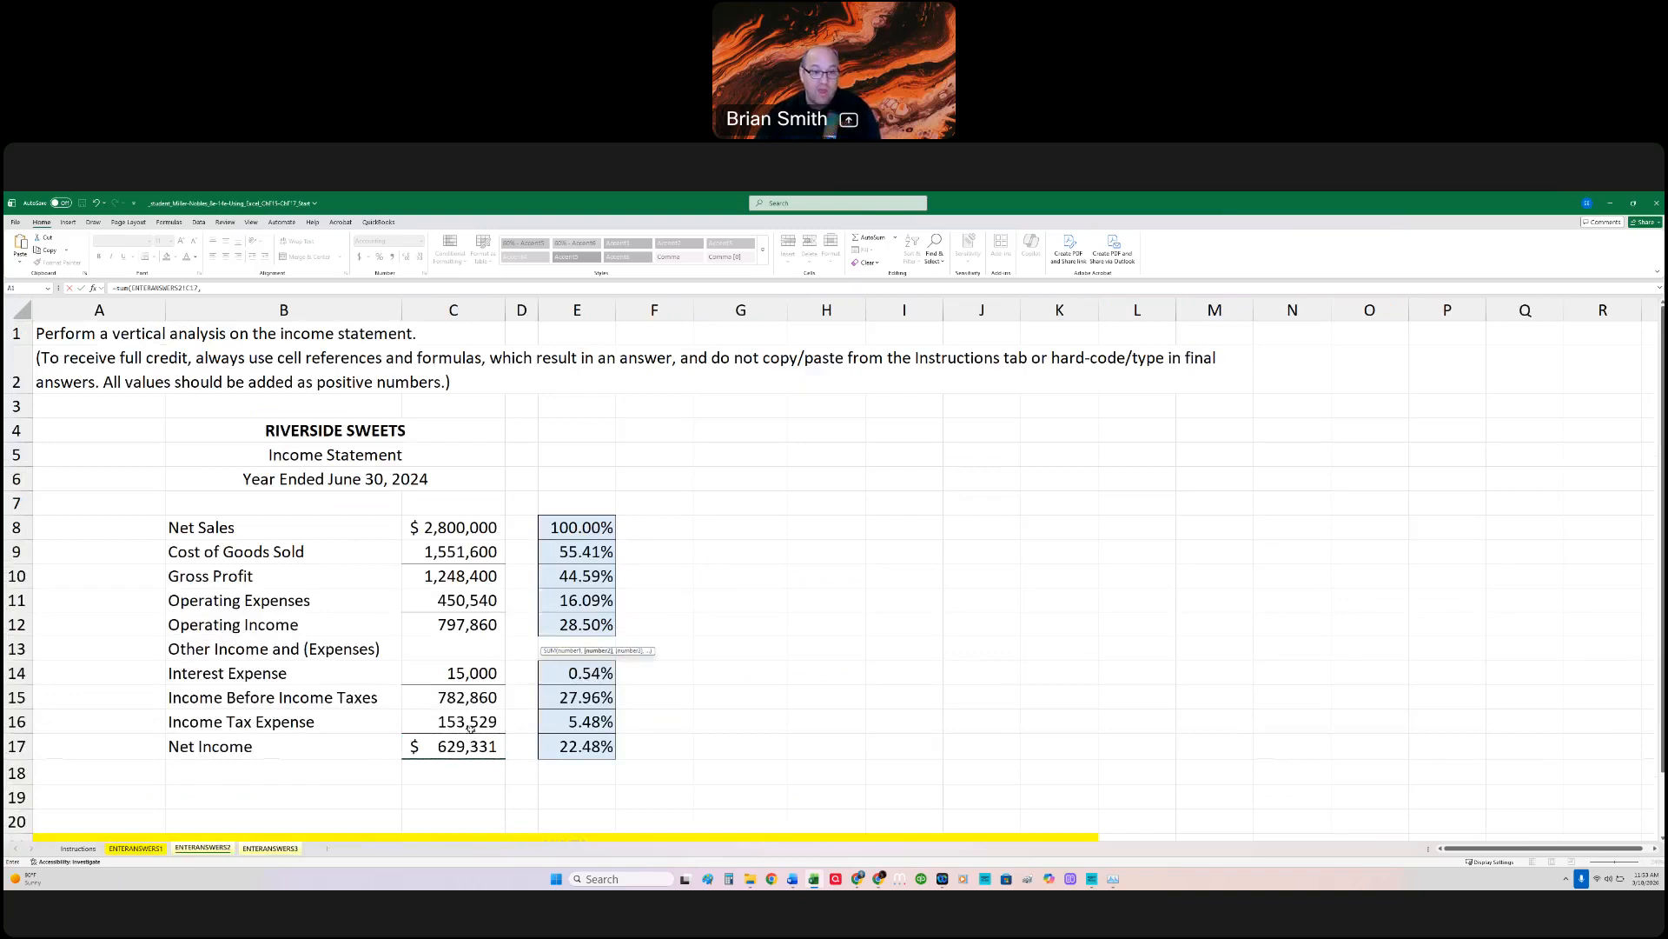
click(469, 722)
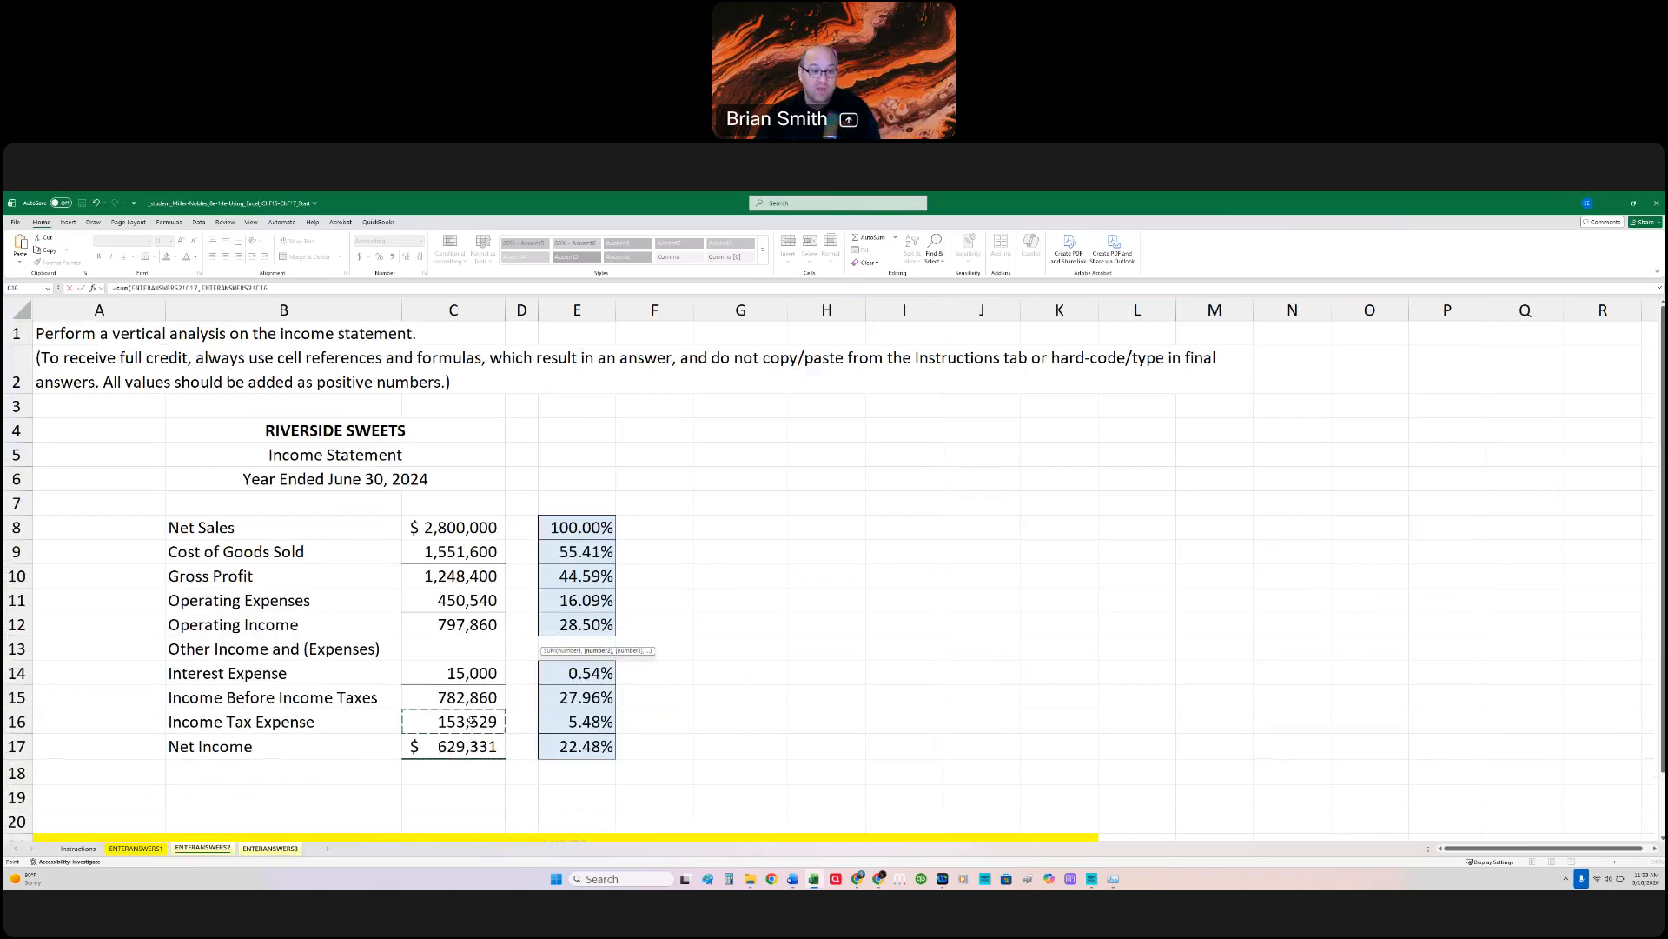
text(,)
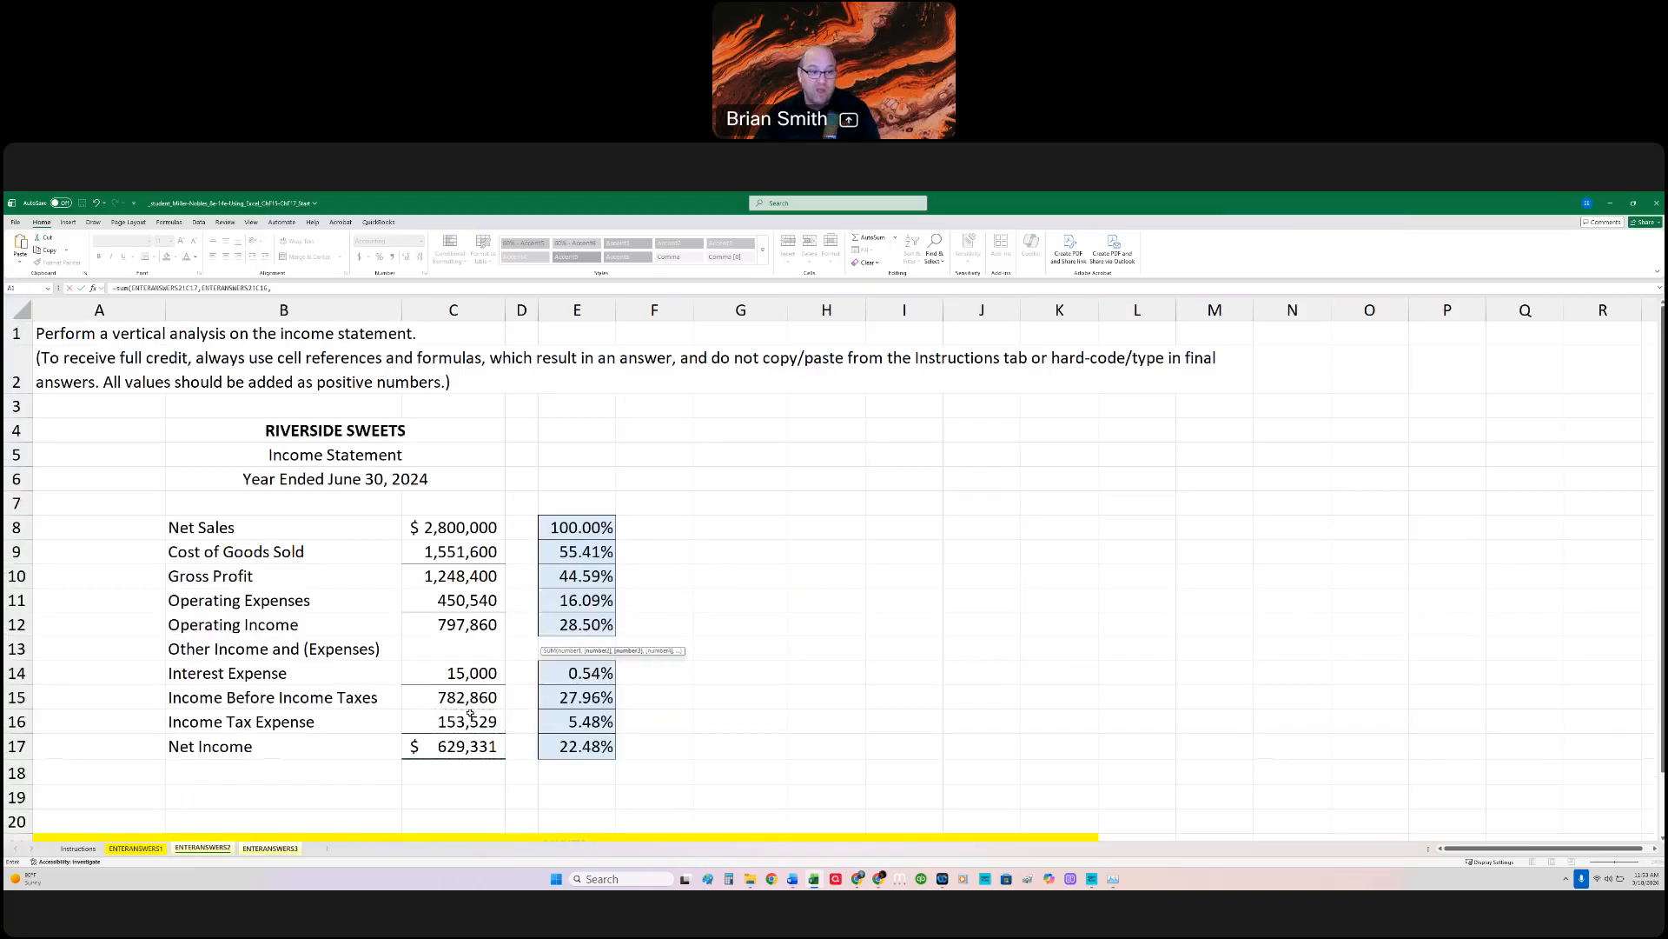
click(478, 673)
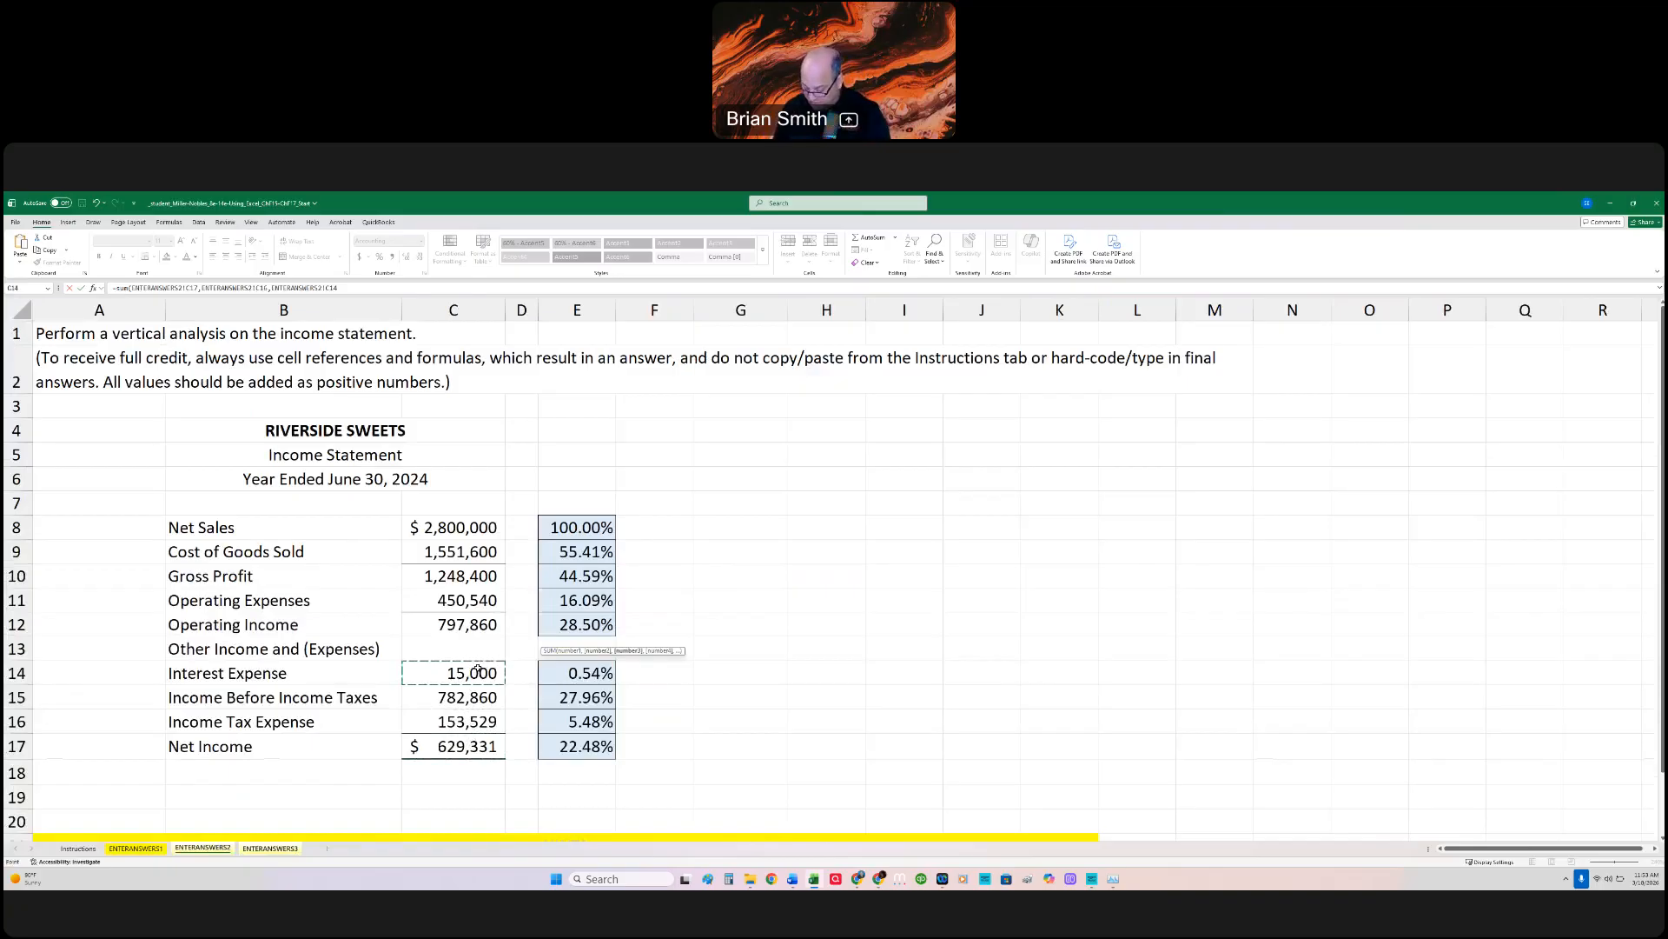
Step: Complete the C16 formula with )/ENTERANSWERS2!C14, dividing by Interest Expense, check it, and select the Profit Margin Ratio cell C17
text()/ENTERANSWERS2!C14)
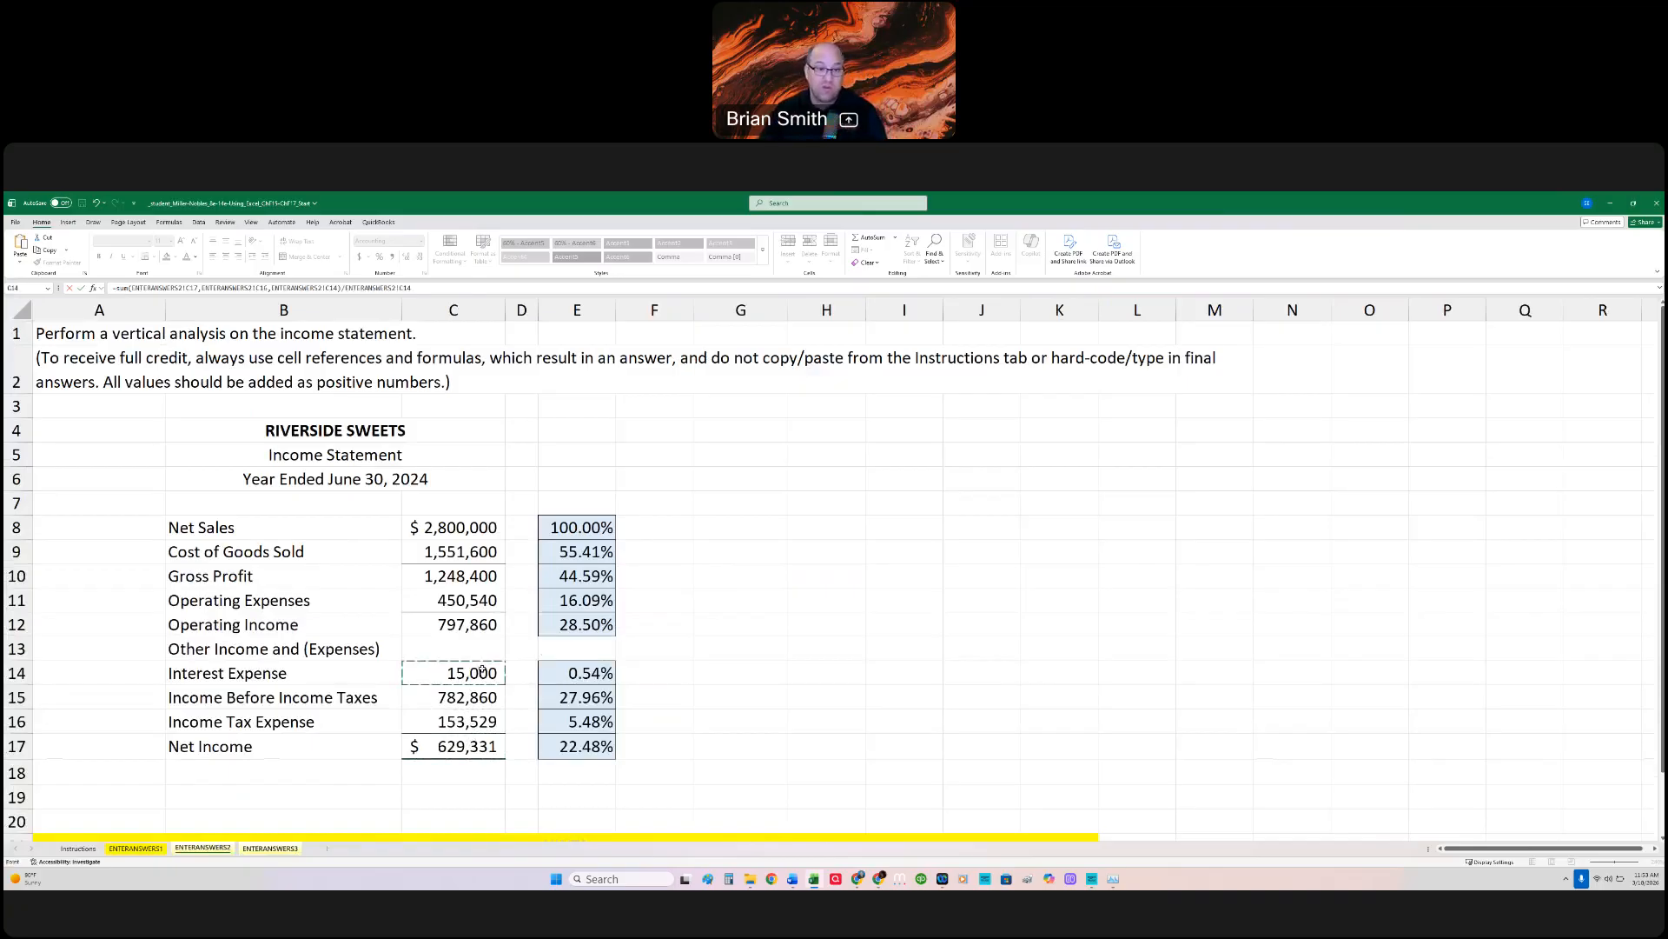
click(483, 668)
key(Return)
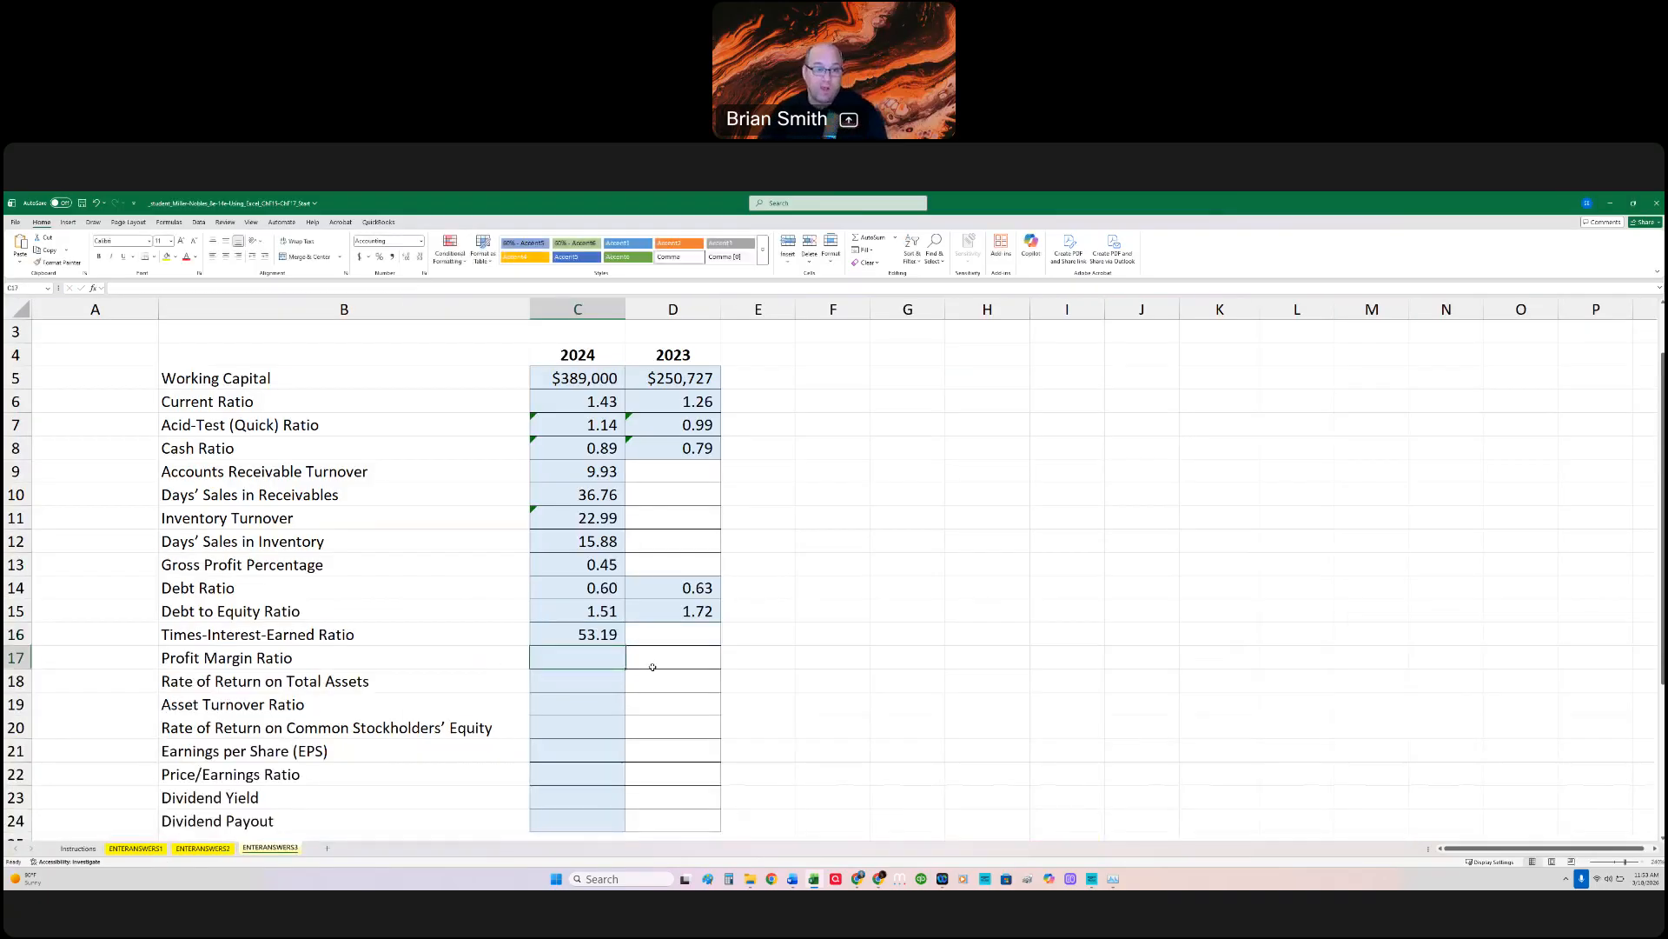
key(Up)
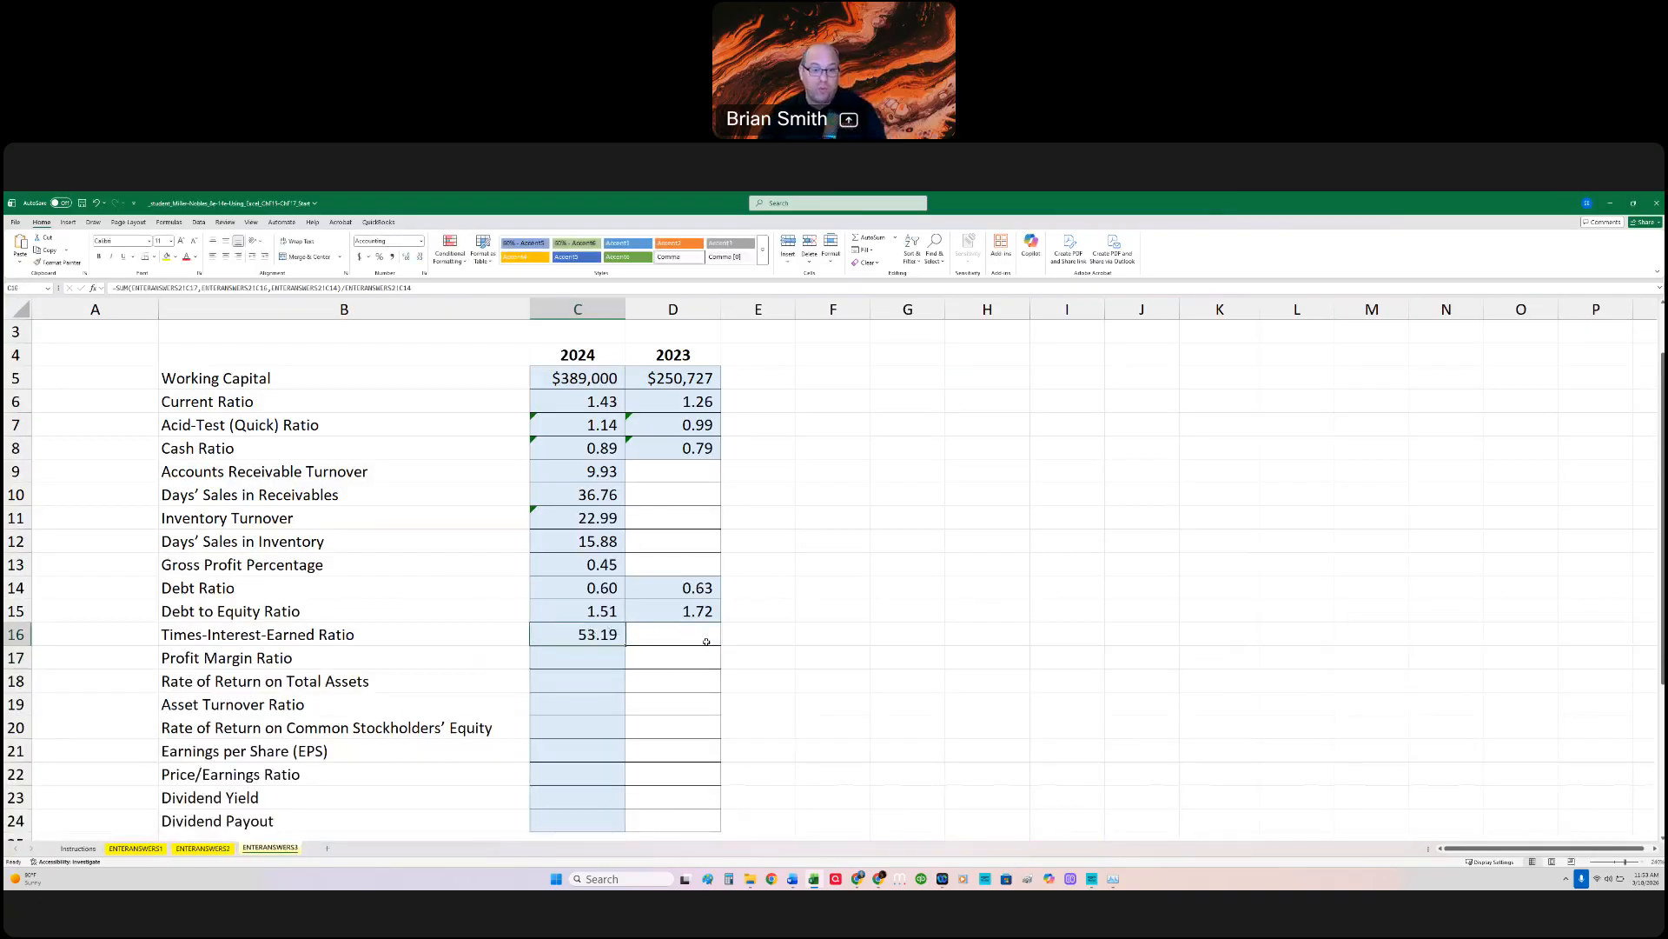
click(592, 655)
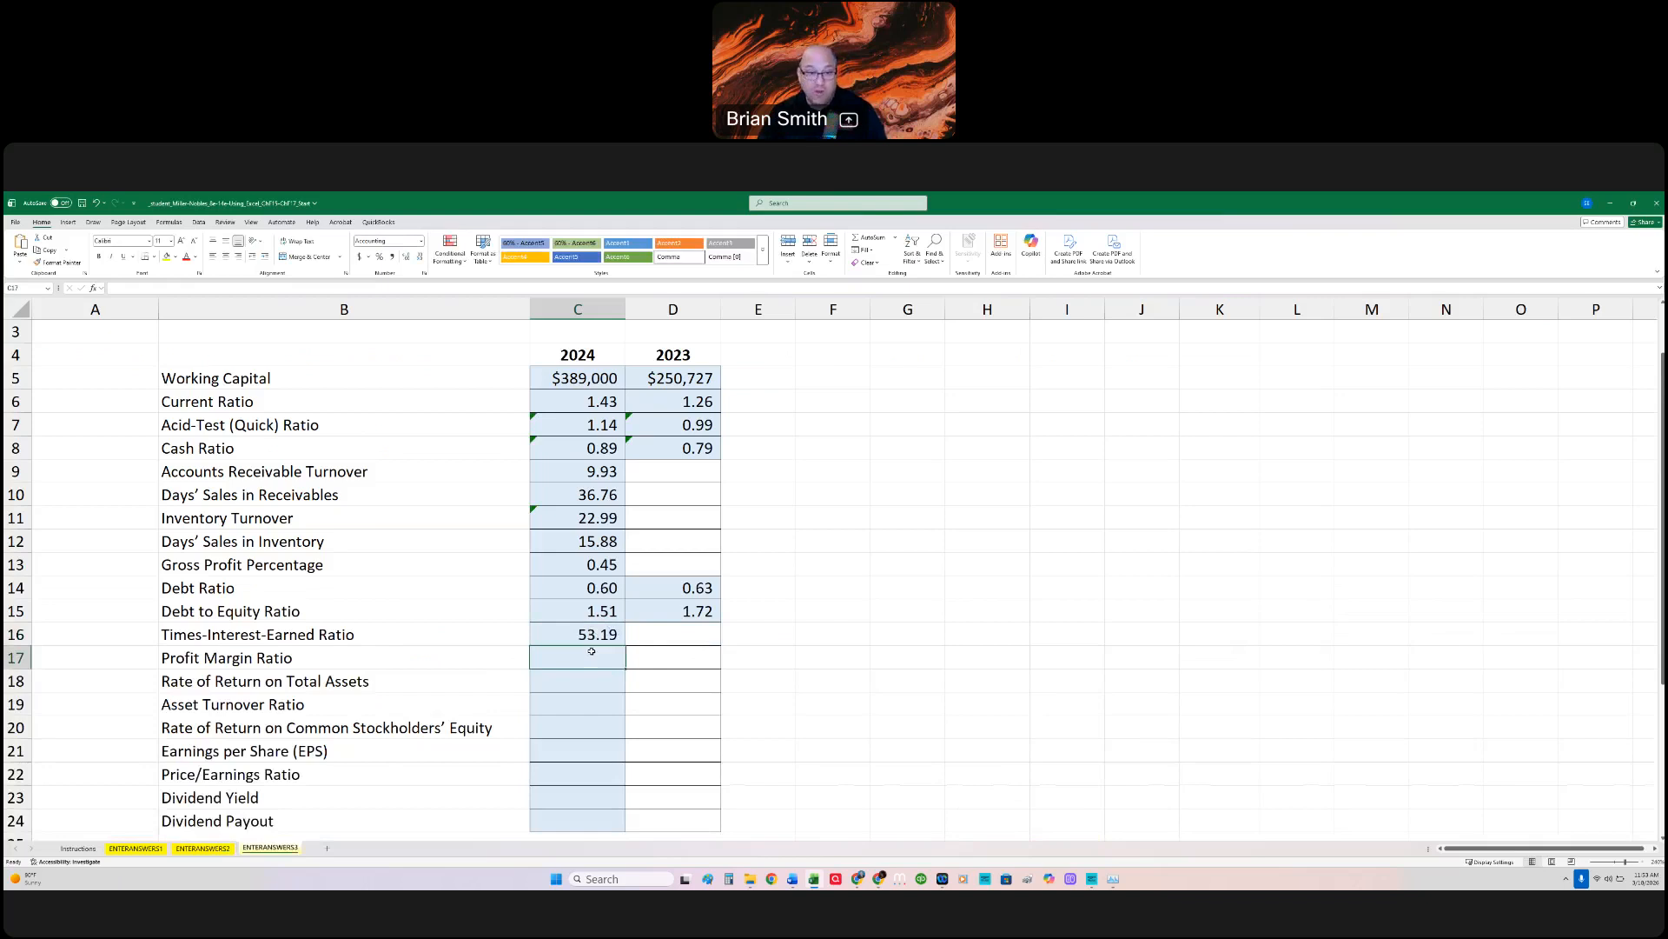
Step: Review the C16 formula, and calculate the 2024 Profit Margin Ratio in C17 with =ENTERANSWERS2!C17/ENTERANSWERS2!C8, dividing Net Income by Net Sales
double_click(589, 636)
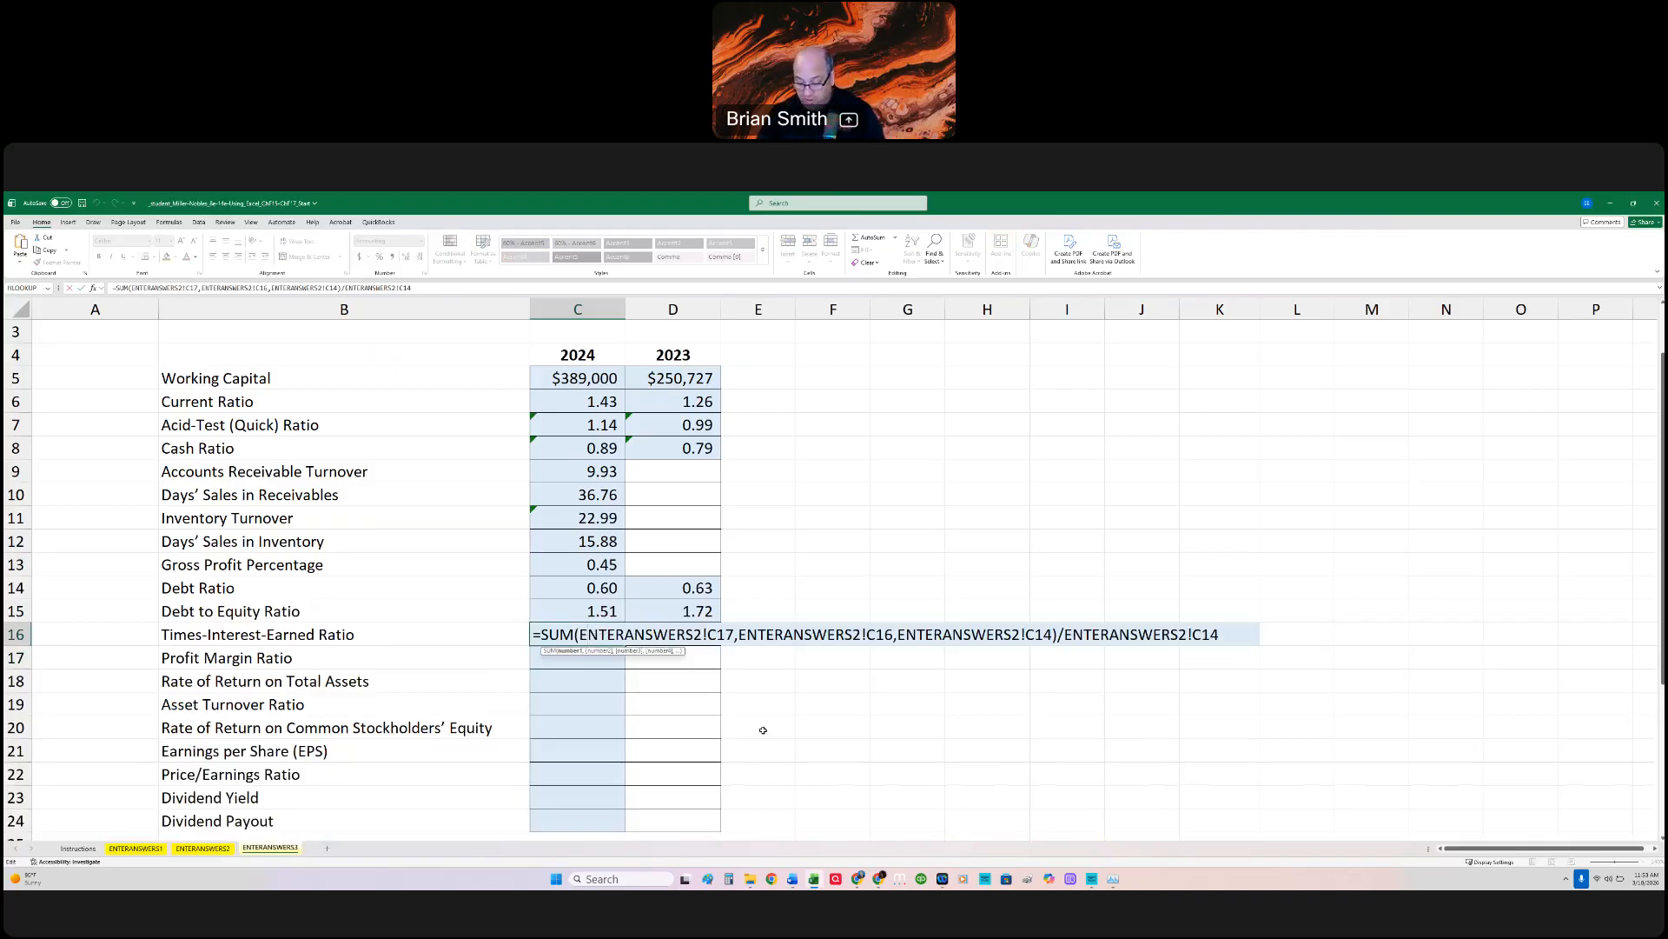
key(Return)
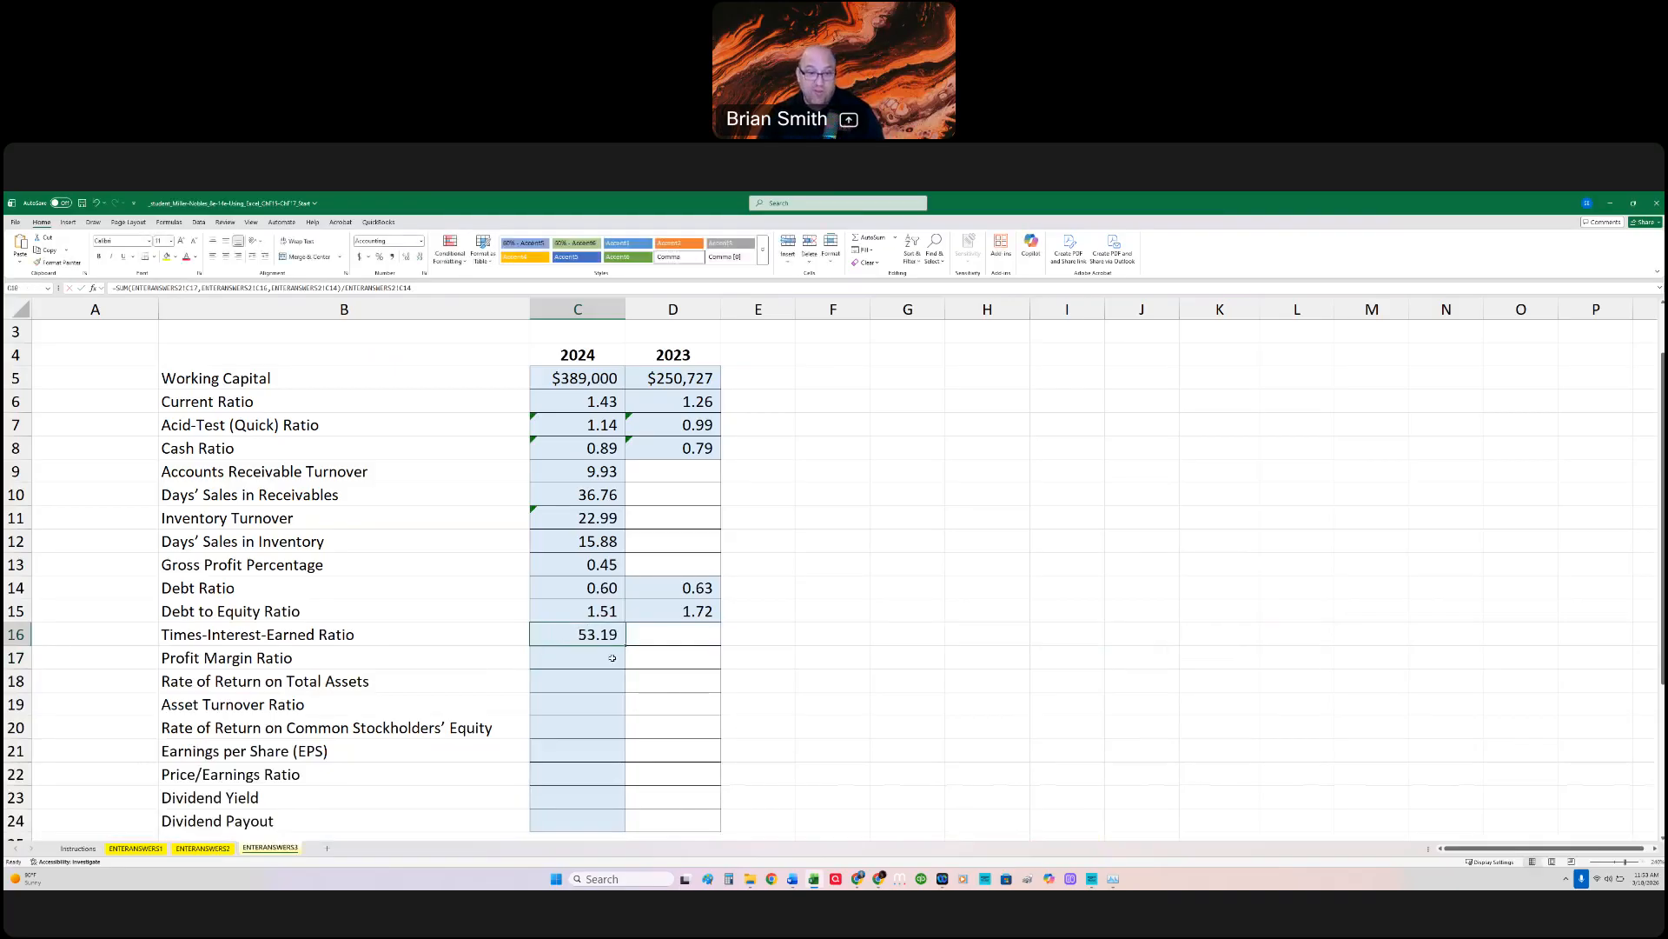
text(=)
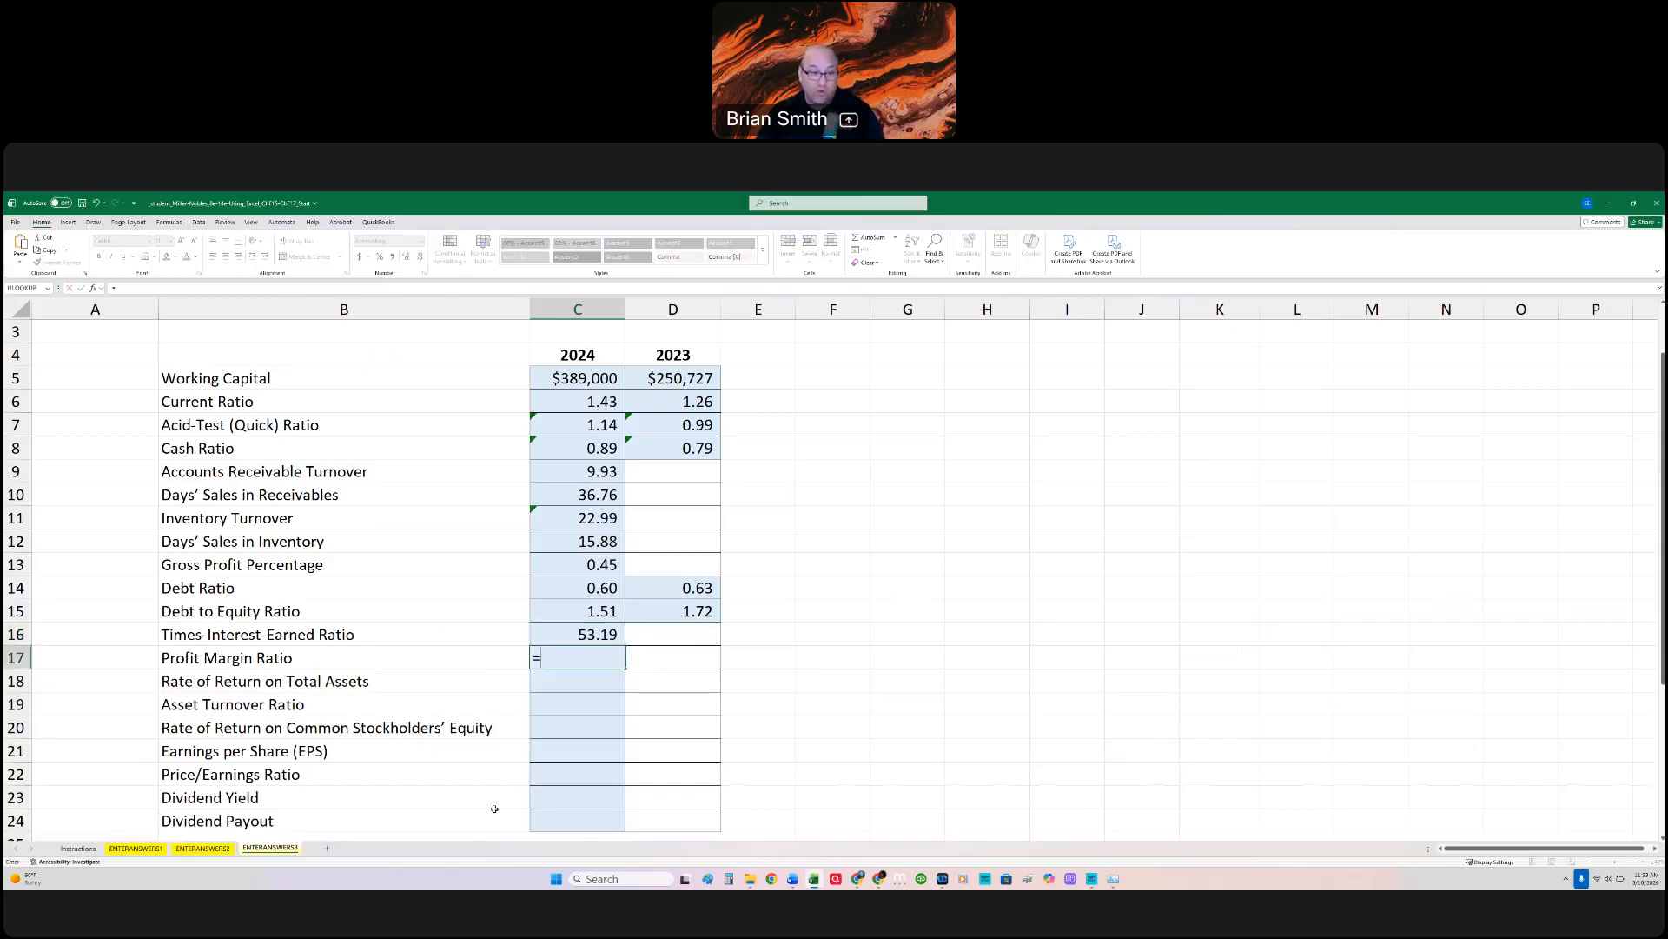
click(213, 848)
click(449, 745)
text(/)
click(453, 526)
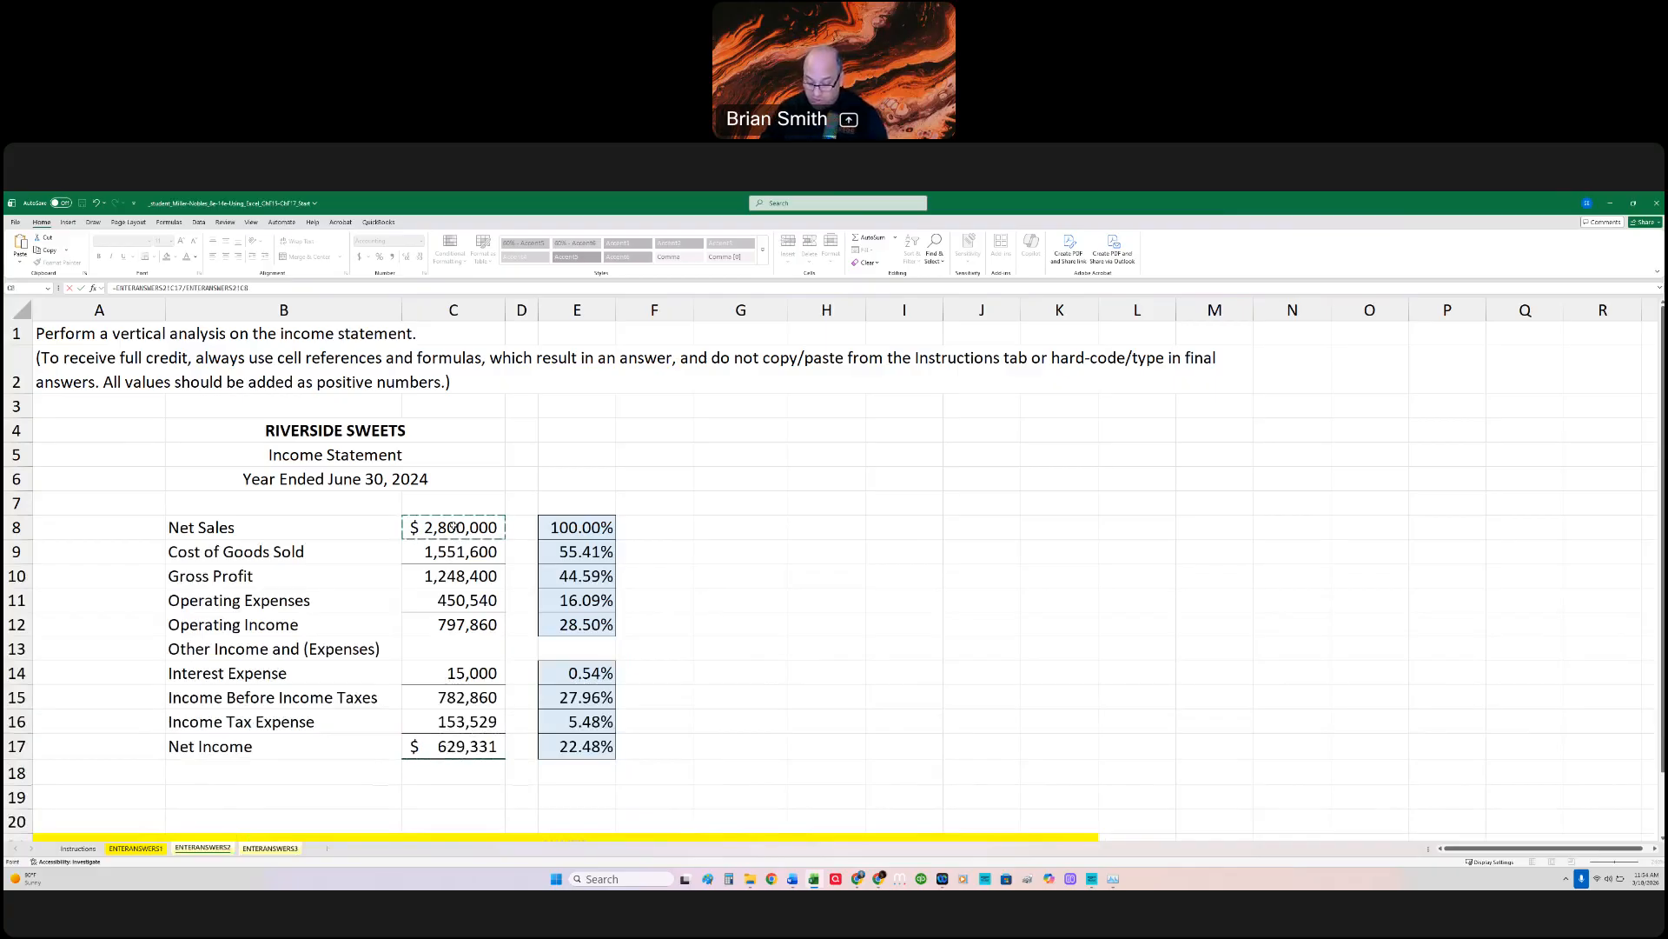
key(Return)
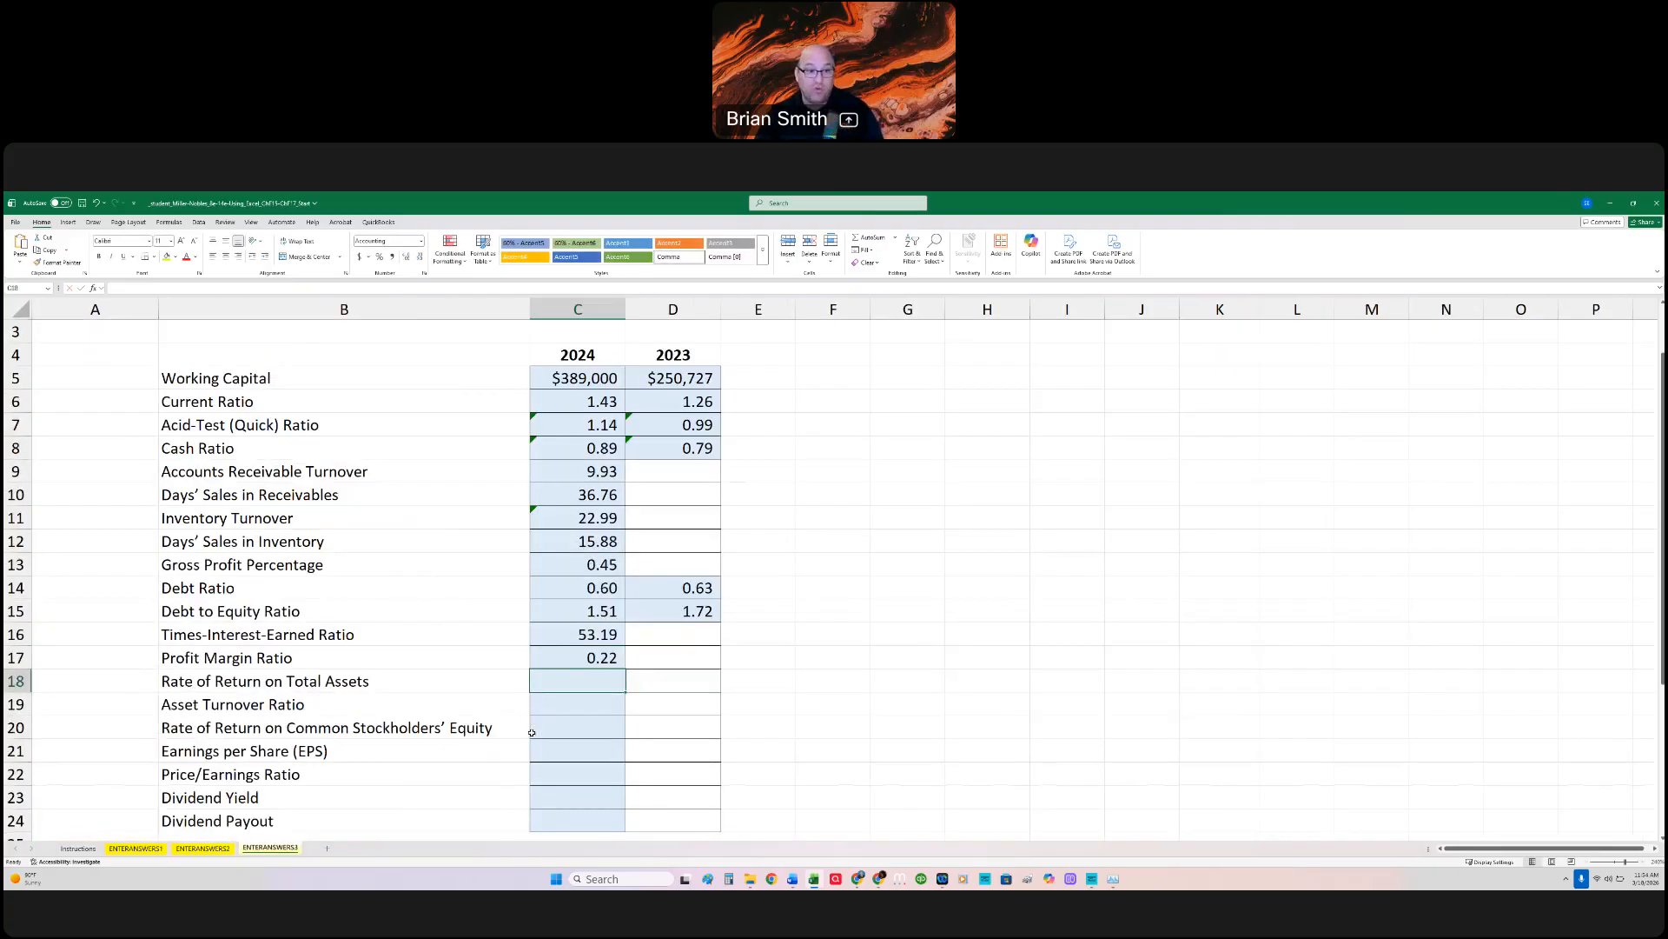
double_click(585, 658)
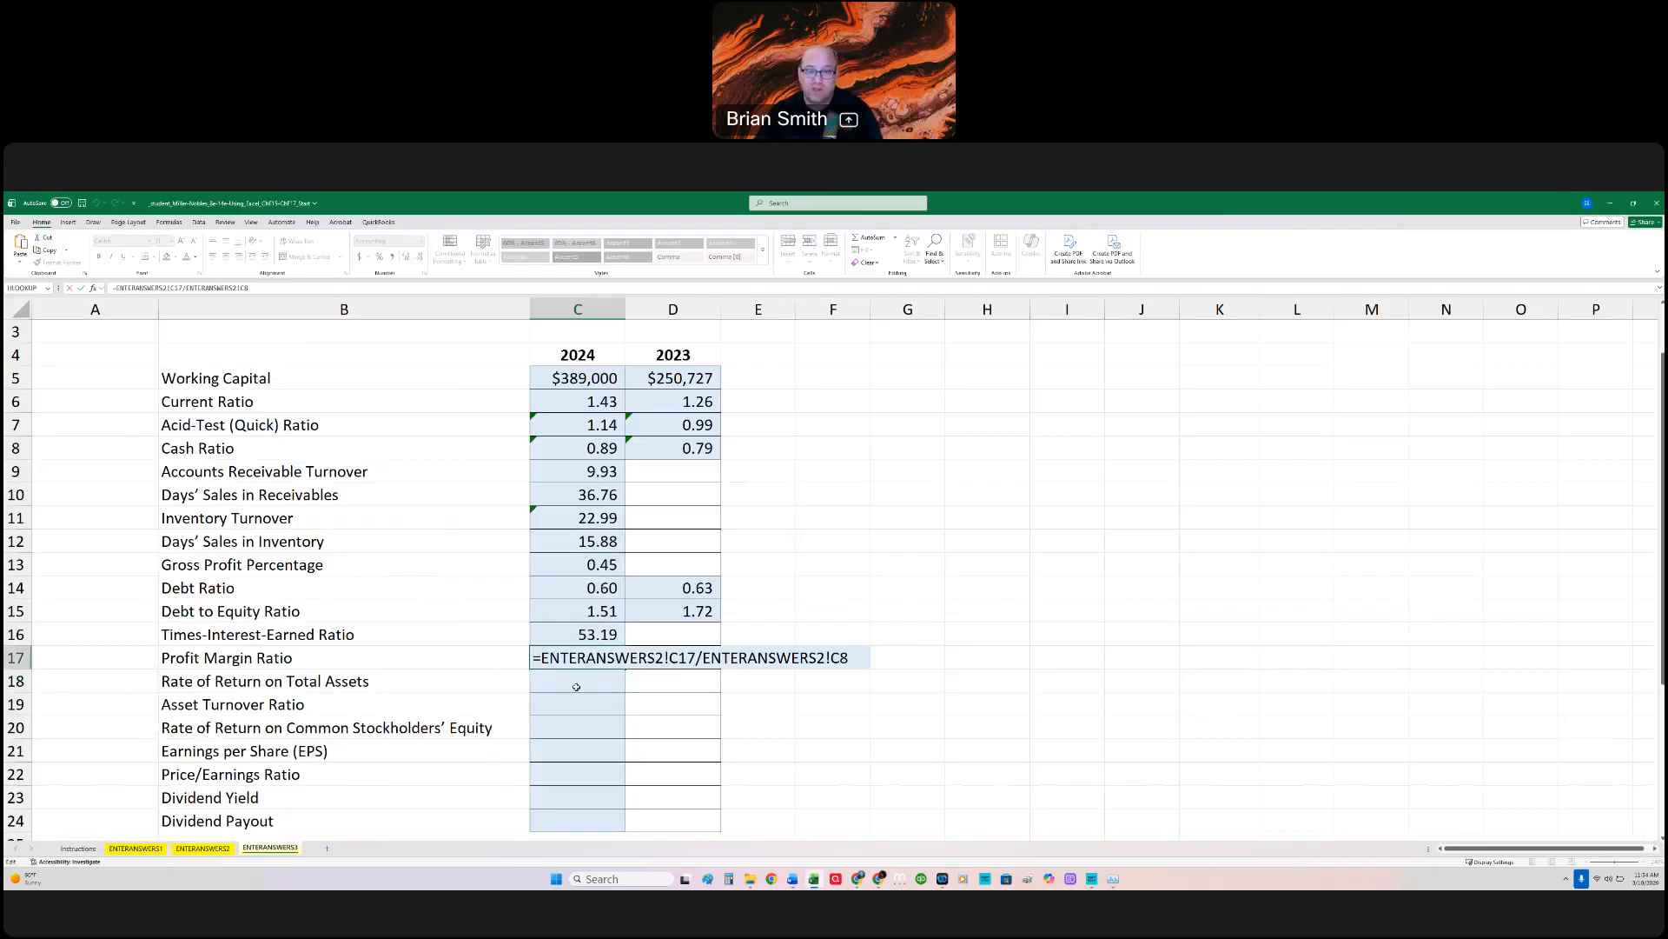
key(Return)
text(=)
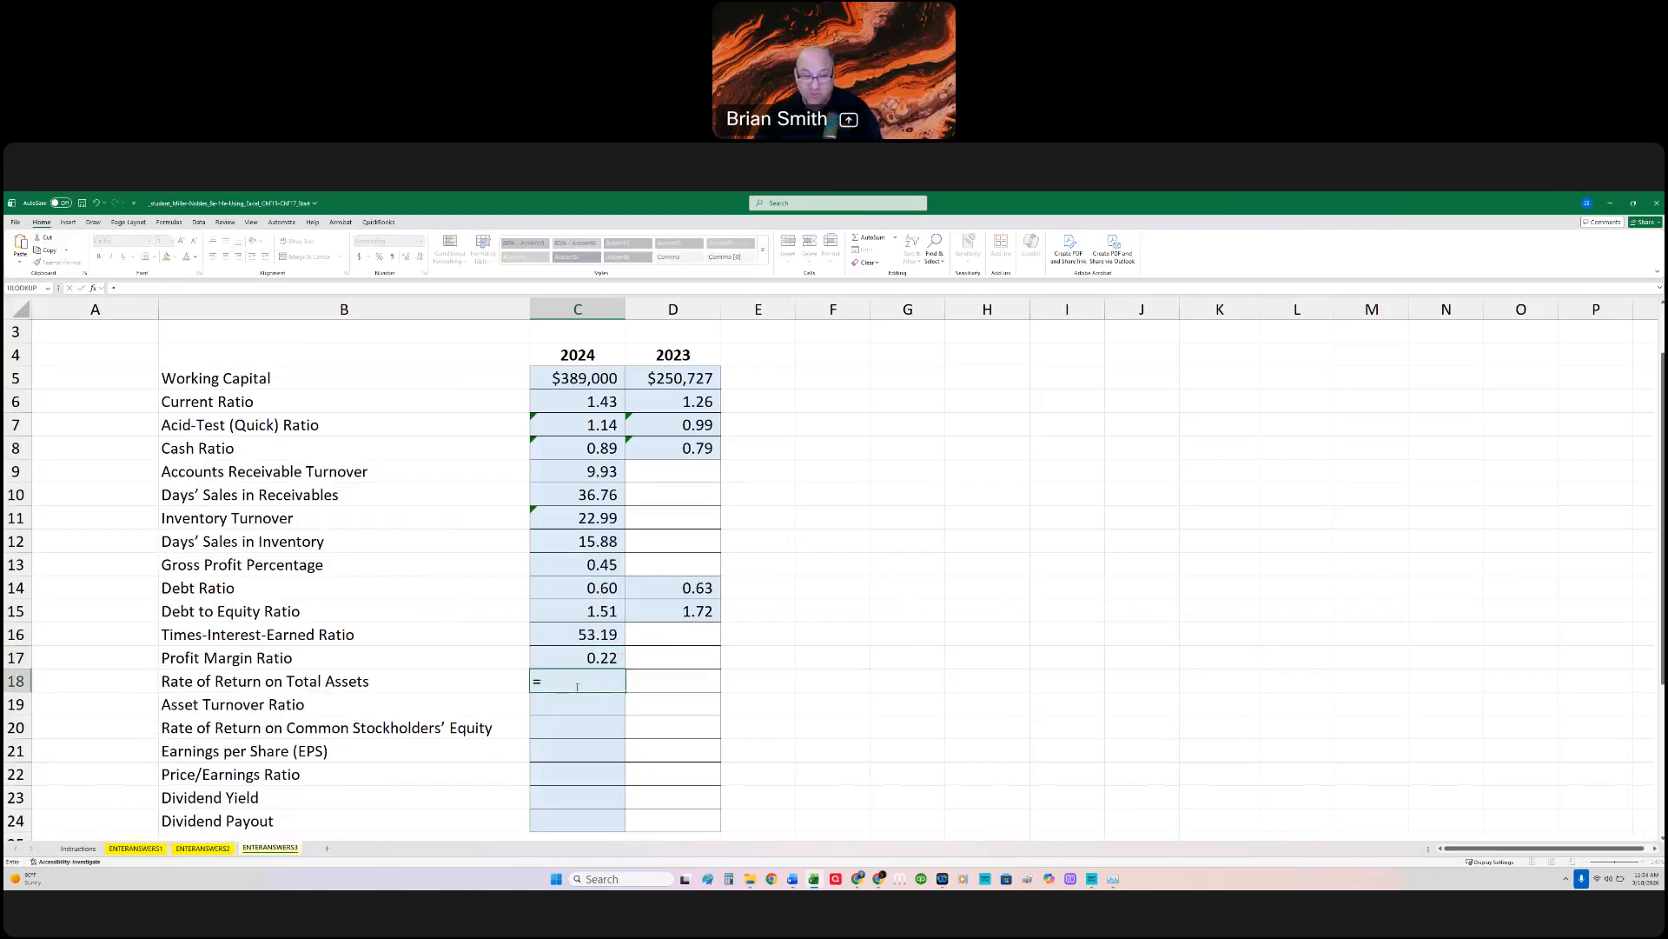
click(213, 848)
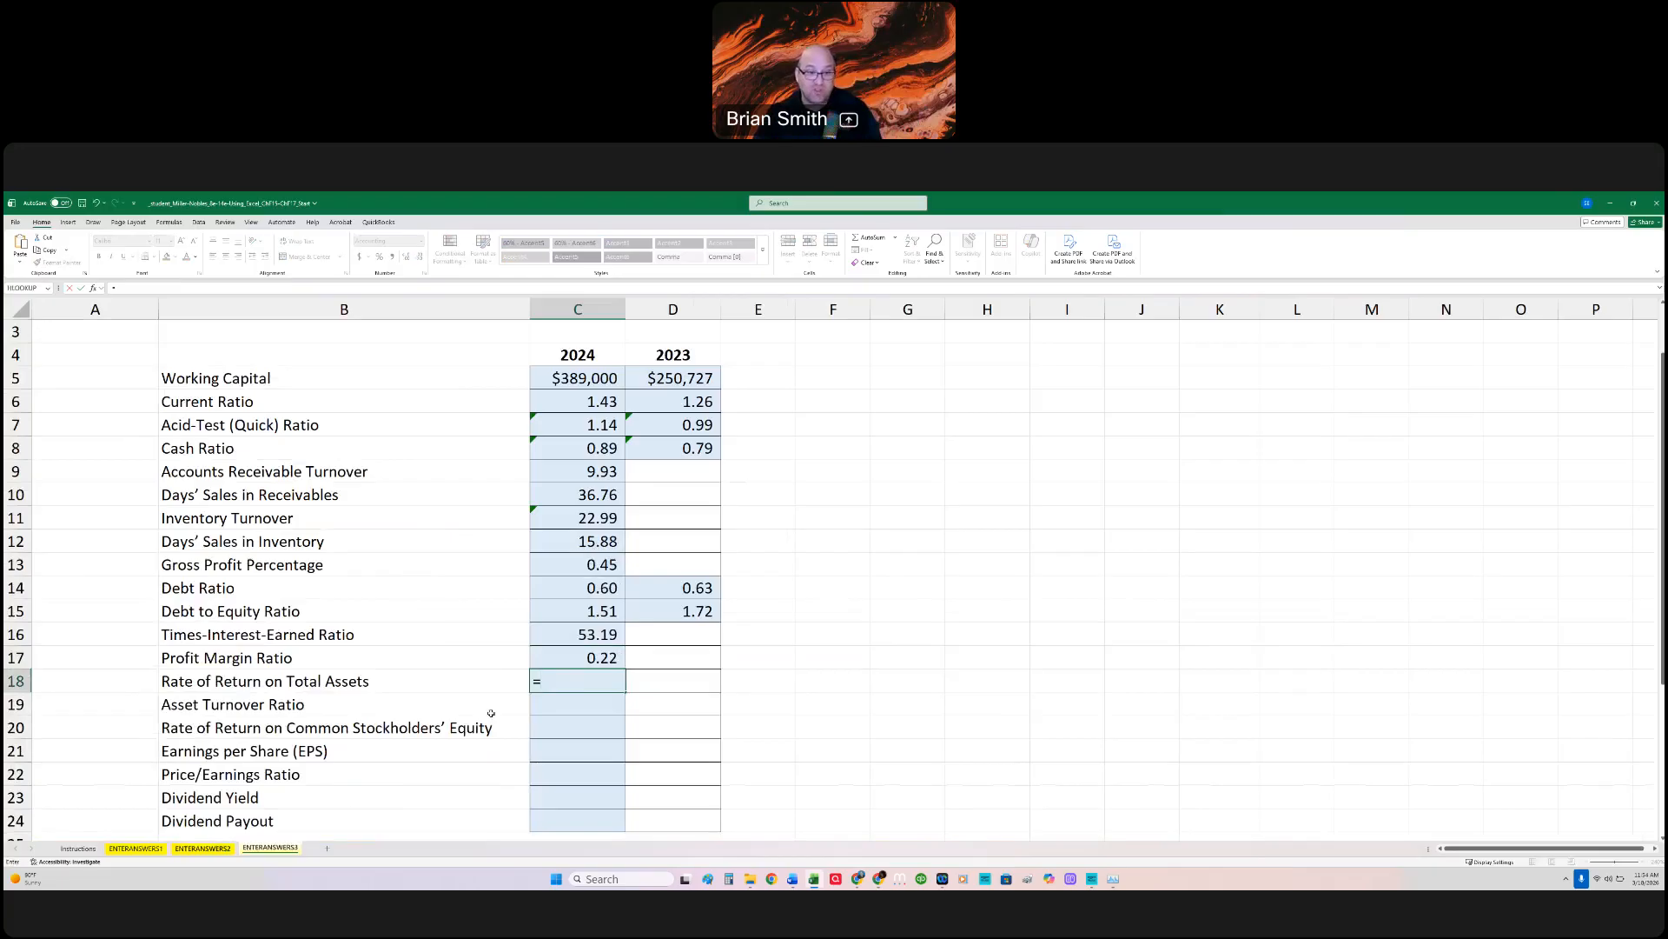
click(477, 745)
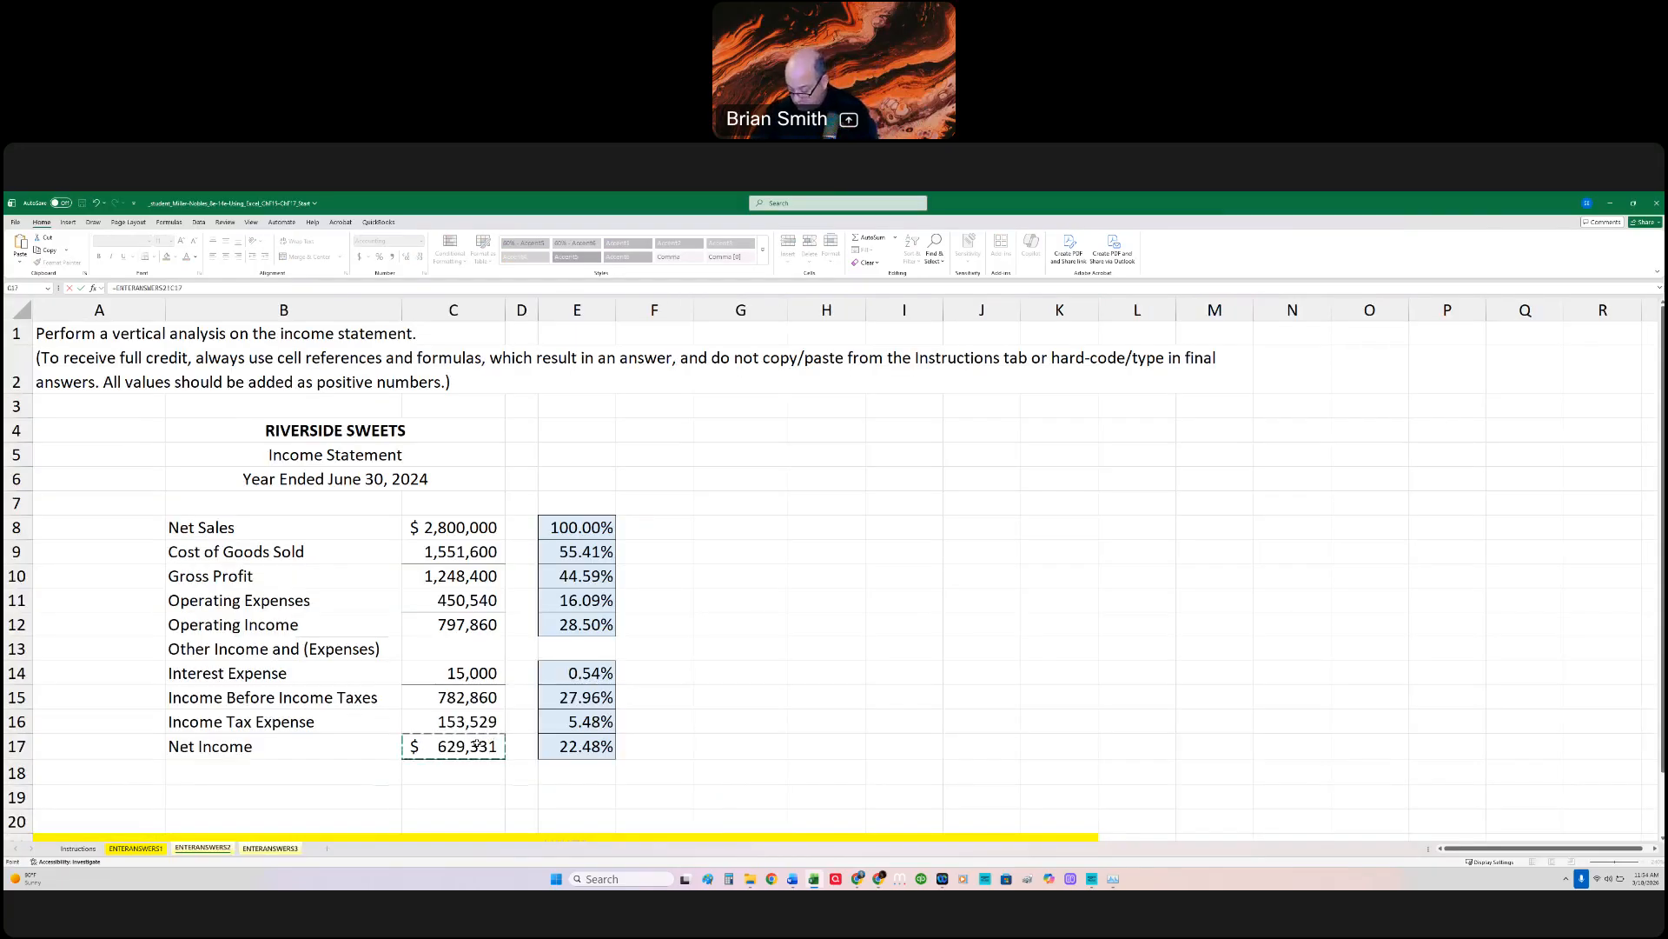
text(+)
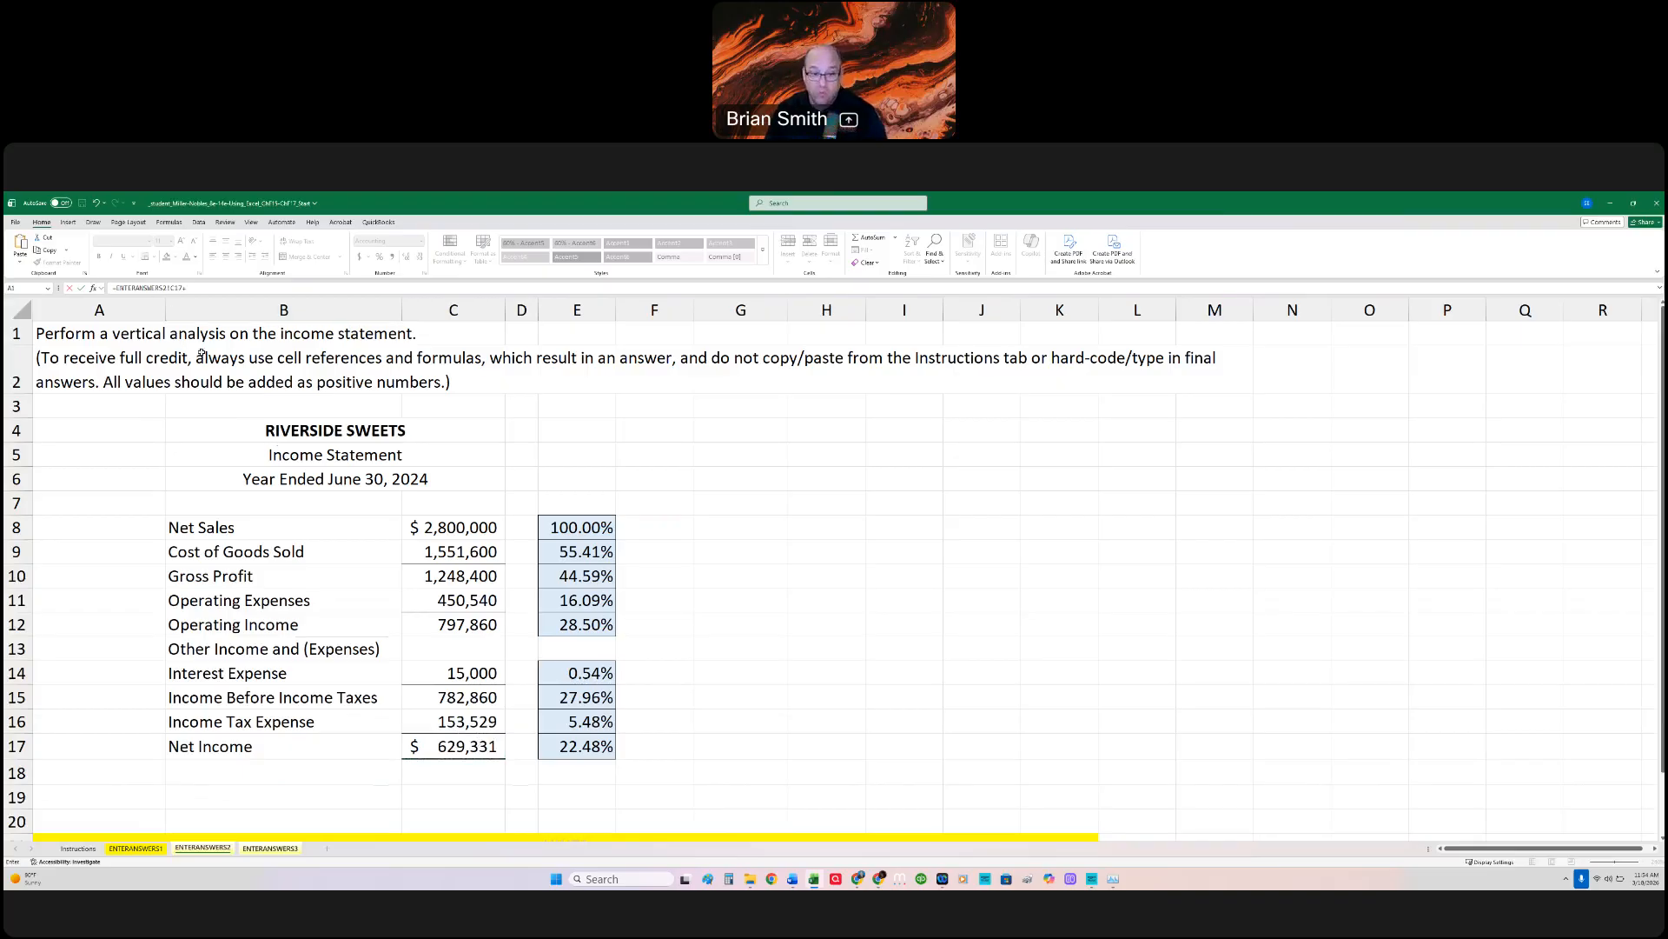
key(Escape)
Step: Begin the Rate of Return on Total Assets formula in C18 with =sum(ENTERANSWERS2!C17,ENTERANSWERS2!C14)/((, adding Net Income and Interest Expense
text(=)
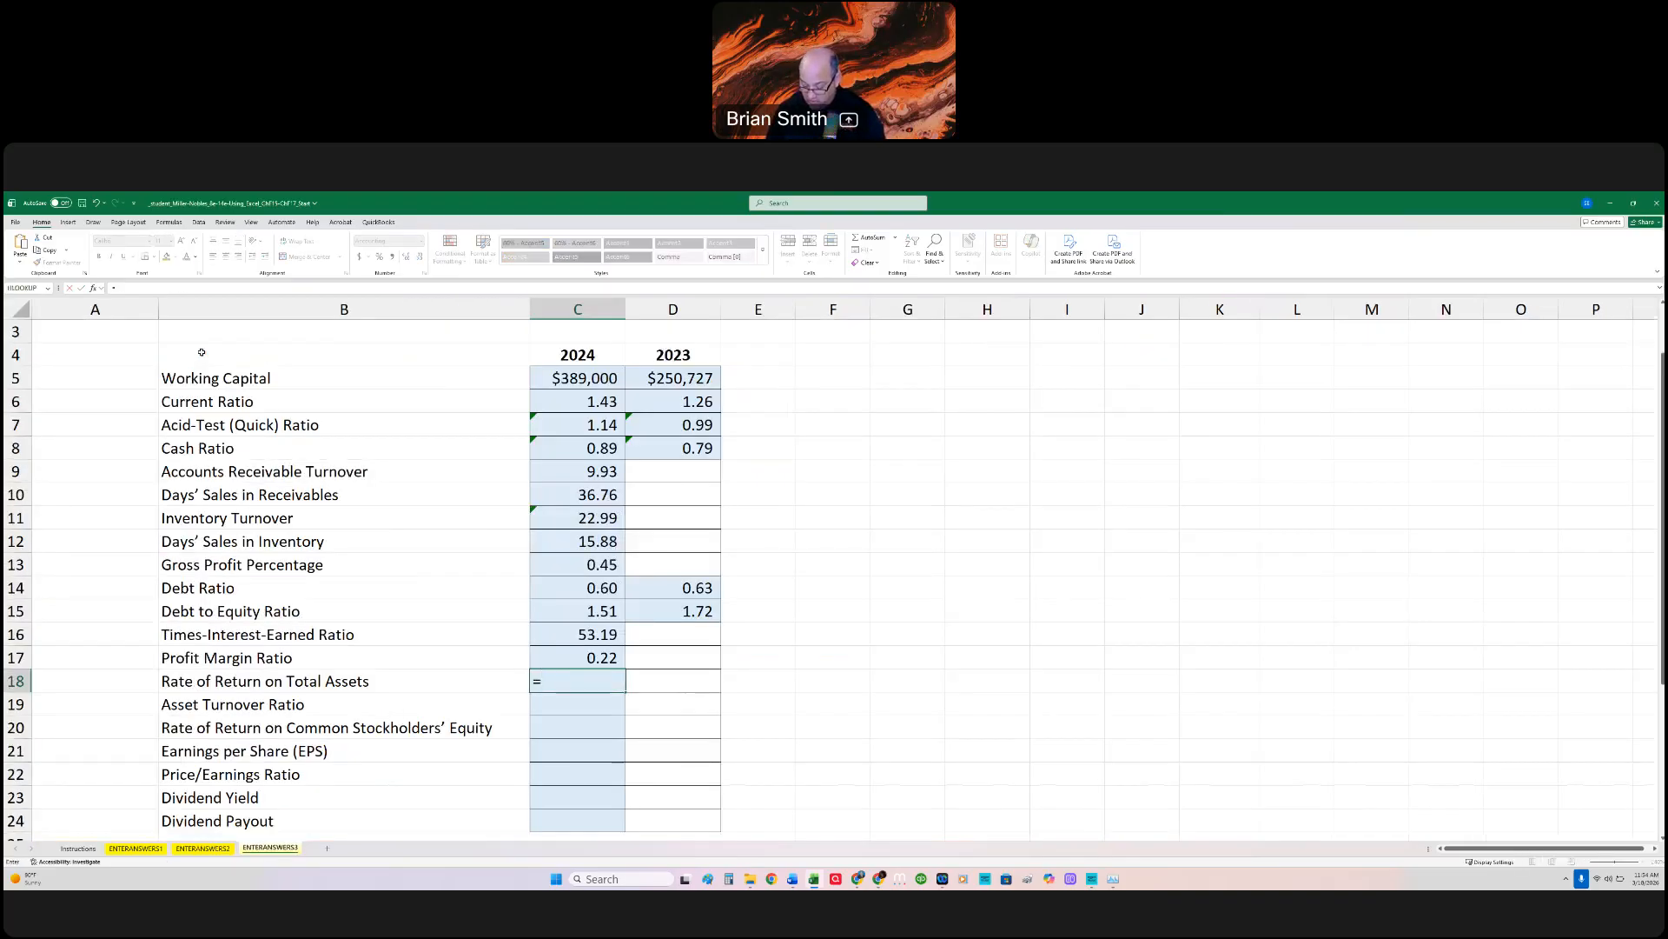
text(s)
key(BackSpace)
text(sum()
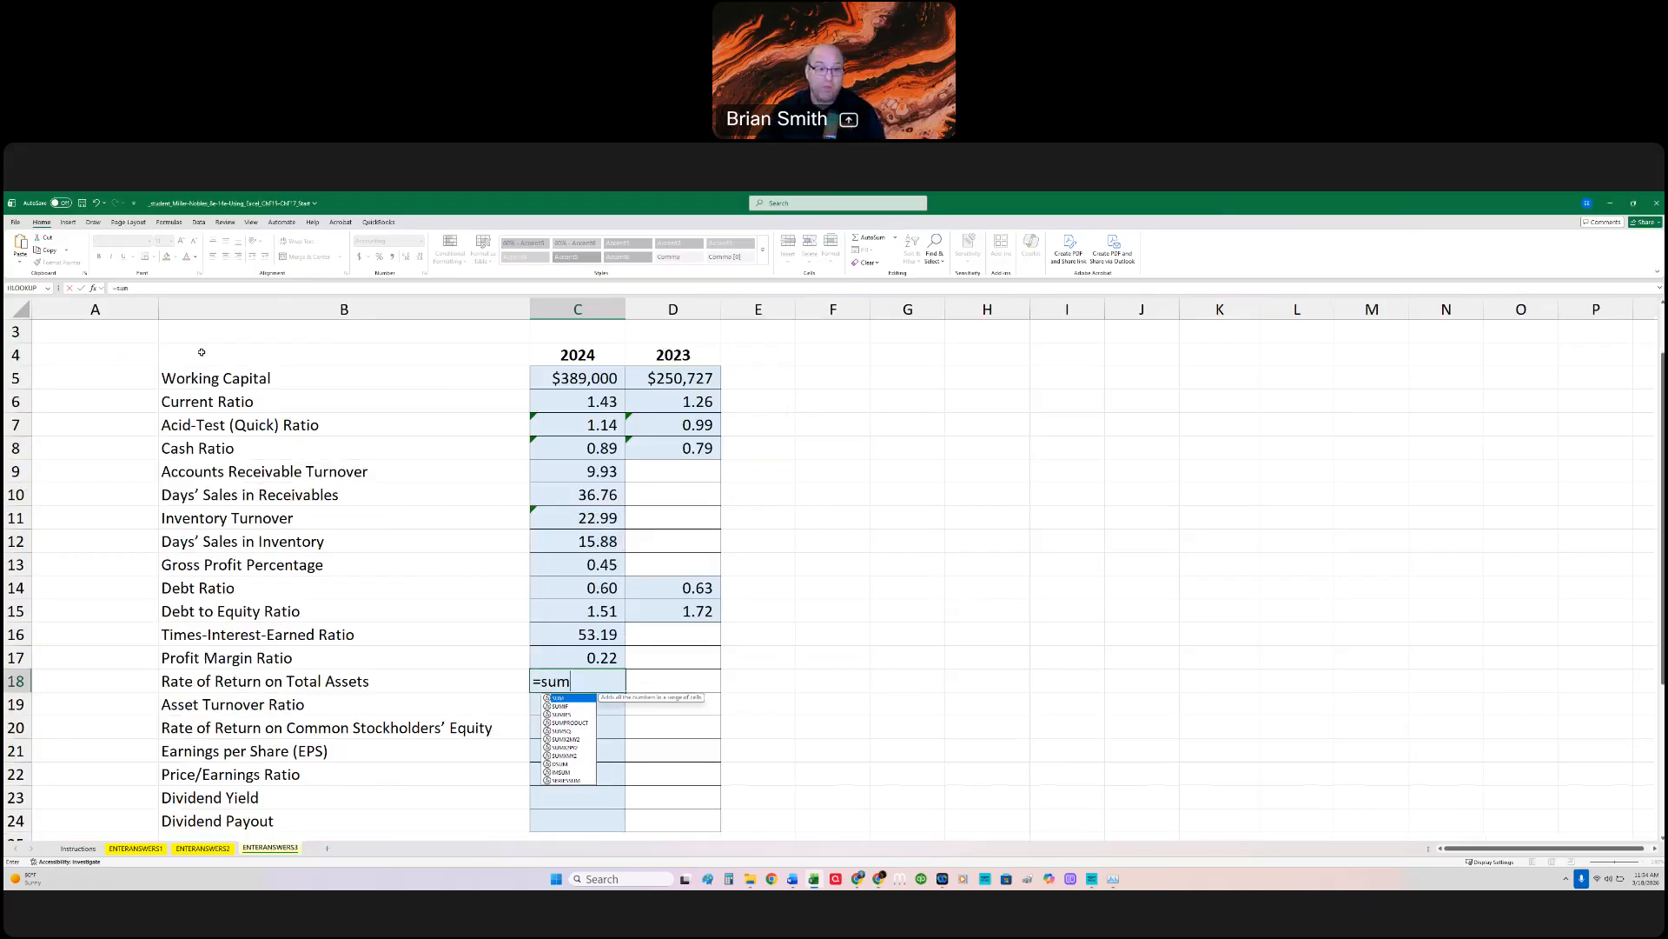
click(202, 848)
click(457, 747)
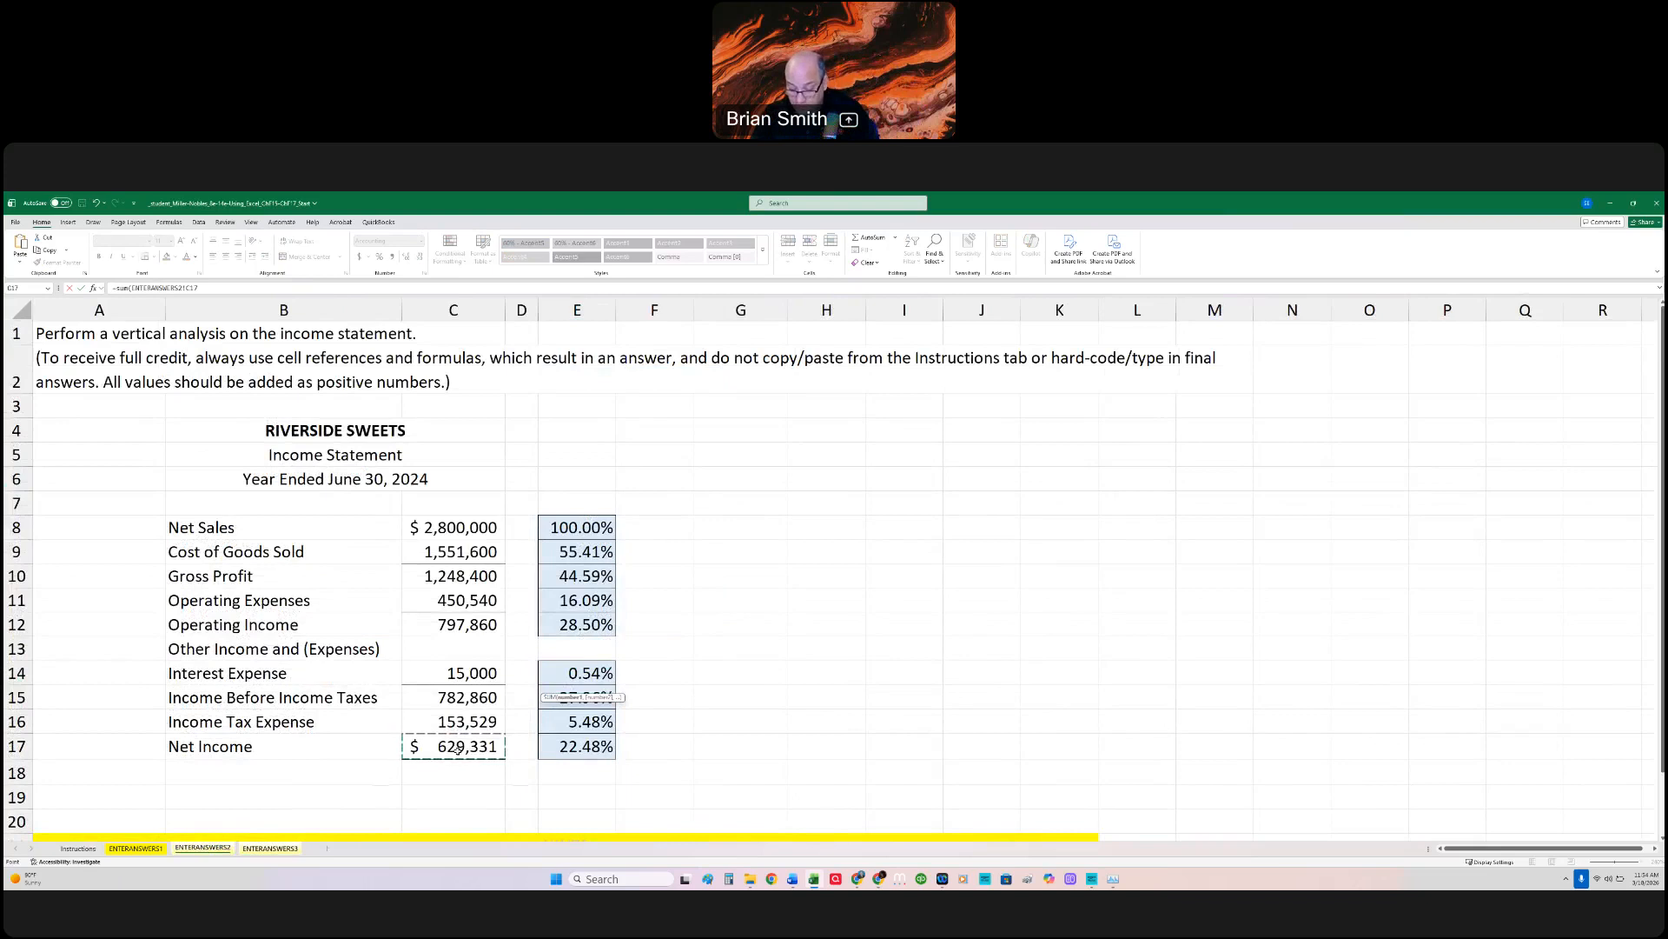
text(,)
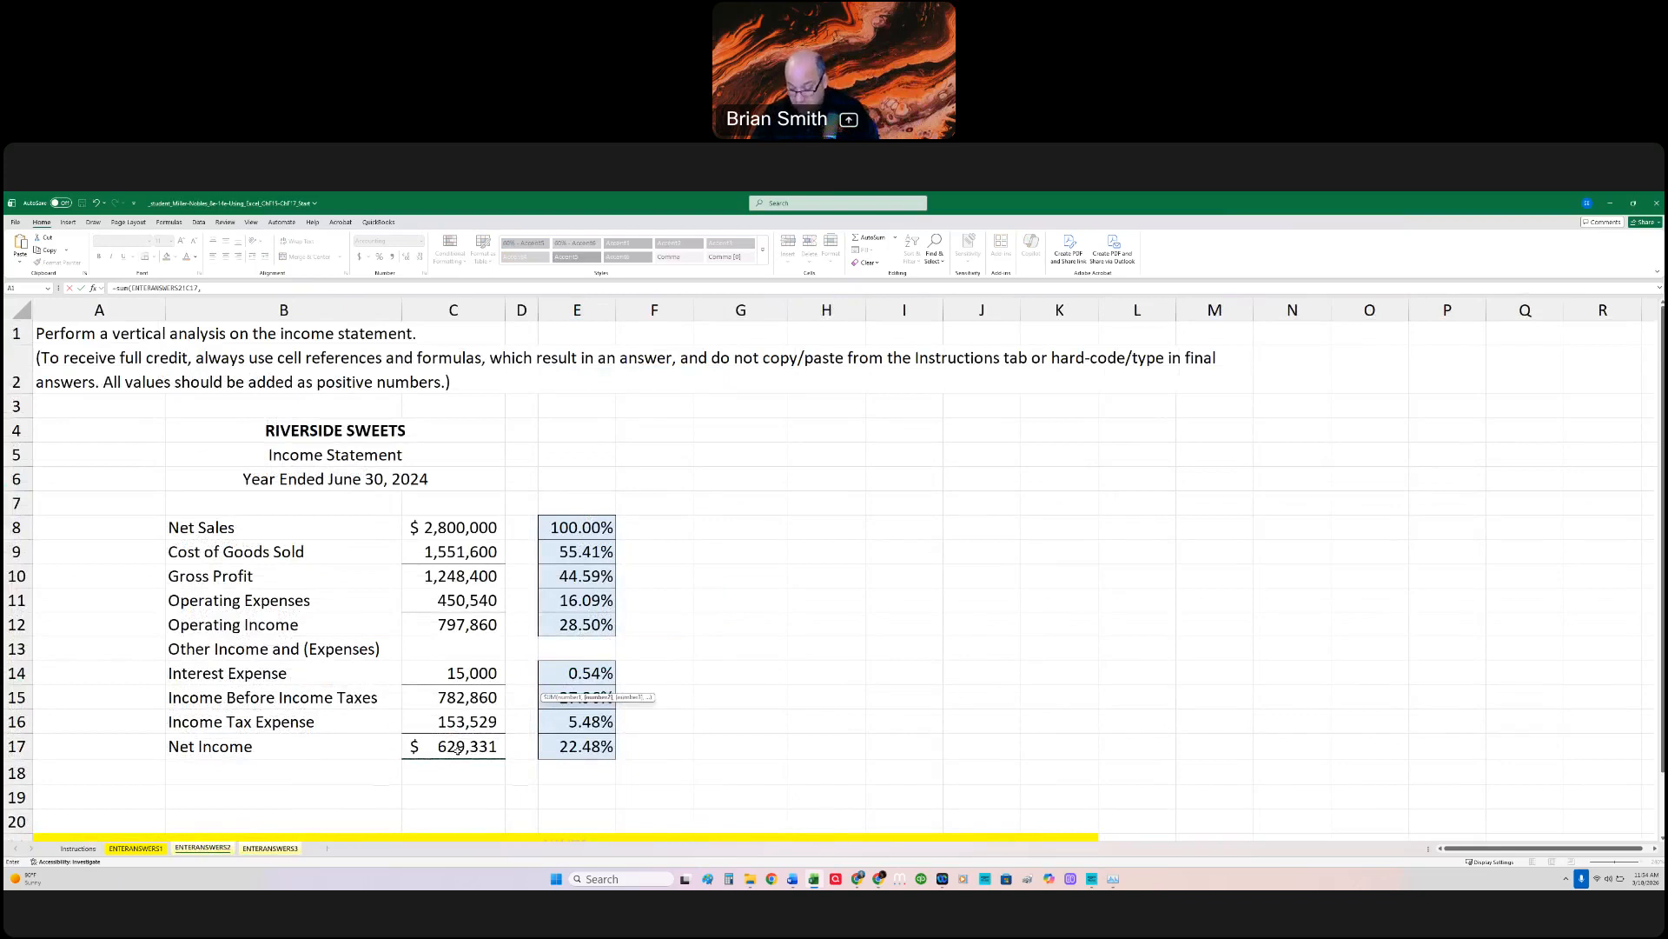
click(453, 673)
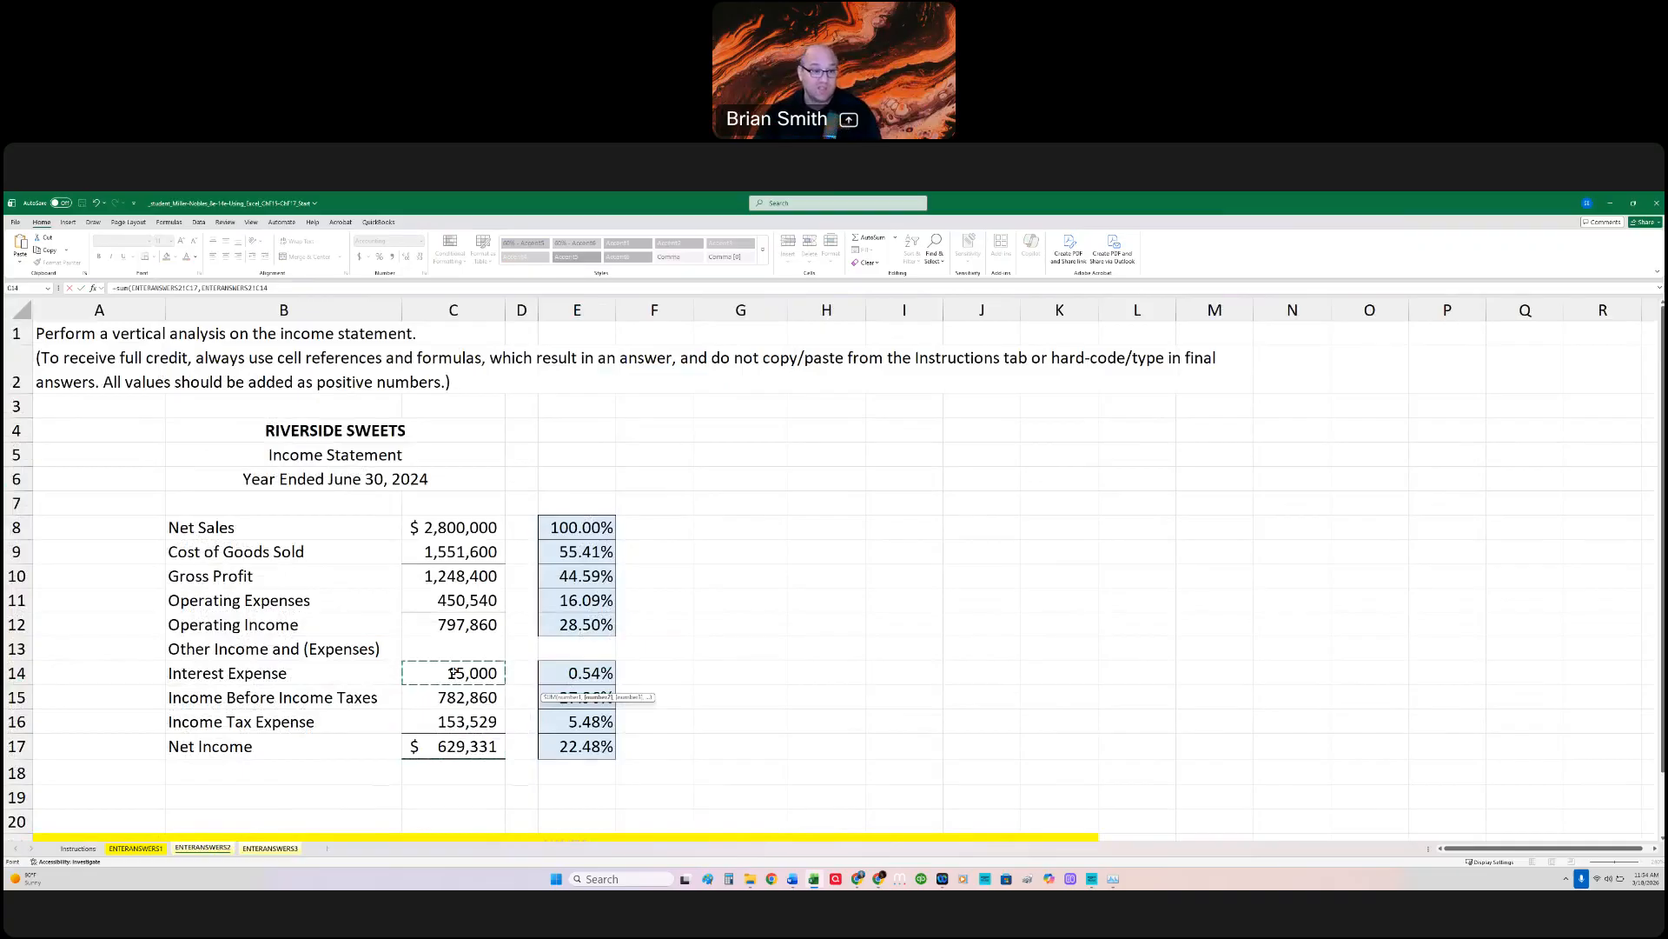
text()/(()
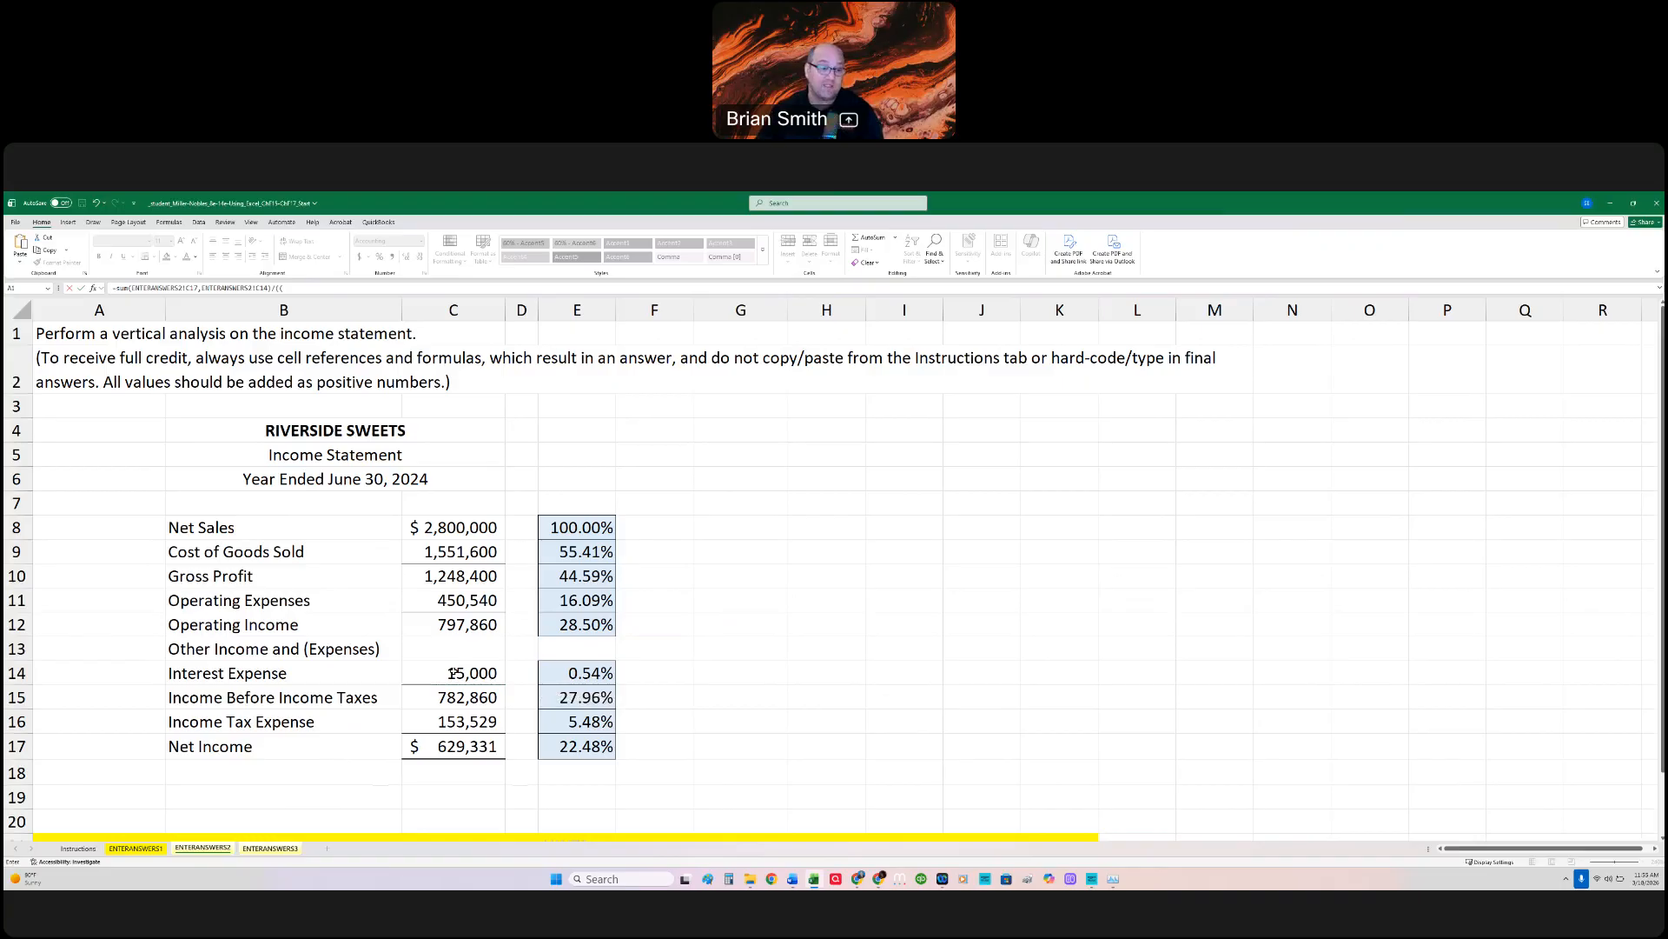
Step: Complete the C18 formula with ENTERANSWERS1!C19+ENTERANSWERS1!D19)/2), dividing by average Total Assets, and select C18 to check it
click(154, 849)
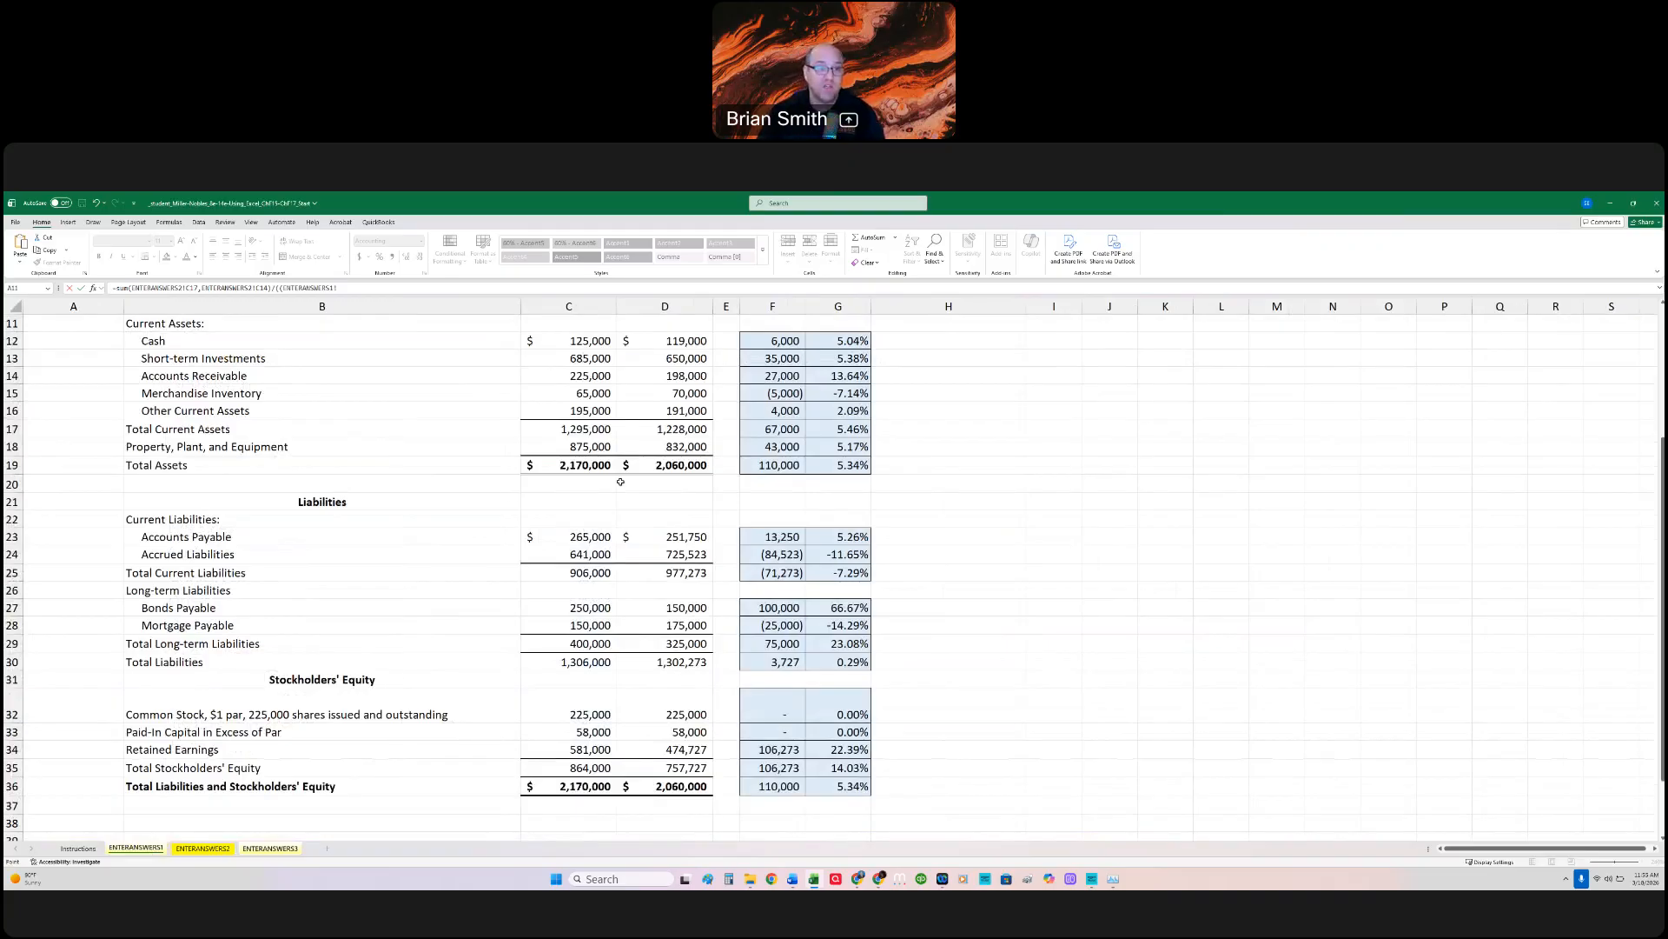
click(590, 467)
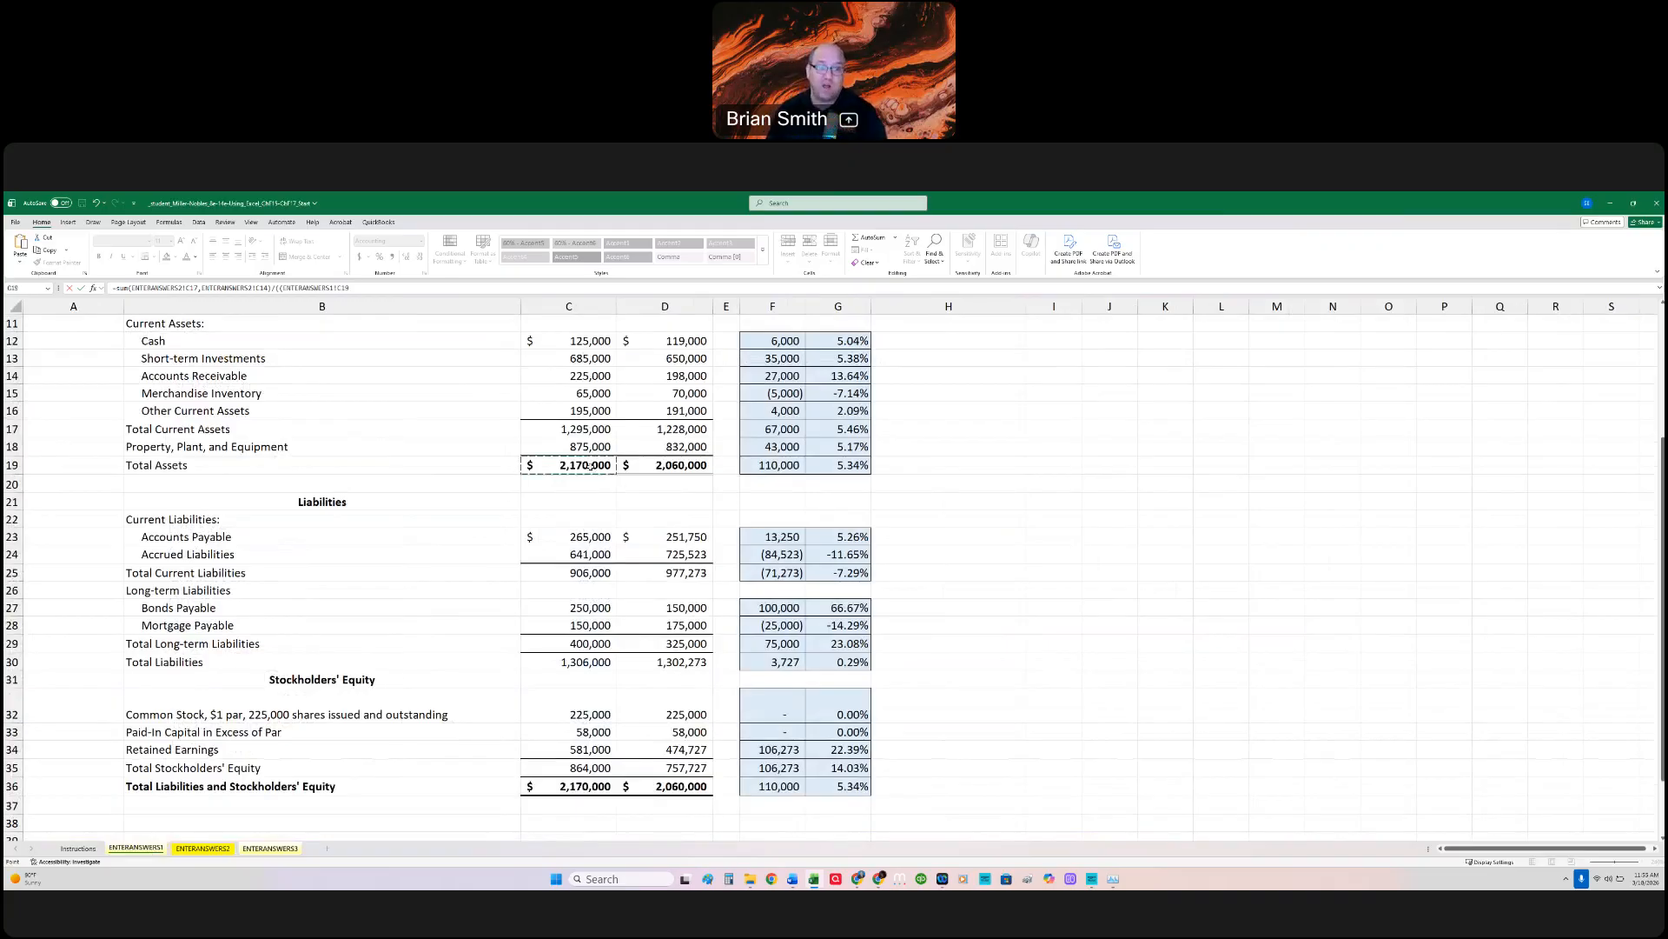
text(+)
click(672, 468)
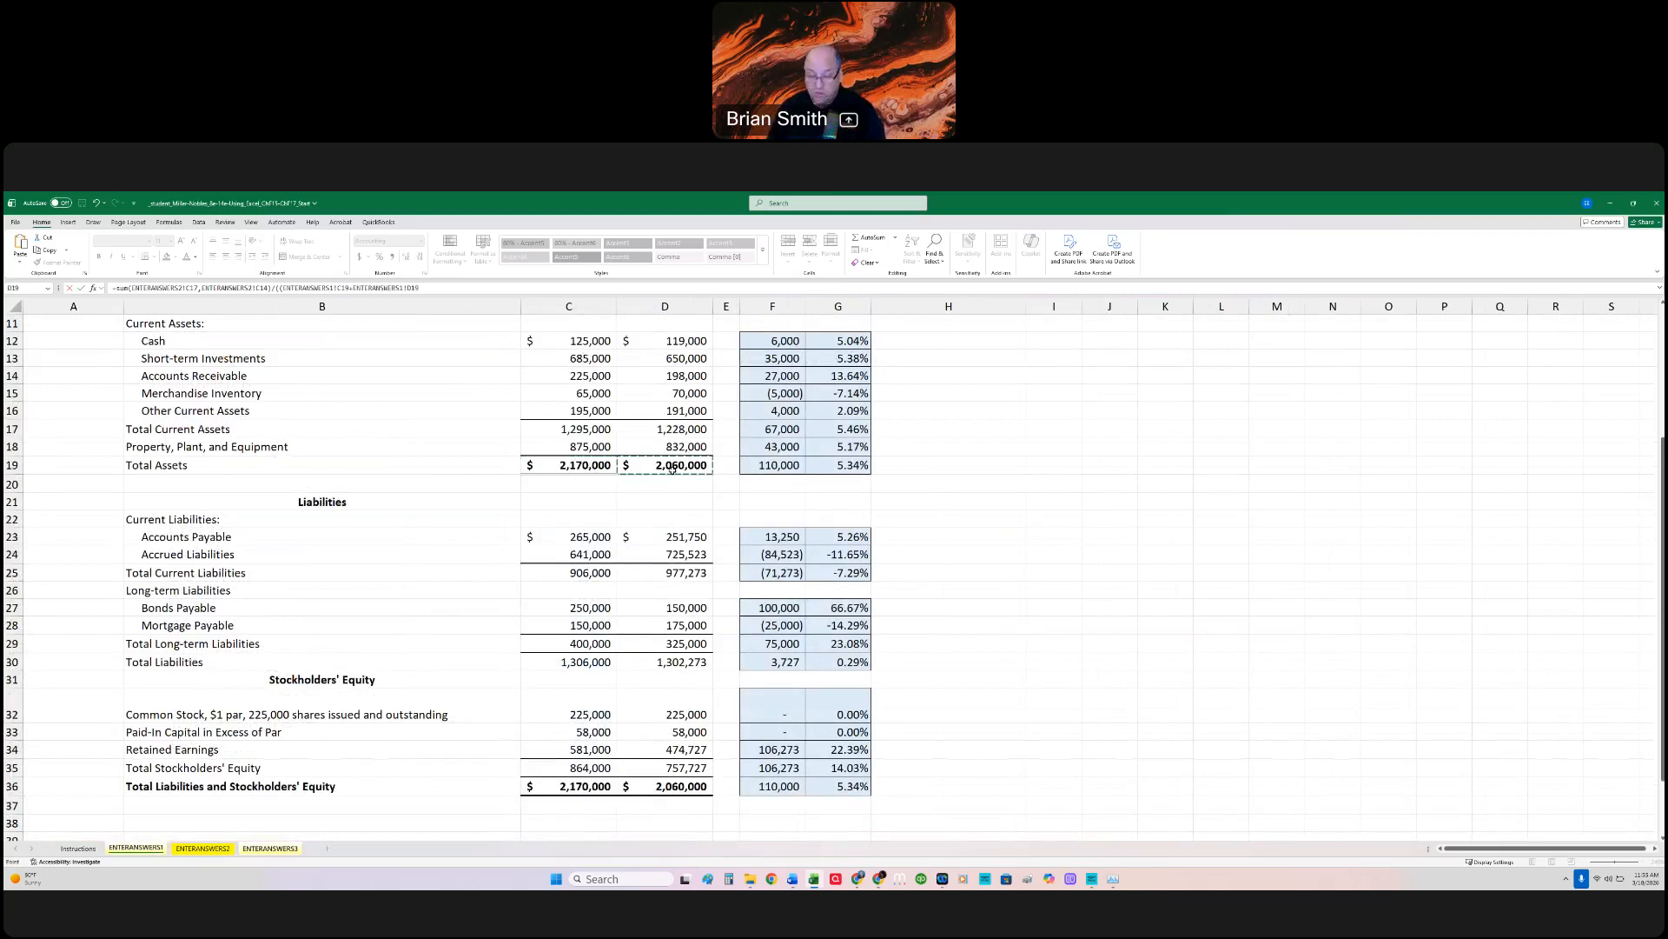
text()/)
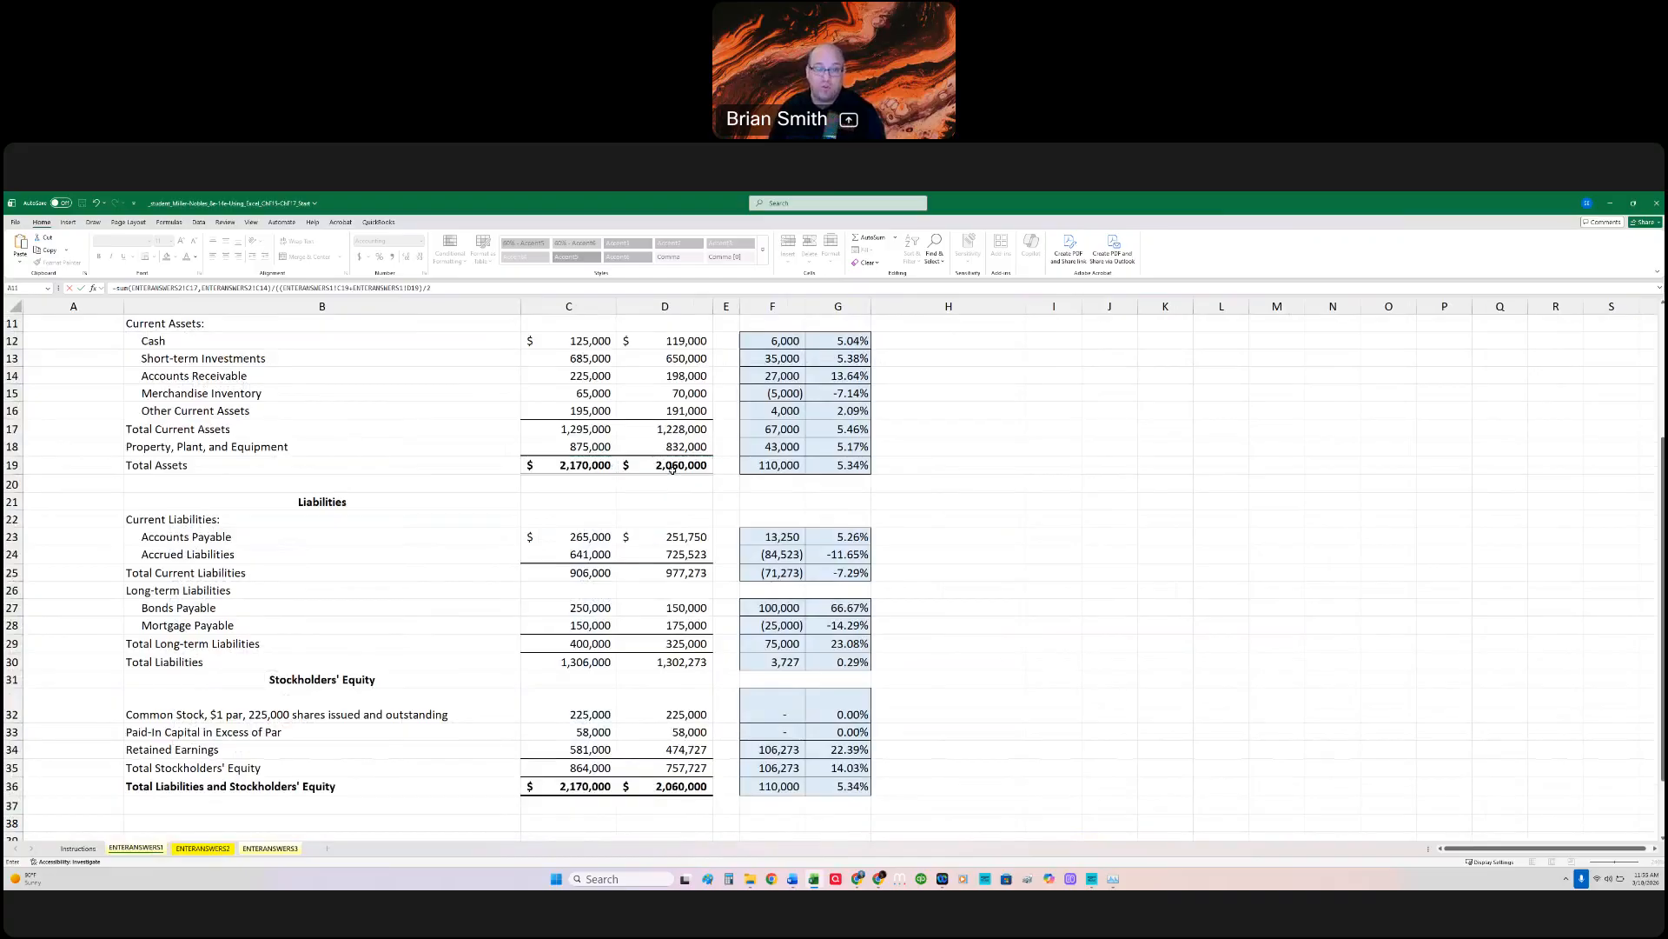
text(2)
key(Return)
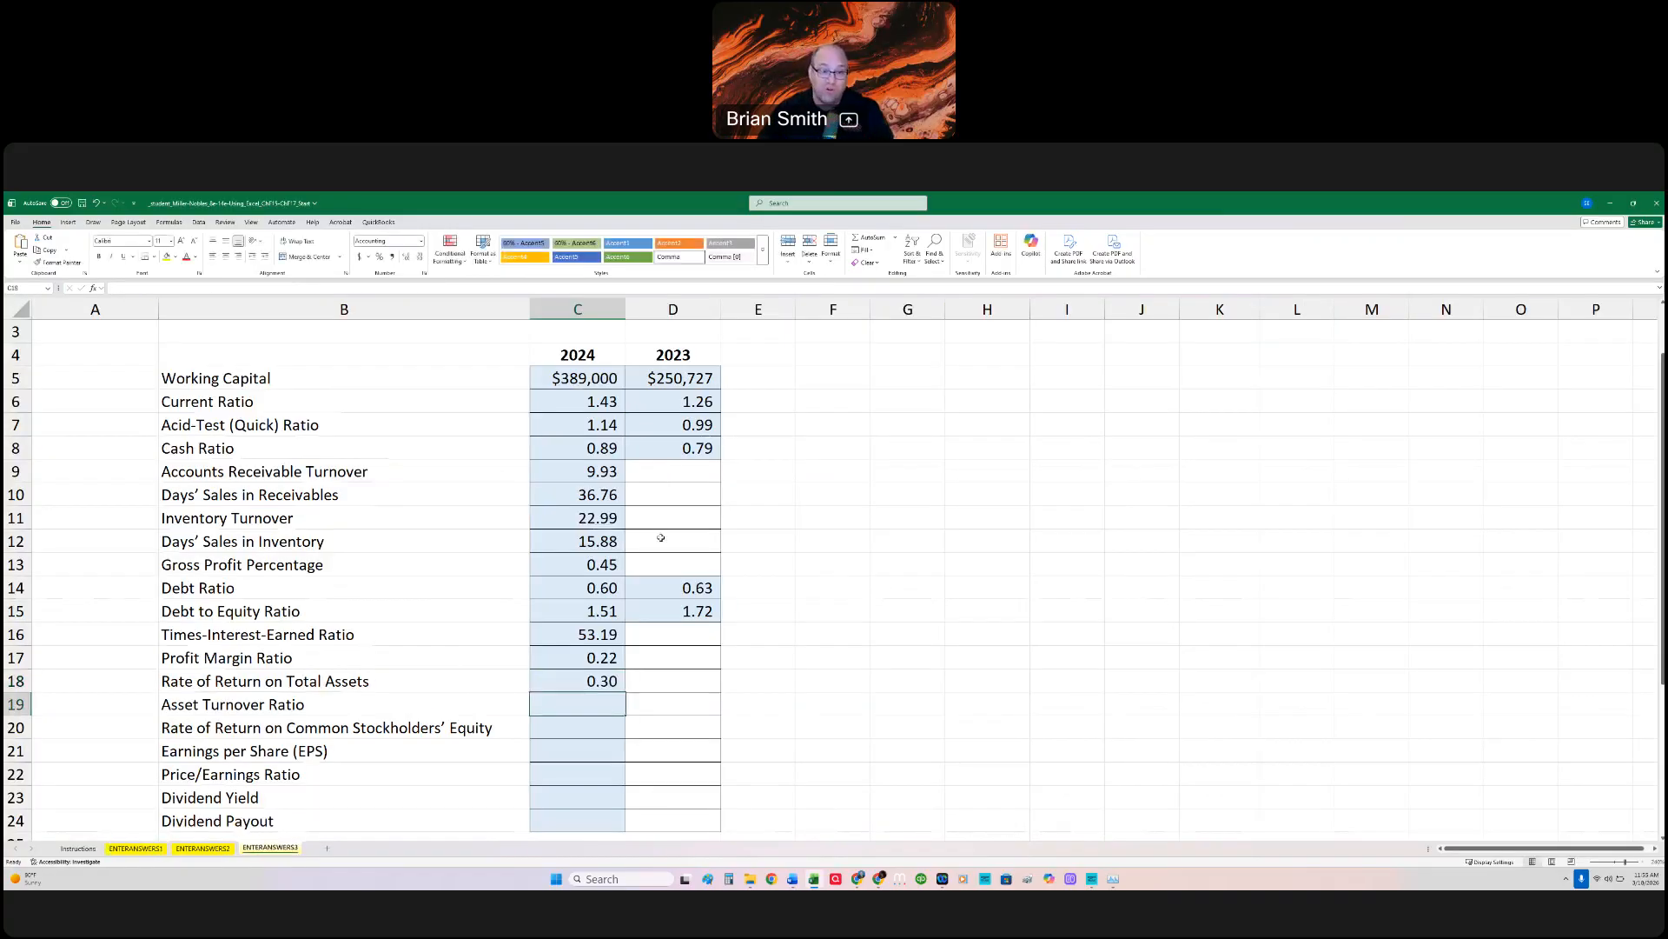
click(602, 683)
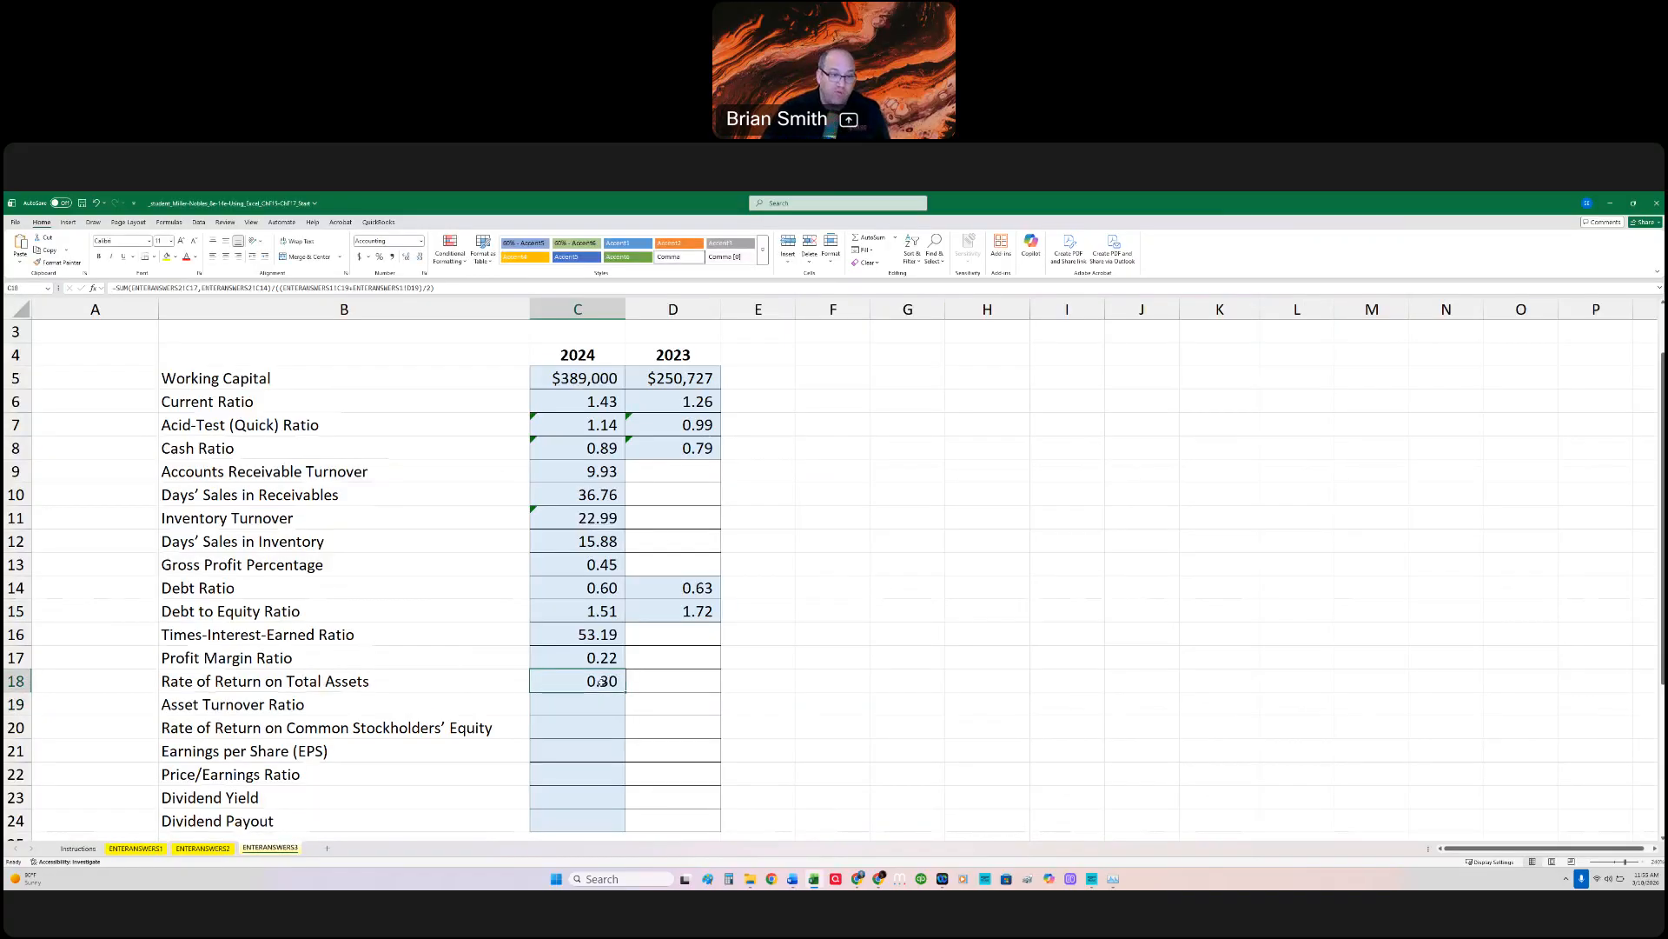
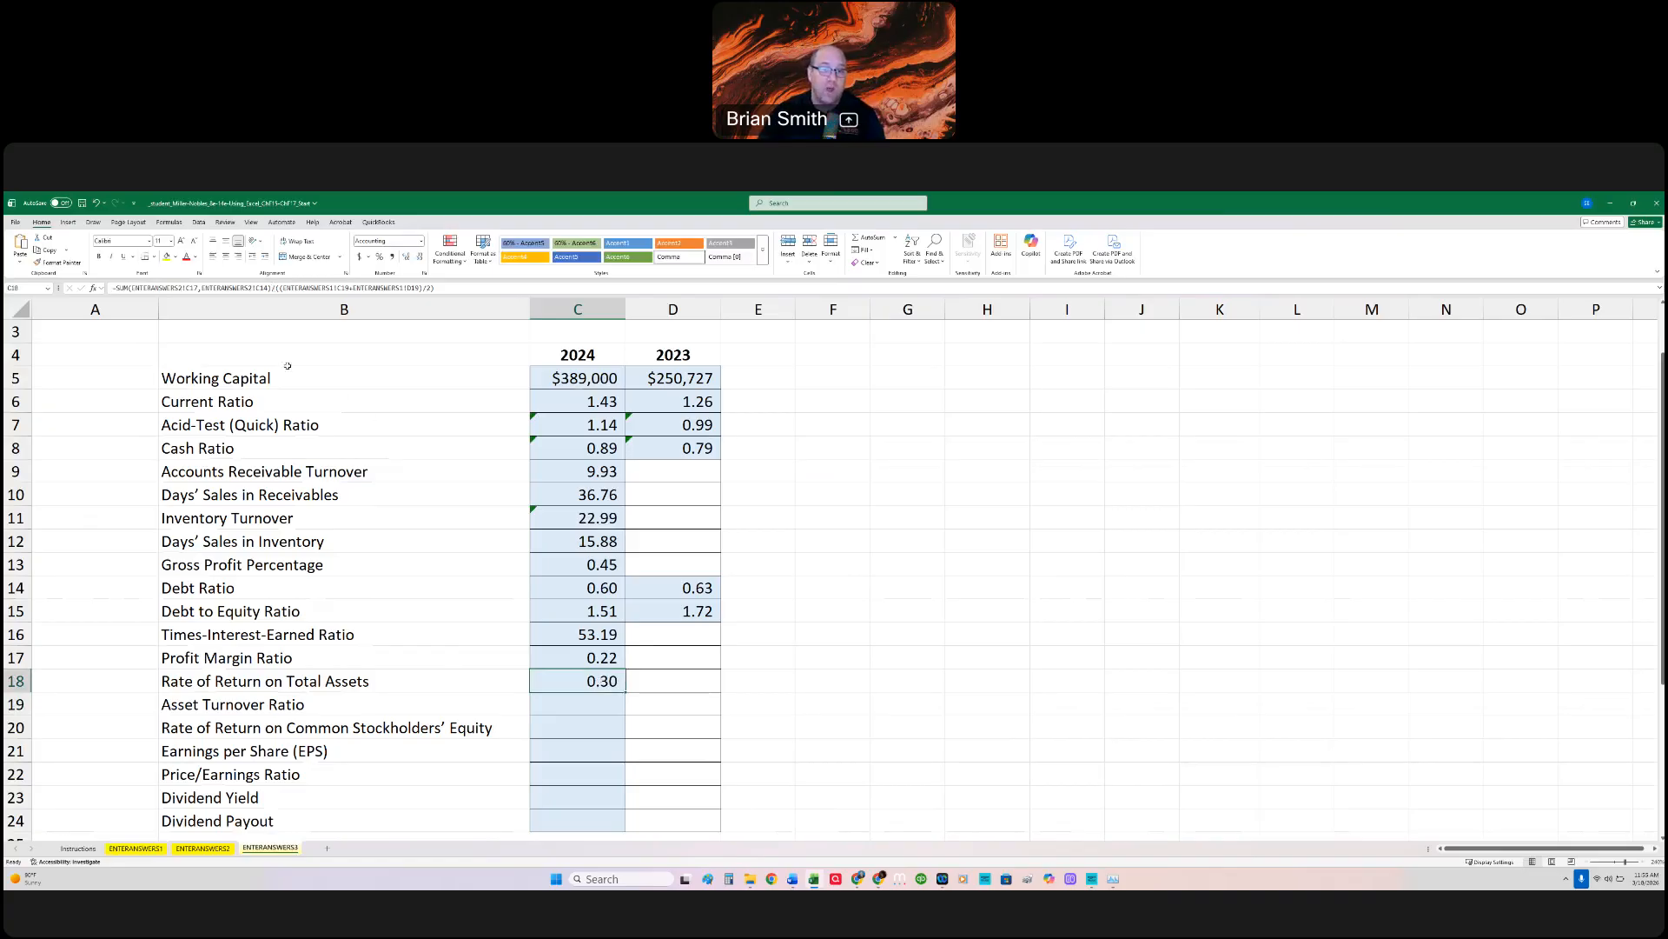
Step: Review the C18 formula and copy its average Total Assets divisor, /((ENTERANSWERS1!C19+ENTERANSWERS1!D19)/2)
double_click(615, 683)
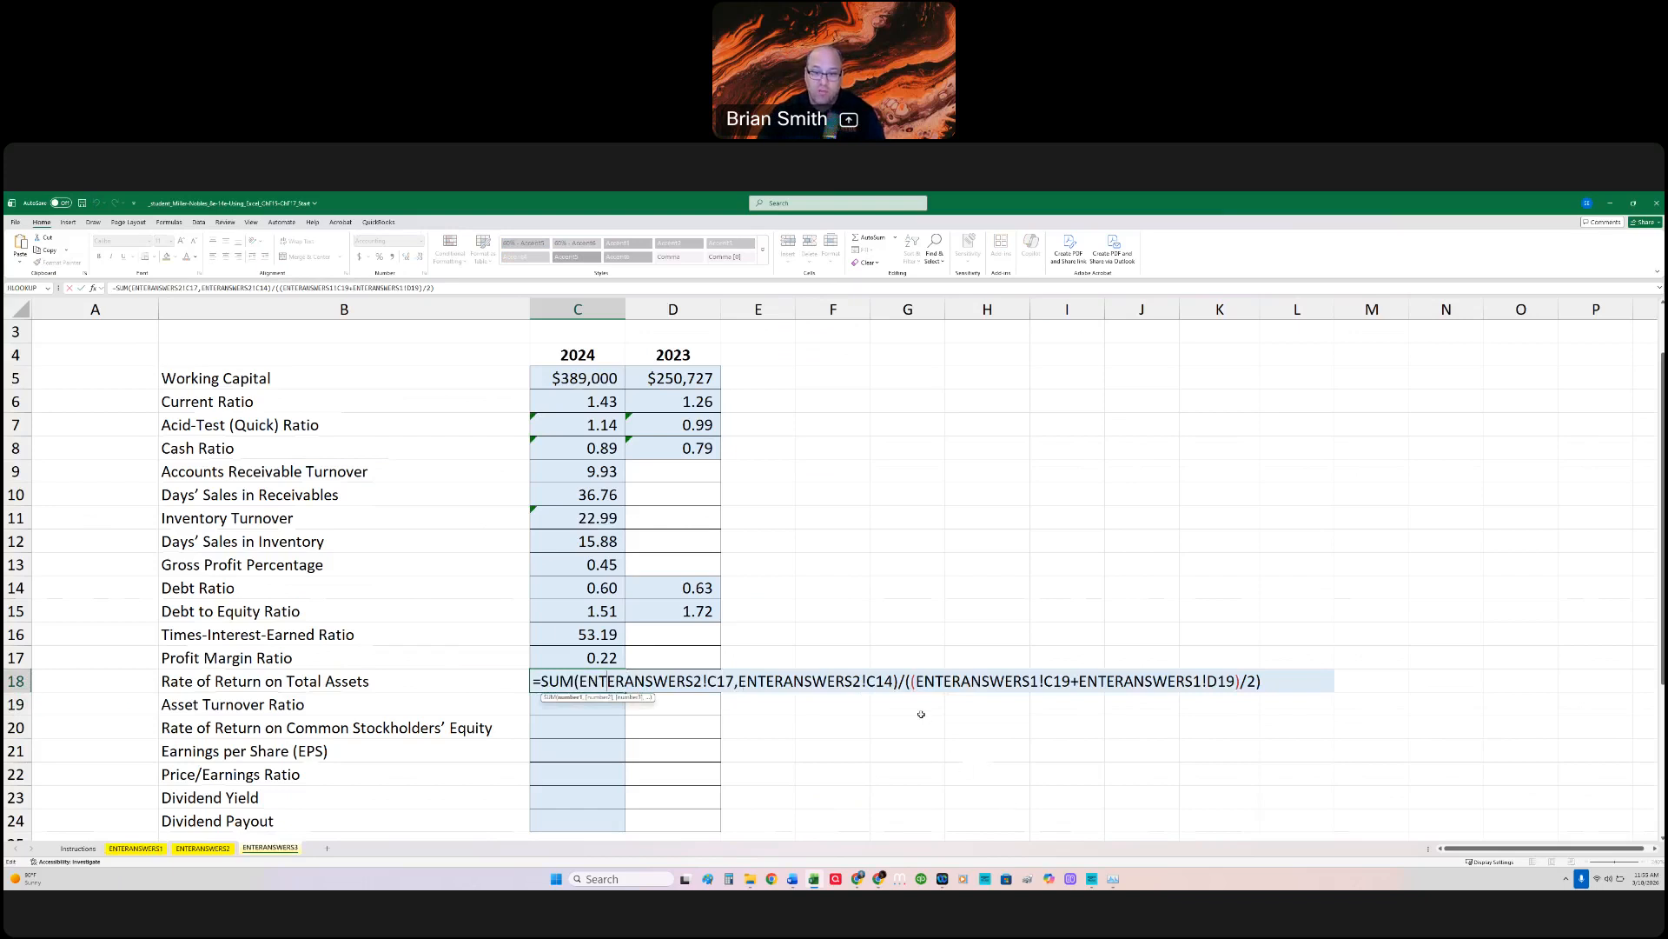
drag(897, 683, 1311, 695)
key(ctrl+c)
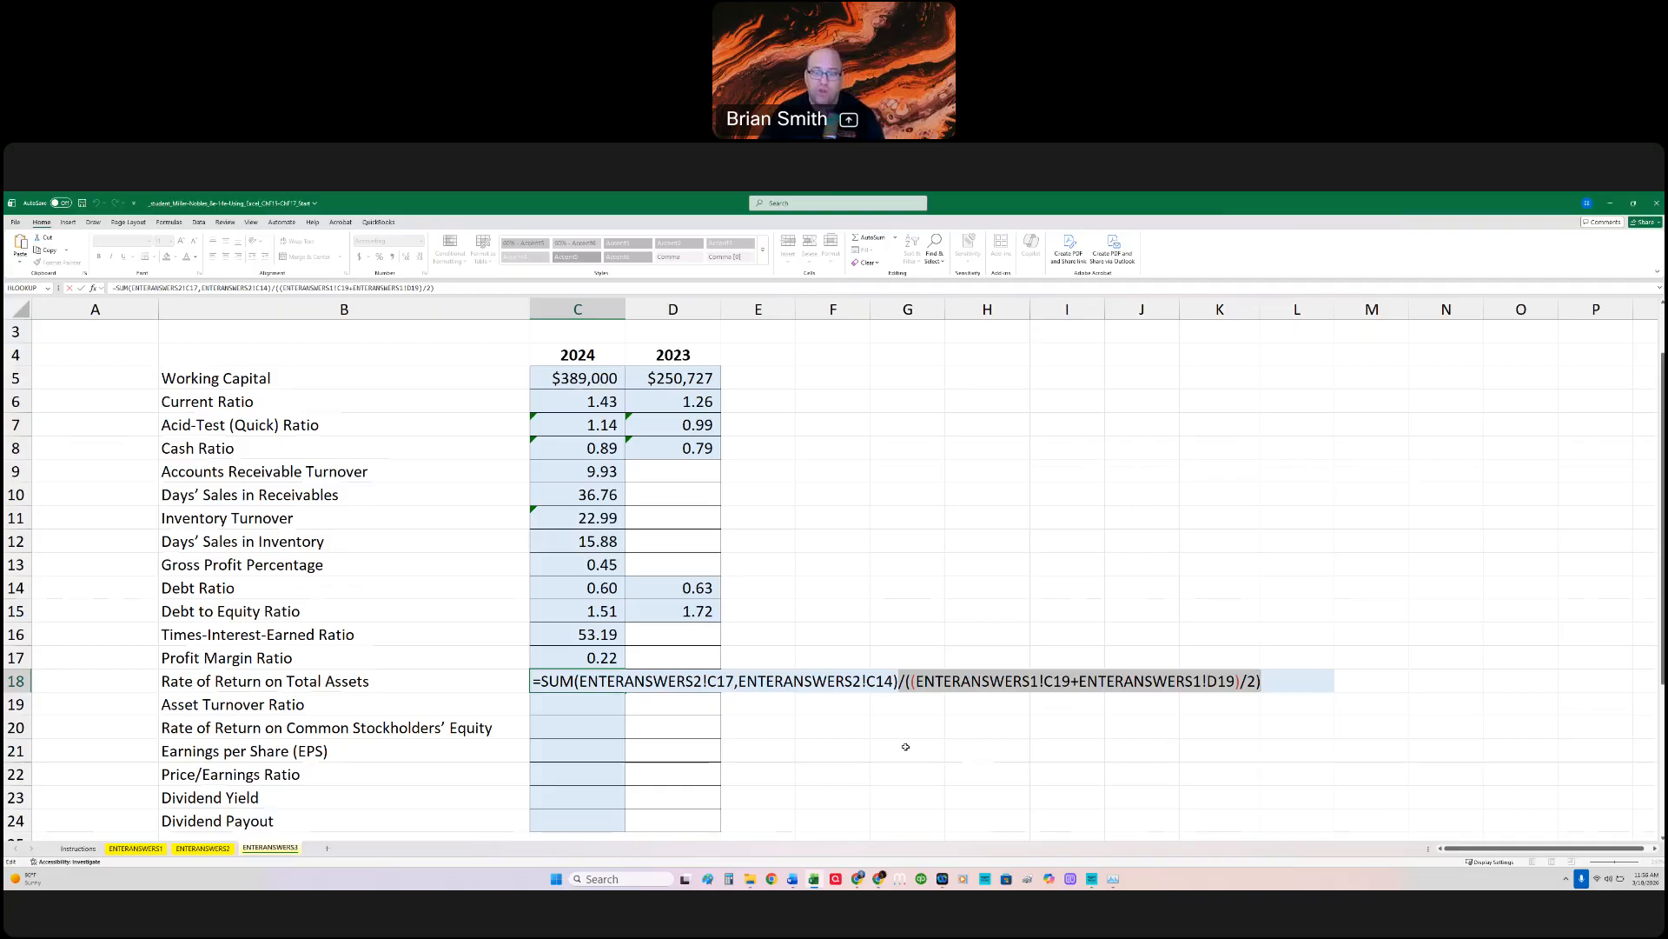
key(Return)
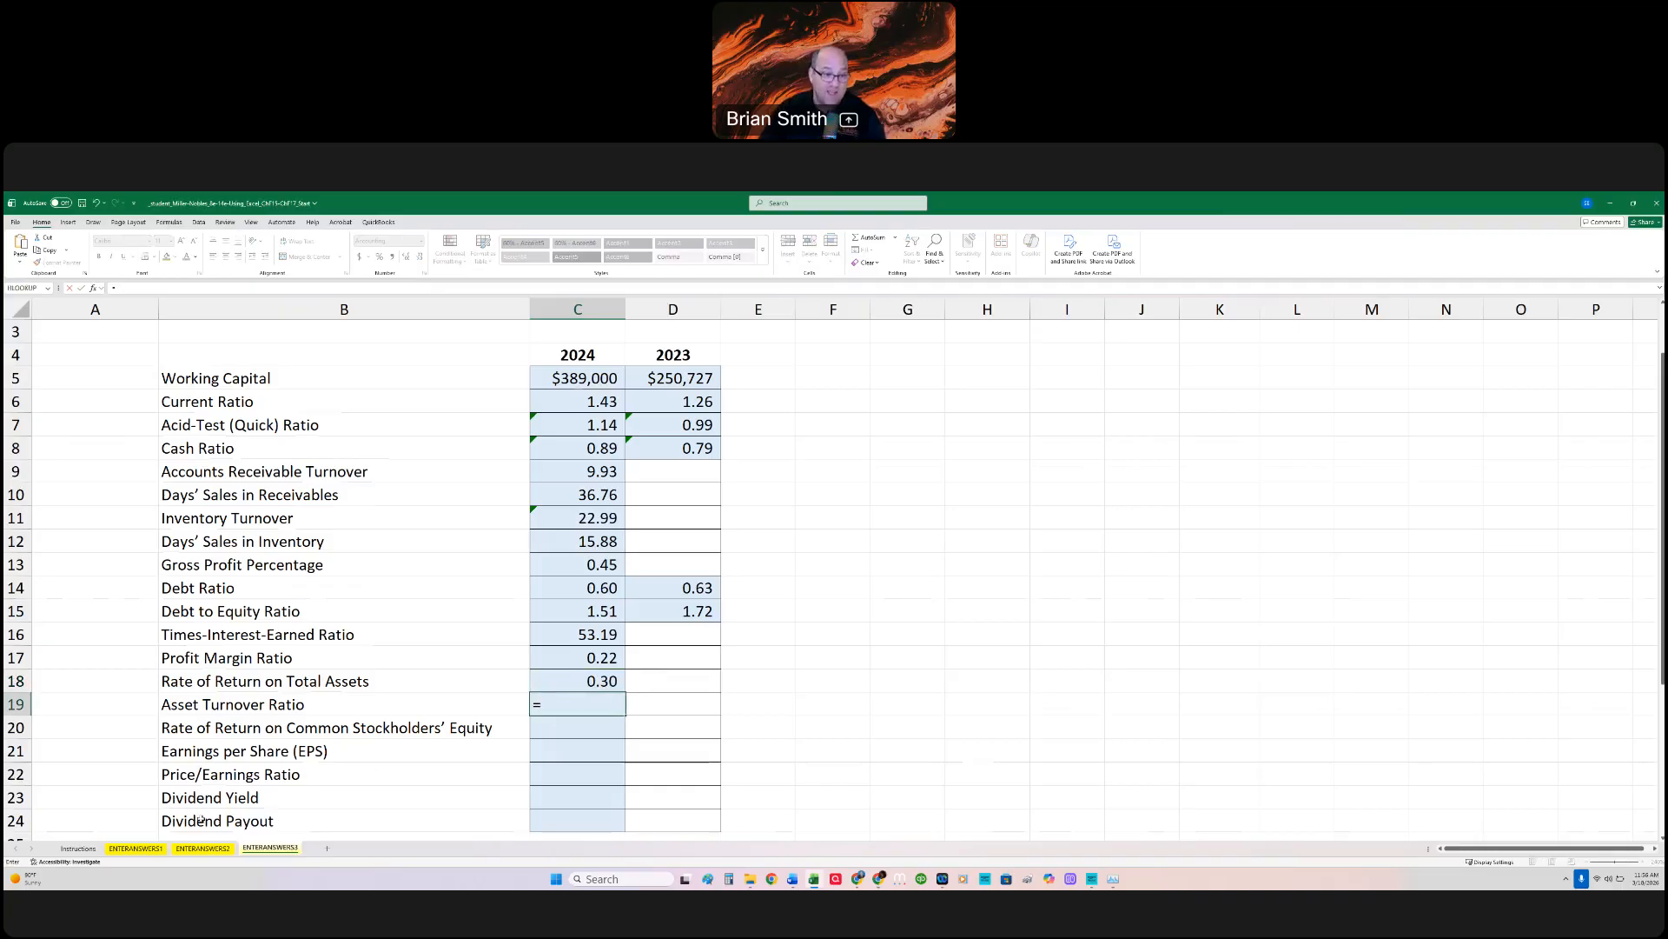
Step: Calculate the 2024 Asset Turnover Ratio in C19 as ENTERANSWERS2!C8 (Net Sales) divided by the copied average Total Assets expression, and check the formula
click(202, 850)
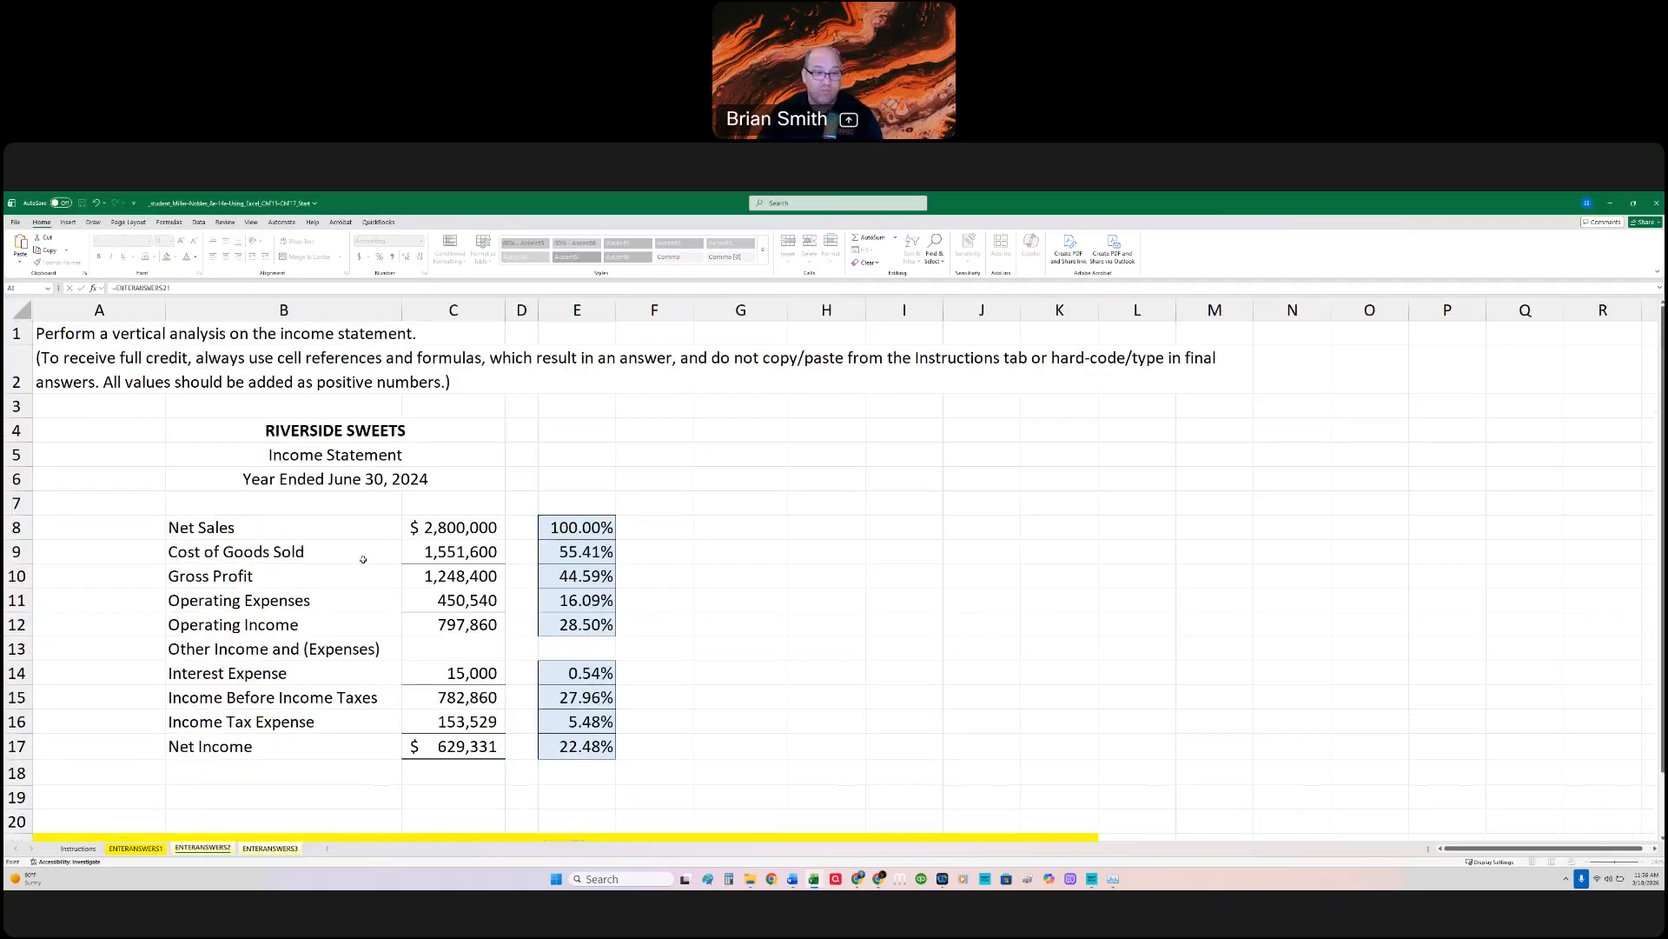
click(449, 527)
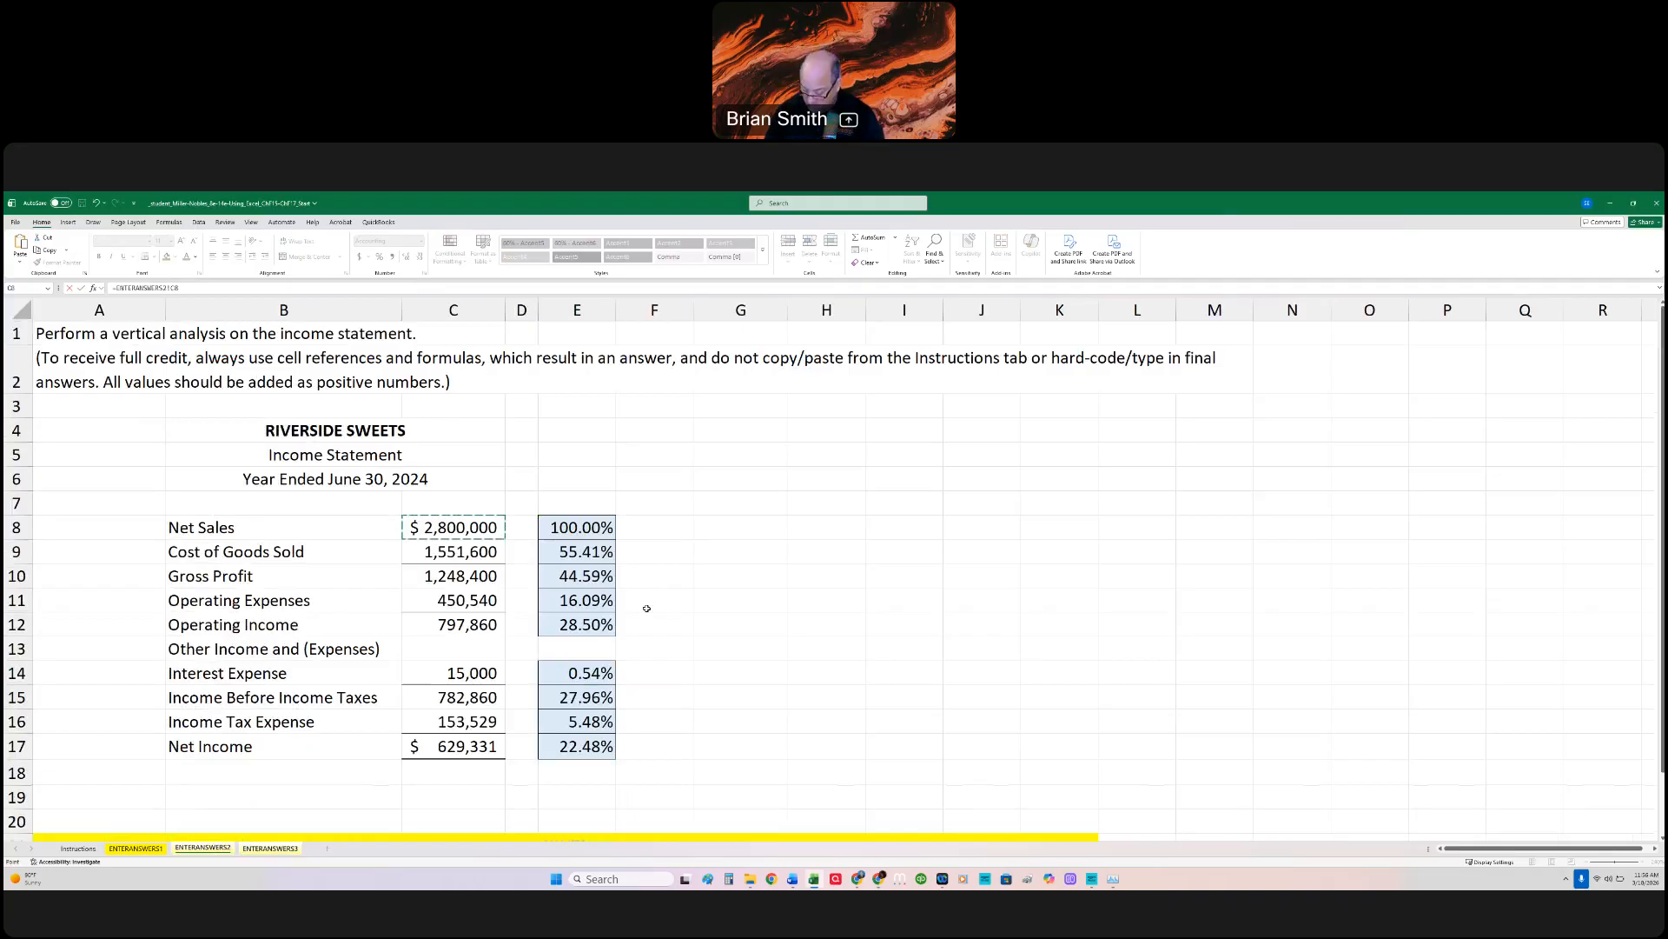
key(ctrl+v)
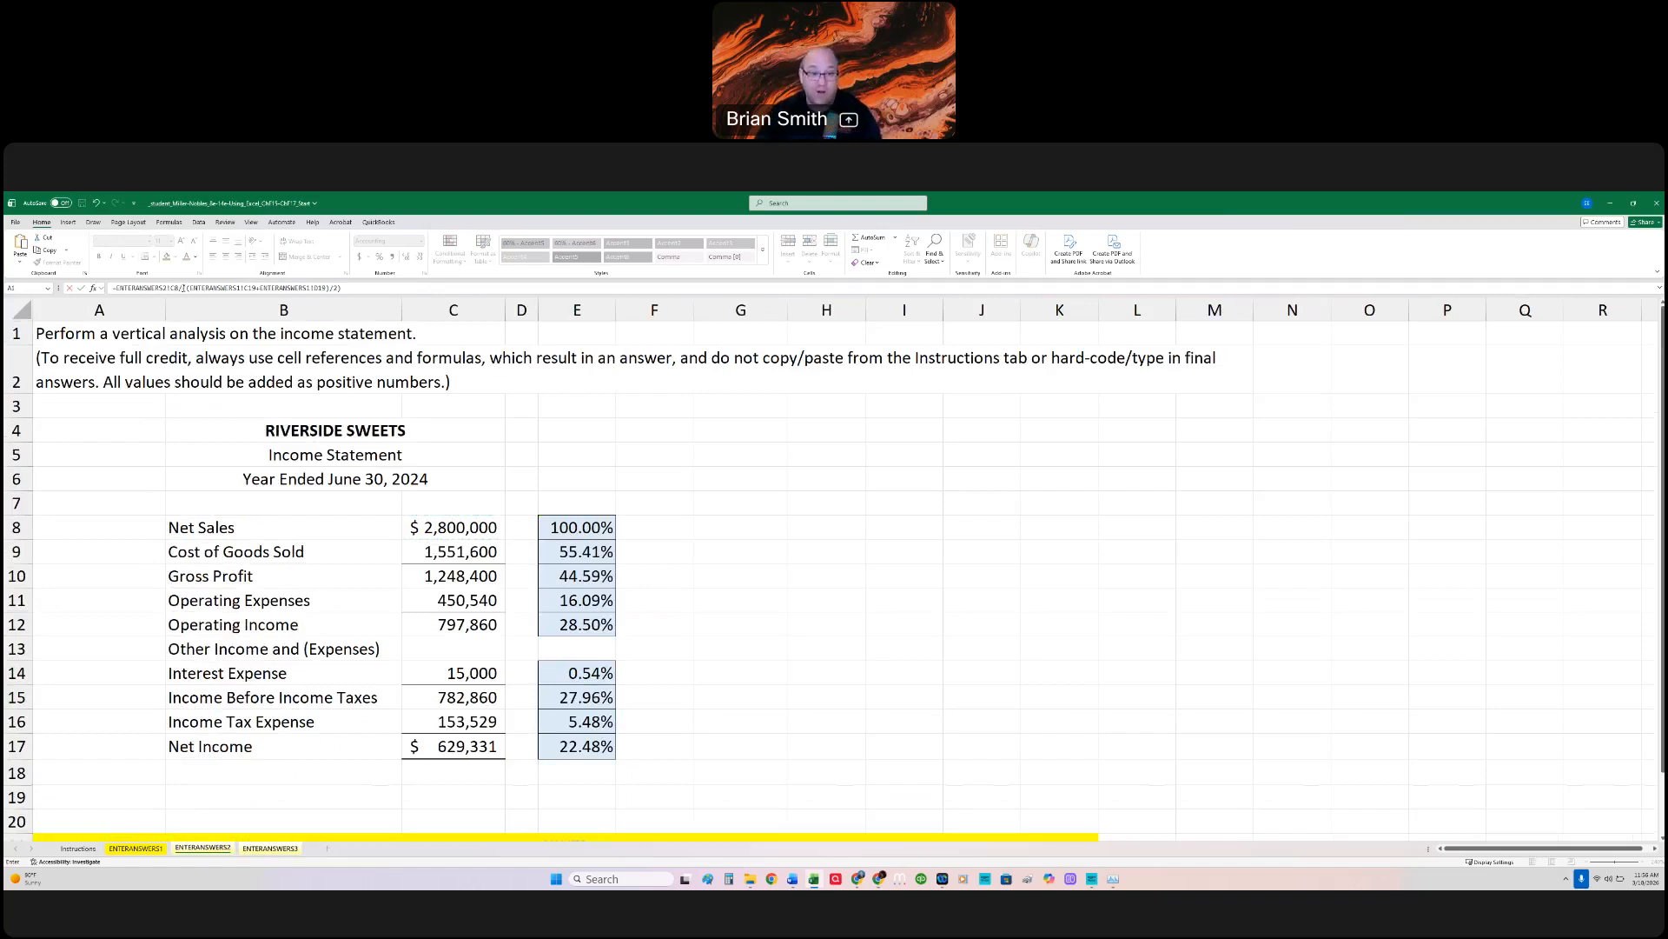
key(Return)
double_click(595, 705)
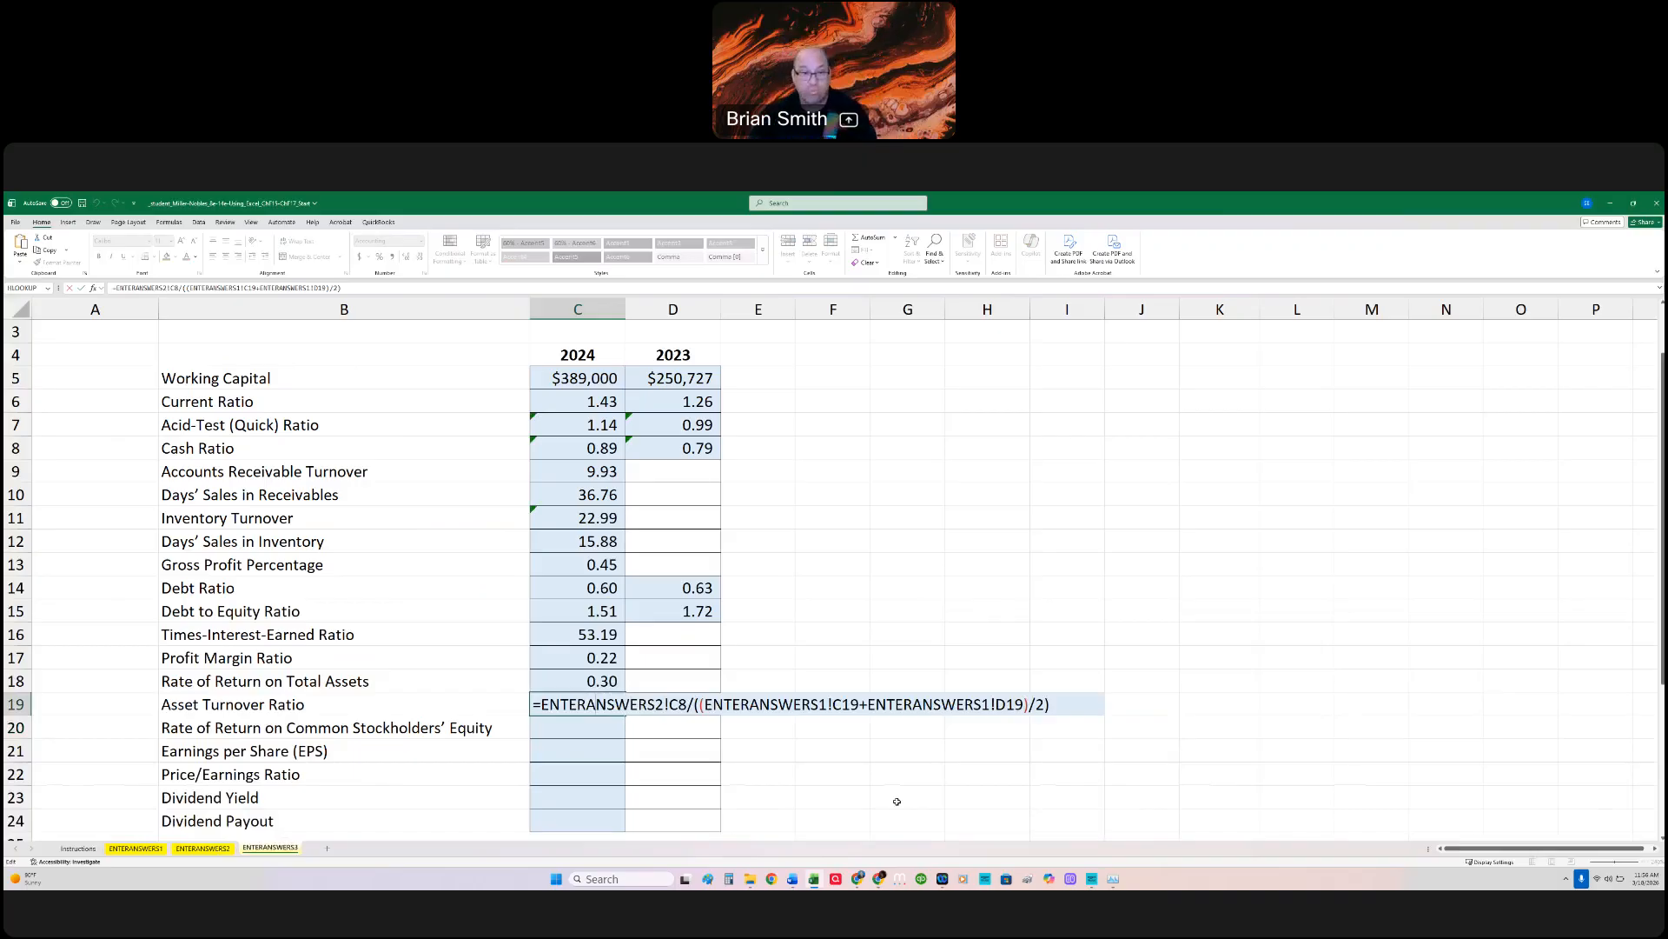
key(ctrl+Return)
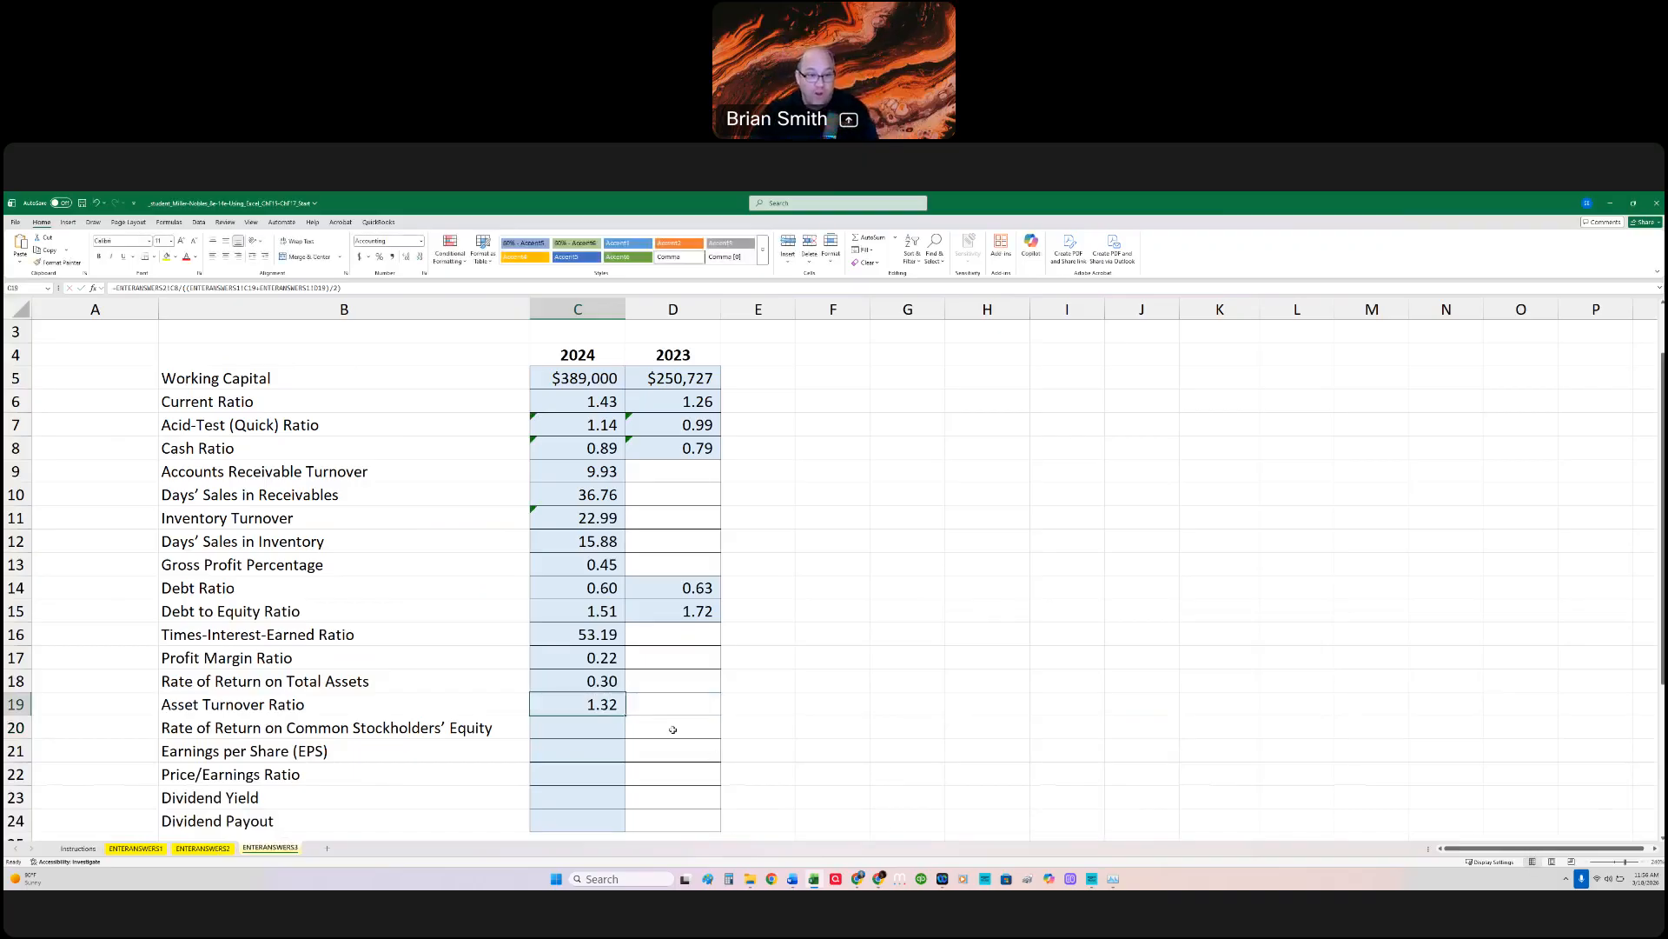
Step: Begin the Rate of Return on Common Stockholders' Equity formula in C20 with =sum(ENTERANSWERS2!C17)/((, using Net Income as the numerator
click(597, 732)
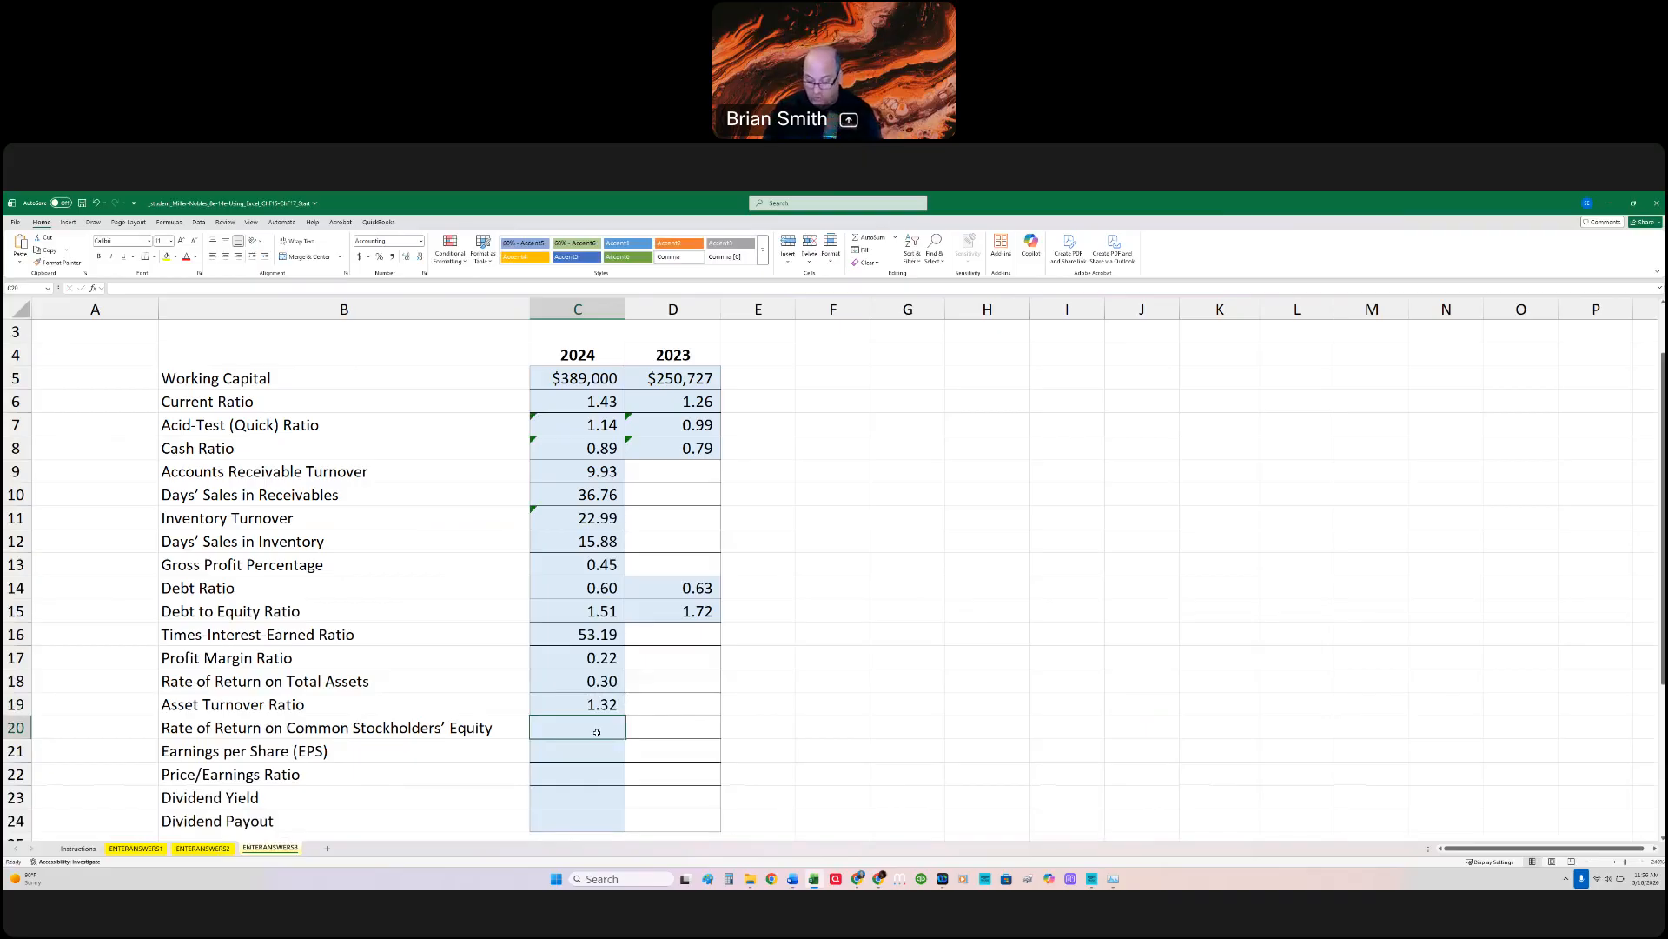
text(=)
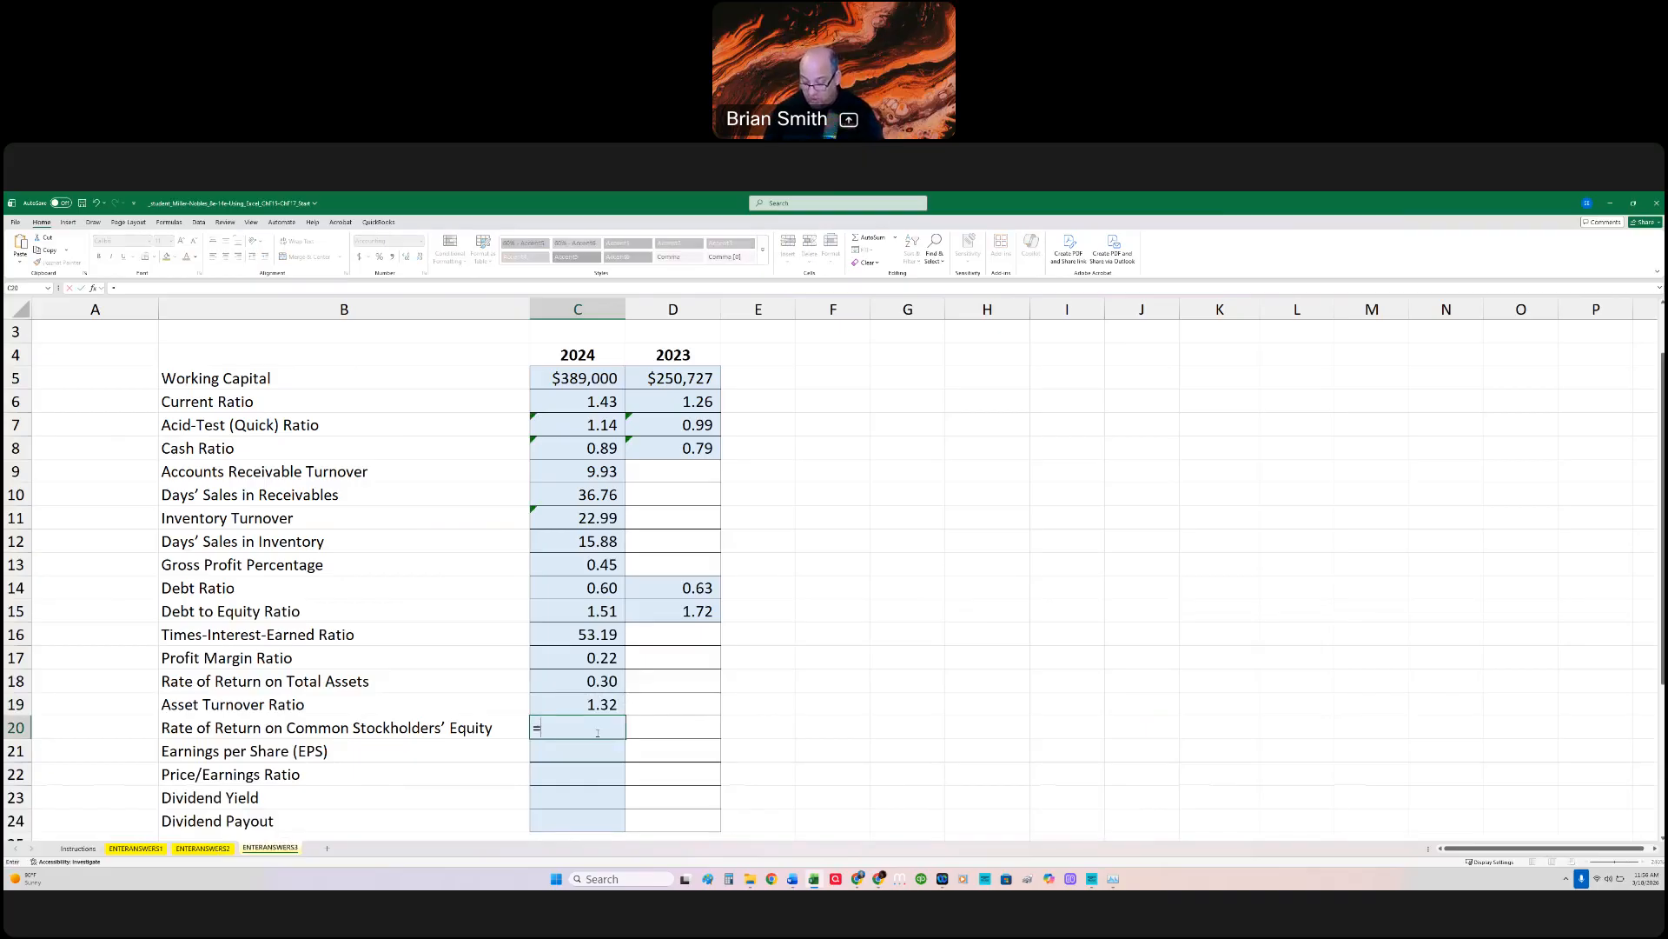
text(sum()
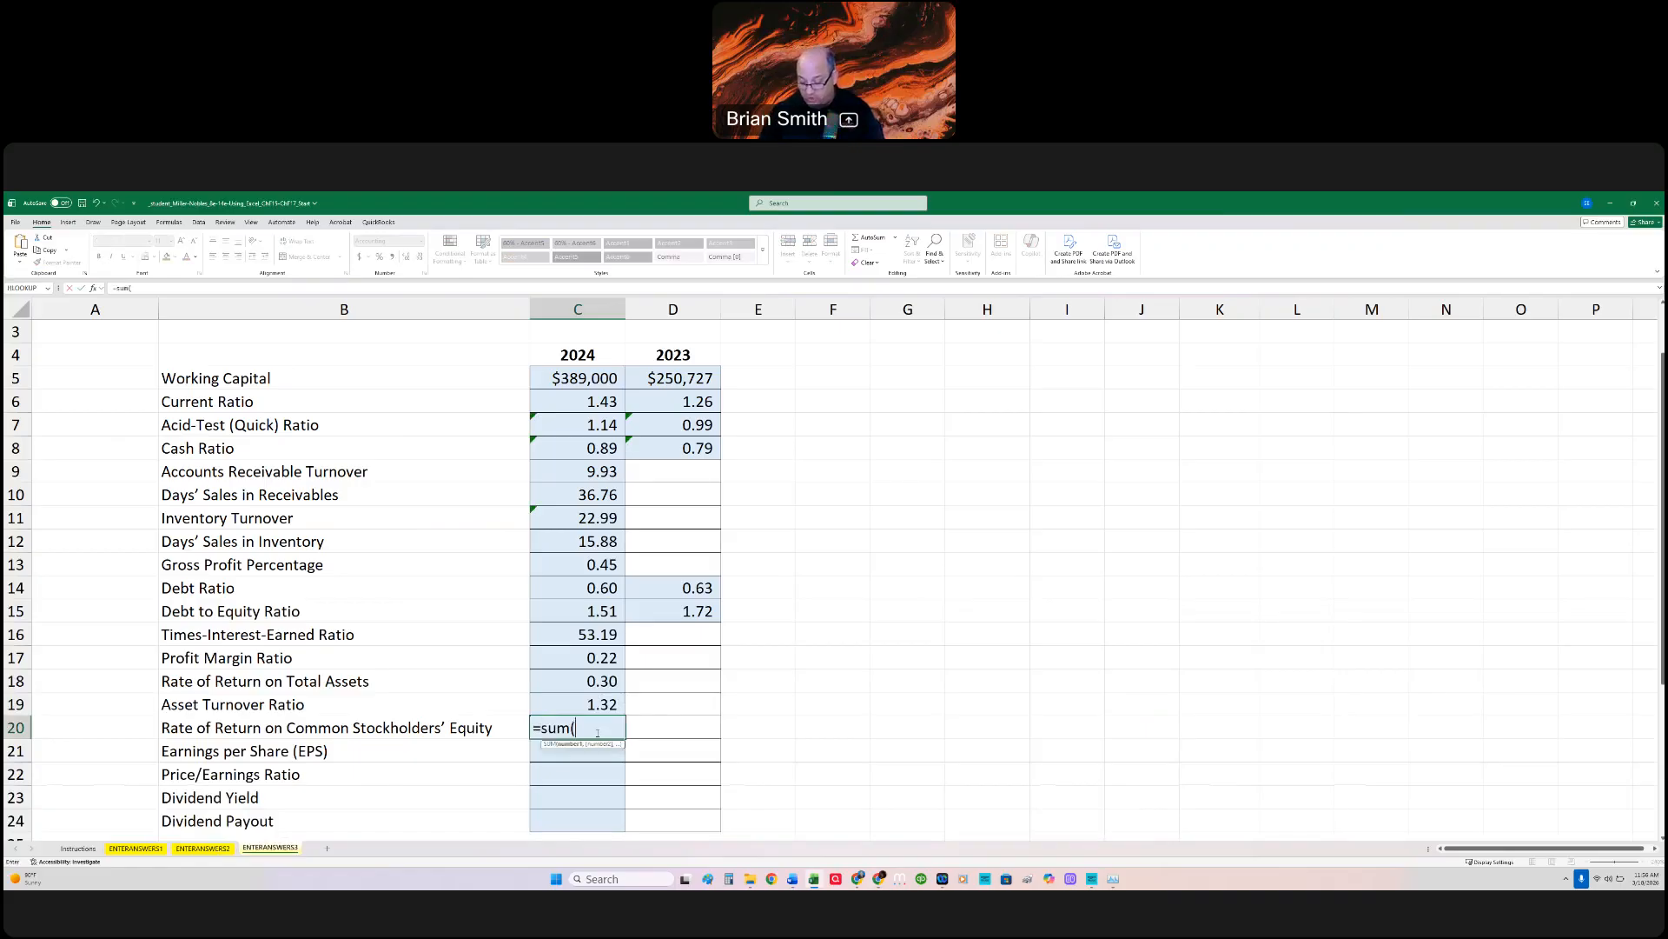
click(210, 848)
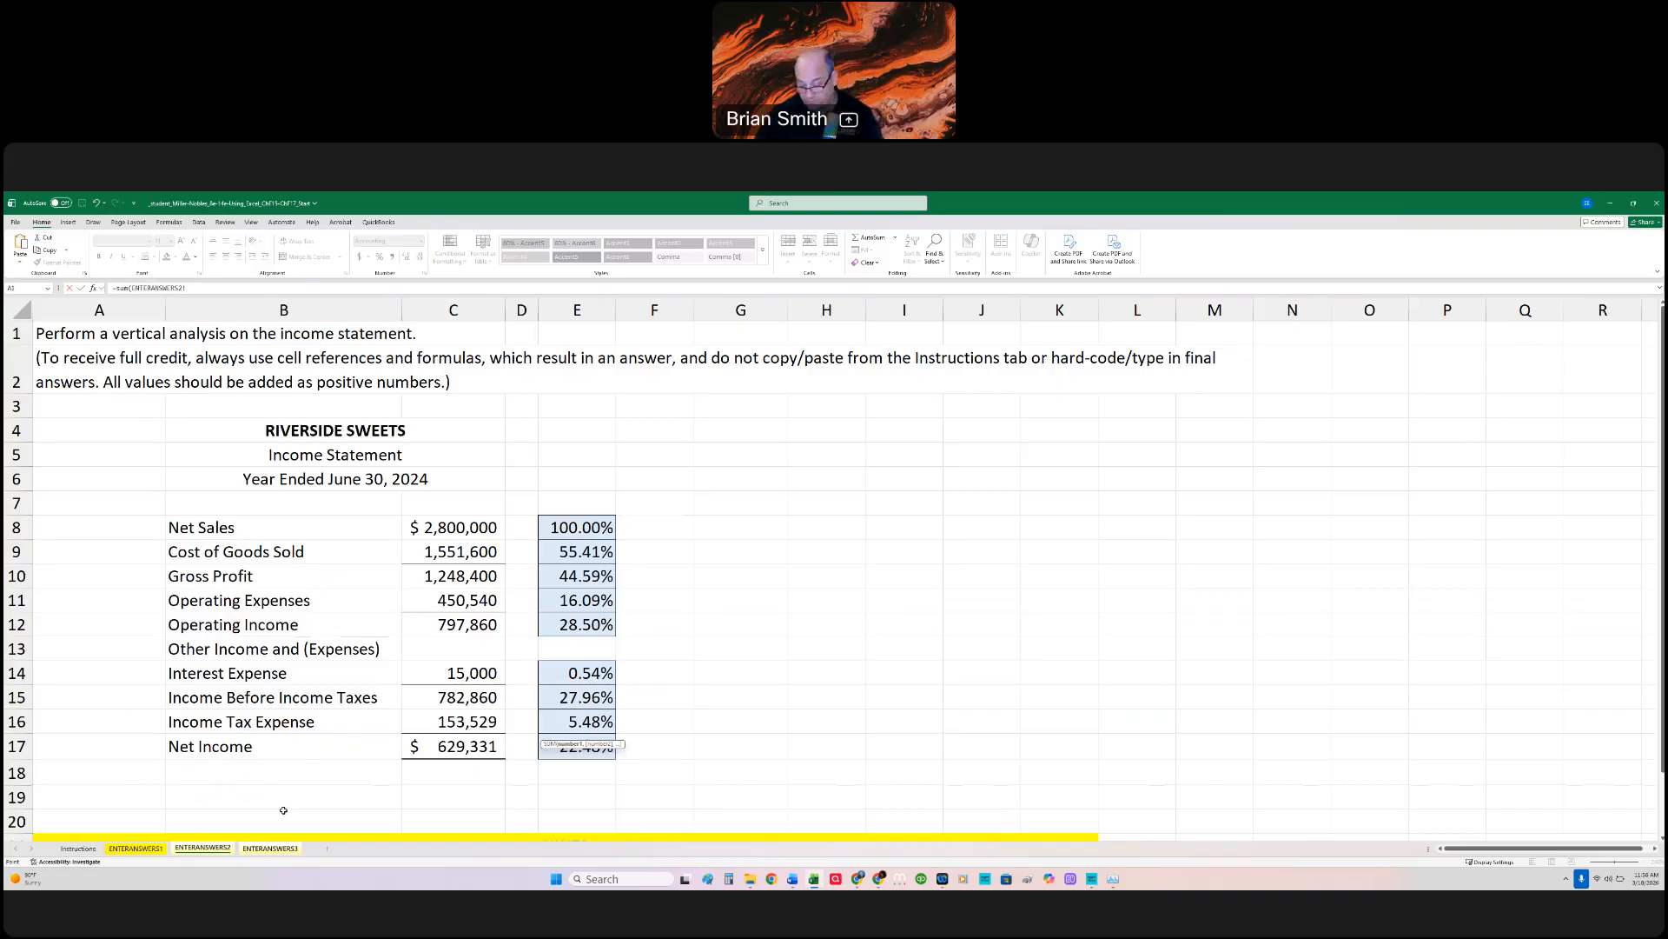
click(442, 749)
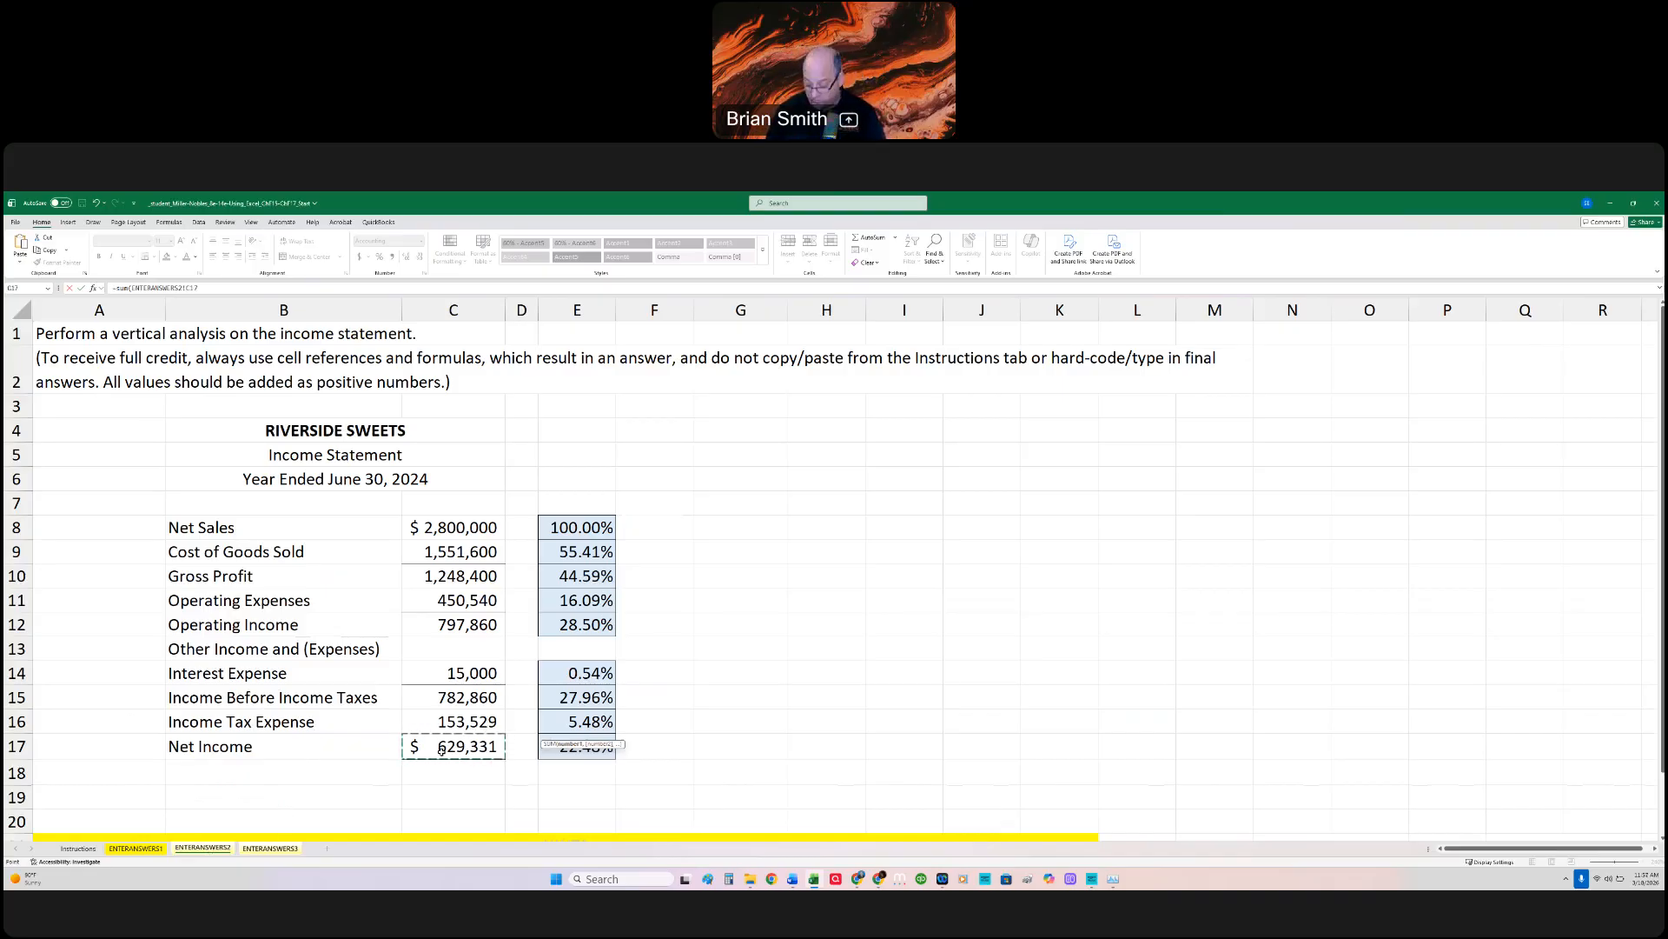
text())
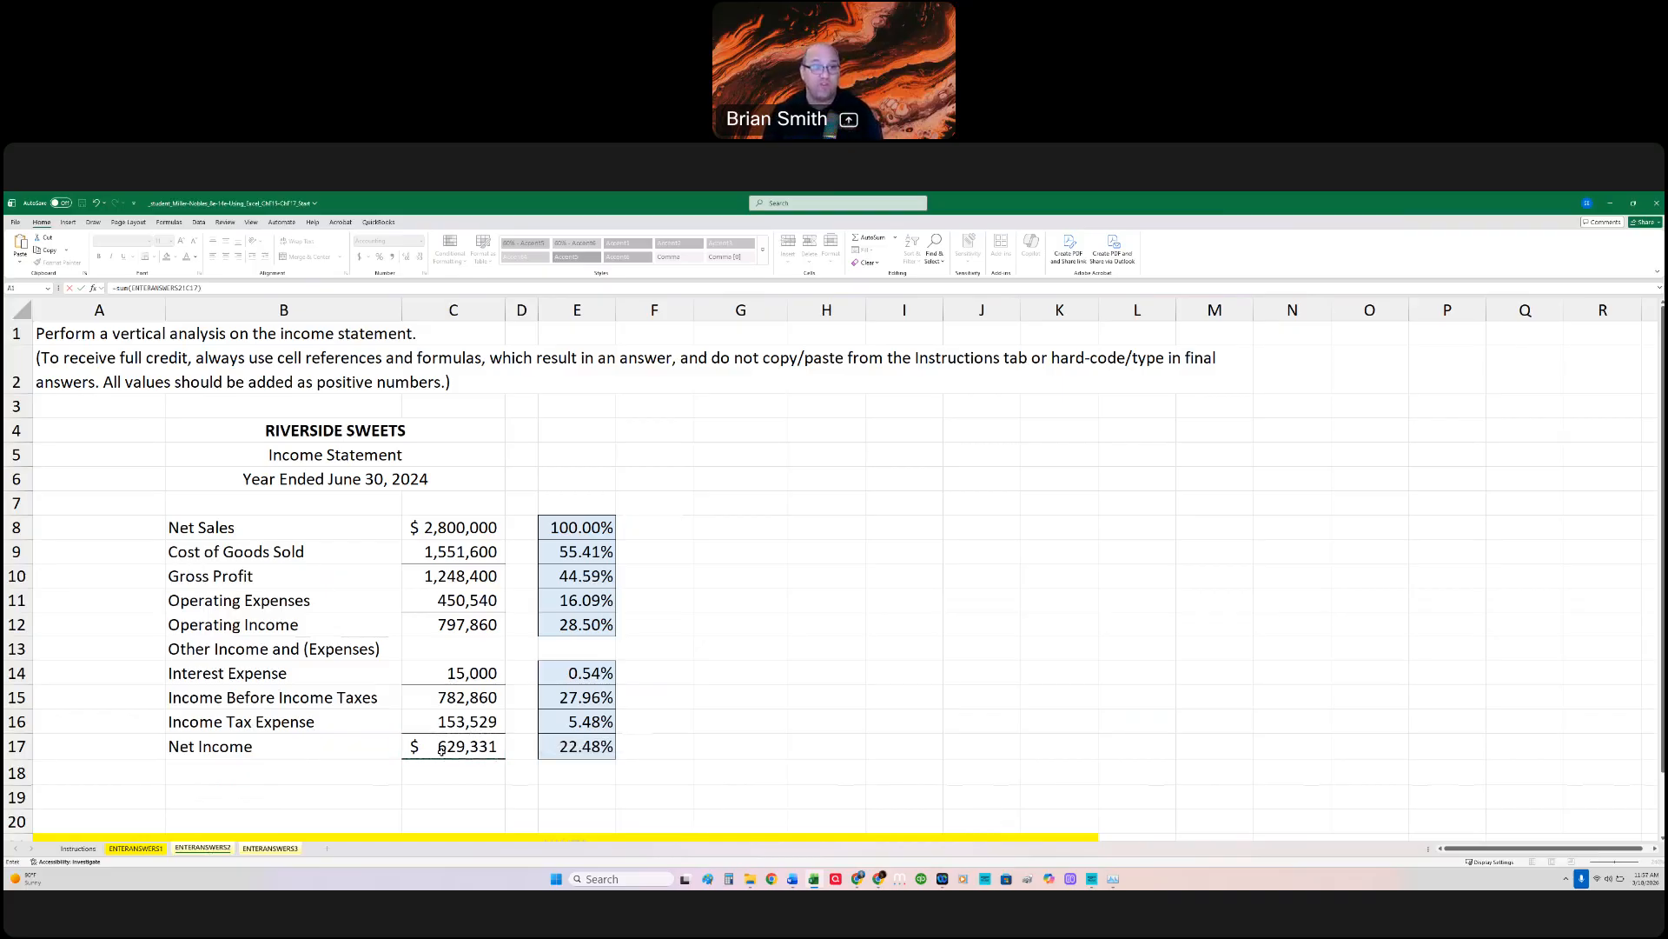
text(/)
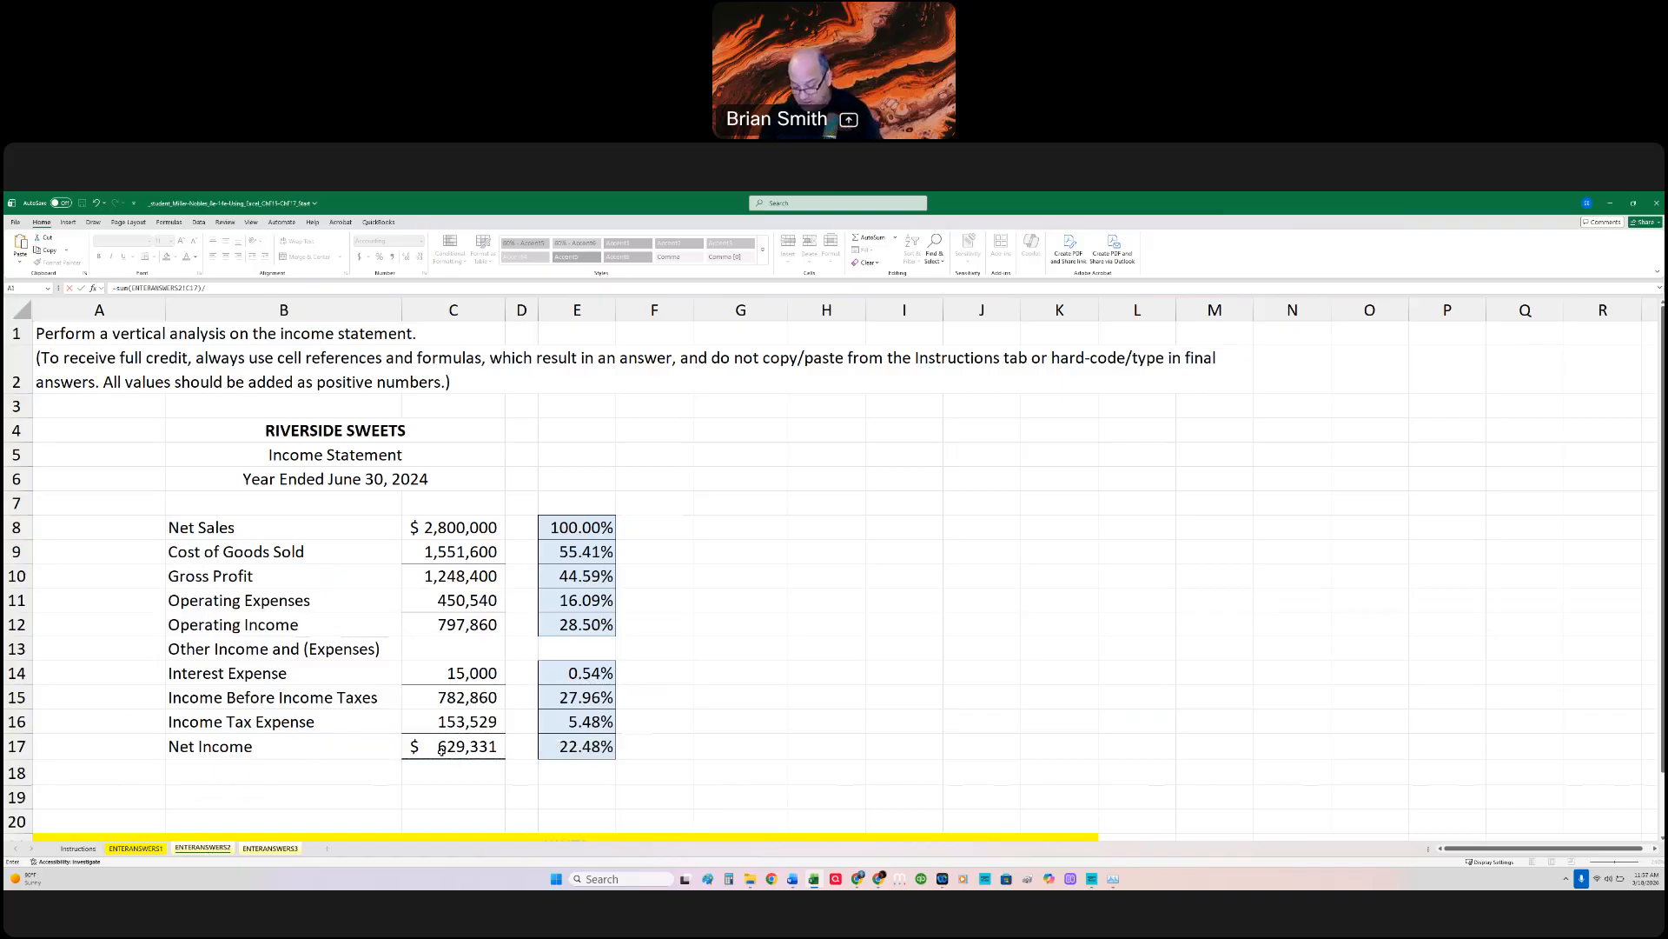
text((()
Step: Complete the C20 formula with ENTERANSWERS1!C35+ENTERANSWERS1!D35)/2), dividing by average Total Stockholders' Equity
click(163, 849)
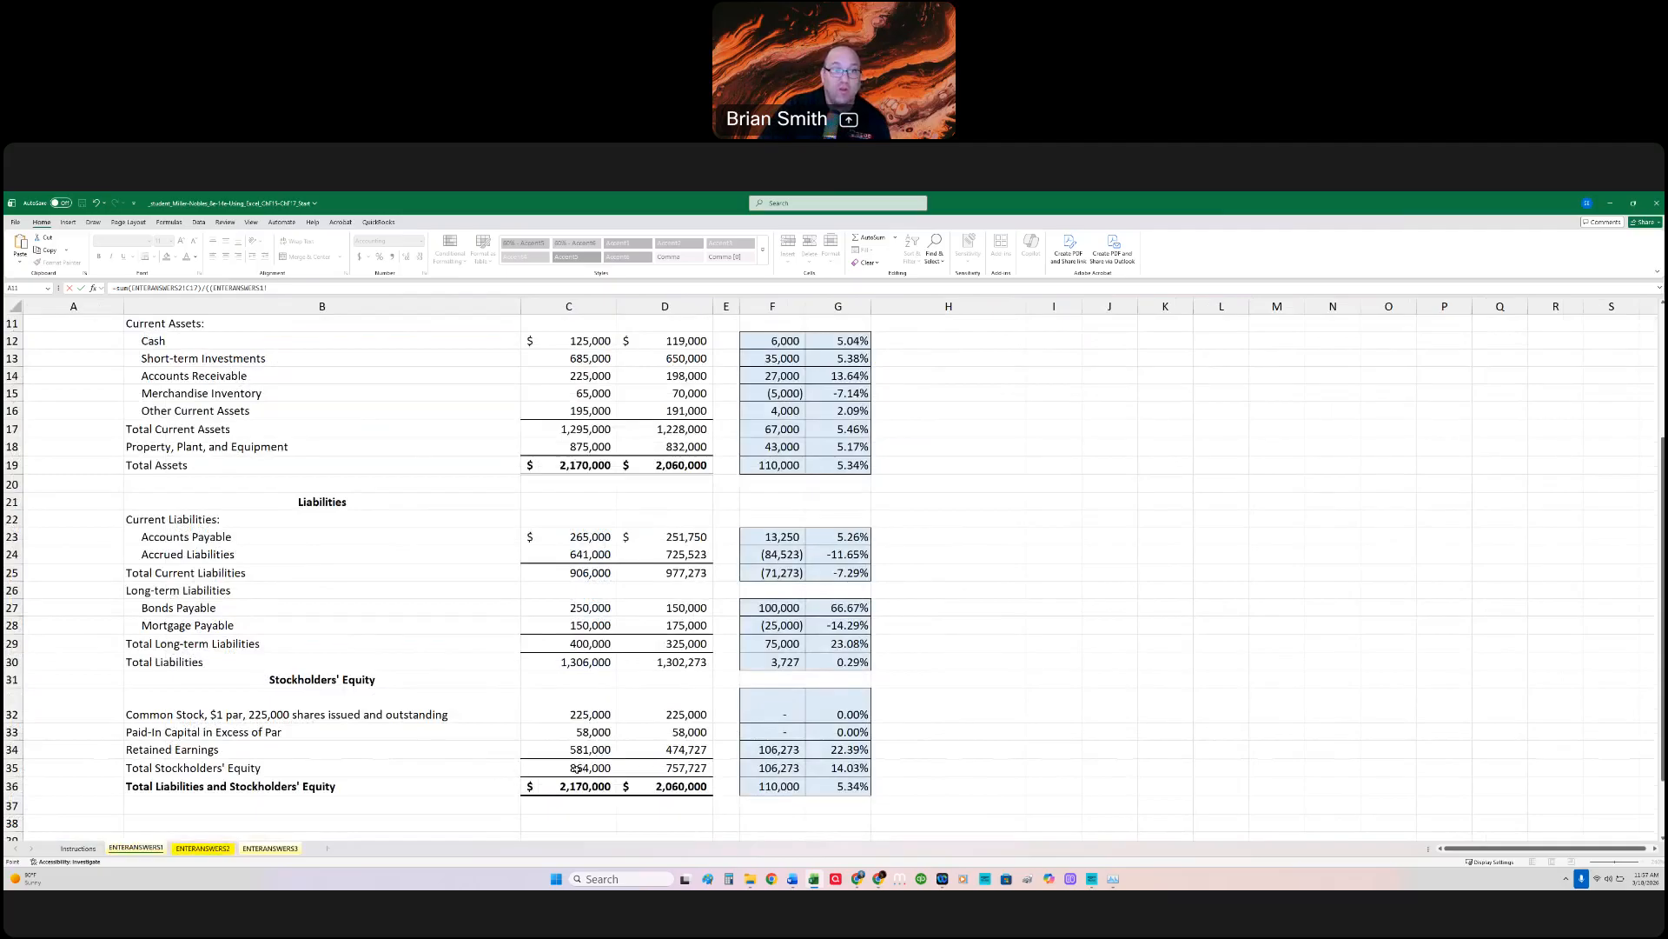
click(577, 768)
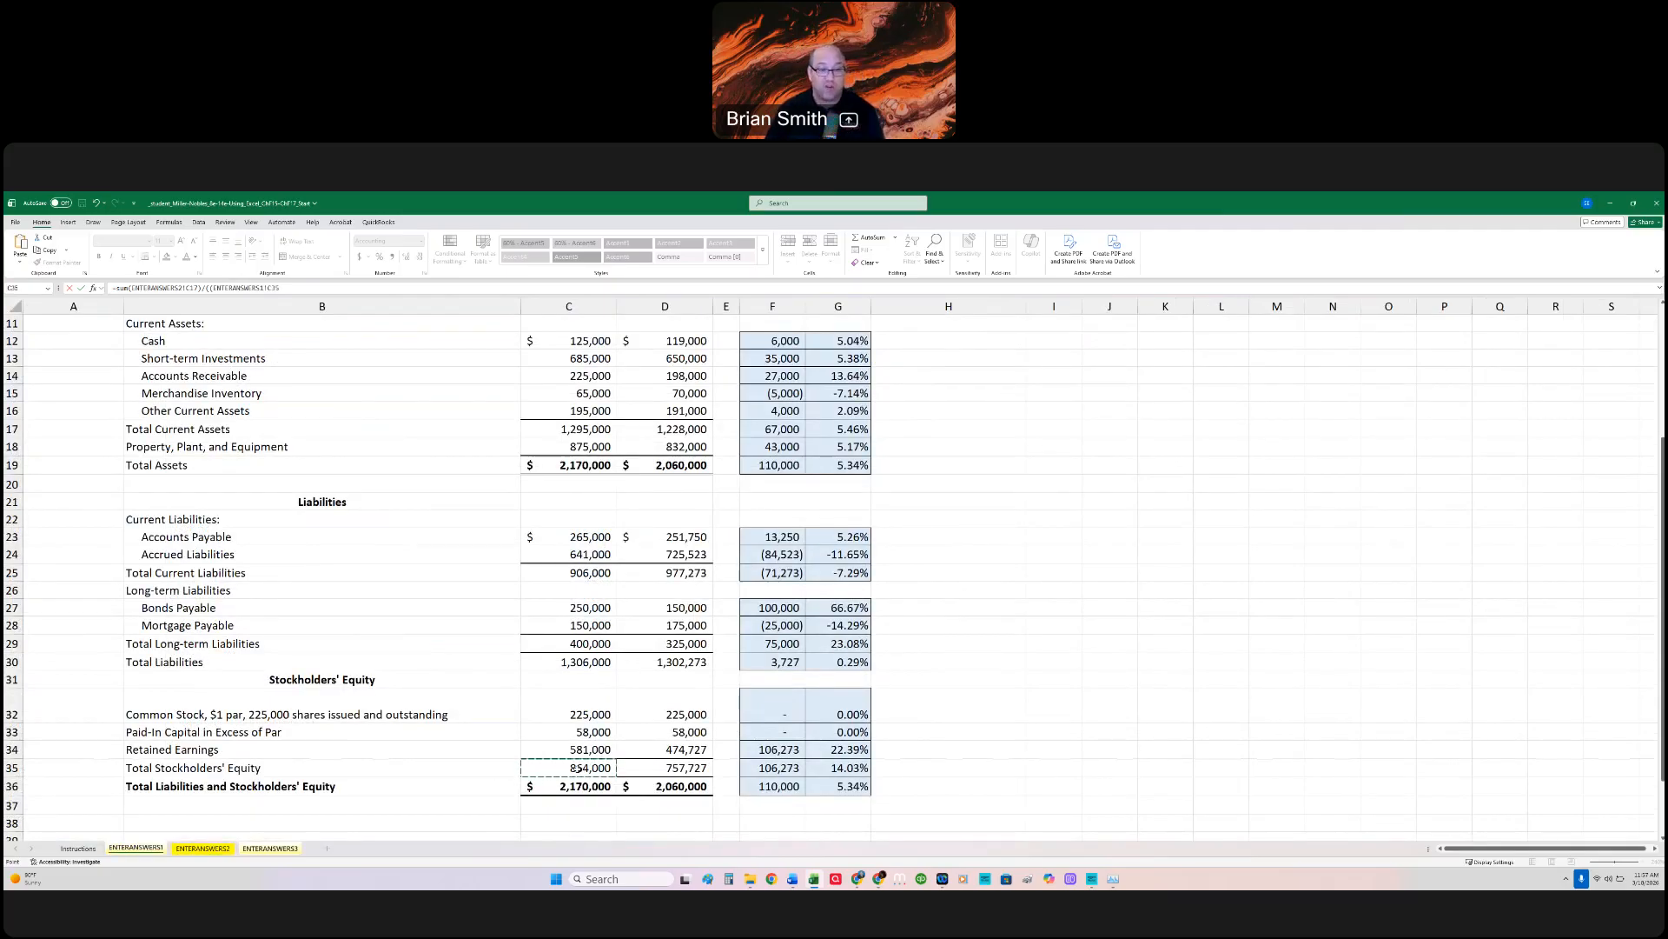
text(+)
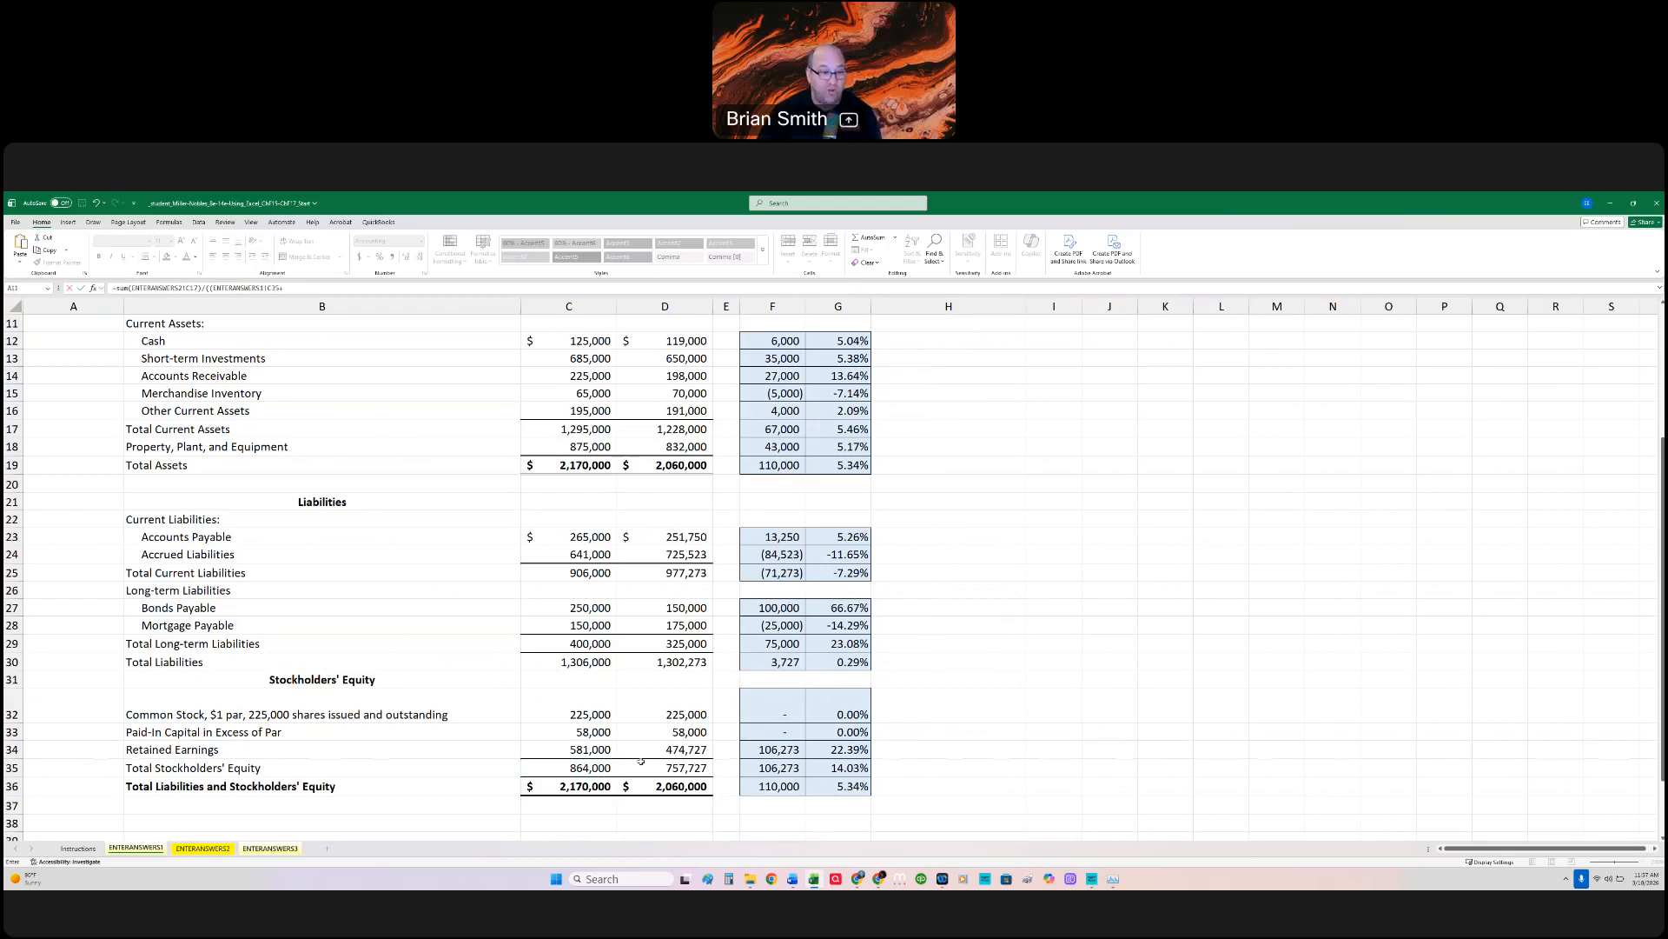
click(661, 770)
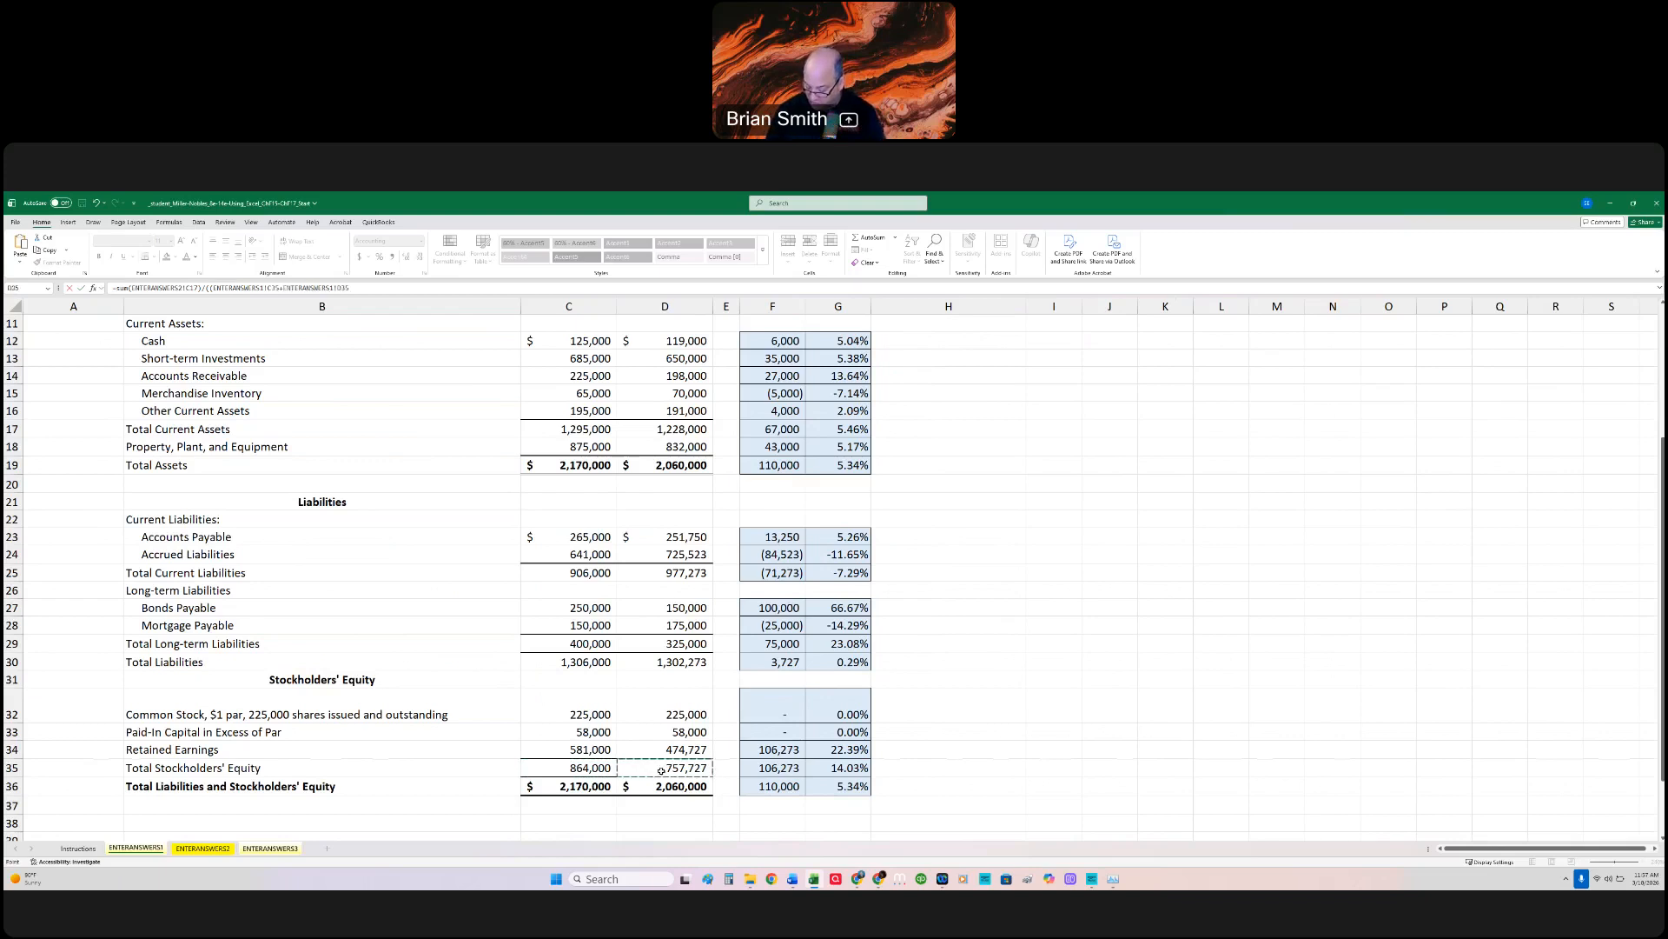
text()/2)
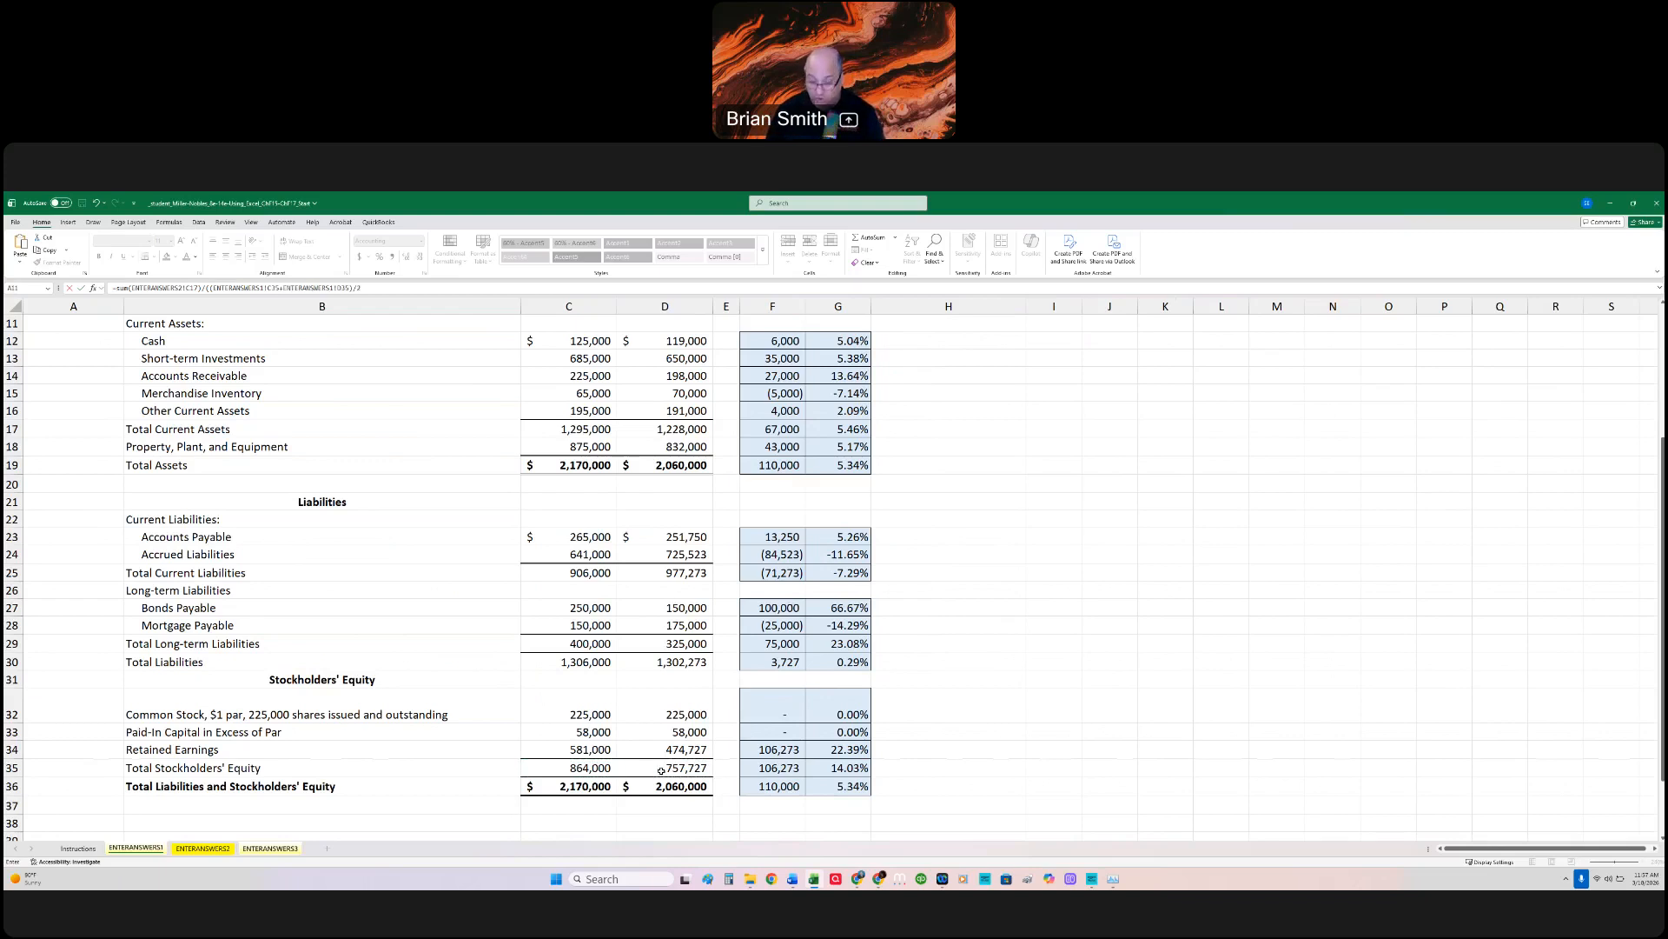
key(Return)
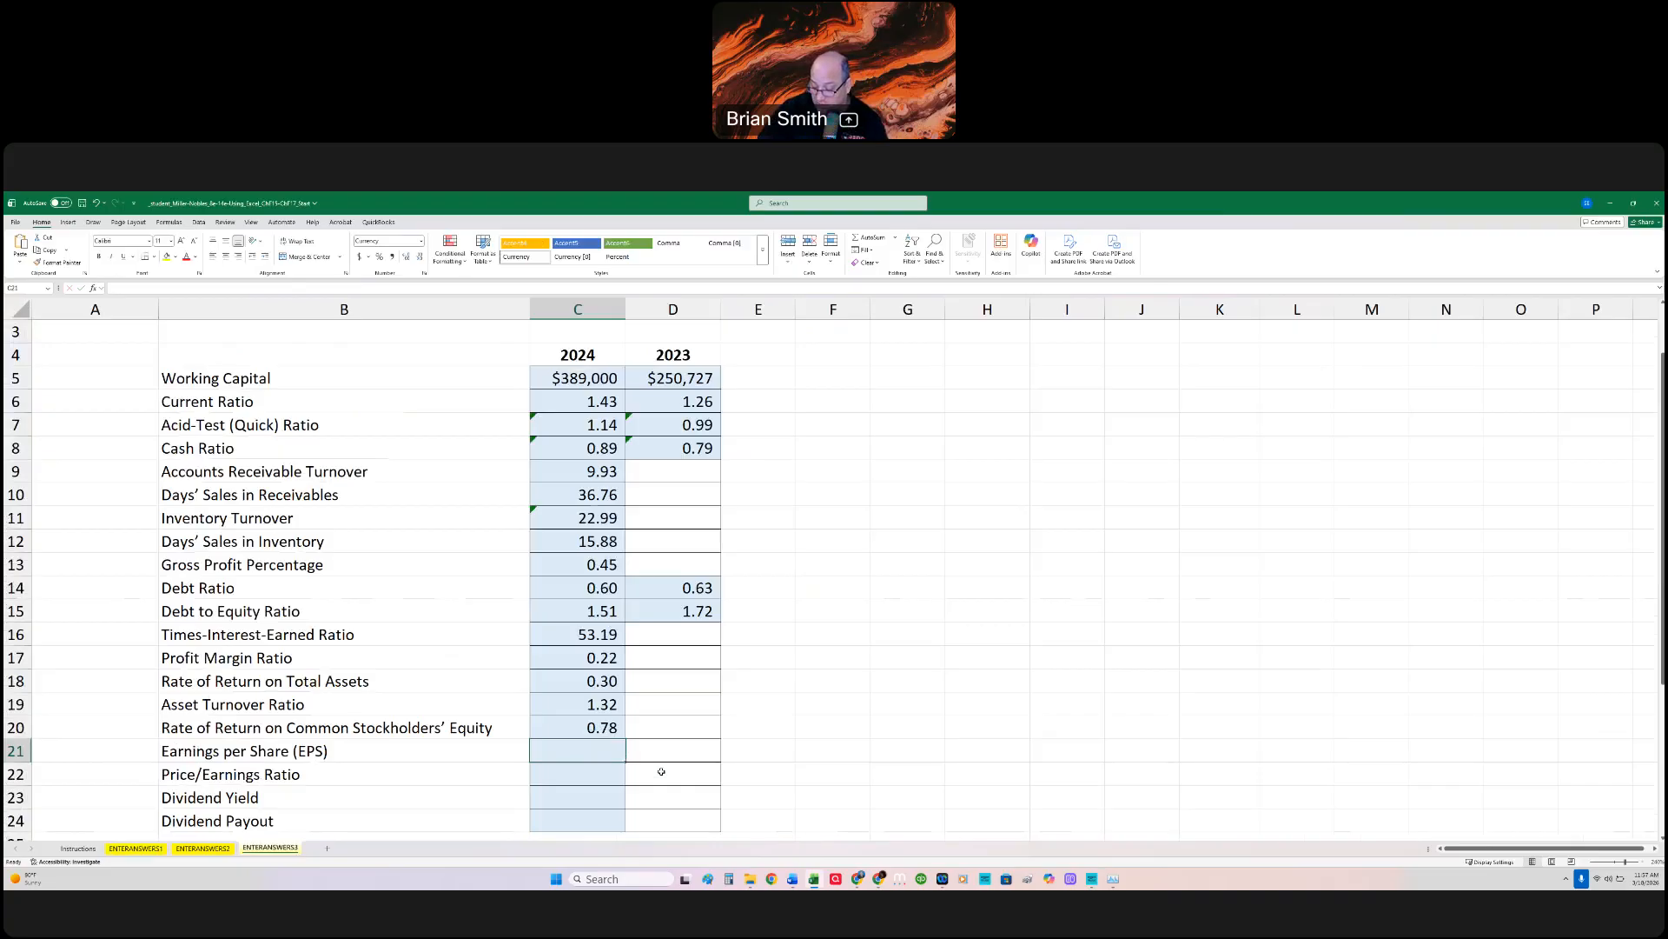
Step: Review the additional financial information and ratio requirements on the Instructions sheet, and return to the ENTERANSWERS3 sheet
scroll(382, 775, down, 2)
scroll(117, 826, up, 3)
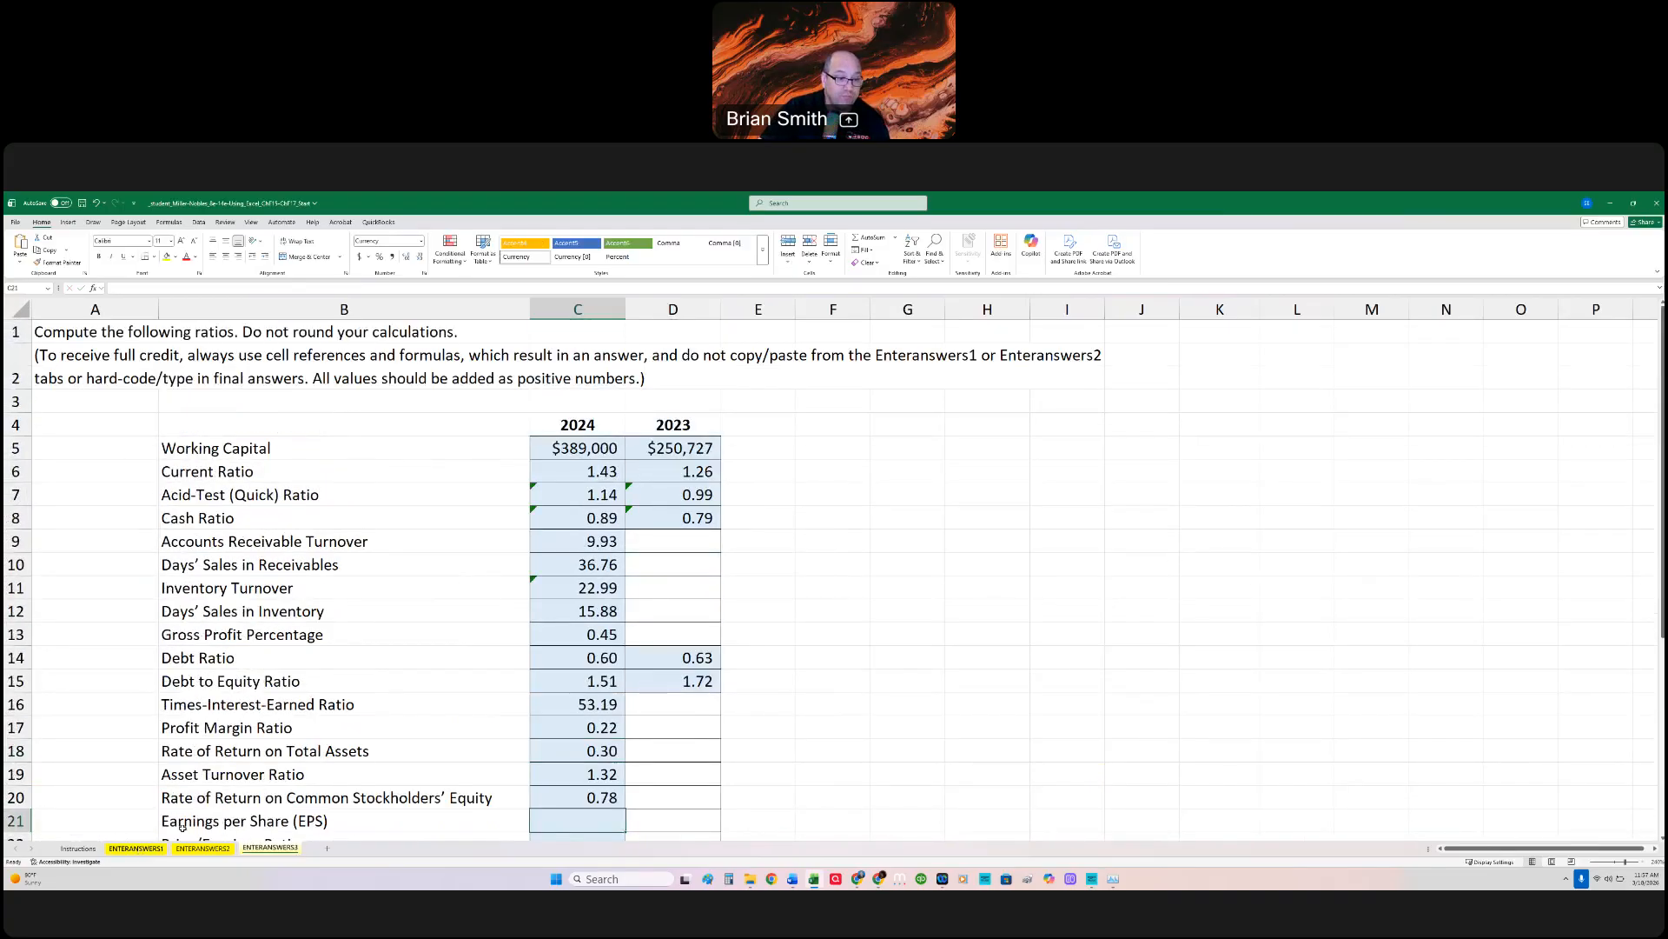
click(139, 848)
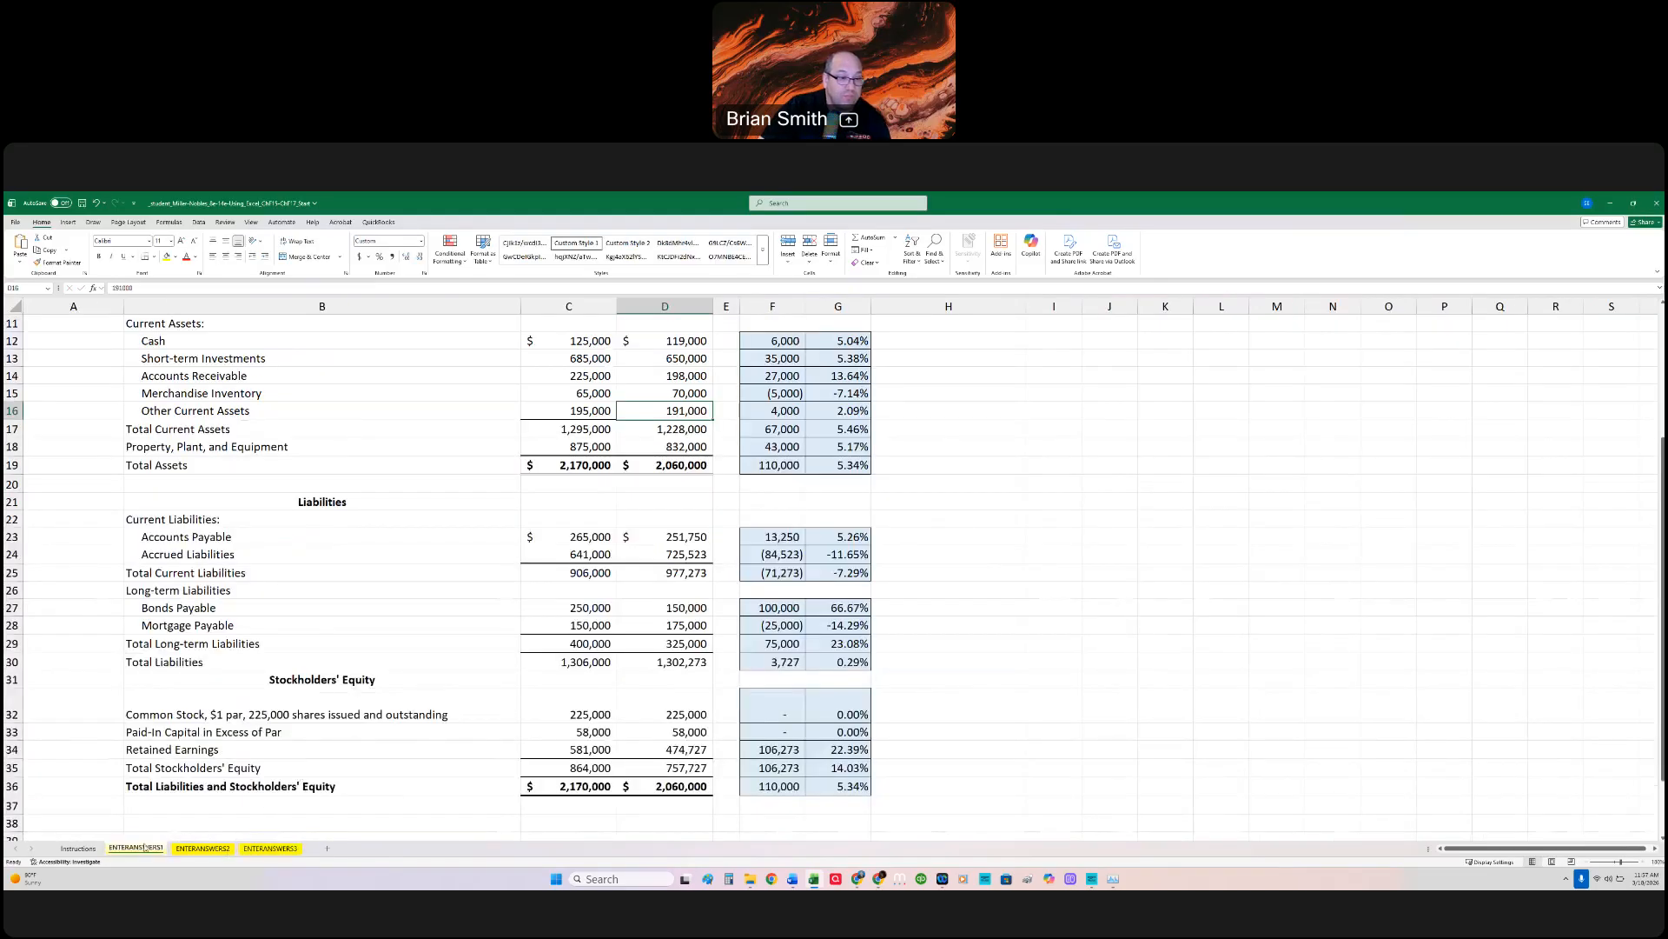
click(78, 848)
scroll(336, 779, down, 12)
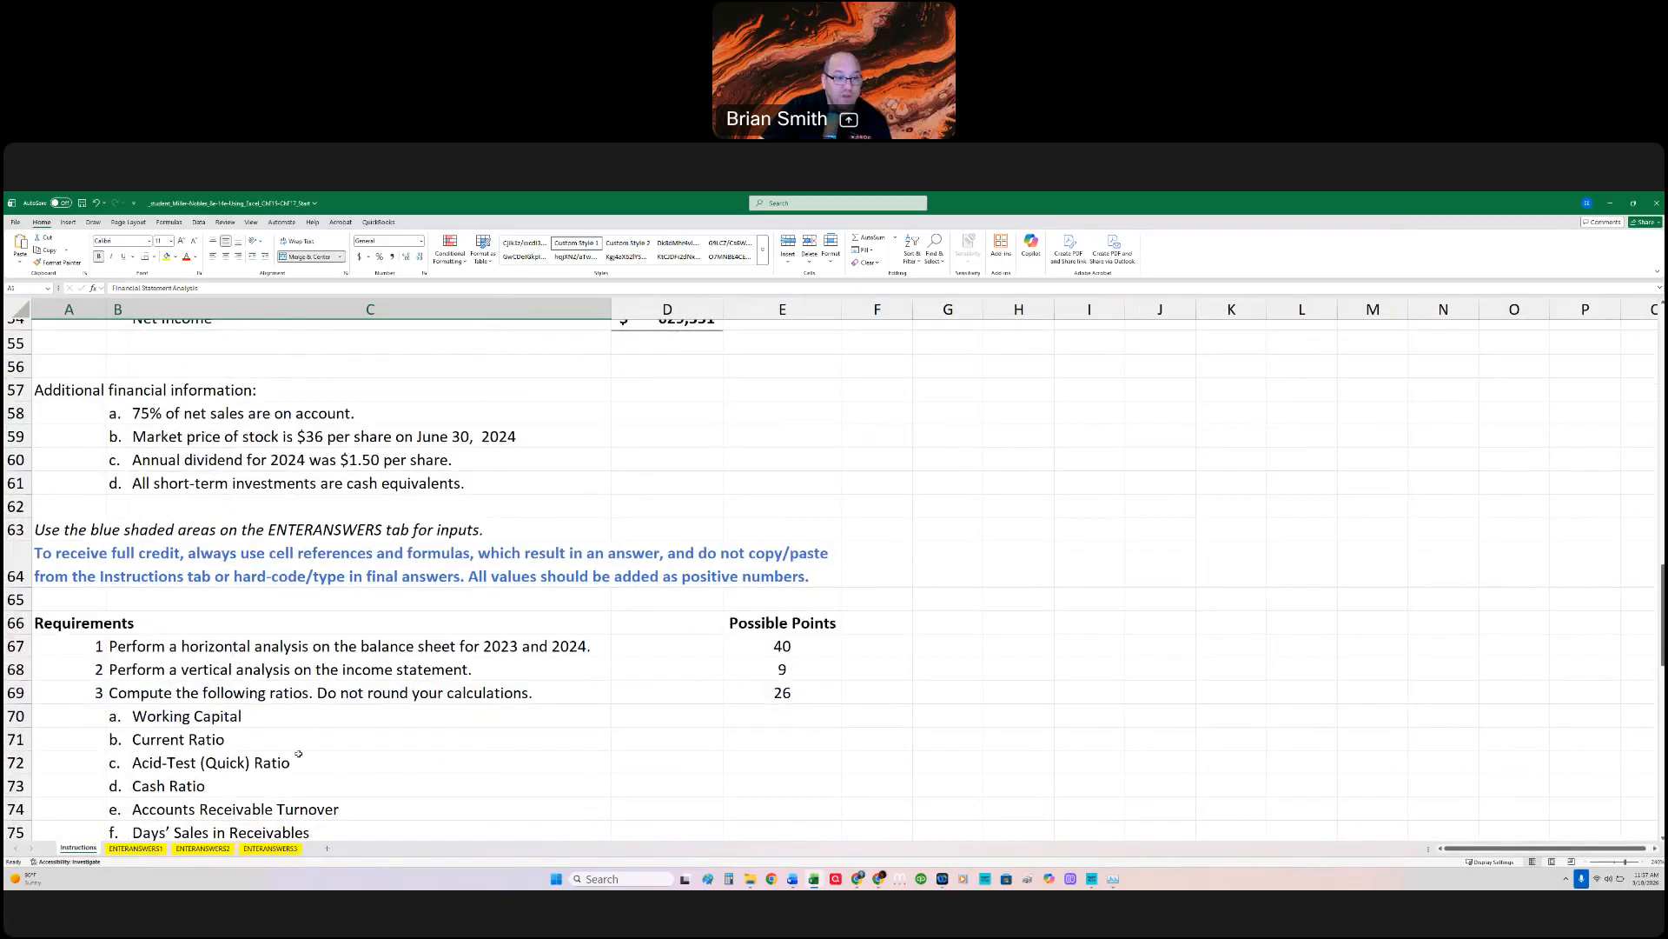
scroll(299, 753, down, 6)
scroll(298, 753, down, 2)
scroll(297, 750, up, 8)
scroll(298, 750, up, 1)
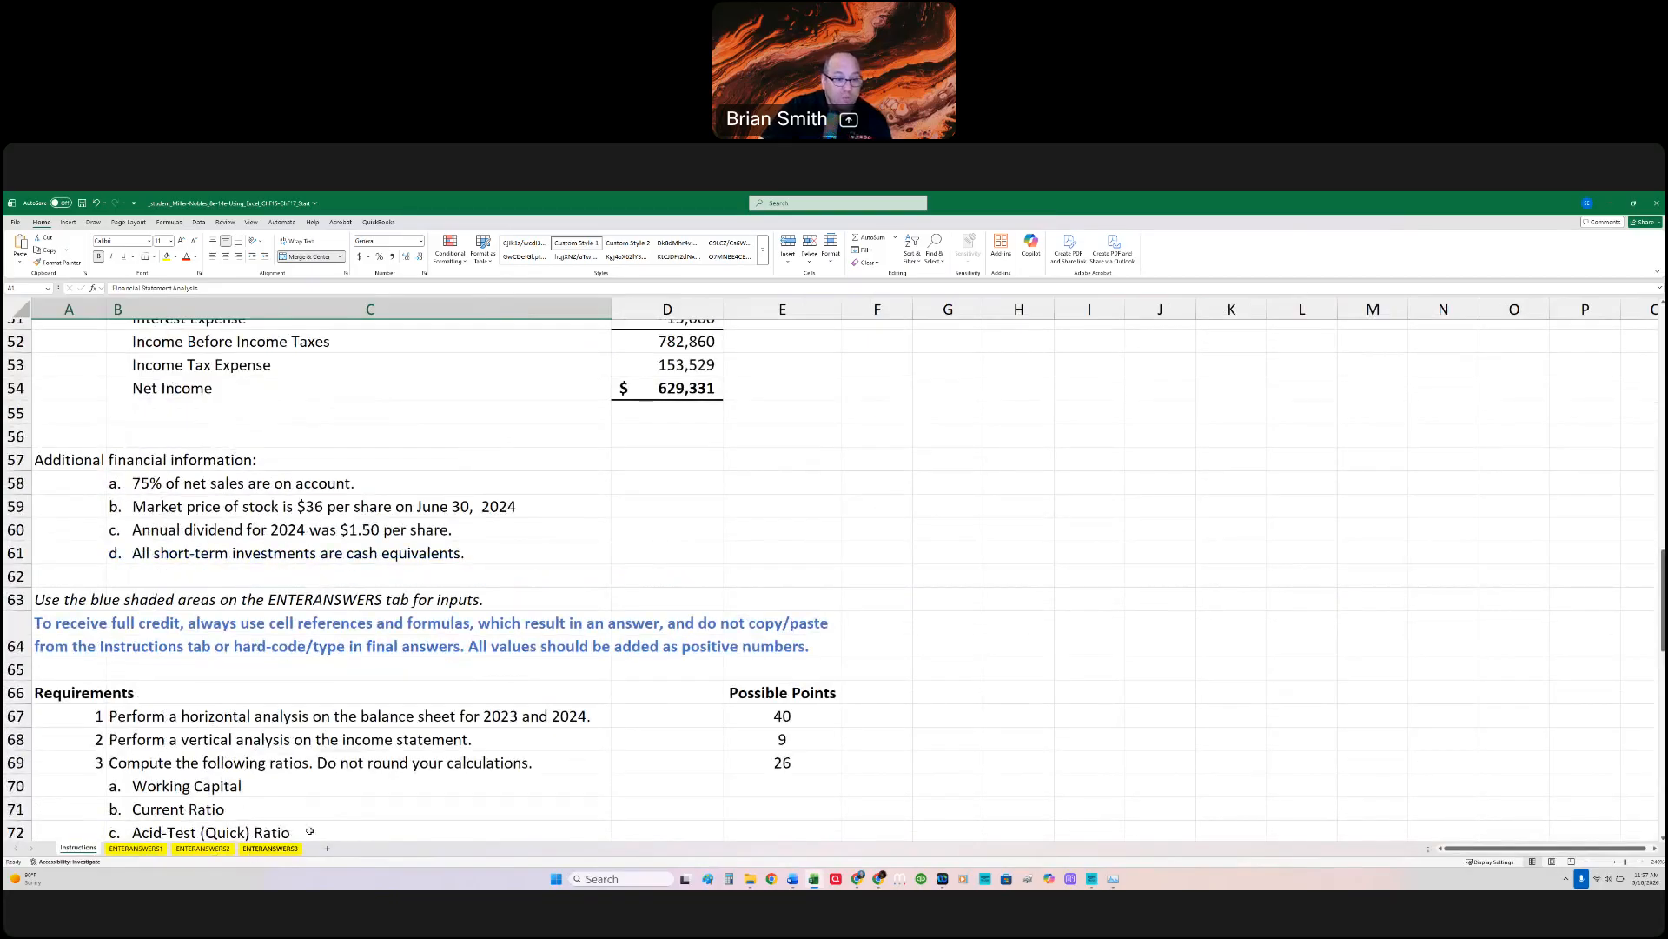
click(254, 849)
Step: Calculate the 2024 Earnings per Share in C21 with =ENTERANSWERS2!C17/ENTERANSWERS1!C32, dividing Net Income by the Common Stock amount
scroll(598, 685, down, 2)
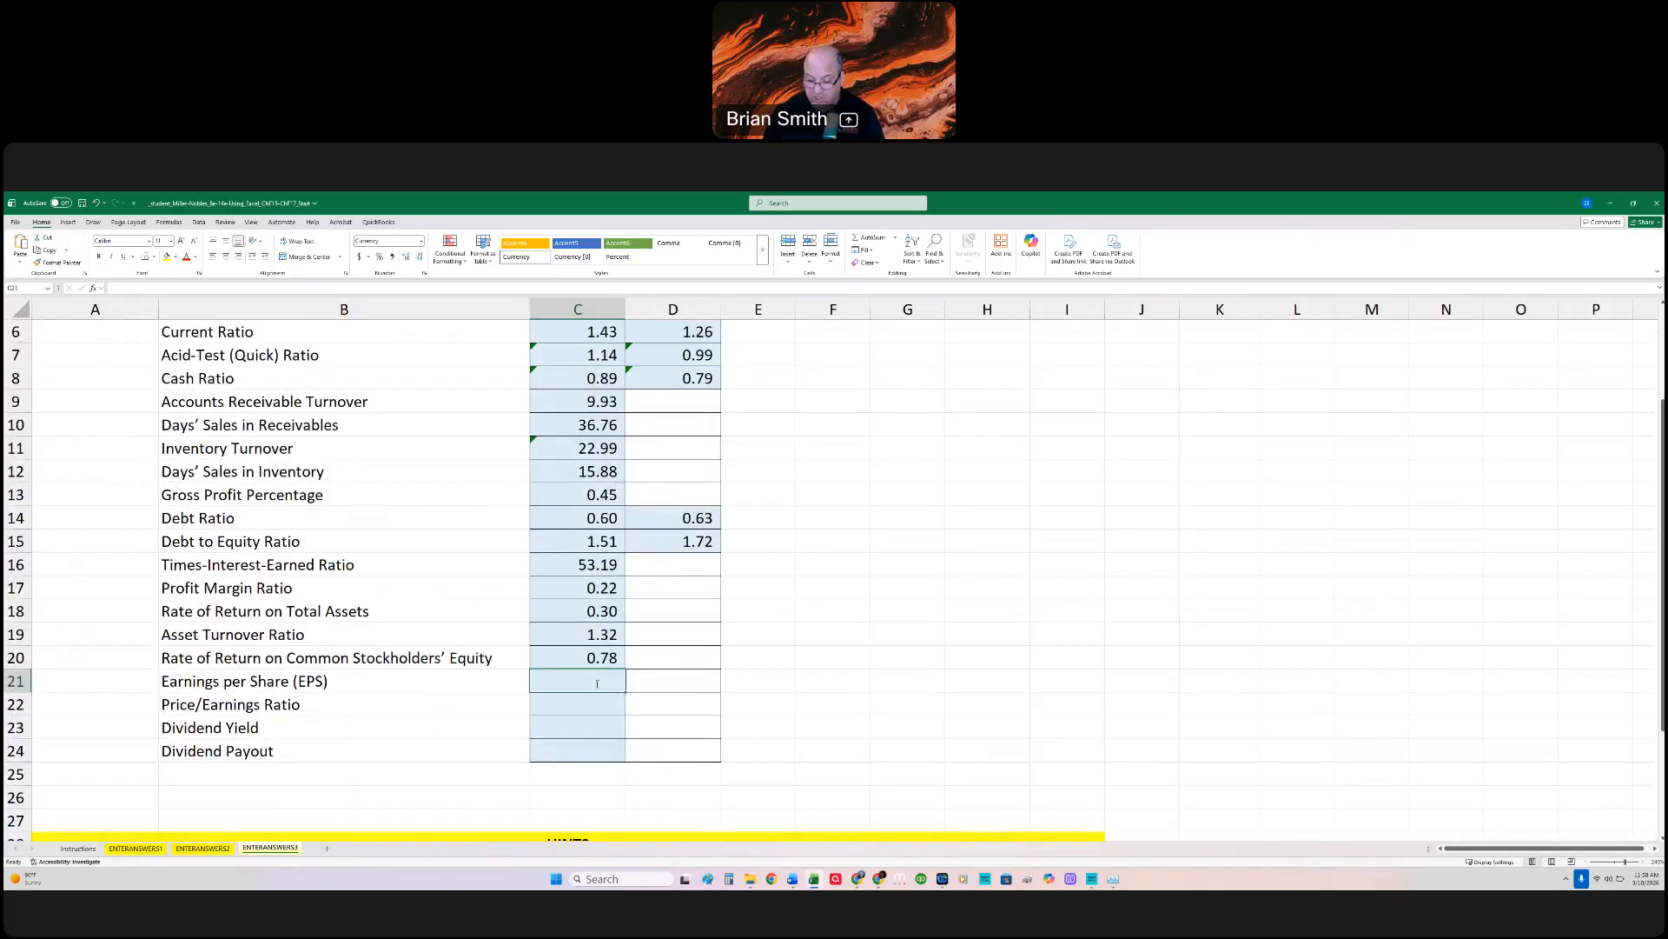
text(=ENTERANSWERS2!)
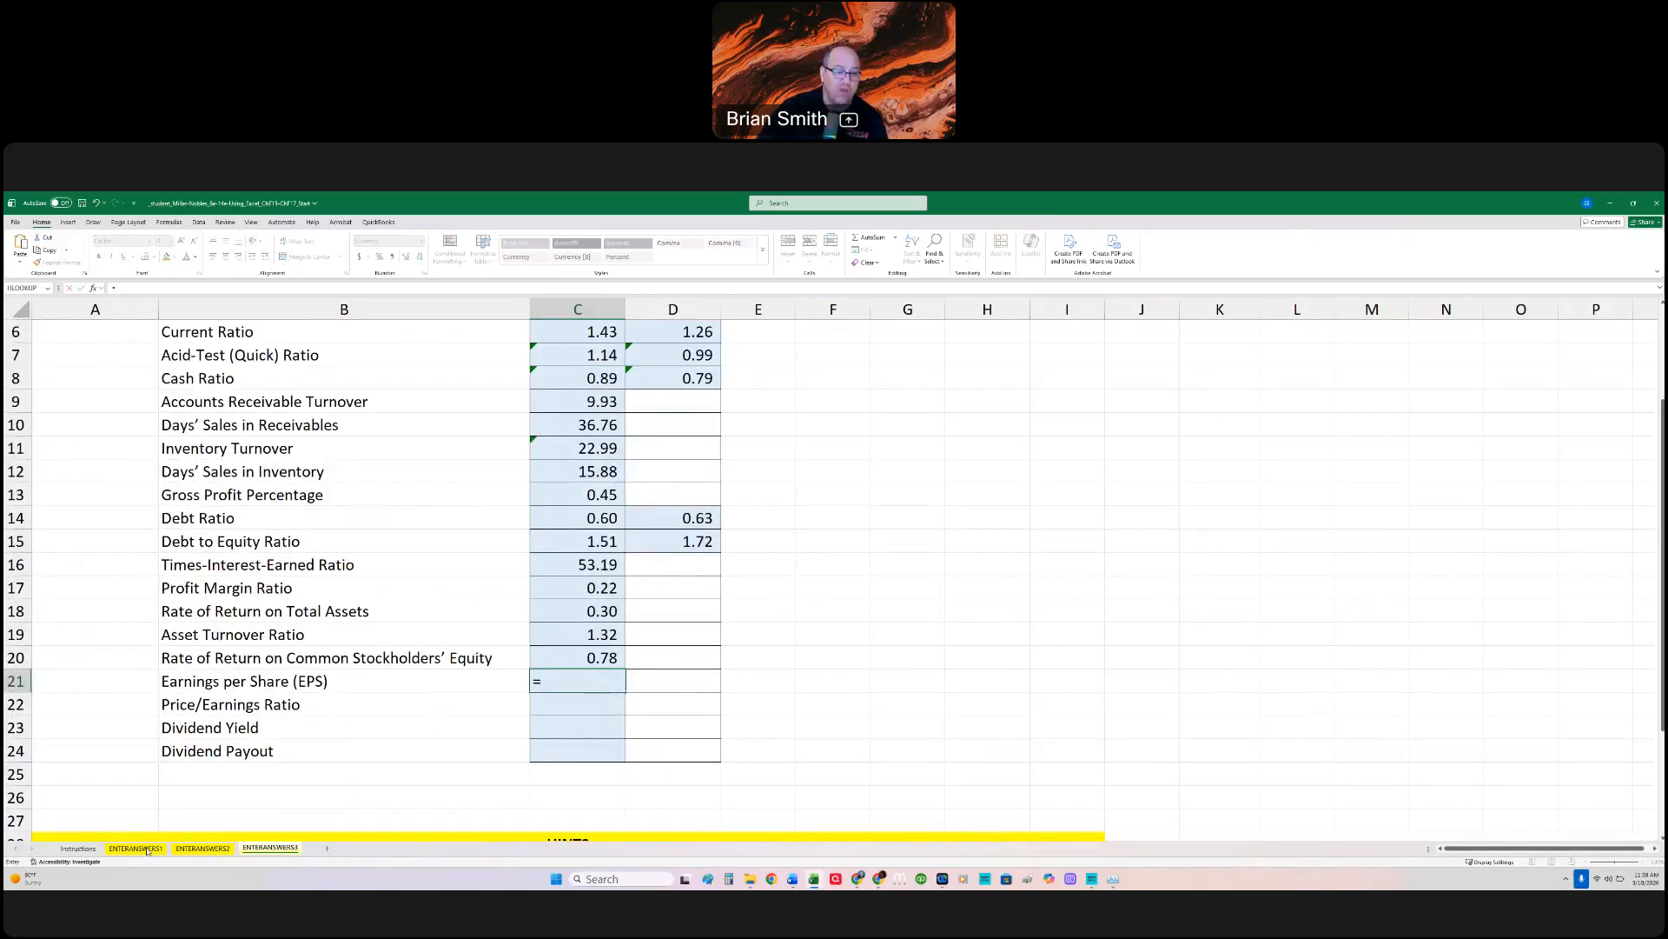
click(196, 850)
click(452, 745)
text(/)
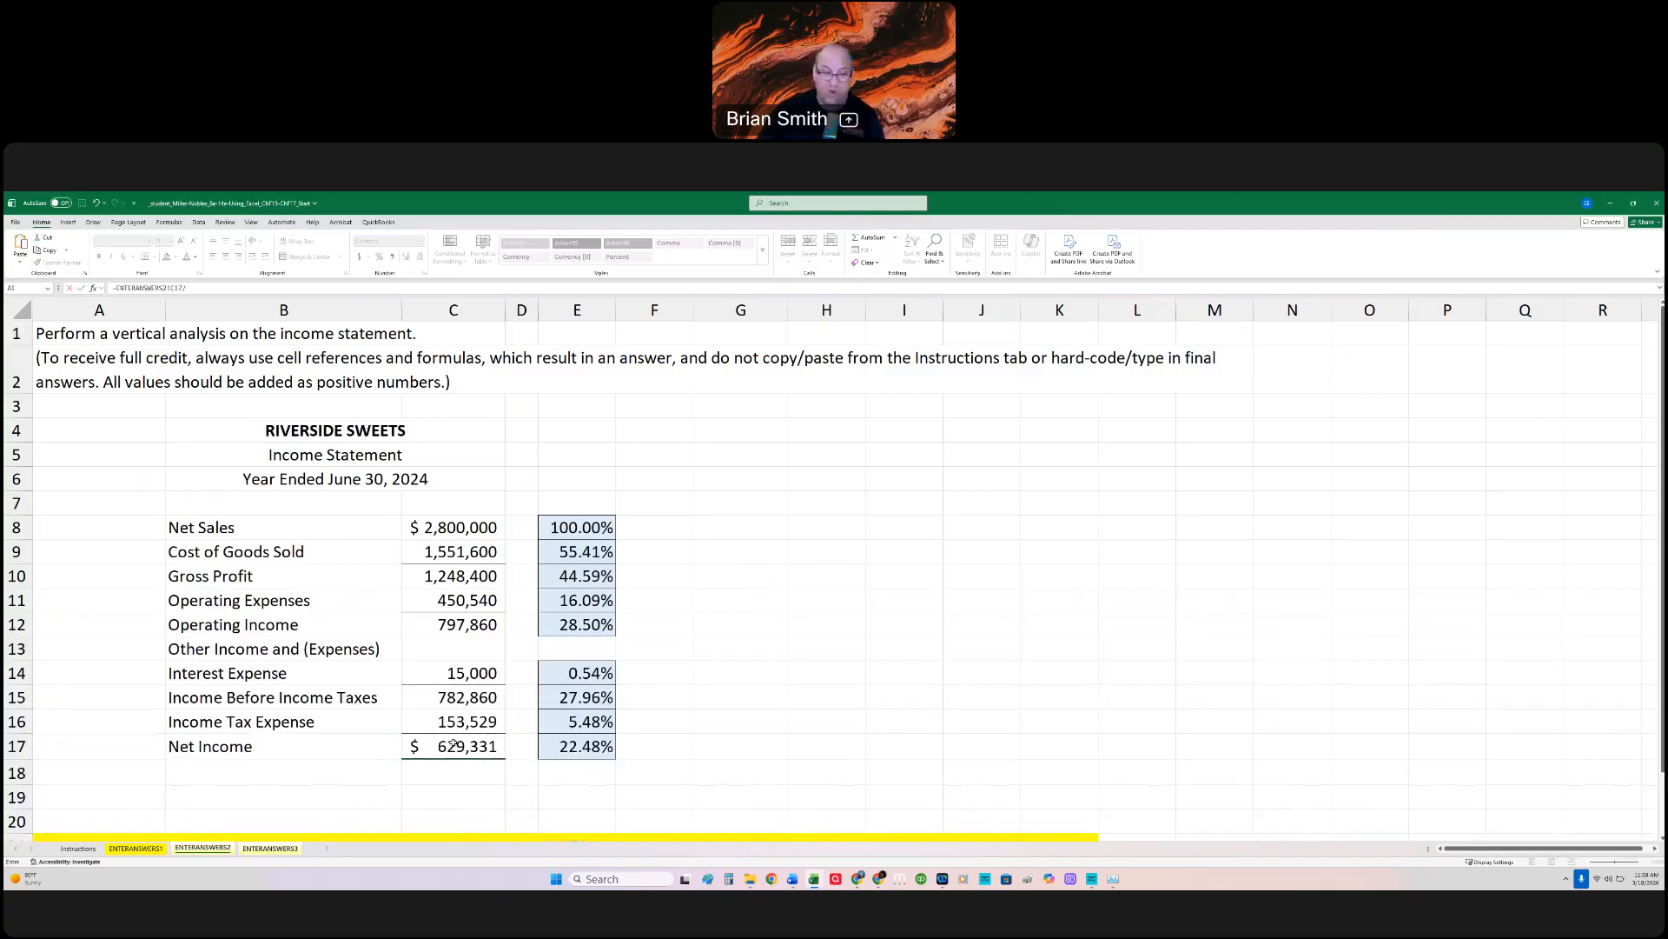
click(135, 848)
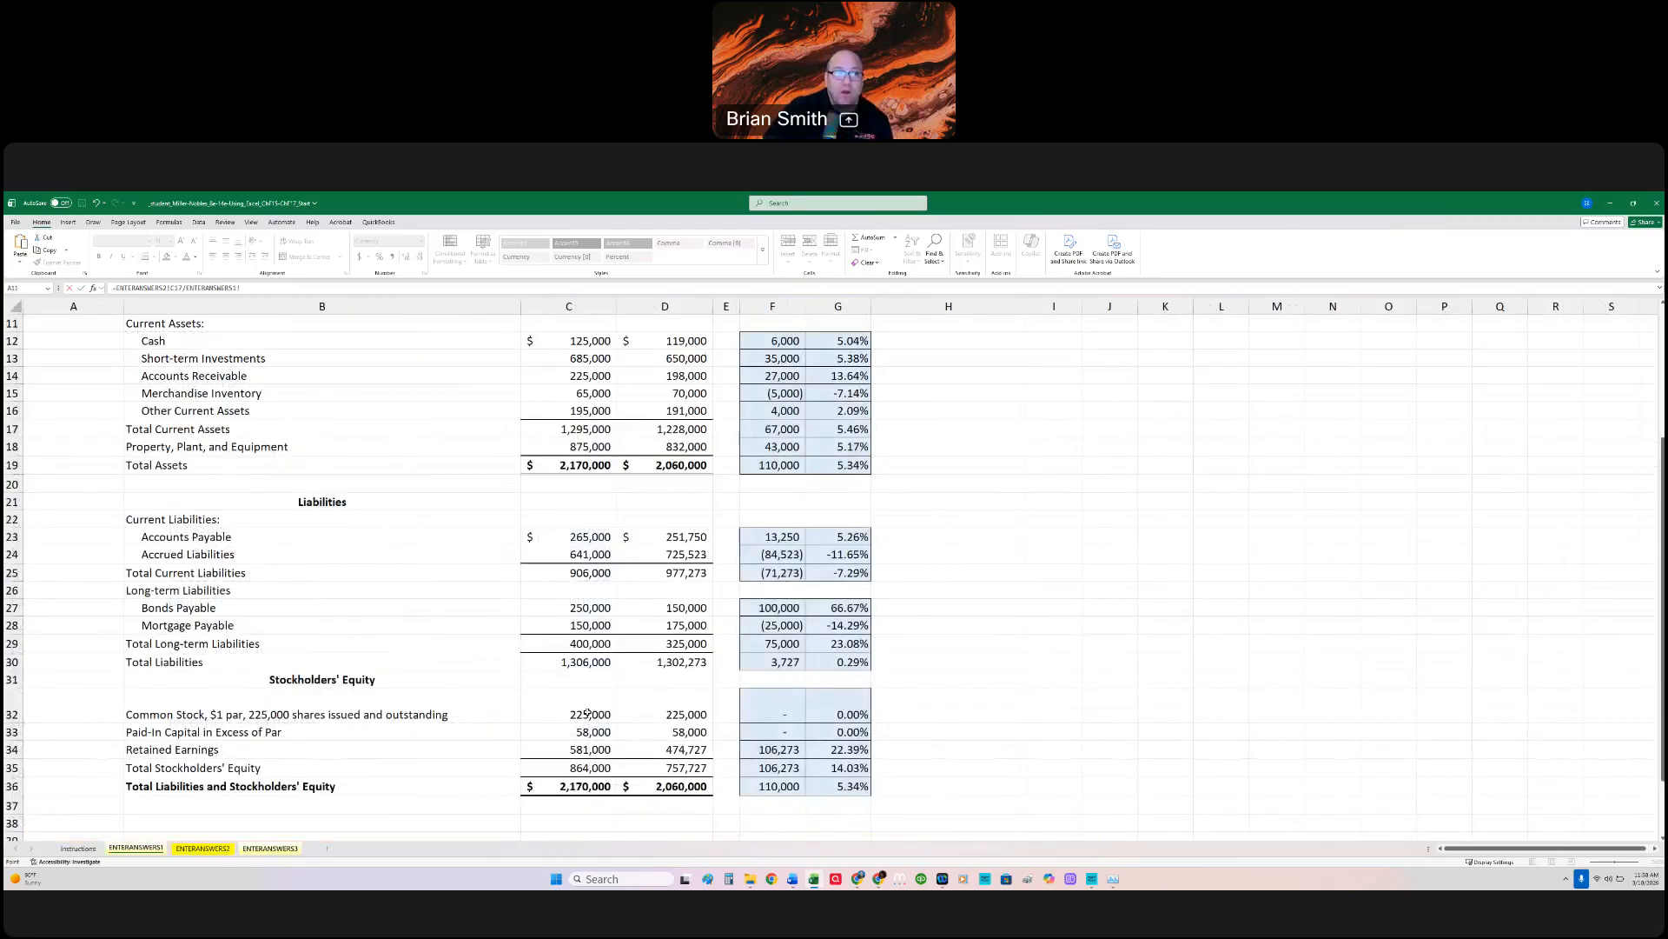
click(588, 714)
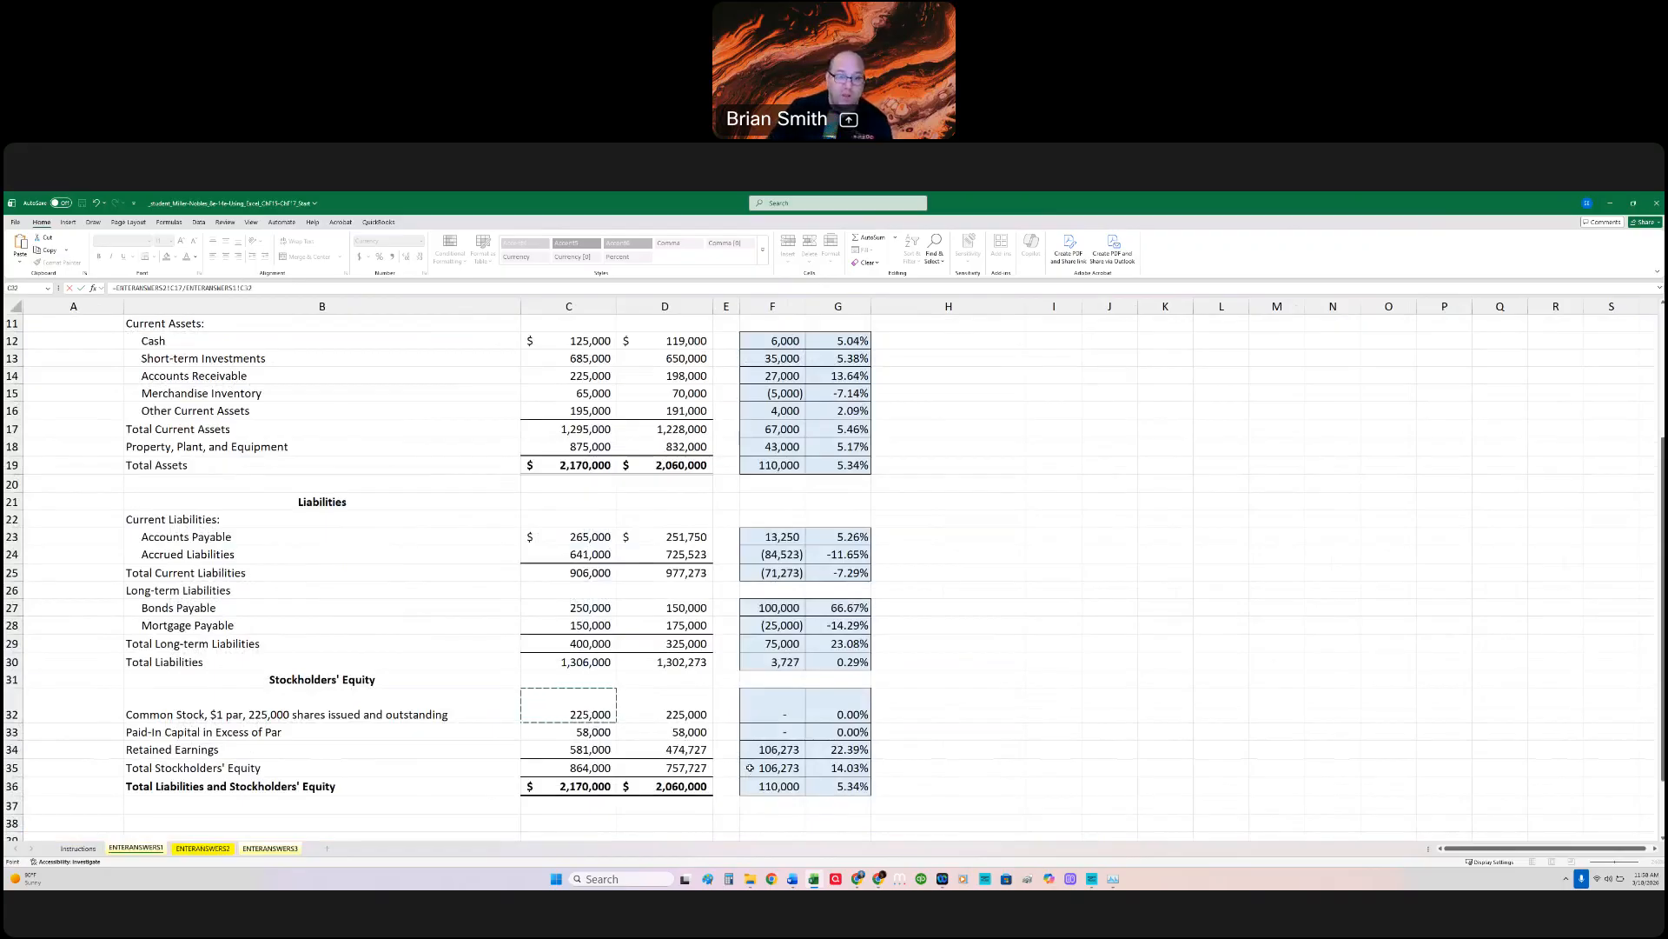
key(Return)
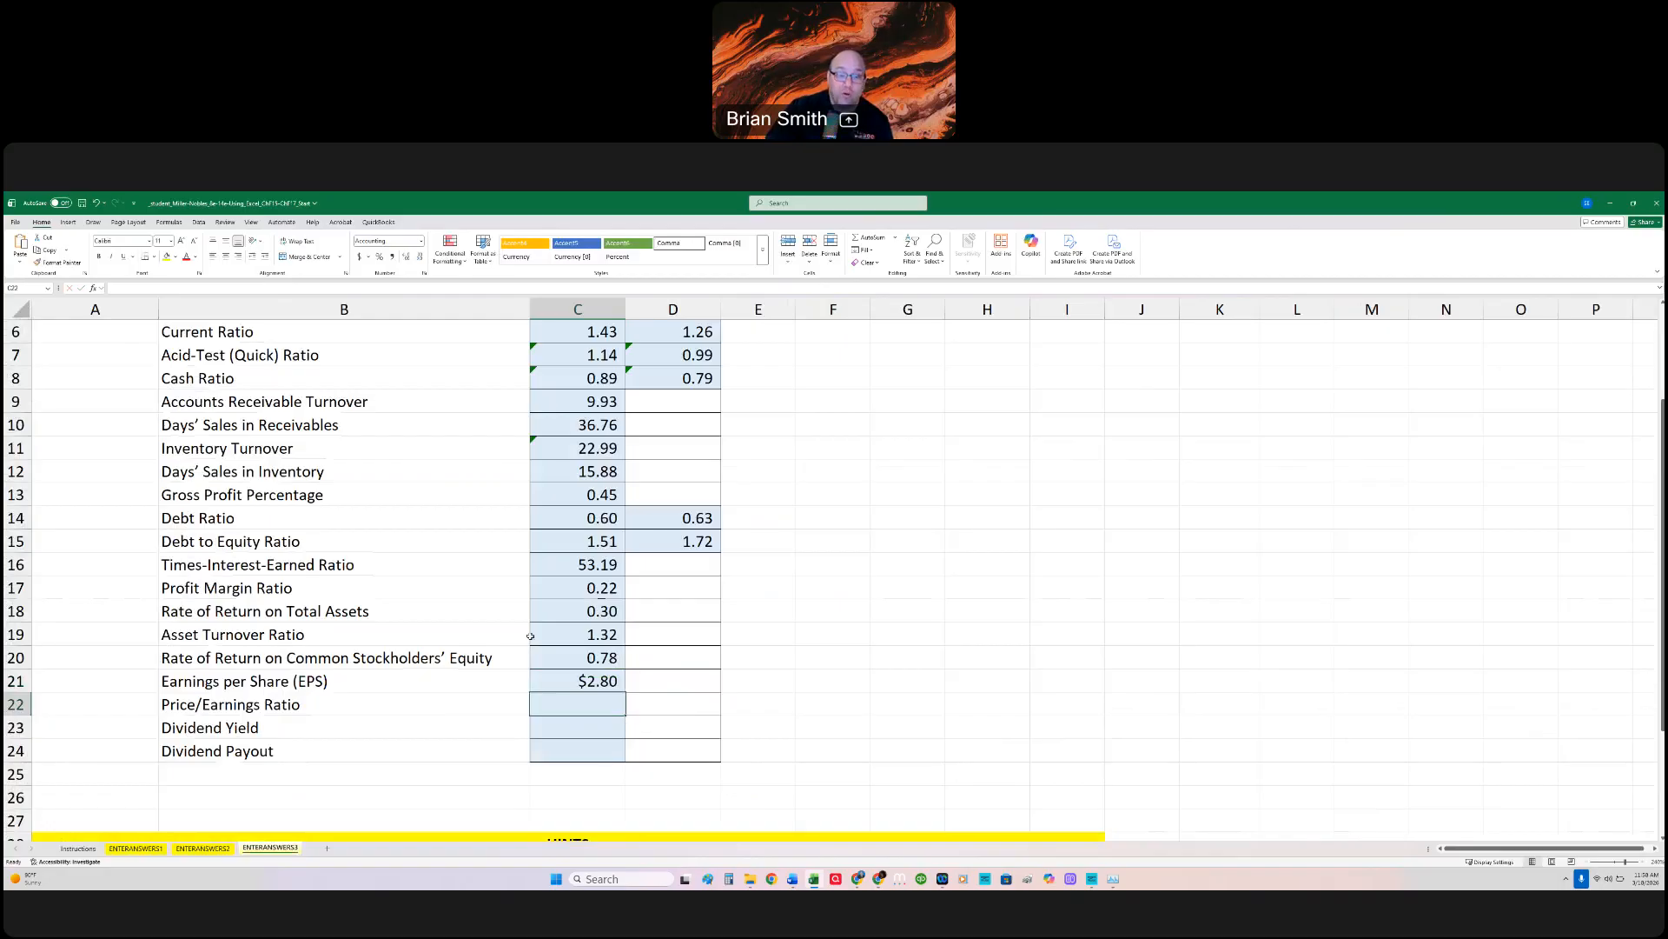
Step: Replace the ENTERANSWERS1!C32 divisor in the C21 Earnings per Share formula with 225000 shares, and reopen the formula to check it
click(591, 683)
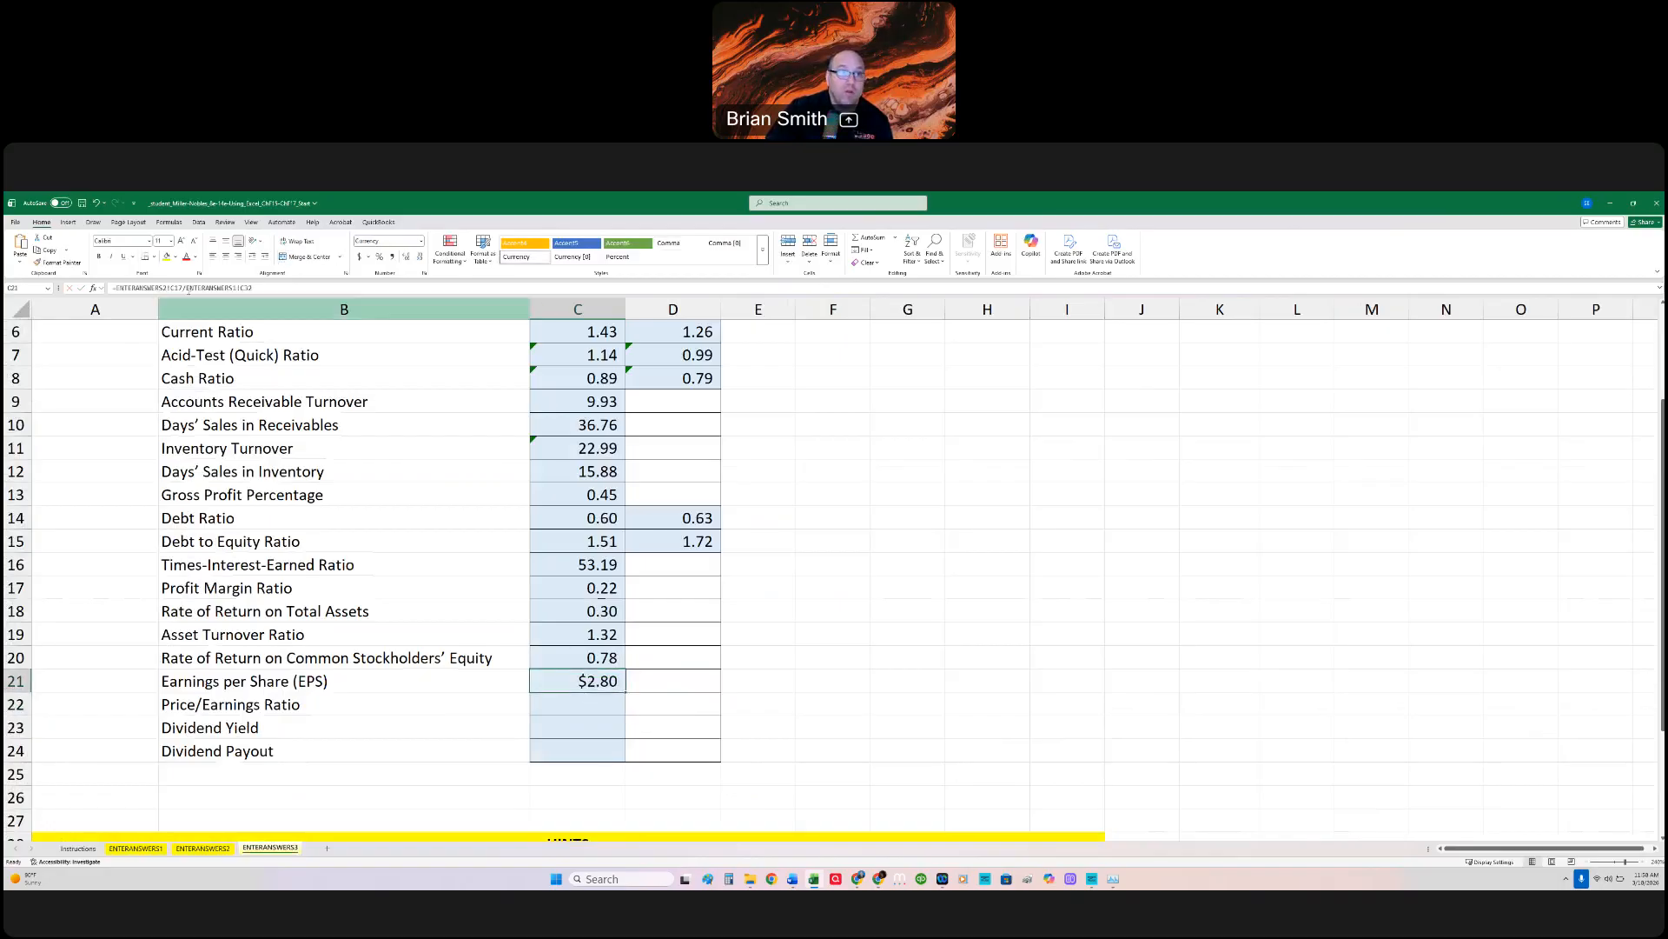
double_click(465, 288)
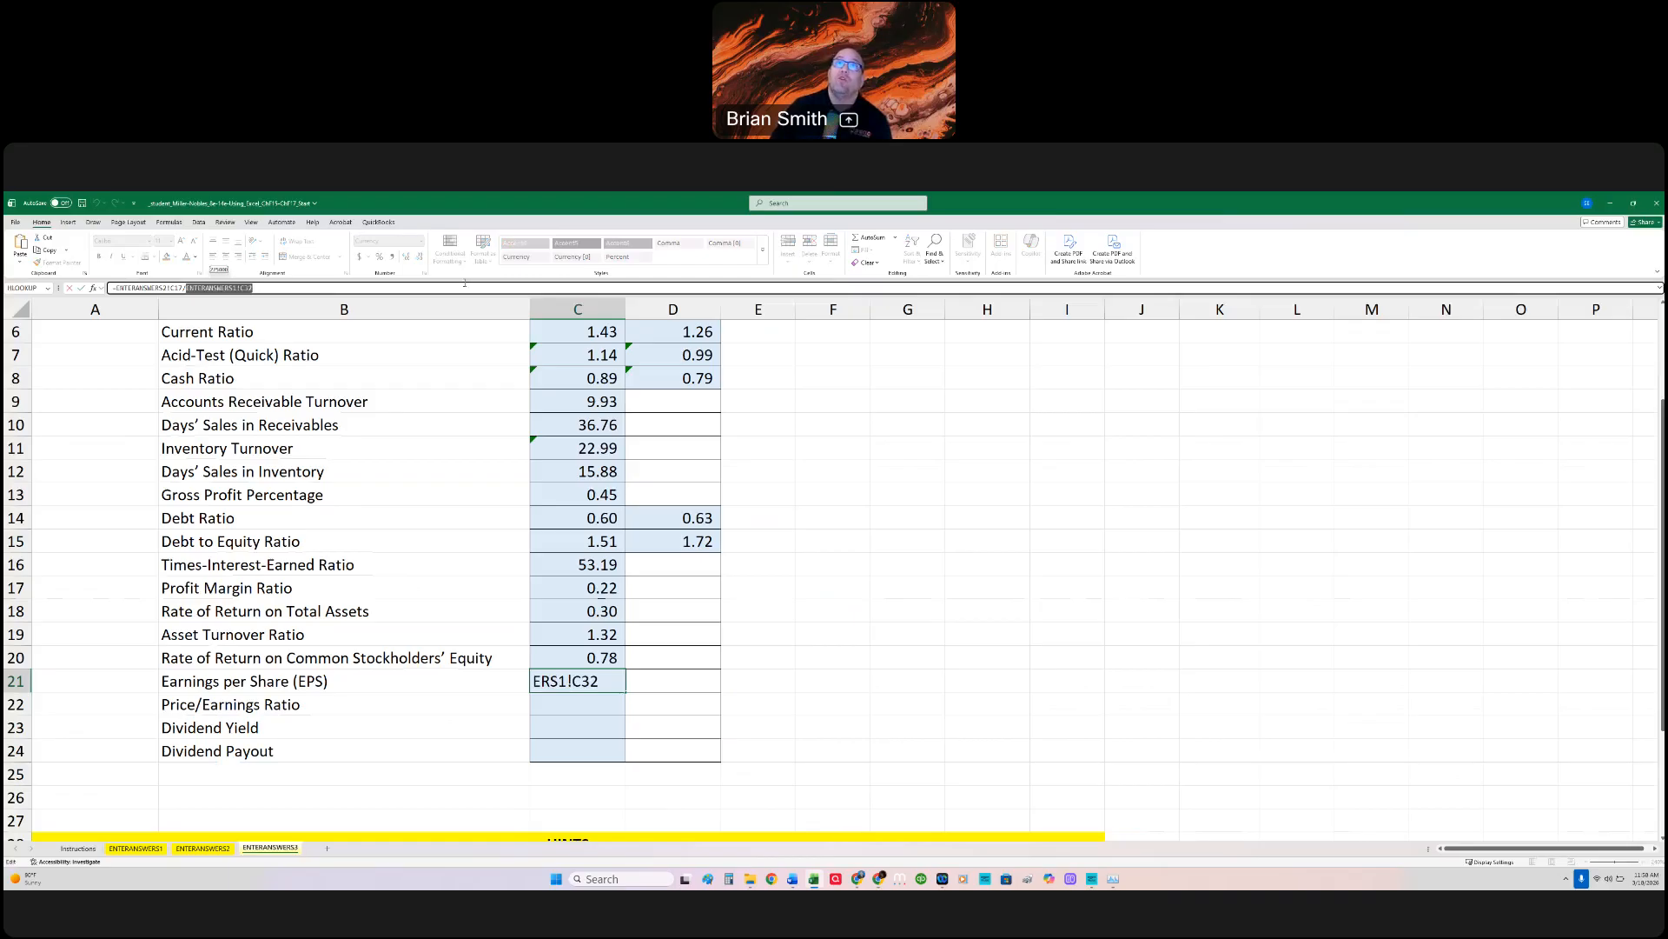
text(225000)
key(Return)
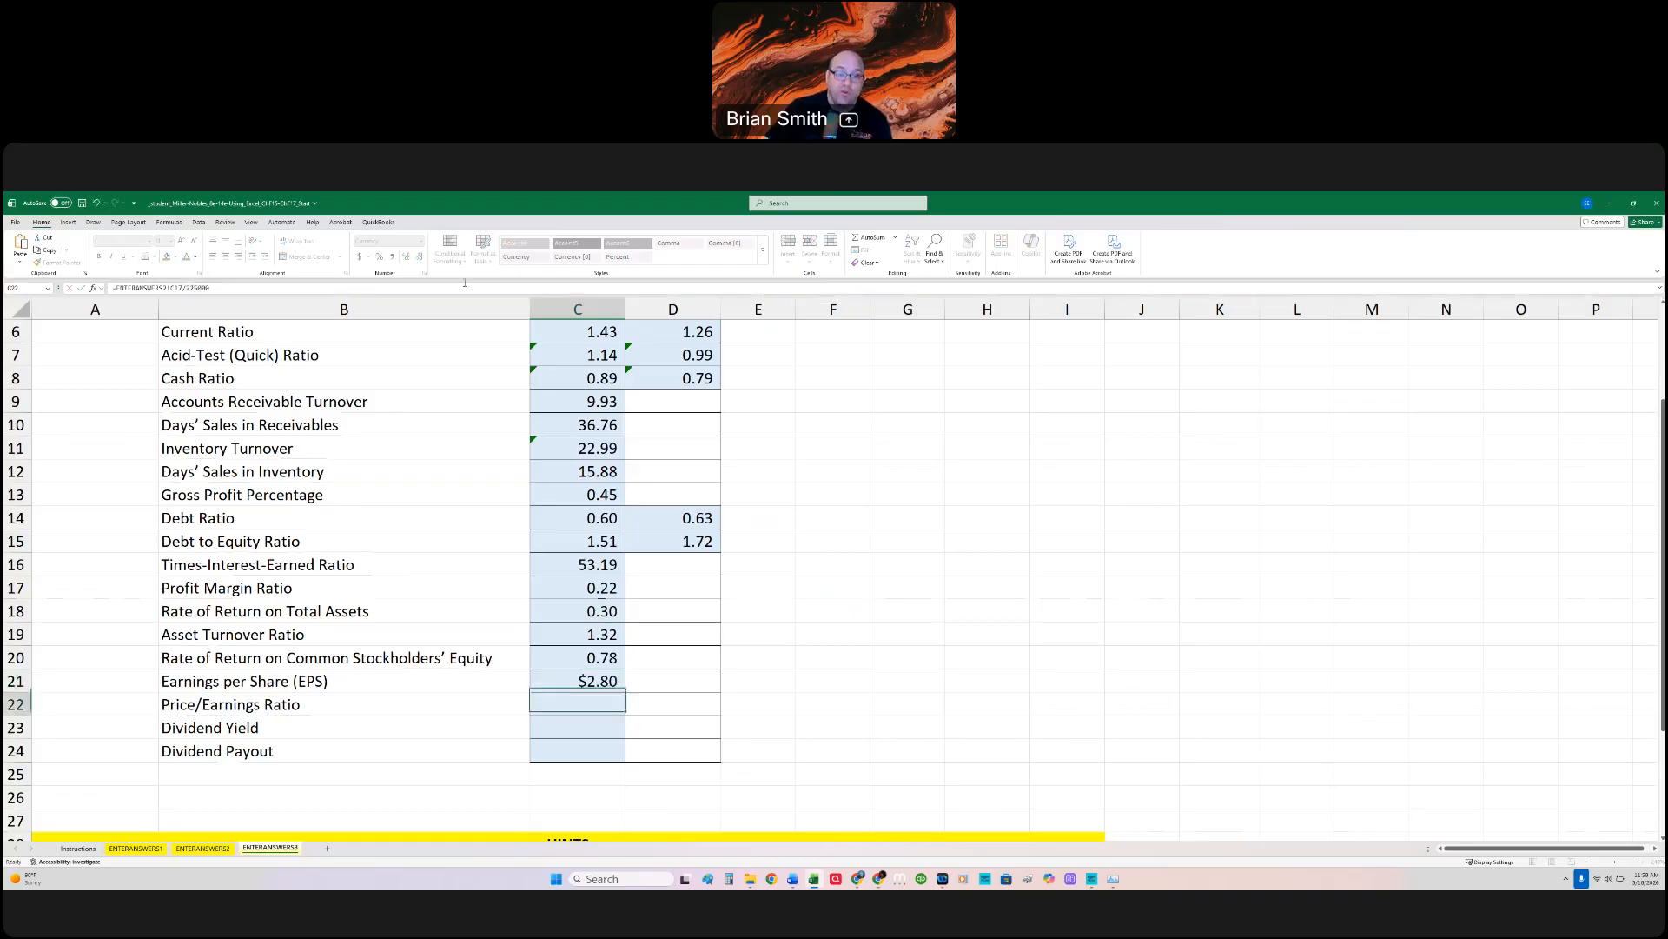
double_click(587, 680)
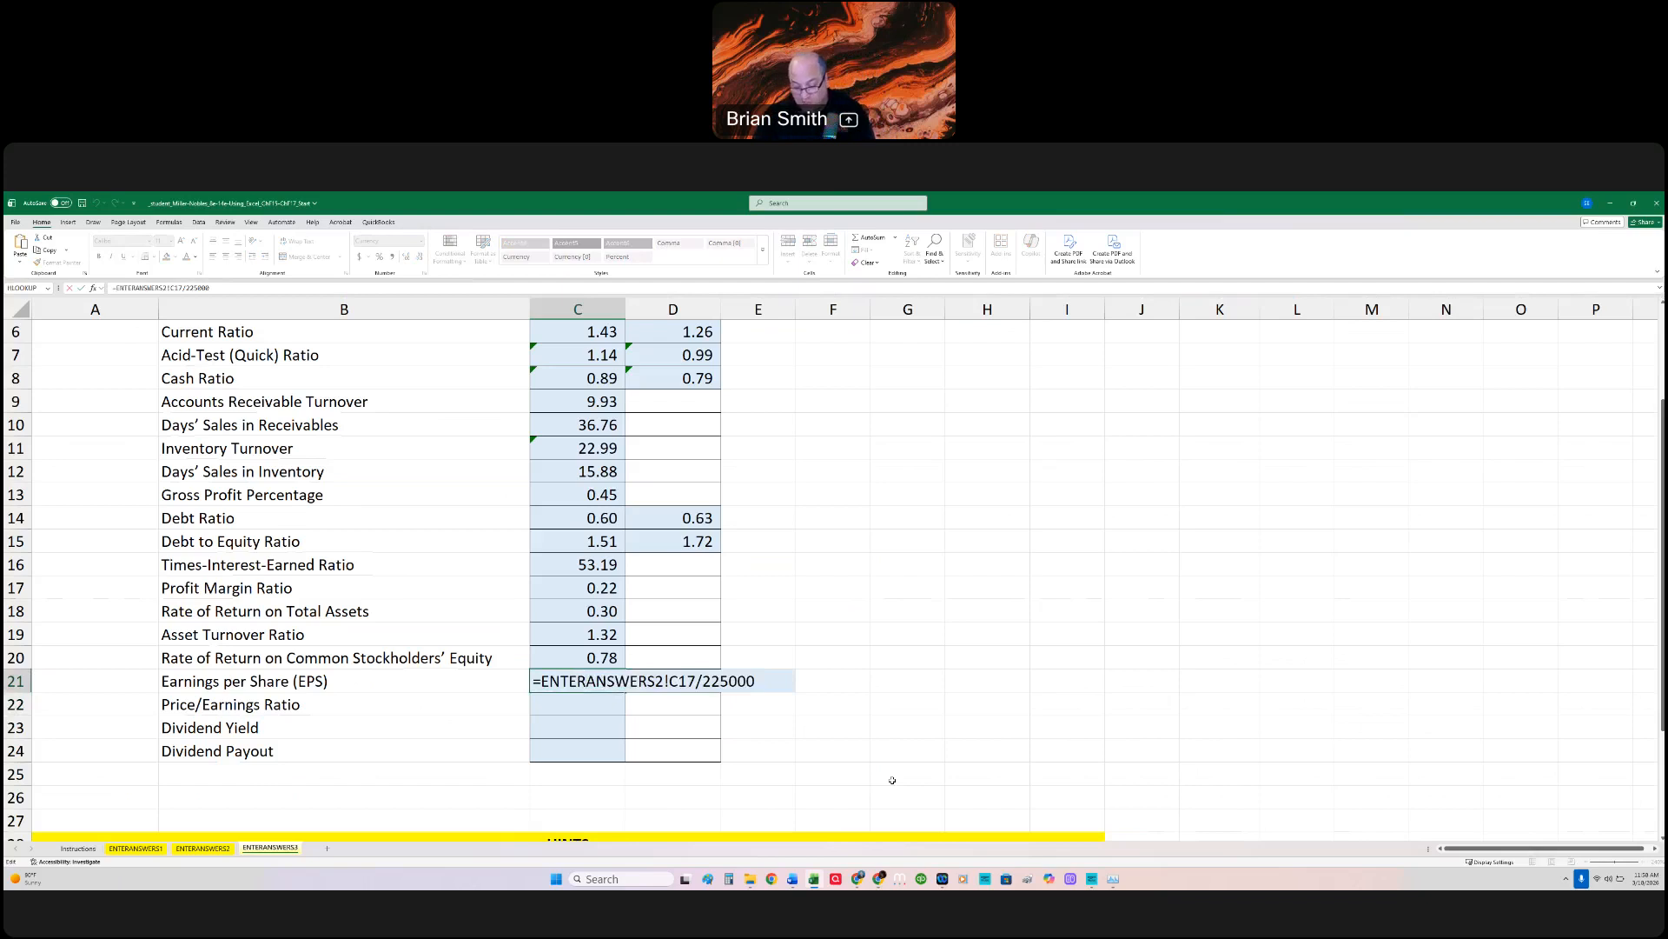
Step: Calculate the 2024 Price/Earnings Ratio in C22 with =36/C21, taking the $36 market price per share from the Instructions sheet
key(ctrl+Return)
click(592, 707)
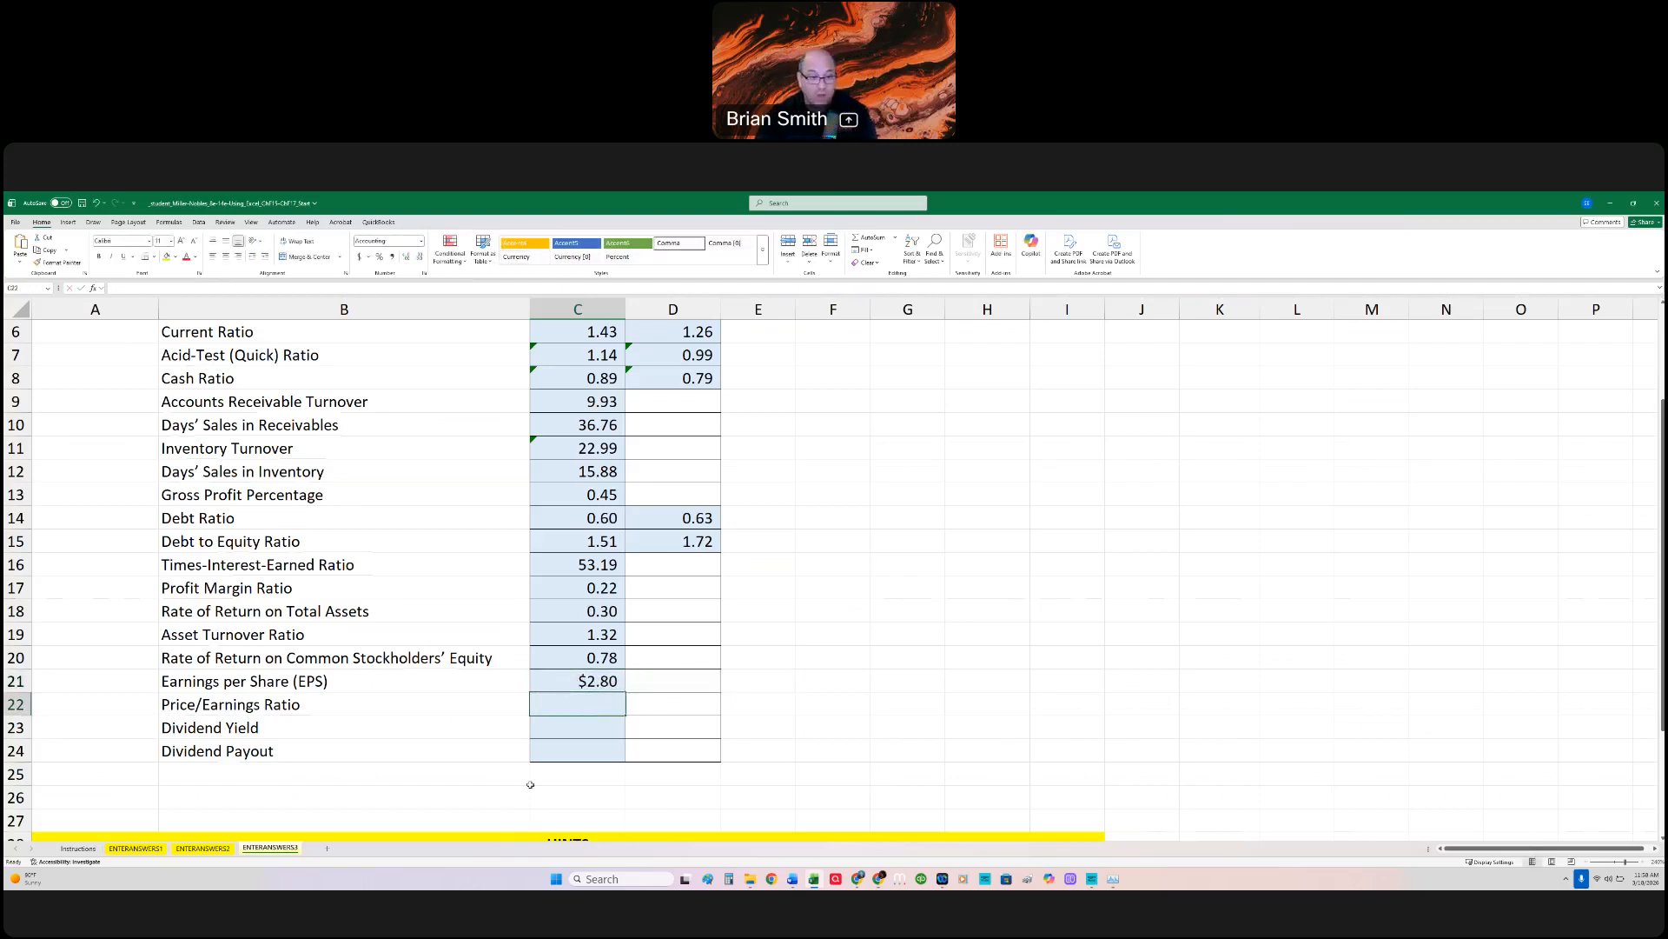
click(78, 848)
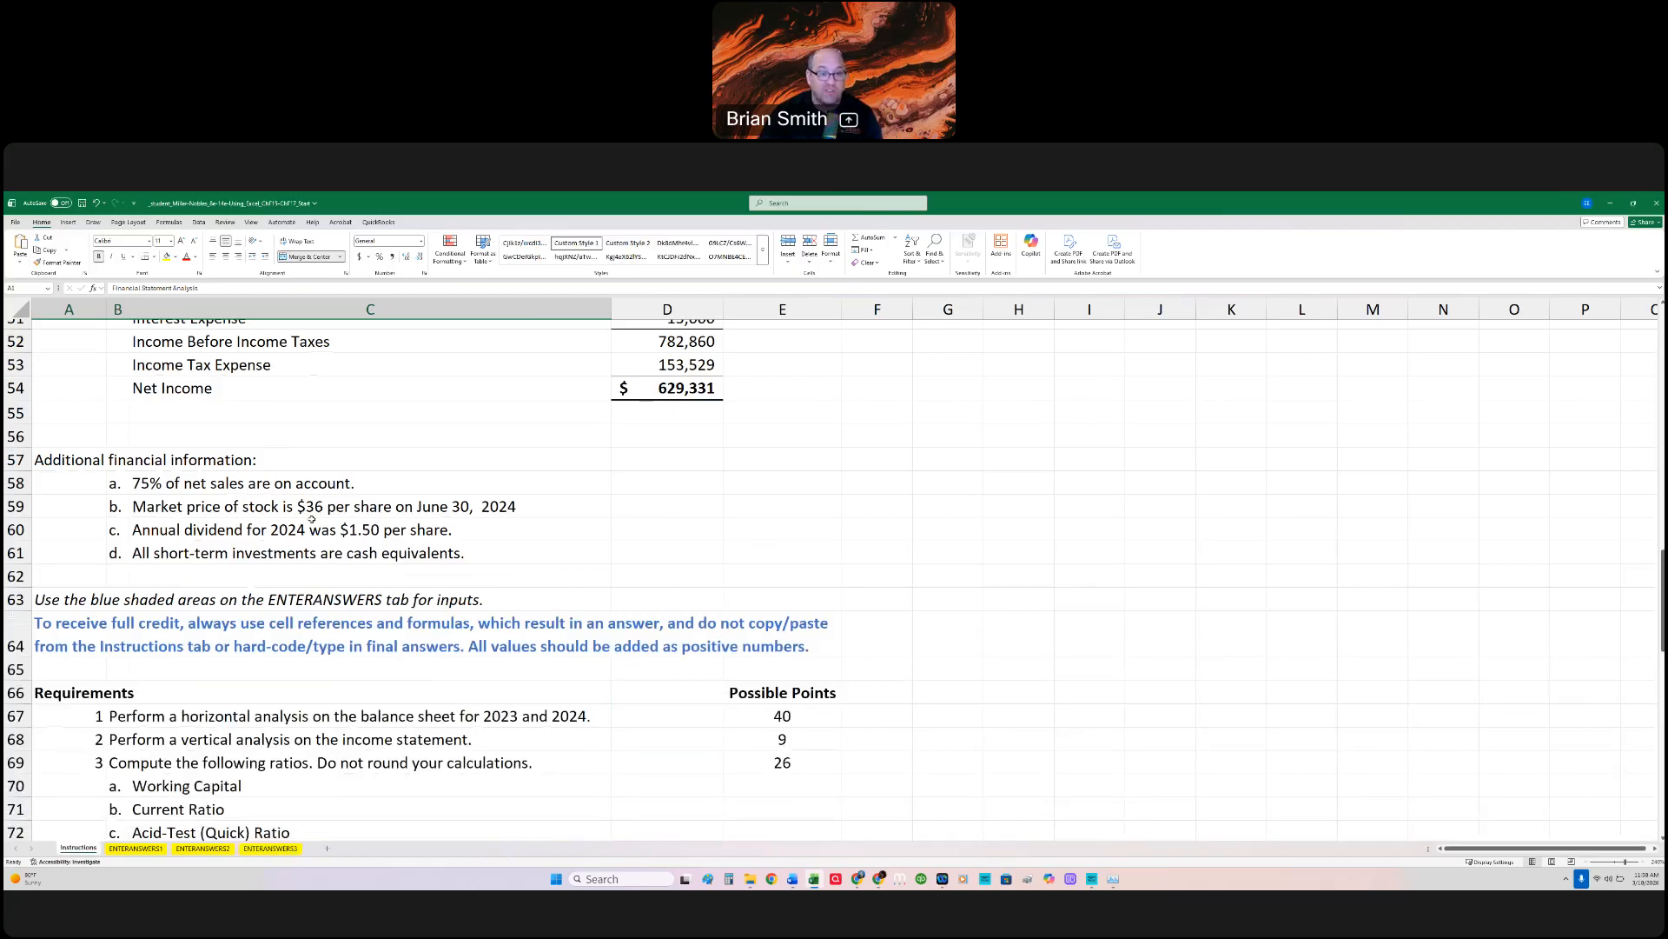
click(261, 847)
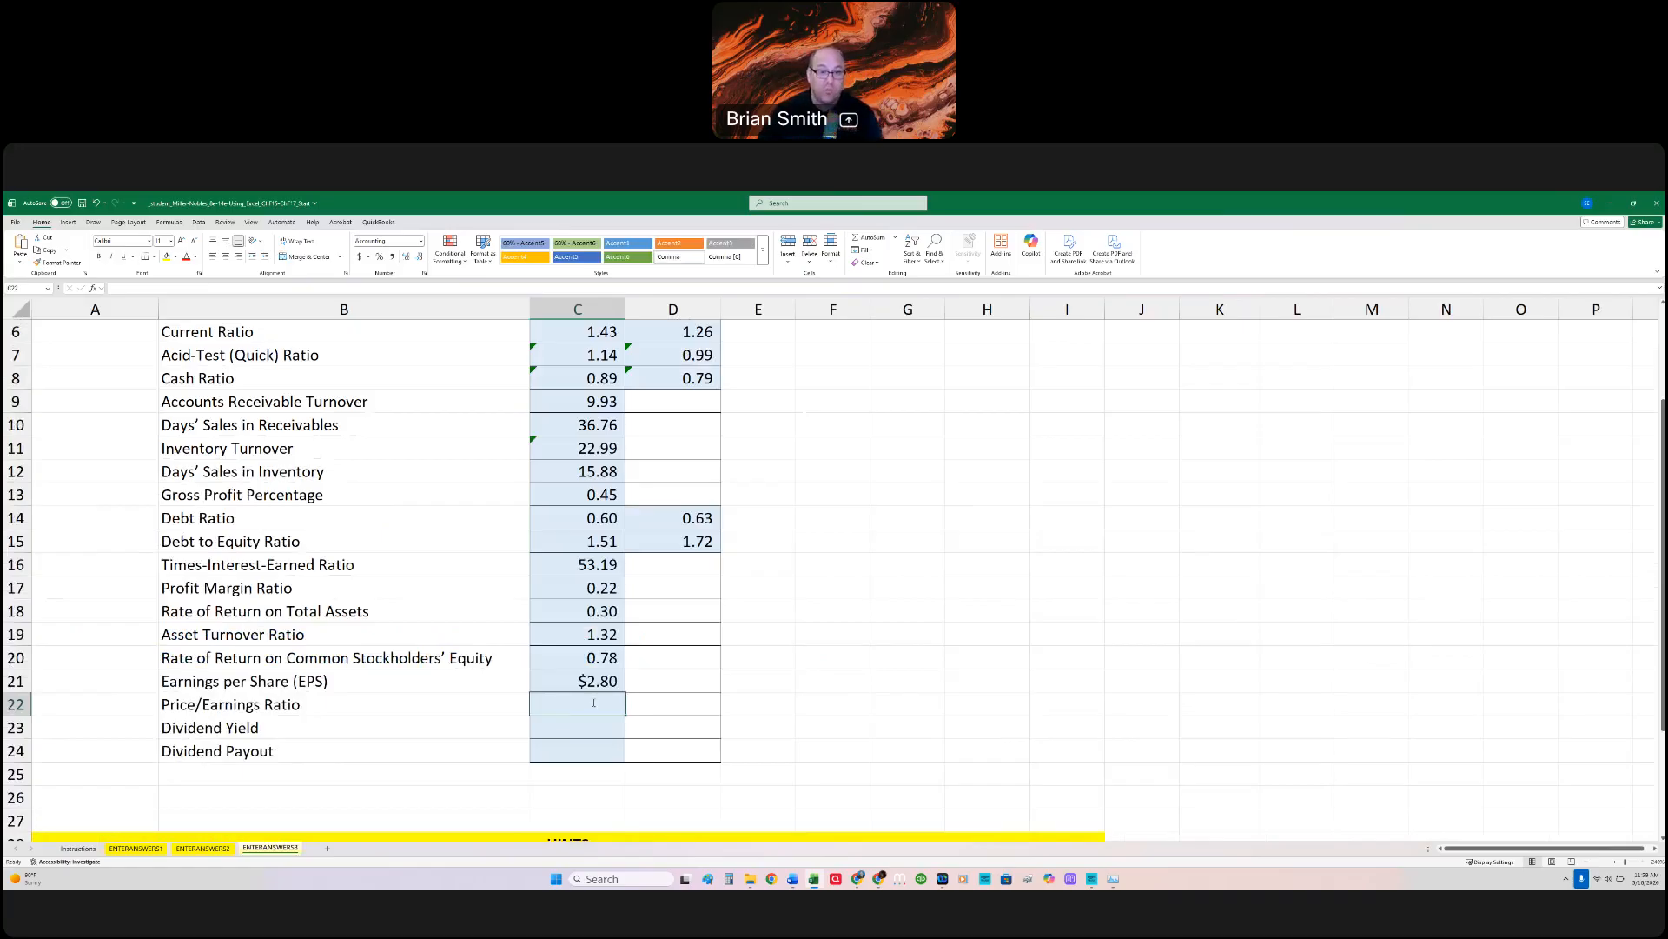
click(80, 848)
click(261, 848)
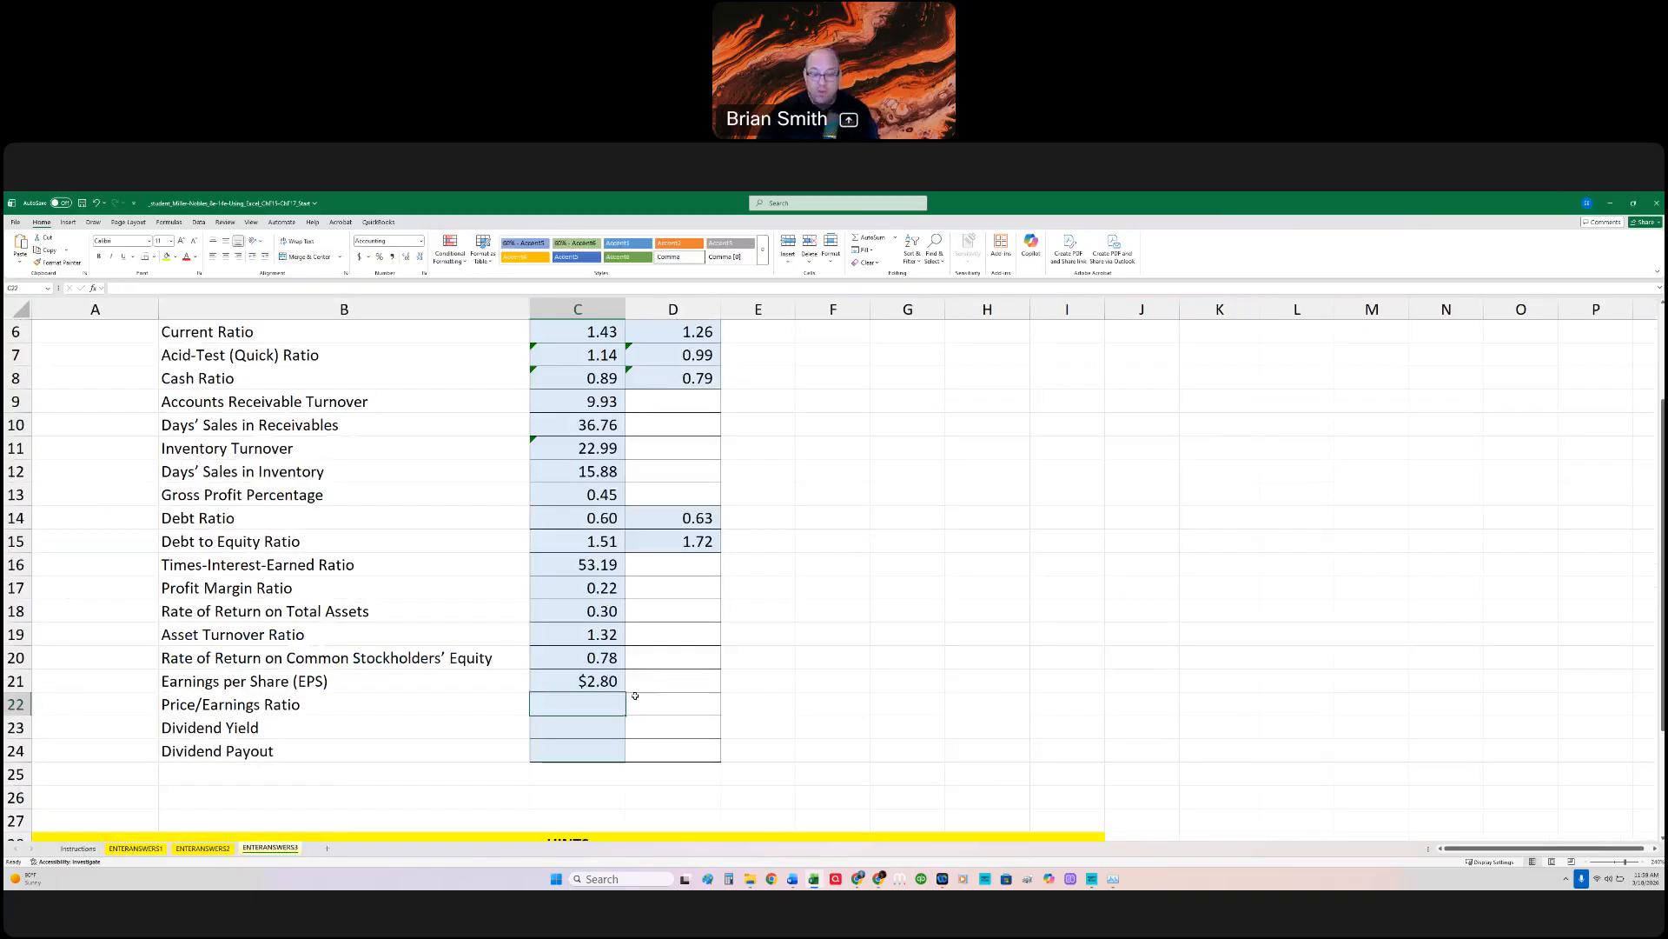
text(=36/)
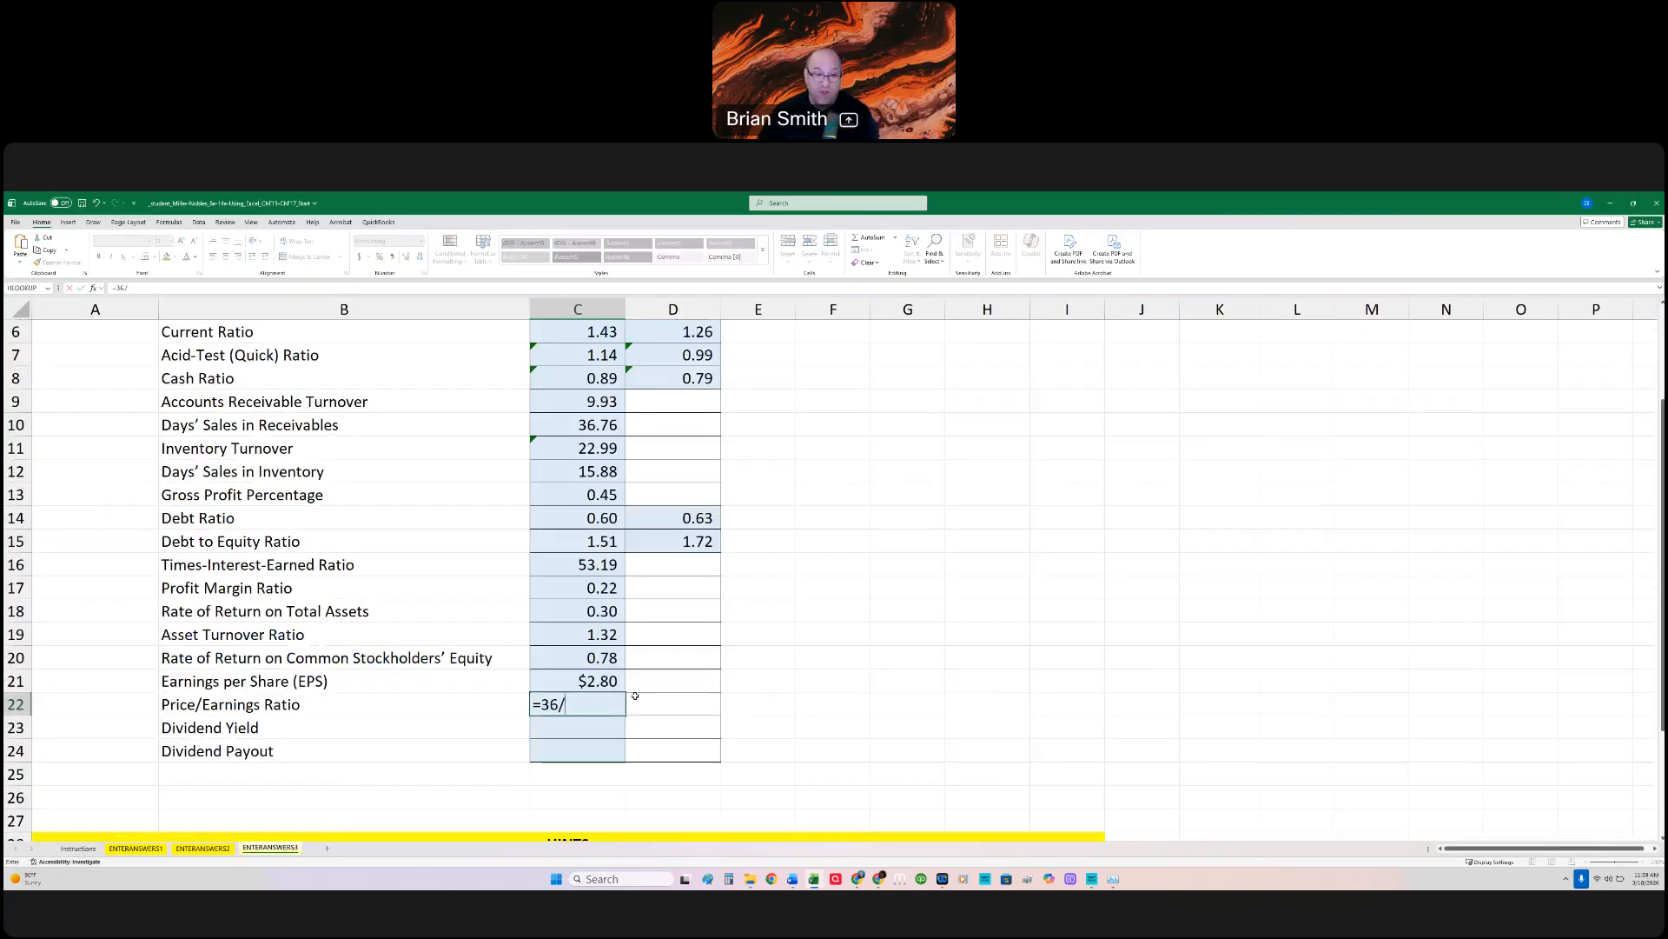
key(Up)
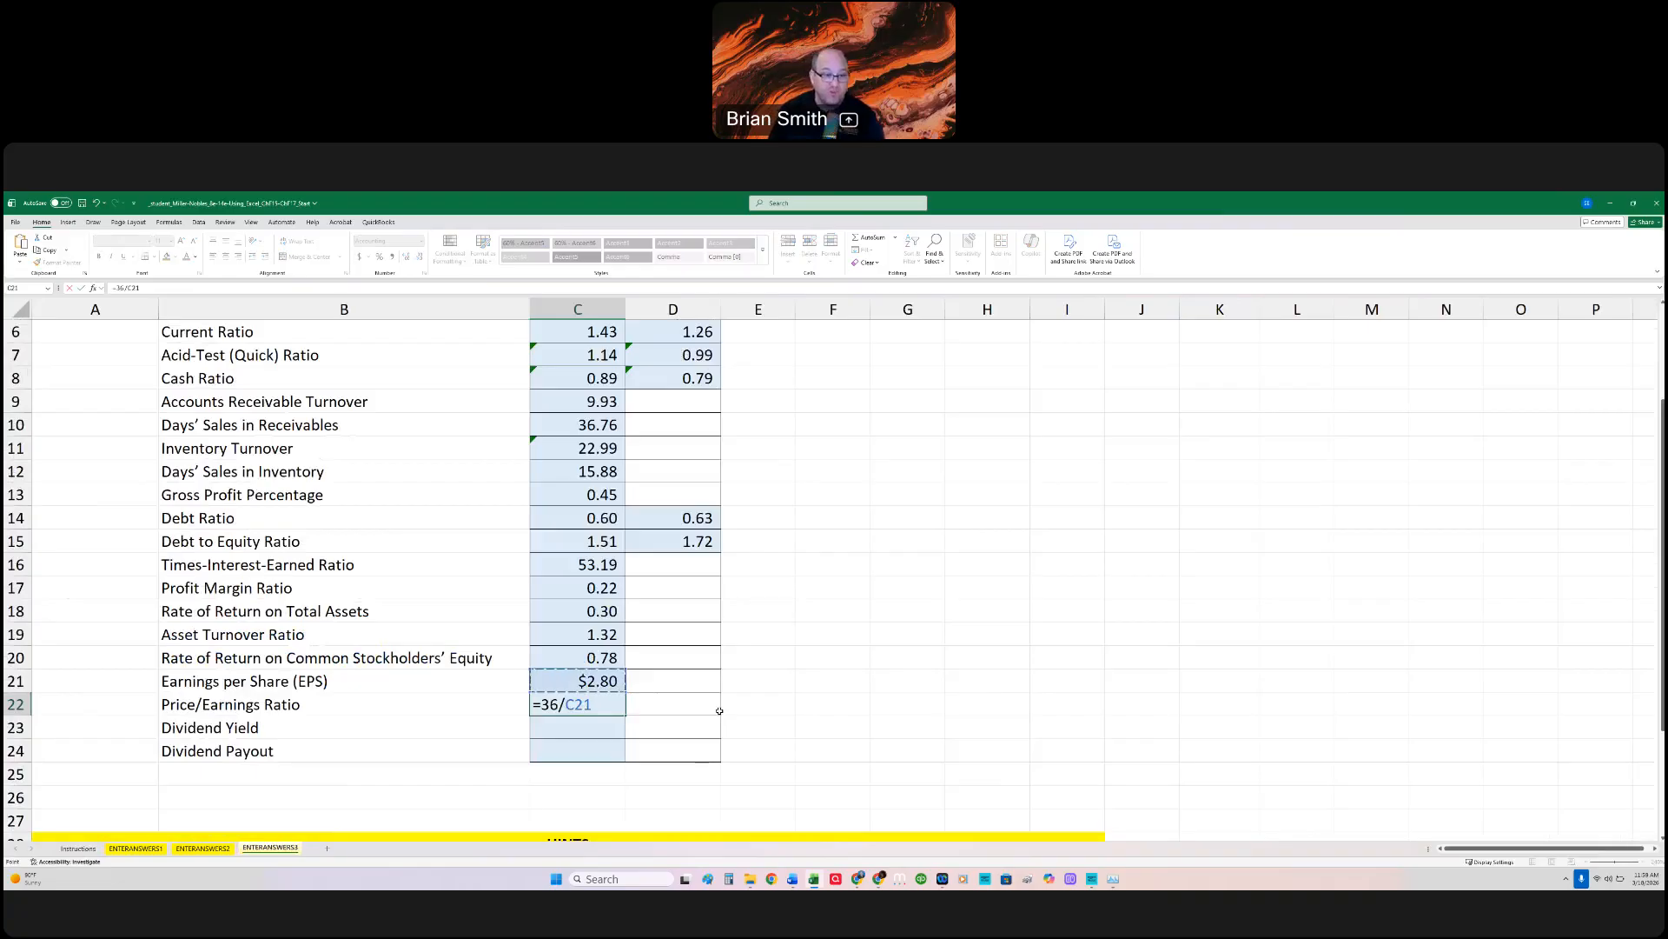
key(Return)
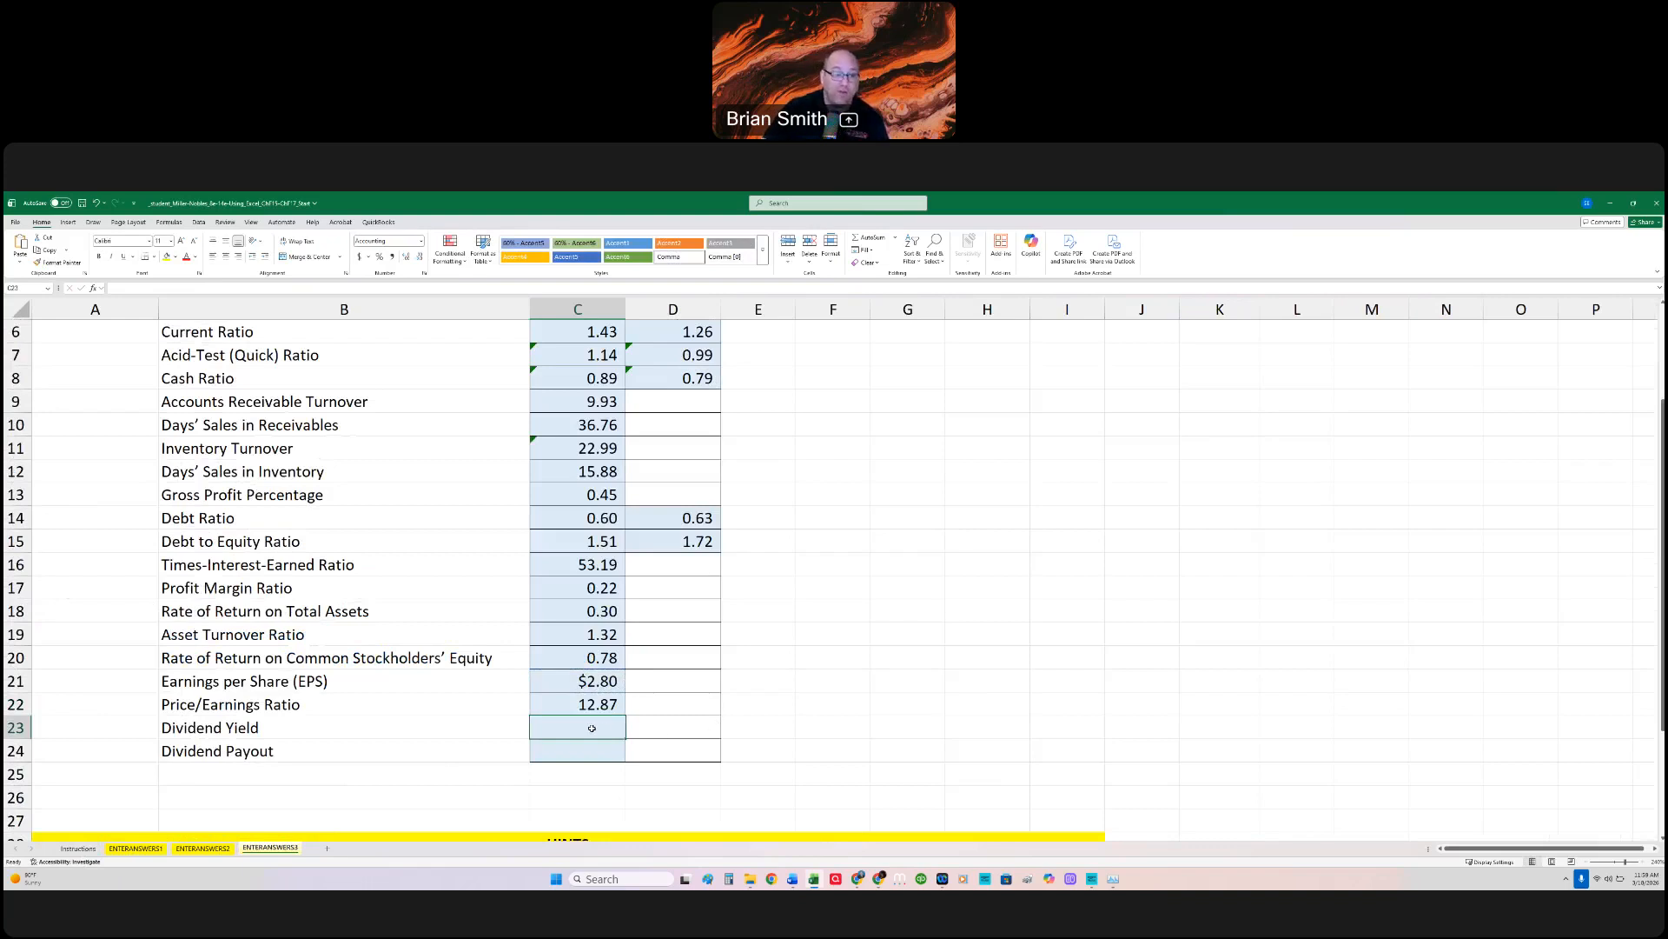
Step: Calculate the 2024 Dividend Yield in C23 with =1.5/36, dividing the annual dividend per share from the Instructions sheet by the market price
click(79, 848)
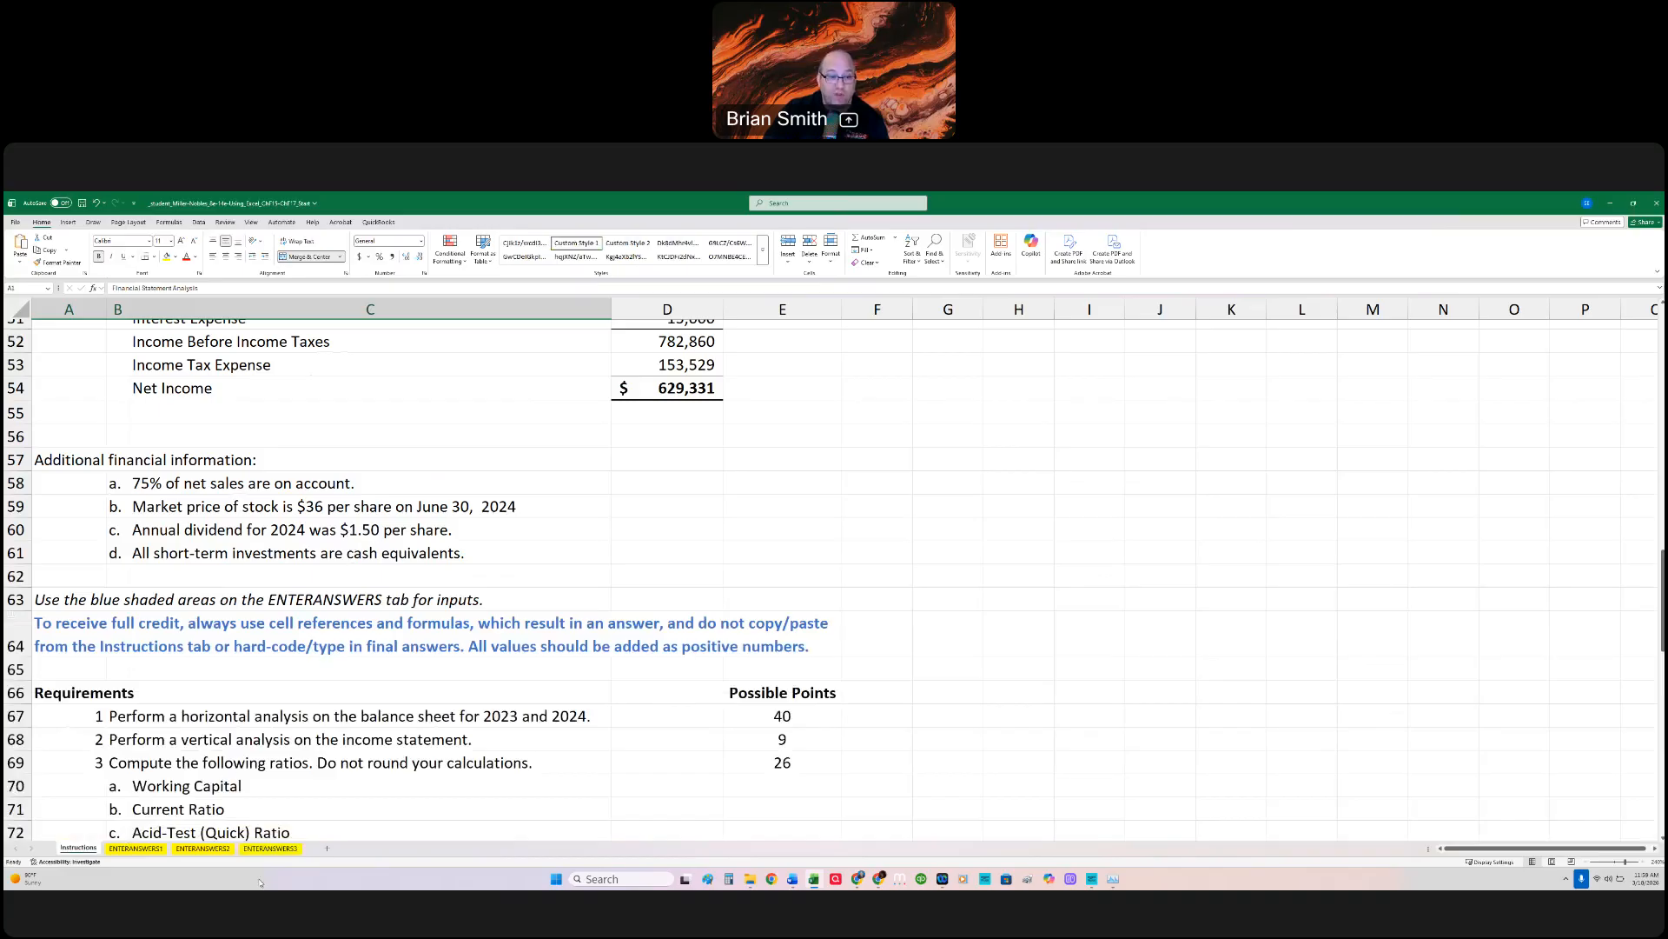
click(270, 848)
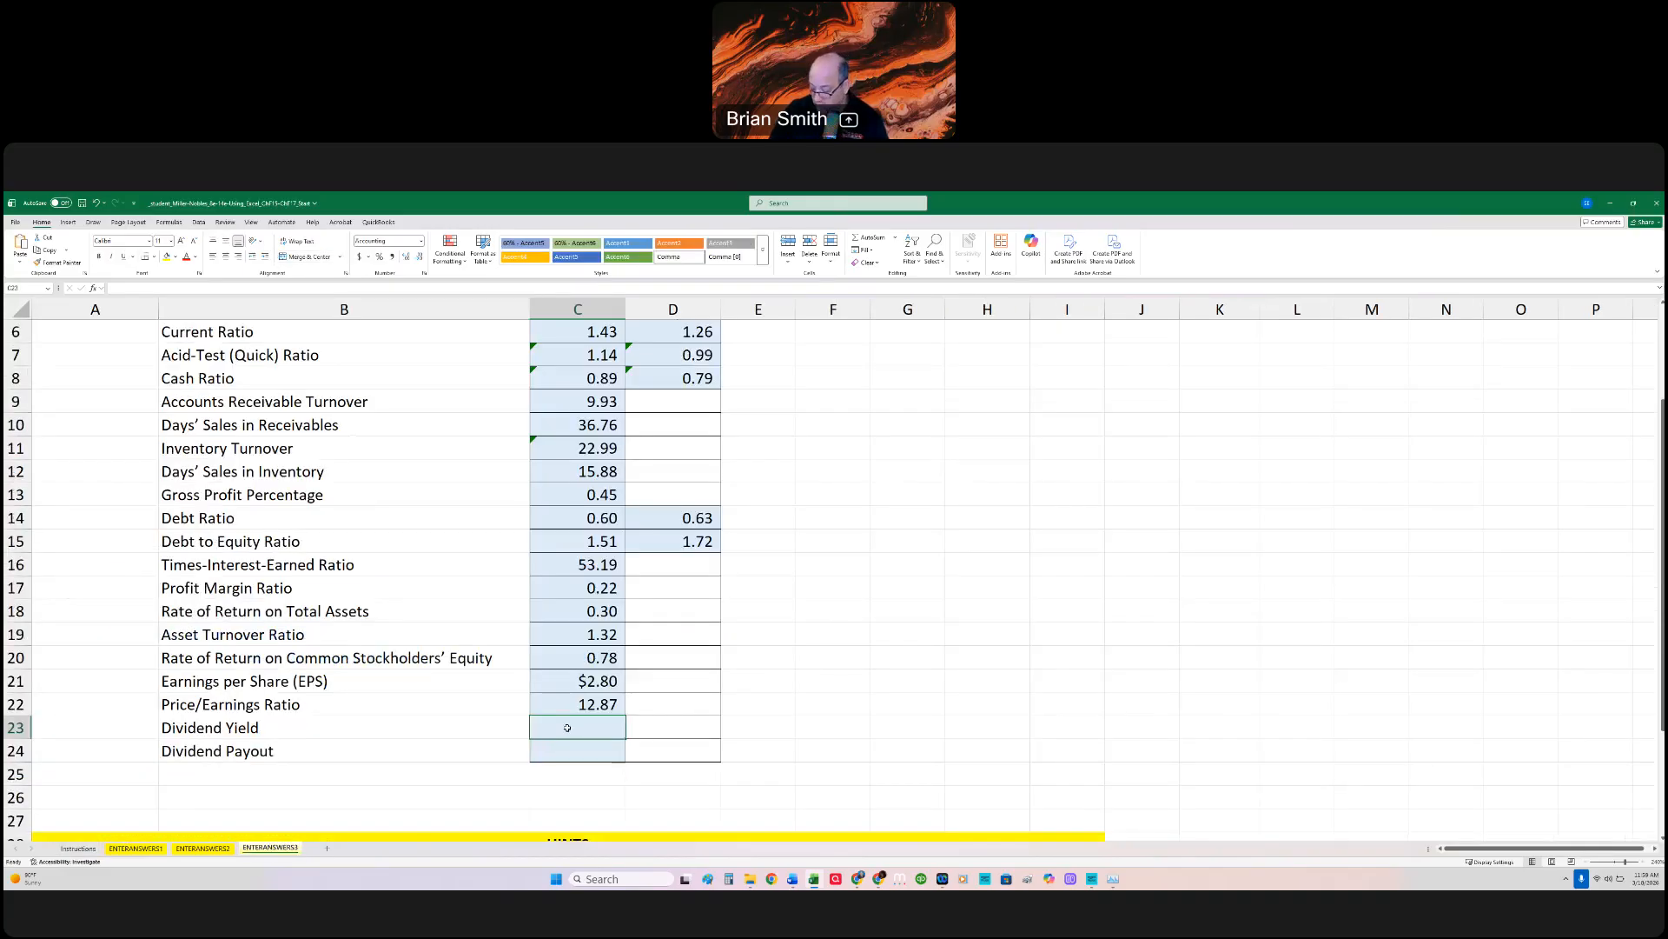
text(=)
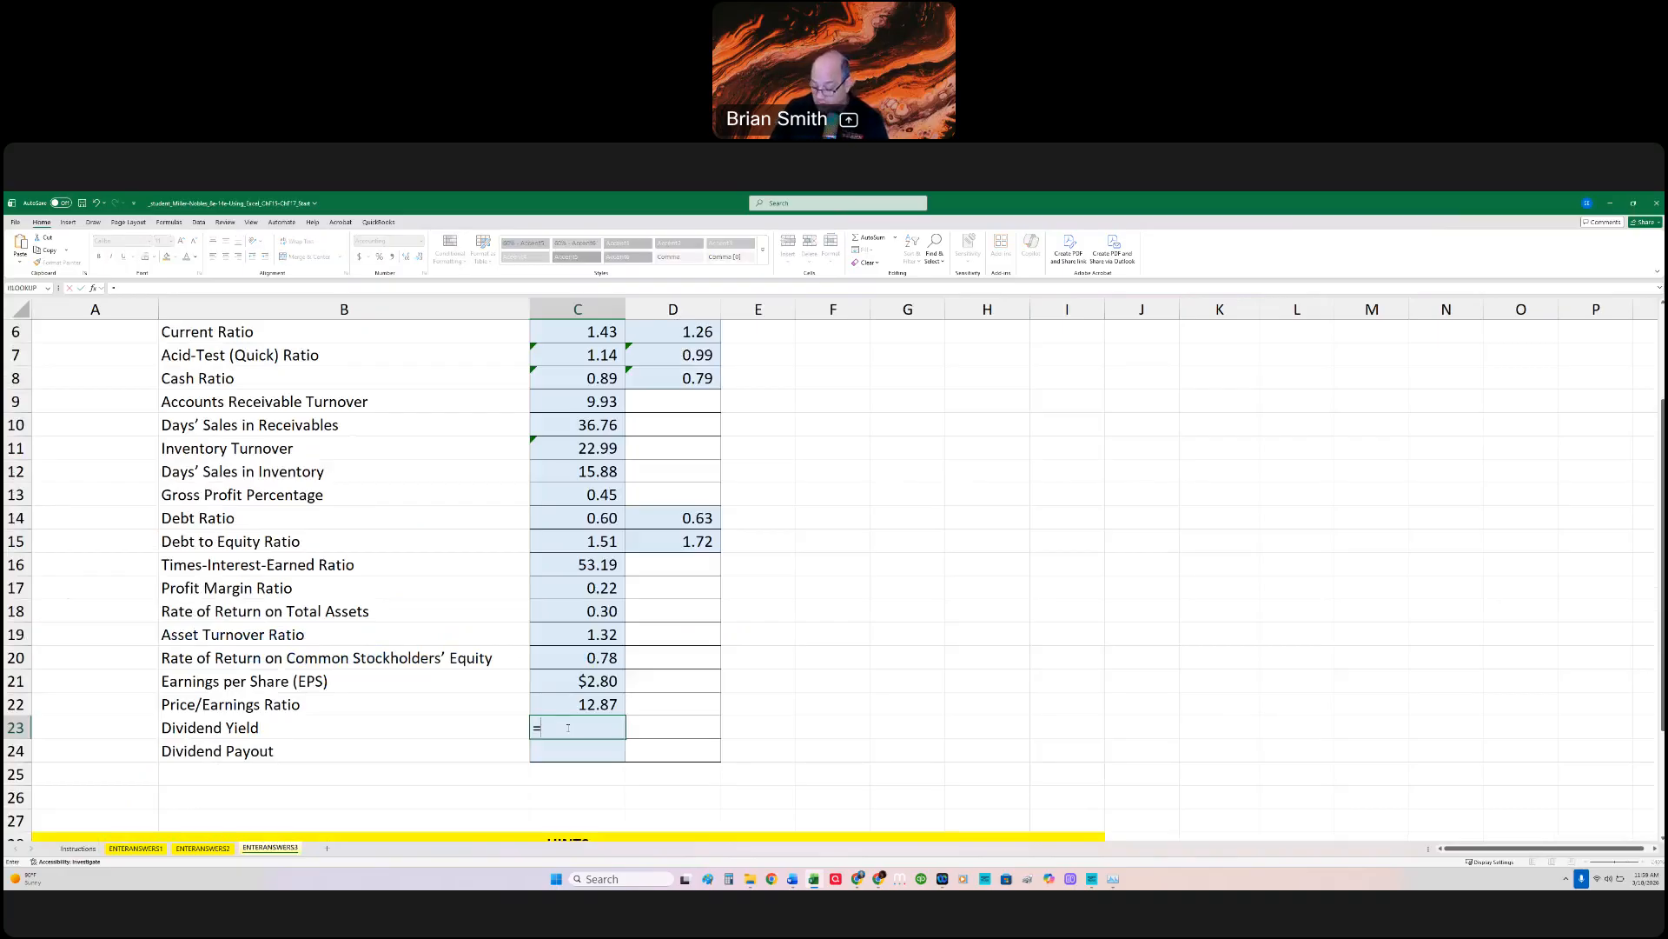
text(1.5/36)
key(Return)
key(Up)
key(Up)
key(Down)
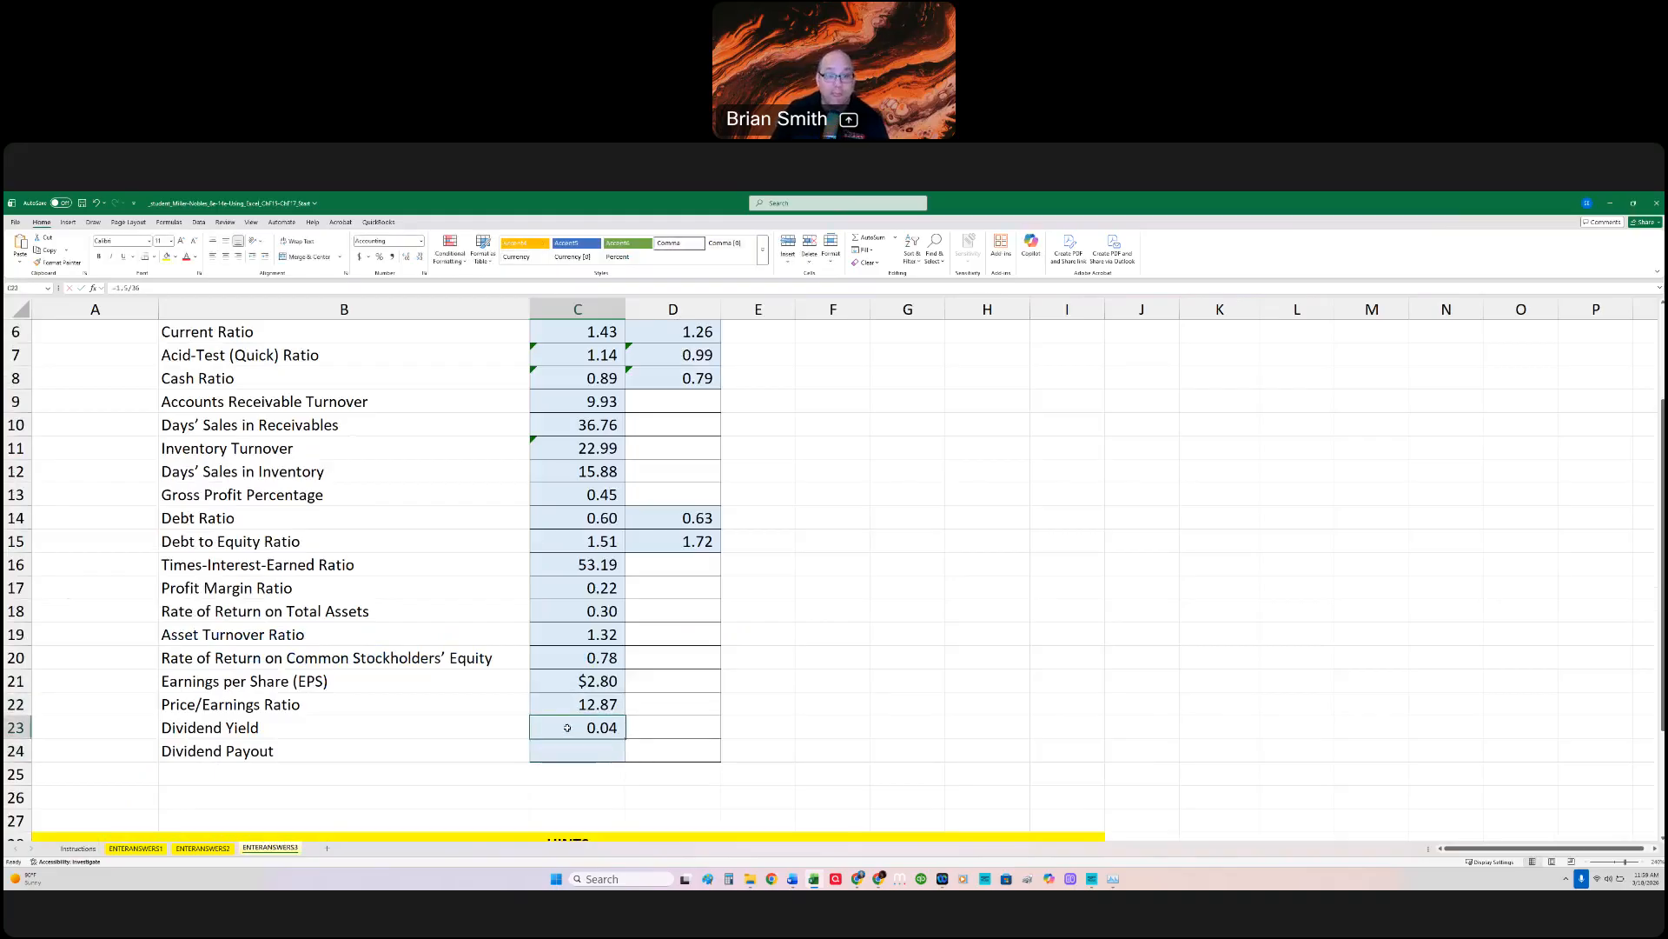
Step: Calculate the 2024 Dividend Payout in C24 with =1.5/C21, dividing the annual dividend per share by Earnings per Share
key(Down)
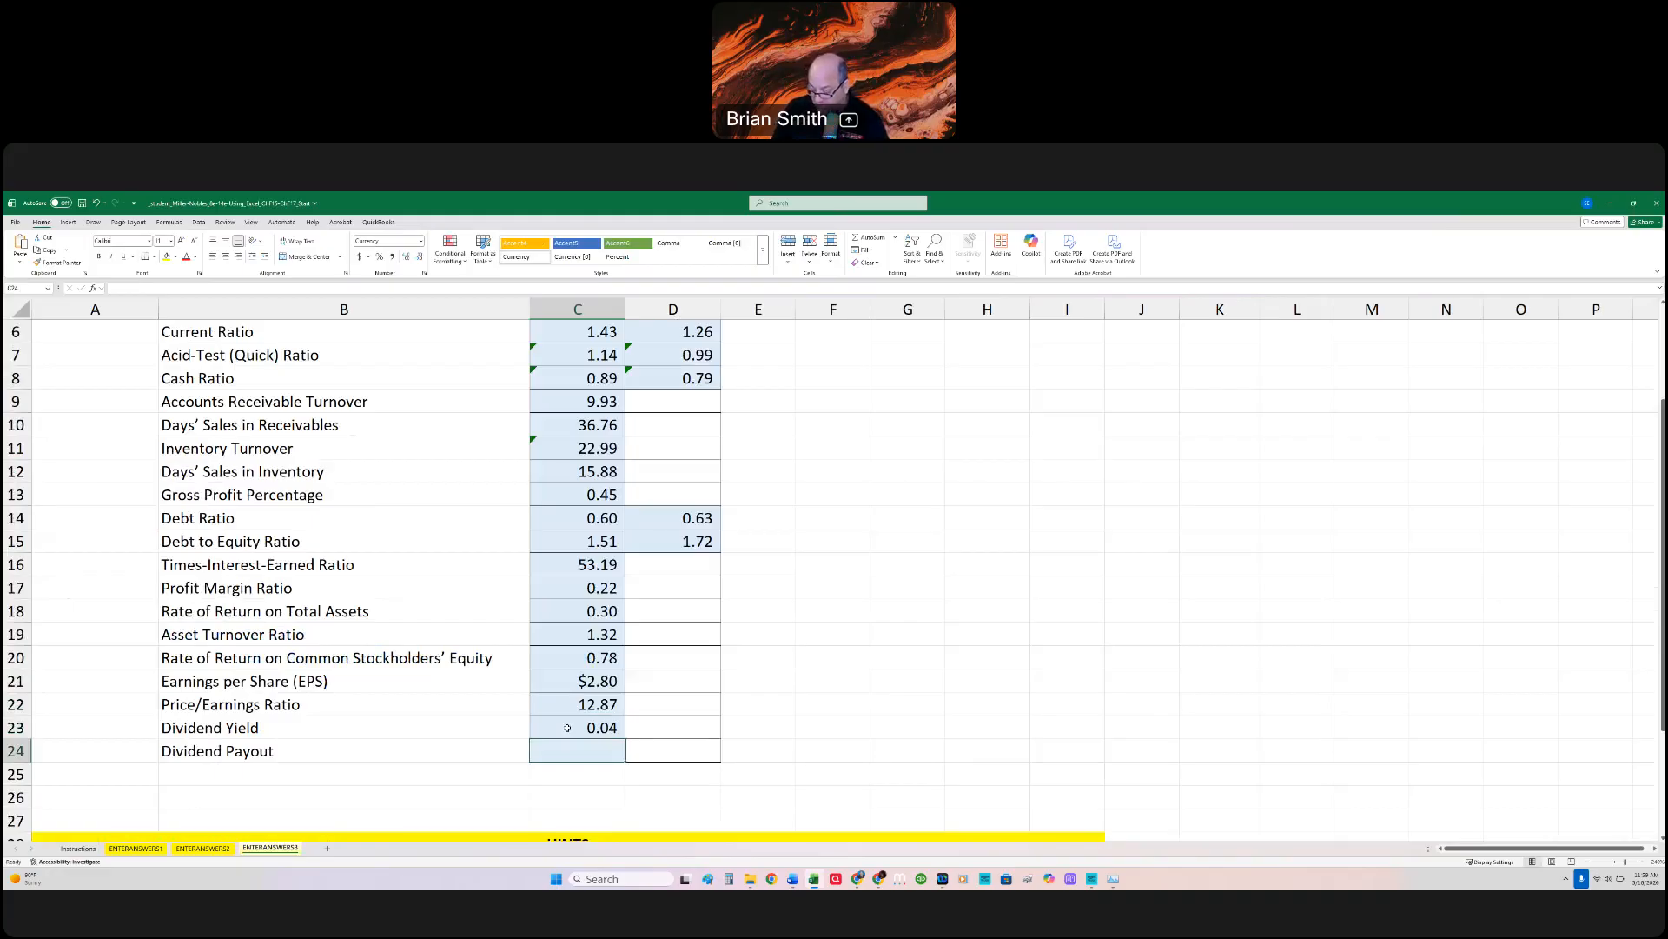
text(=)
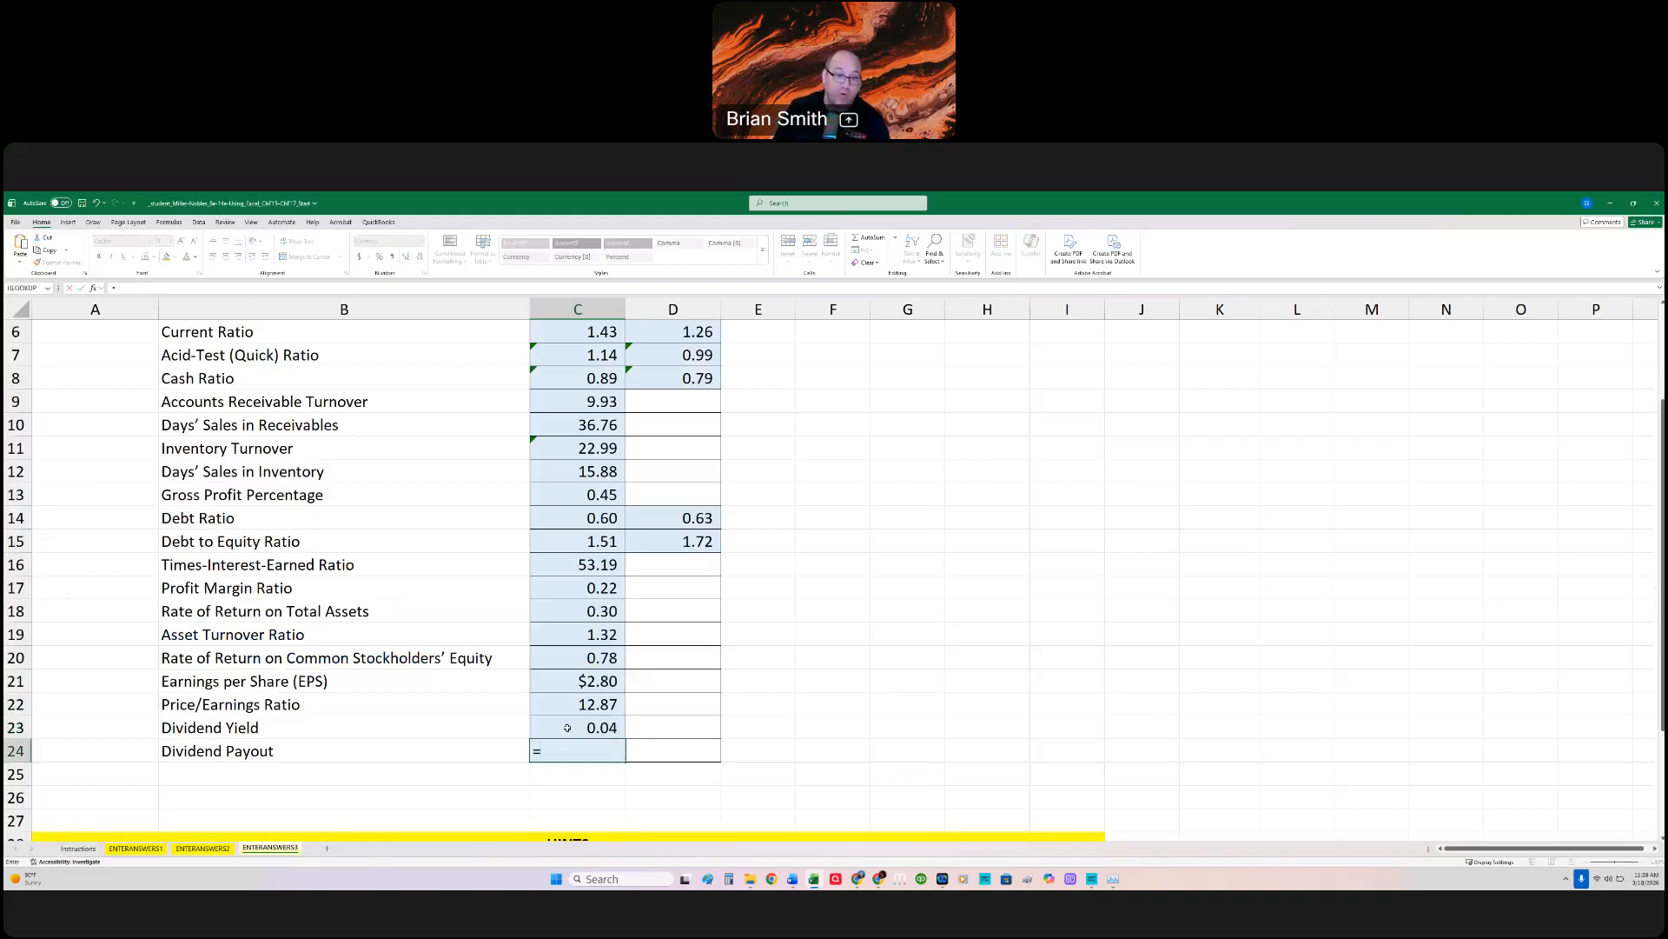
text(1.5/)
click(590, 681)
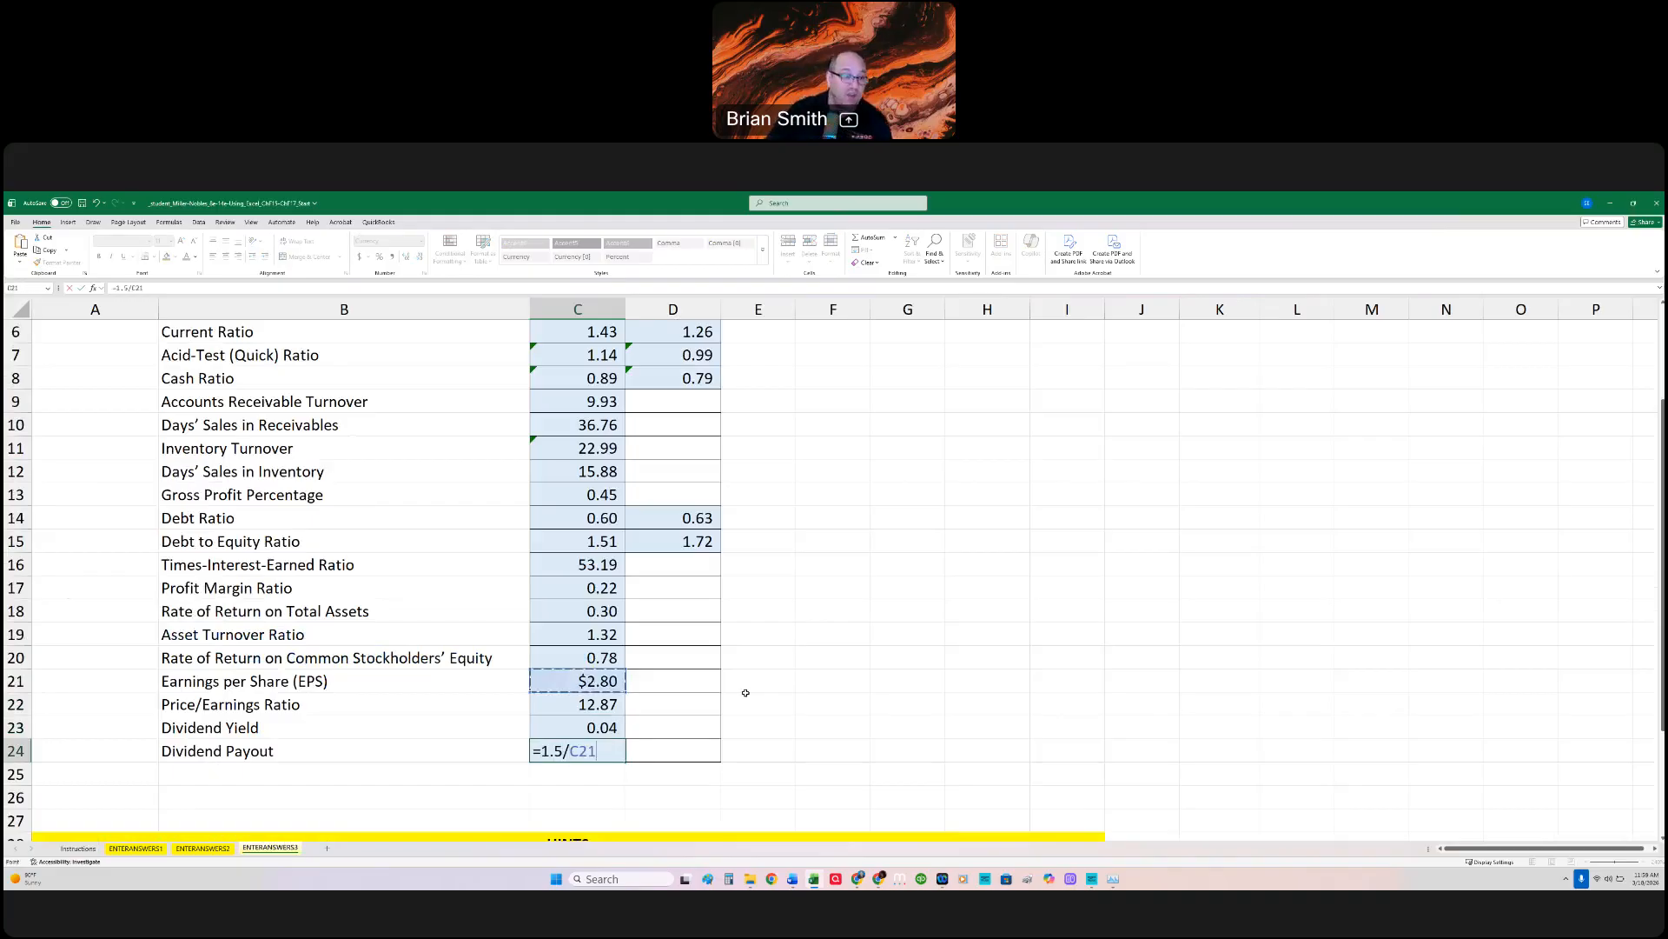
key(Return)
key(Up)
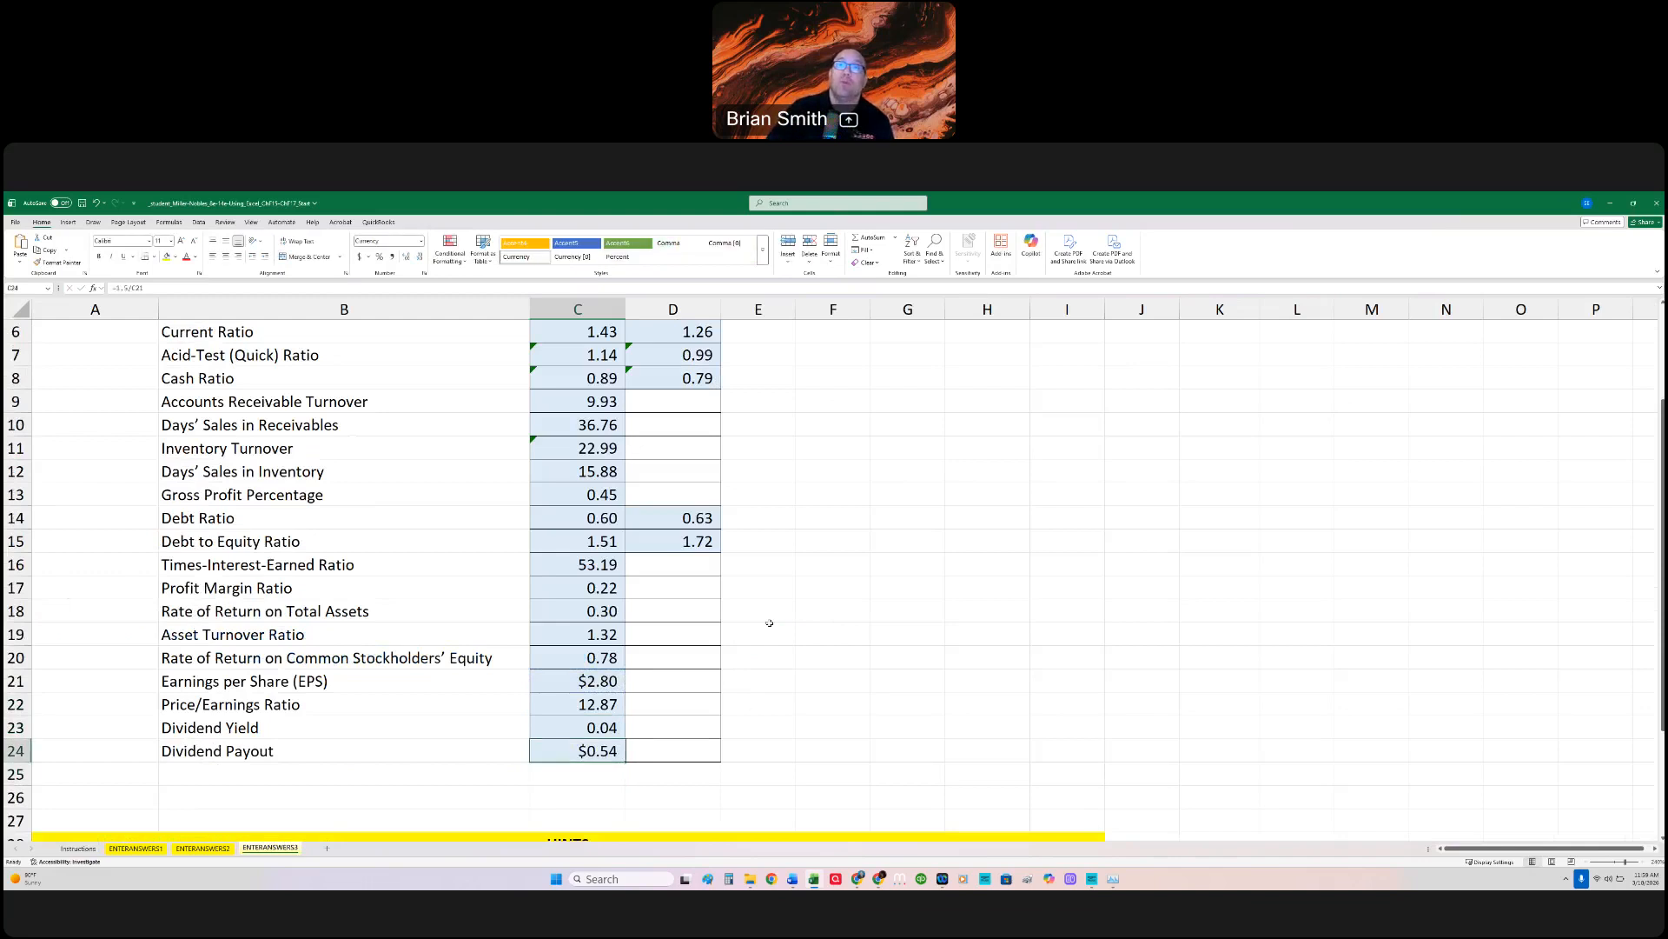
Step: Switch to the MyLab homework page in the browser, leave its review mode, and launch the CH F:17 - Using Excel Without Tutorial Video activity
scroll(763, 580, up, 2)
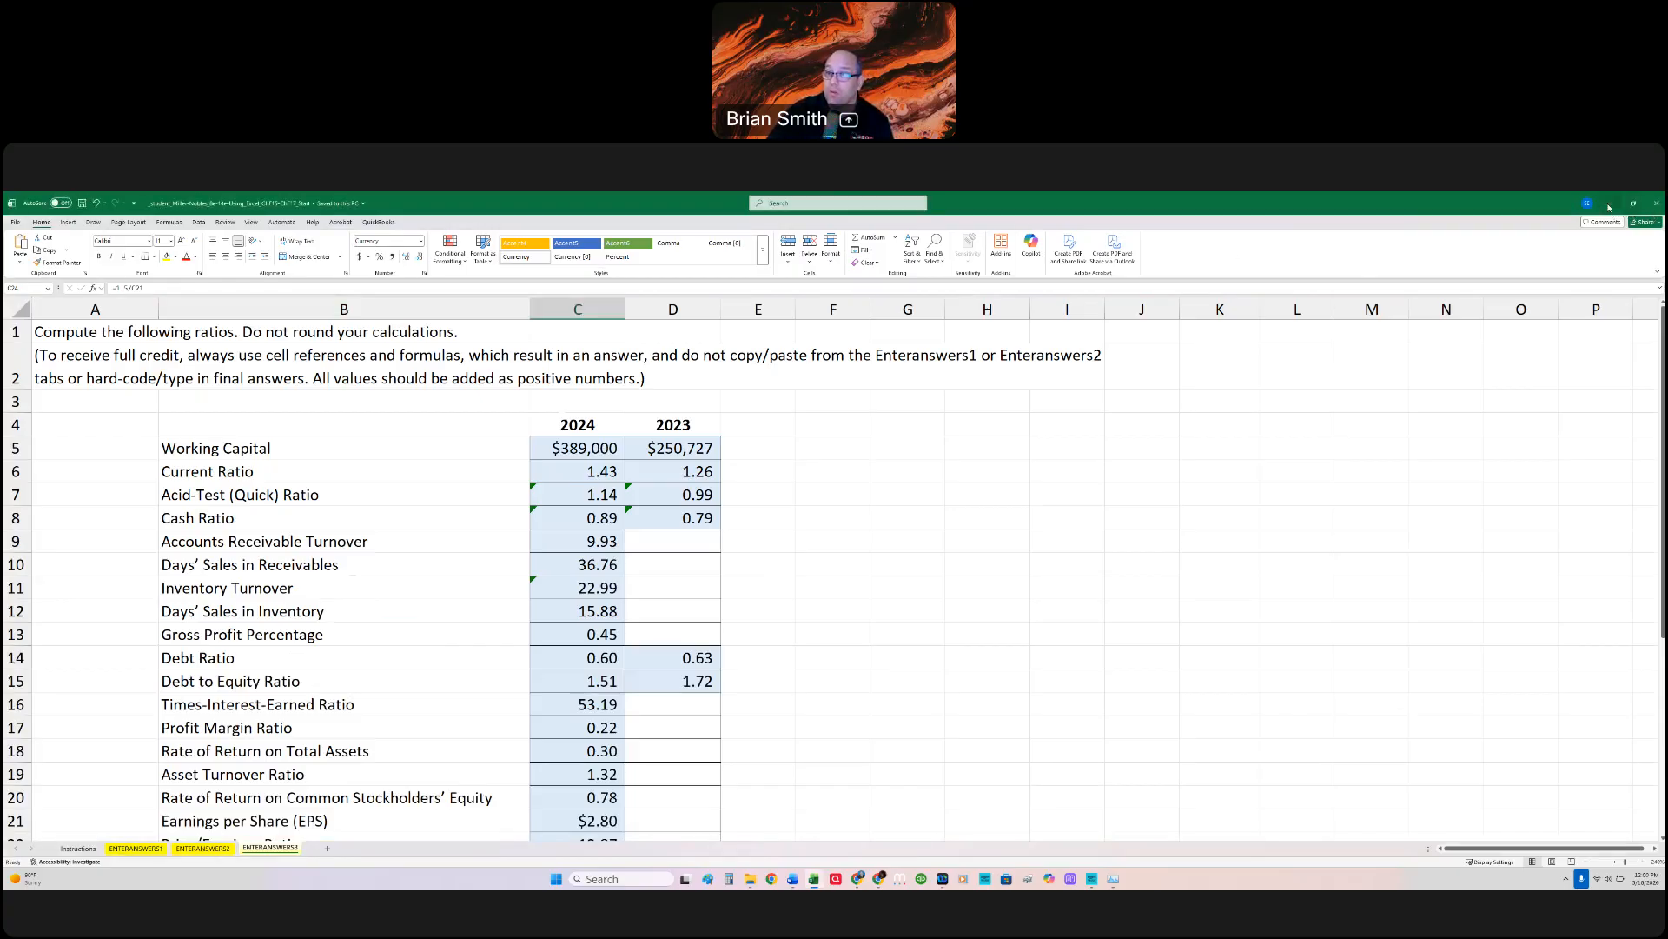
click(1634, 204)
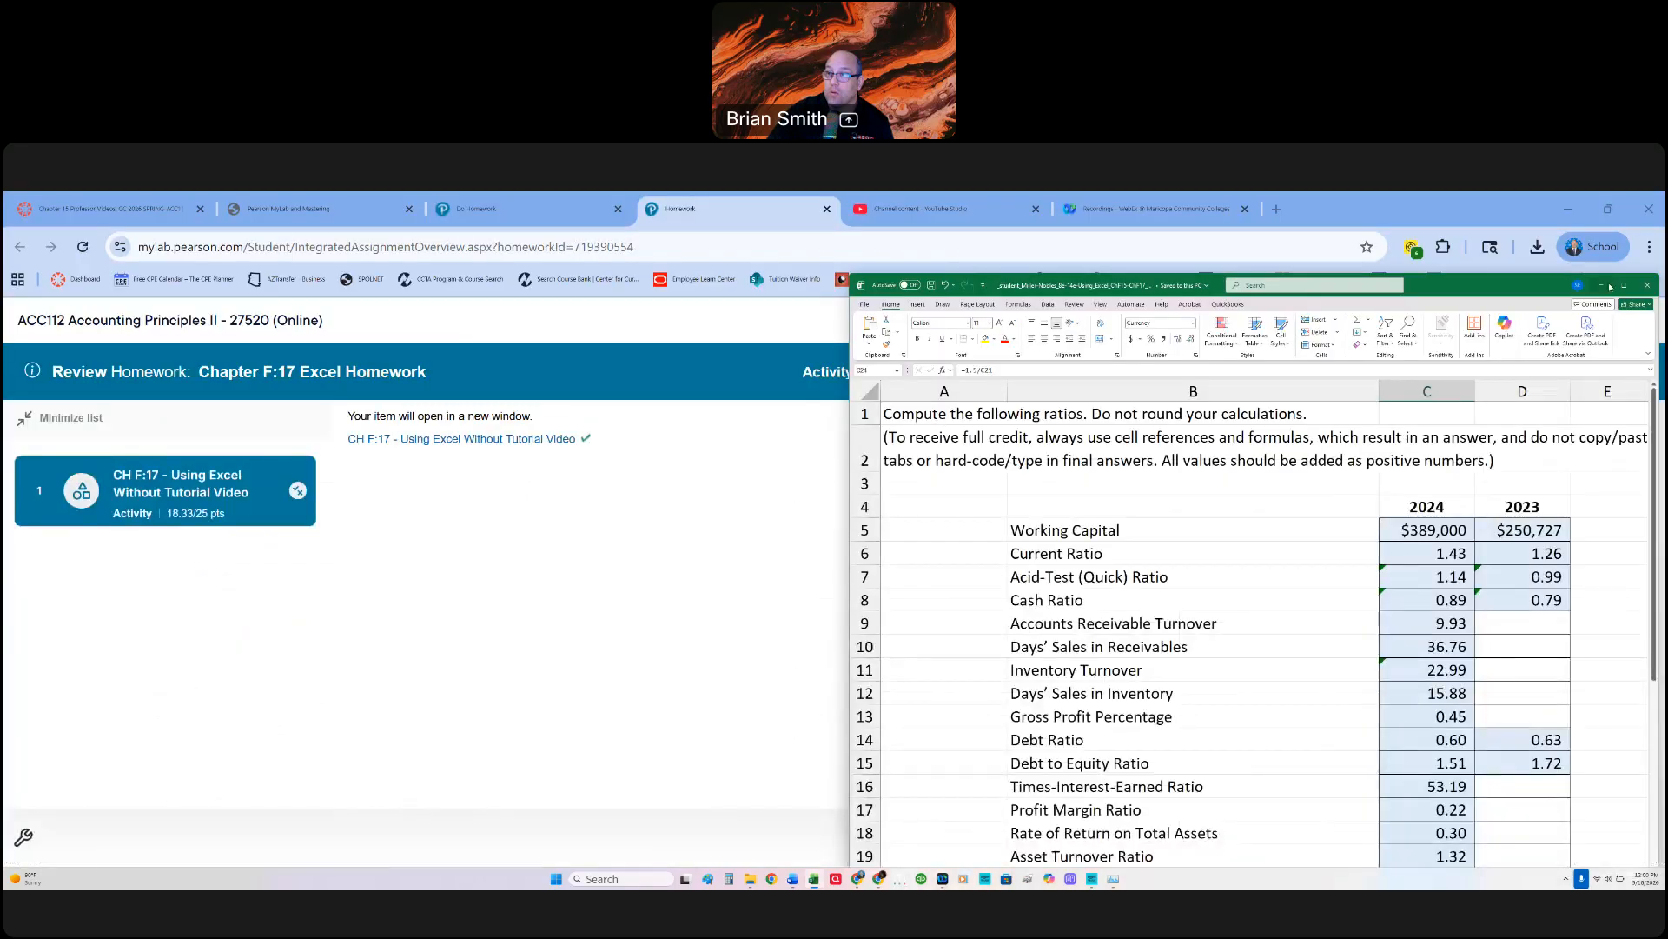
click(1604, 285)
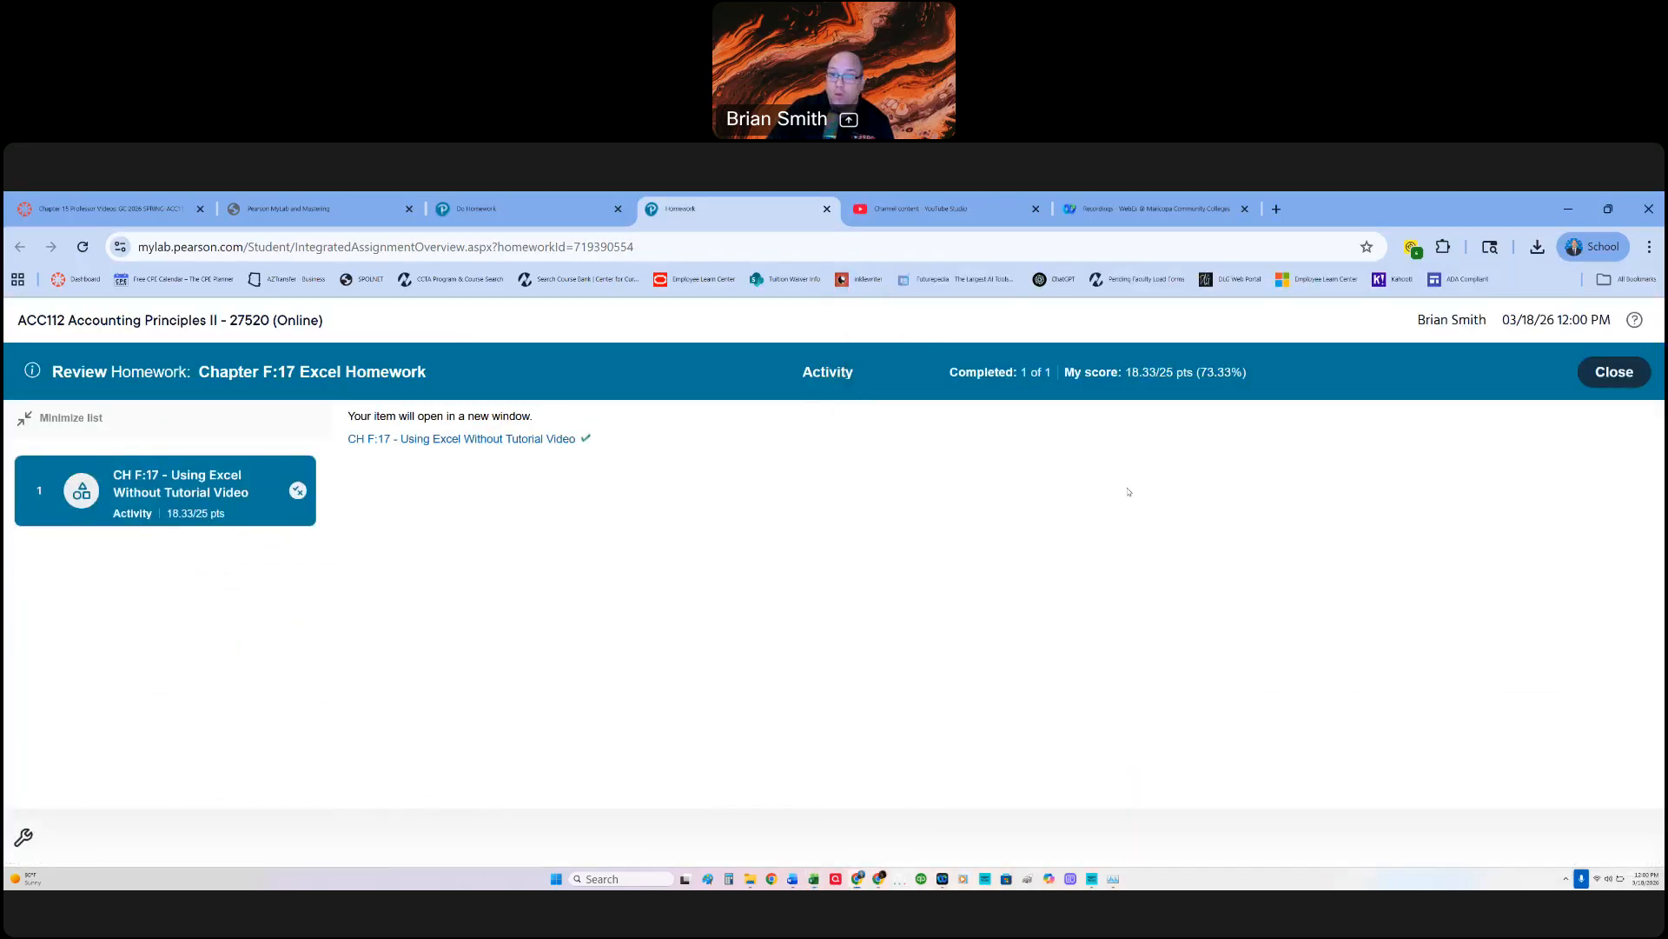
click(1614, 371)
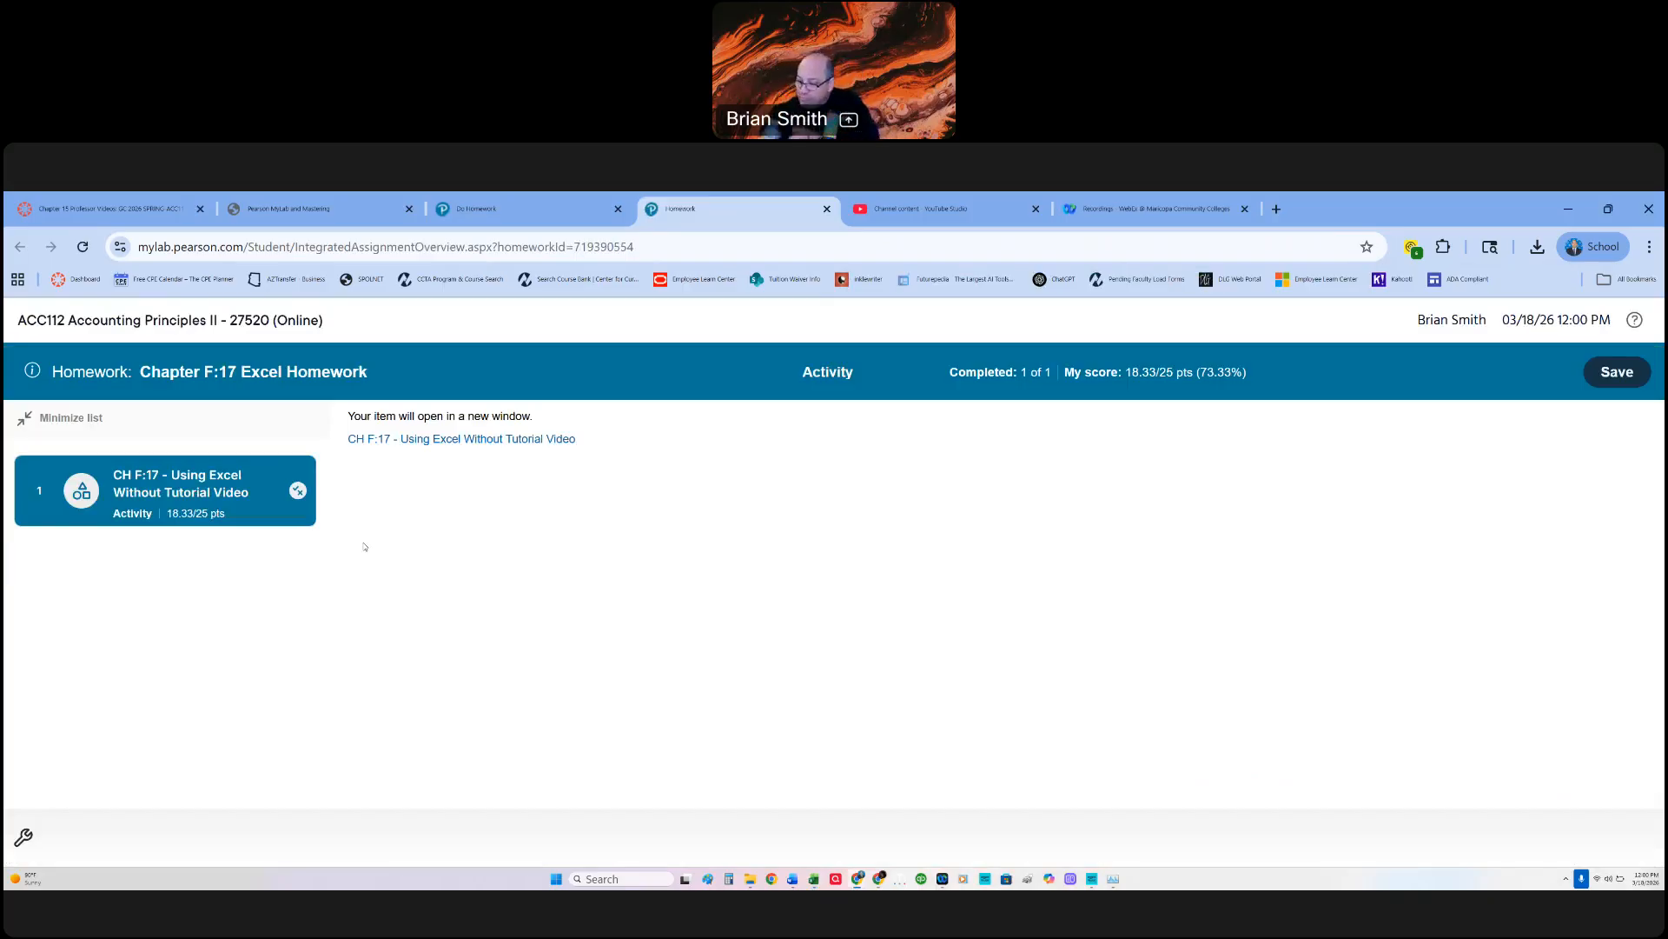
click(418, 440)
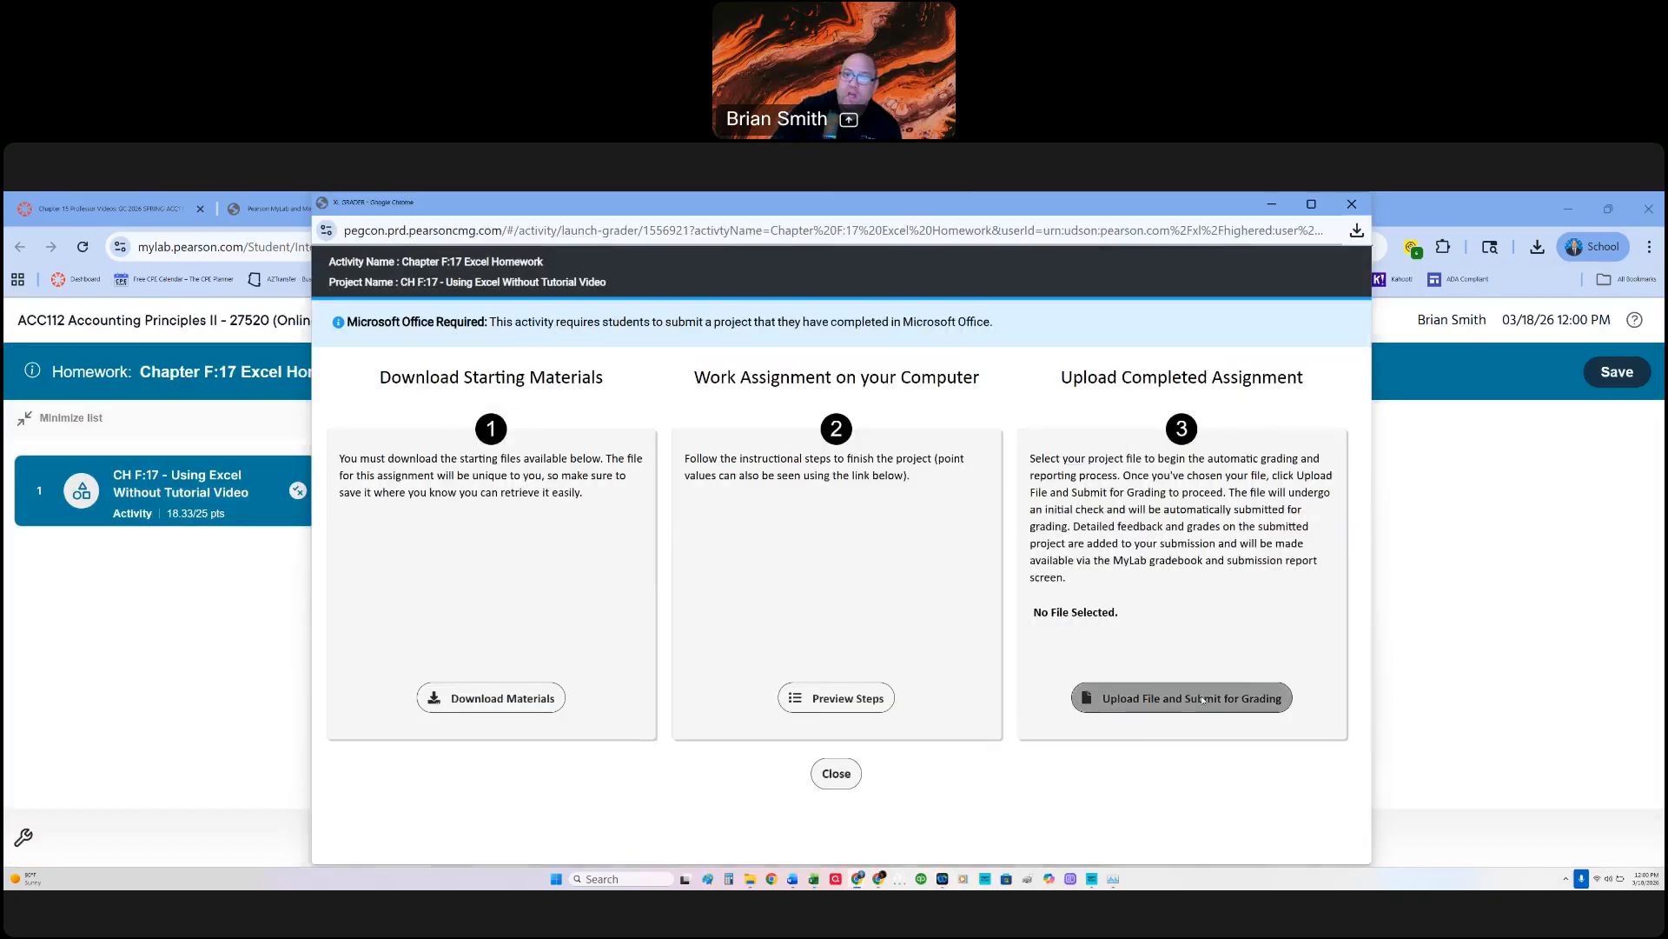
Step: Submit the workbook _student_Miller-Nobles_8e-14e-Using_Excel_ChF15-ChF17_Start from Downloads for grading, and save the Chapter F:17 Excel Homework
click(1204, 701)
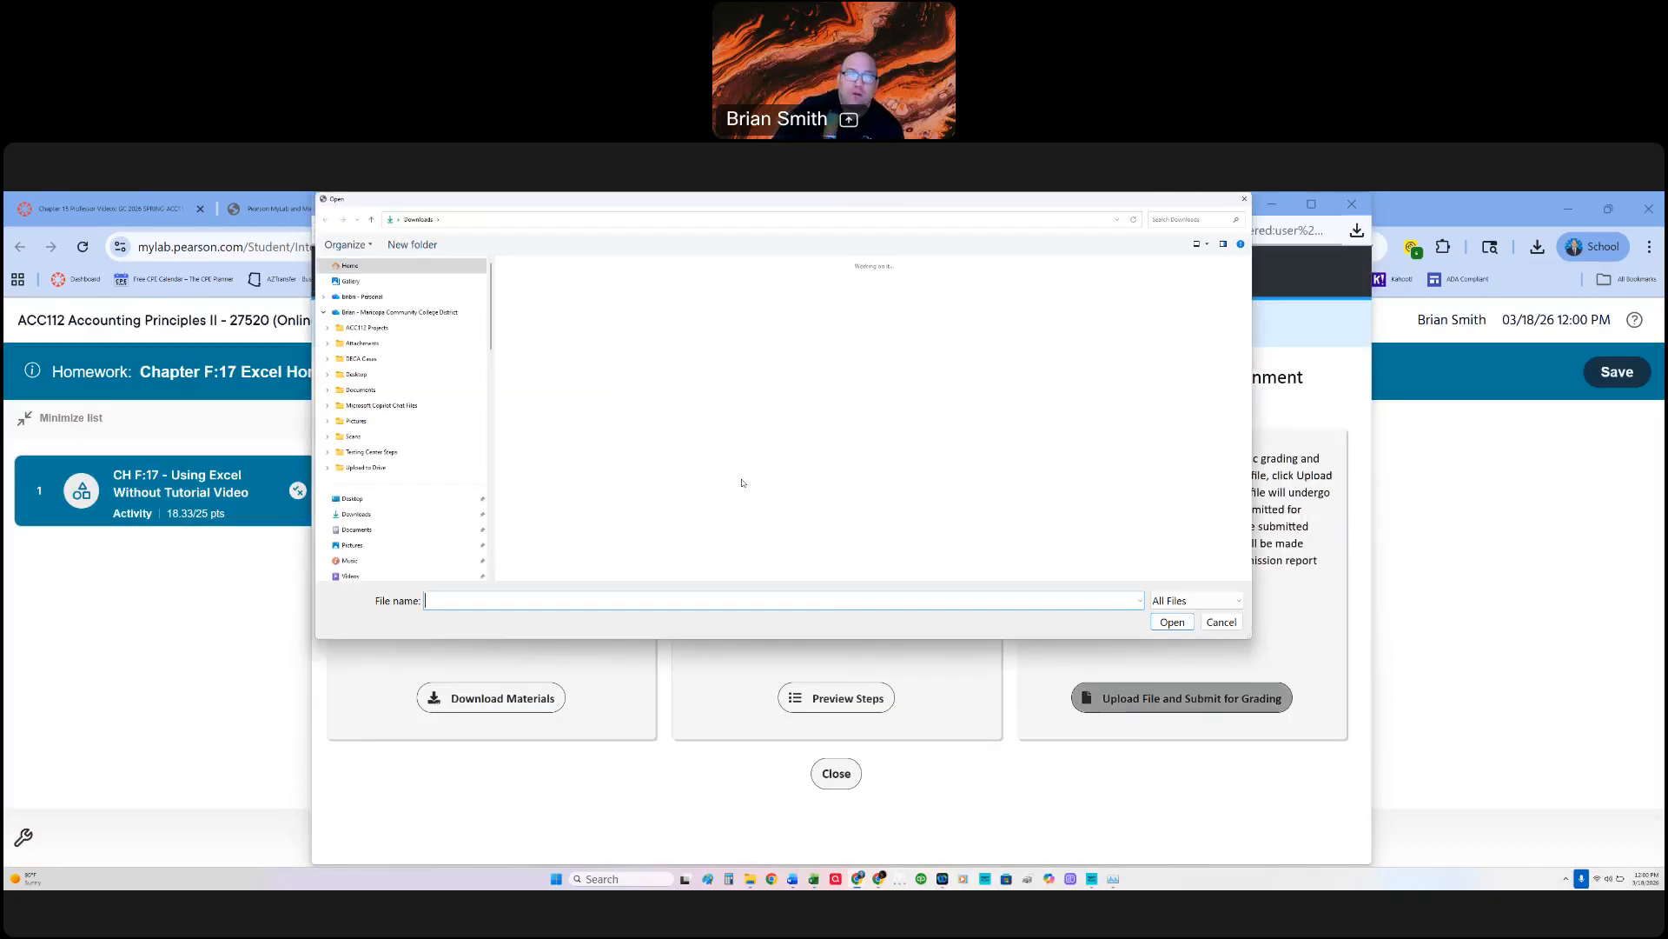
click(535, 309)
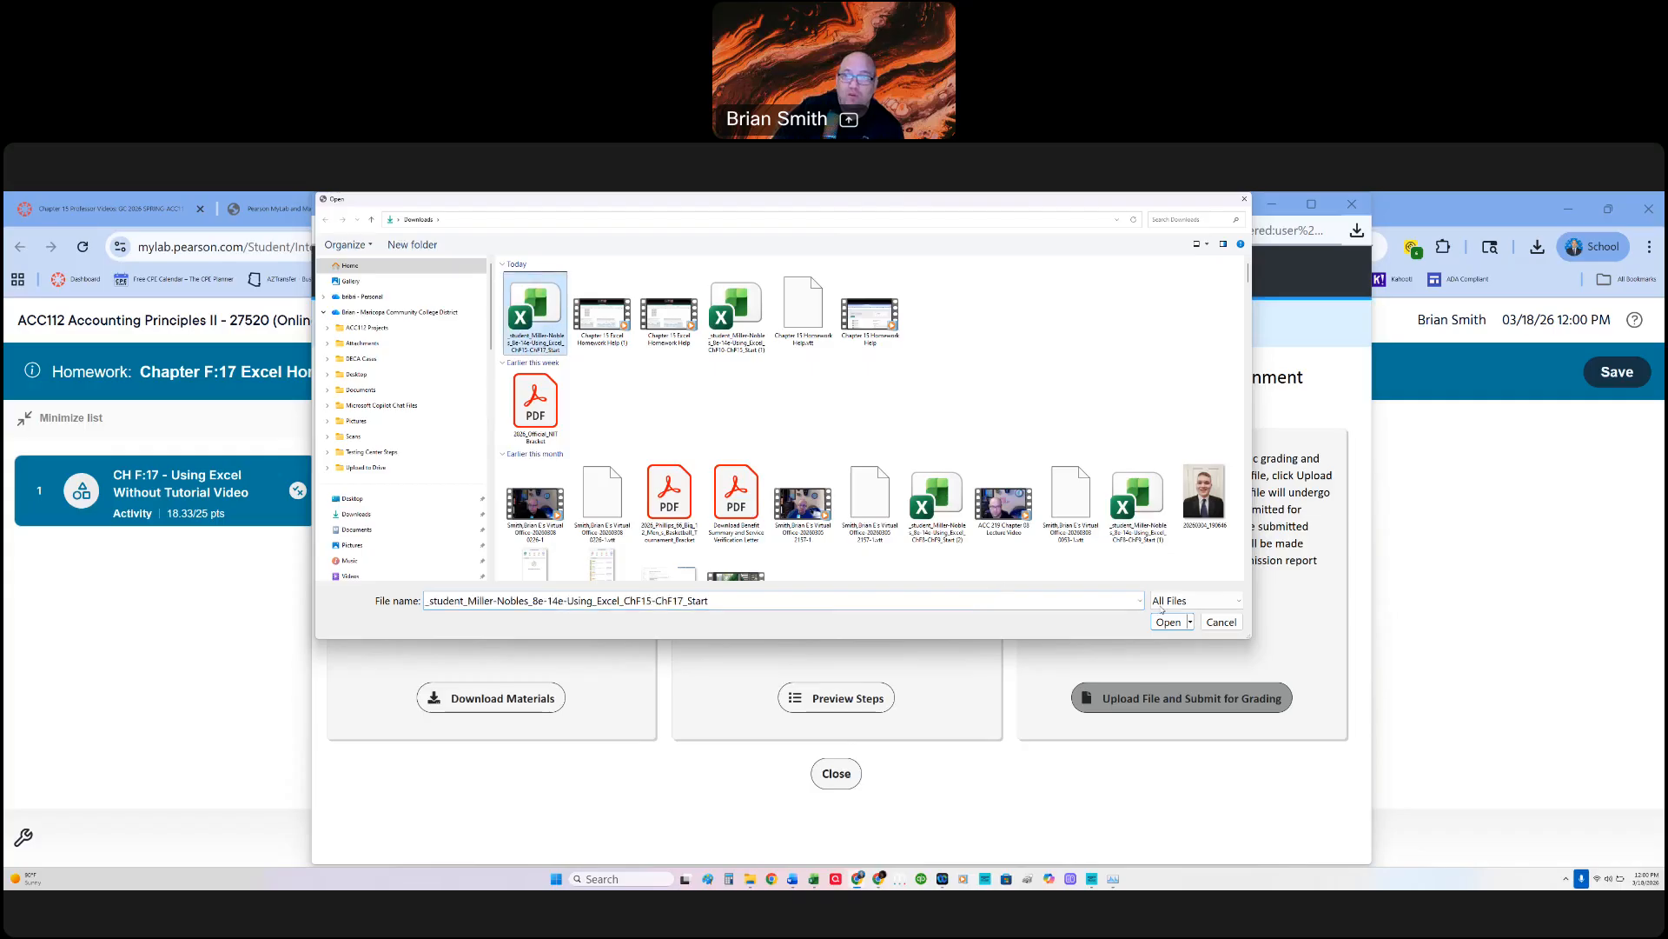
click(1168, 622)
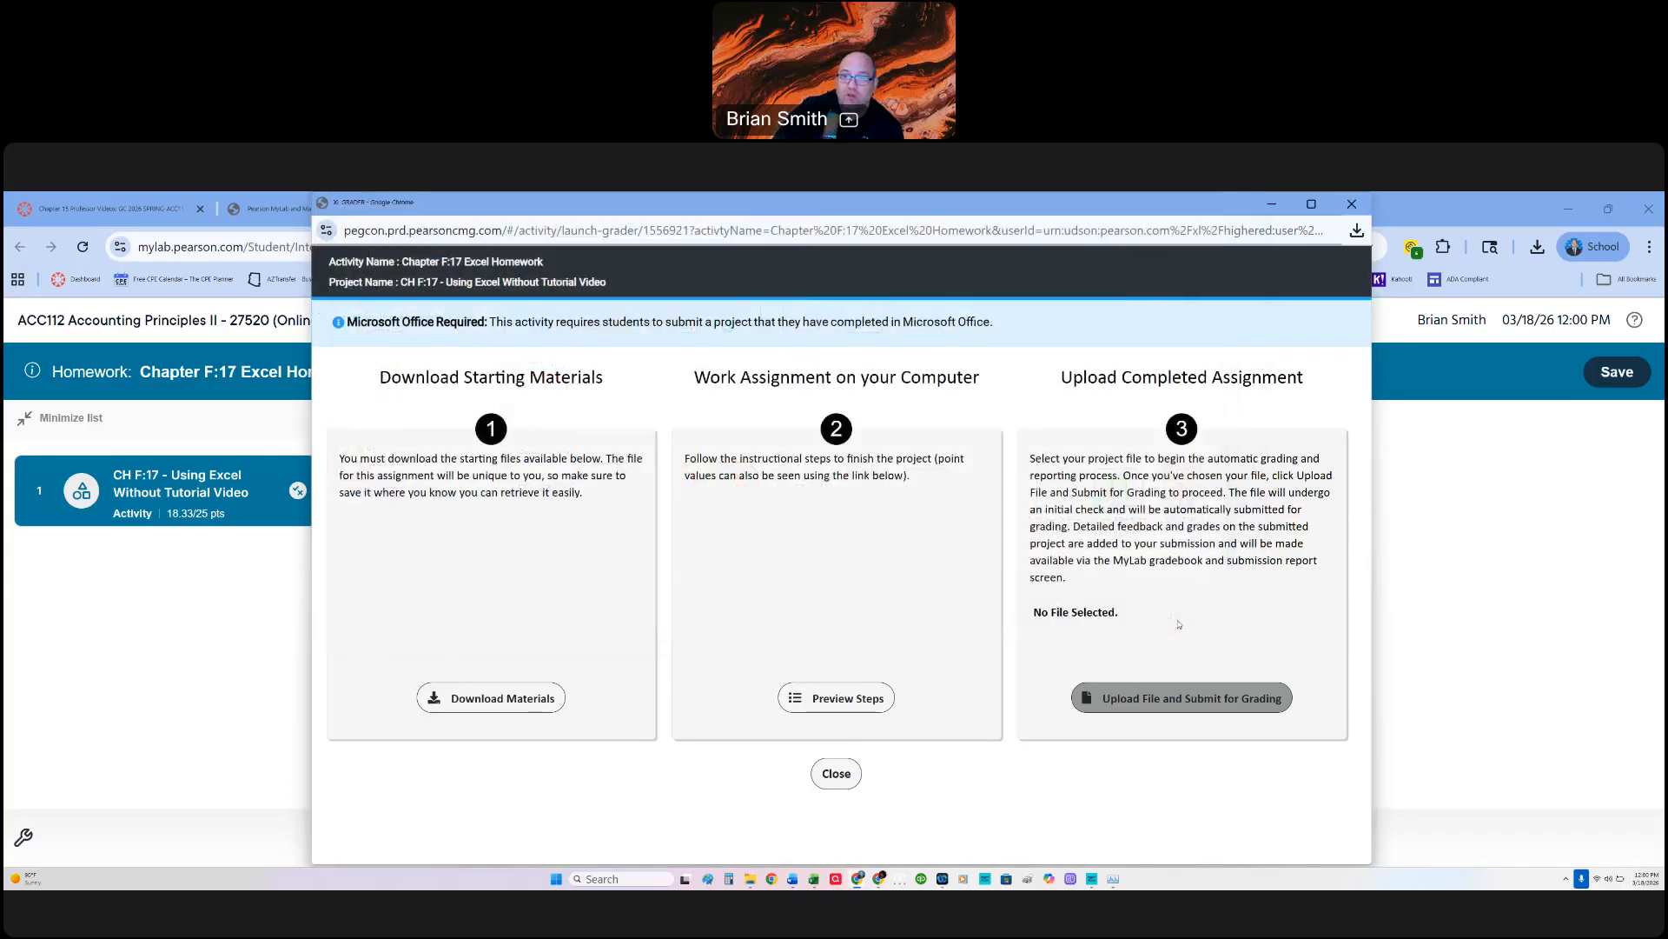
click(1110, 711)
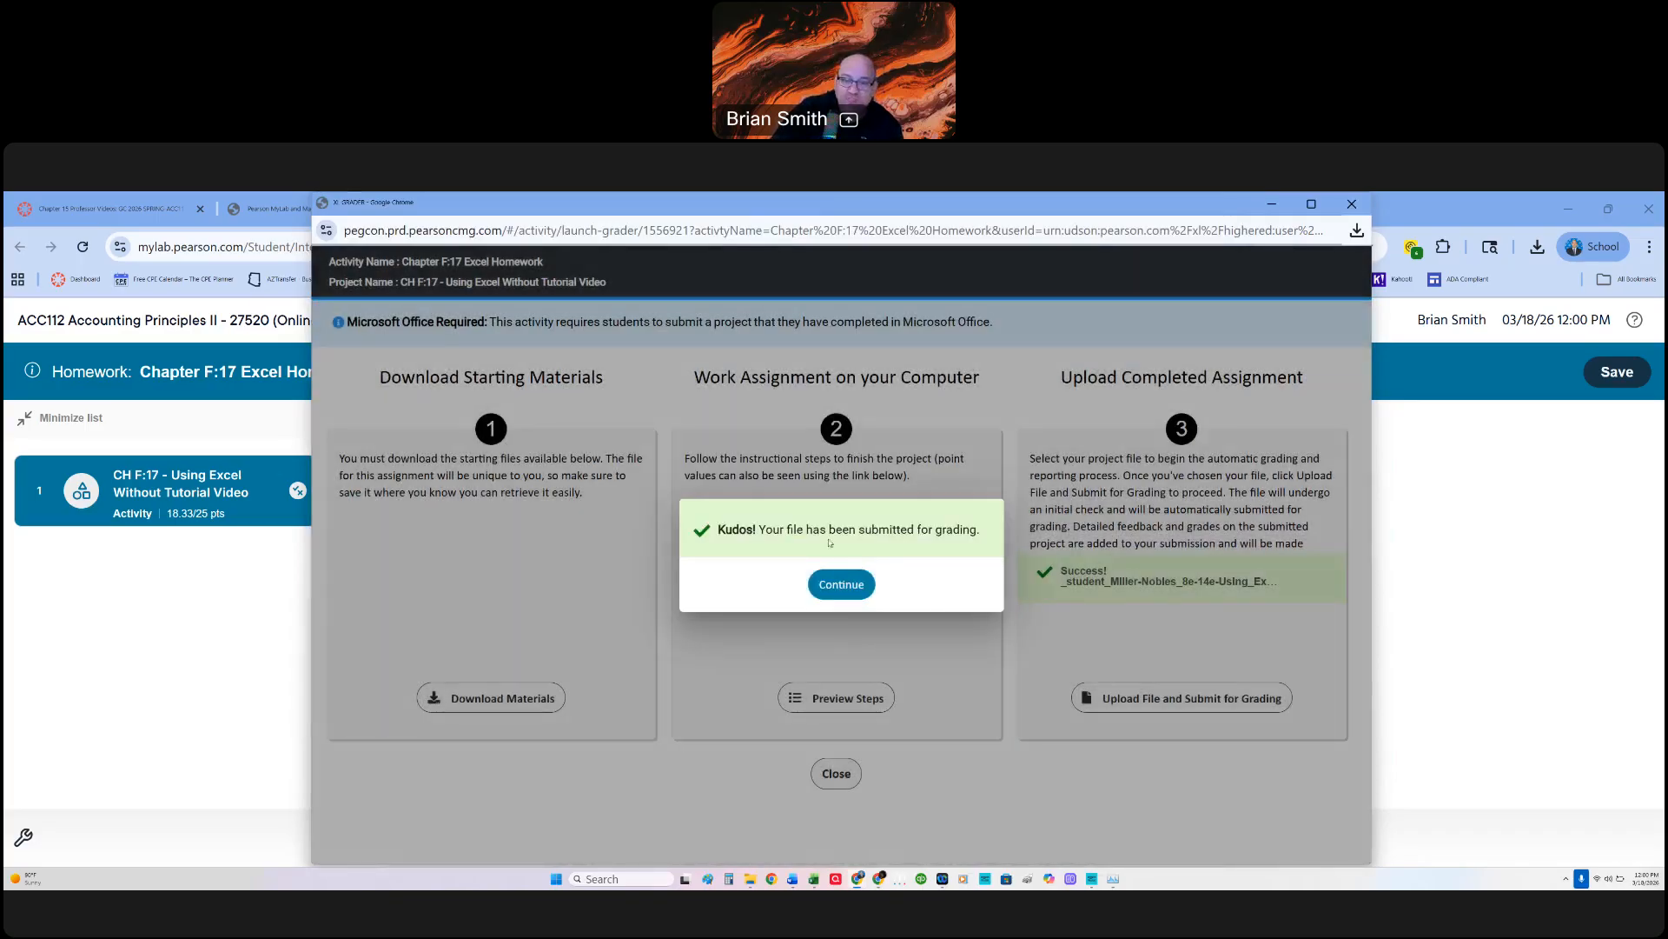
click(841, 584)
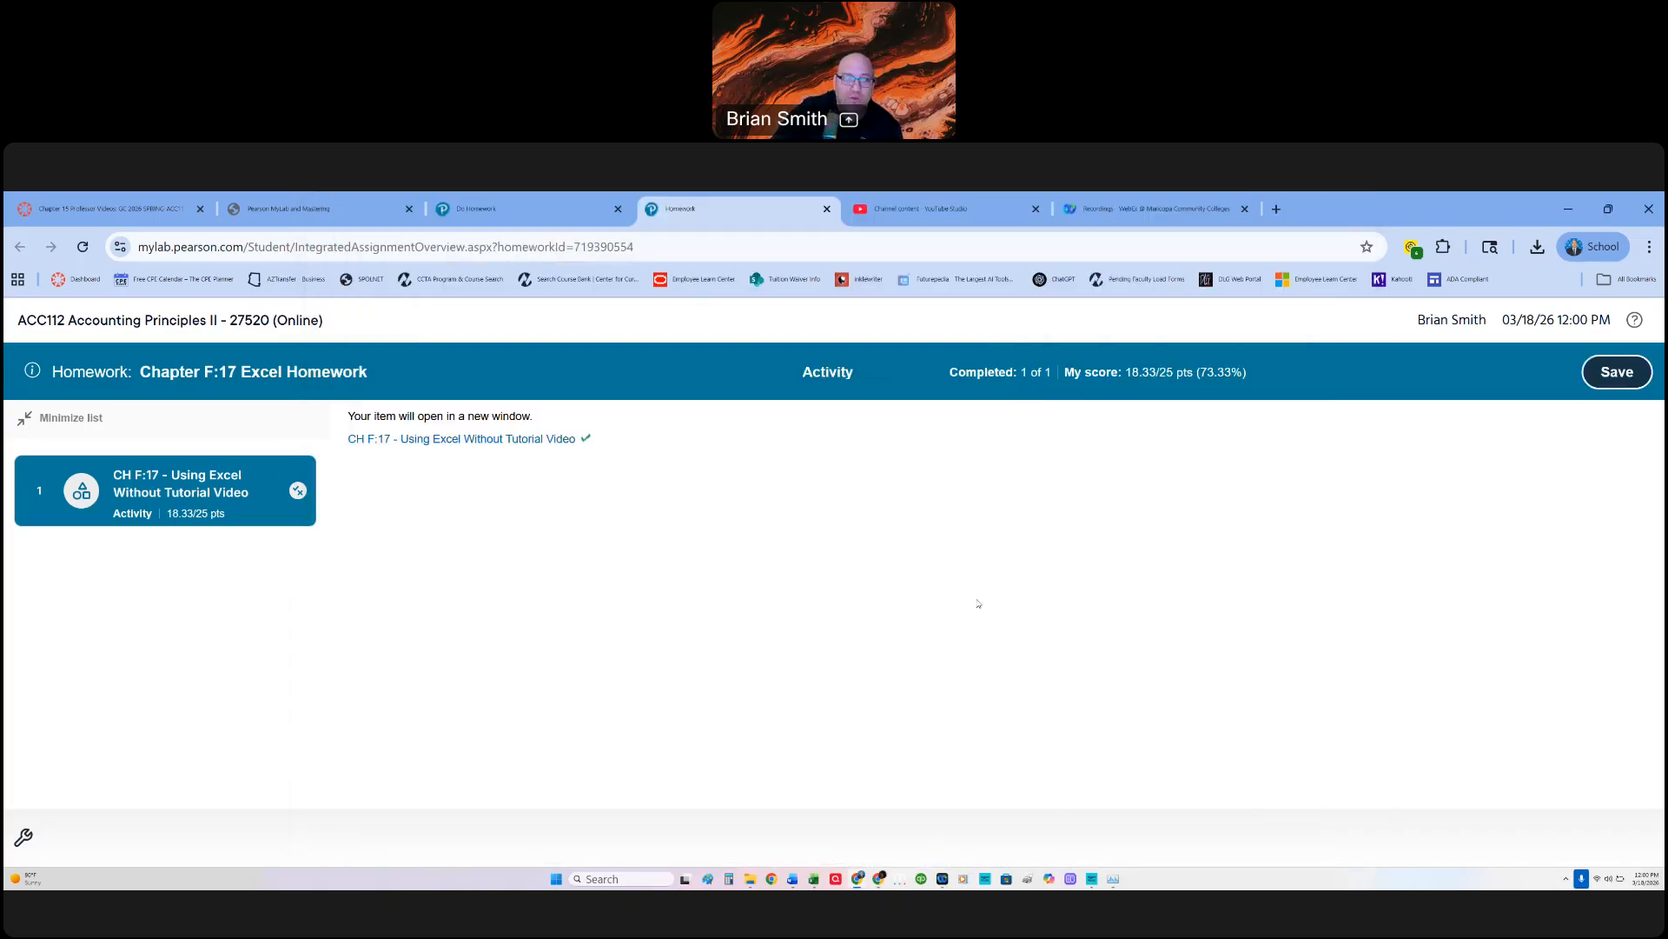
click(1617, 371)
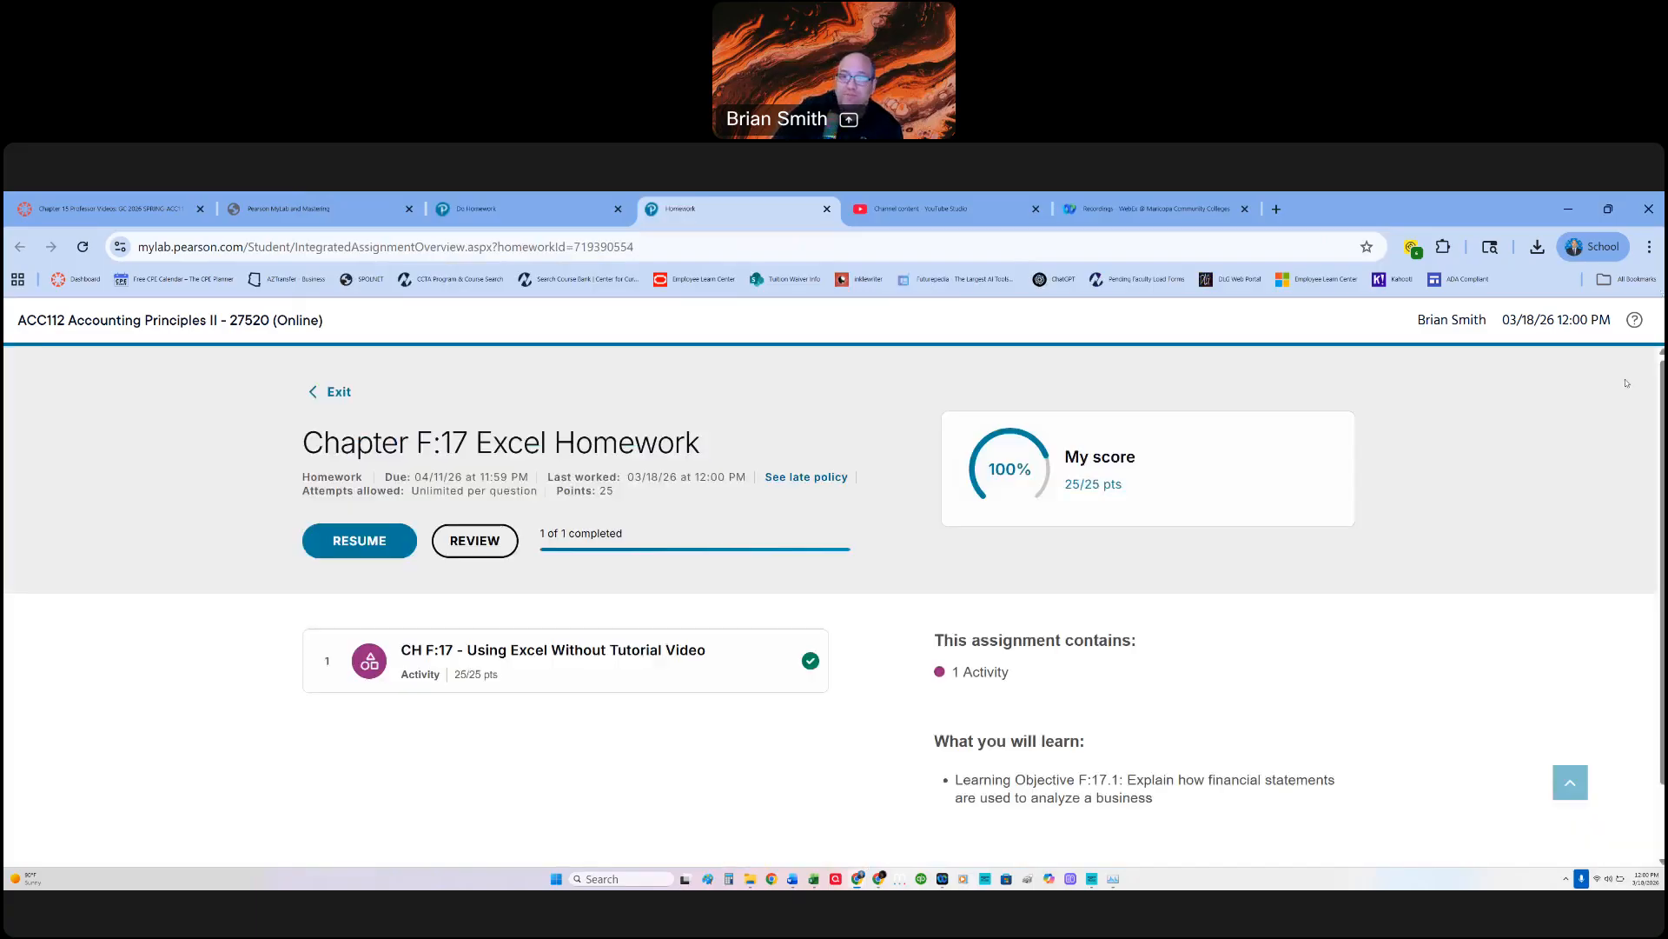